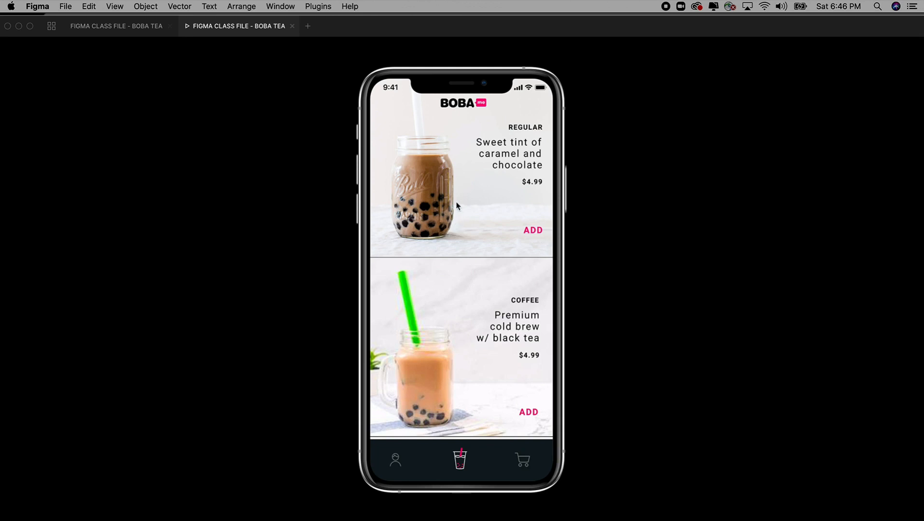
# Step: Add a Regular Milk Tea with Semi Sweet sweetness and Large Tapioca ($5.49) to the order
pyautogui.click(454, 186)
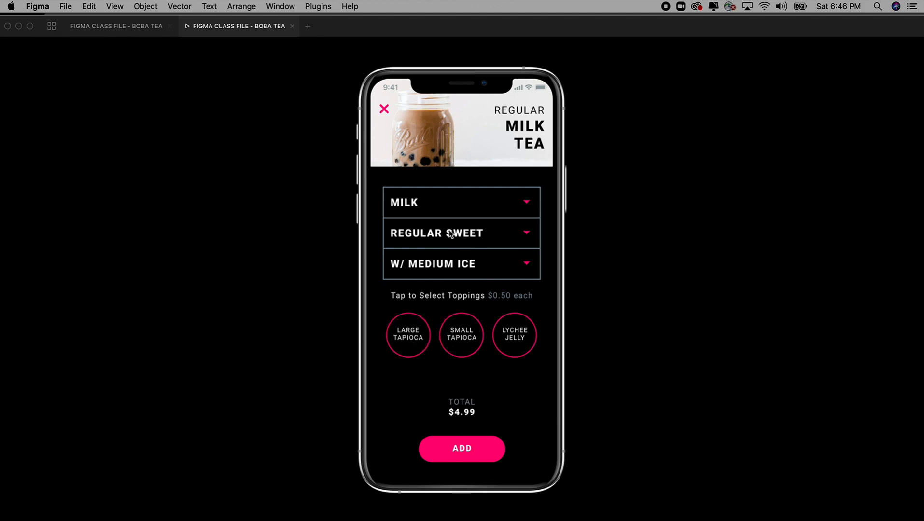
pyautogui.click(383, 111)
pyautogui.click(452, 247)
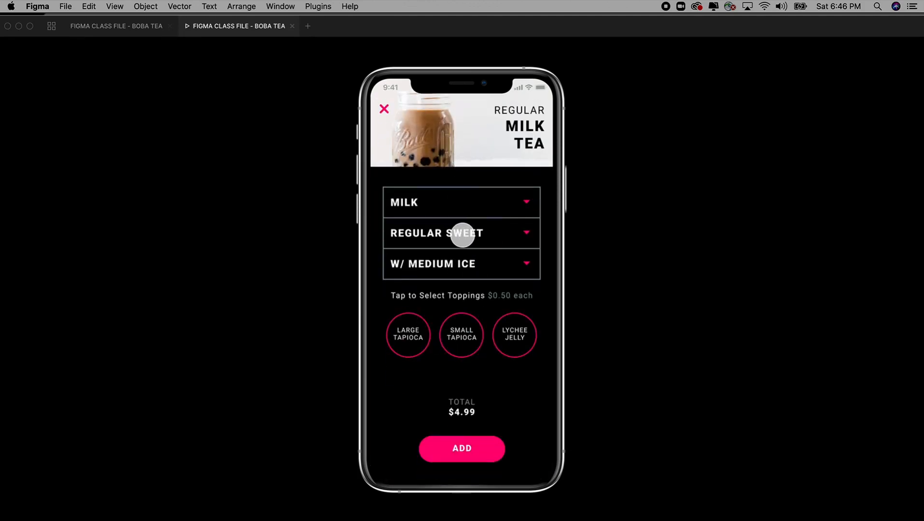
pyautogui.click(463, 236)
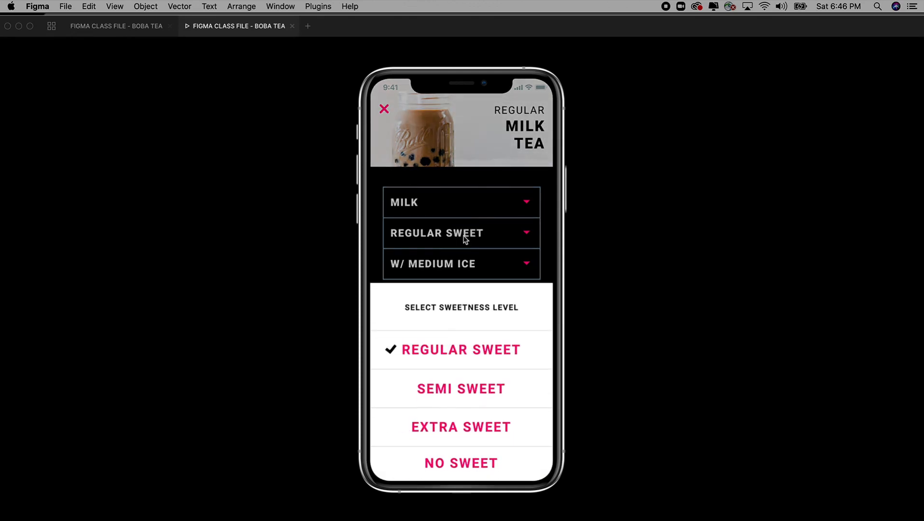
pyautogui.click(474, 396)
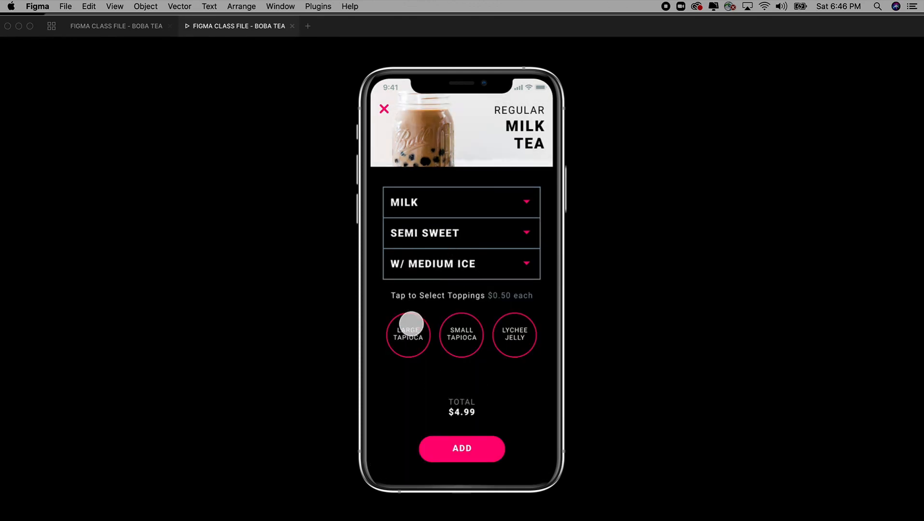
pyautogui.click(409, 335)
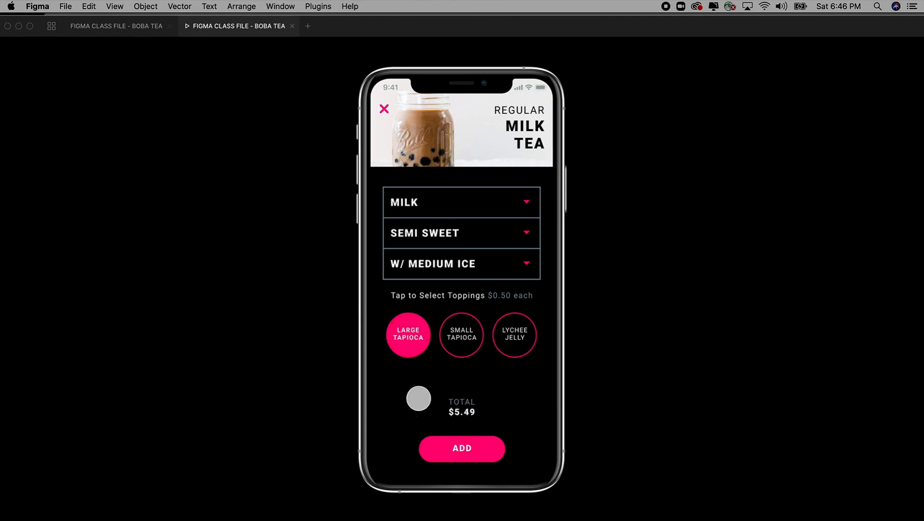
pyautogui.click(466, 448)
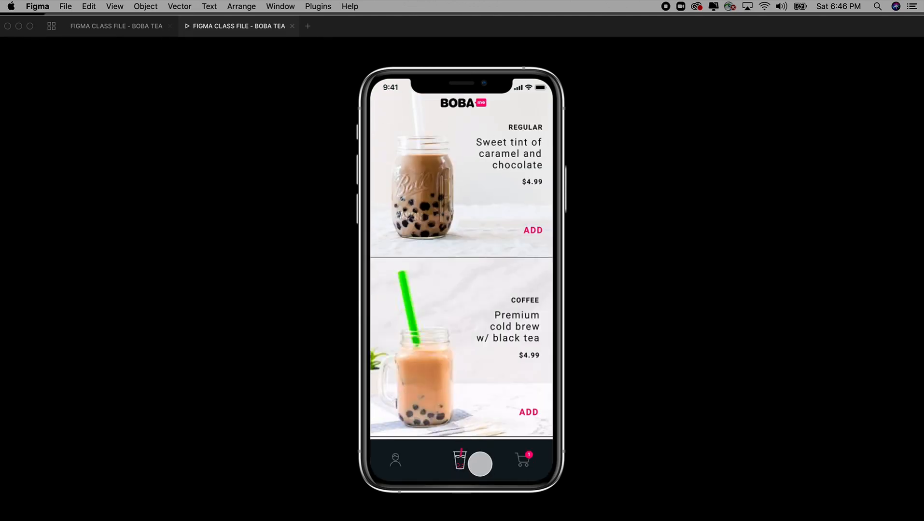
# Step: Open checkout from the cart icon, confirm the X returns to the menu, then reopen it
pyautogui.click(523, 461)
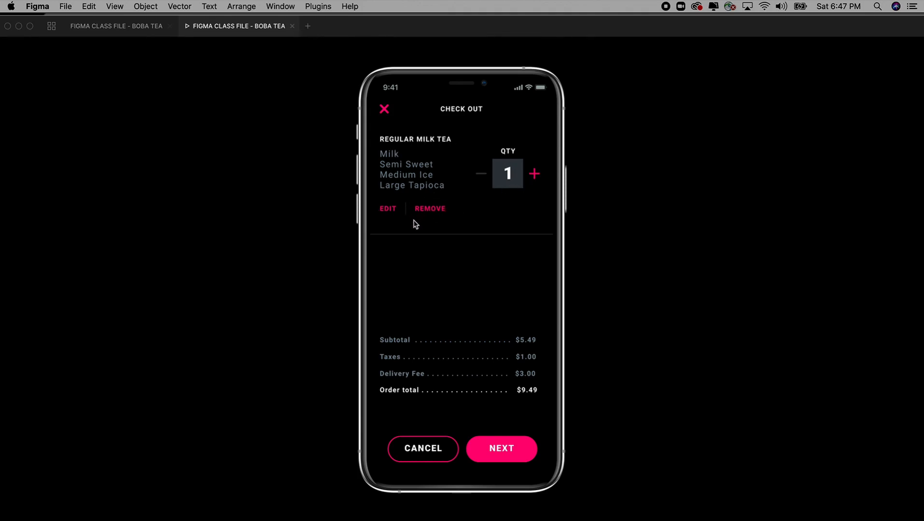
pyautogui.click(384, 110)
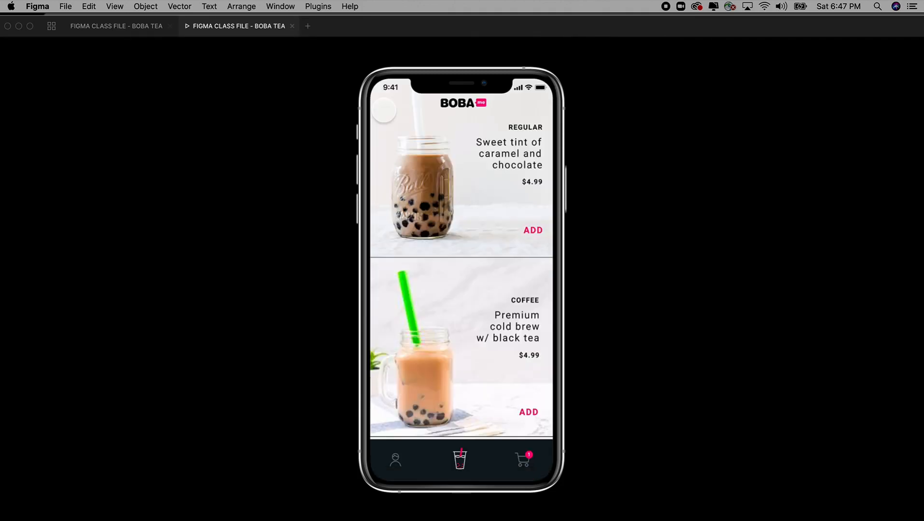
pyautogui.click(530, 462)
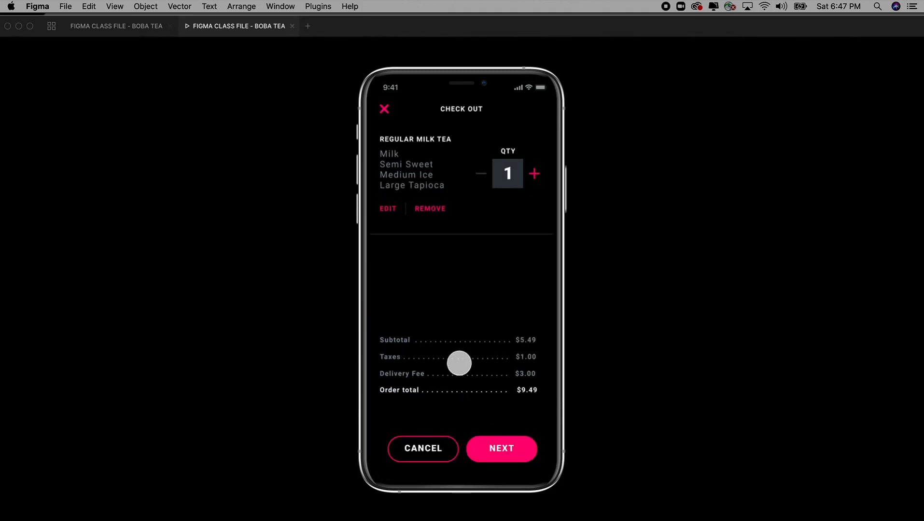
# Step: Test NEXT and back between checkout and the address screen, then fill in the address fields
pyautogui.click(504, 450)
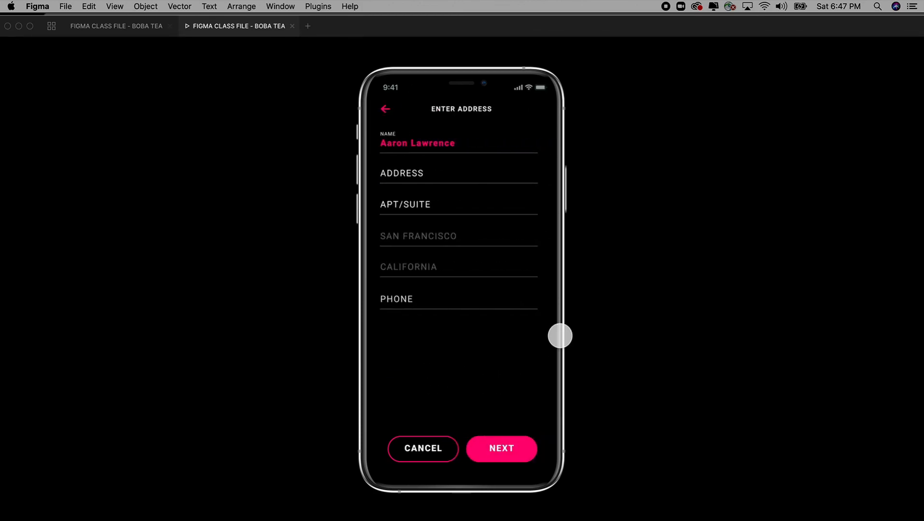
pyautogui.click(386, 110)
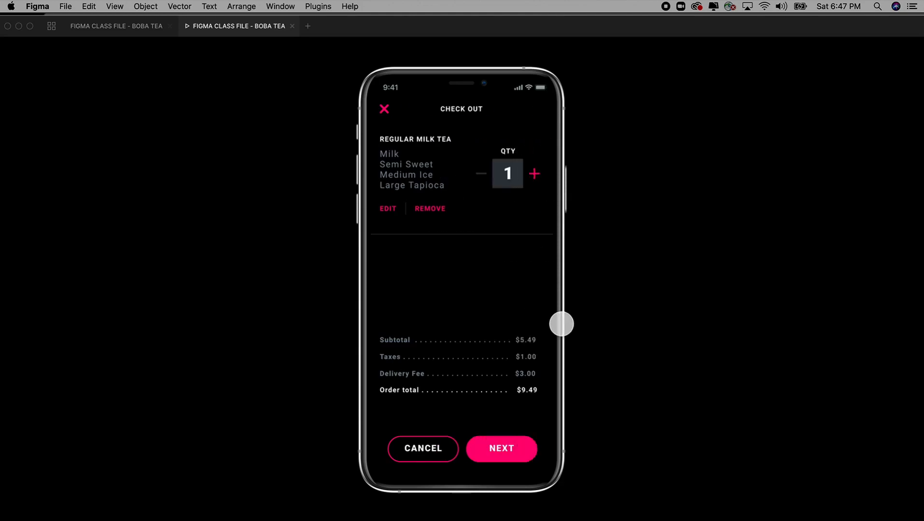
pyautogui.click(510, 448)
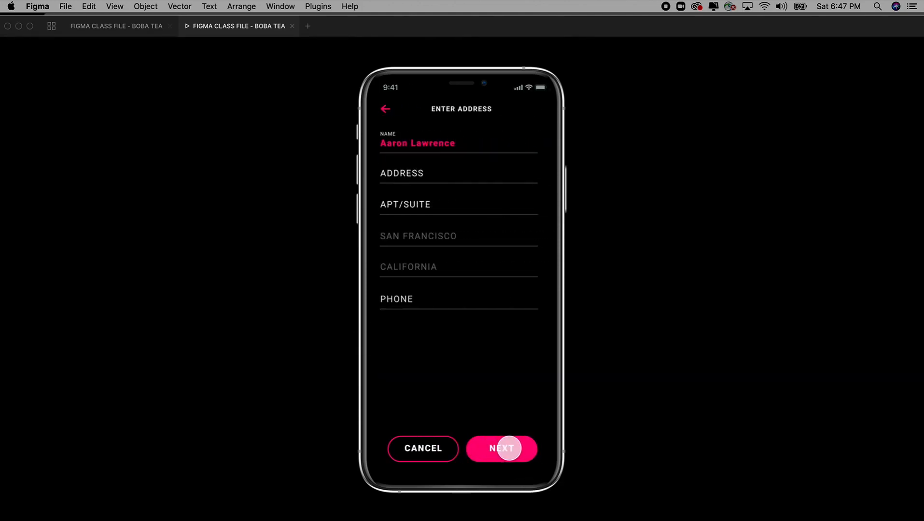
pyautogui.click(389, 121)
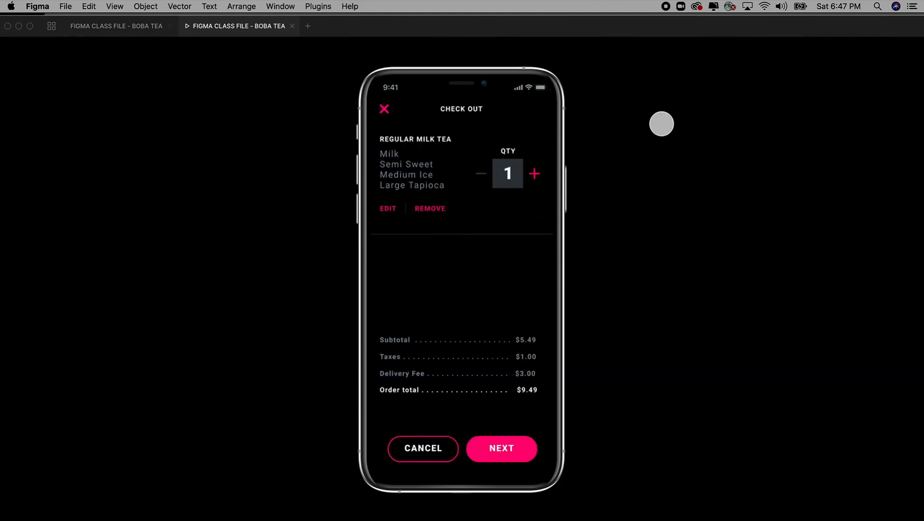
pyautogui.click(509, 444)
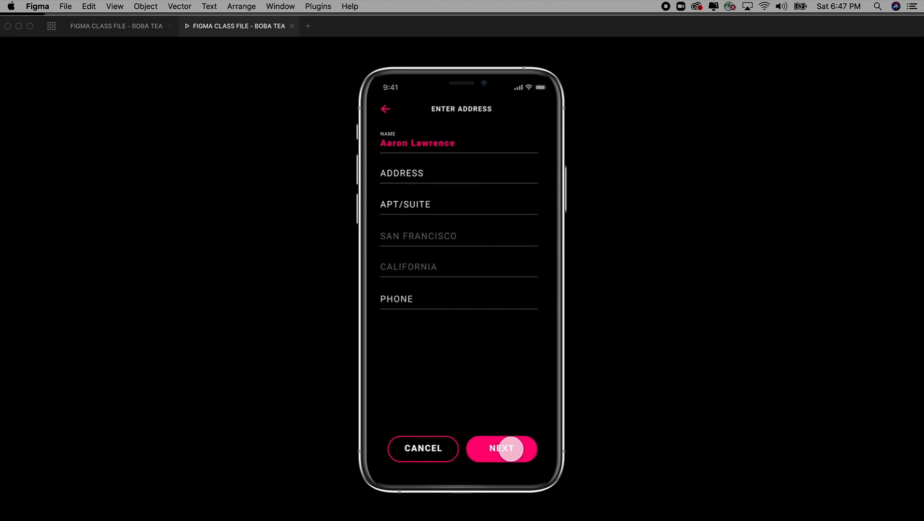
pyautogui.click(407, 172)
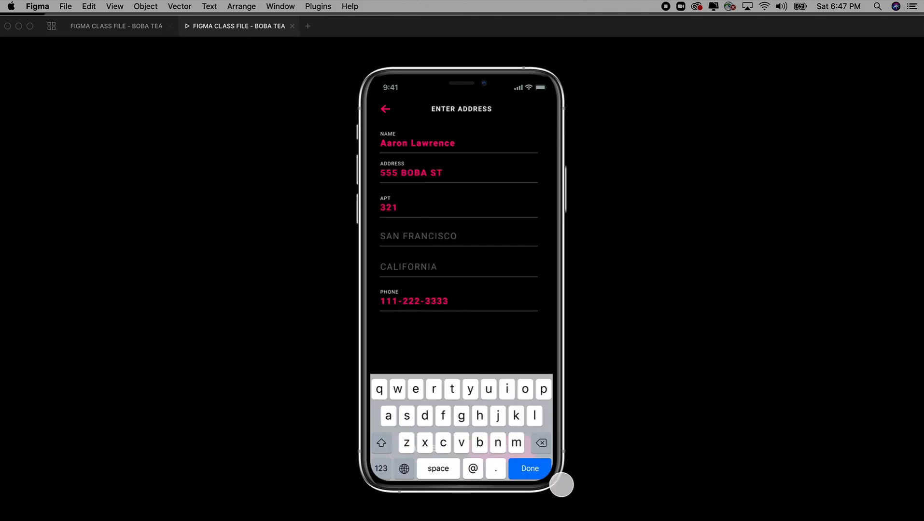
pyautogui.click(529, 468)
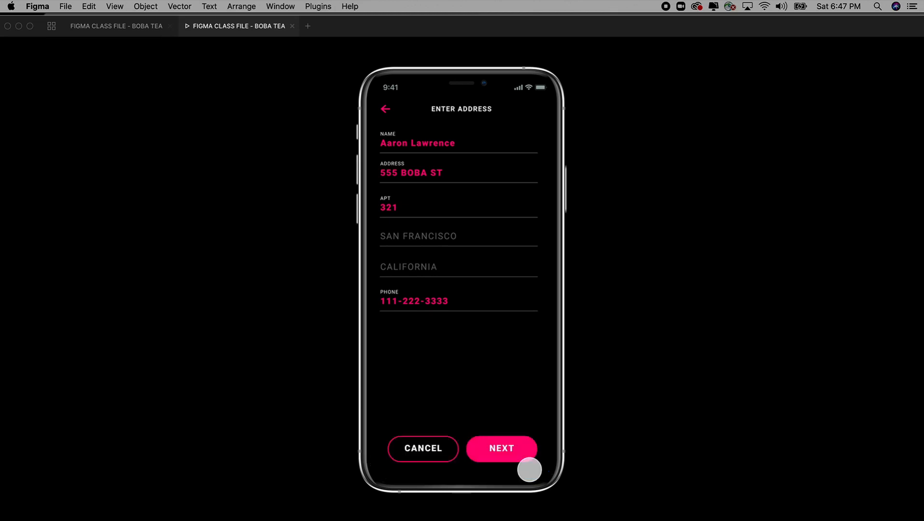
# Step: Step back from the purchase screen to the menu via back arrows and X, then reopen checkout
pyautogui.click(502, 449)
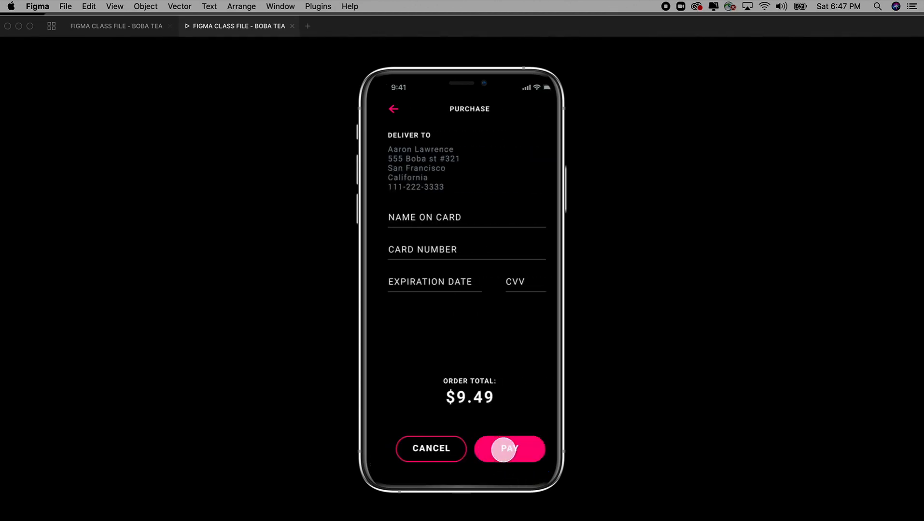
pyautogui.click(387, 110)
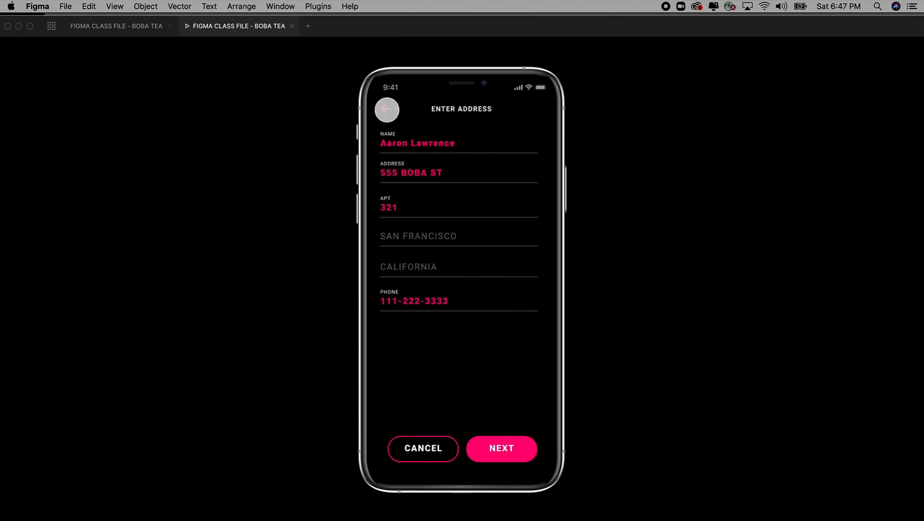
pyautogui.click(386, 111)
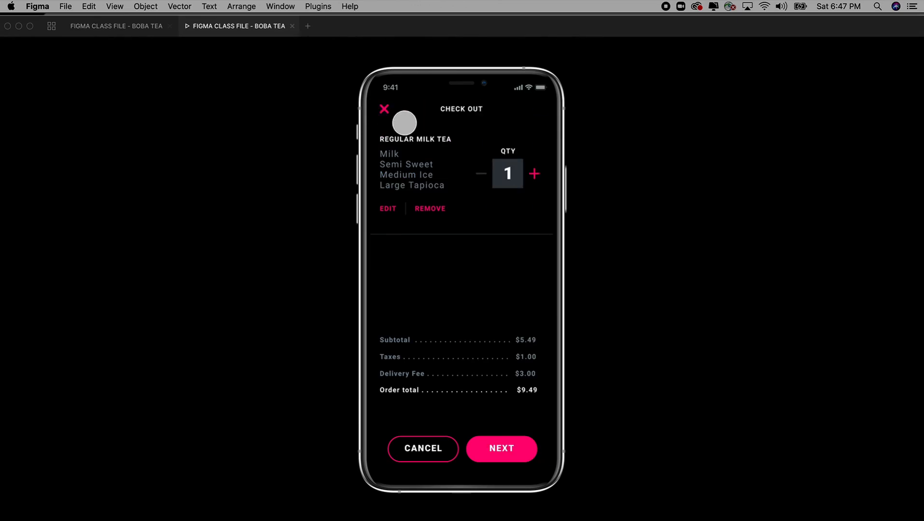
pyautogui.click(384, 110)
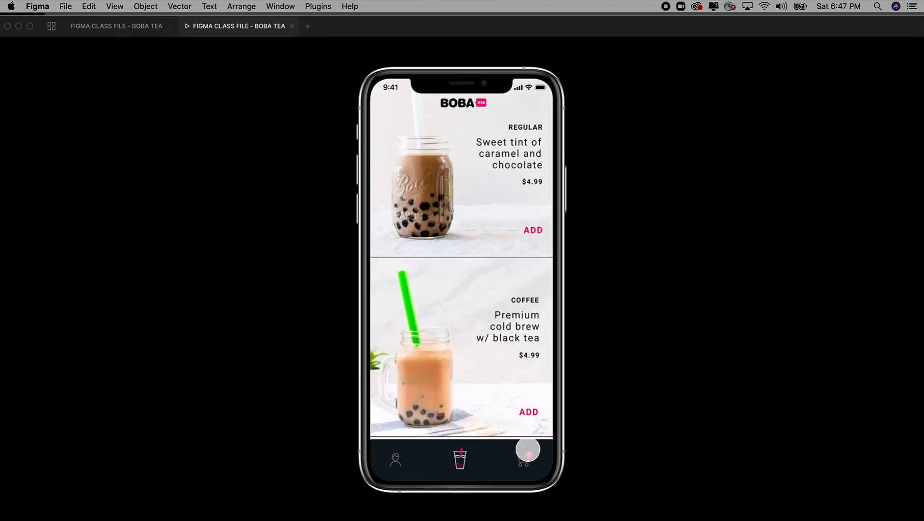
pyautogui.click(526, 456)
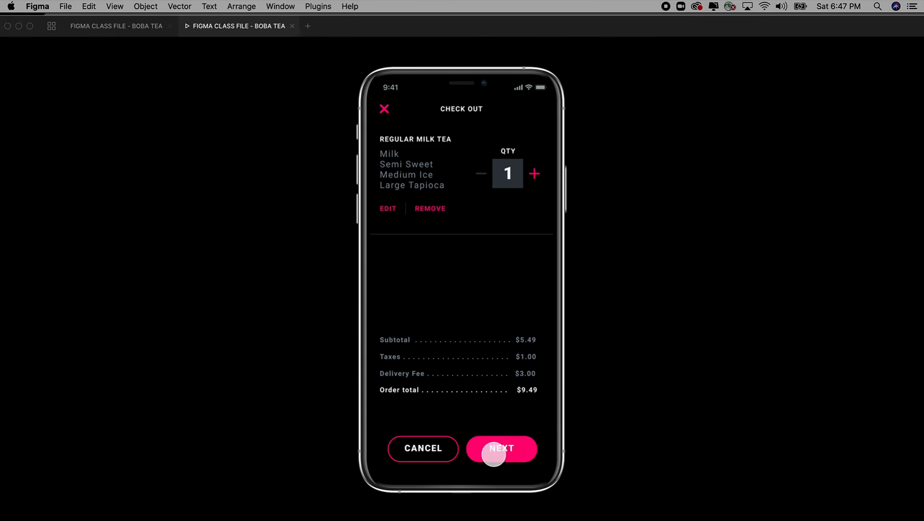
# Step: Advance to the address screen and fill in the delivery address fields
pyautogui.click(513, 454)
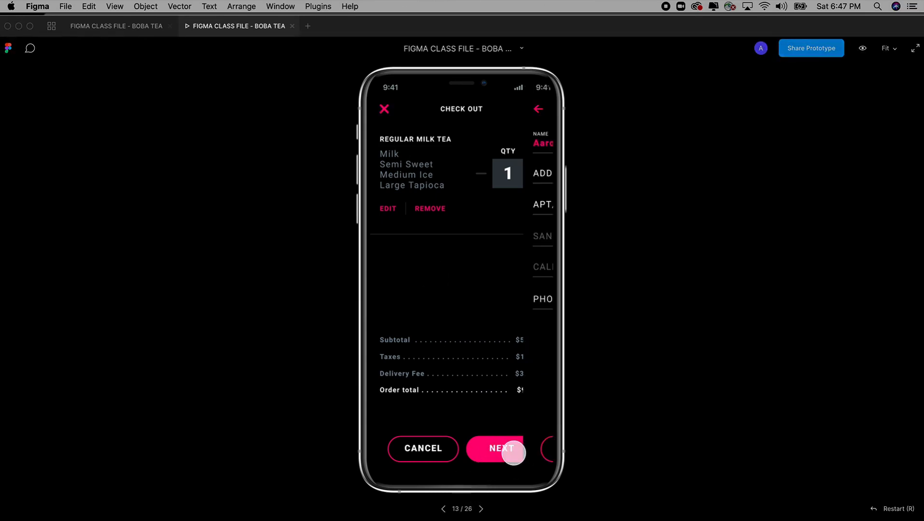
pyautogui.click(502, 451)
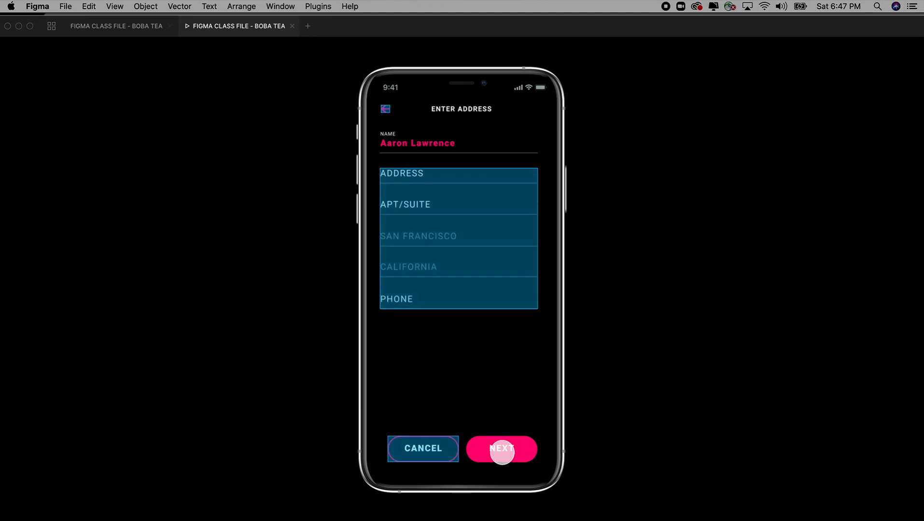
pyautogui.click(408, 183)
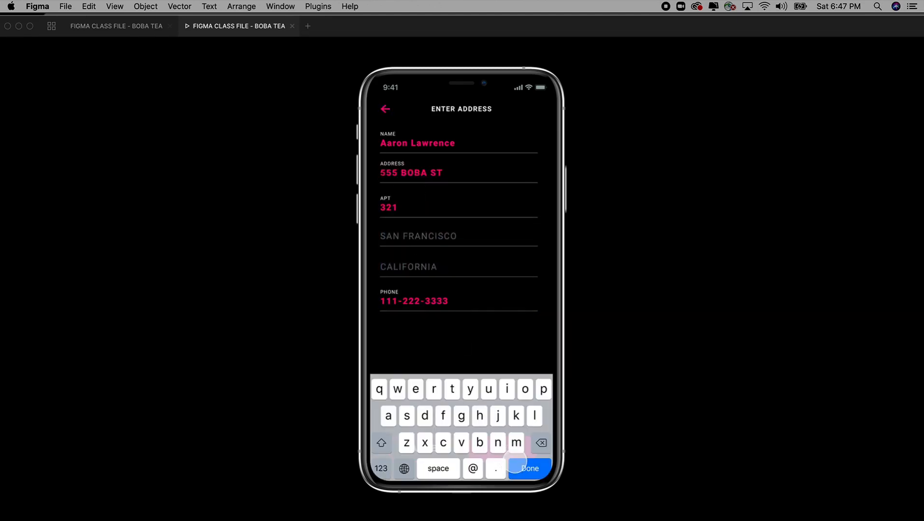
pyautogui.click(516, 462)
# Step: Enter the payment card details and submit payment to reach the delivery screens
pyautogui.click(507, 450)
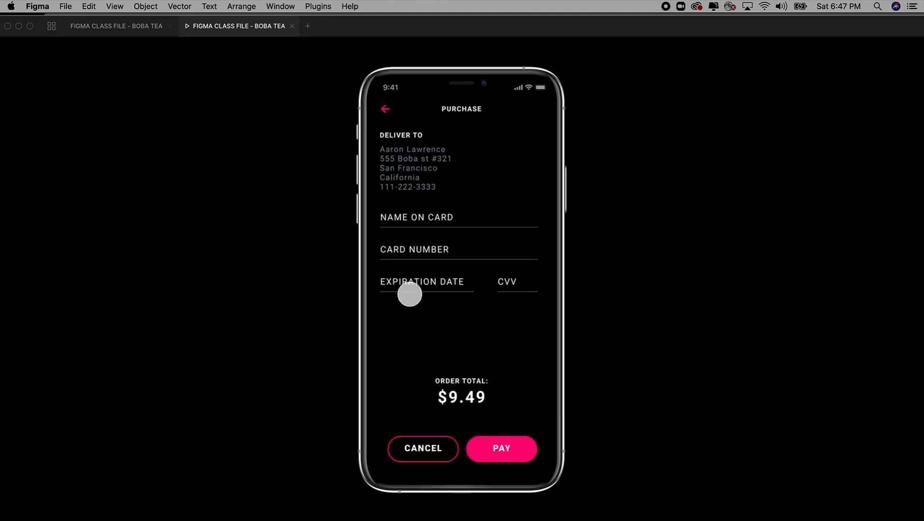
pyautogui.click(420, 217)
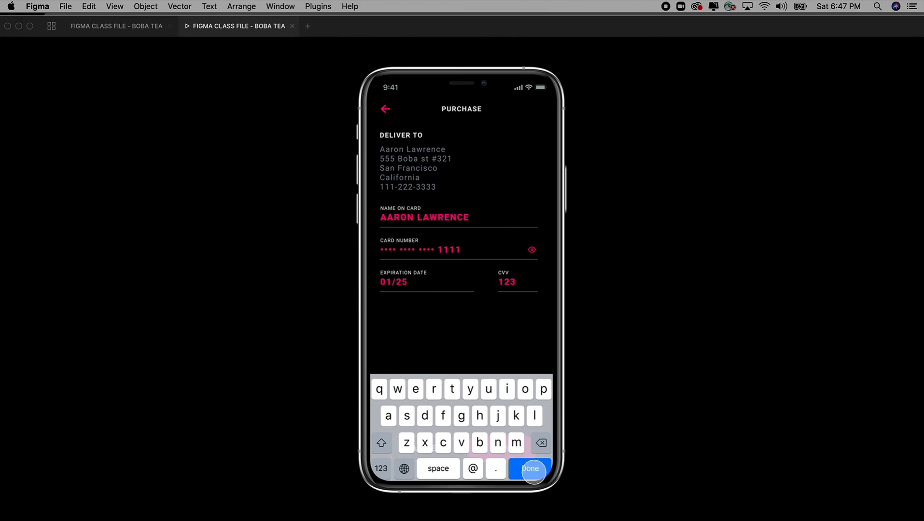
pyautogui.click(533, 471)
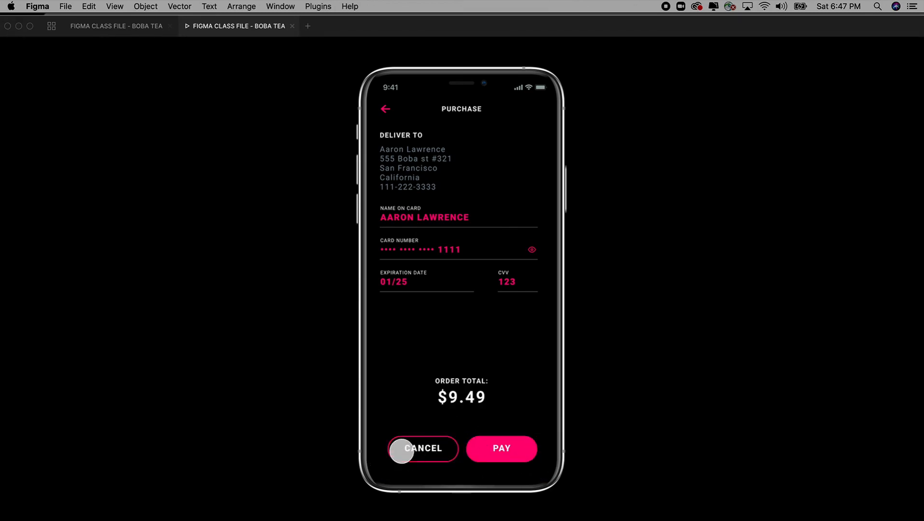
pyautogui.click(512, 449)
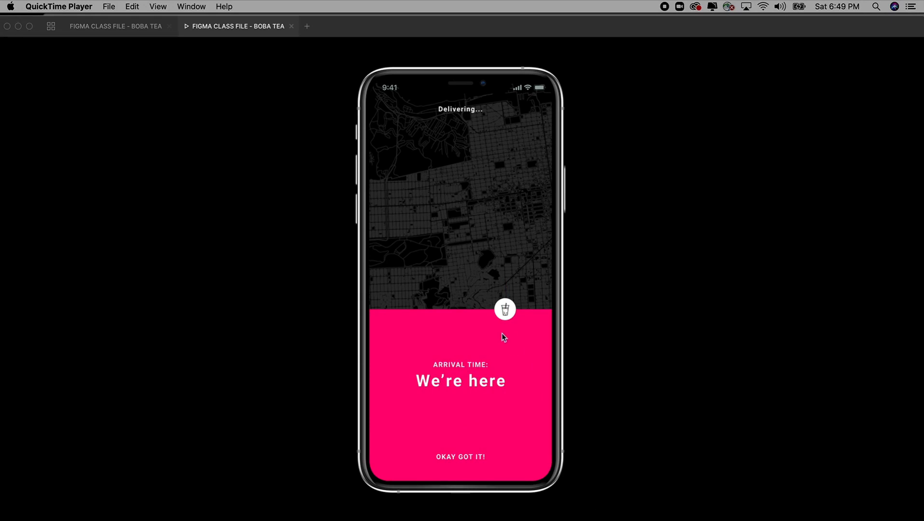
# Step: Dismiss the 'We're here' arrival screen to return to the BOBA drink menu (screen 7 of 26)
pyautogui.click(466, 457)
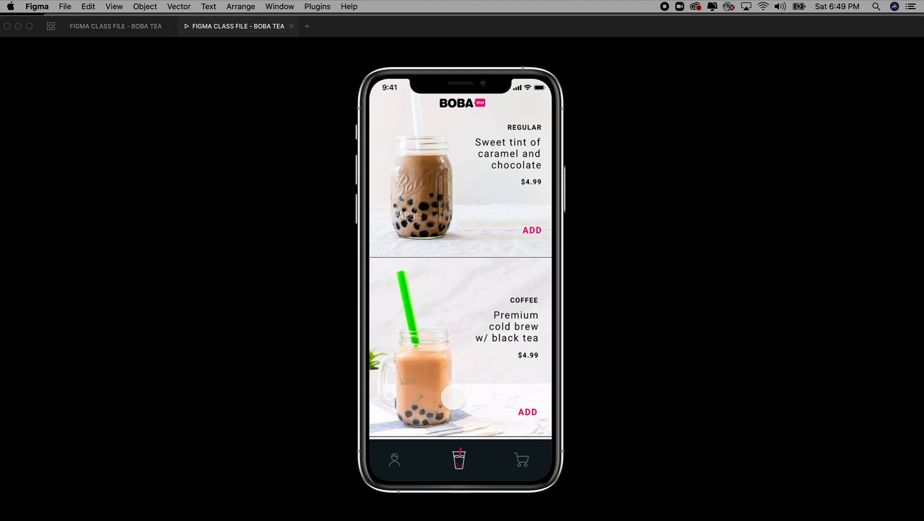
# Step: Restore the full interface on the Learning page and zoom to the login and Loading screens
pyautogui.click(128, 30)
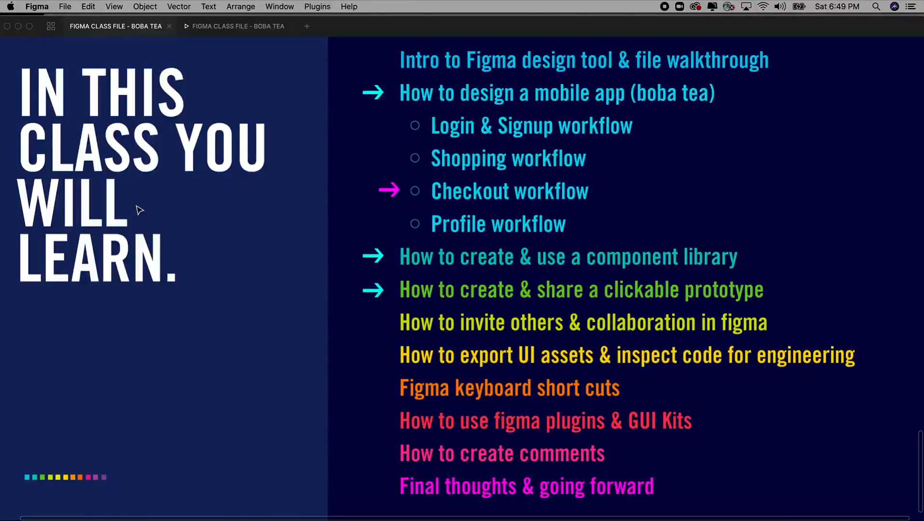
pyautogui.press('super+backslash')
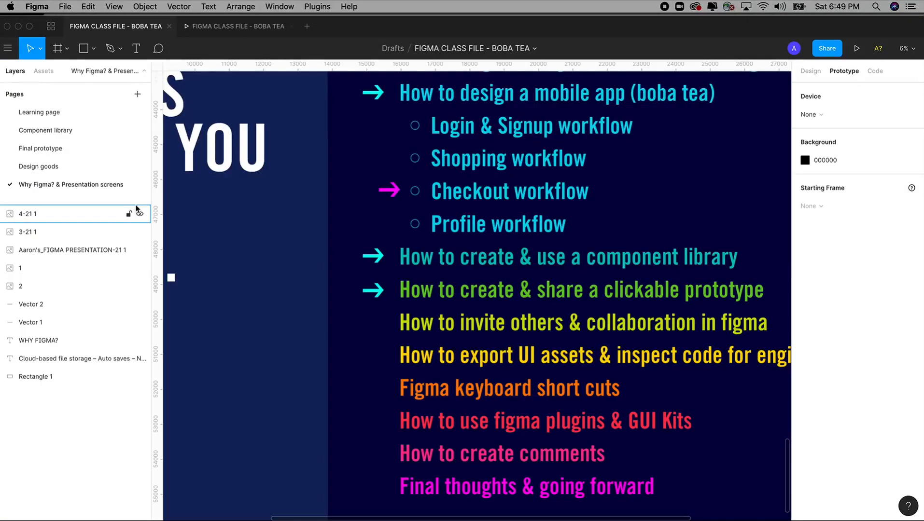
pyautogui.click(52, 117)
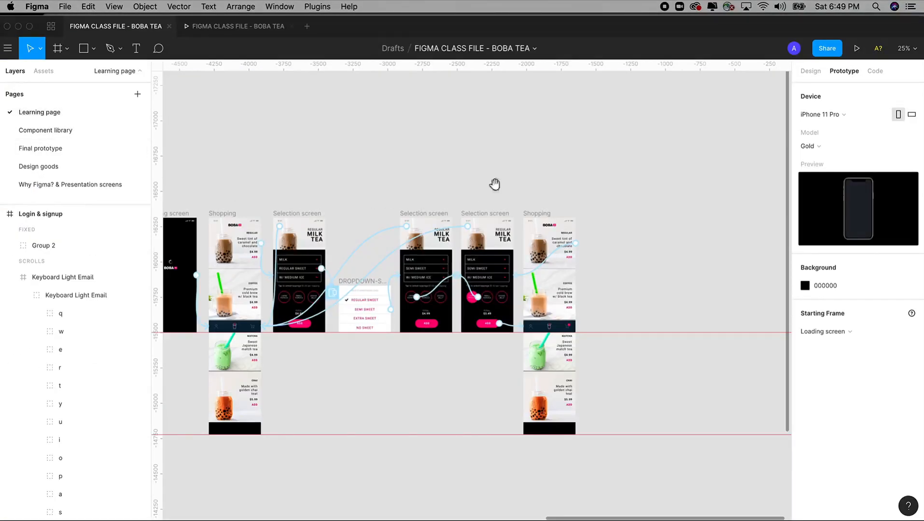
pyautogui.moveTo(494, 185); pyautogui.dragTo(540, 392)
pyautogui.click(809, 71)
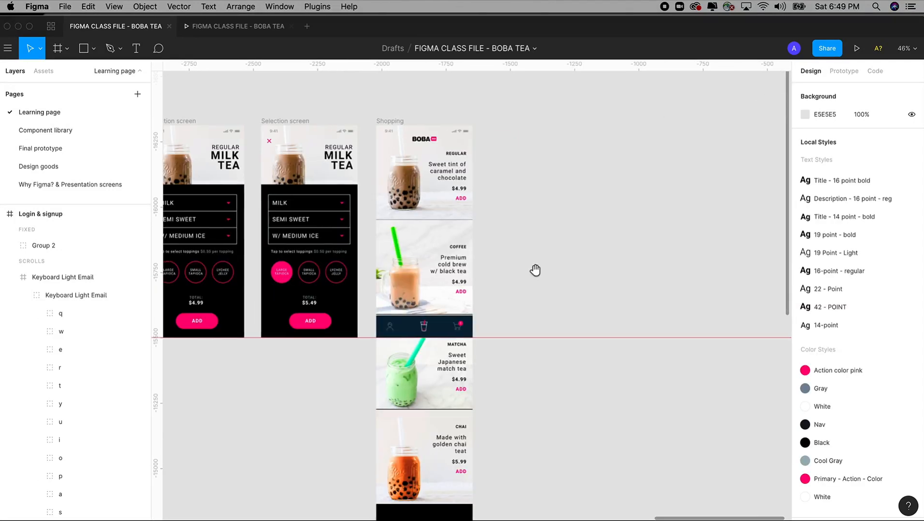
pyautogui.hscroll(-1, 538, 272)
pyautogui.moveTo(445, 293); pyautogui.dragTo(512, 383)
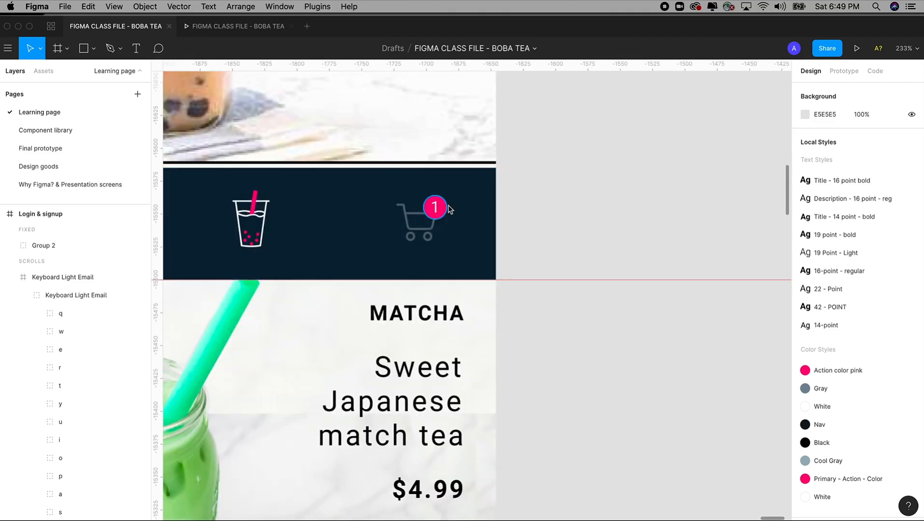
pyautogui.hotkey('shift', '1')
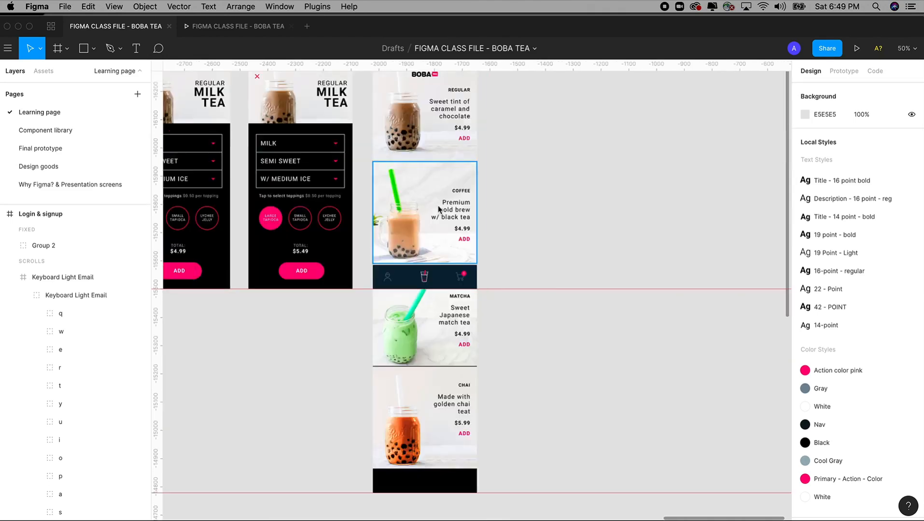
pyautogui.moveTo(330, 115); pyautogui.dragTo(533, 332)
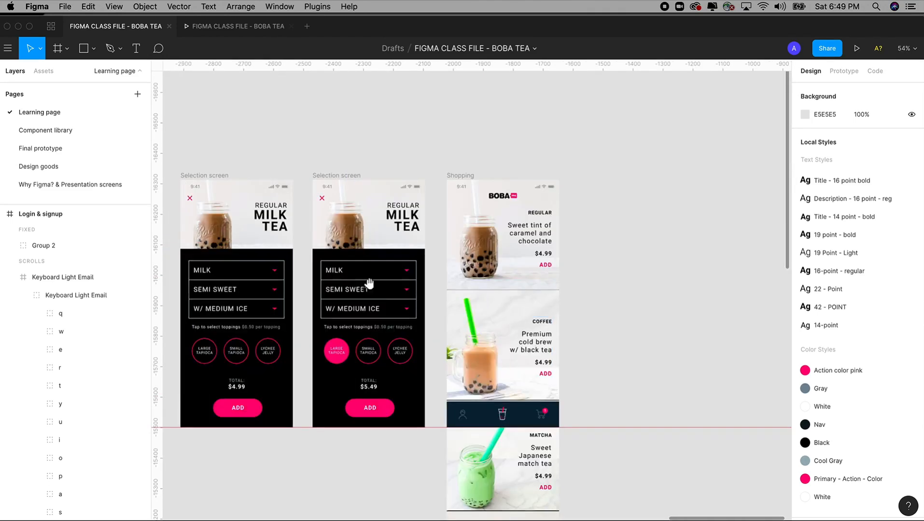
pyautogui.hscroll(-5, 422, 257)
pyautogui.hotkey('shift', '1')
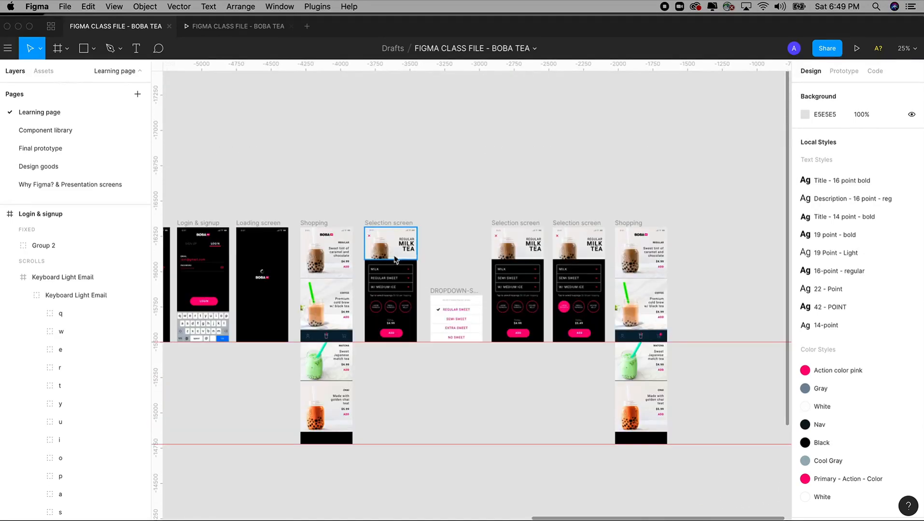
pyautogui.moveTo(394, 259); pyautogui.dragTo(446, 246)
pyautogui.moveTo(256, 150); pyautogui.dragTo(483, 436)
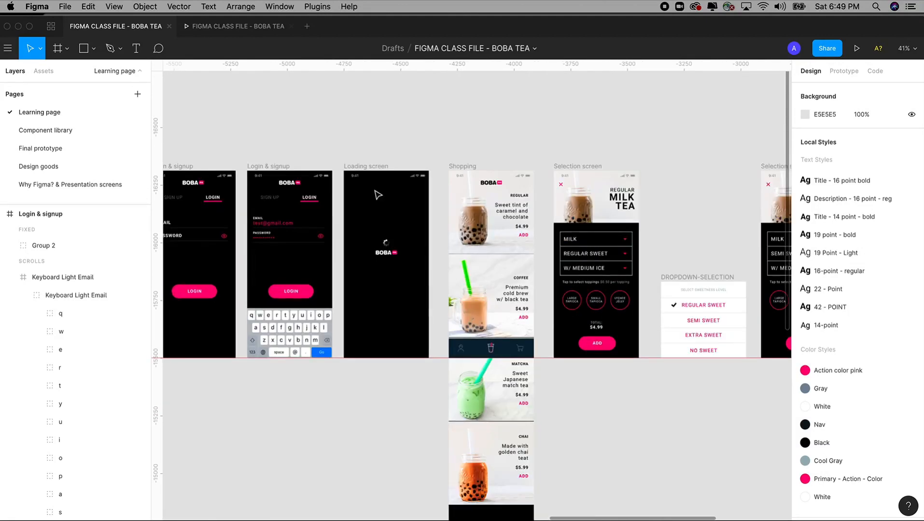
# Step: Paste a copy of the Loading screen frame and align it to the right of Shopping
pyautogui.click(367, 167)
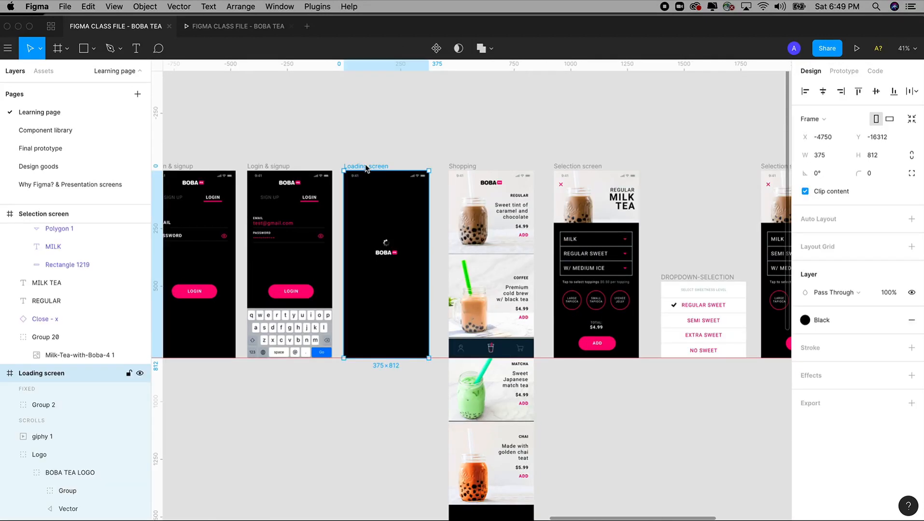
pyautogui.hscroll(10, 391, 160)
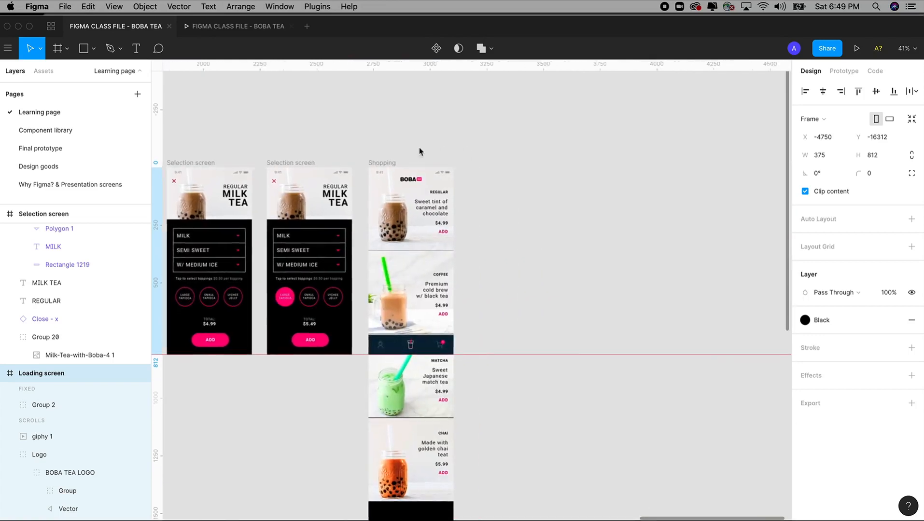
pyautogui.click(491, 185)
pyautogui.press('super+v')
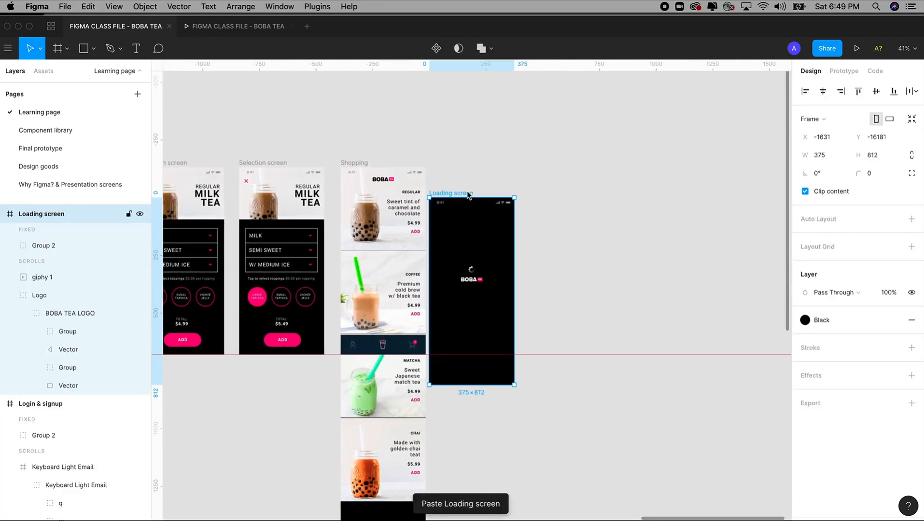
pyautogui.moveTo(467, 194); pyautogui.dragTo(476, 166)
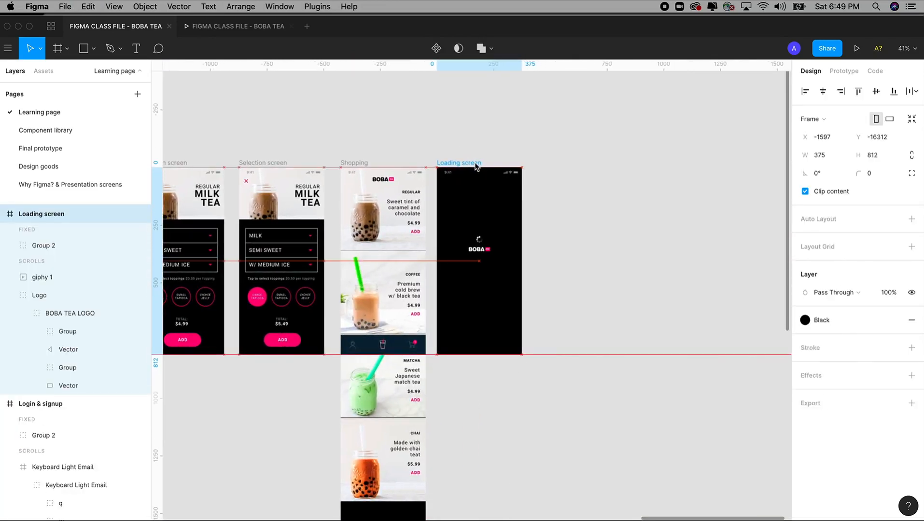
pyautogui.click(574, 211)
# Step: Rename the pasted Loading screen frame to CHECKOUT
pyautogui.moveTo(414, 155); pyautogui.dragTo(613, 418)
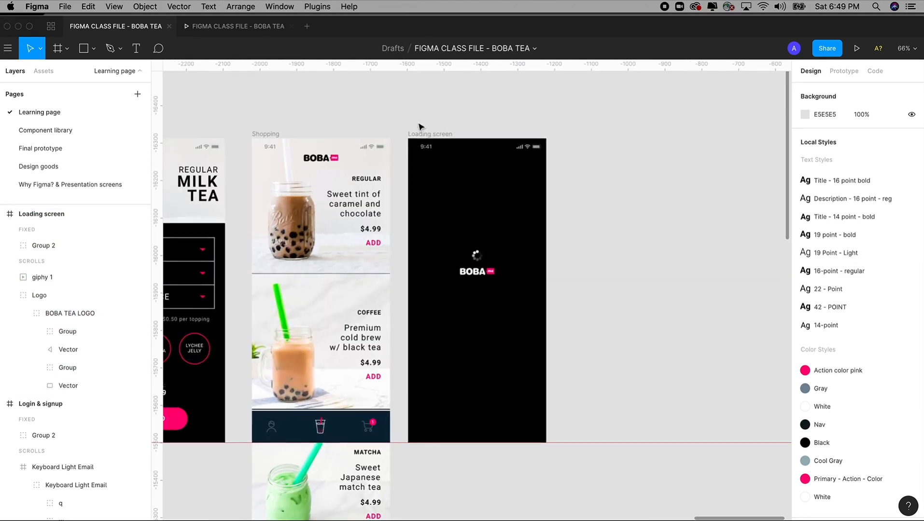
pyautogui.click(50, 214)
pyautogui.doubleClick(51, 213)
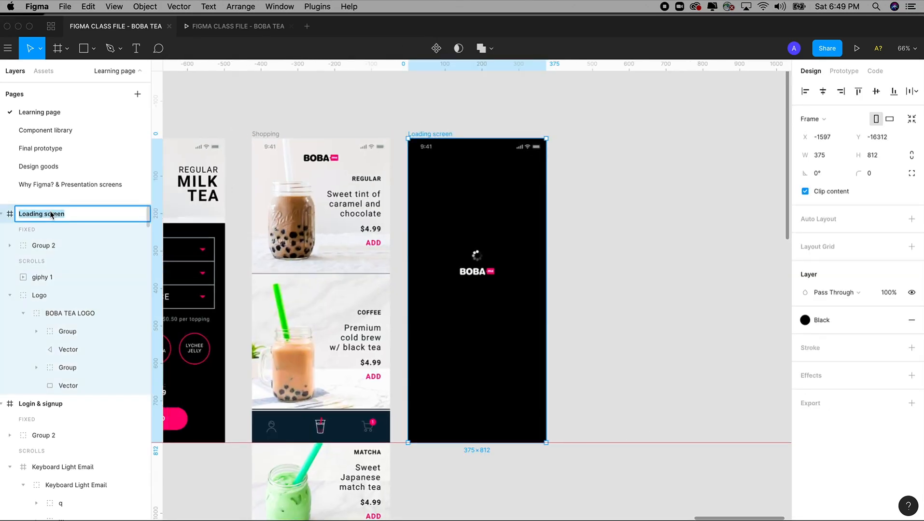
pyautogui.click(429, 112)
pyautogui.click(96, 213)
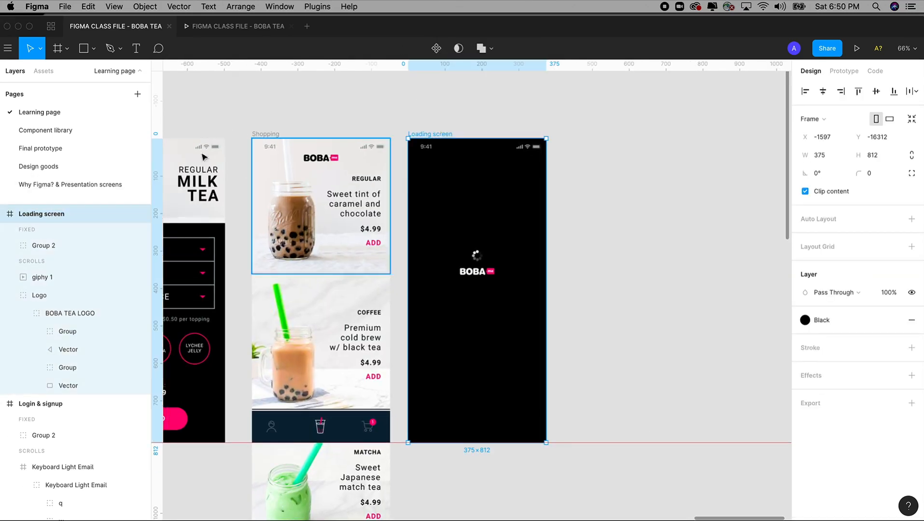
pyautogui.doubleClick(41, 217)
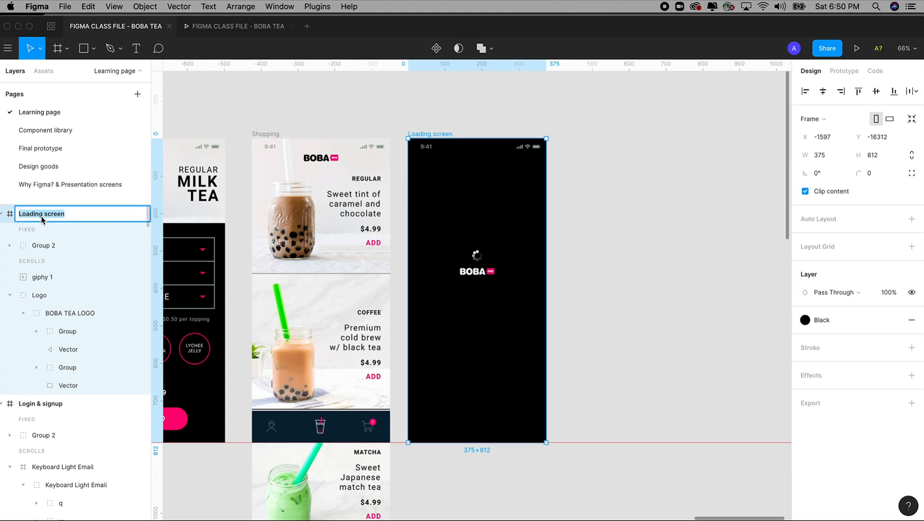
pyautogui.write('CHECKOUT')
pyautogui.click(612, 189)
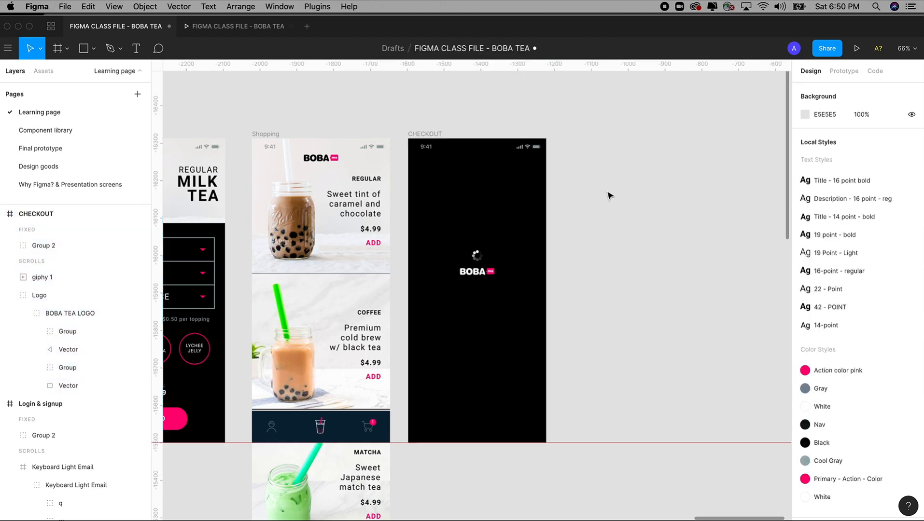
# Step: Delete the giphy 1 loading animation and Logo from the CHECKOUT frame
pyautogui.moveTo(594, 208); pyautogui.dragTo(440, 315)
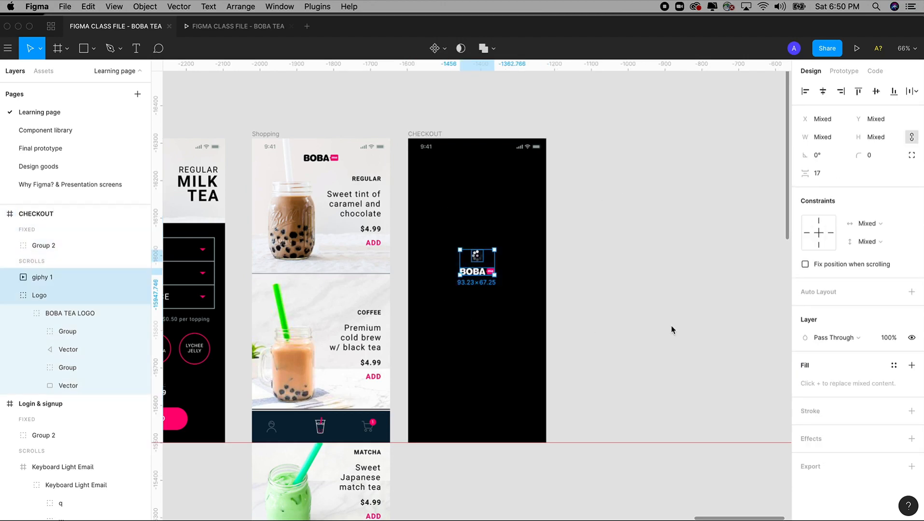
pyautogui.press('Delete')
pyautogui.moveTo(461, 236); pyautogui.dragTo(526, 230)
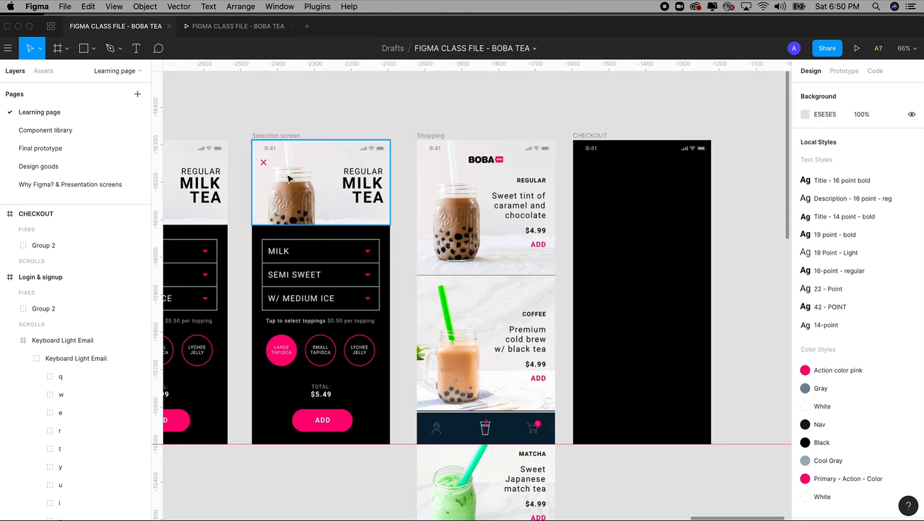
# Step: Paste the Selection screen's Close - x icon into the CHECKOUT frame
pyautogui.click(263, 164)
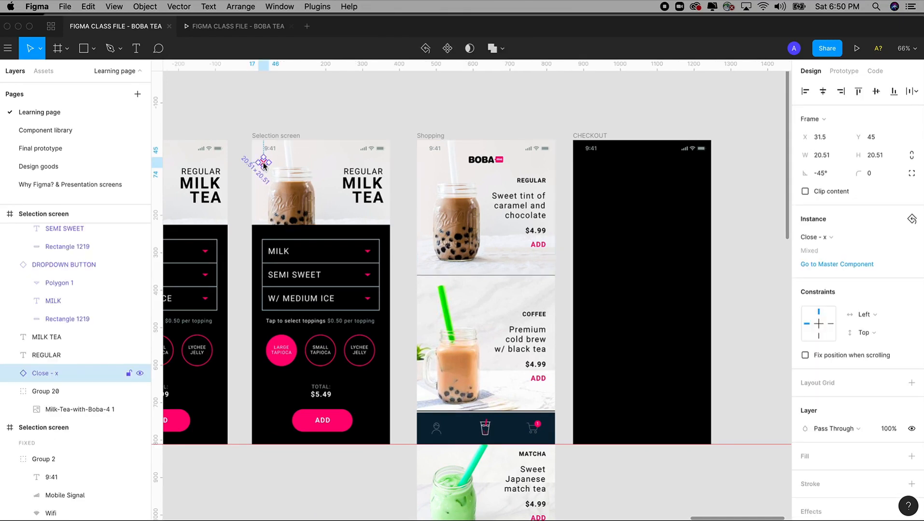
pyautogui.click(598, 137)
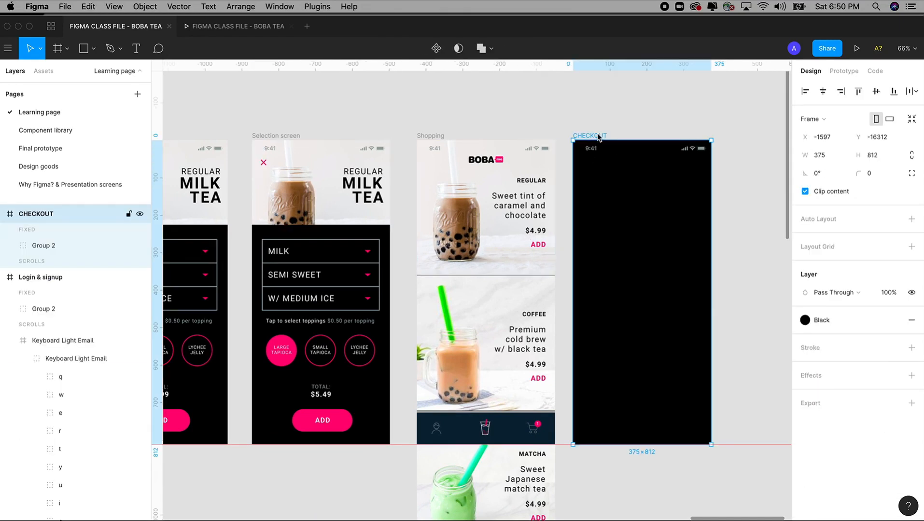
pyautogui.press('cmd+v')
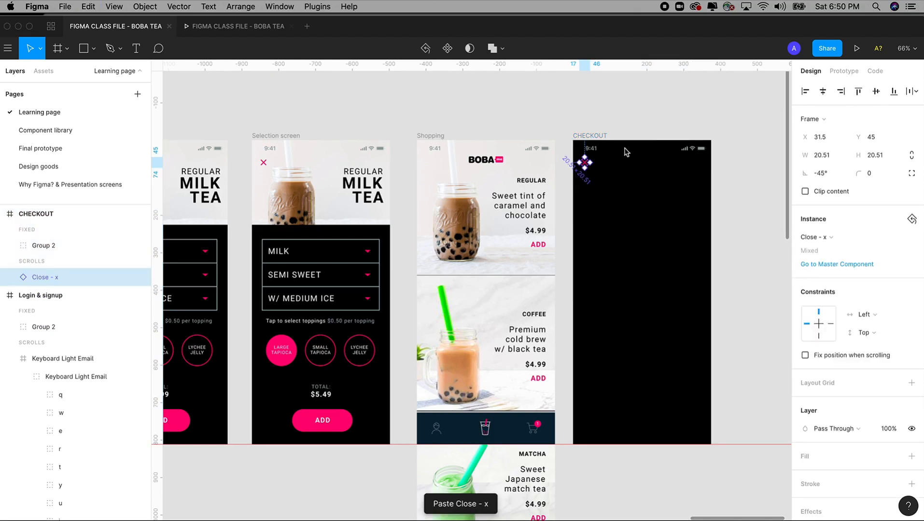
# Step: Remove the close X's copied prototype link to Shopping so its interaction is none
pyautogui.click(843, 71)
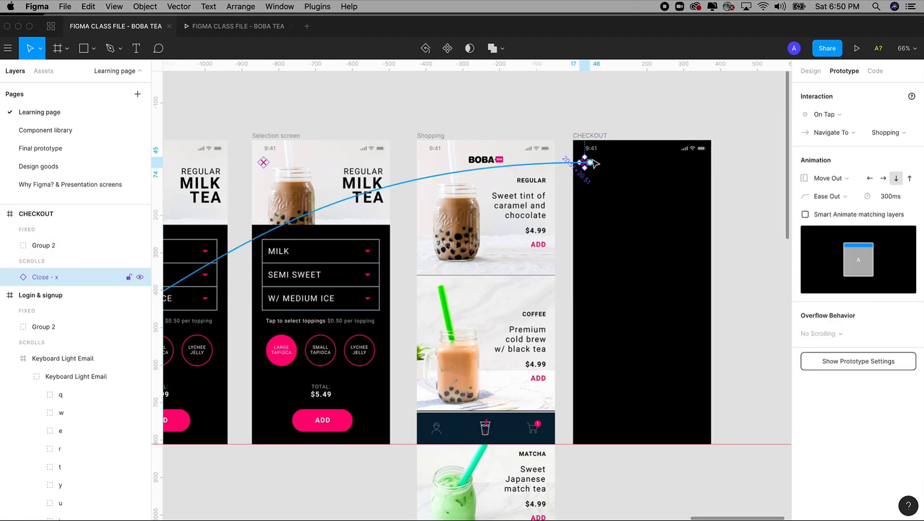
pyautogui.moveTo(395, 109); pyautogui.dragTo(771, 489)
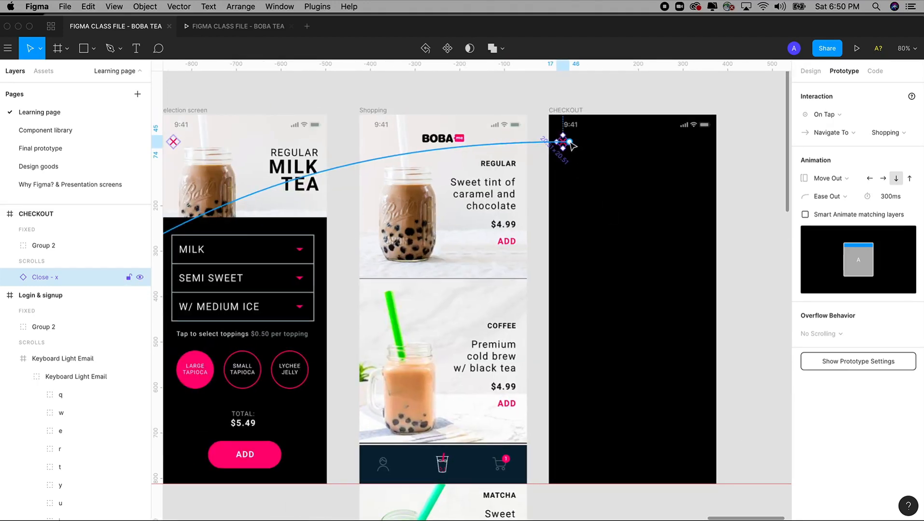
pyautogui.moveTo(570, 142); pyautogui.dragTo(630, 214)
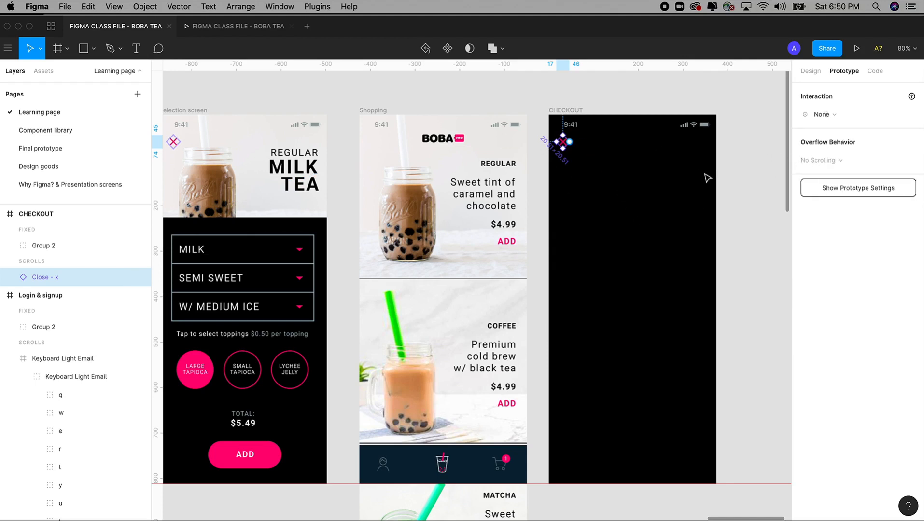
pyautogui.click(811, 72)
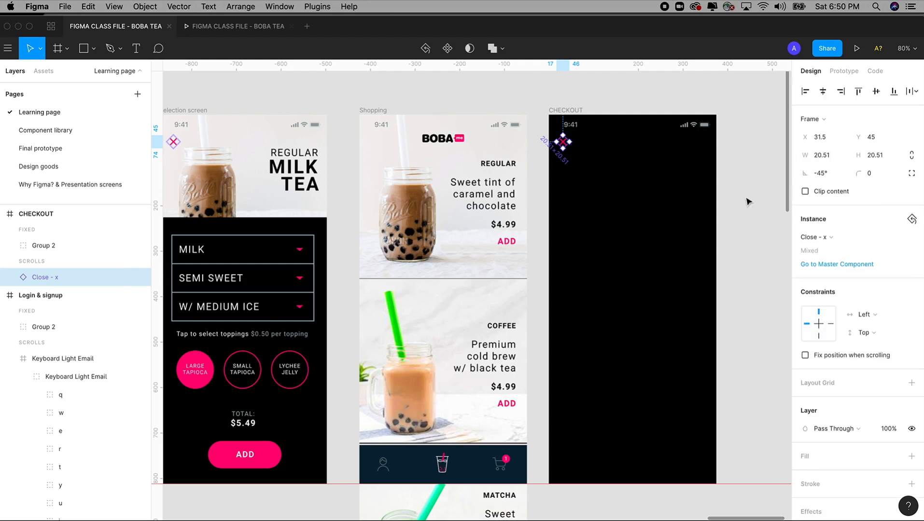
pyautogui.click(57, 149)
pyautogui.press('super+minus')
pyautogui.press('super+minus')
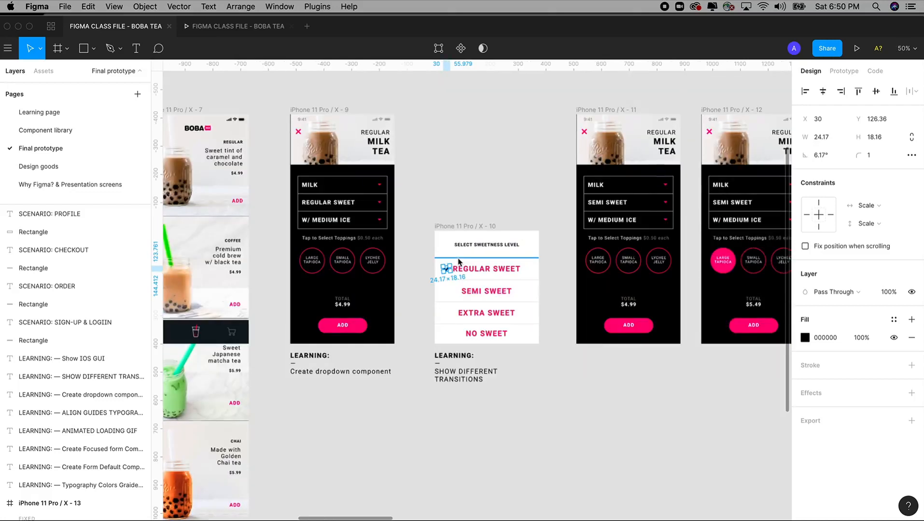
pyautogui.moveTo(617, 203); pyautogui.dragTo(383, 213)
pyautogui.moveTo(601, 233); pyautogui.dragTo(388, 182)
pyautogui.moveTo(602, 203); pyautogui.dragTo(470, 201)
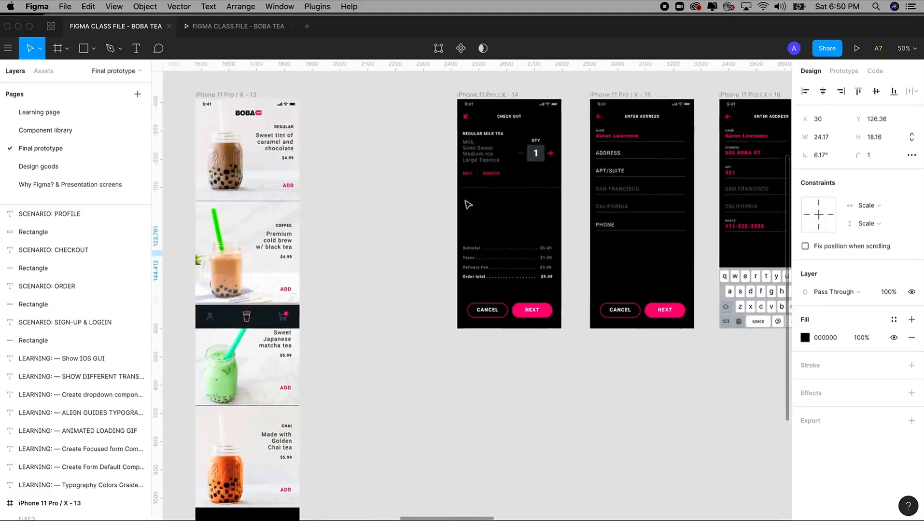
pyautogui.scroll(4, 577, 303)
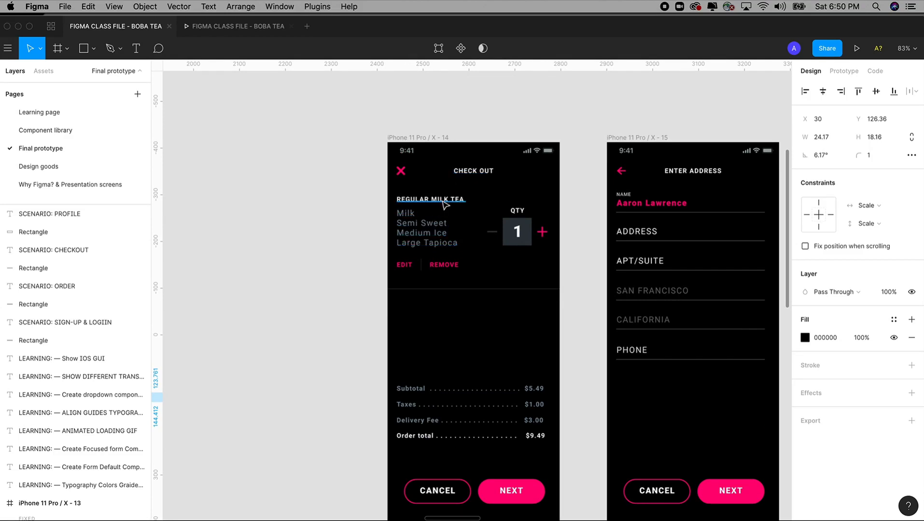
pyautogui.moveTo(423, 227); pyautogui.dragTo(412, 204)
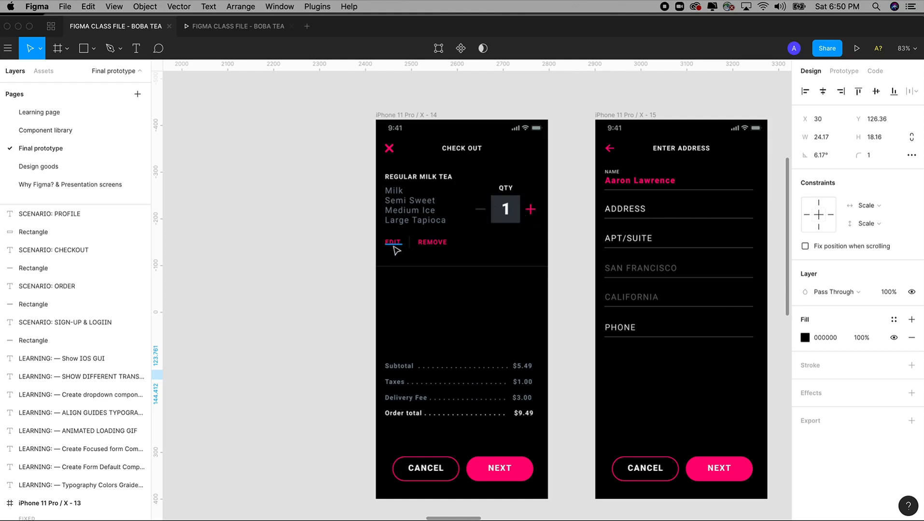
pyautogui.scroll(-3, 447, 249)
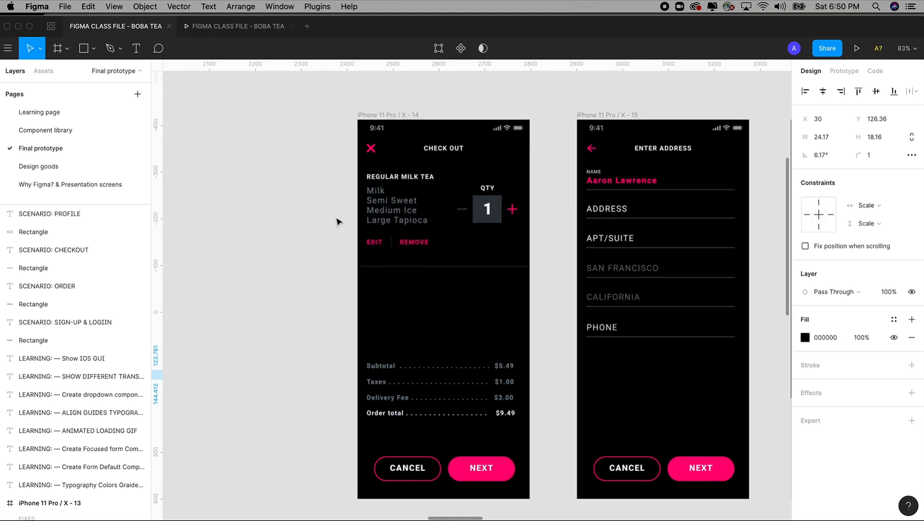
pyautogui.moveTo(304, 115); pyautogui.dragTo(593, 359)
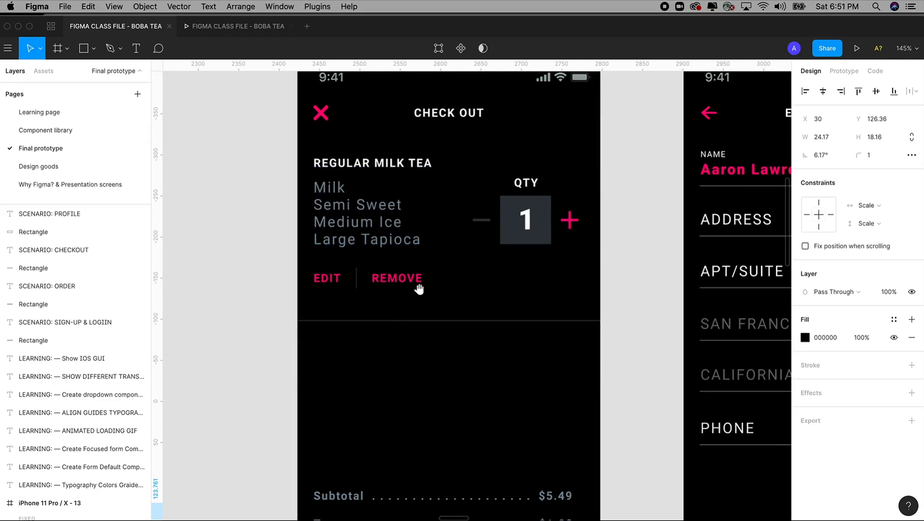
pyautogui.scroll(-5, 418, 287)
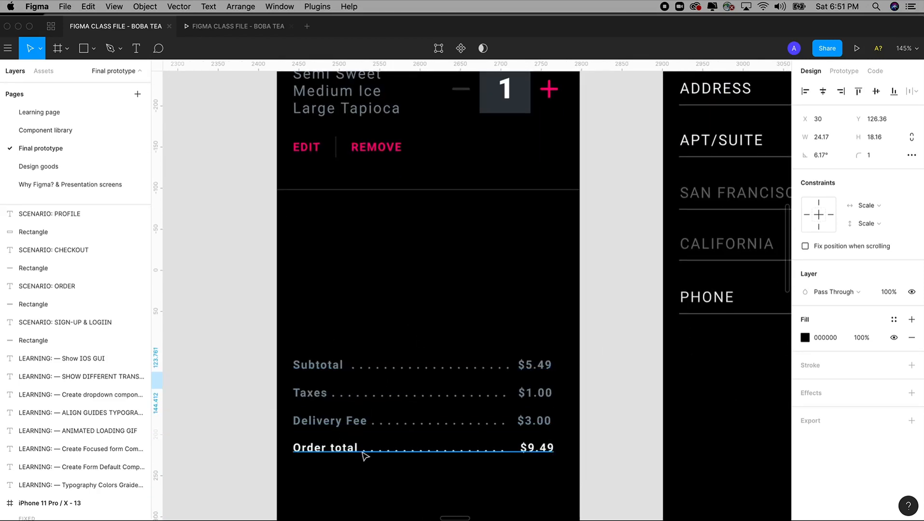
pyautogui.scroll(5, 362, 453)
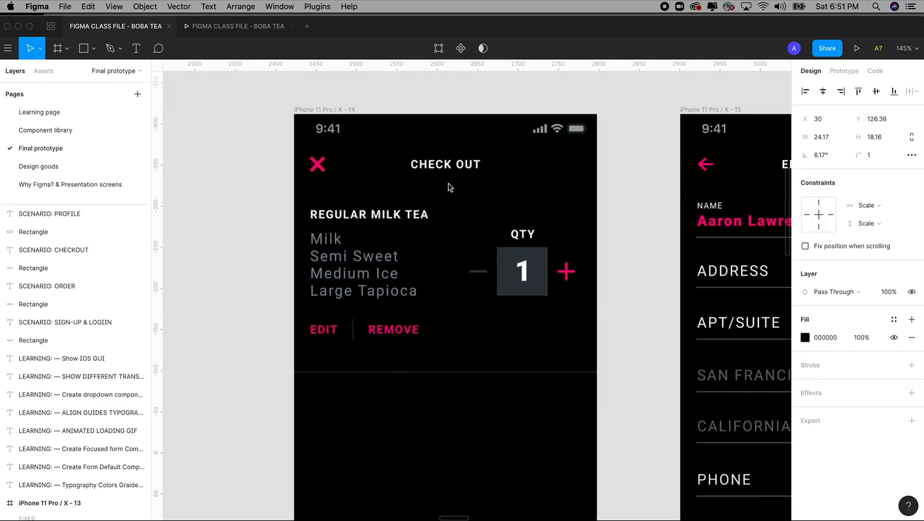
# Step: Paste a copy of the REGULAR text label from Shopping into the CHECKOUT frame
pyautogui.click(43, 117)
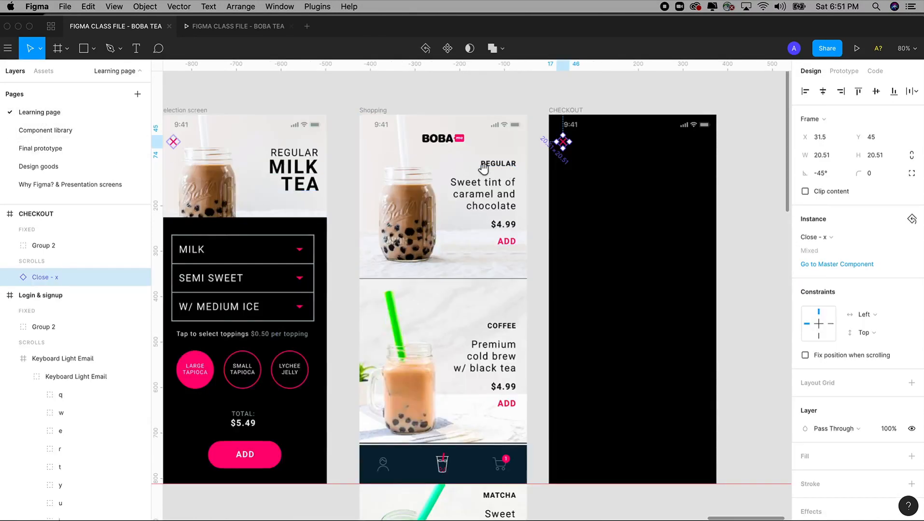
pyautogui.hscroll(3, 501, 165)
pyautogui.click(414, 169)
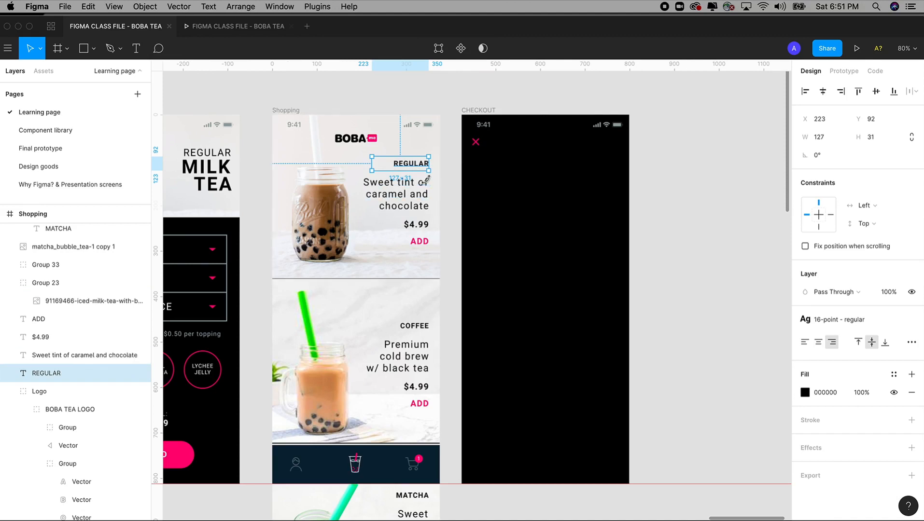
pyautogui.moveTo(408, 75); pyautogui.dragTo(754, 424)
pyautogui.click(327, 108)
pyautogui.hotkey('ctrl', 'v')
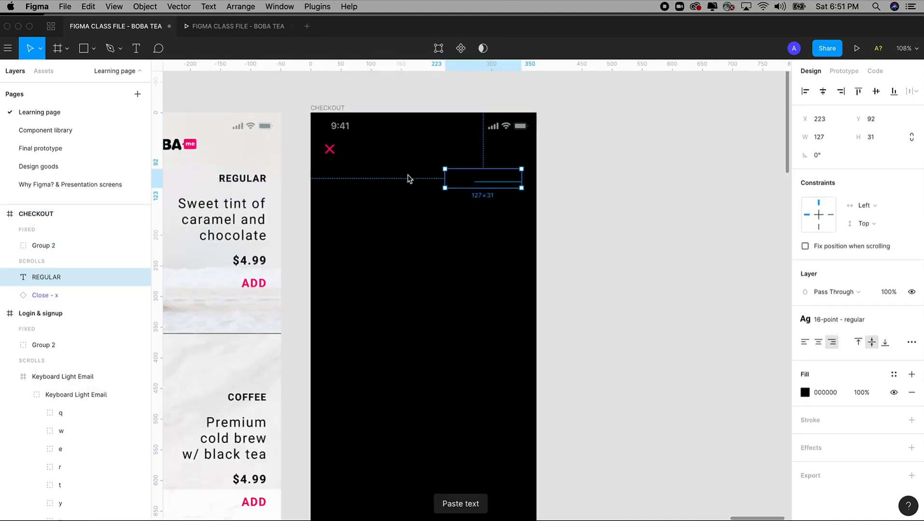
pyautogui.moveTo(284, 75); pyautogui.dragTo(718, 436)
# Step: Make the text white (FFFFFF), centre it, place it beside the X, and retype it CHECKOUT
pyautogui.click(805, 393)
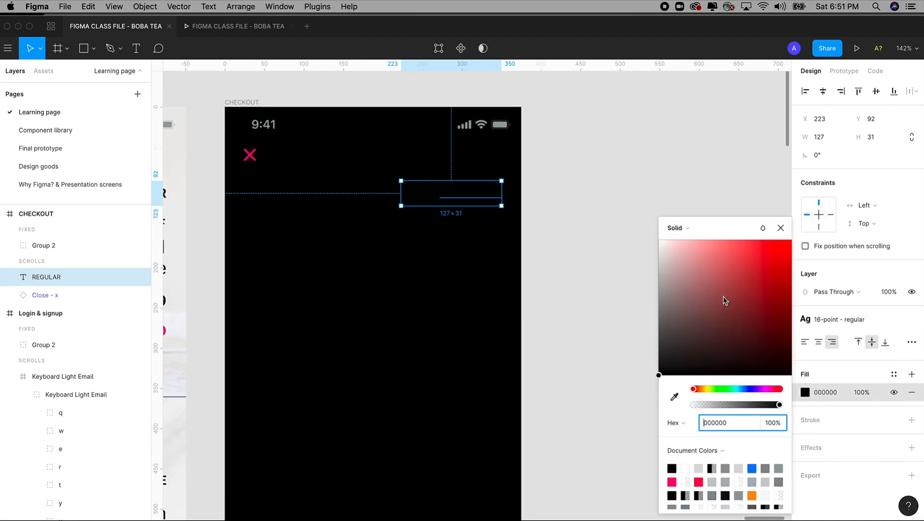
pyautogui.write('FFFFFF')
pyautogui.press('Return')
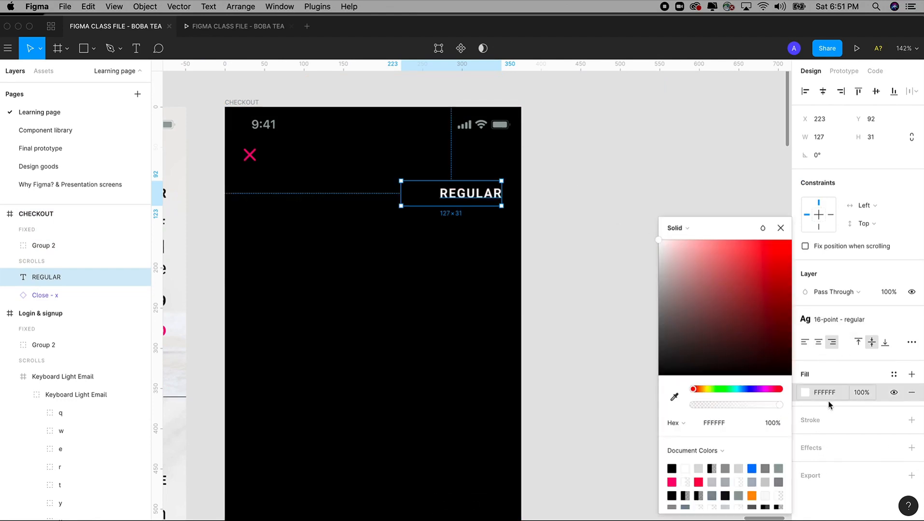
pyautogui.click(818, 341)
pyautogui.moveTo(453, 194); pyautogui.dragTo(381, 161)
pyautogui.write('CHECKOUT')
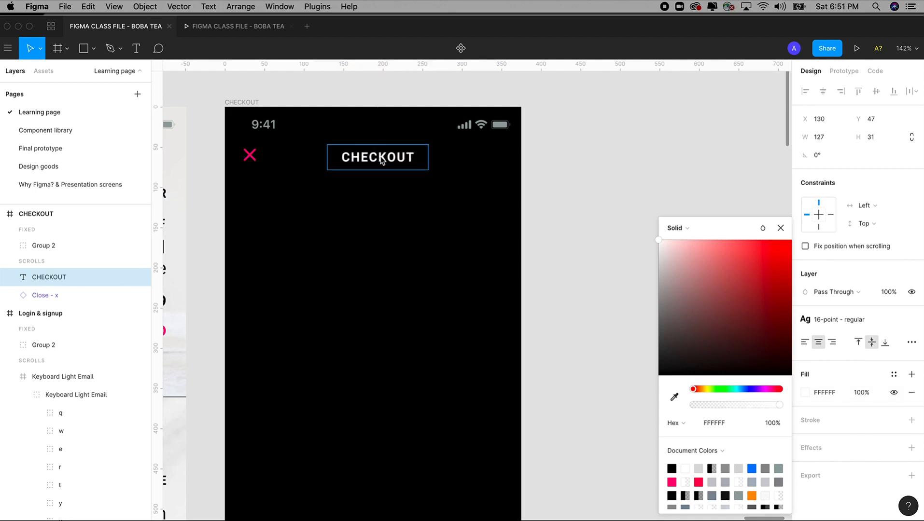
pyautogui.press('Escape')
pyautogui.click(428, 188)
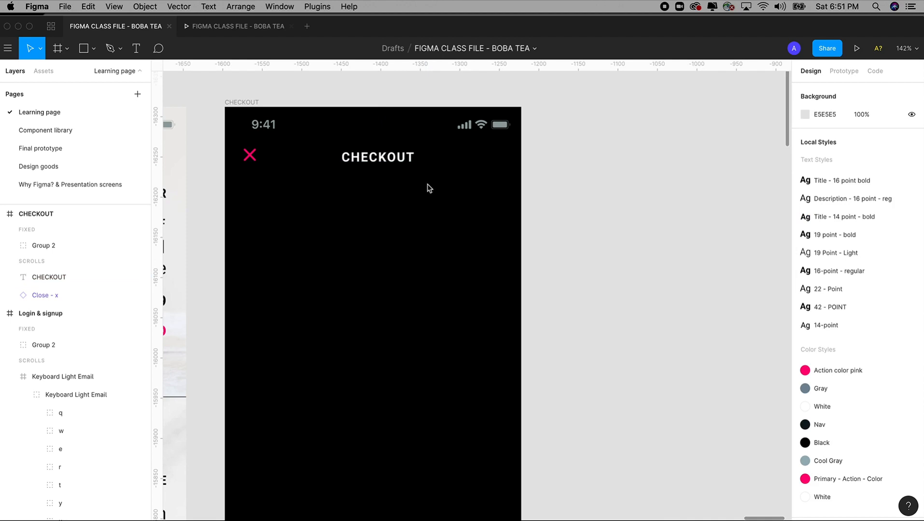
# Step: Widen the CHECKOUT title box from the close X to the screen's right edge
pyautogui.click(392, 160)
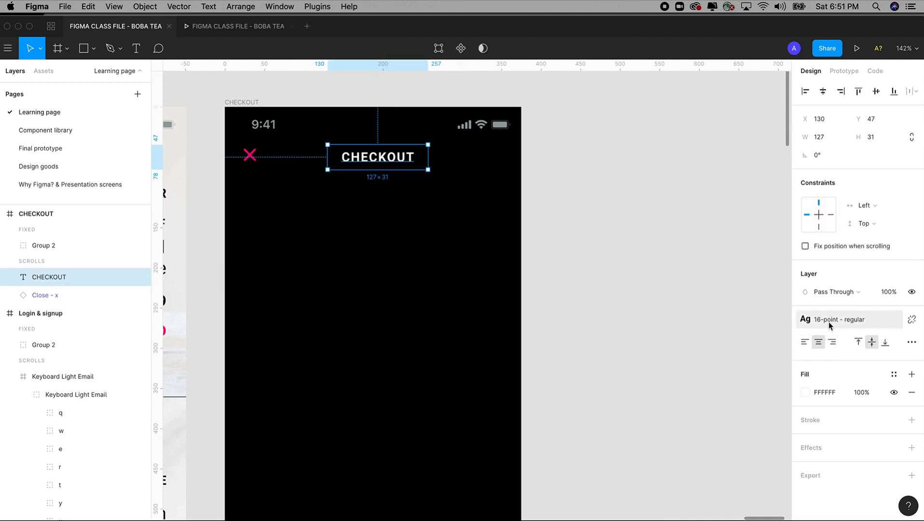
pyautogui.hscroll(-3, 661, 306)
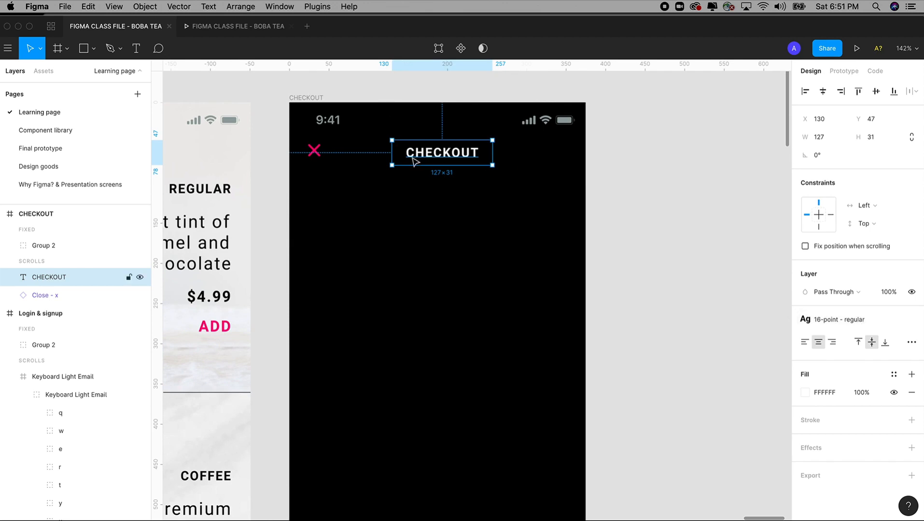
pyautogui.moveTo(389, 151); pyautogui.dragTo(310, 150)
pyautogui.moveTo(492, 153); pyautogui.dragTo(576, 157)
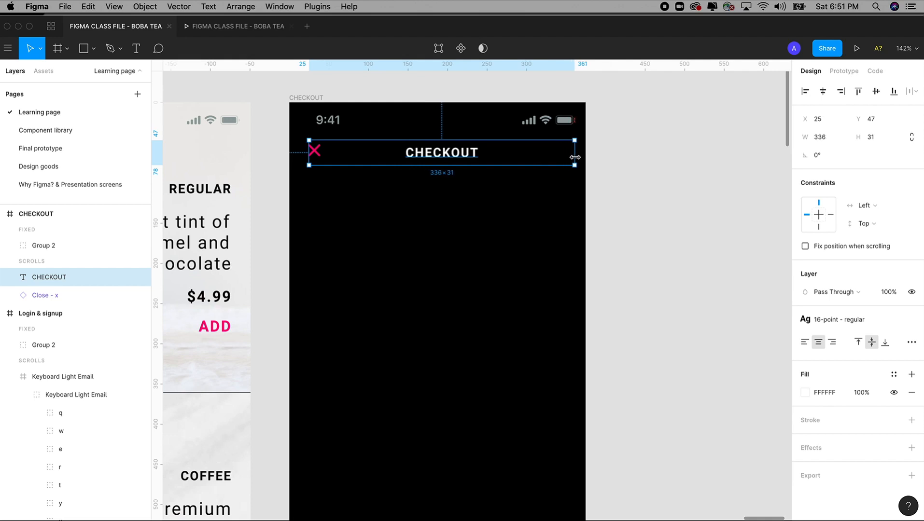
# Step: Alt-drag a duplicate of the CHECKOUT title just below the original
pyautogui.click(639, 210)
pyautogui.moveTo(627, 194); pyautogui.dragTo(687, 179)
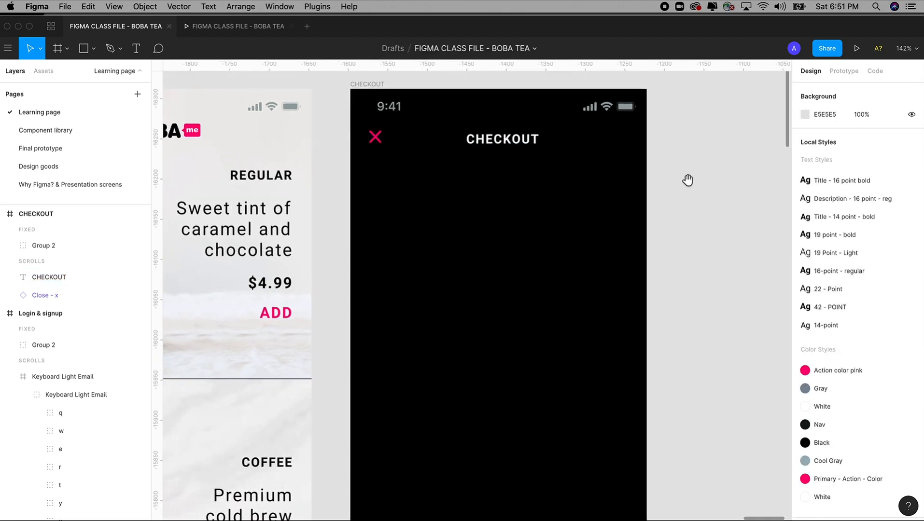
pyautogui.click(524, 149)
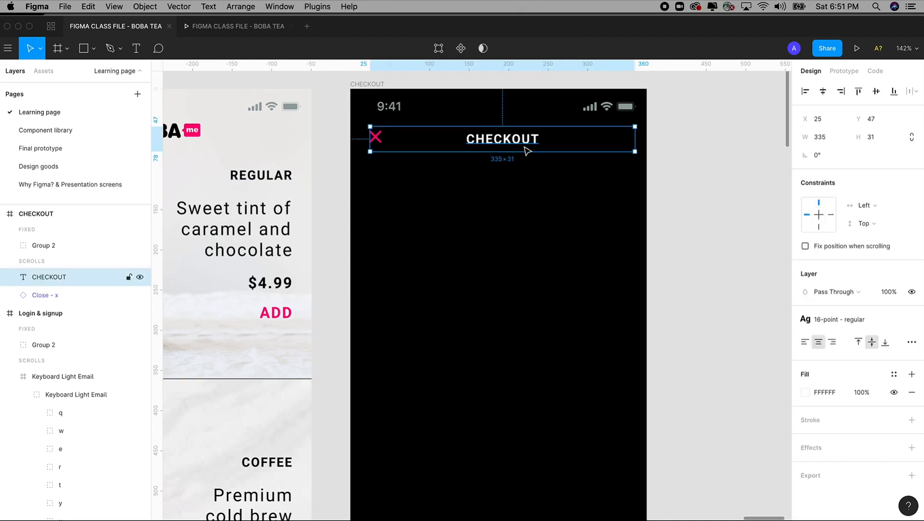
pyautogui.moveTo(524, 149); pyautogui.dragTo(520, 182)
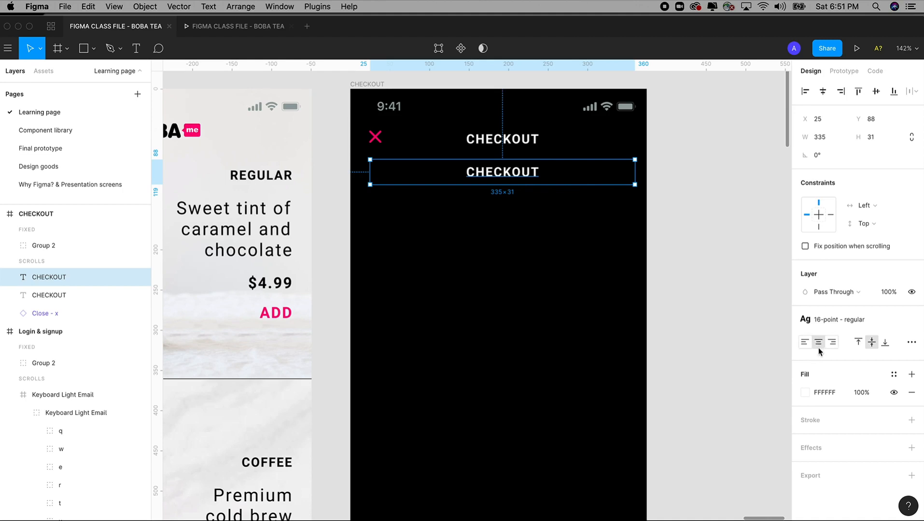
# Step: Turn the duplicate into a left-aligned REGULAR MILK TEA label in Title - 14 point - bold
pyautogui.click(805, 342)
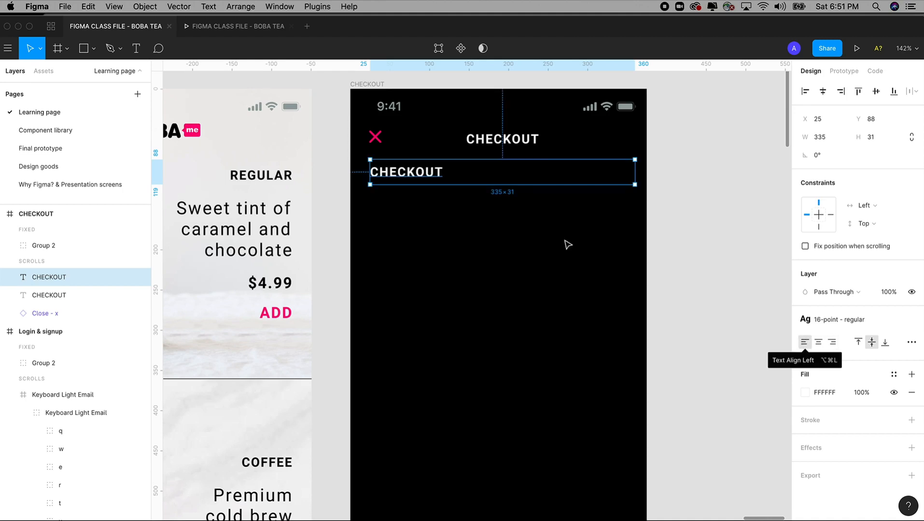
pyautogui.moveTo(419, 175); pyautogui.dragTo(418, 178)
pyautogui.doubleClick(417, 173)
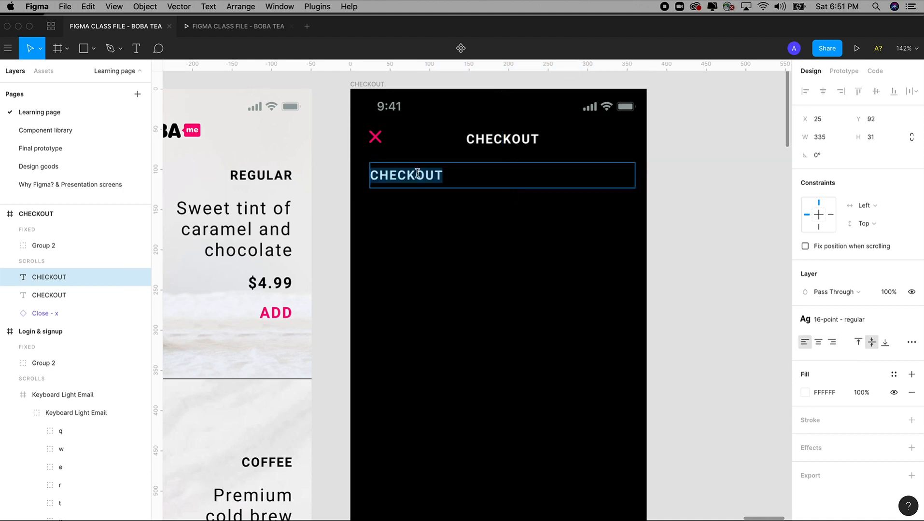
pyautogui.write('REG')
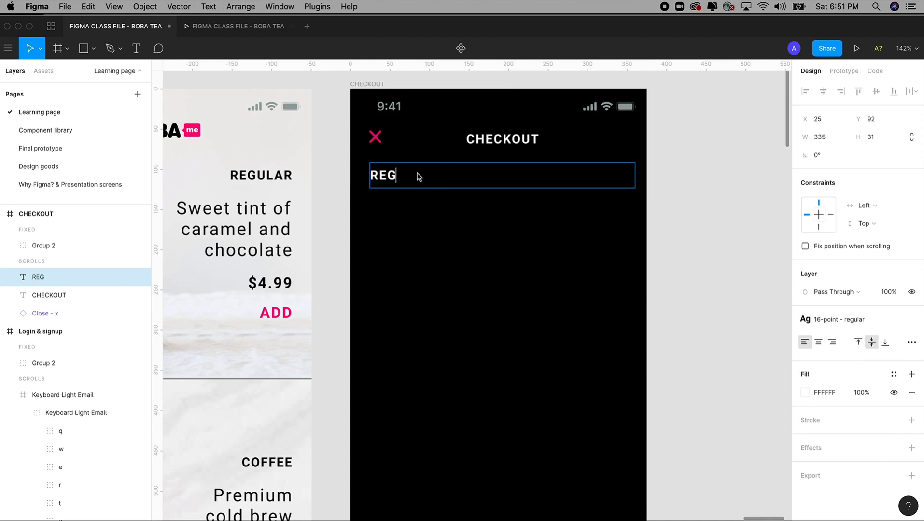
pyautogui.write('ULAR MIL')
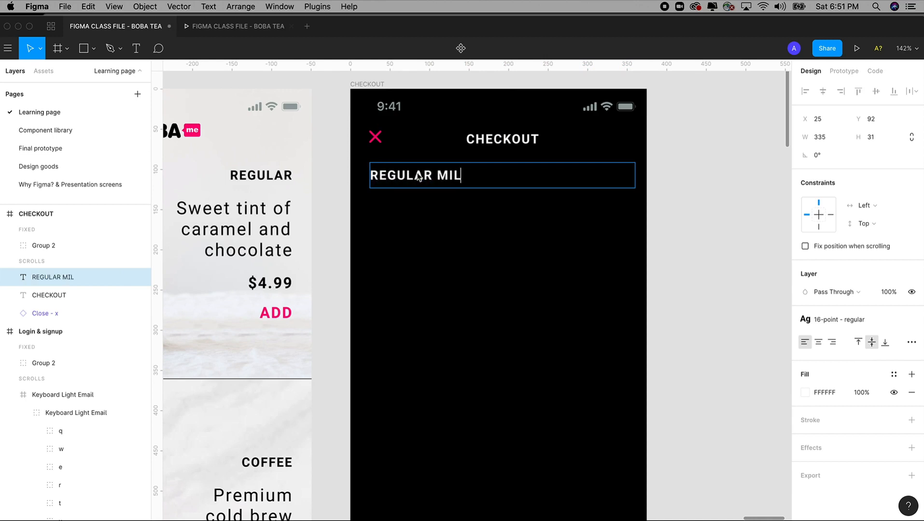
pyautogui.write('K TEA')
pyautogui.press('Escape')
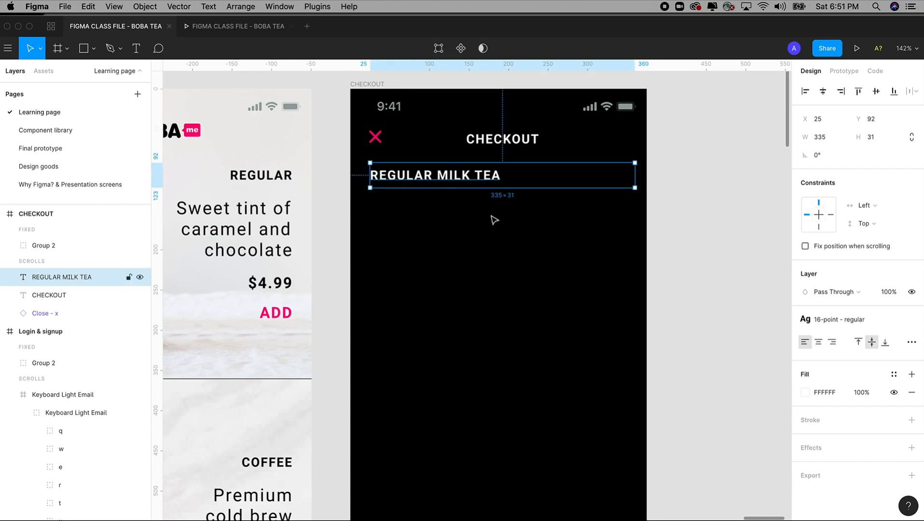
pyautogui.click(859, 323)
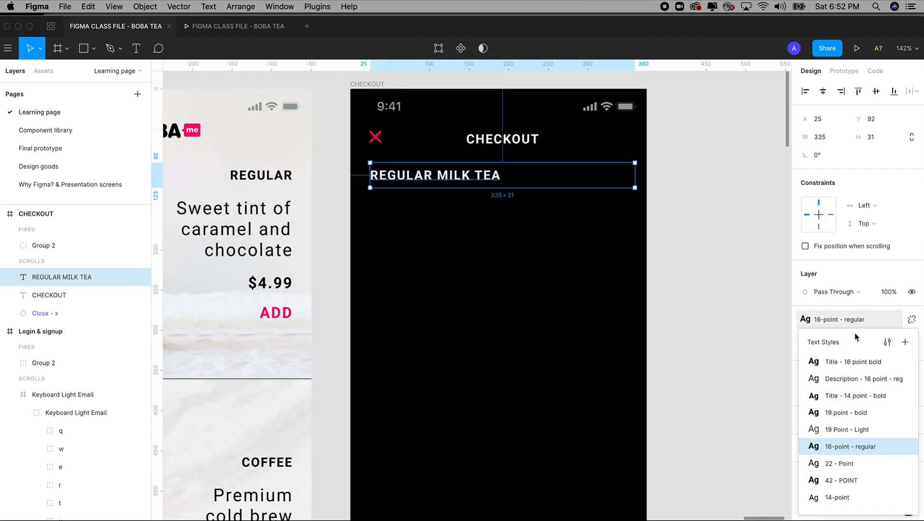
pyautogui.click(852, 396)
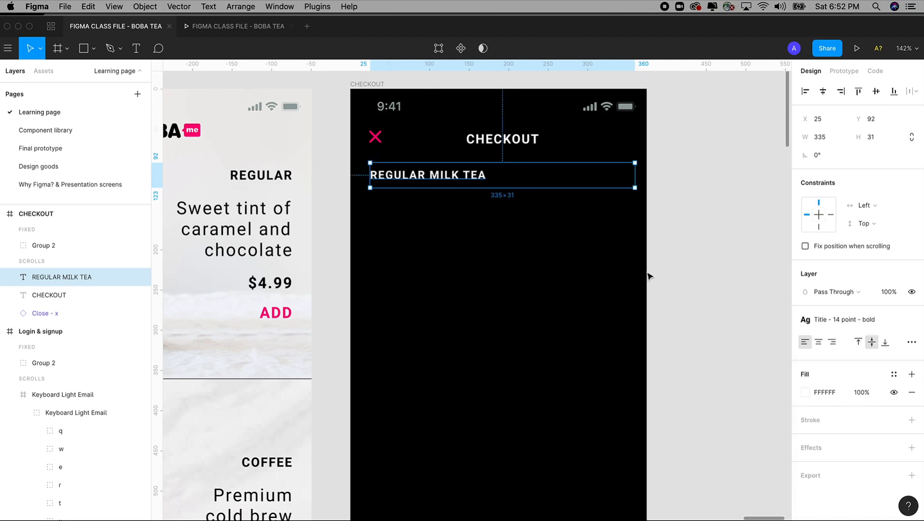
# Step: Narrow the label, duplicate it below, resize the copy to 177×104, and align it top
pyautogui.moveTo(636, 176); pyautogui.dragTo(510, 175)
pyautogui.scroll(-2, 434, 201)
pyautogui.hscroll(-1, 434, 200)
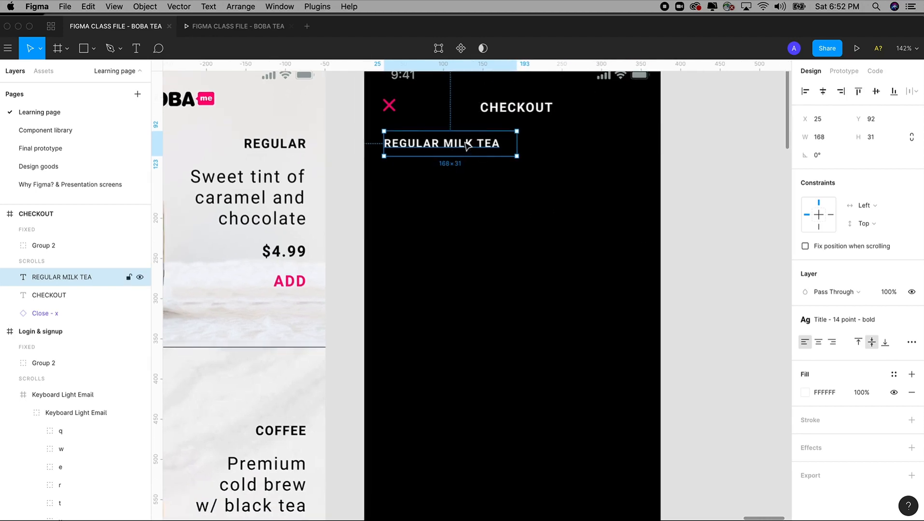
pyautogui.scroll(2, 467, 144)
pyautogui.moveTo(467, 170); pyautogui.dragTo(456, 200)
pyautogui.moveTo(516, 211); pyautogui.dragTo(521, 269)
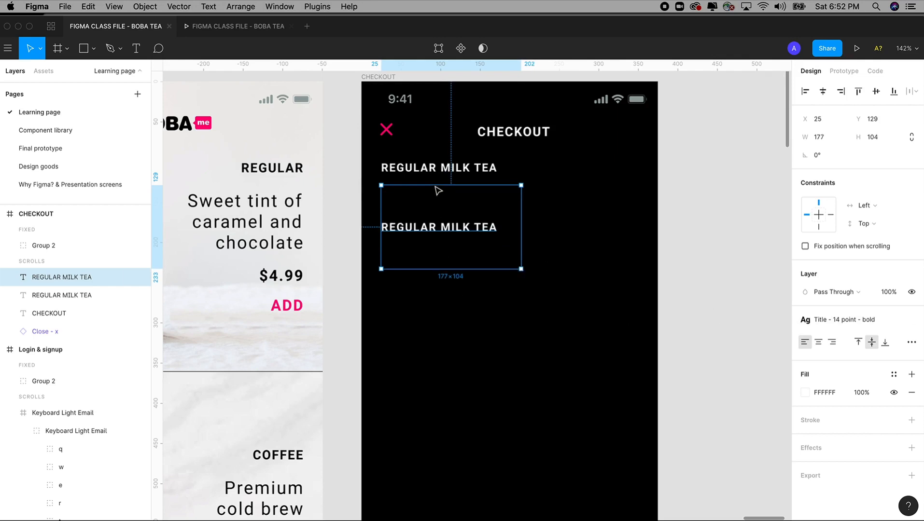
pyautogui.click(858, 346)
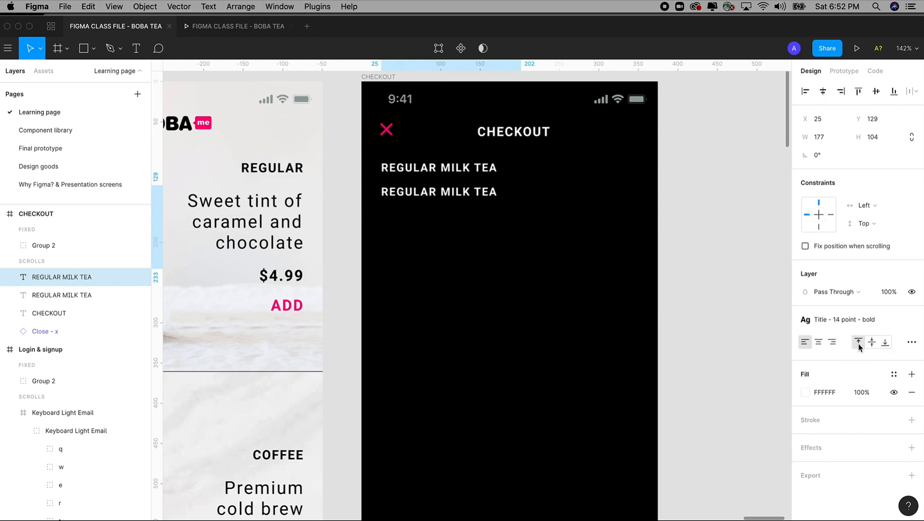
# Step: Replace the copied text with Milk and Semi Sweet on separate lines
pyautogui.doubleClick(439, 198)
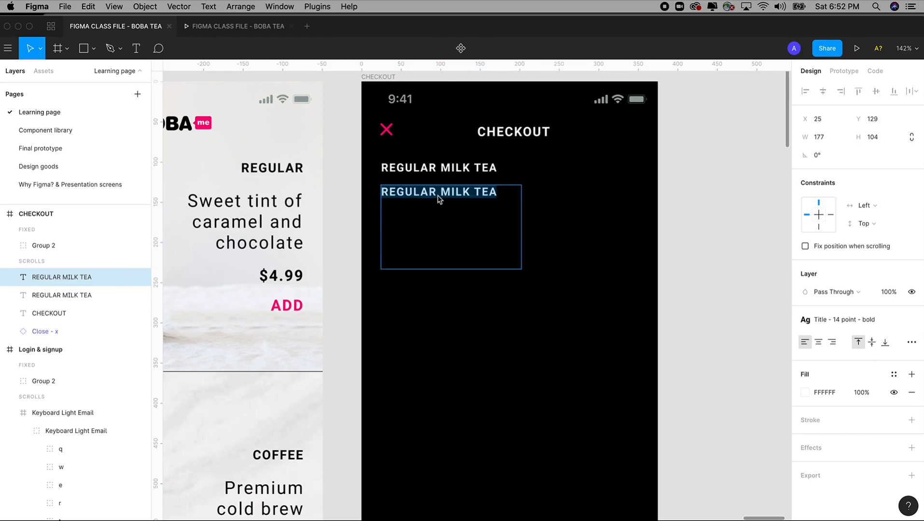
pyautogui.write('Milk')
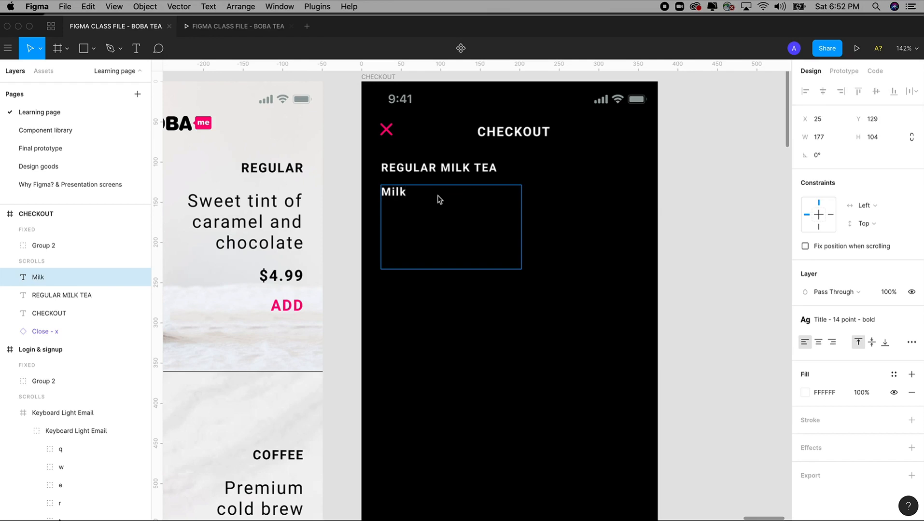
pyautogui.press('Return')
pyautogui.write('Smi')
pyautogui.press('BackSpace')
pyautogui.press('BackSpace')
pyautogui.write('emoi Sw')
pyautogui.press('Escape')
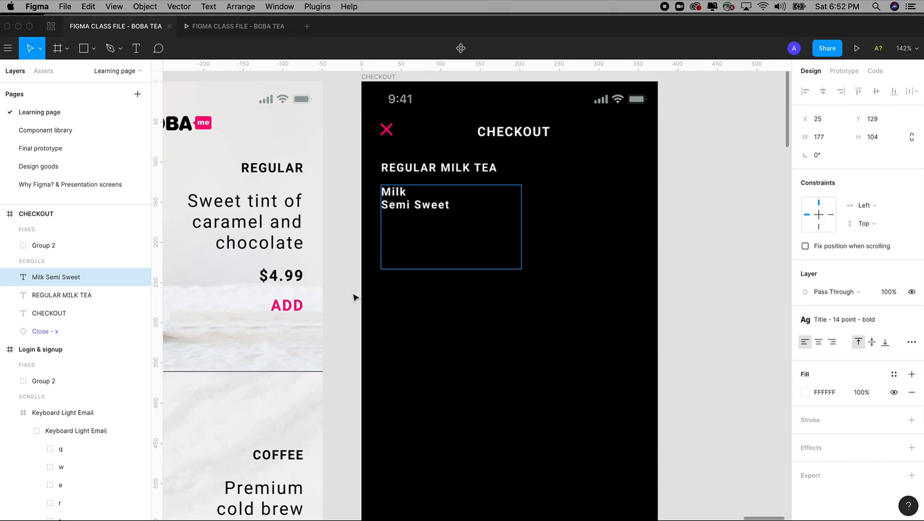
pyautogui.hscroll(-15, 651, 276)
pyautogui.hscroll(20, 761, 287)
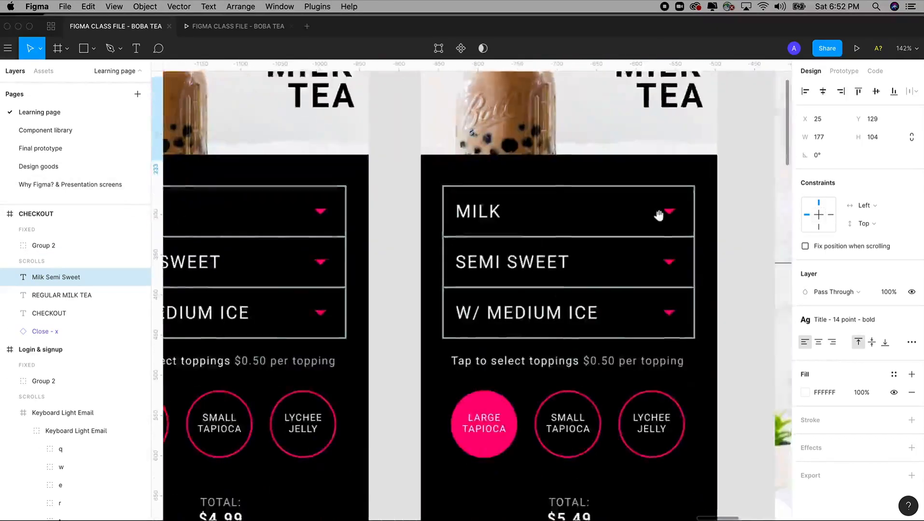
pyautogui.hscroll(5, 516, 227)
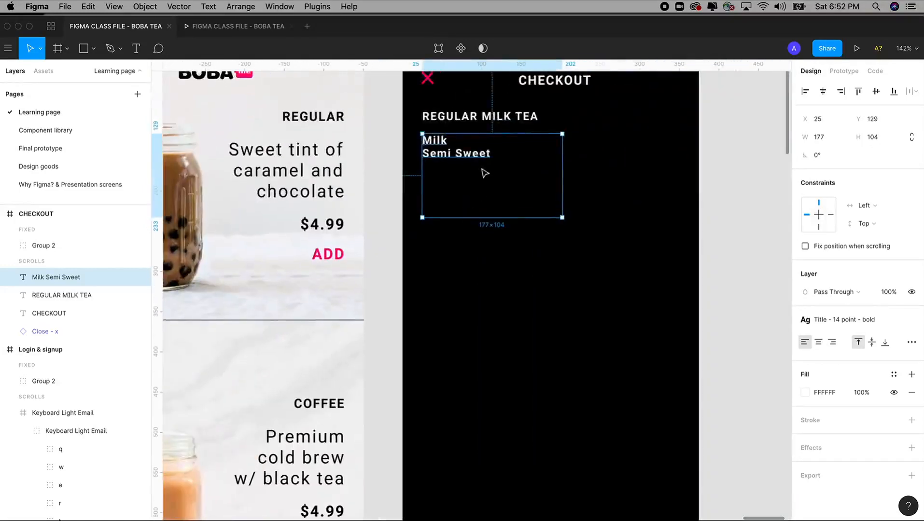
# Step: Add Medium Ice and Large Tapioca lines below, correcting the misspelled Medium
pyautogui.doubleClick(501, 155)
pyautogui.write('Meidum')
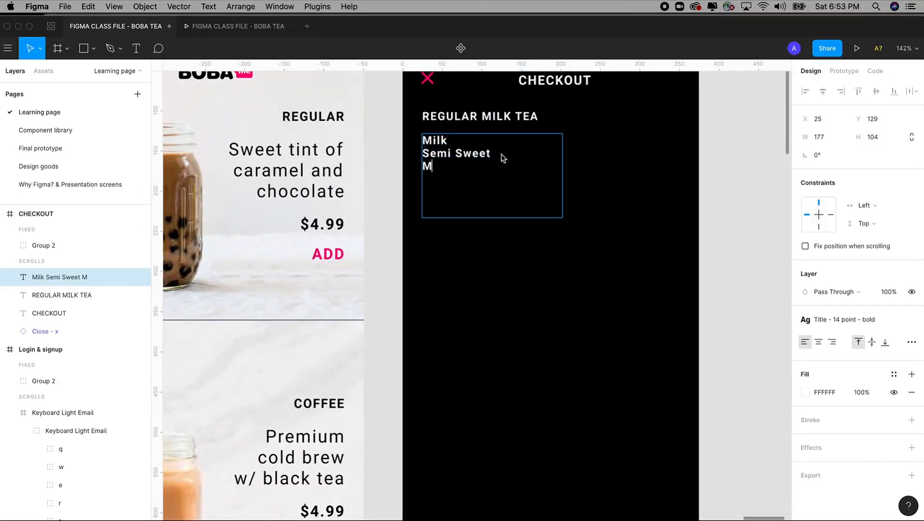
pyautogui.press('BackSpace')
pyautogui.press('BackSpace')
pyautogui.press('BackSpace')
pyautogui.press('BackSpace')
pyautogui.write('de')
pyautogui.press('BackSpace')
pyautogui.write('iem ')
pyautogui.write('I')
pyautogui.press('BackSpace')
pyautogui.press('BackSpace')
pyautogui.press('BackSpace')
pyautogui.press('BackSpace')
pyautogui.write('um Ice ')
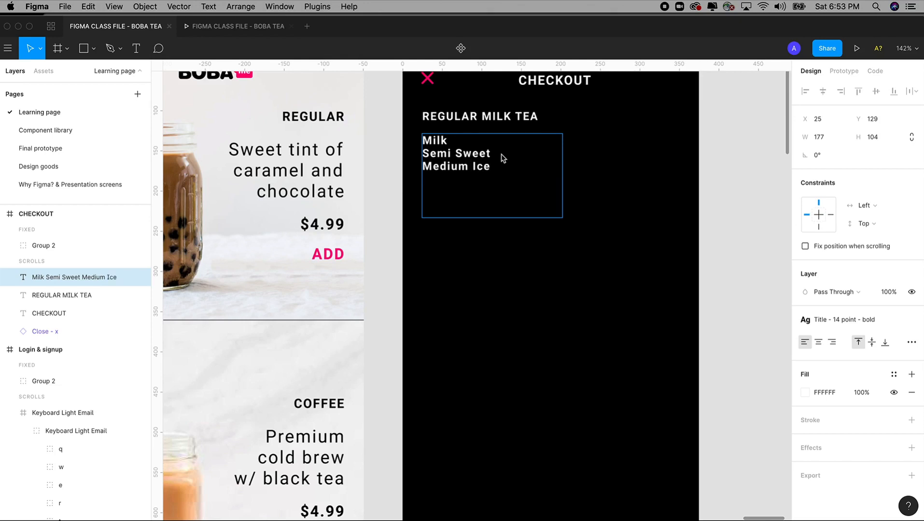
pyautogui.write('Large Tapioca')
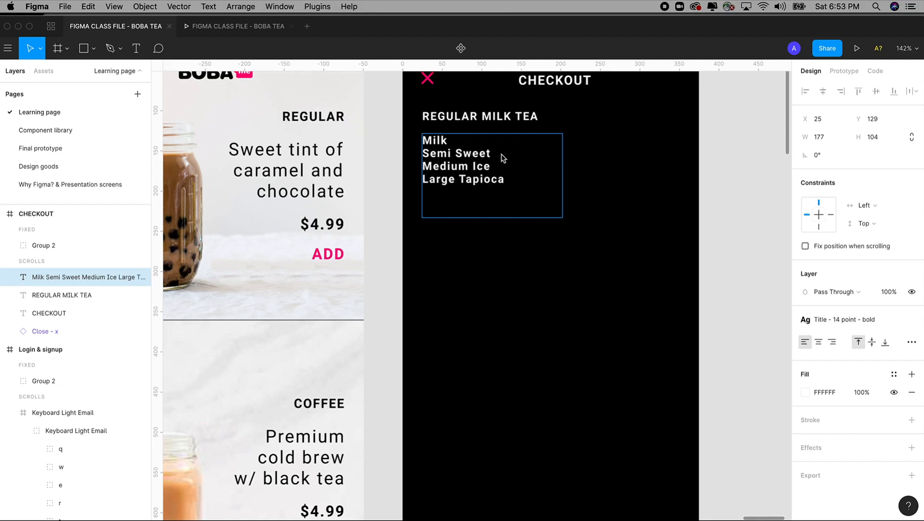
pyautogui.press('Escape')
pyautogui.moveTo(658, 191); pyautogui.dragTo(608, 256)
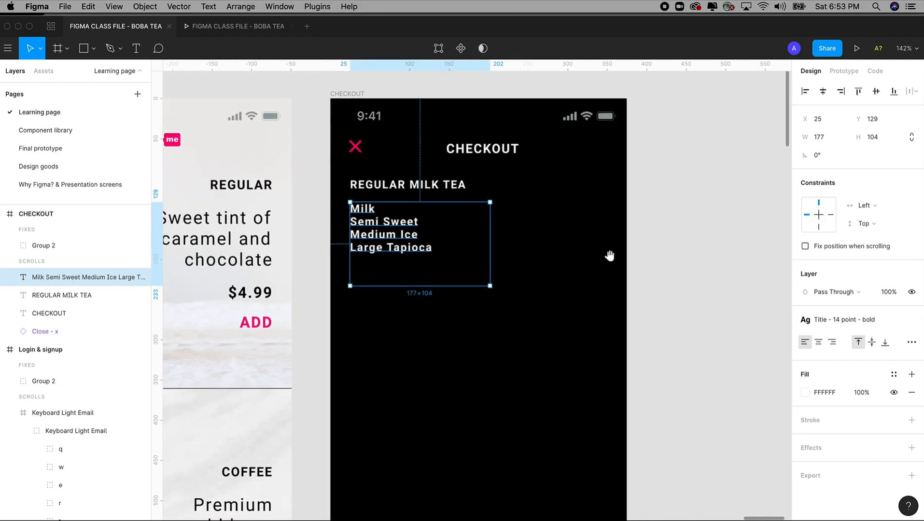
# Step: Give the Milk–Large Tapioca options the 19 Point - Light text style and Cool Gray colour style
pyautogui.click(862, 318)
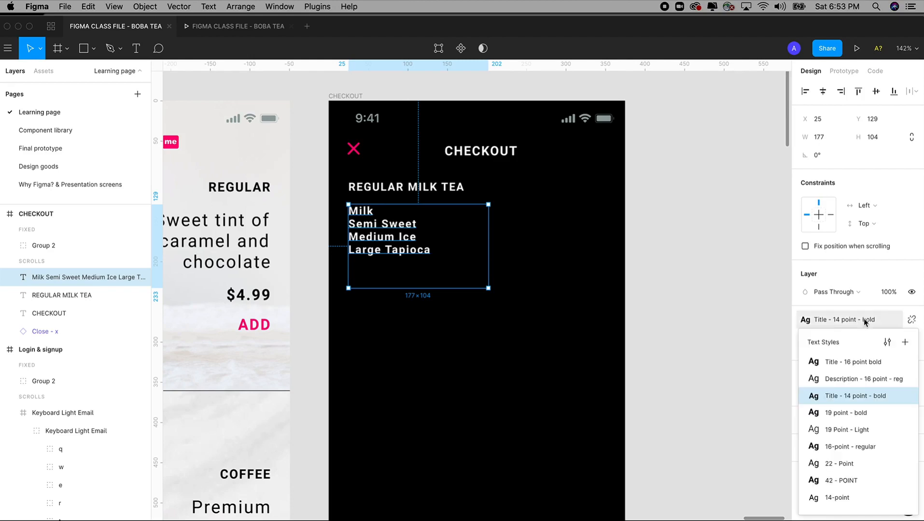
pyautogui.click(855, 415)
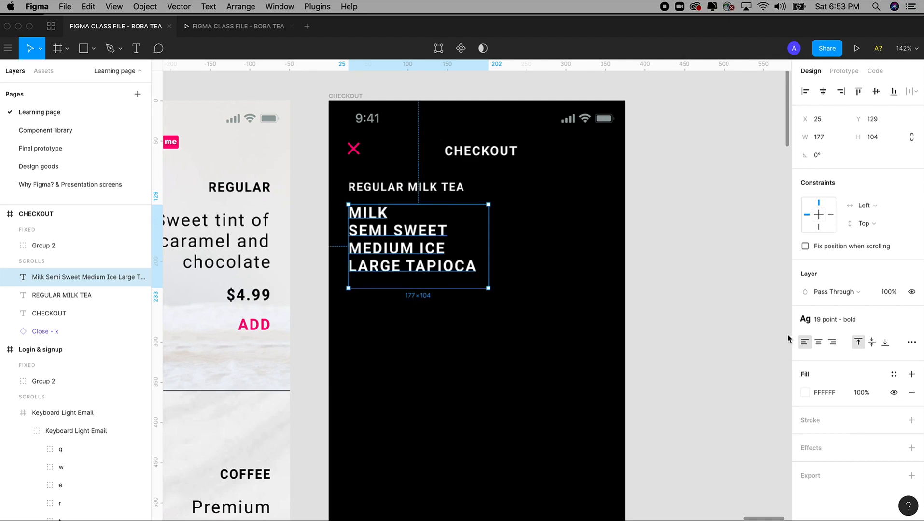
pyautogui.click(864, 322)
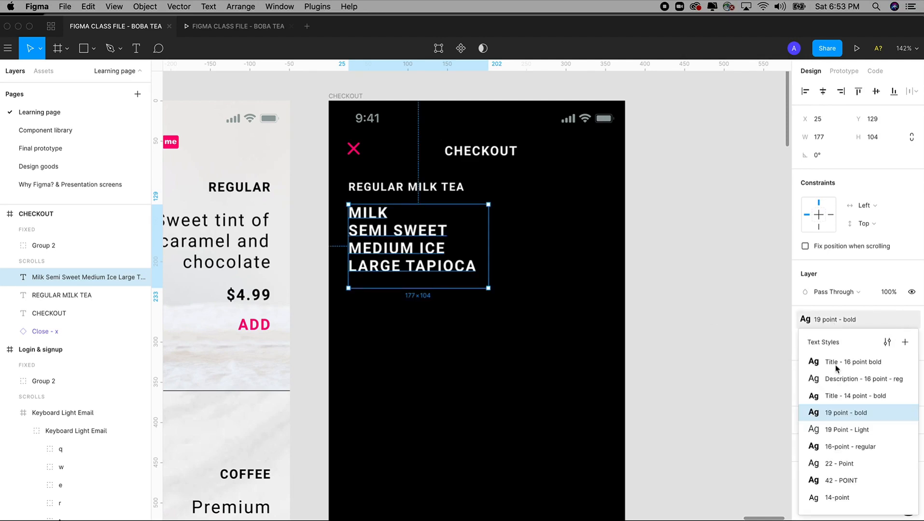
pyautogui.click(848, 431)
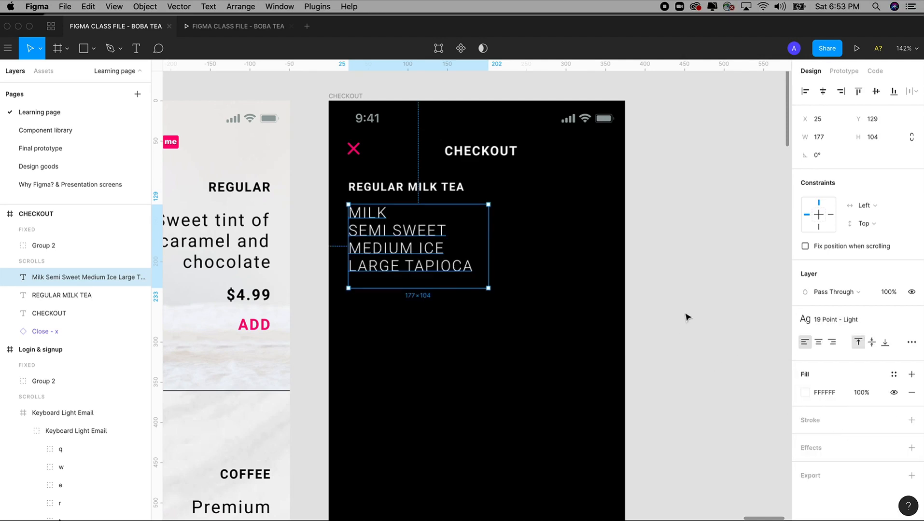
pyautogui.click(893, 374)
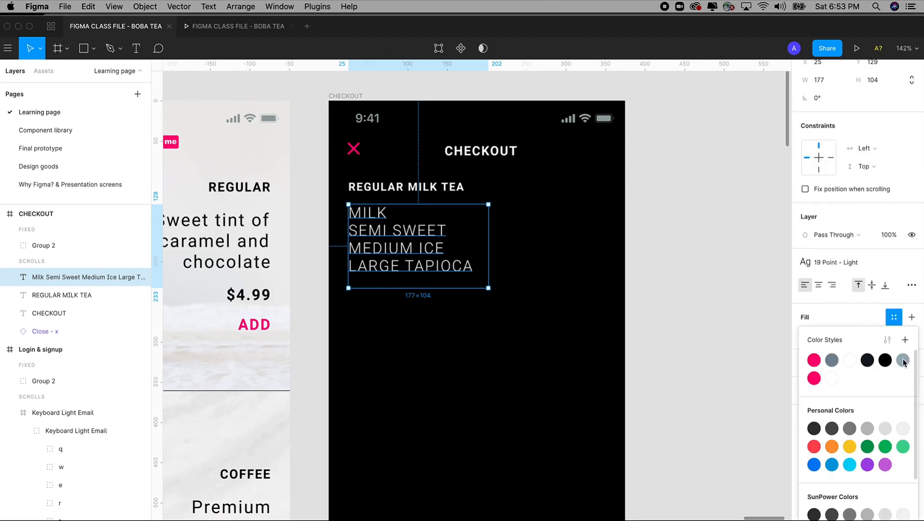
pyautogui.click(902, 360)
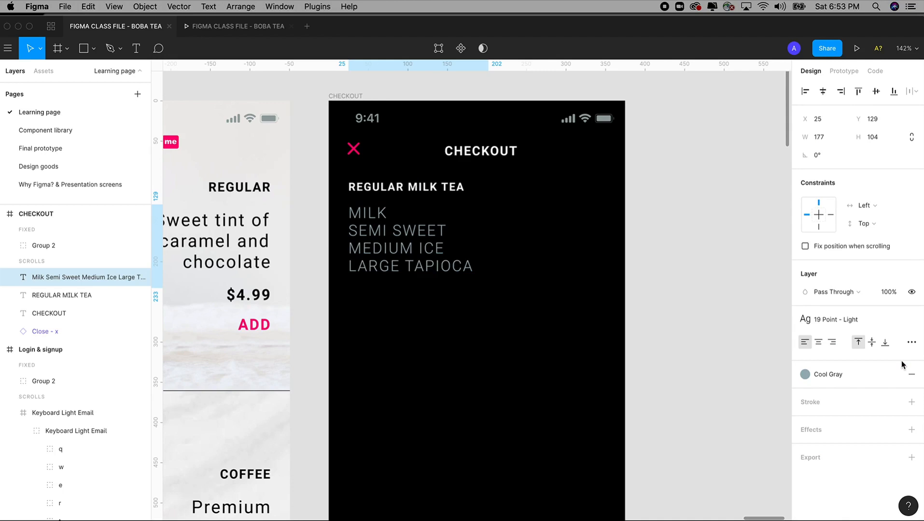
pyautogui.click(694, 260)
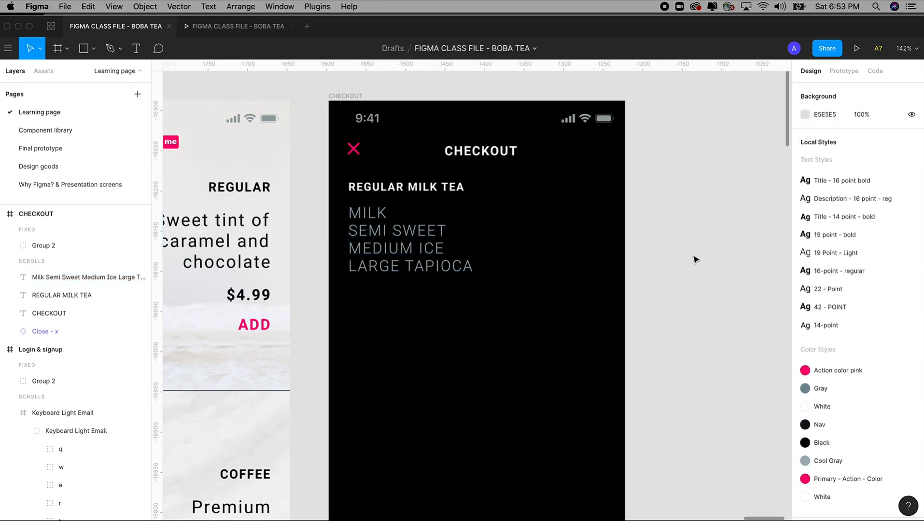
pyautogui.hscroll(1, 673, 263)
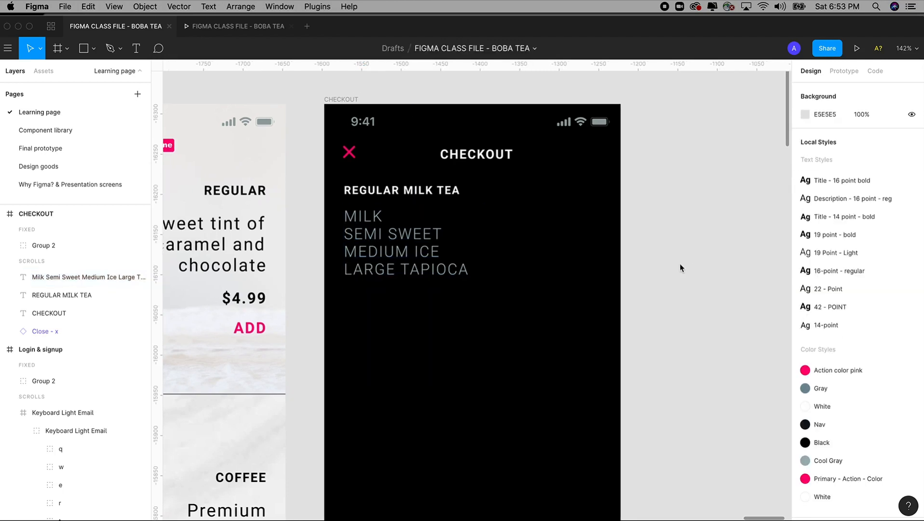
# Step: Draw a rectangle beside the drink options and size it to 60×60
pyautogui.click(93, 50)
pyautogui.click(86, 73)
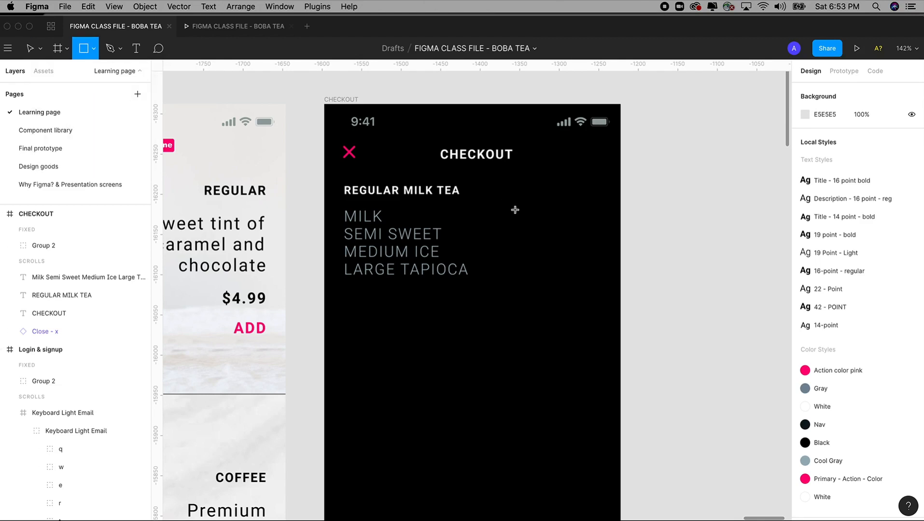
pyautogui.moveTo(524, 199)
pyautogui.mouseDown()
pyautogui.moveTo(561, 245)
pyautogui.moveTo(557, 231)
pyautogui.mouseUp()
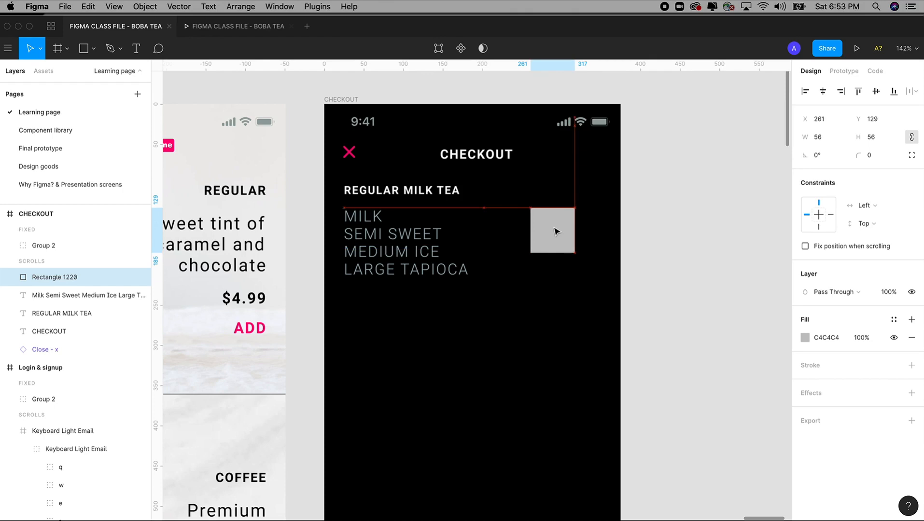
pyautogui.moveTo(574, 253); pyautogui.dragTo(580, 260)
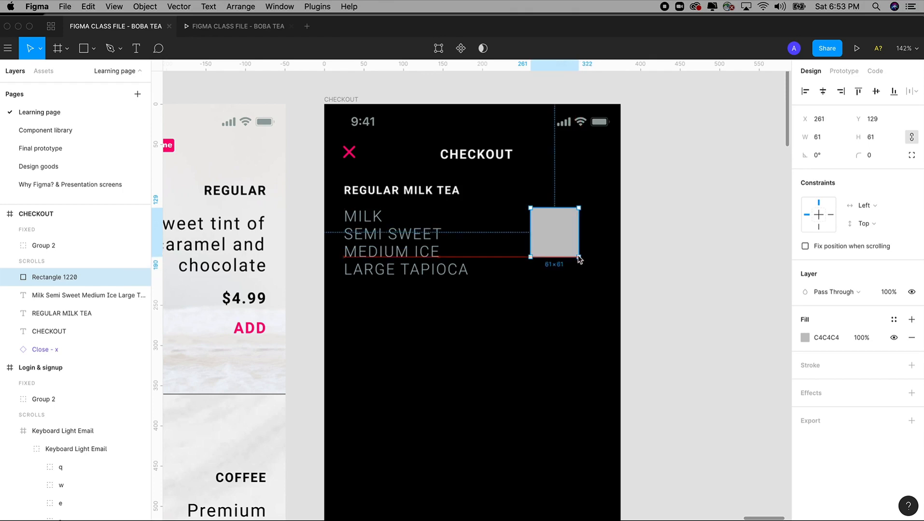
pyautogui.click(822, 138)
pyautogui.write('60')
pyautogui.press('Tab')
pyautogui.write('60')
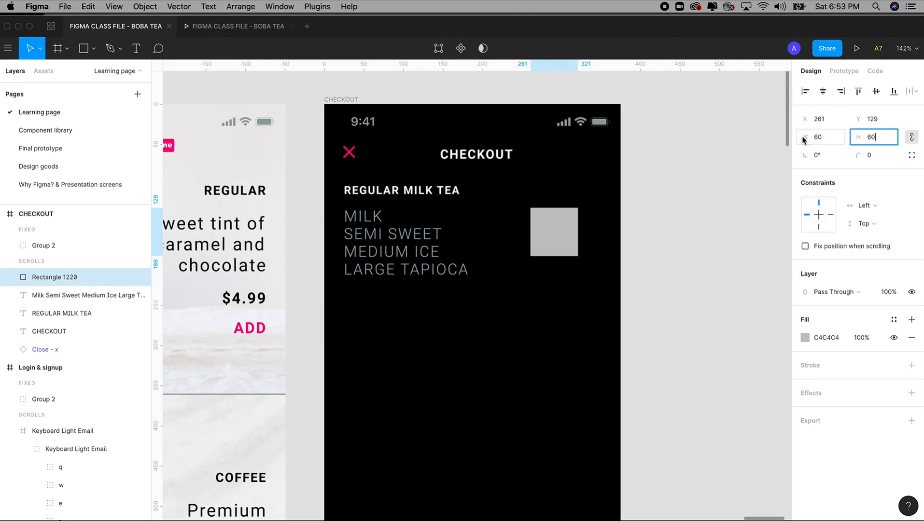
pyautogui.write('0')
pyautogui.press('Tab')
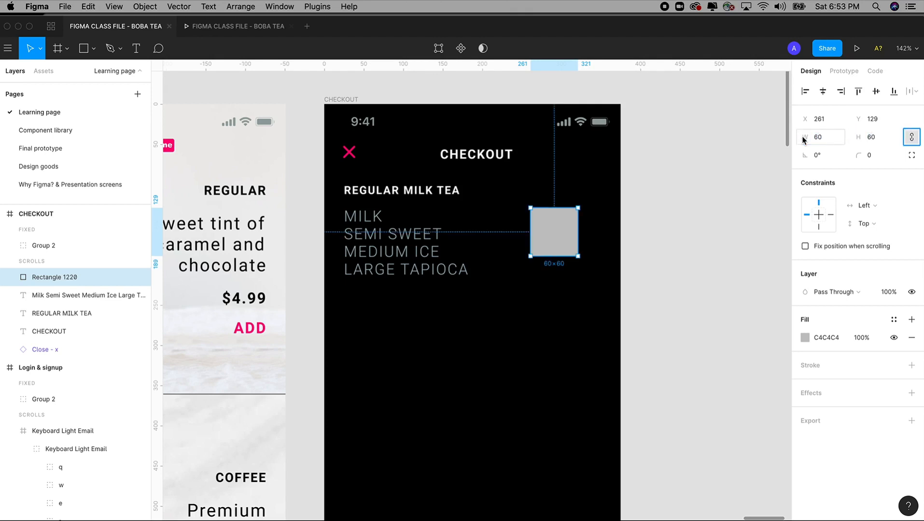
# Step: Fill the square with the Cool Gray colour style at 30% opacity
pyautogui.click(893, 321)
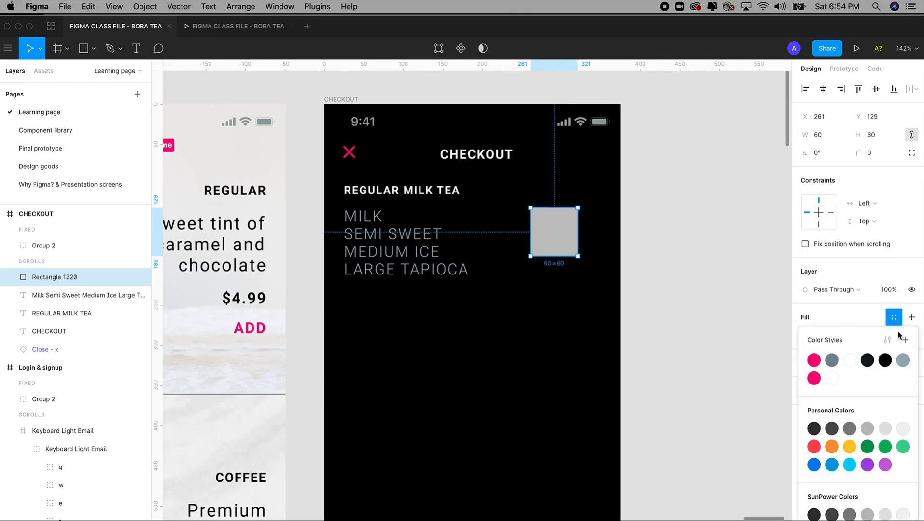
pyautogui.click(902, 360)
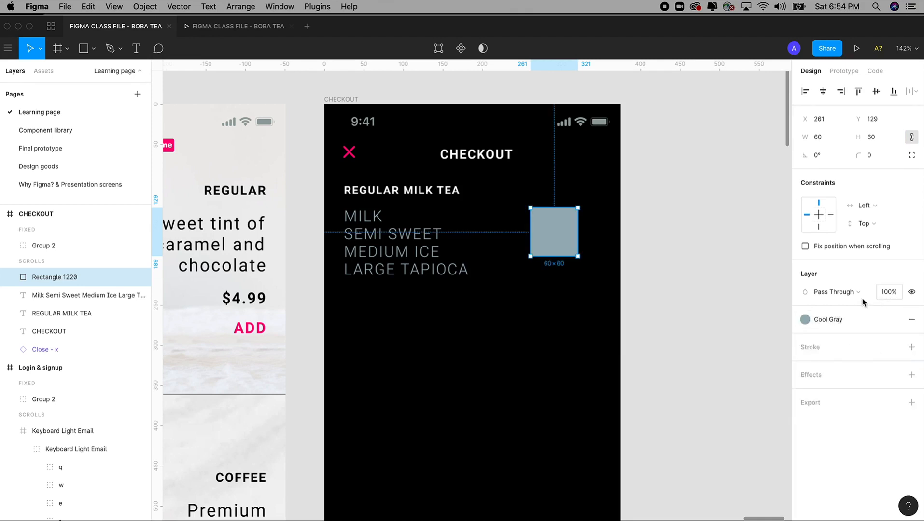
pyautogui.click(833, 318)
pyautogui.click(893, 320)
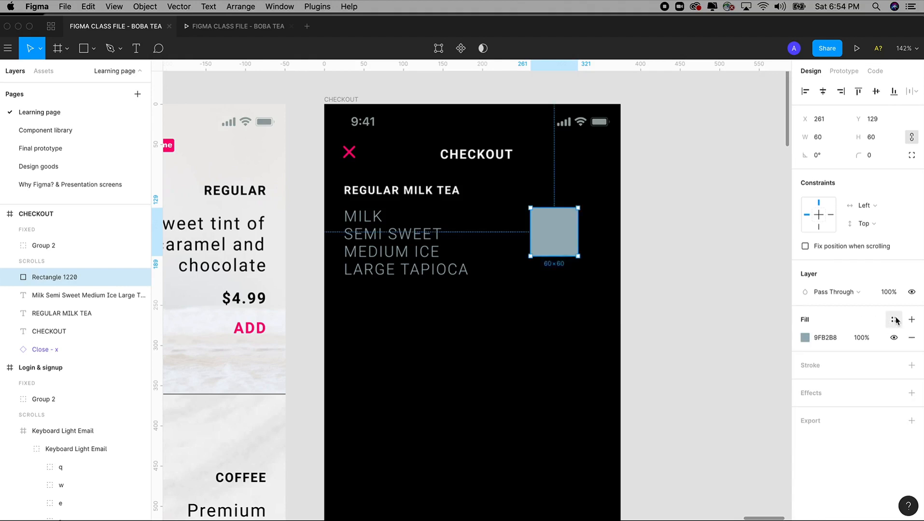
pyautogui.click(894, 319)
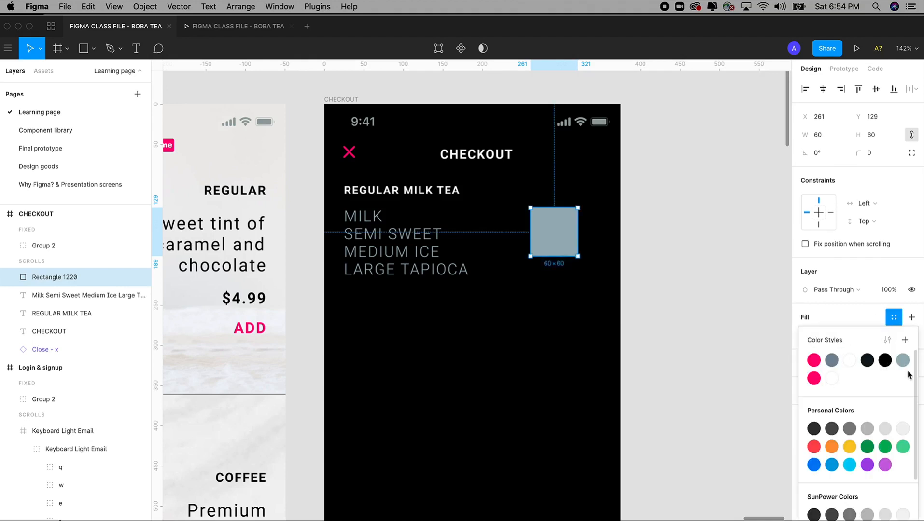
pyautogui.click(903, 360)
pyautogui.click(888, 292)
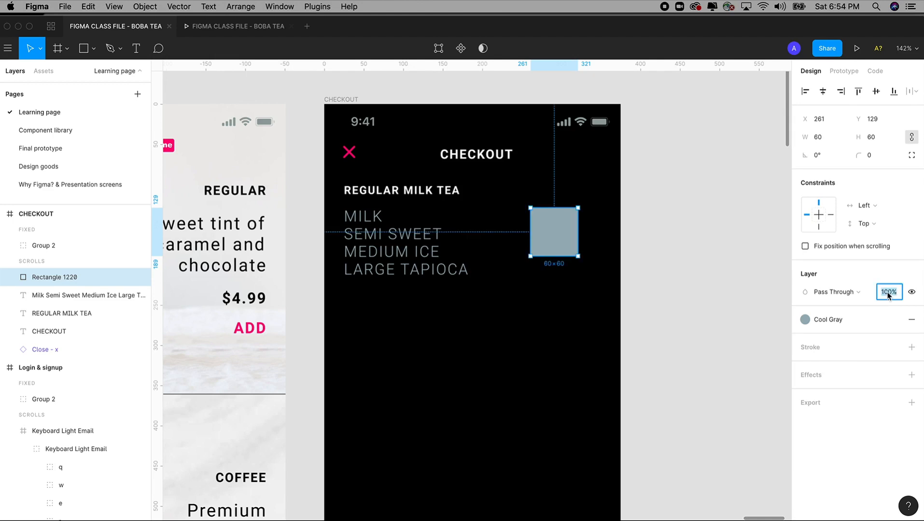
pyautogui.write('30')
pyautogui.press('Tab')
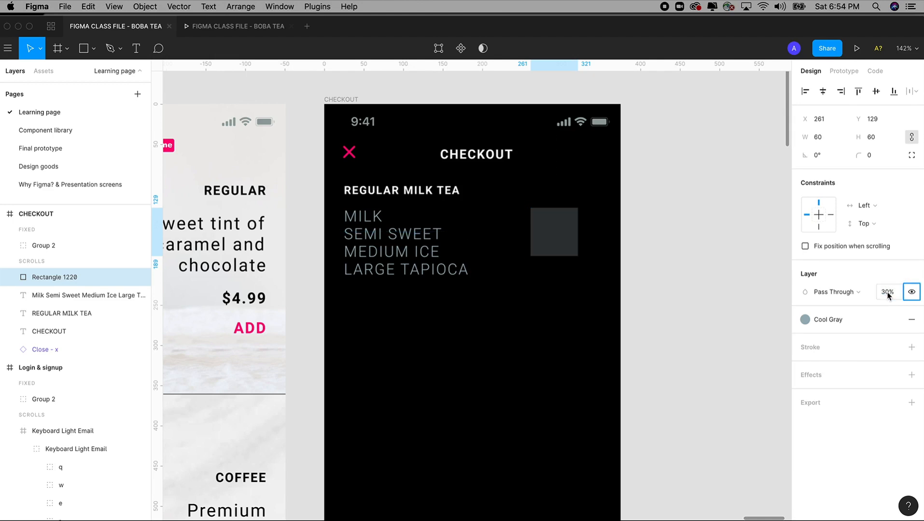
pyautogui.click(634, 243)
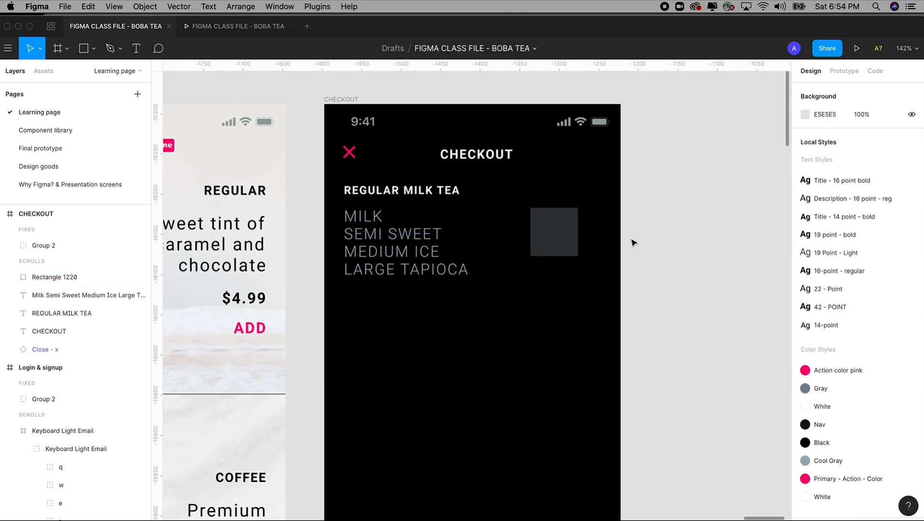
# Step: Add a white number 1 centred horizontally and vertically over the grey square
pyautogui.click(385, 253)
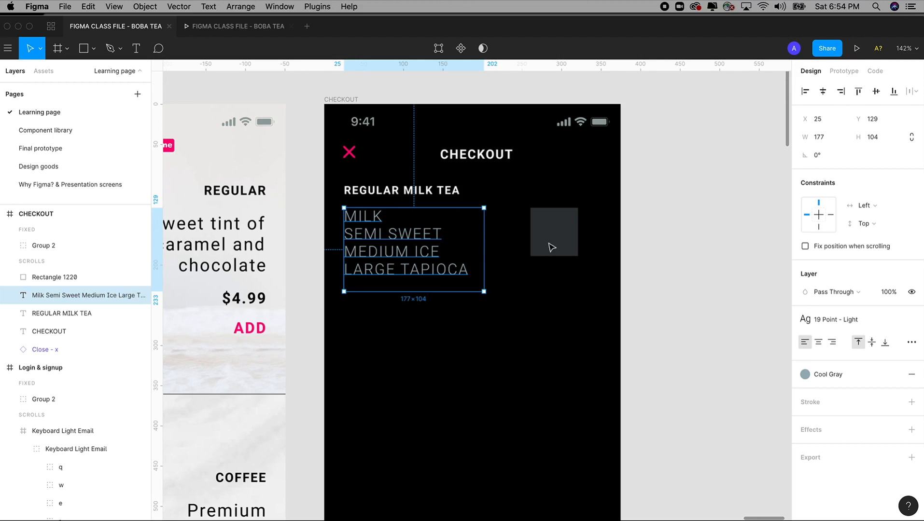
pyautogui.press('Return')
pyautogui.moveTo(531, 207); pyautogui.dragTo(577, 254)
pyautogui.write('1')
pyautogui.press('super+a')
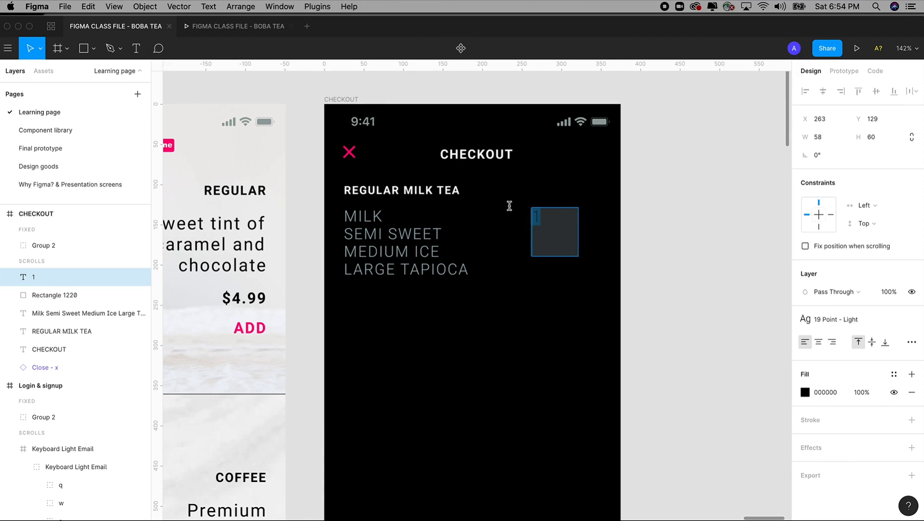
pyautogui.click(810, 396)
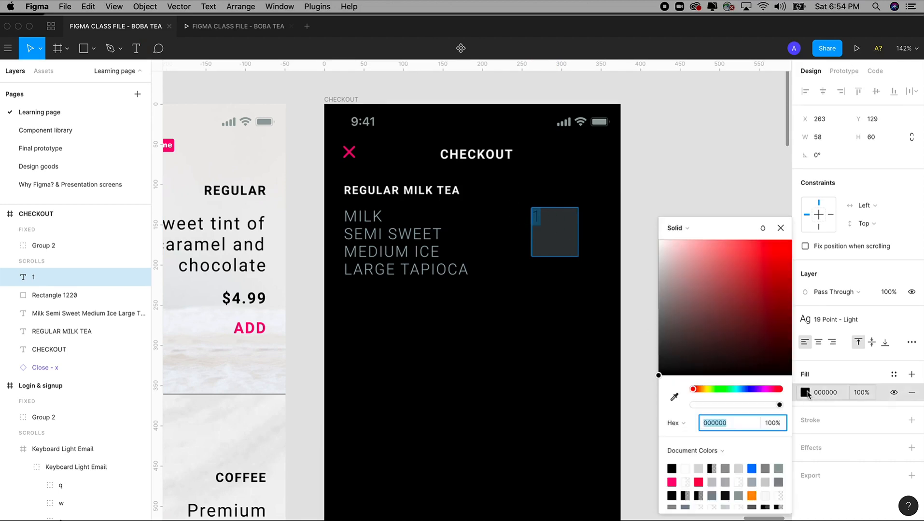
pyautogui.click(911, 375)
pyautogui.click(894, 375)
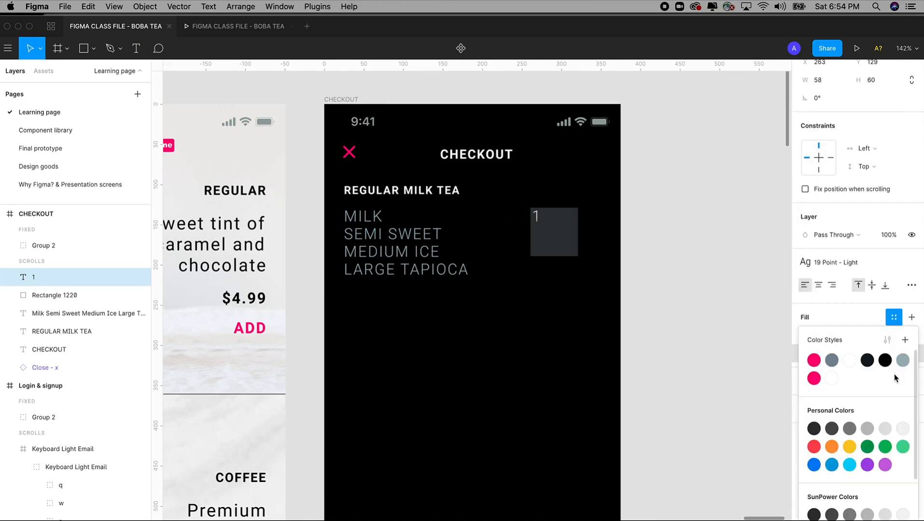
pyautogui.click(833, 378)
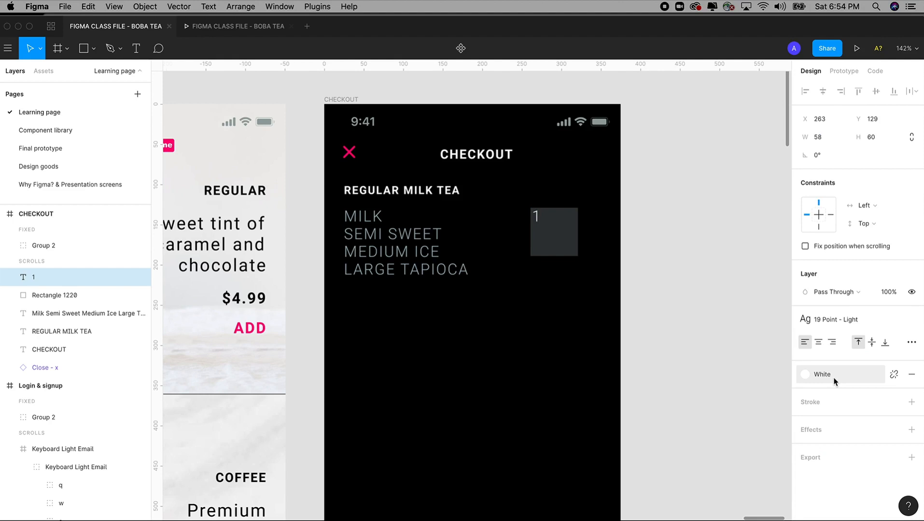
pyautogui.click(818, 343)
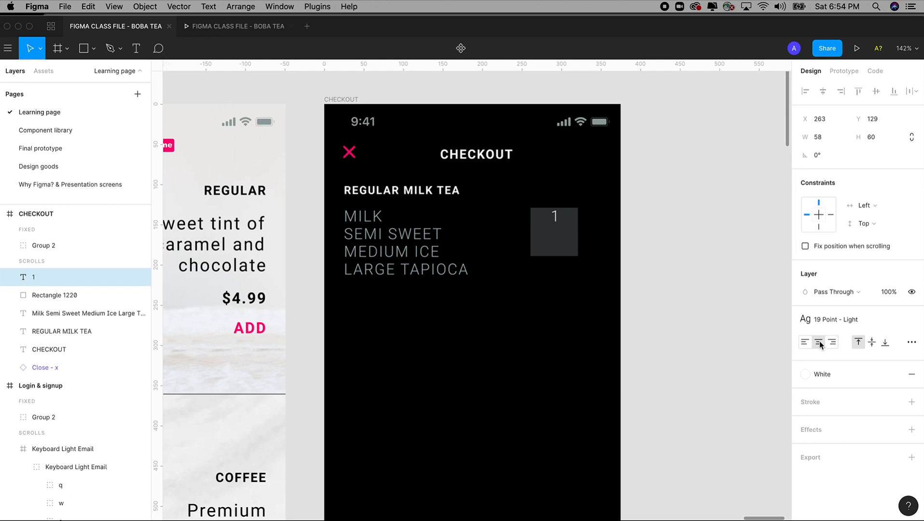
pyautogui.click(871, 344)
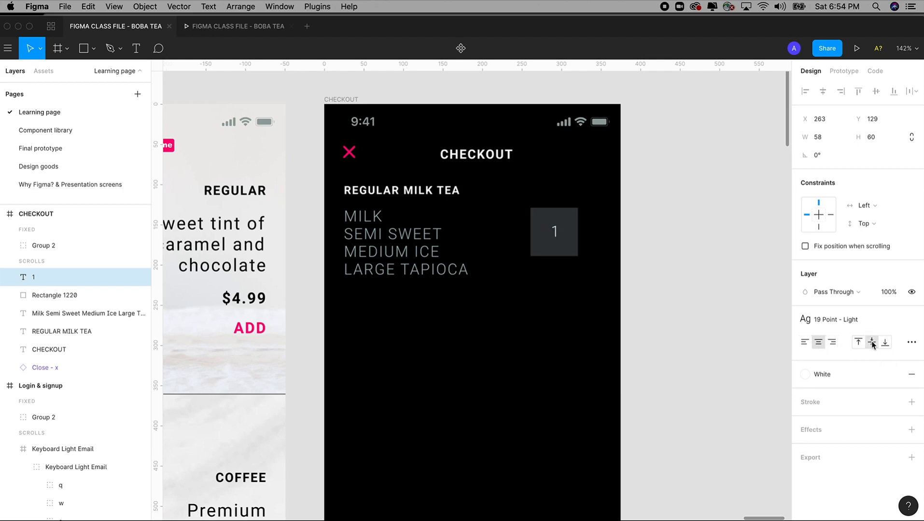
# Step: Apply the 42 - POINT text style to the 1, after briefly trying 22 - Point
pyautogui.click(833, 319)
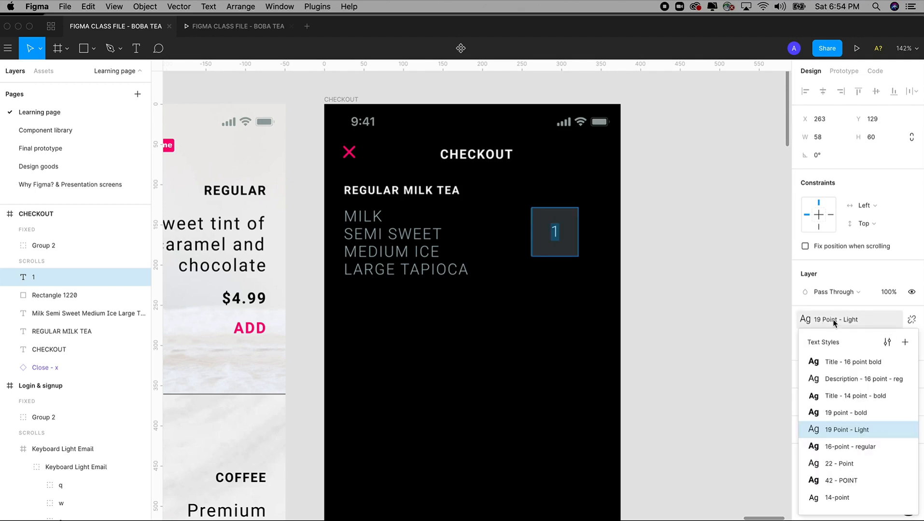
pyautogui.click(845, 480)
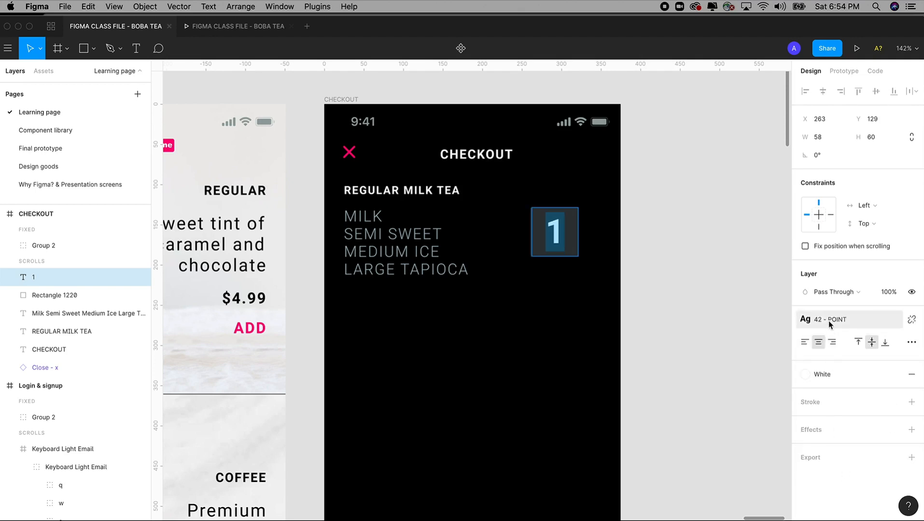
pyautogui.click(828, 320)
pyautogui.click(841, 464)
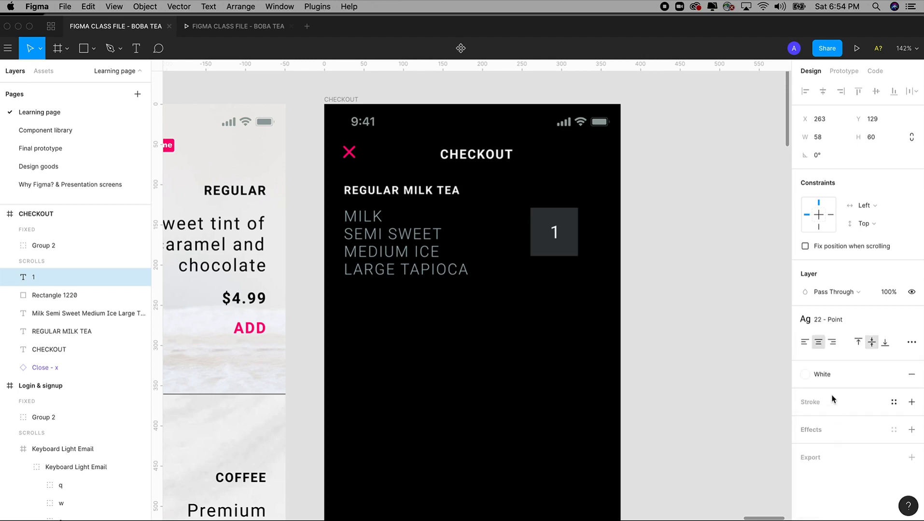
pyautogui.click(823, 320)
pyautogui.click(849, 480)
pyautogui.press('Return')
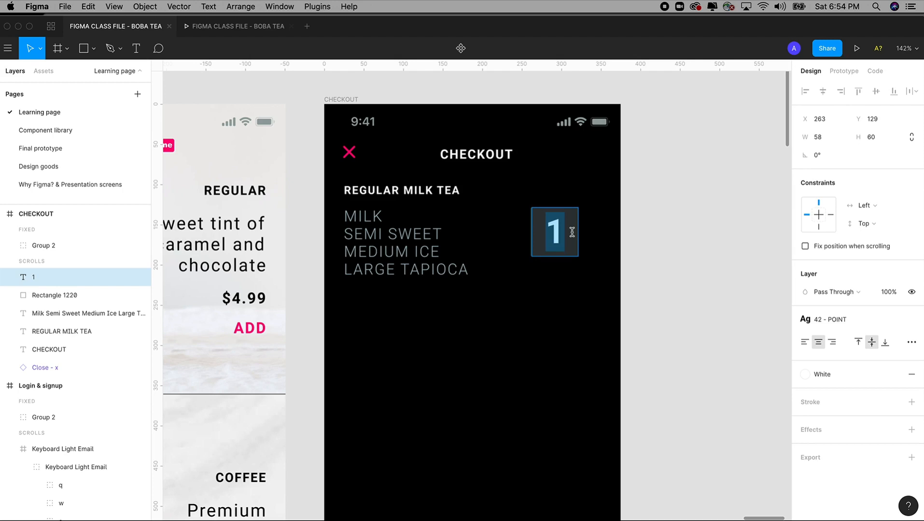
pyautogui.press('Escape')
pyautogui.click(661, 258)
pyautogui.scroll(1, 649, 249)
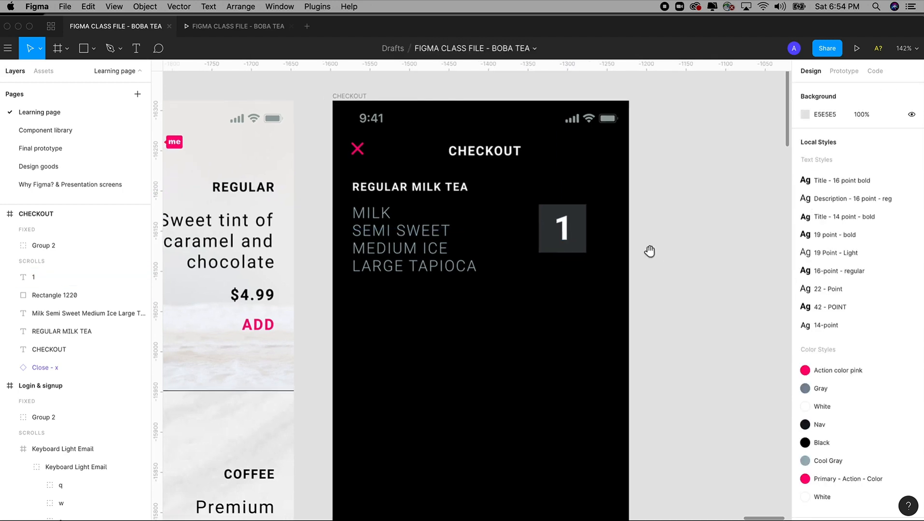
# Step: Duplicate the REGULAR MILK TEA heading into a centred, 60-wide QTY label above the box
pyautogui.click(422, 208)
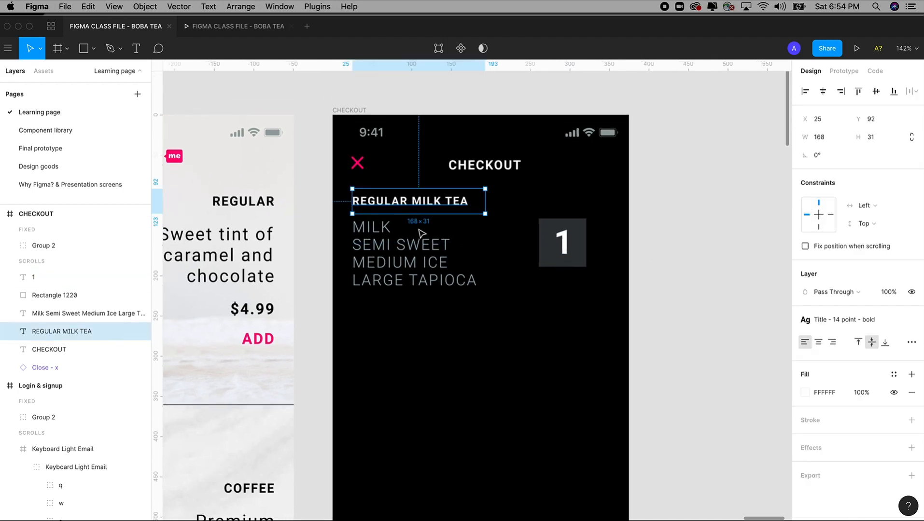
pyautogui.moveTo(398, 209); pyautogui.dragTo(583, 210)
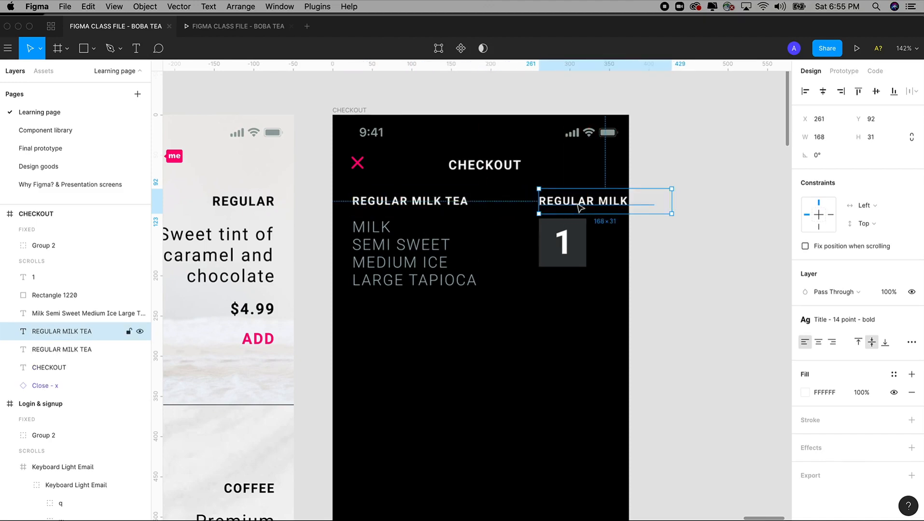
pyautogui.doubleClick(577, 203)
pyautogui.write('Q')
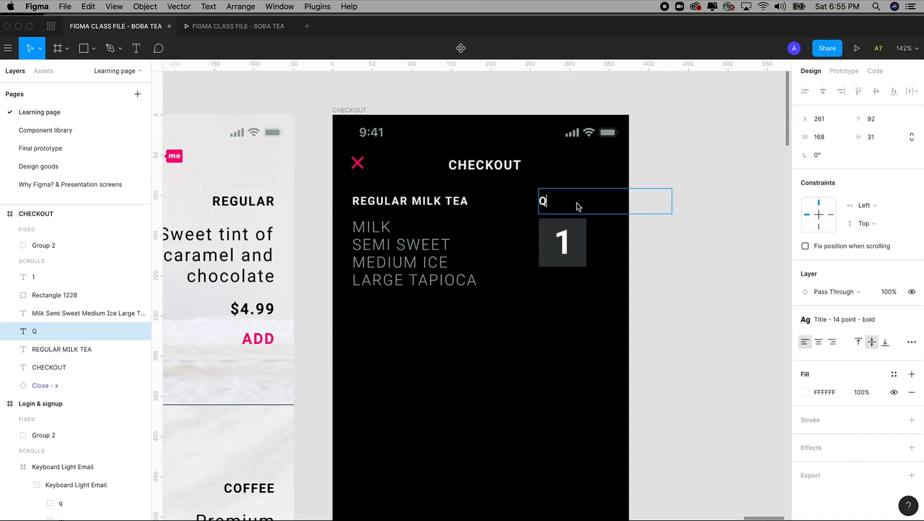
pyautogui.write('TY')
pyautogui.press('Escape')
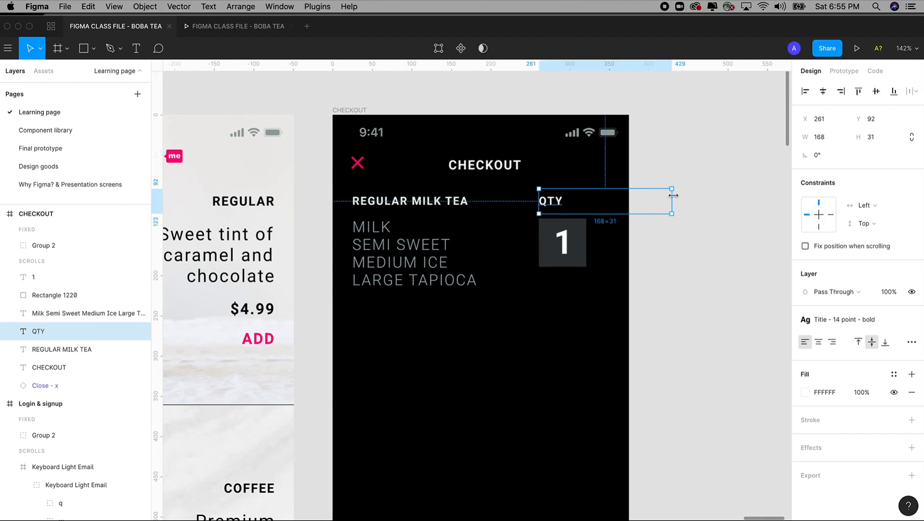
pyautogui.moveTo(672, 195); pyautogui.dragTo(588, 204)
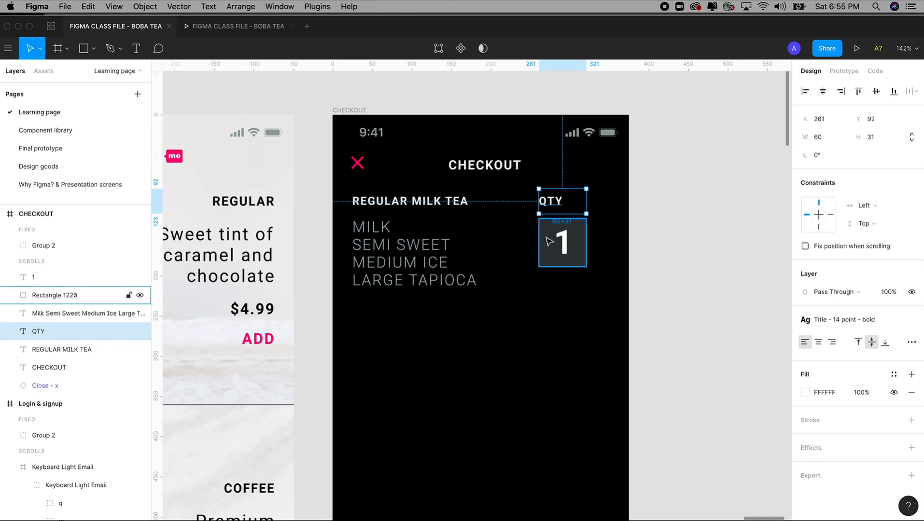
pyautogui.click(817, 343)
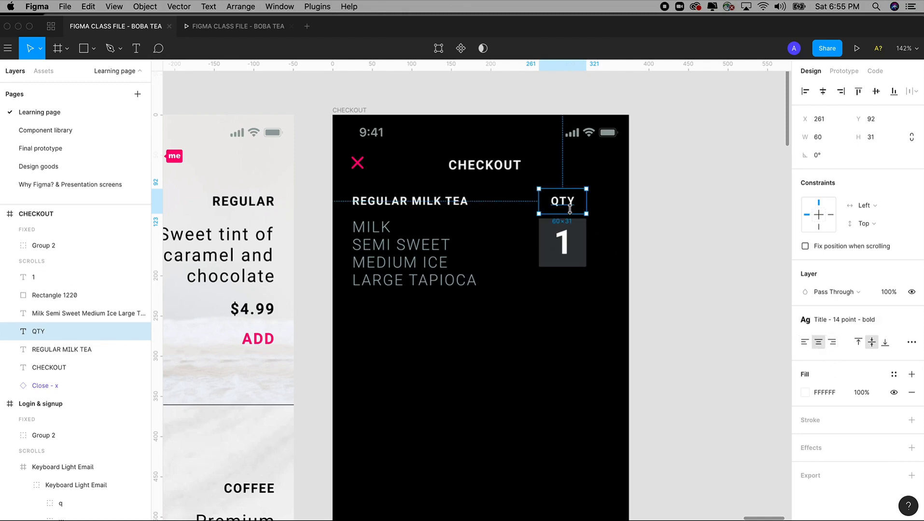
pyautogui.moveTo(567, 203); pyautogui.dragTo(568, 207)
pyautogui.scroll(-1, 657, 205)
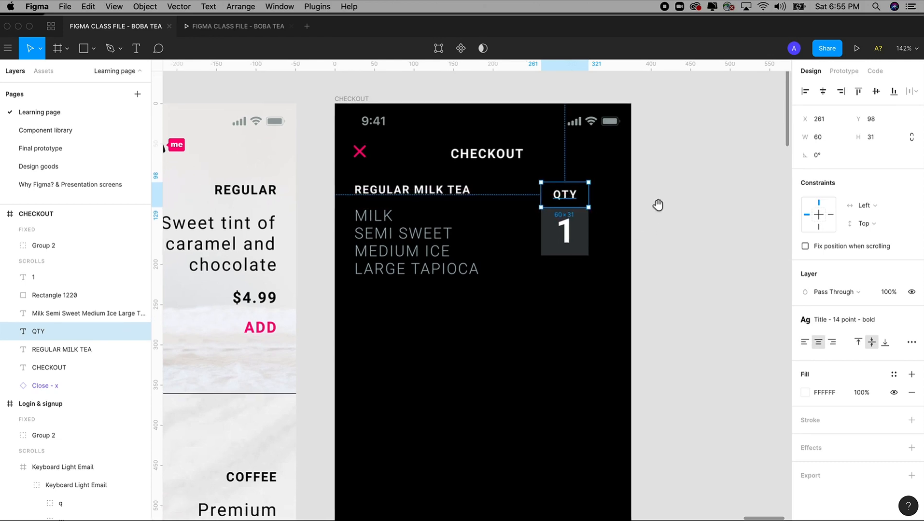
pyautogui.click(658, 204)
pyautogui.scroll(-1, 245, 95)
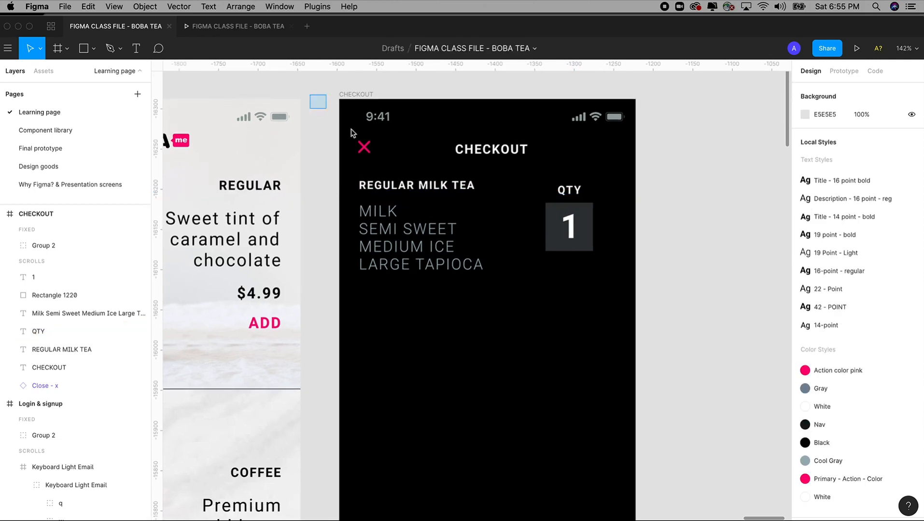
# Step: Copy the pink close X beside the quantity box, rotate it -90° into a plus, and duplicate it left
pyautogui.moveTo(309, 94); pyautogui.dragTo(693, 397)
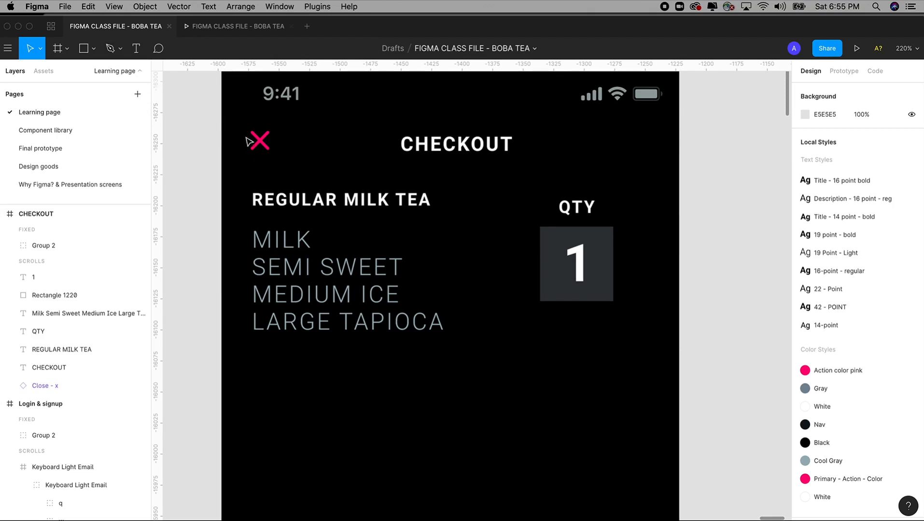
pyautogui.click(259, 143)
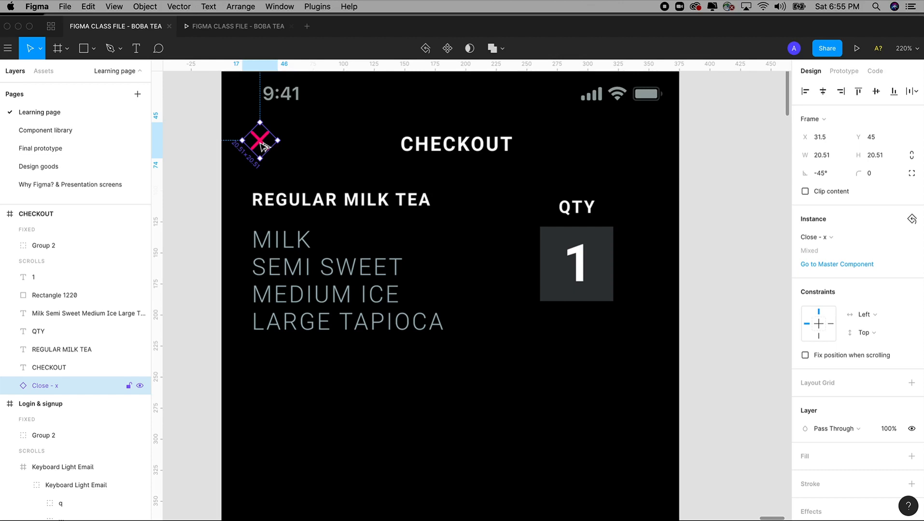
pyautogui.keyDown('alt'); pyautogui.moveTo(263, 147); pyautogui.dragTo(640, 269); pyautogui.keyUp('alt')
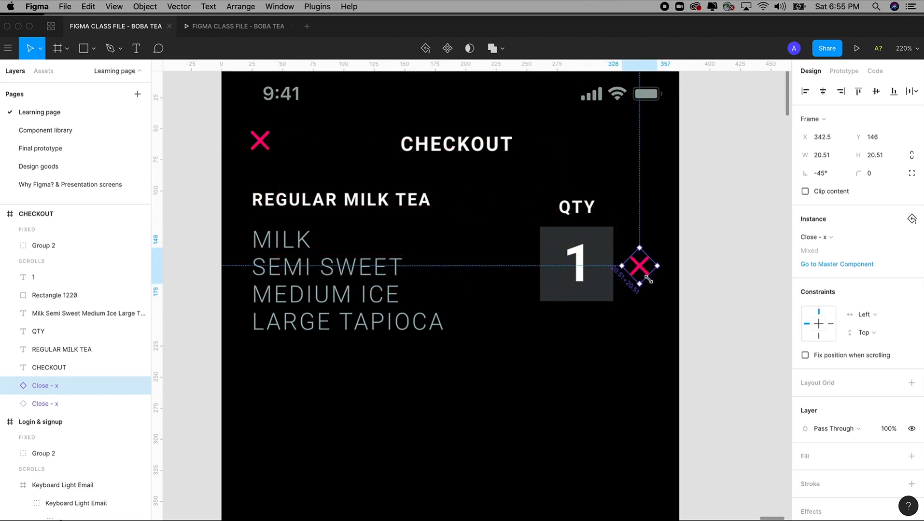
pyautogui.click(666, 274)
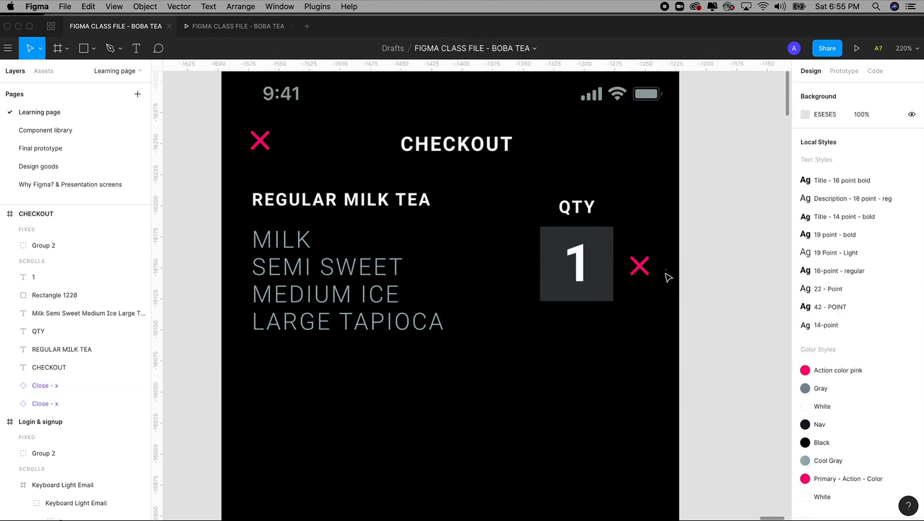
pyautogui.click(632, 267)
pyautogui.moveTo(665, 268); pyautogui.dragTo(660, 288)
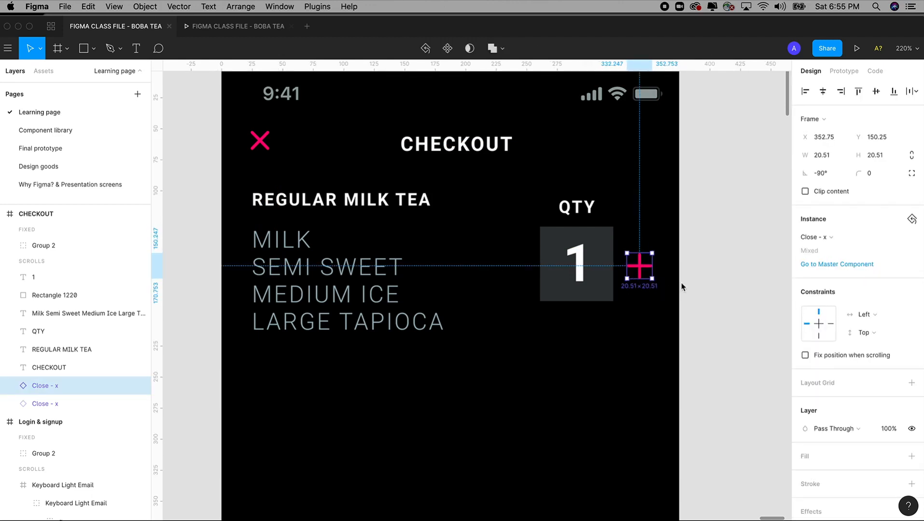
pyautogui.scroll(-2, 695, 264)
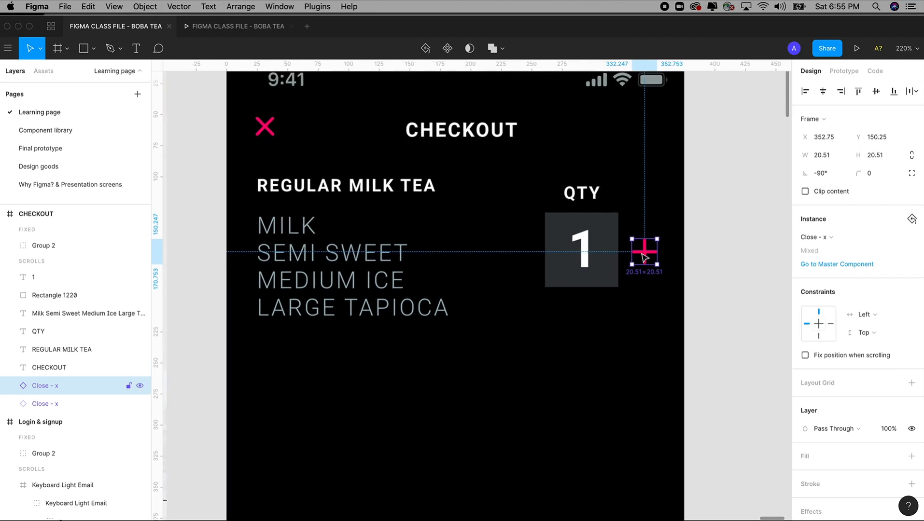
pyautogui.moveTo(645, 255); pyautogui.dragTo(525, 249)
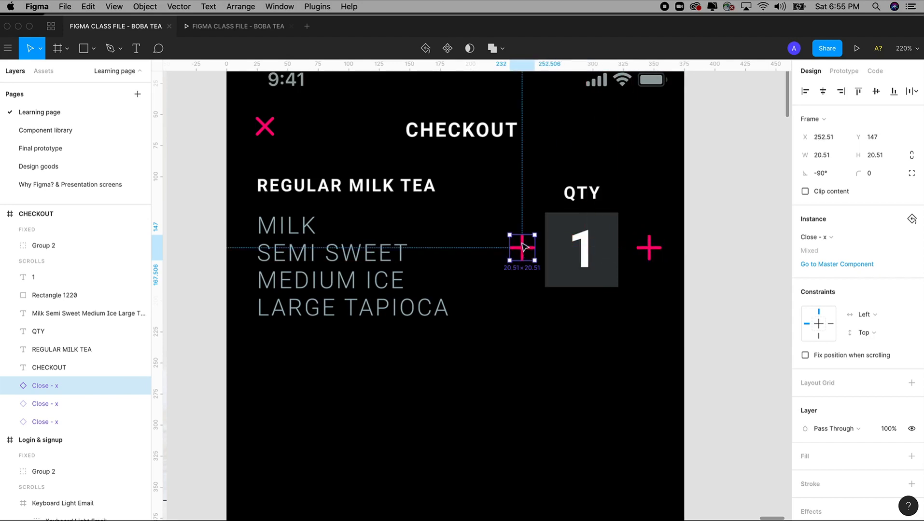
# Step: Hide the left plus's vertical bar and make the remaining bar Cool Gray at 40% opacity
pyautogui.doubleClick(525, 247)
pyautogui.press('super+shift+h')
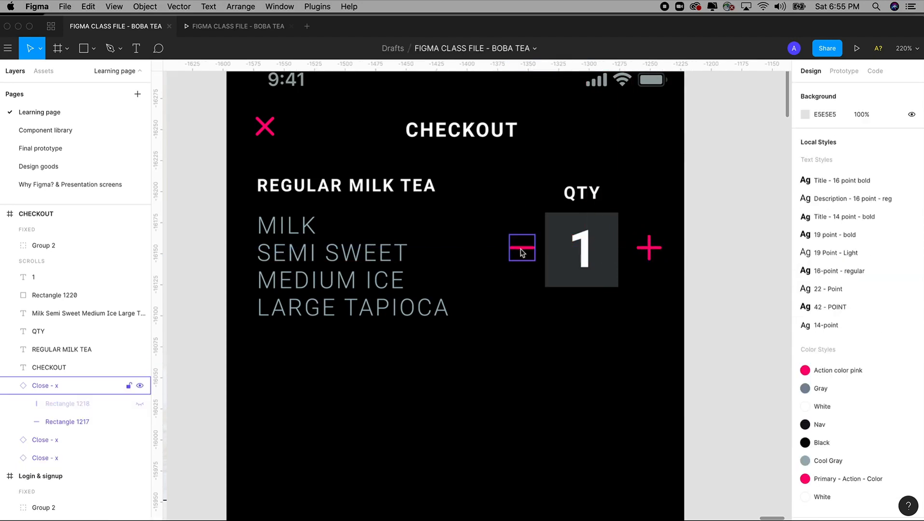
pyautogui.click(523, 249)
pyautogui.doubleClick(524, 249)
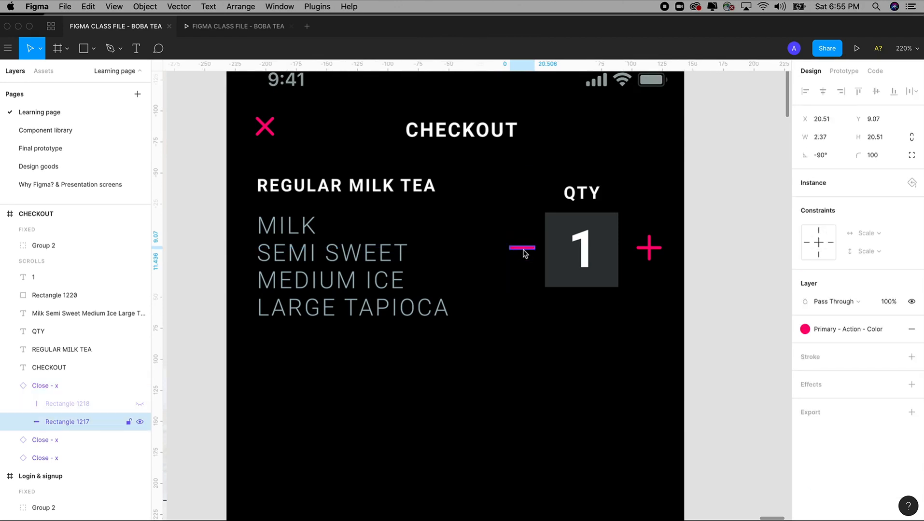
pyautogui.click(850, 331)
pyautogui.click(902, 360)
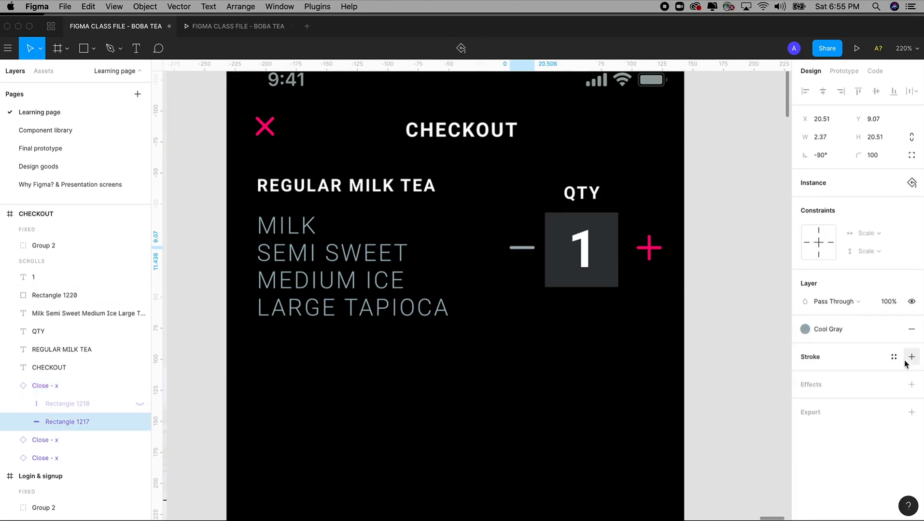
pyautogui.click(887, 301)
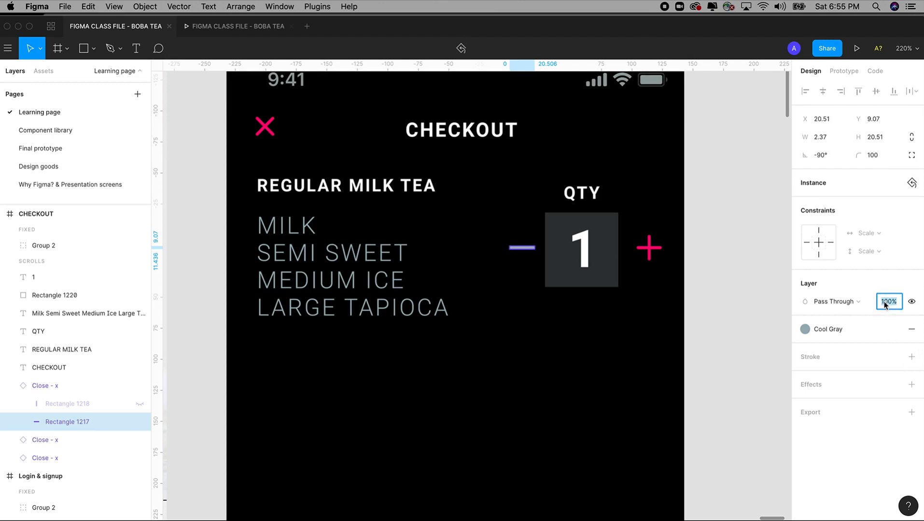
pyautogui.write('20')
pyautogui.press('Tab')
pyautogui.click(893, 303)
pyautogui.press('Return')
pyautogui.click(727, 270)
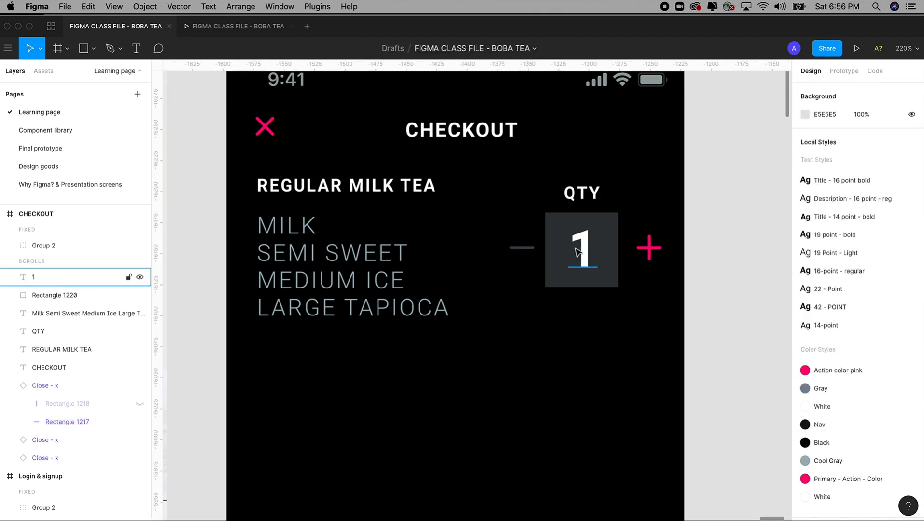
# Step: Nudge the right plus 4 px left beside the quantity box
pyautogui.click(647, 249)
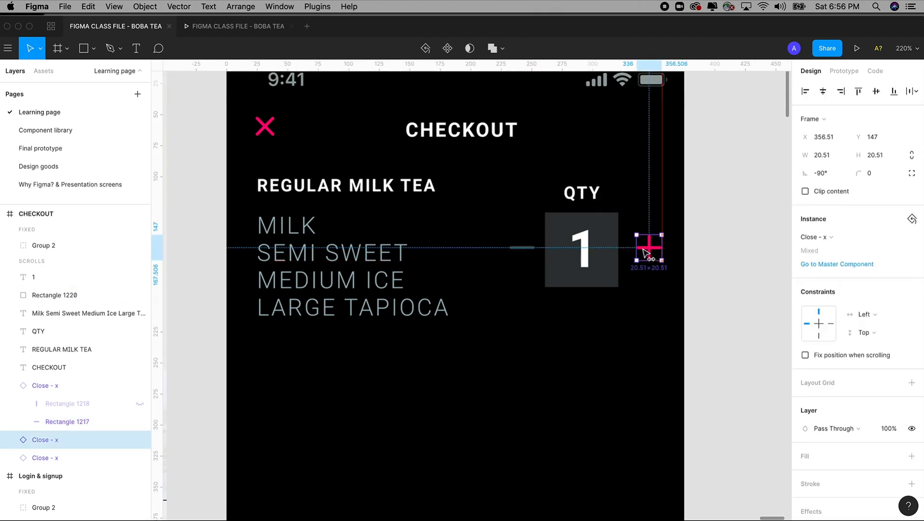
pyautogui.moveTo(645, 251); pyautogui.dragTo(642, 251)
pyautogui.hotkey('shift', '0')
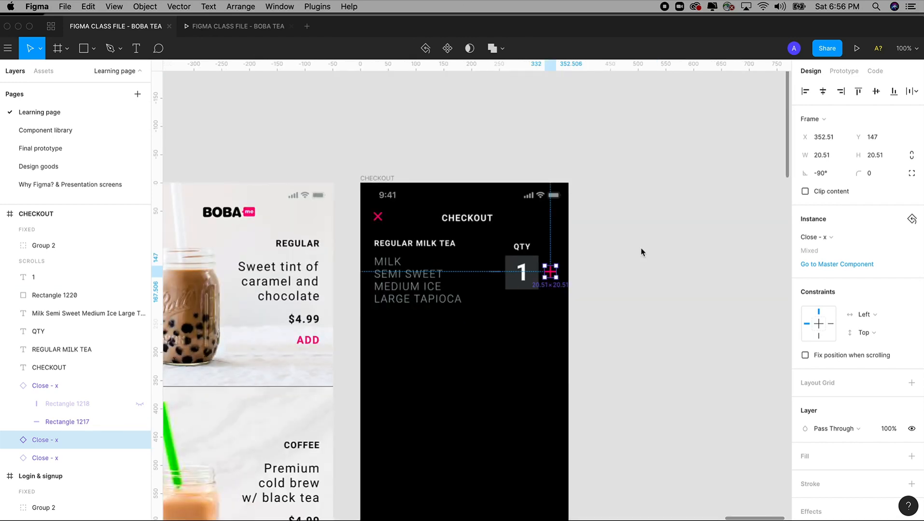
pyautogui.press('super+plus')
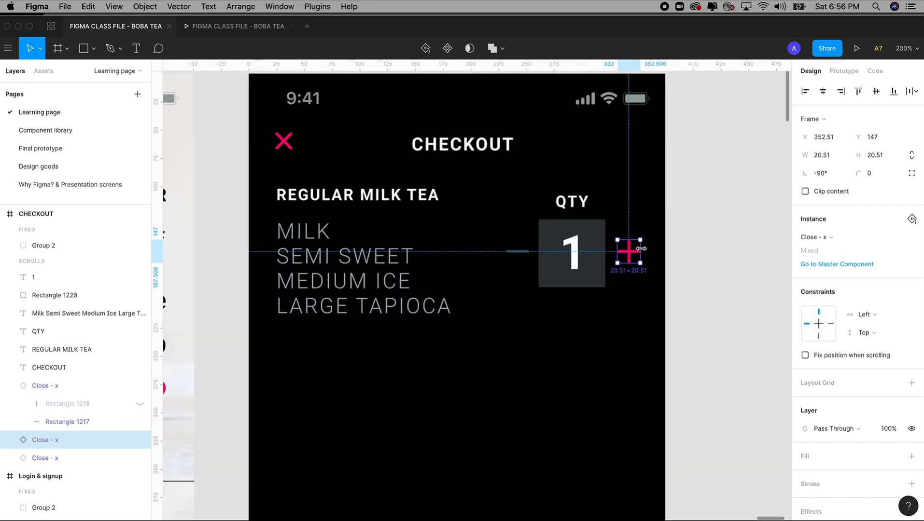
pyautogui.press('super+minus')
pyautogui.press('space')
pyautogui.moveTo(639, 251); pyautogui.dragTo(639, 186)
pyautogui.click(638, 209)
pyautogui.press('space')
pyautogui.press('z')
pyautogui.moveTo(355, 121); pyautogui.dragTo(622, 338)
pyautogui.scroll(-2, 635, 344)
pyautogui.click(419, 165)
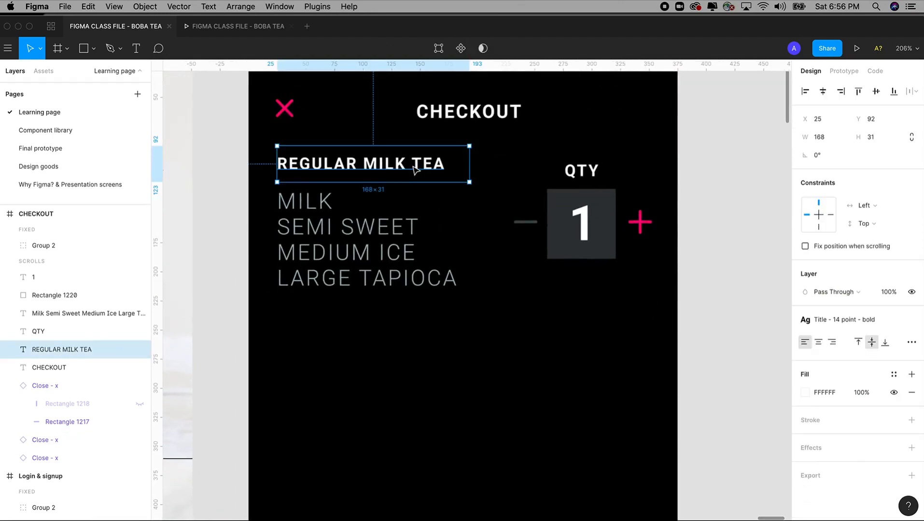
# Step: Copy the heading below the list as an EDIT label in Primary - Action - Color pink
pyautogui.moveTo(419, 165); pyautogui.dragTo(428, 330)
pyautogui.doubleClick(429, 330)
pyautogui.write('EDIT')
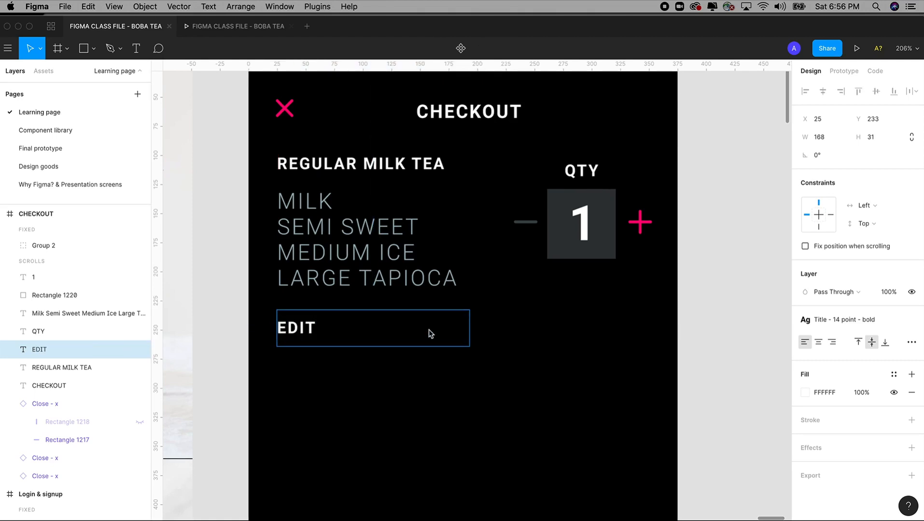
pyautogui.press('Escape')
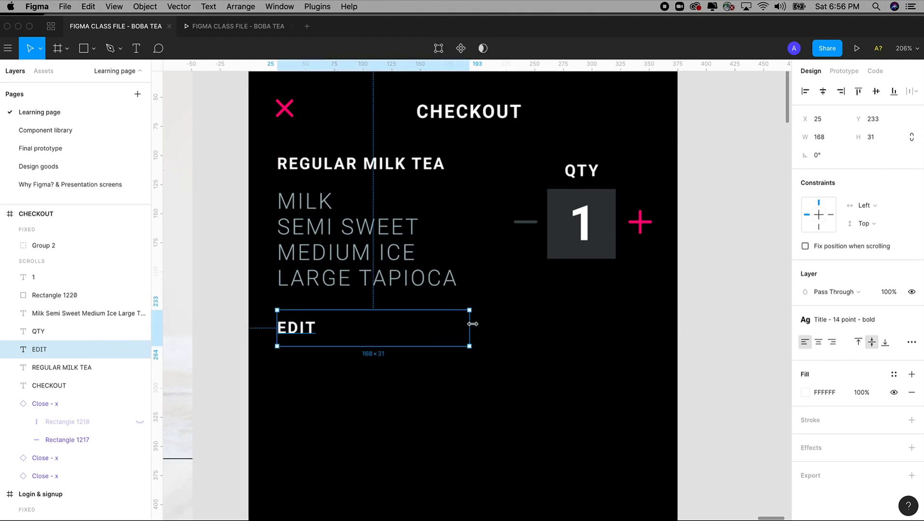
pyautogui.moveTo(470, 327); pyautogui.dragTo(335, 327)
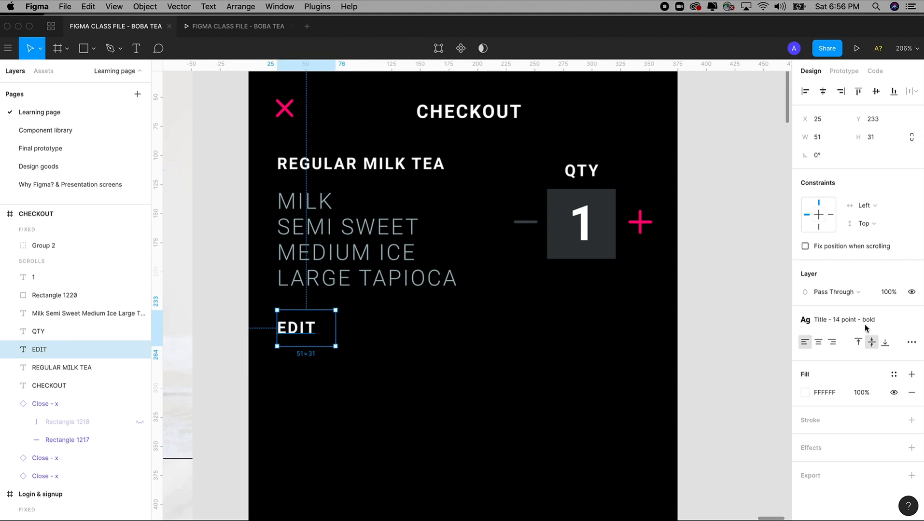
pyautogui.click(894, 376)
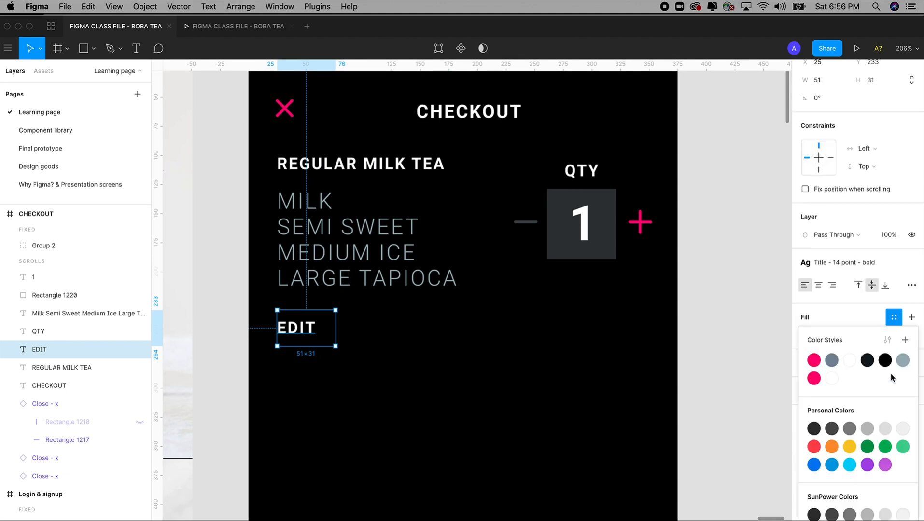
pyautogui.click(814, 379)
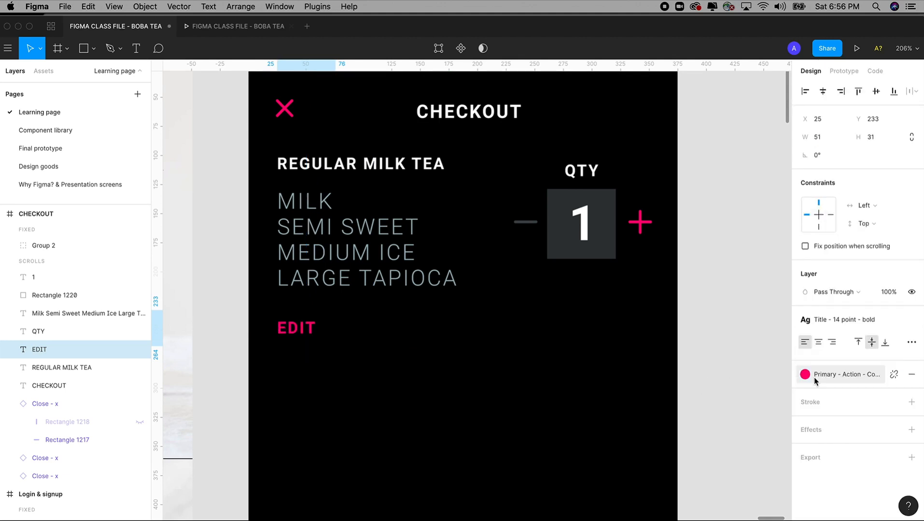
# Step: Duplicate the EDIT label to its right and change the copy to REMOVE
pyautogui.moveTo(334, 327); pyautogui.dragTo(454, 328)
pyautogui.doubleClick(382, 332)
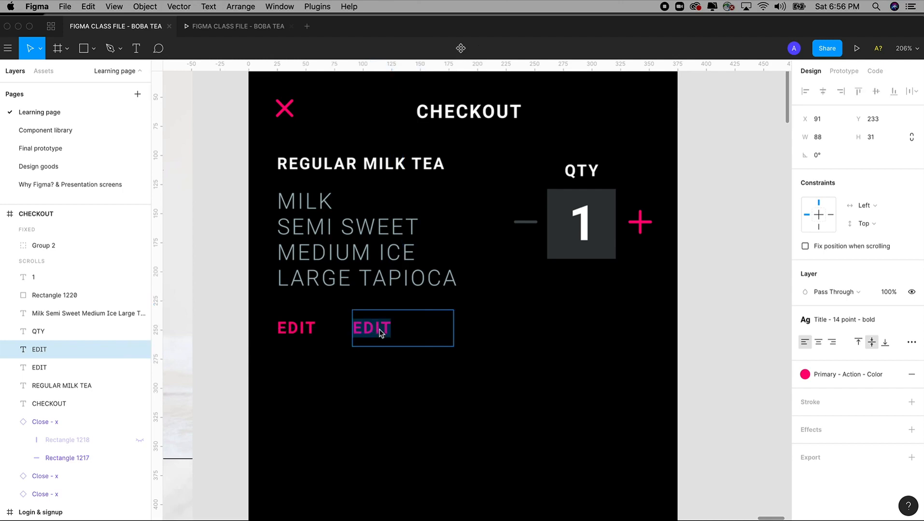
pyautogui.write('REMOVE')
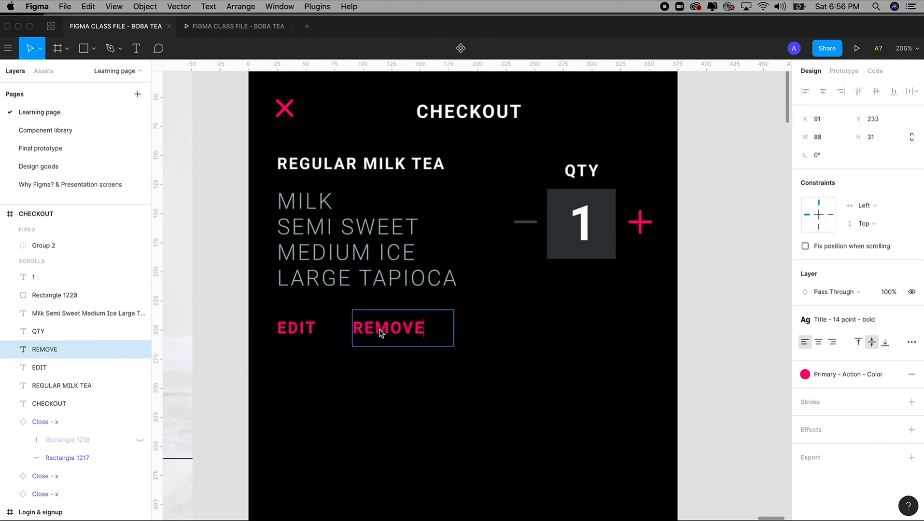
pyautogui.click(212, 295)
pyautogui.hscroll(-2, 232, 288)
# Step: Draw a short vertical line between the EDIT and REMOVE links
pyautogui.press('z')
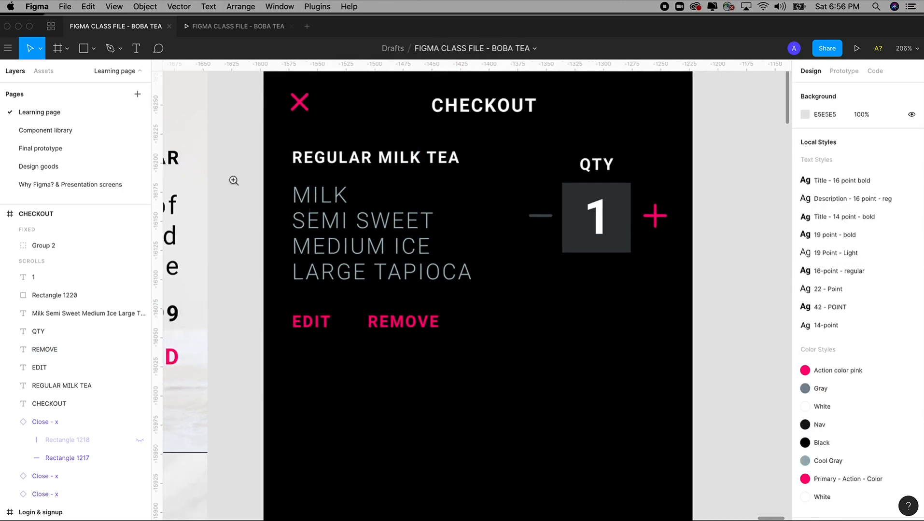
pyautogui.moveTo(232, 181); pyautogui.dragTo(517, 439)
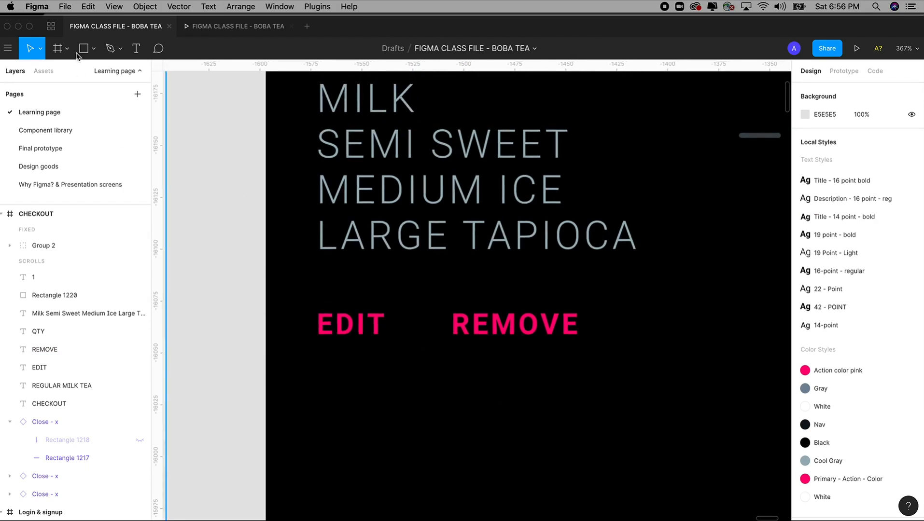
pyautogui.click(93, 50)
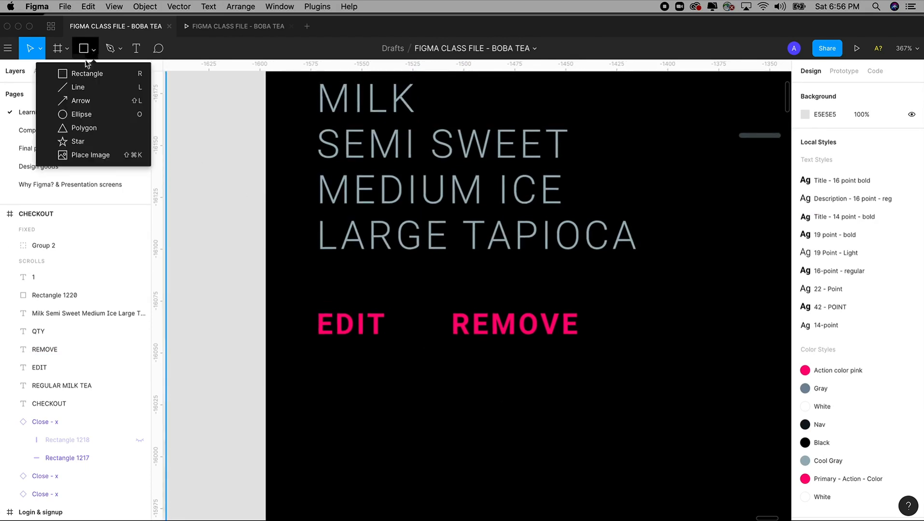
pyautogui.click(80, 88)
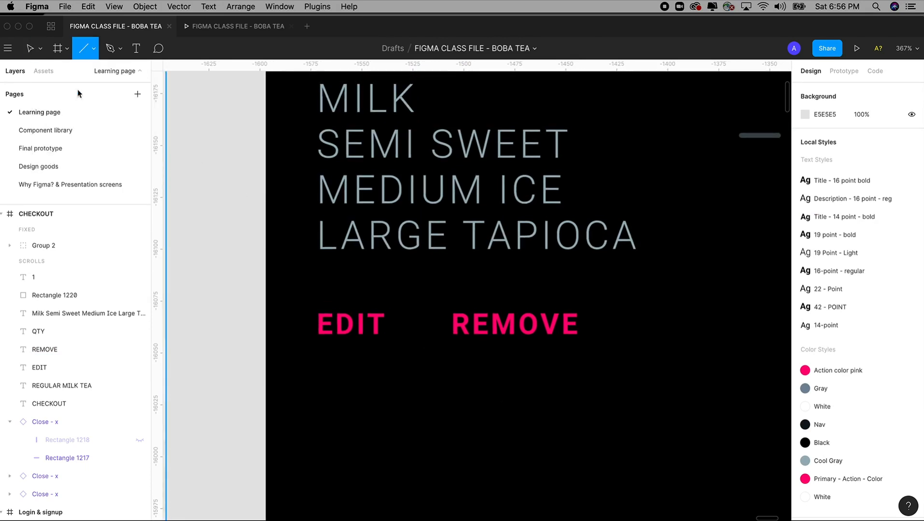
pyautogui.moveTo(421, 299); pyautogui.dragTo(422, 344)
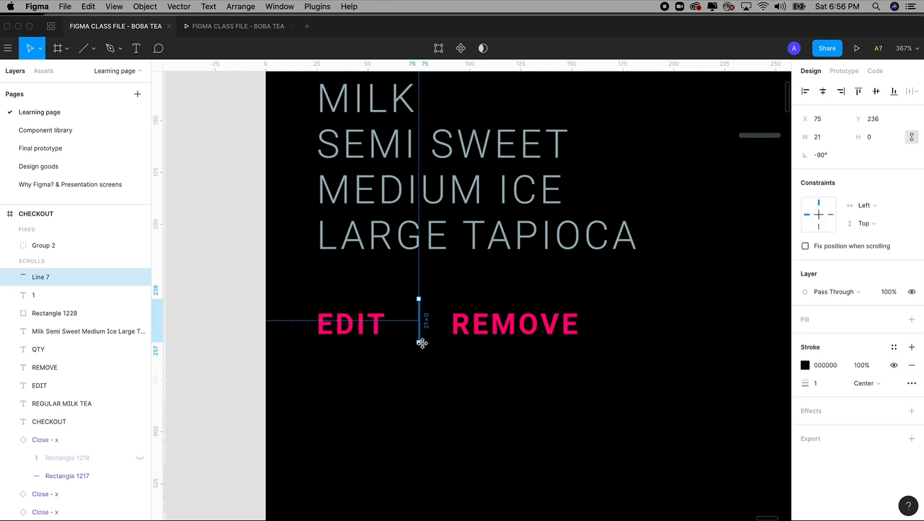
pyautogui.click(88, 51)
pyautogui.click(94, 49)
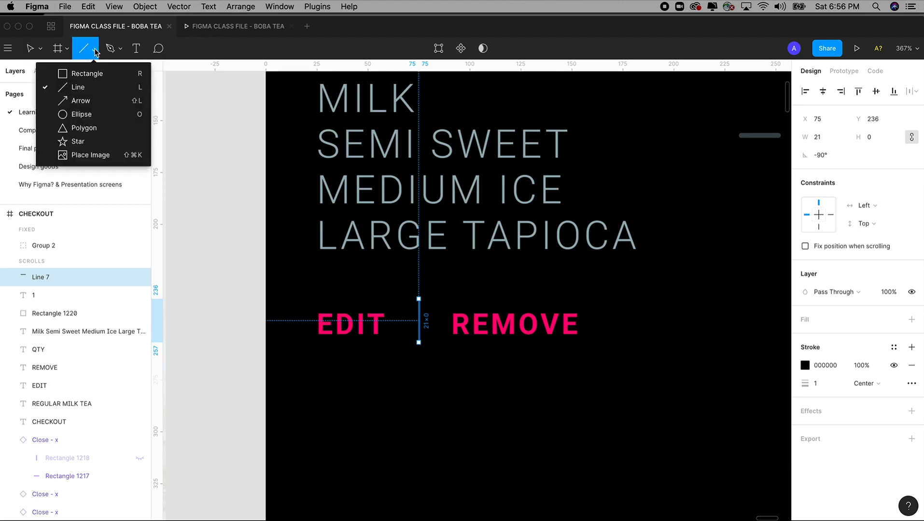
pyautogui.click(98, 87)
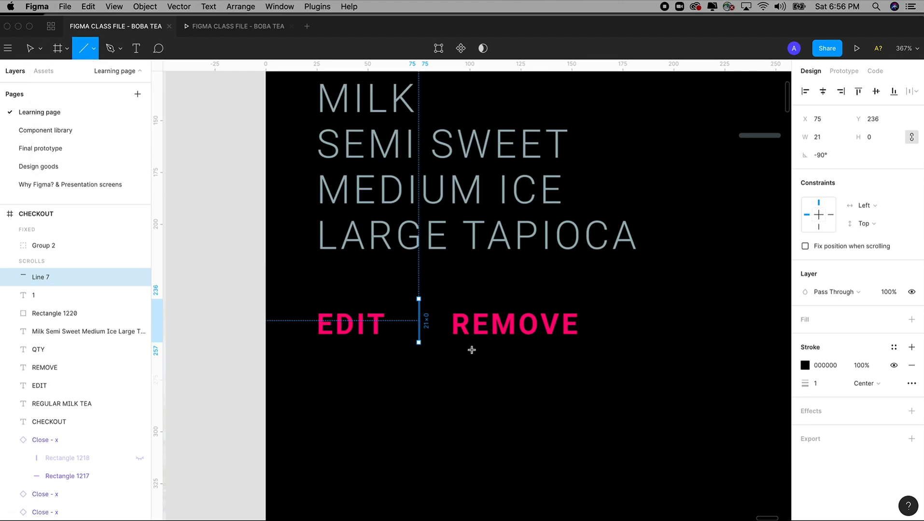
# Step: Give the divider a Cool Gray stroke style and 30% opacity
pyautogui.click(893, 348)
pyautogui.click(902, 361)
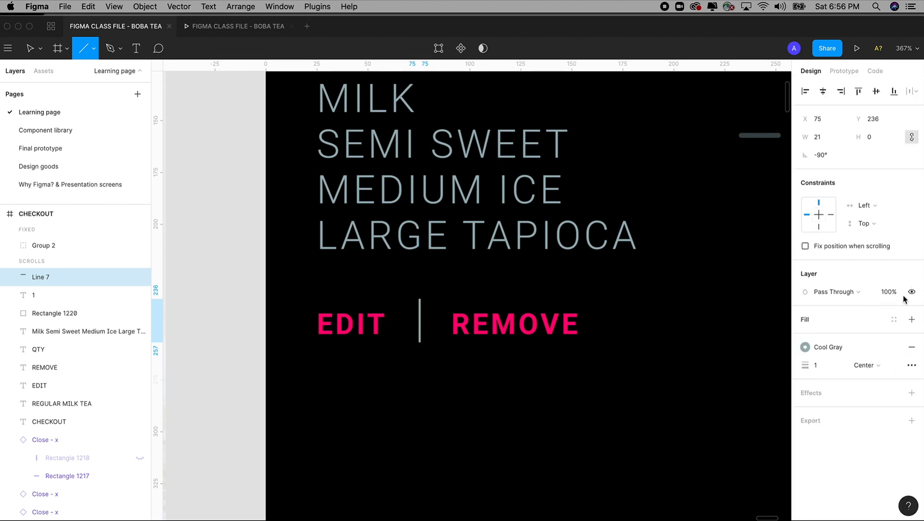
pyautogui.click(888, 292)
pyautogui.write('20')
pyautogui.press('Return')
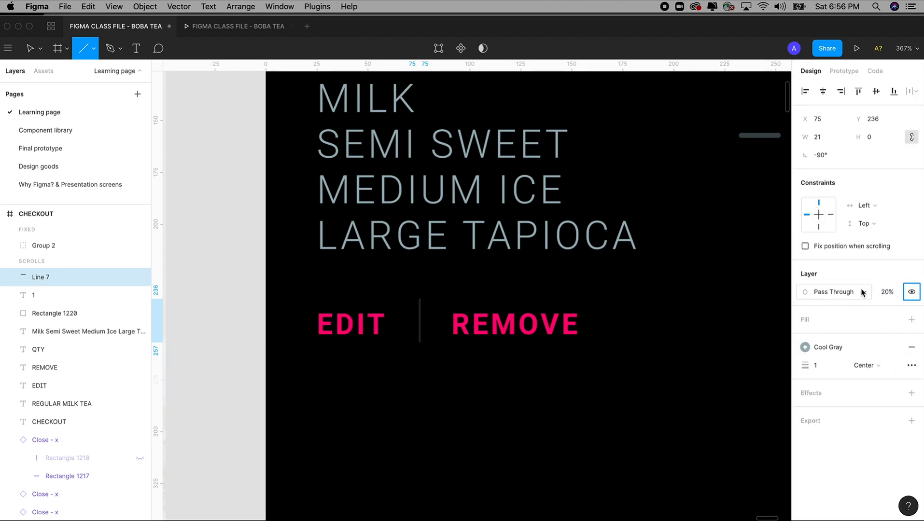
pyautogui.click(878, 293)
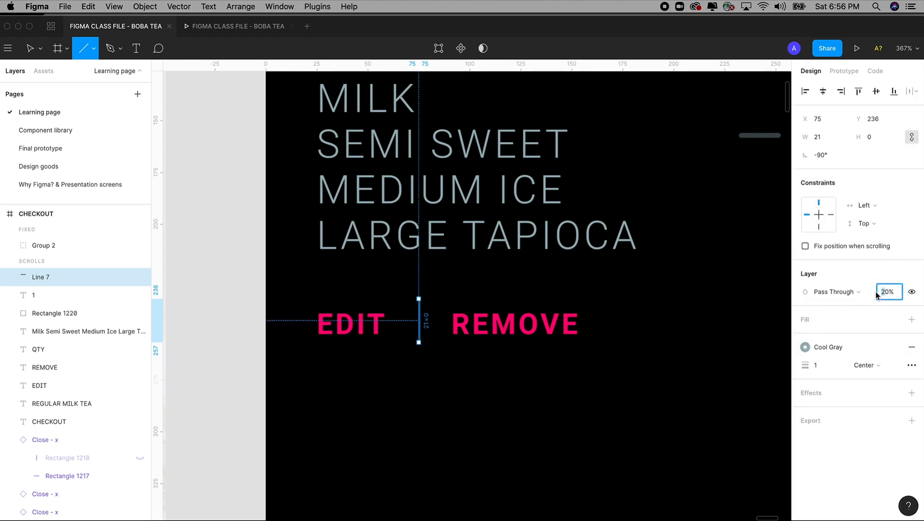
pyautogui.press('Return')
# Step: Nudge the divider down to line up with the links, then view both screens
pyautogui.press('v')
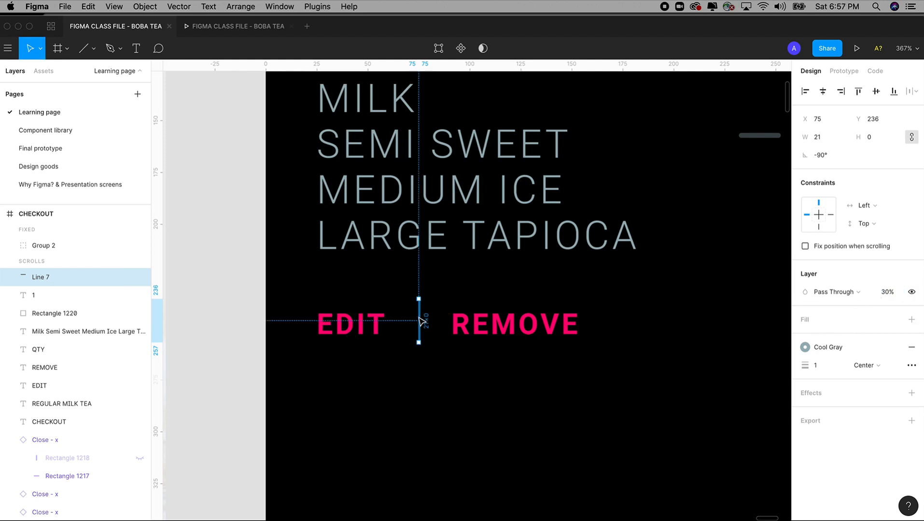
pyautogui.moveTo(419, 321); pyautogui.dragTo(419, 322)
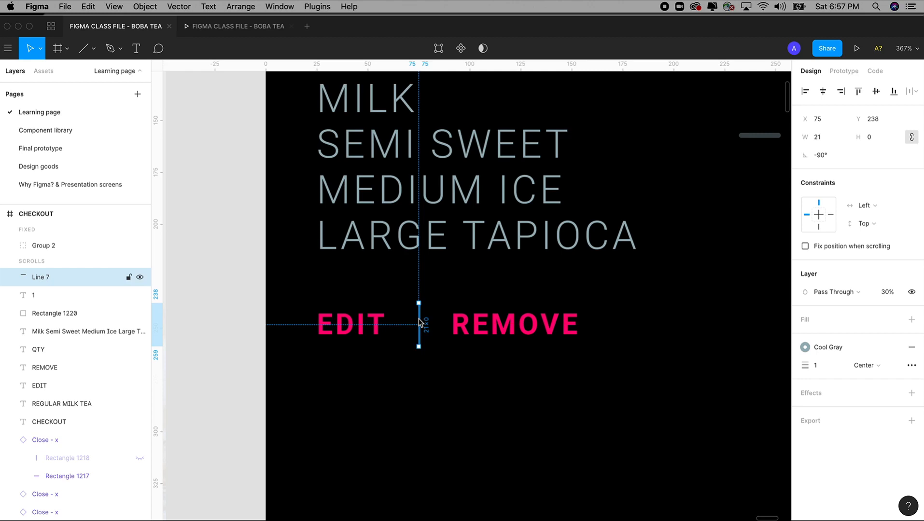
pyautogui.hotkey('shift', '0')
pyautogui.click(729, 266)
pyautogui.moveTo(729, 266); pyautogui.dragTo(664, 235)
pyautogui.scroll(-2, 661, 222)
pyautogui.hscroll(-2, 661, 222)
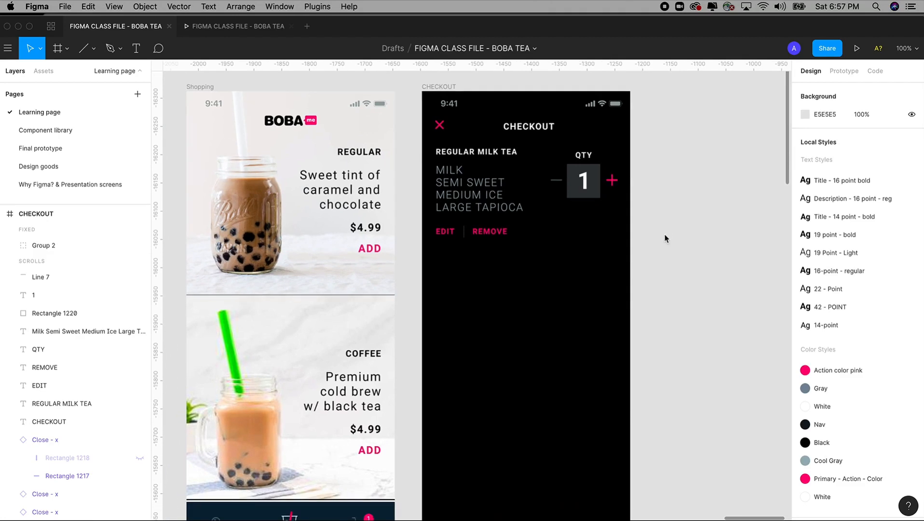
# Step: Group the Shopping screen's cart icon and its pink 1 badge into Group 37
pyautogui.press('-')
pyautogui.moveTo(306, 257); pyautogui.dragTo(511, 470)
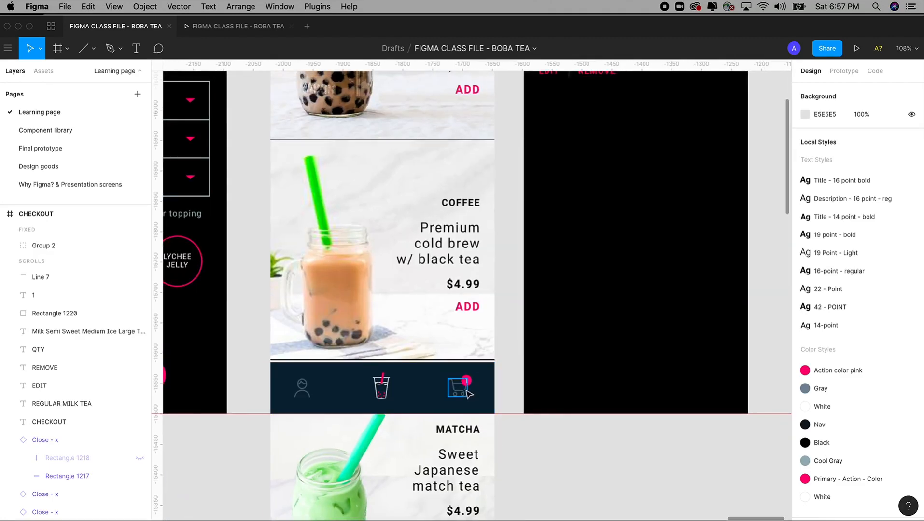
pyautogui.moveTo(407, 323); pyautogui.dragTo(511, 448)
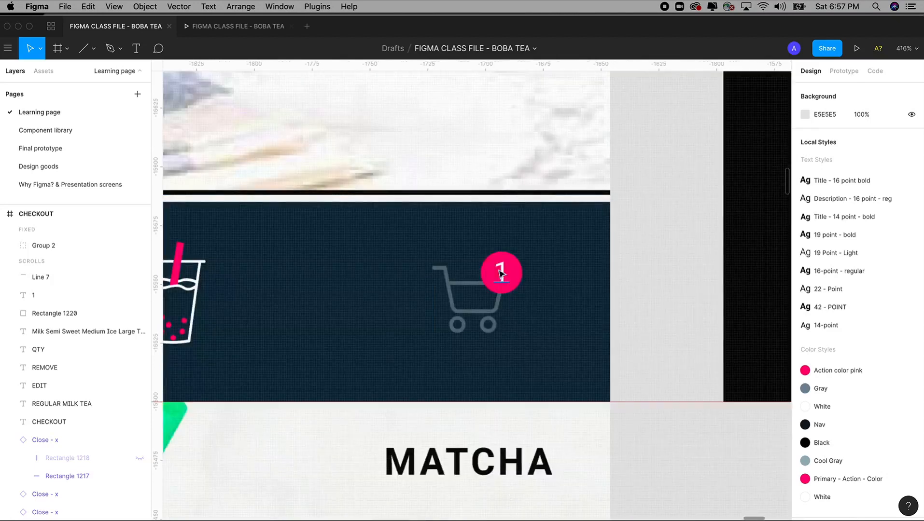
pyautogui.click(500, 274)
pyautogui.press('Escape')
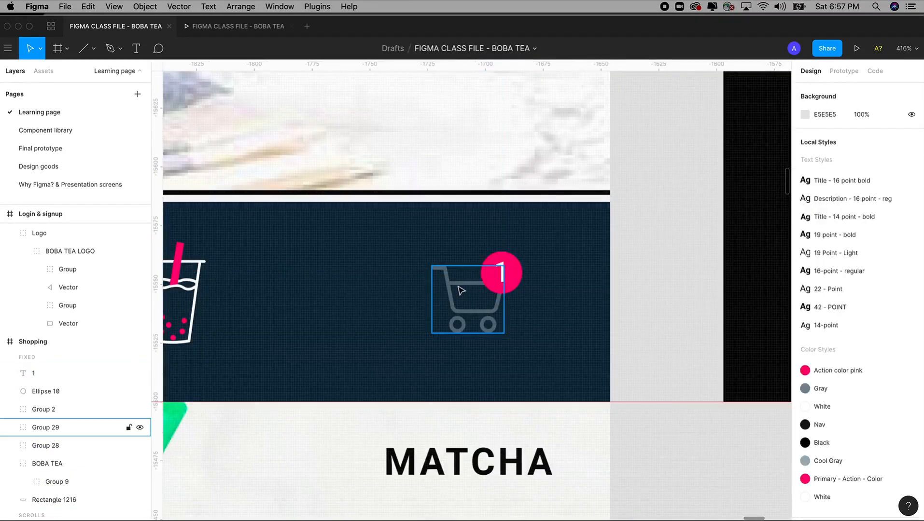
pyautogui.click(462, 289)
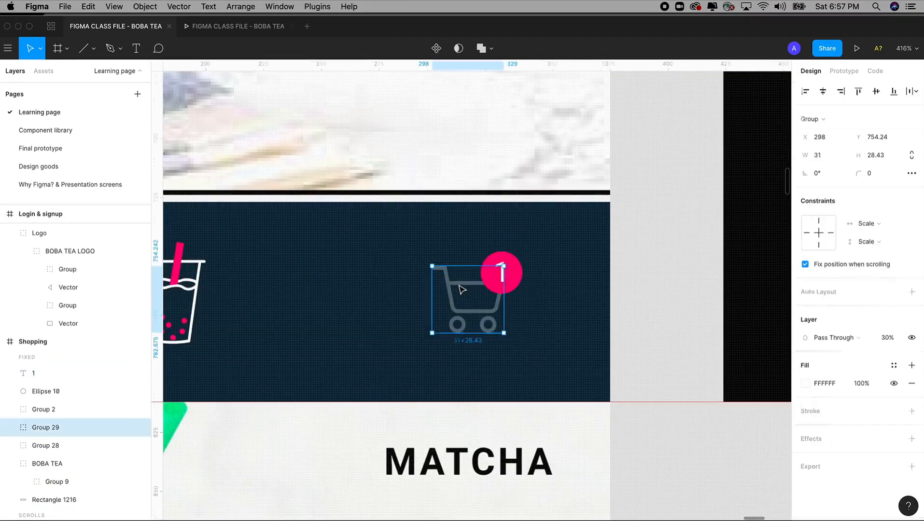
pyautogui.keyDown('shift'); pyautogui.click(519, 271); pyautogui.keyUp('shift')
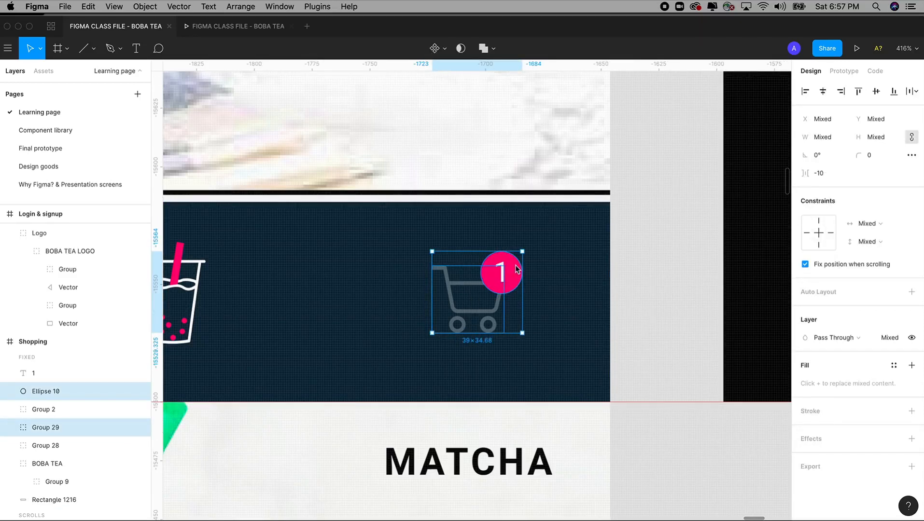
pyautogui.rightClick(516, 269)
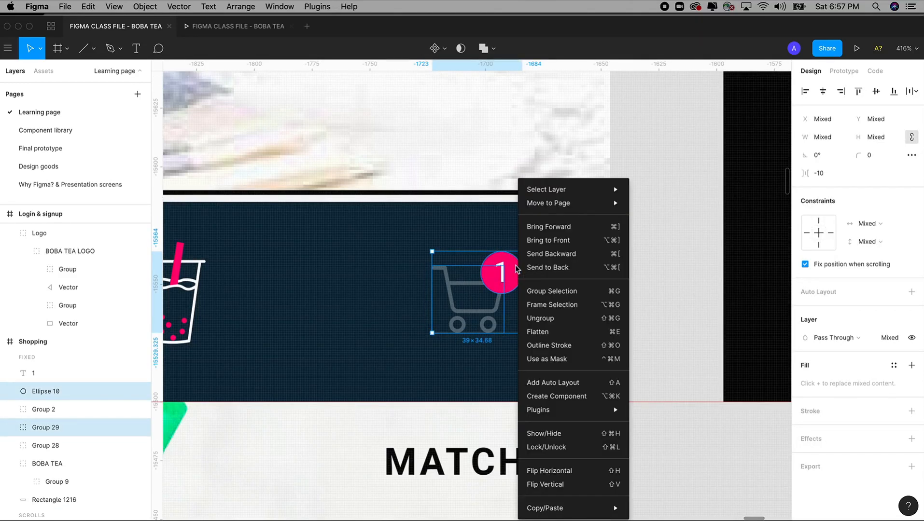
pyautogui.click(552, 291)
pyautogui.press('super+minus')
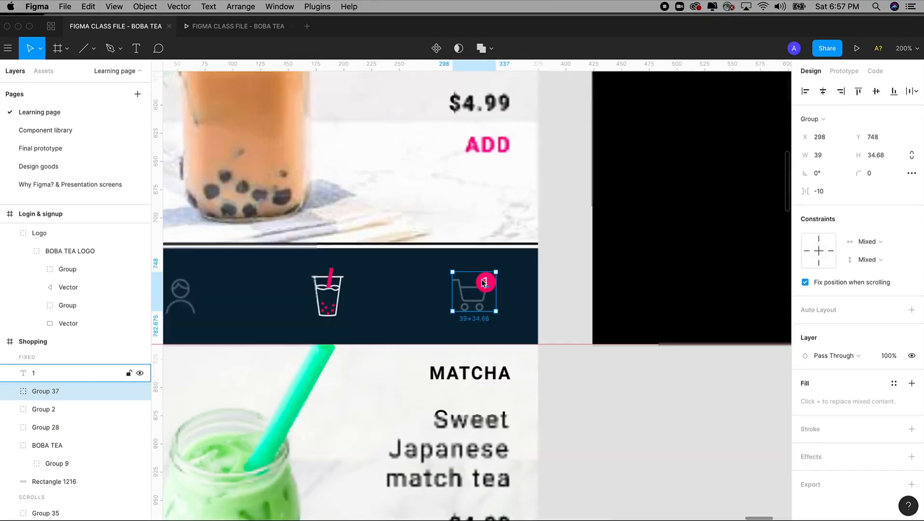
pyautogui.press('super+minus')
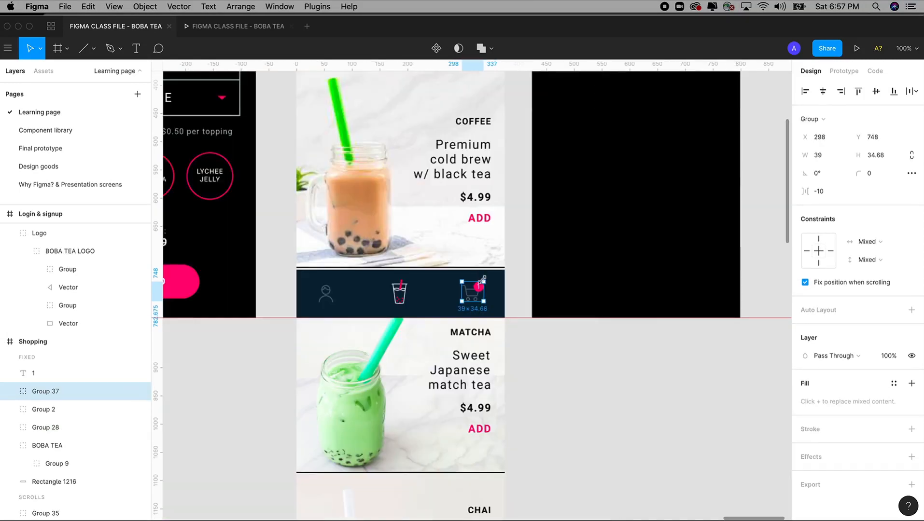
# Step: In Prototype mode, link the cart group to the CHECKOUT screen
pyautogui.click(843, 72)
pyautogui.hscroll(5, 530, 210)
pyautogui.scroll(3, 531, 210)
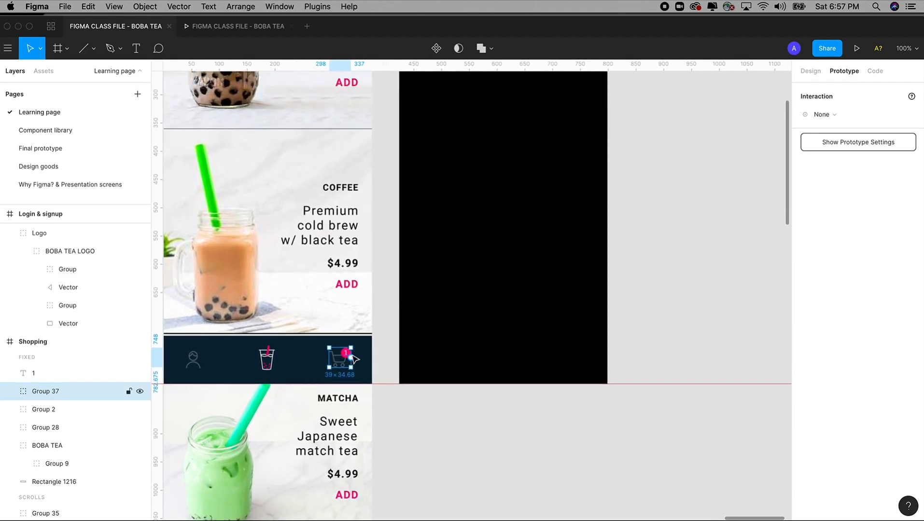
pyautogui.moveTo(351, 358); pyautogui.dragTo(532, 335)
pyautogui.moveTo(455, 219); pyautogui.dragTo(489, 393)
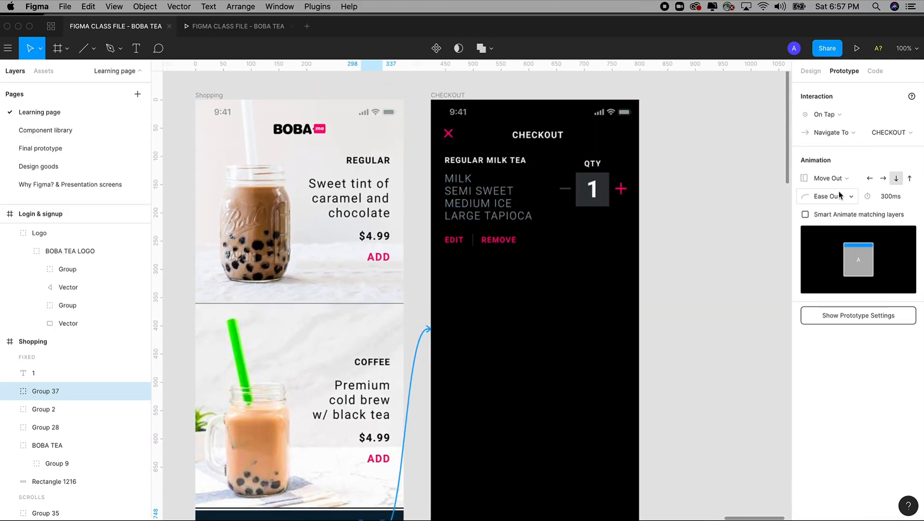
# Step: Set the cart link to On Tap with a Move In transition upward, Ease Out 300ms
pyautogui.click(827, 115)
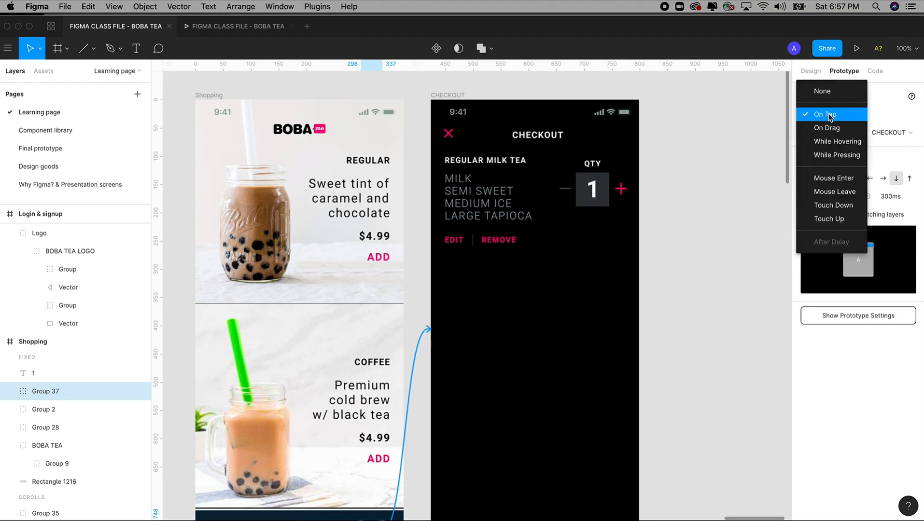
pyautogui.click(829, 115)
pyautogui.click(829, 178)
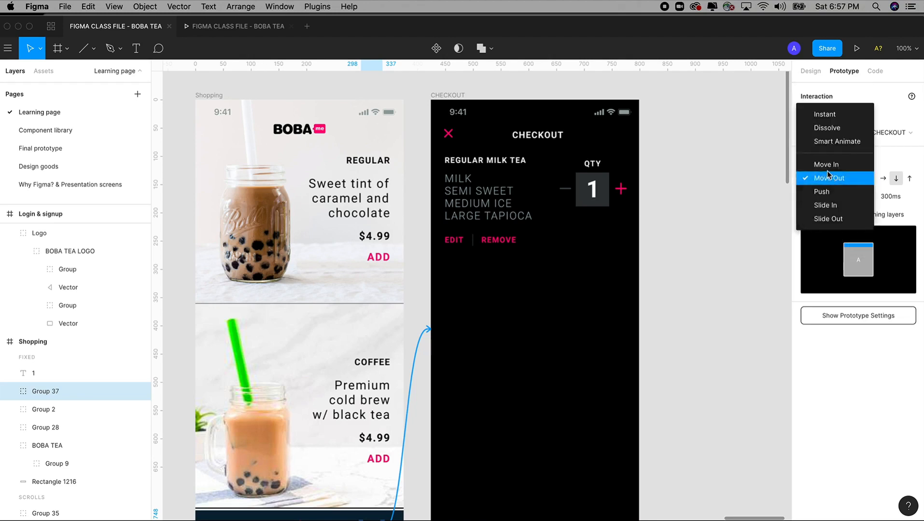
pyautogui.click(828, 164)
pyautogui.click(830, 178)
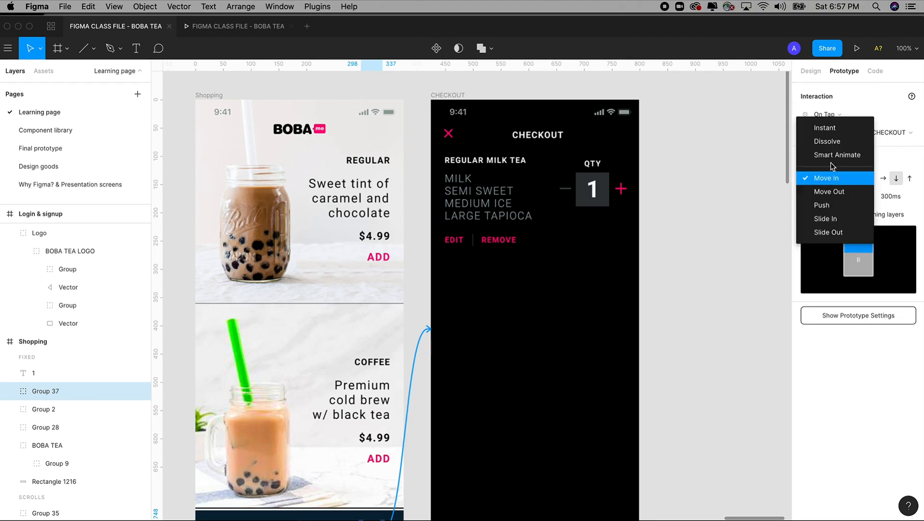
pyautogui.click(828, 178)
pyautogui.click(910, 179)
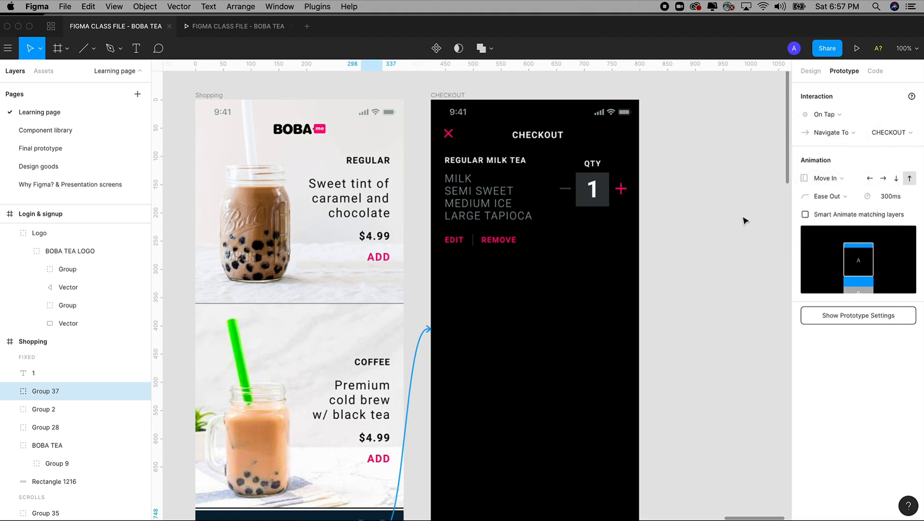
pyautogui.click(448, 136)
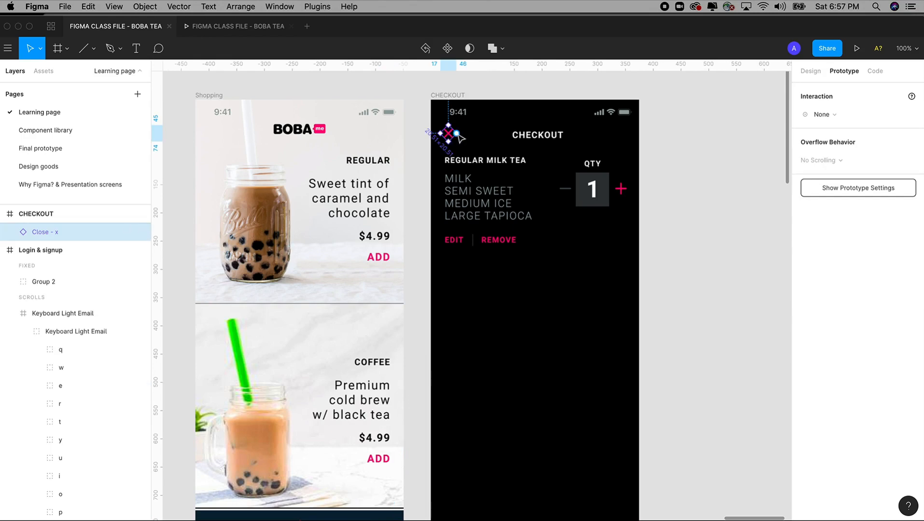
# Step: Link the close X to Shopping with a downward Move Out transition
pyautogui.moveTo(456, 134); pyautogui.dragTo(386, 182)
pyautogui.scroll(-5, 355, 151)
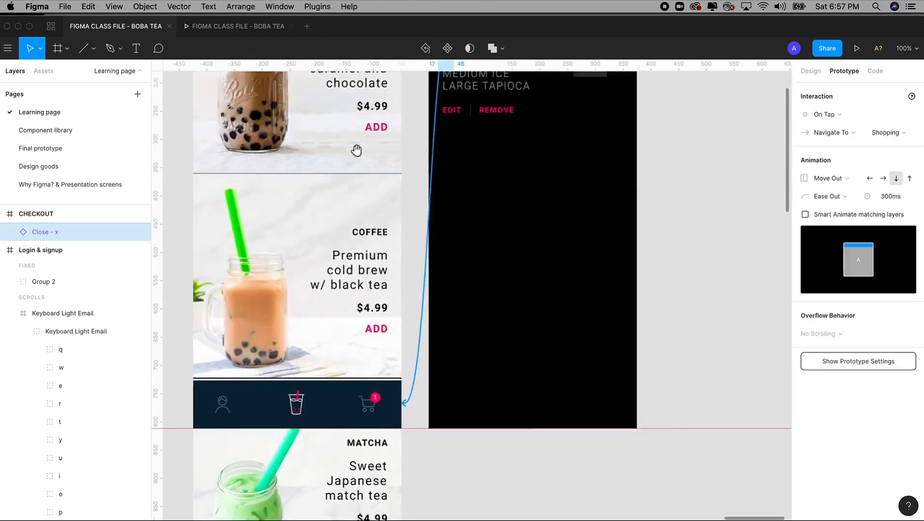
pyautogui.scroll(3, 348, 212)
pyautogui.scroll(1, 785, 204)
pyautogui.click(832, 179)
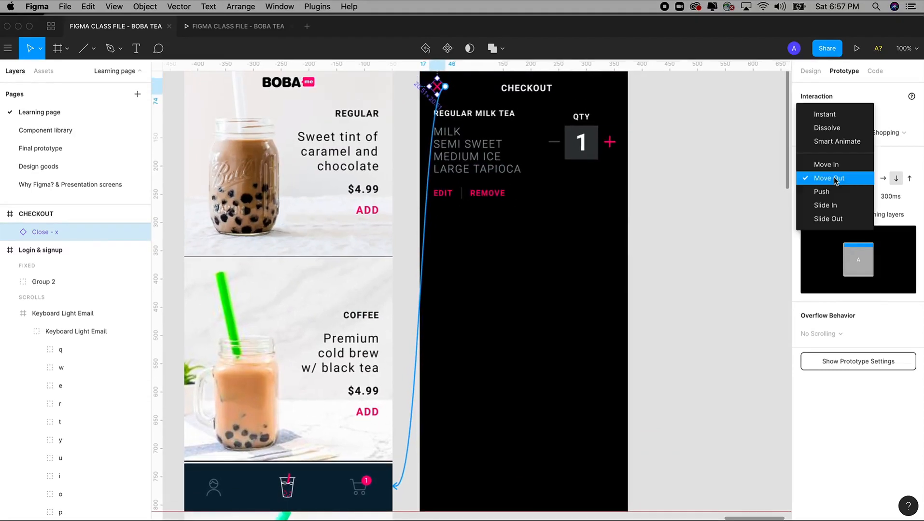
pyautogui.click(835, 178)
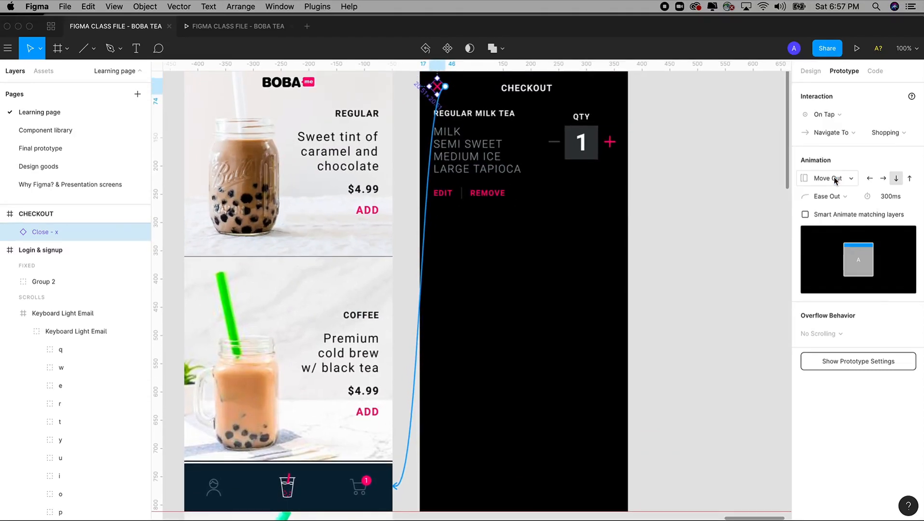
pyautogui.click(896, 178)
pyautogui.press('-')
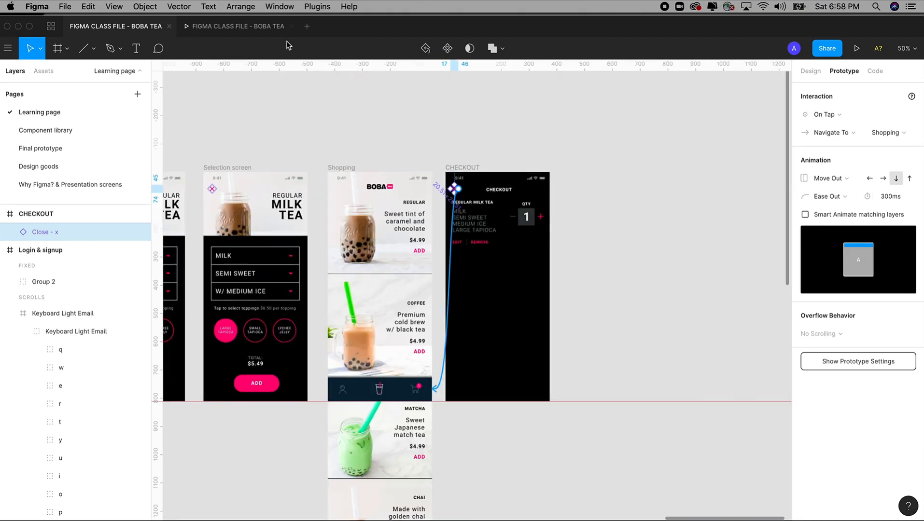
# Step: Close the outdated prototype preview and present a fresh one
pyautogui.click(270, 27)
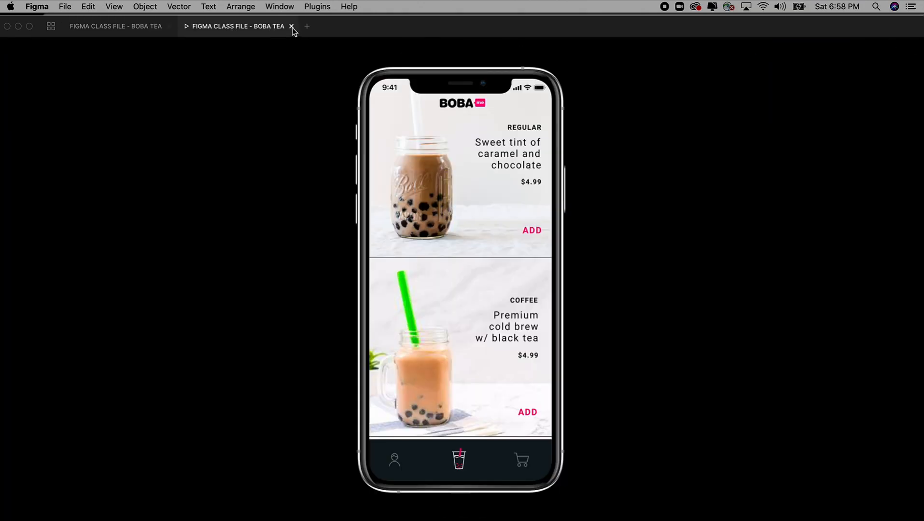
pyautogui.click(291, 26)
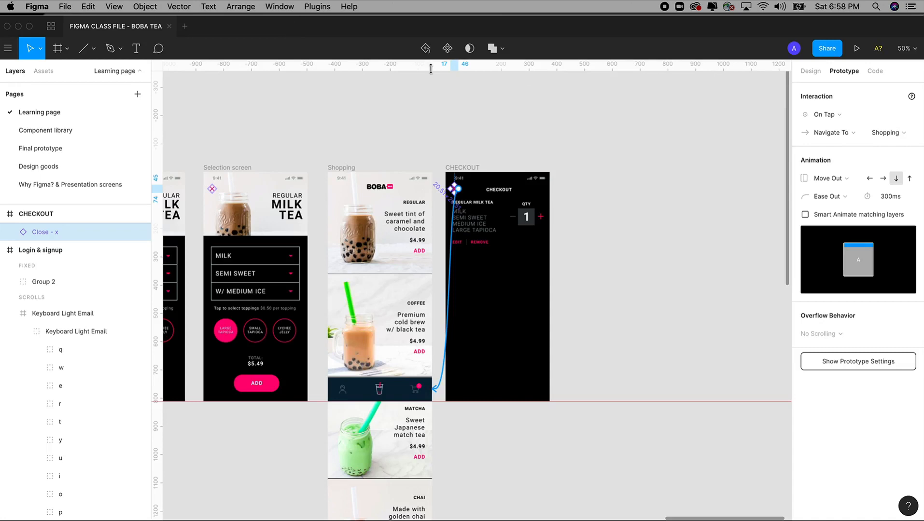
pyautogui.click(855, 48)
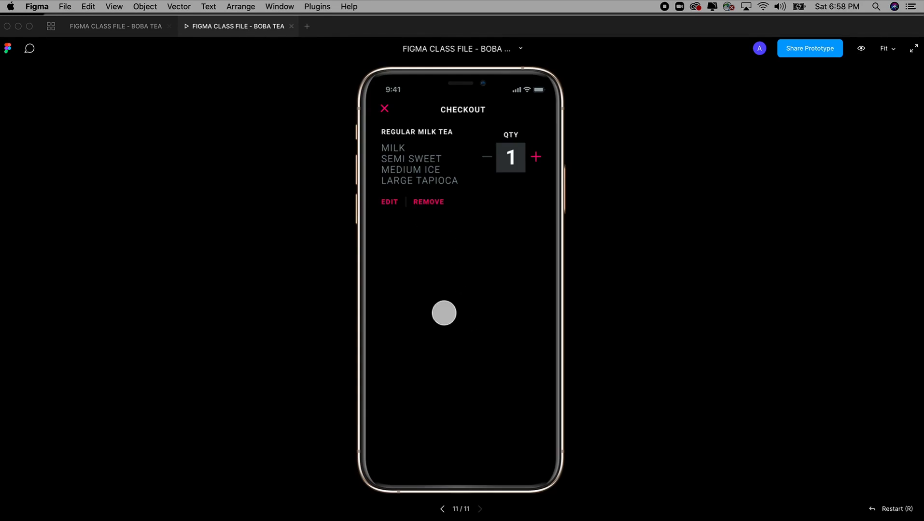
# Step: Tap the X and cart icon repeatedly to test the transitions, then return to the editor
pyautogui.click(387, 107)
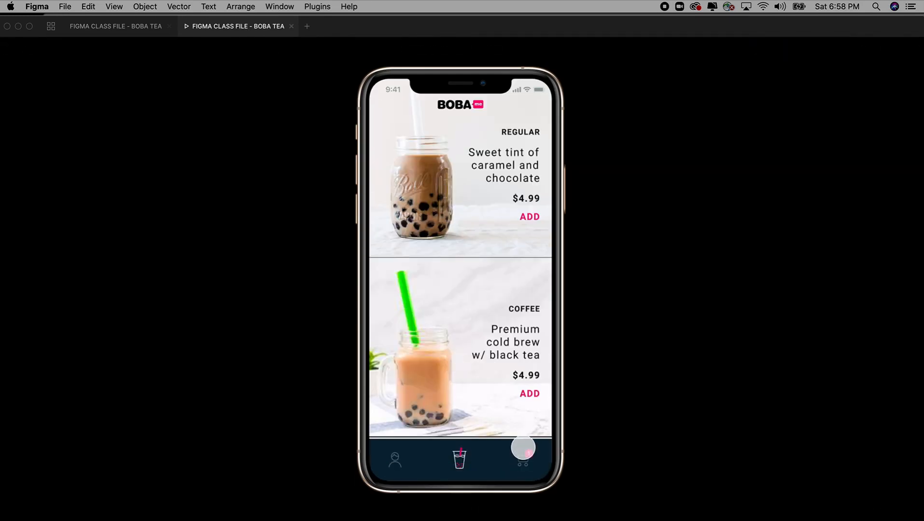
pyautogui.click(523, 451)
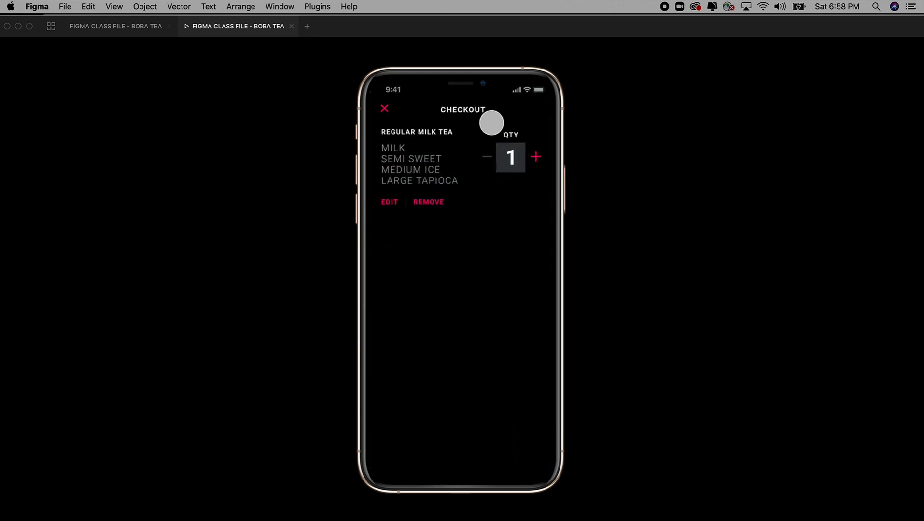
pyautogui.click(385, 109)
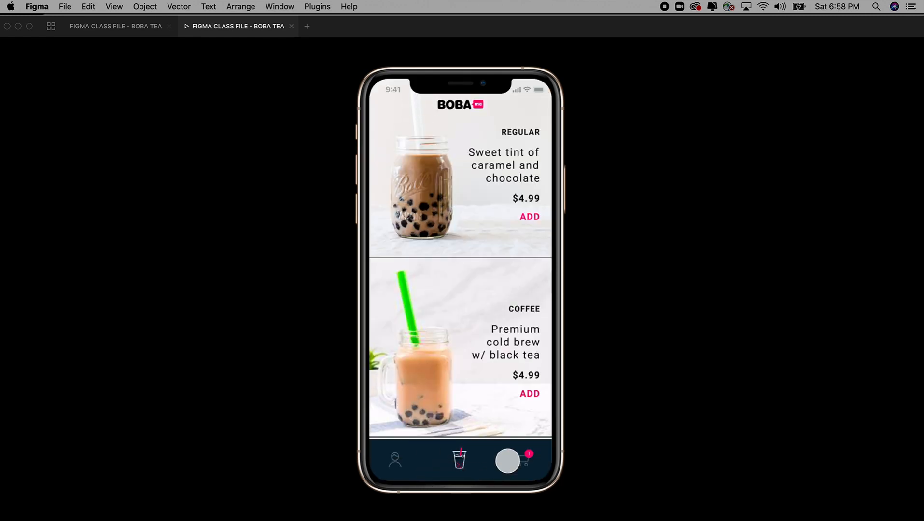
pyautogui.click(507, 461)
pyautogui.click(384, 110)
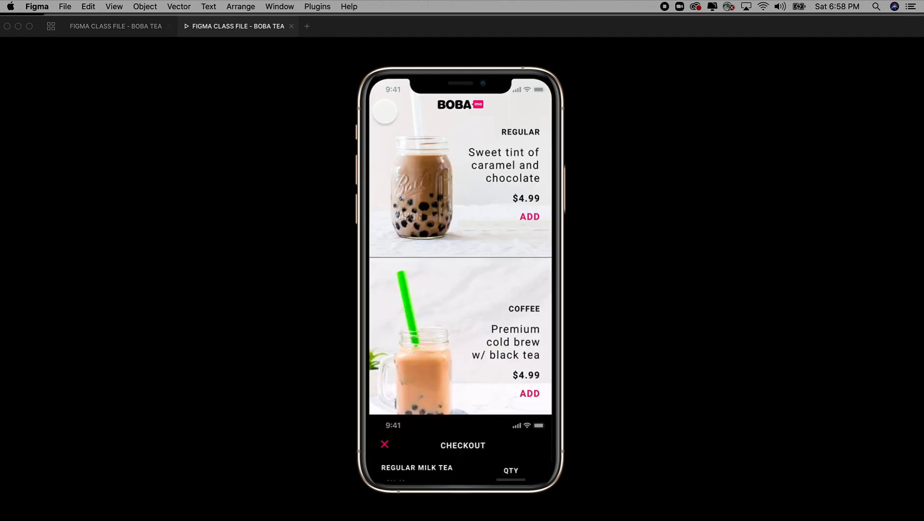
pyautogui.click(518, 461)
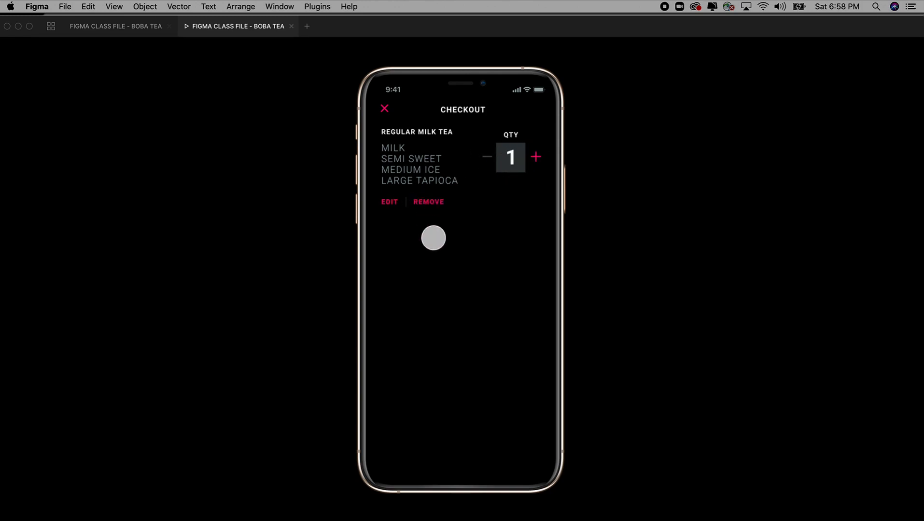
pyautogui.click(143, 28)
# Step: Select the Subtotal, Taxes, Delivery Fee and Order total rows on the Final prototype page
pyautogui.click(571, 329)
pyautogui.scroll(-1, 565, 314)
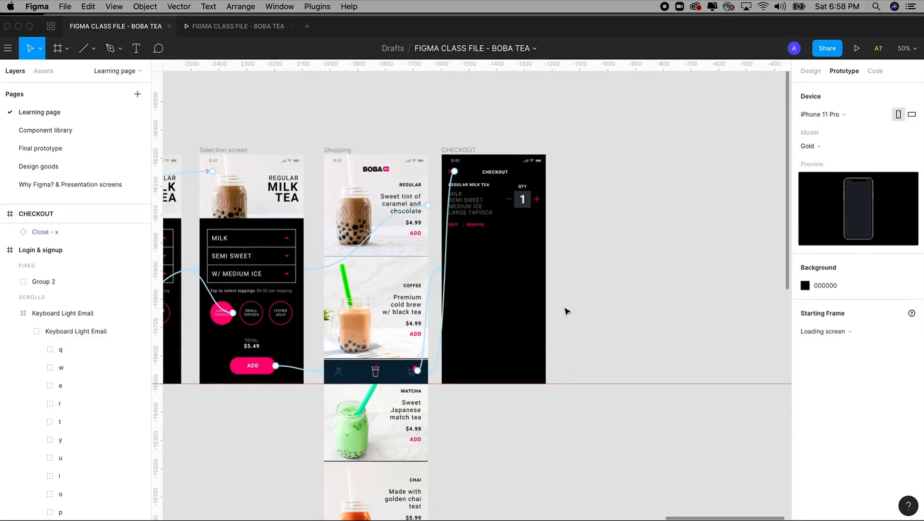
pyautogui.moveTo(397, 123); pyautogui.dragTo(591, 415)
pyautogui.scroll(-2, 581, 300)
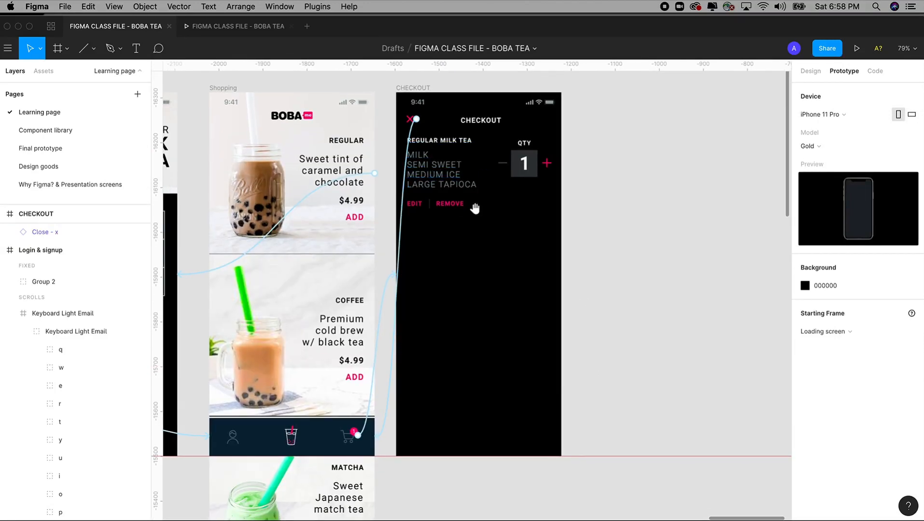
pyautogui.scroll(-1, 463, 182)
pyautogui.scroll(-4, 608, 343)
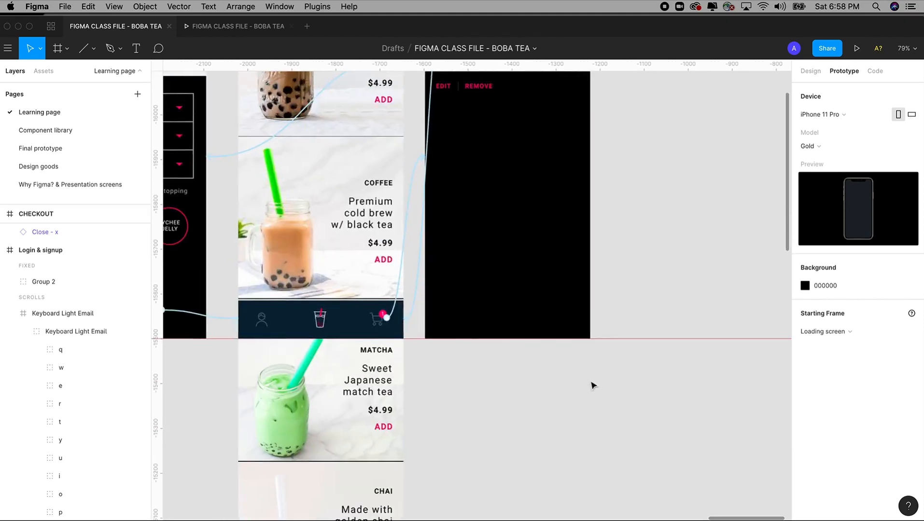
pyautogui.scroll(3, 584, 410)
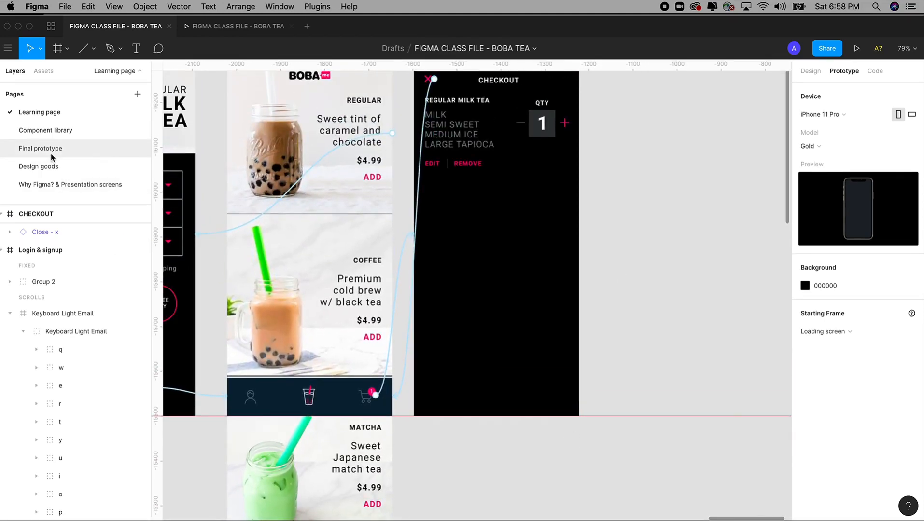
pyautogui.click(51, 150)
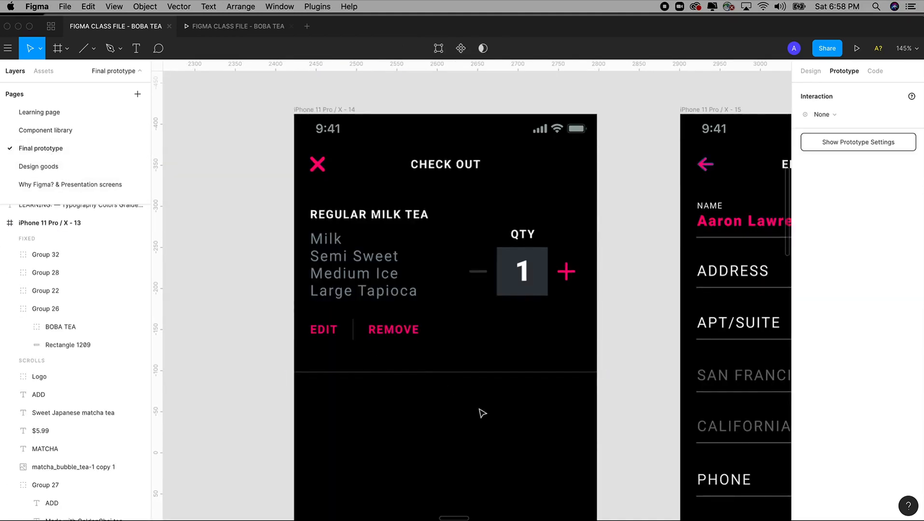
pyautogui.scroll(-6, 623, 428)
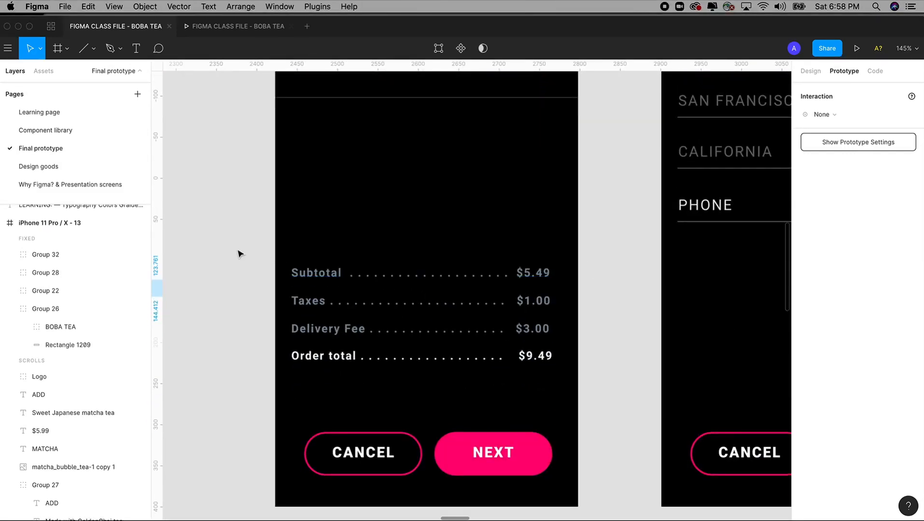
pyautogui.moveTo(241, 266); pyautogui.dragTo(562, 391)
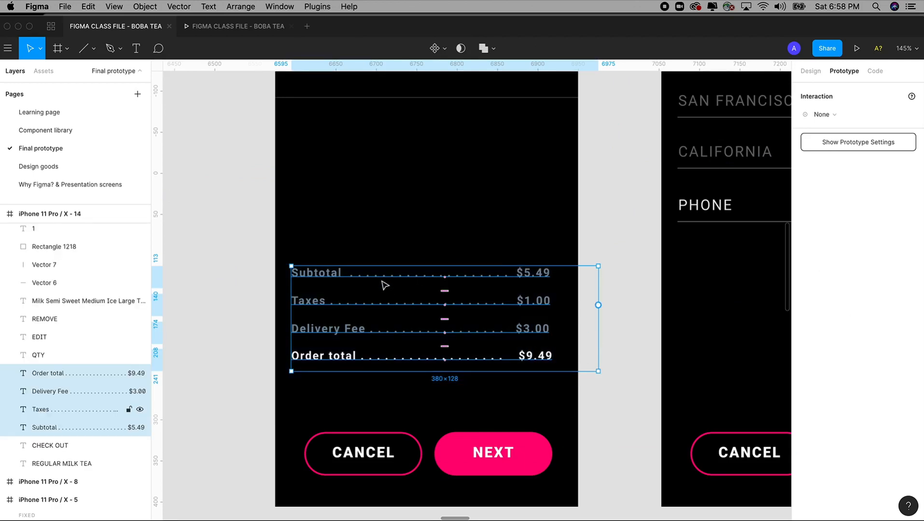
# Step: Paste the totals block into the CHECKOUT frame on the Learning page
pyautogui.click(39, 113)
pyautogui.moveTo(395, 247); pyautogui.dragTo(381, 299)
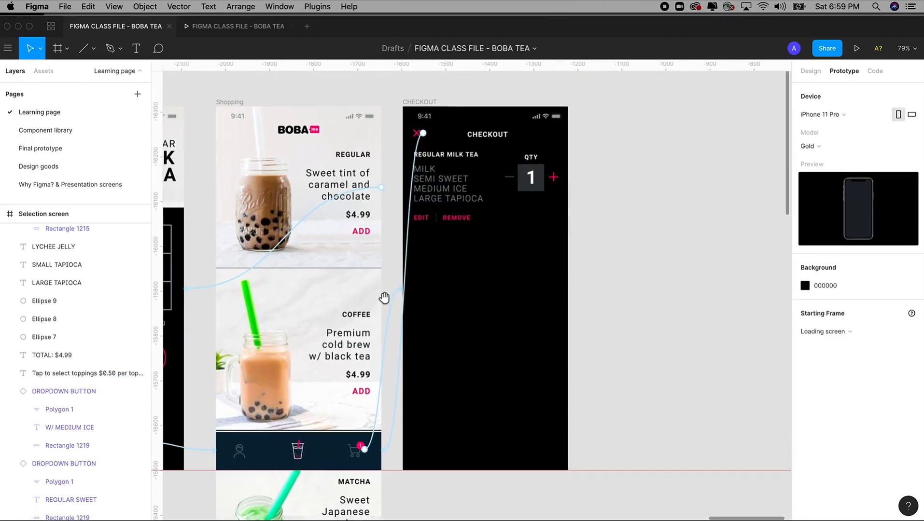
pyautogui.click(816, 72)
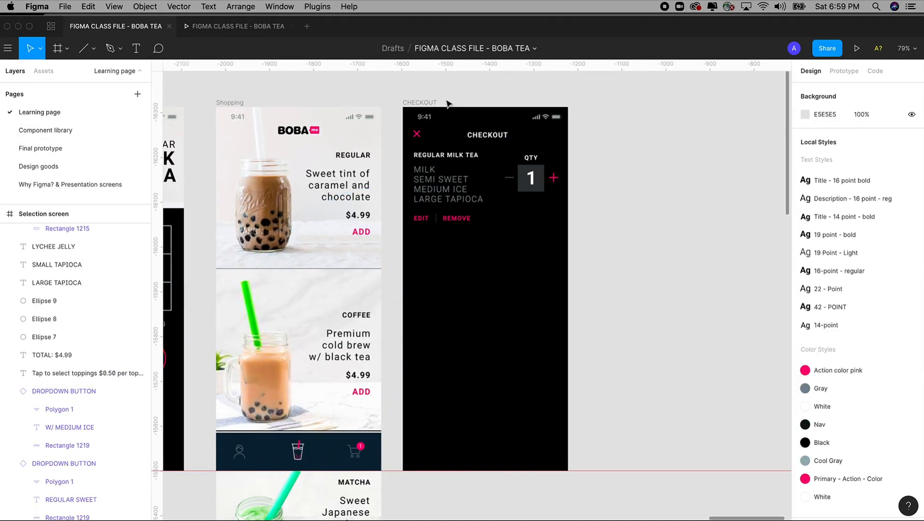
pyautogui.click(428, 102)
pyautogui.press('super+v')
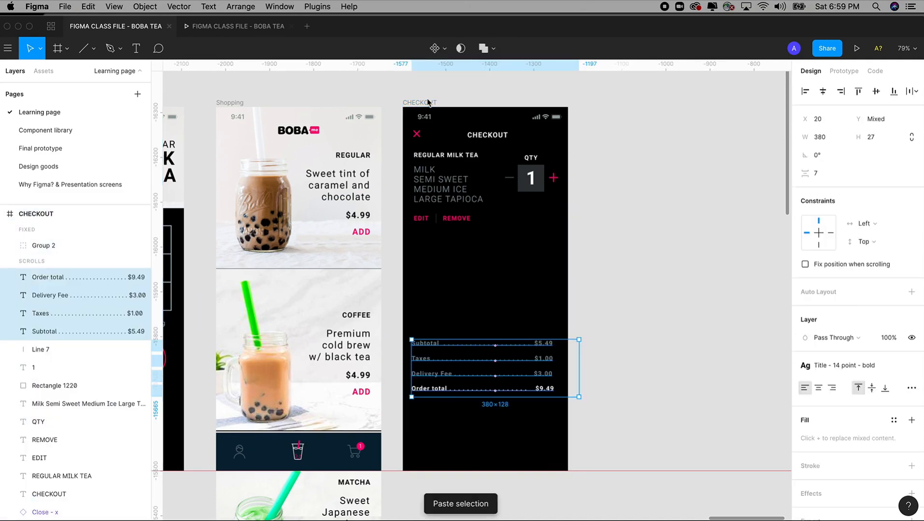
pyautogui.press('super+z')
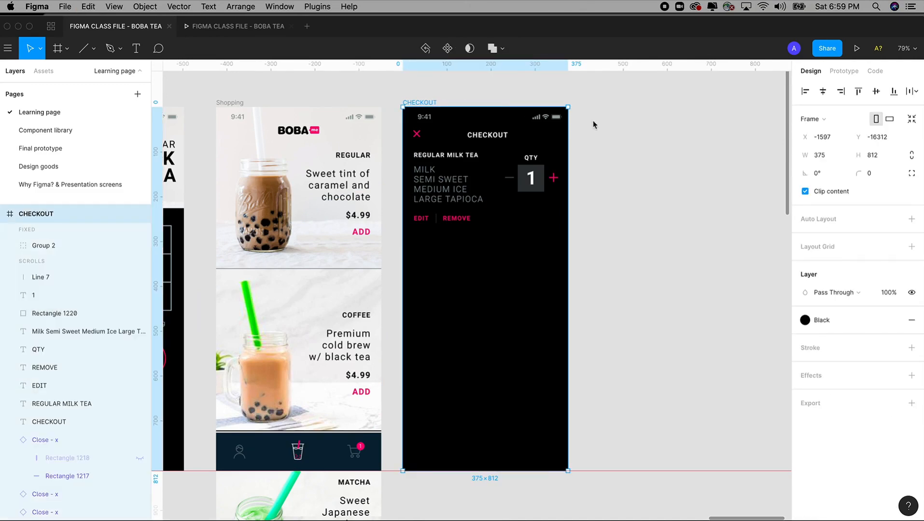
pyautogui.click(603, 200)
pyautogui.press('super+v')
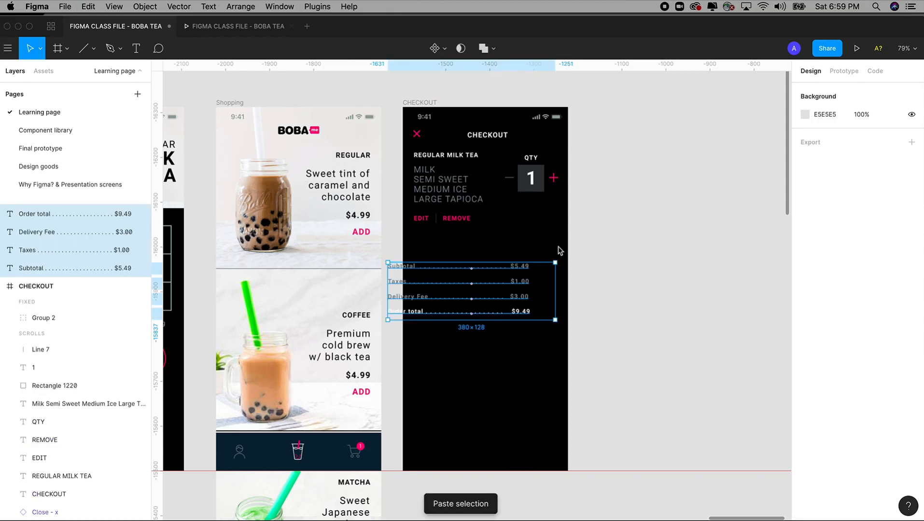
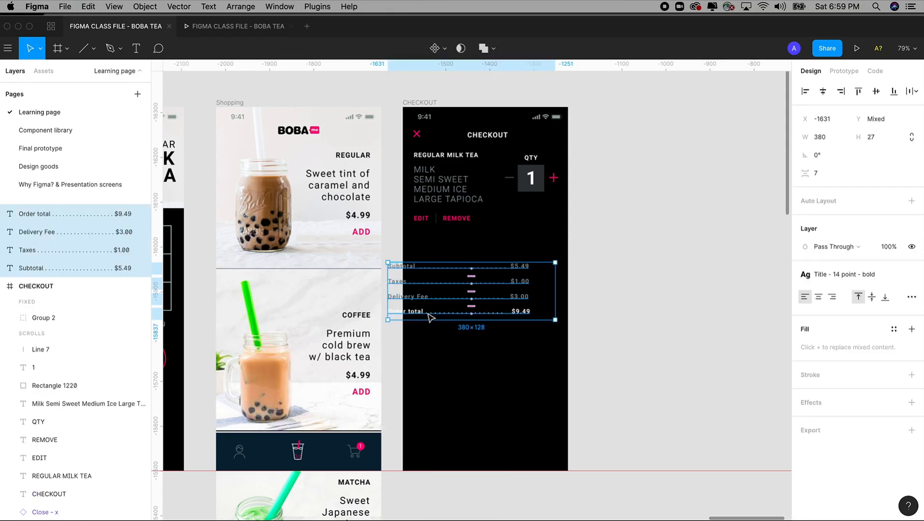
# Step: Cut the Subtotal, Taxes, Delivery Fee and Order total lines and paste them into the CHECKOUT frame
pyautogui.press('Delete')
pyautogui.click(406, 103)
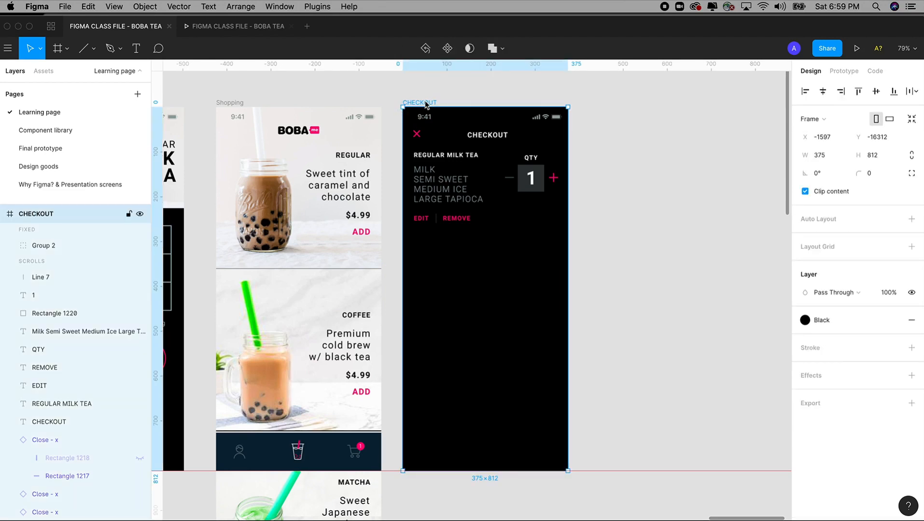
pyautogui.press('super+v')
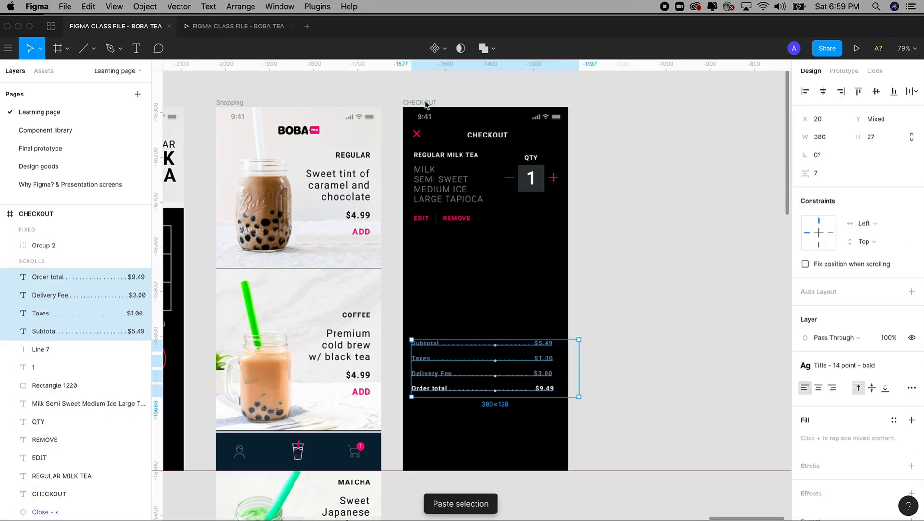
pyautogui.click(605, 333)
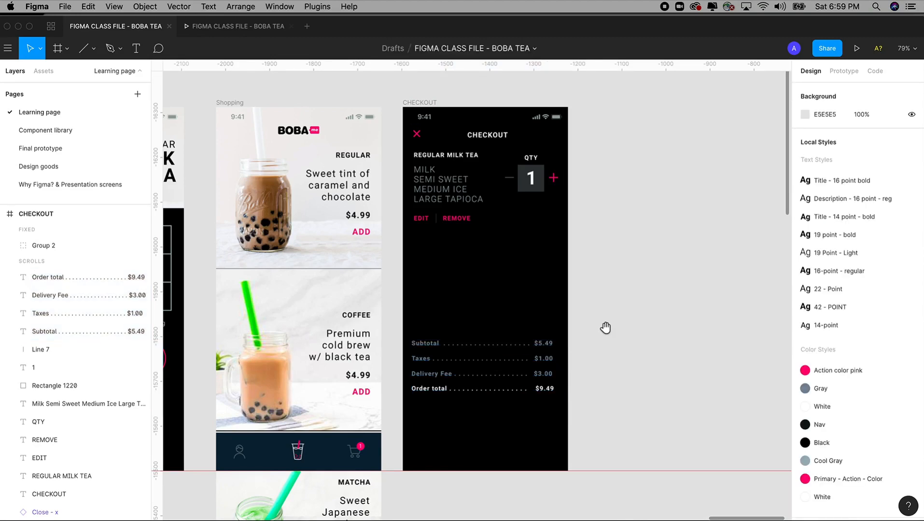
pyautogui.moveTo(356, 105); pyautogui.dragTo(619, 471)
pyautogui.hscroll(-3, 545, 323)
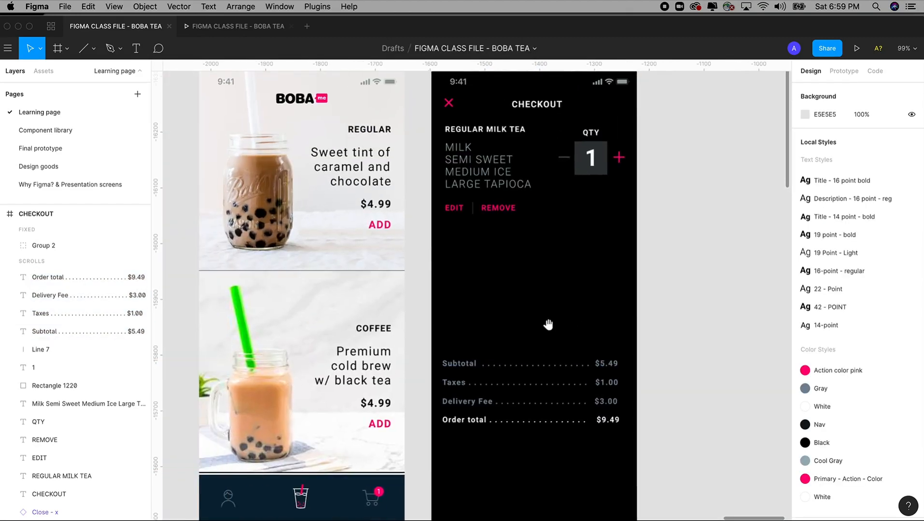
# Step: Copy the divider line from the sweetness dropdown and paste it into the CHECKOUT frame
pyautogui.hscroll(-15, 406, 338)
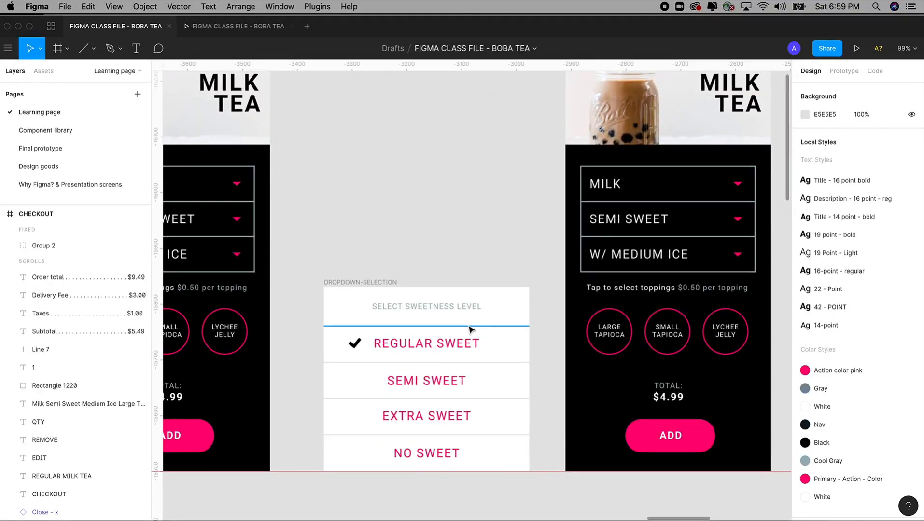
pyautogui.click(471, 328)
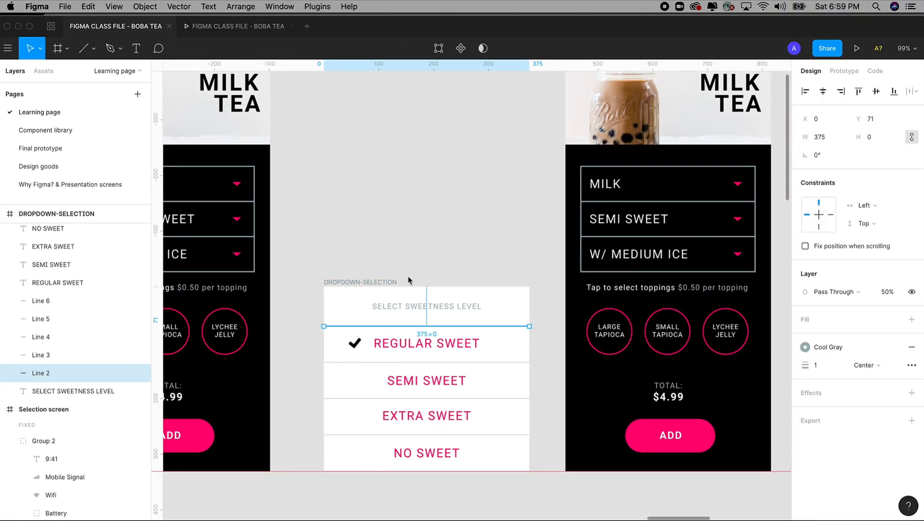
pyautogui.hscroll(15, 498, 314)
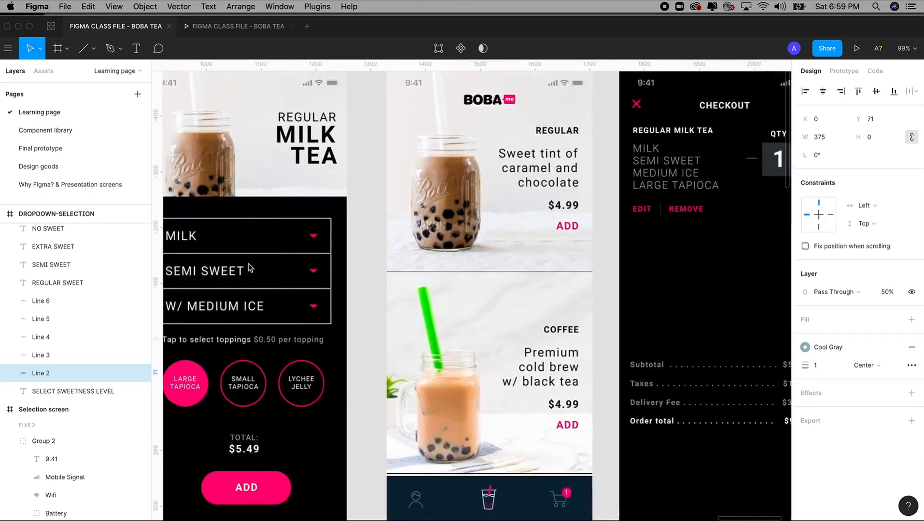
pyautogui.hscroll(5, 376, 273)
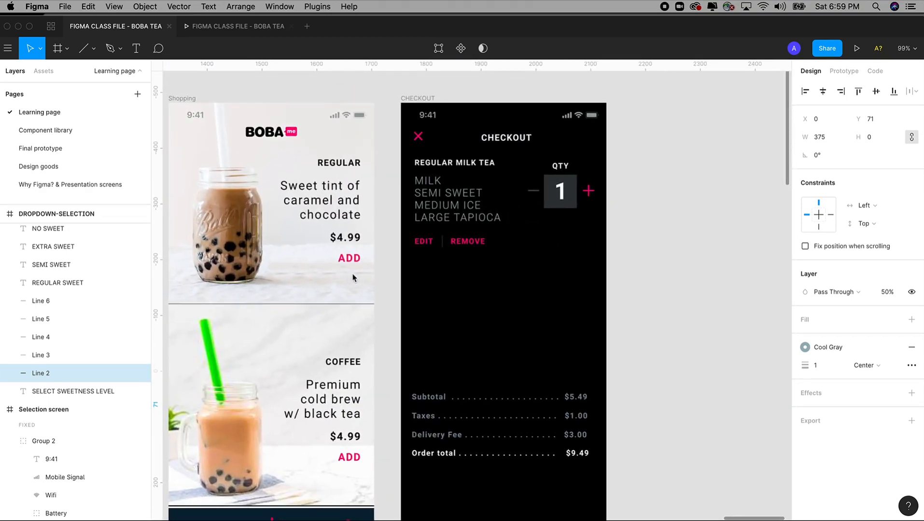
pyautogui.click(423, 98)
pyautogui.press('super+v')
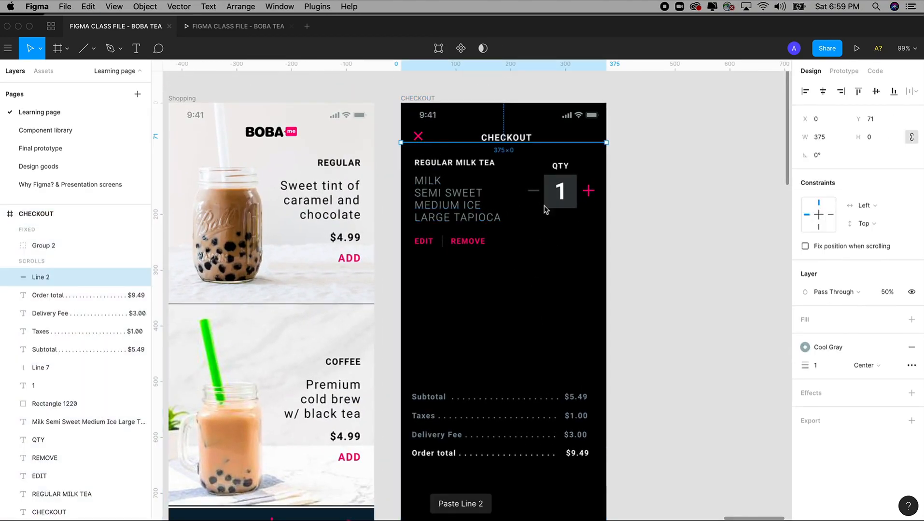
# Step: Drag the divider line down so it sits just below the EDIT and REMOVE row
pyautogui.moveTo(560, 145); pyautogui.dragTo(565, 269)
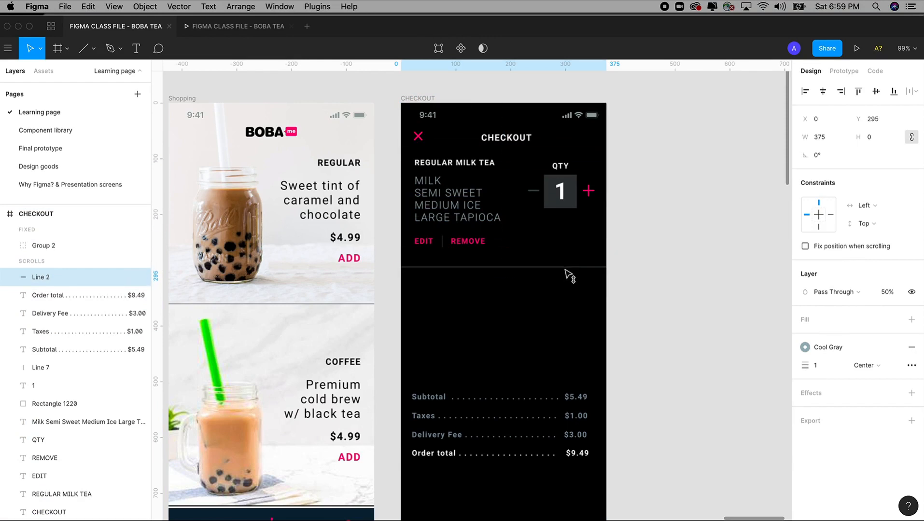
pyautogui.moveTo(631, 381); pyautogui.dragTo(623, 320)
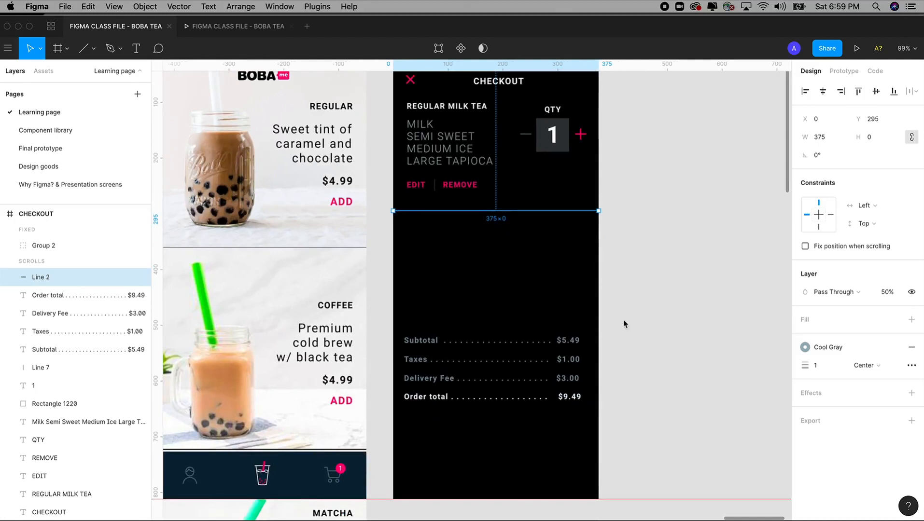
pyautogui.press('-')
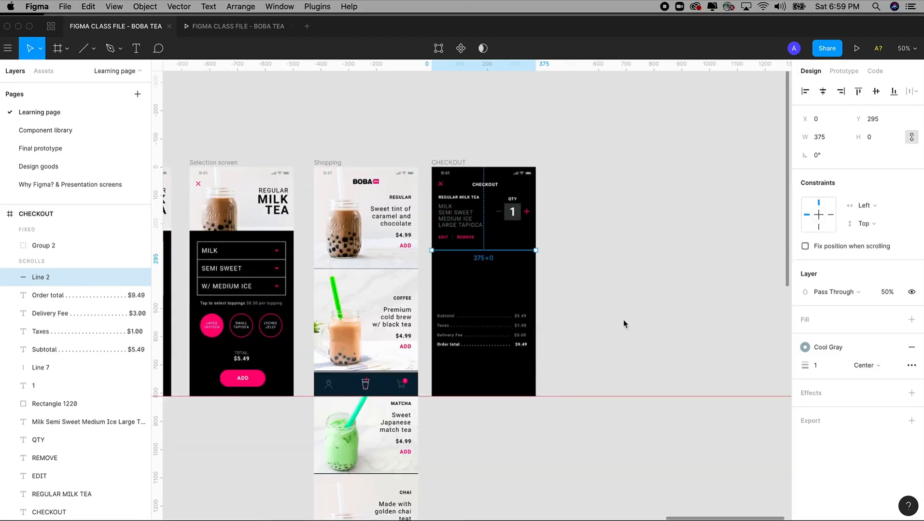
pyautogui.click(622, 319)
pyautogui.moveTo(376, 152); pyautogui.dragTo(636, 459)
pyautogui.moveTo(551, 386); pyautogui.dragTo(594, 386)
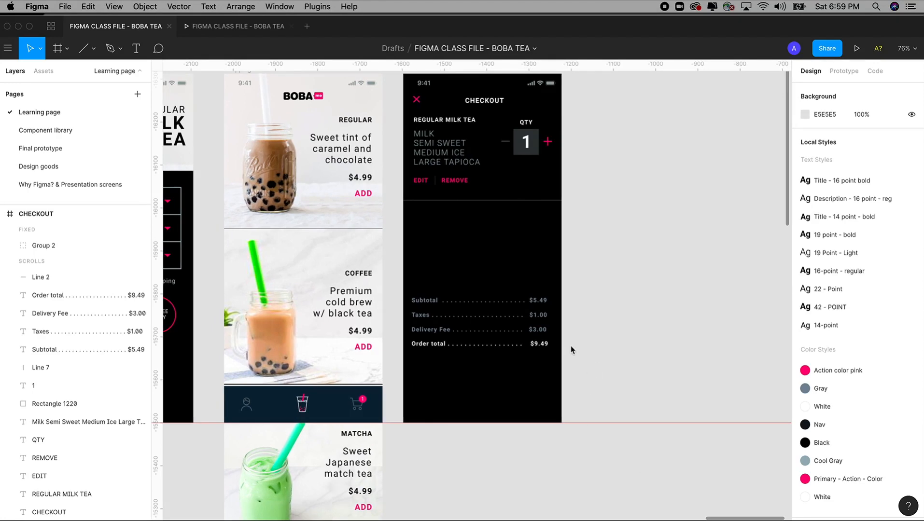
# Step: Select the ADD button on the Selection screen and make a first paste into CHECKOUT
pyautogui.hscroll(-10, 571, 349)
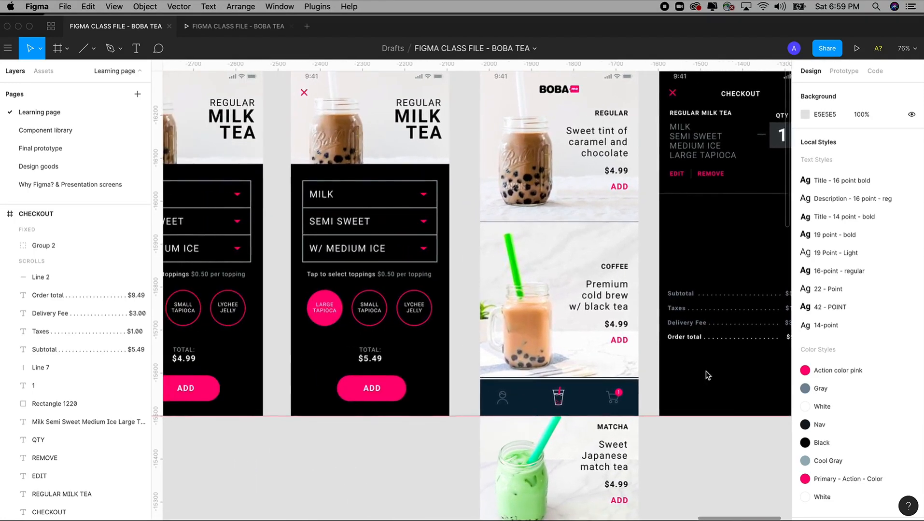
pyautogui.hscroll(-1, 411, 446)
pyautogui.moveTo(418, 447); pyautogui.dragTo(296, 441)
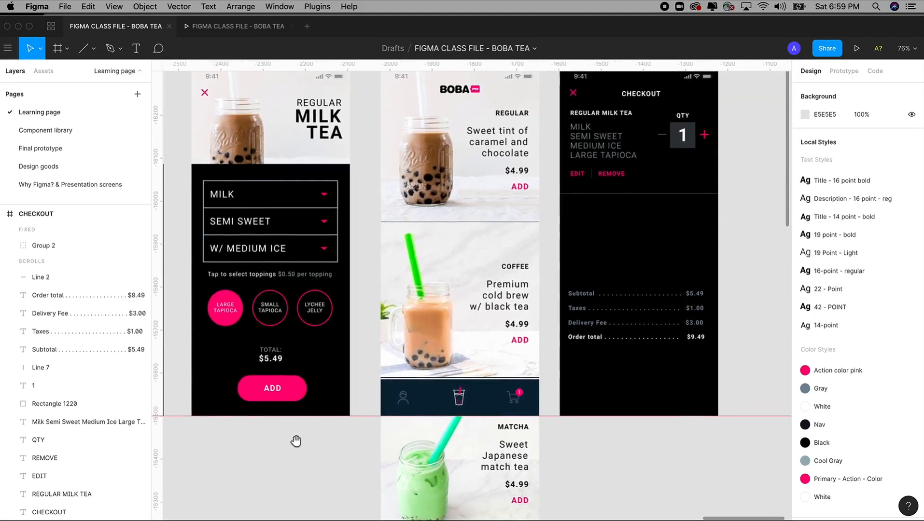
pyautogui.click(270, 391)
pyautogui.hscroll(2, 362, 395)
pyautogui.moveTo(398, 392); pyautogui.dragTo(461, 415)
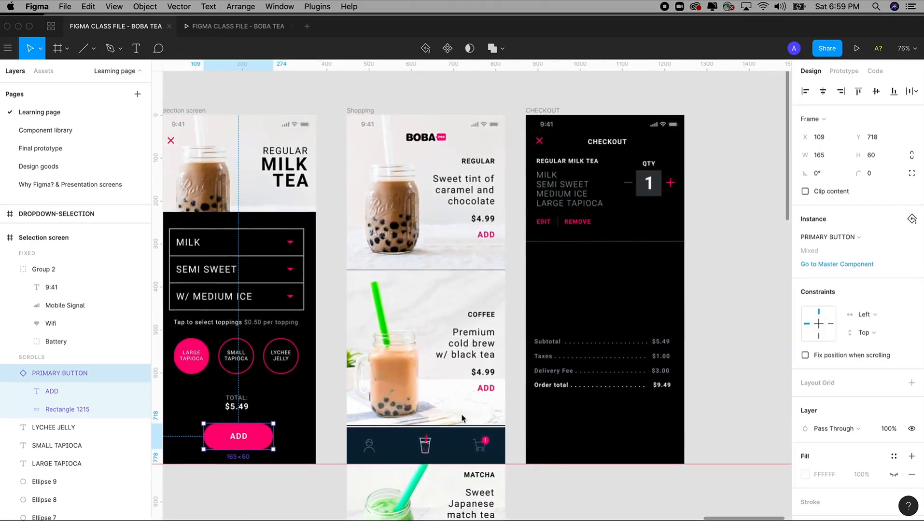
pyautogui.hscroll(2, 462, 418)
pyautogui.scroll(-1, 462, 417)
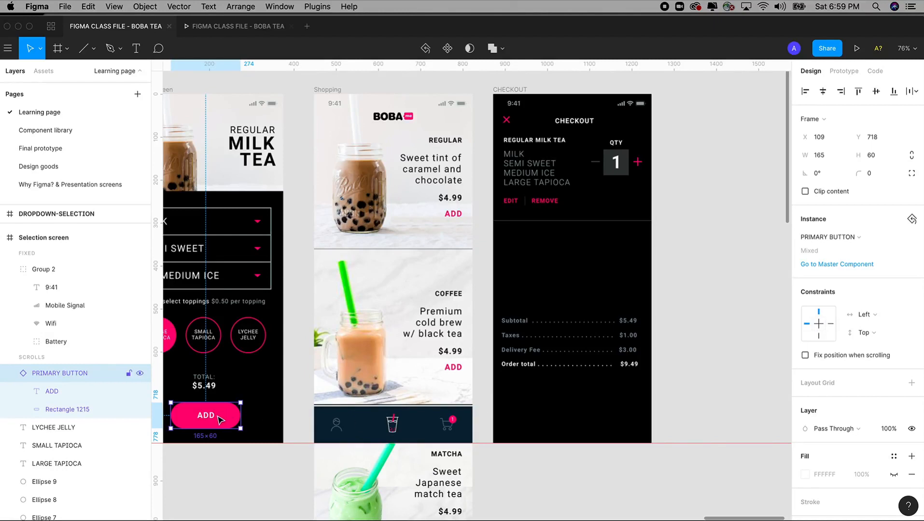
pyautogui.hscroll(2, 219, 420)
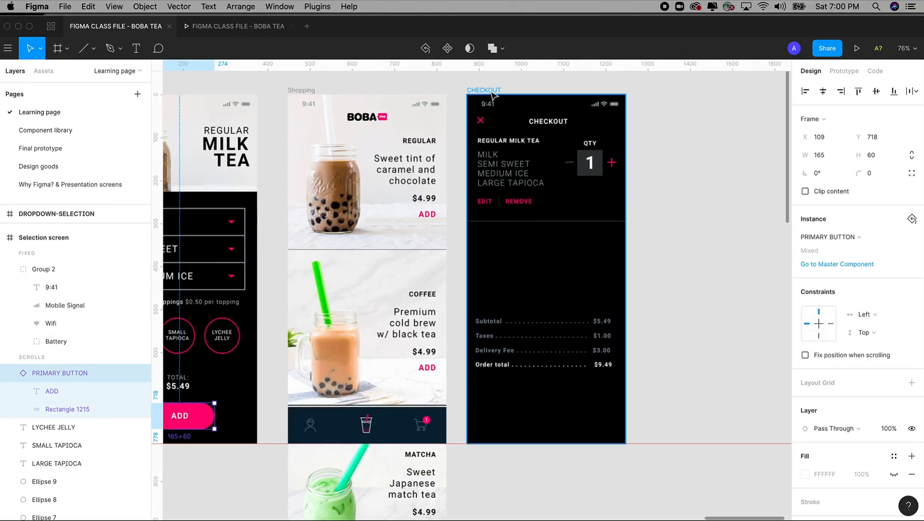
pyautogui.click(490, 91)
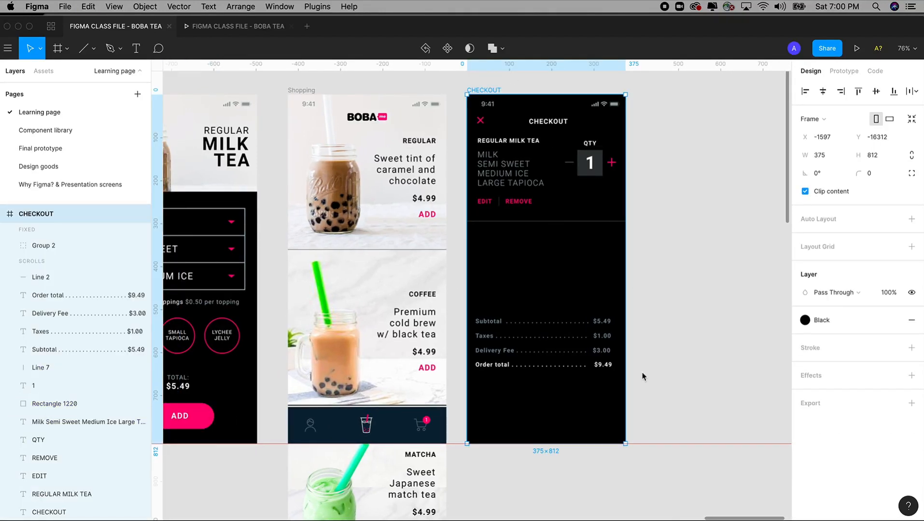
pyautogui.press('super+v')
# Step: Copy the ADD button into CHECKOUT, place it at the lower right and widen it to 146
pyautogui.click(195, 416)
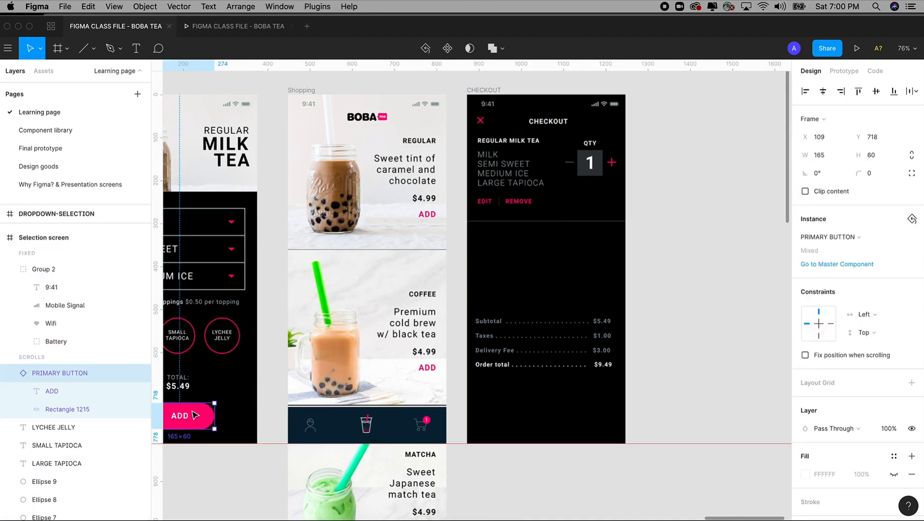
pyautogui.press('super+c')
pyautogui.click(490, 90)
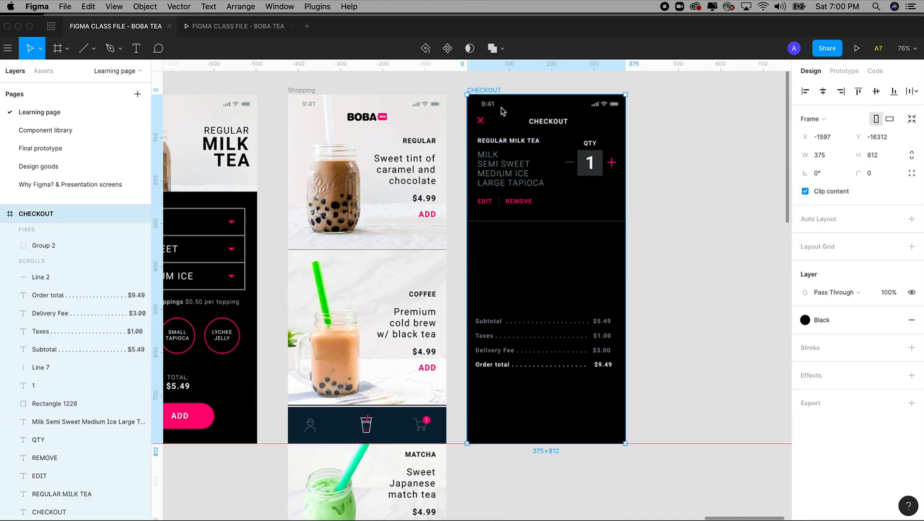
pyautogui.press('super+v')
pyautogui.moveTo(546, 414)
pyautogui.mouseDown()
pyautogui.moveTo(583, 425)
pyautogui.moveTo(555, 415)
pyautogui.mouseUp()
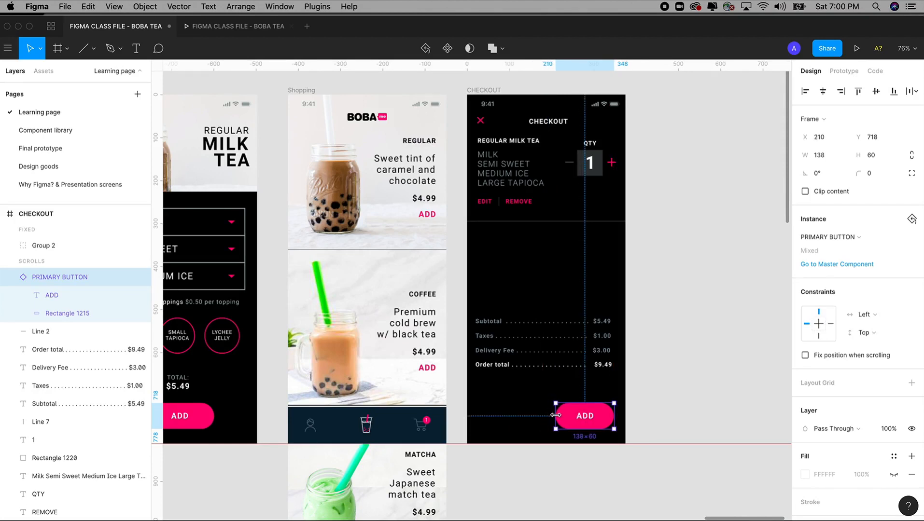
pyautogui.scroll(-2, 654, 363)
pyautogui.scroll(2, 650, 374)
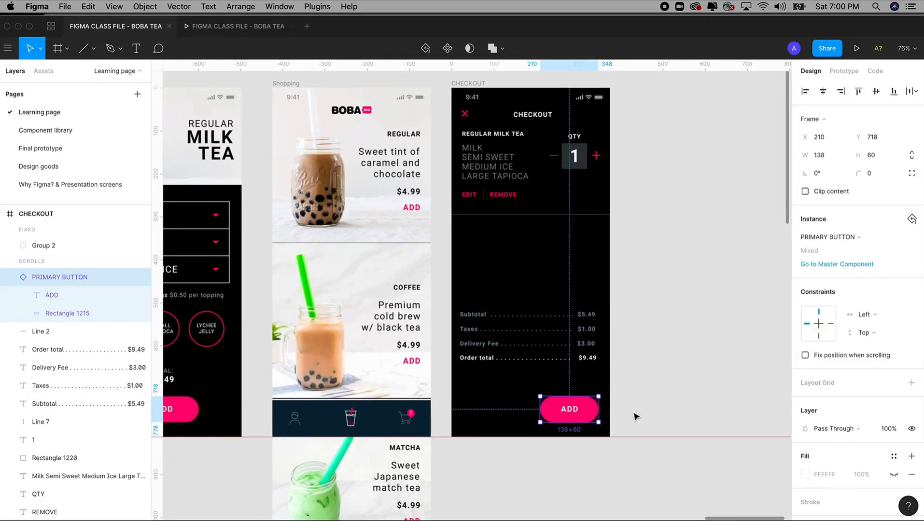
pyautogui.moveTo(540, 409); pyautogui.dragTo(503, 417)
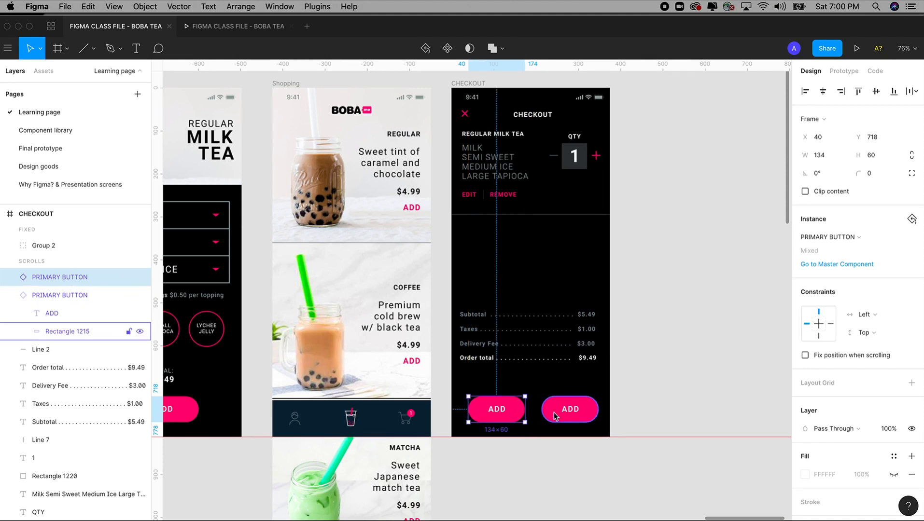
# Step: Alt-drag a duplicate ADD button to the left of the first one
pyautogui.hotkey('ctrl', 'z')
pyautogui.moveTo(566, 416); pyautogui.dragTo(504, 418)
pyautogui.press('super+z')
pyautogui.moveTo(501, 414); pyautogui.dragTo(536, 409)
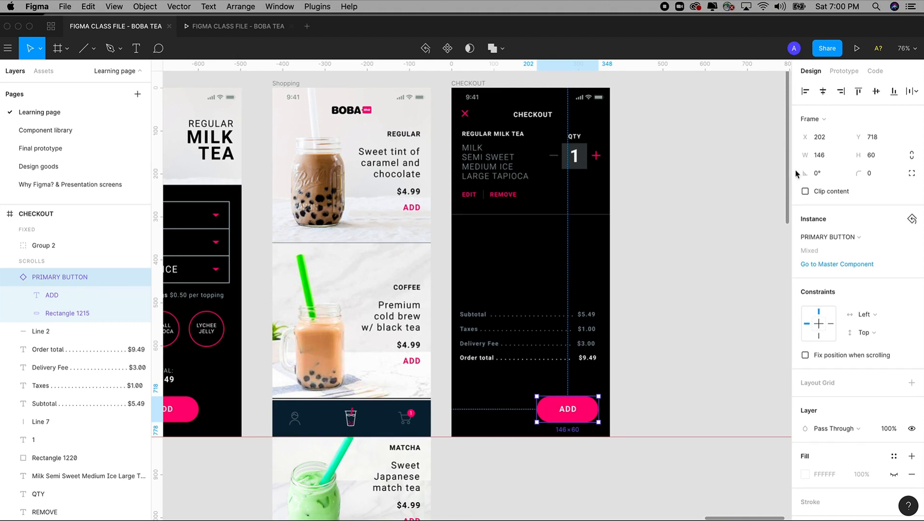
pyautogui.click(722, 321)
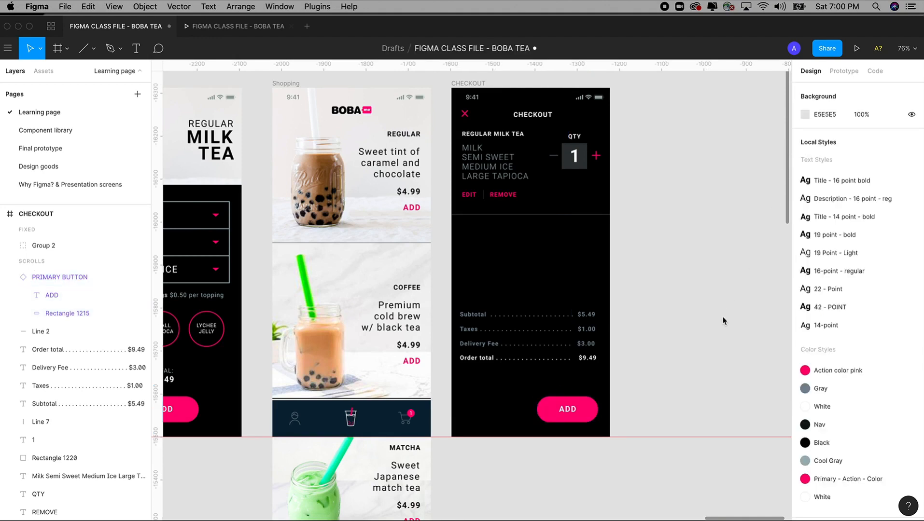
pyautogui.click(579, 411)
pyautogui.moveTo(581, 415); pyautogui.dragTo(510, 416)
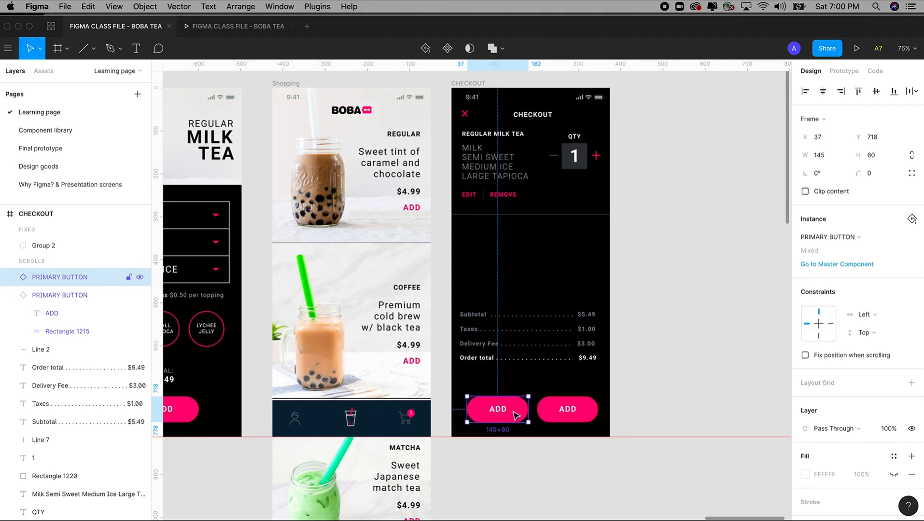
# Step: Zoom in on the two ADD buttons and select the left one
pyautogui.press('z')
pyautogui.moveTo(408, 241); pyautogui.dragTo(701, 513)
pyautogui.press('space')
pyautogui.moveTo(646, 434); pyautogui.dragTo(687, 519)
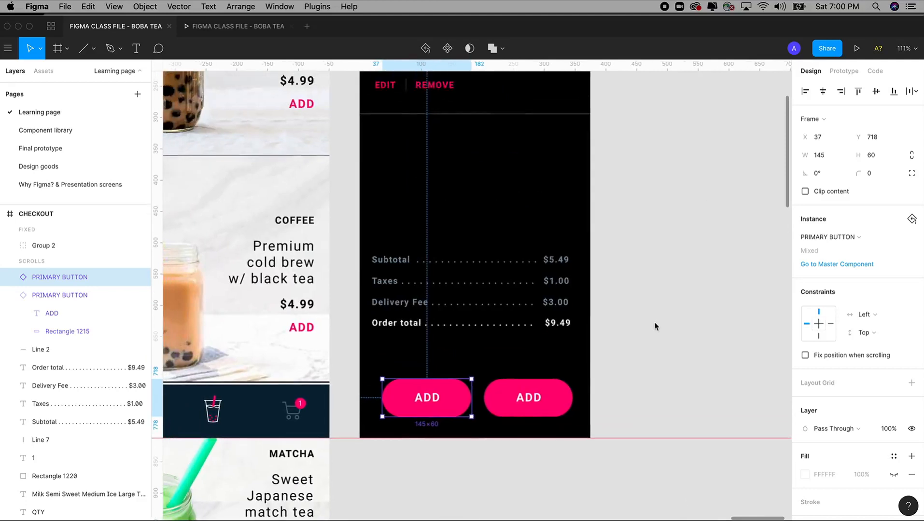
pyautogui.press('space')
pyautogui.moveTo(441, 388); pyautogui.dragTo(457, 410)
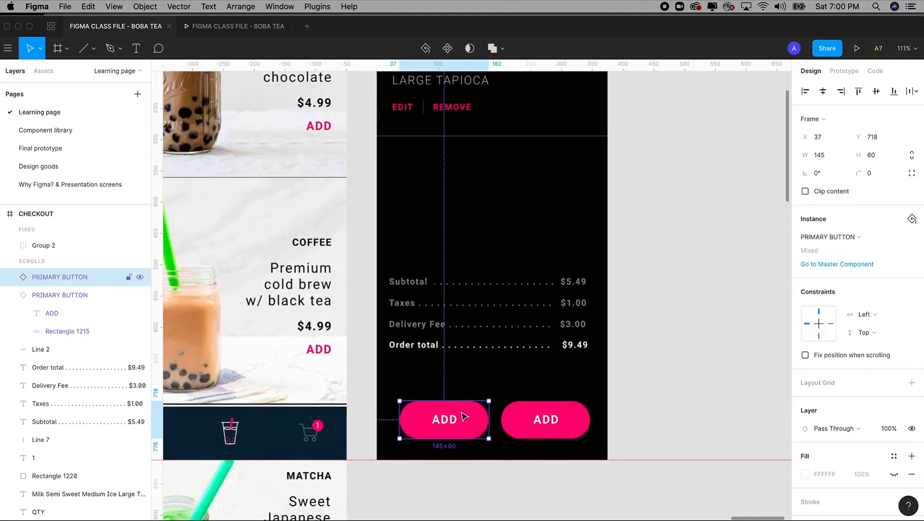
pyautogui.rightClick(468, 418)
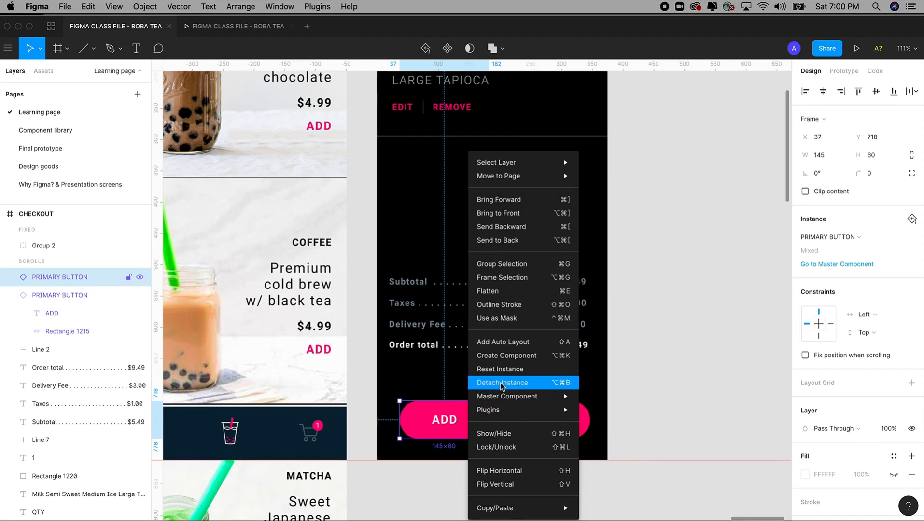
pyautogui.click(733, 375)
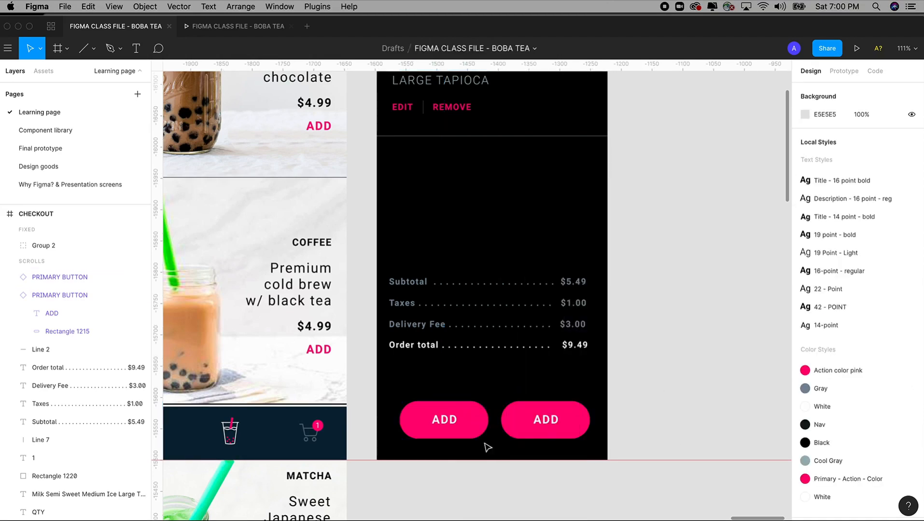
pyautogui.click(445, 418)
# Step: Detach the left ADD button from its PRIMARY BUTTON component, undo, then redo with Cmd+Alt+B
pyautogui.rightClick(456, 418)
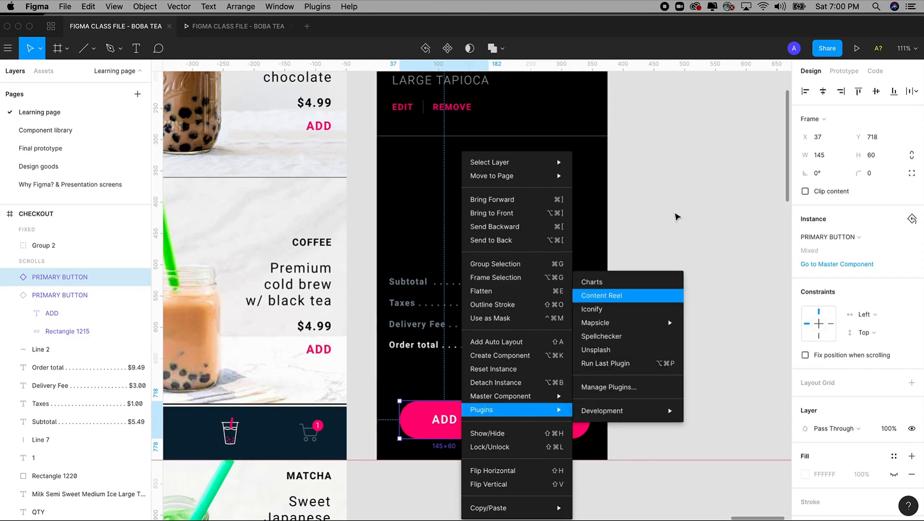
pyautogui.click(630, 322)
pyautogui.click(436, 433)
pyautogui.rightClick(457, 419)
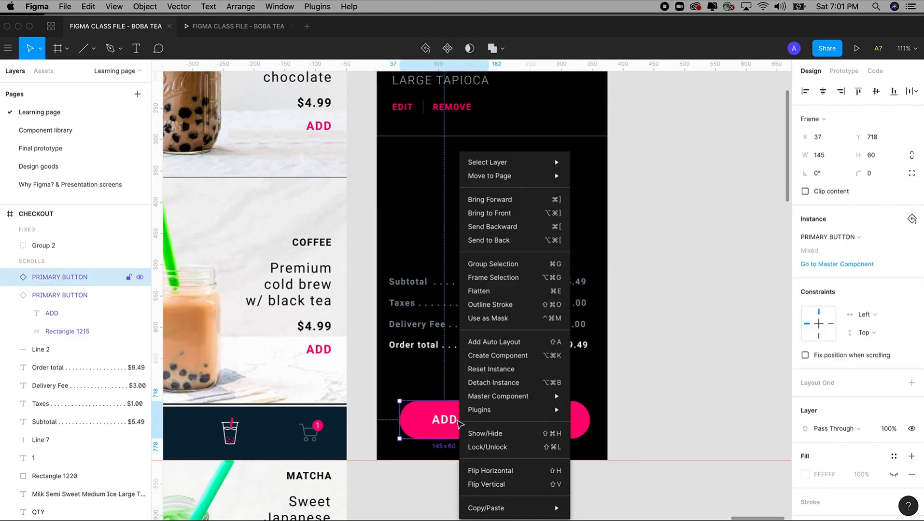
pyautogui.click(498, 387)
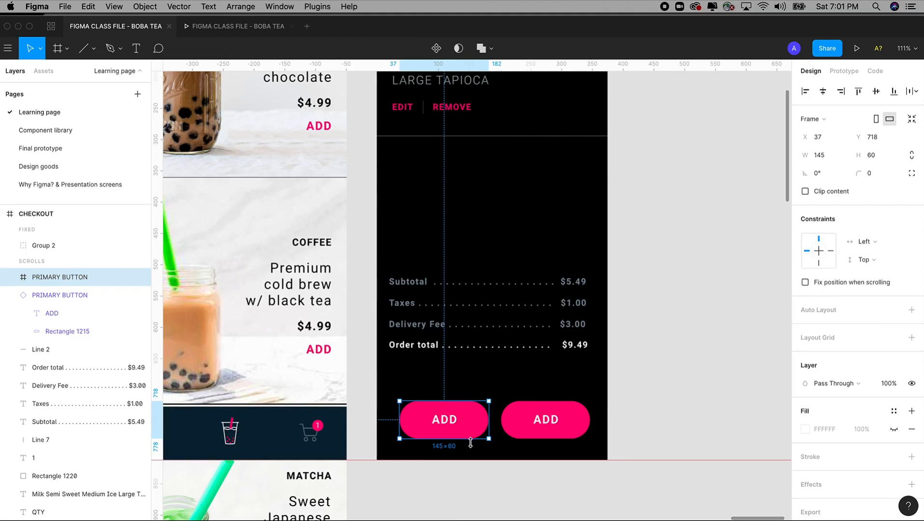
pyautogui.scroll(5, 532, 478)
pyautogui.press('super+z')
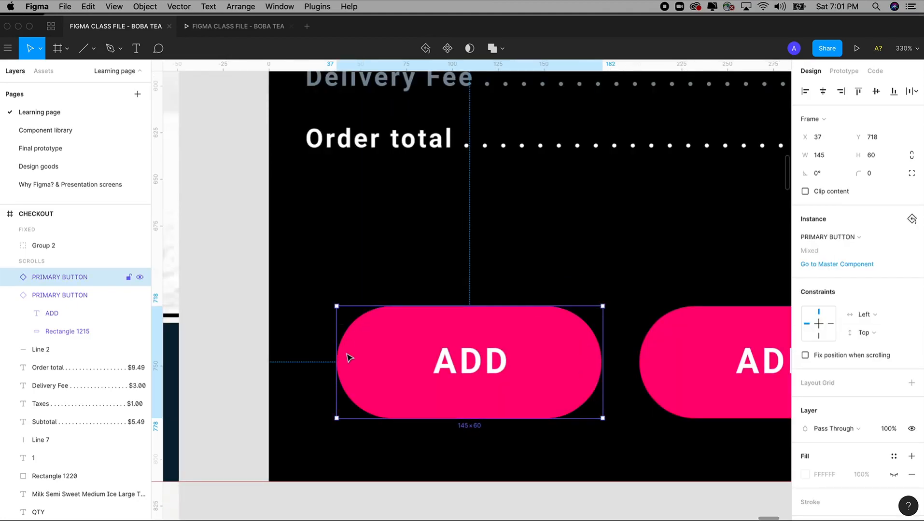
pyautogui.press('super+alt+b')
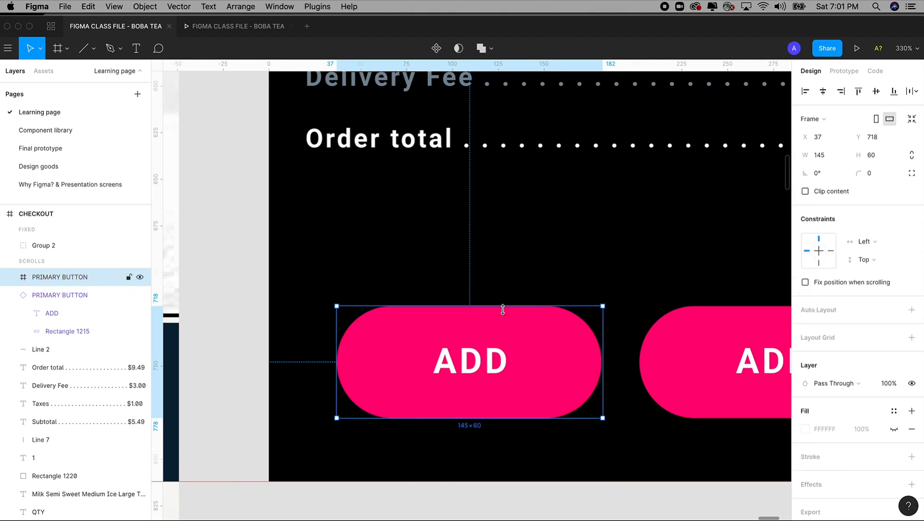
pyautogui.scroll(-5, 531, 312)
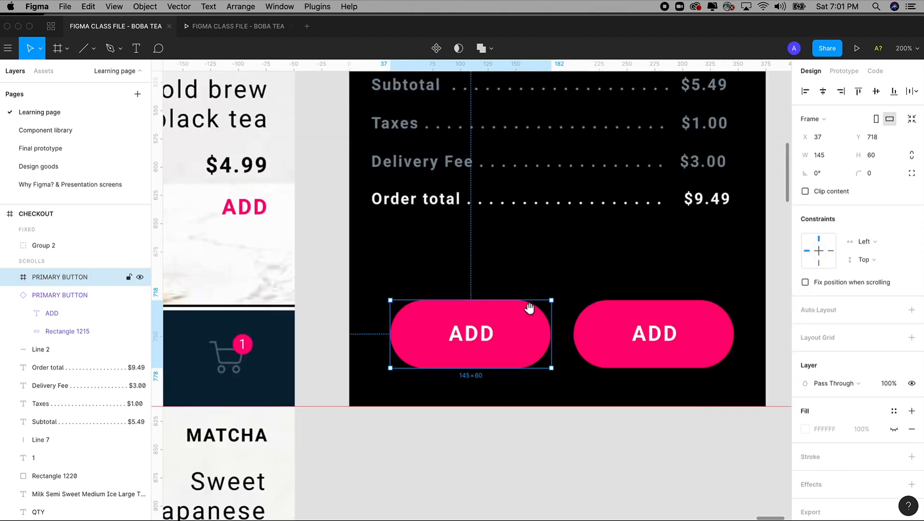
pyautogui.hscroll(2, 527, 309)
# Step: Change the right button's label to NEXT and the left button's label to CANCEL
pyautogui.click(497, 437)
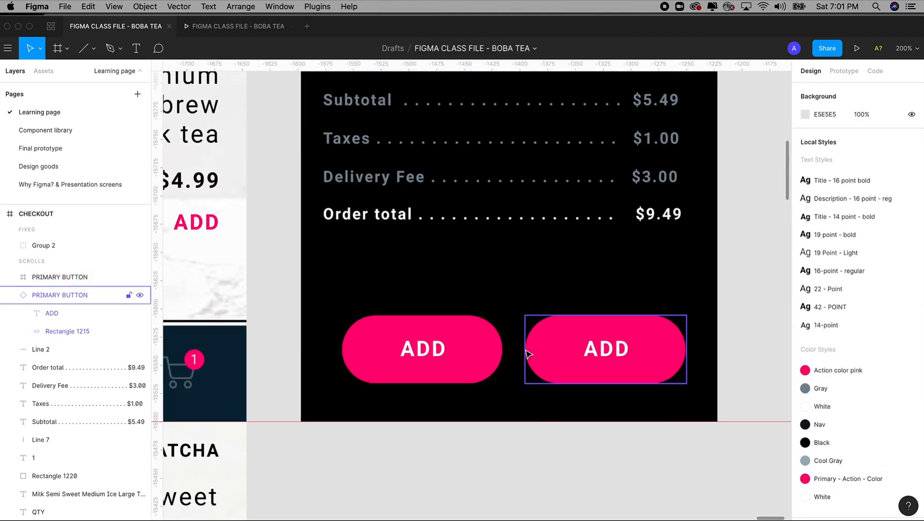
pyautogui.doubleClick(606, 349)
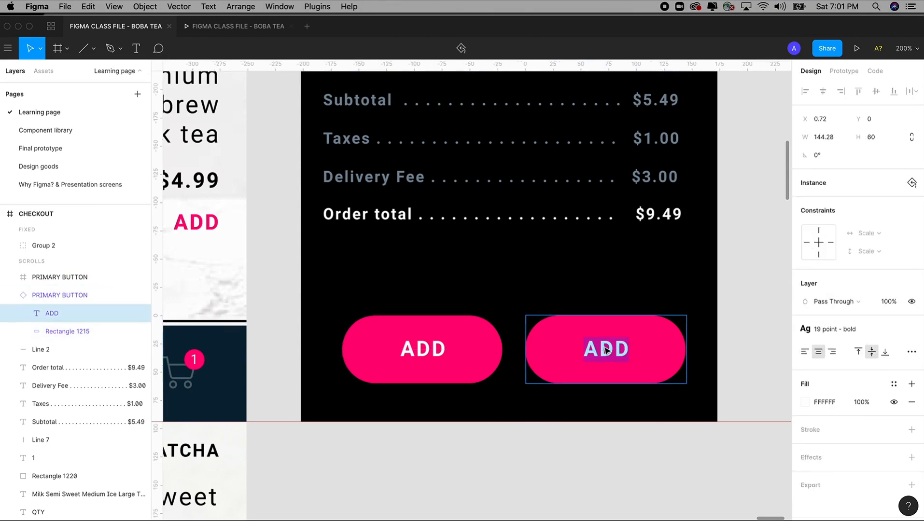
pyautogui.write('NE')
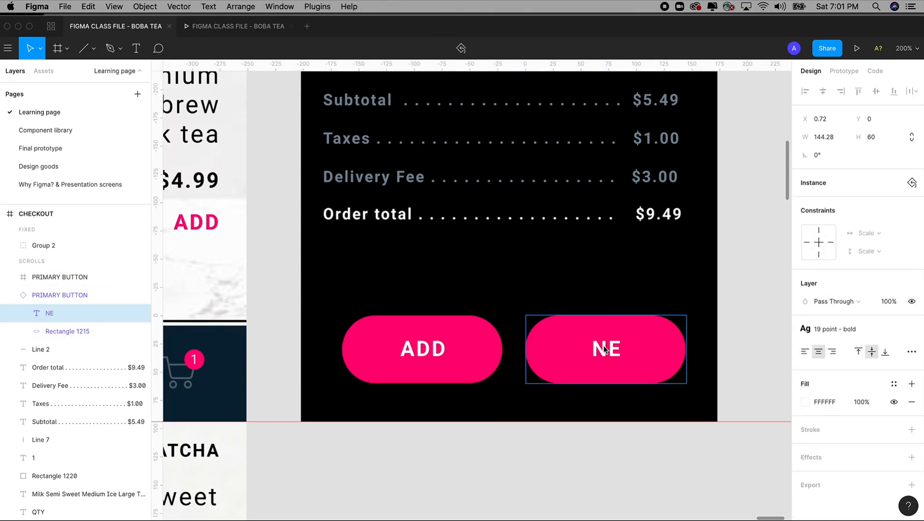
pyautogui.write('XT')
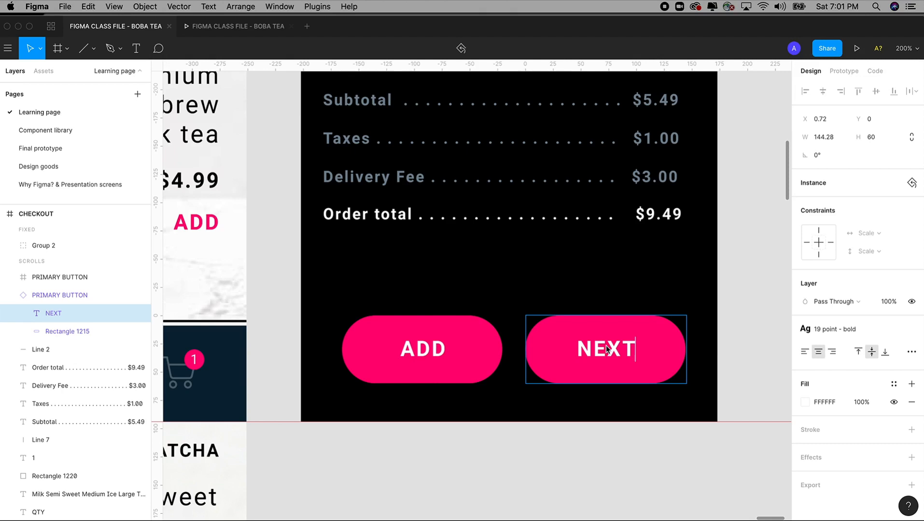
pyautogui.doubleClick(417, 350)
pyautogui.write('CA')
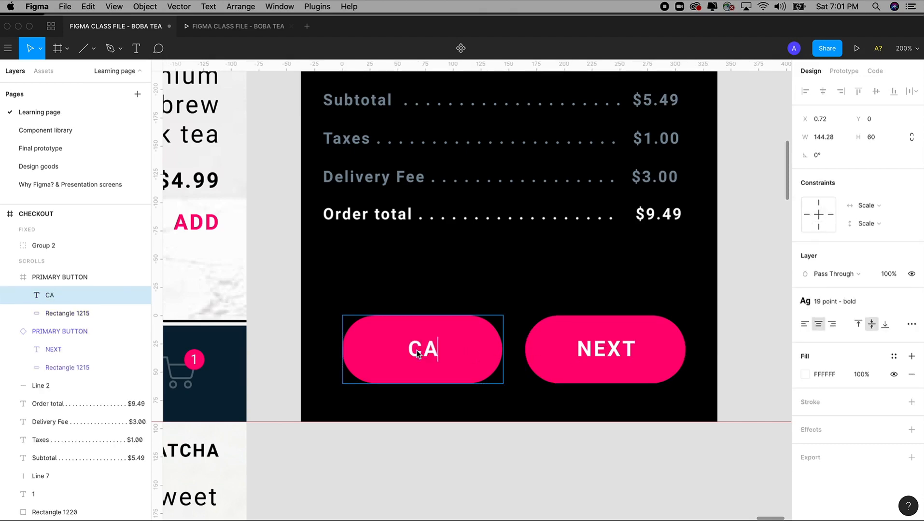
pyautogui.write('NCEL')
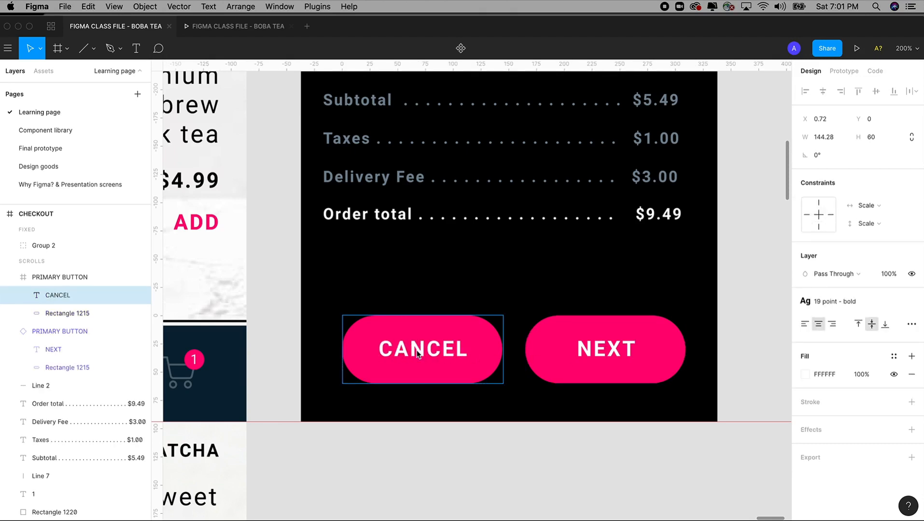
pyautogui.press('Escape')
pyautogui.click(470, 467)
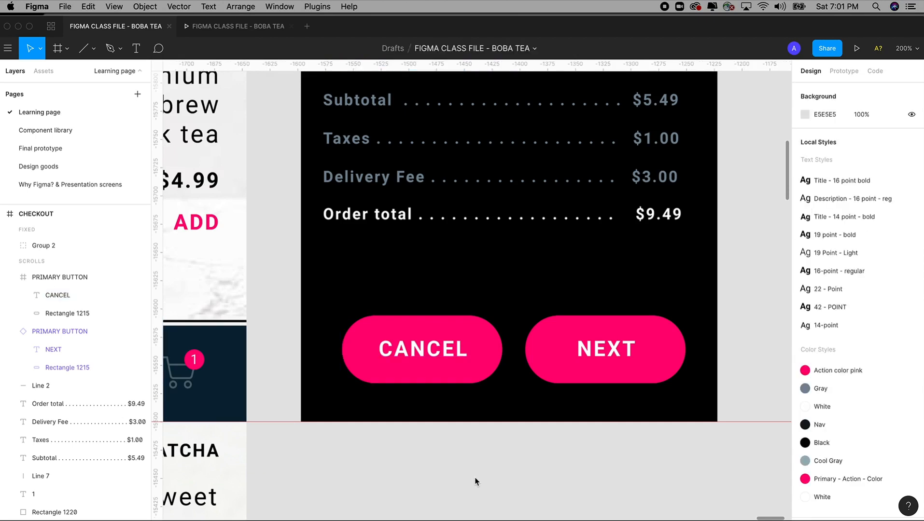
pyautogui.click(471, 328)
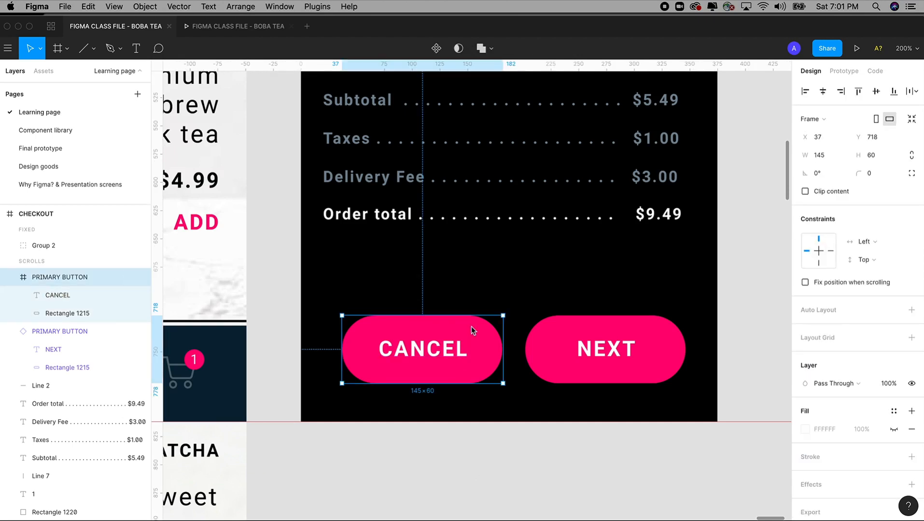
# Step: Remove the CANCEL background's fill and give it a 2 px Primary - Action - Color stroke
pyautogui.doubleClick(439, 332)
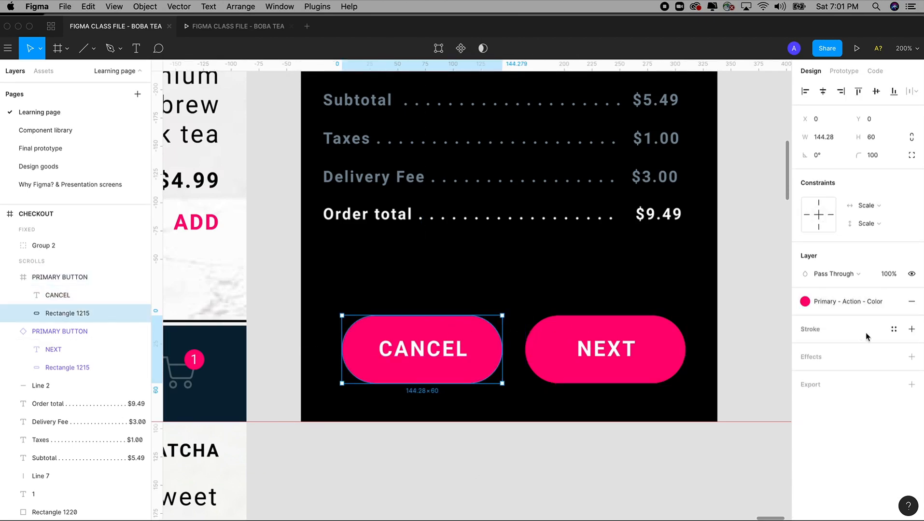
pyautogui.click(911, 302)
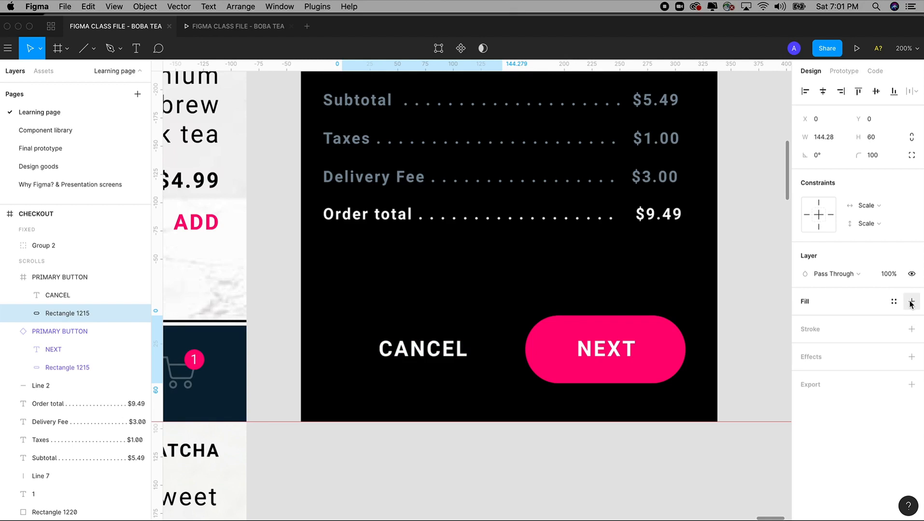
pyautogui.click(910, 302)
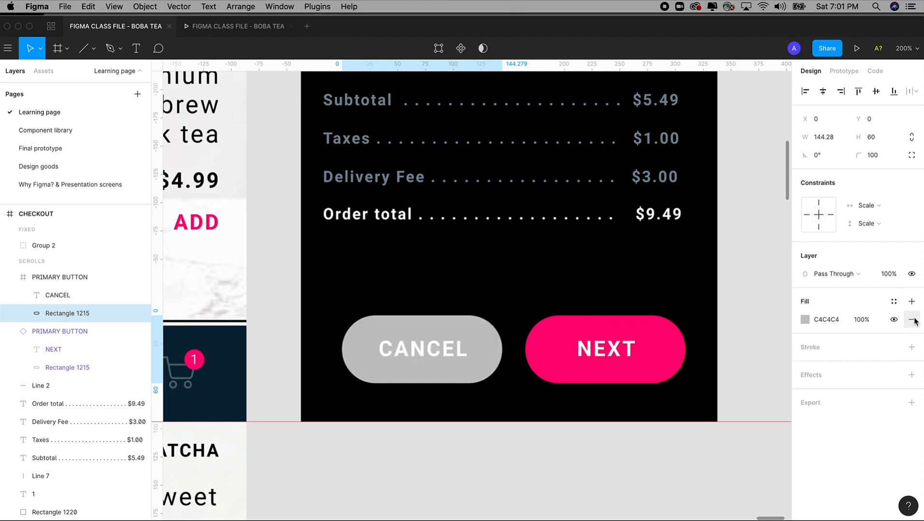
pyautogui.click(912, 320)
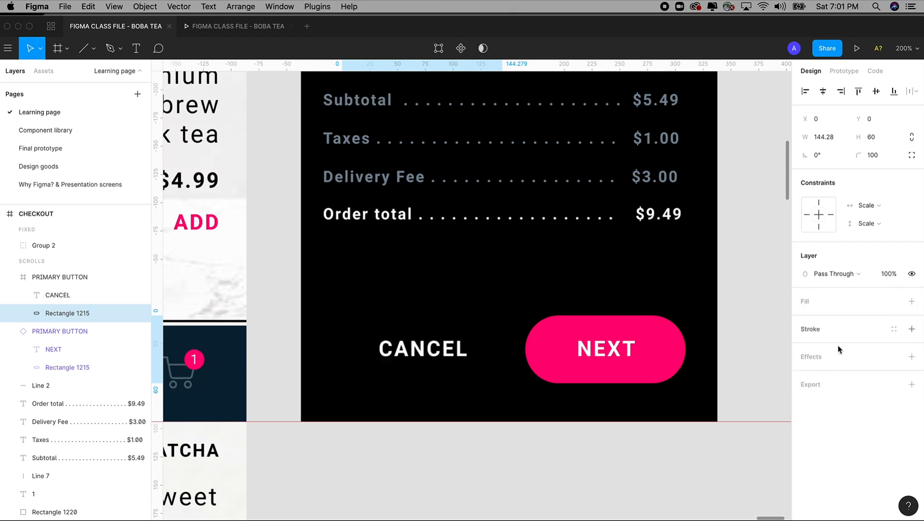
pyautogui.click(909, 330)
pyautogui.click(893, 329)
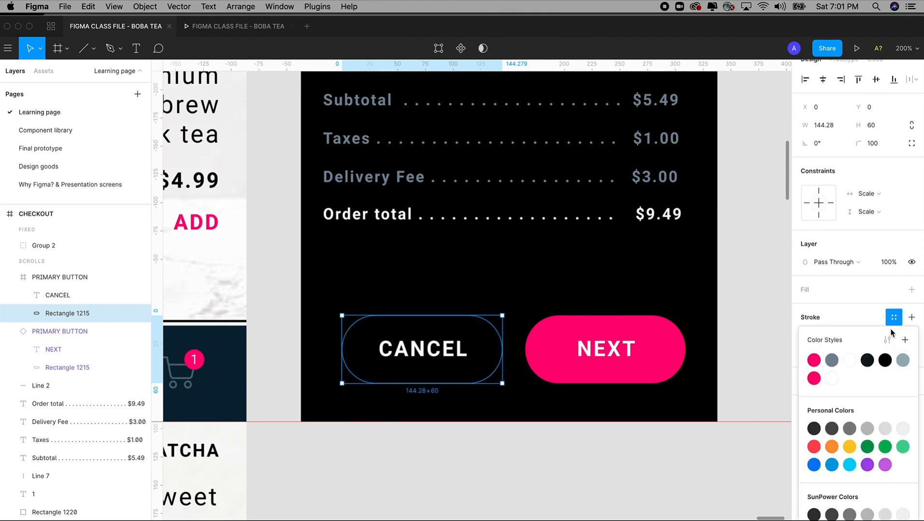
pyautogui.click(813, 378)
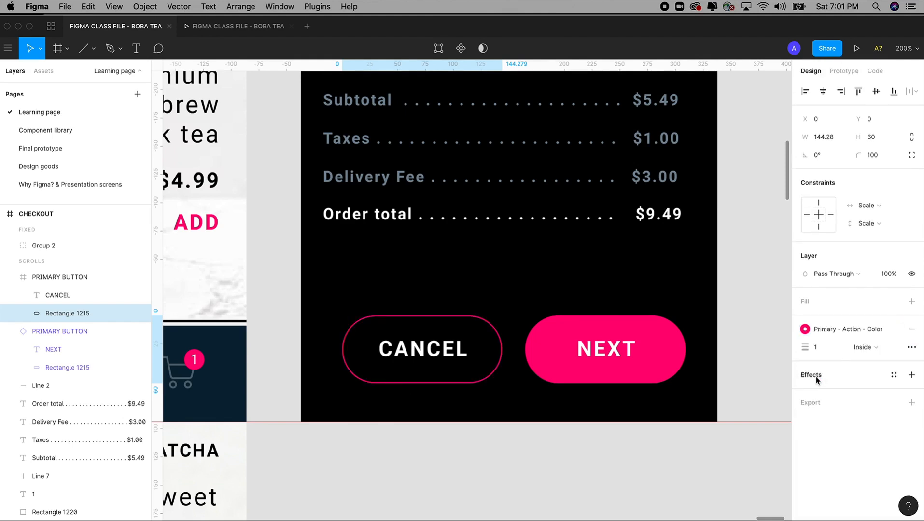
pyautogui.click(819, 348)
pyautogui.press('Up')
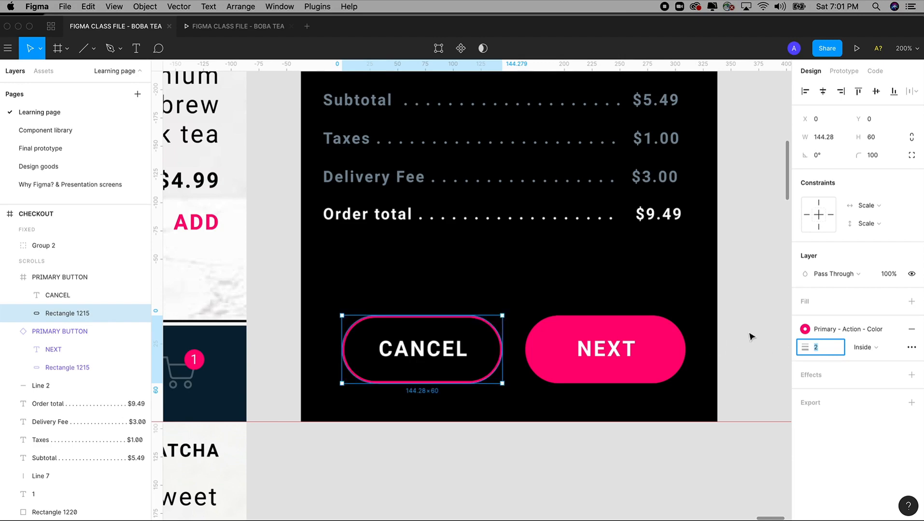
# Step: Nudge both the NEXT and CANCEL buttons slightly to the left
pyautogui.click(646, 358)
pyautogui.keyDown('shift'); pyautogui.click(451, 351); pyautogui.keyUp('shift')
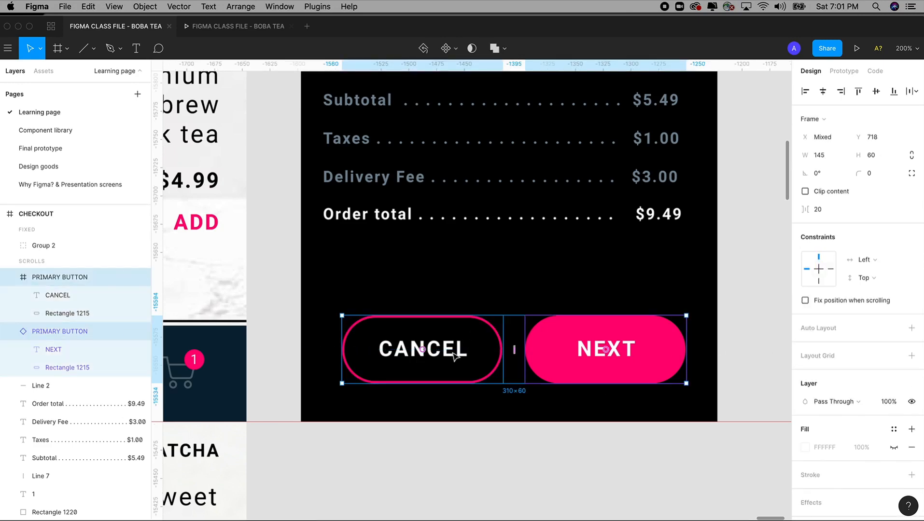
pyautogui.moveTo(455, 356); pyautogui.dragTo(453, 355)
pyautogui.press('Left')
pyautogui.press('Left')
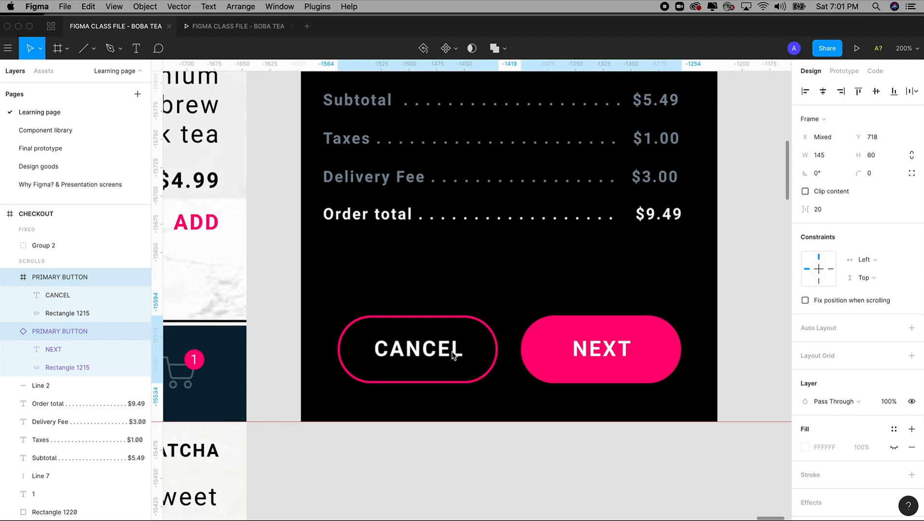
pyautogui.hotkey('shift', '0')
pyautogui.click(457, 360)
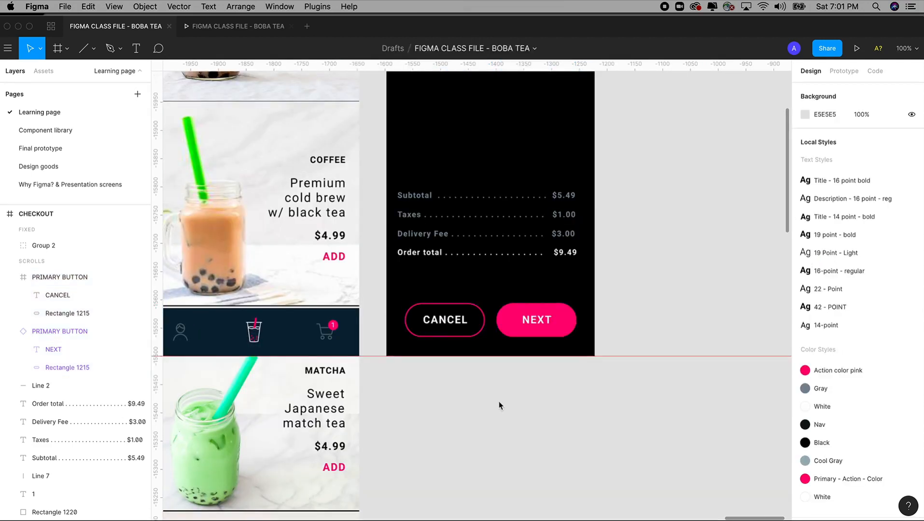
# Step: Paste the outlined CANCEL button onto the Component library page beneath the DROPDOWN BUTTON
pyautogui.scroll(3, 497, 405)
pyautogui.hscroll(-2, 550, 420)
pyautogui.scroll(-1, 550, 419)
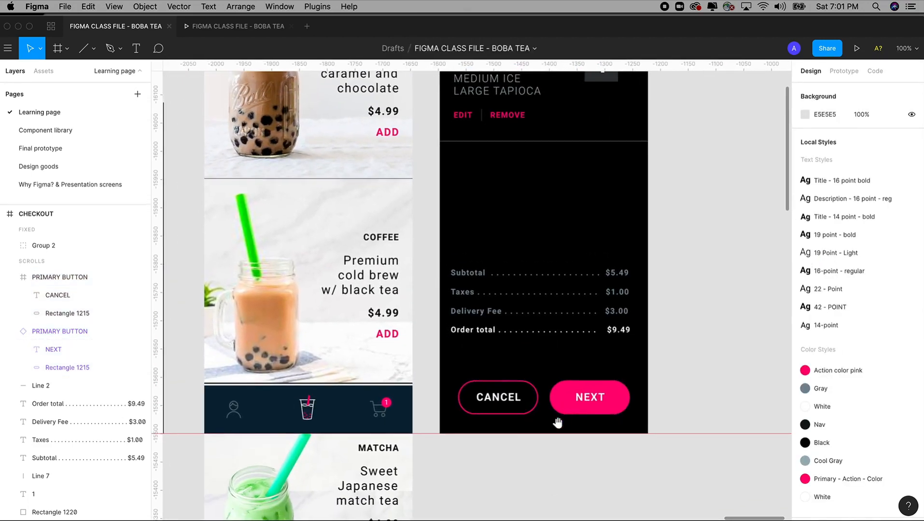
pyautogui.click(500, 410)
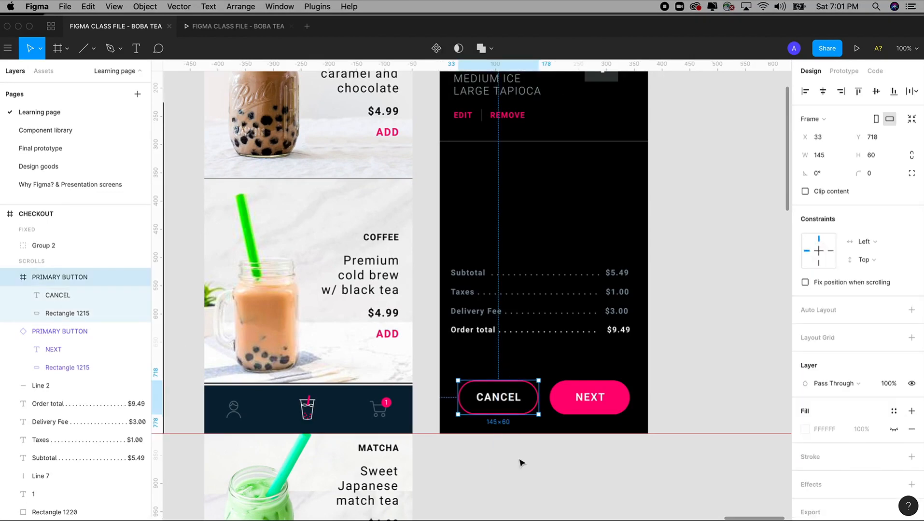
pyautogui.click(53, 130)
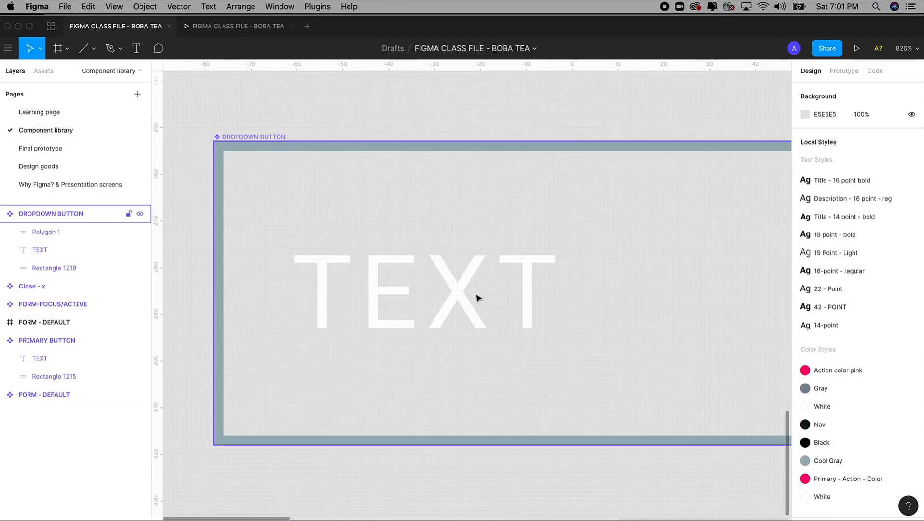
pyautogui.hotkey('shift', '0')
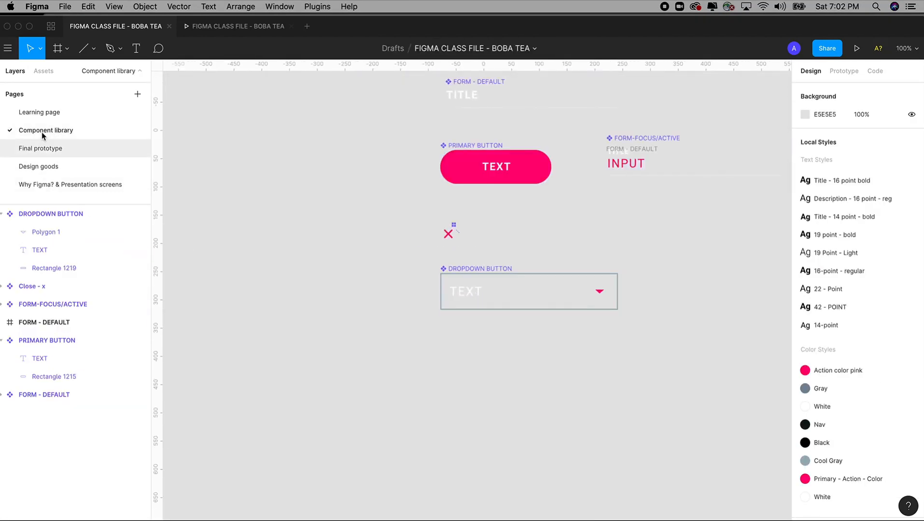
pyautogui.click(48, 114)
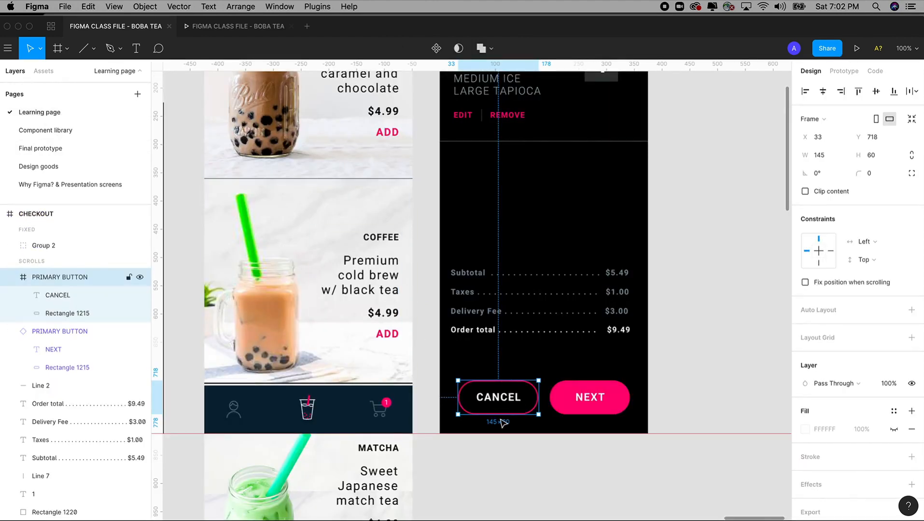
pyautogui.click(50, 132)
pyautogui.hscroll(5, 495, 324)
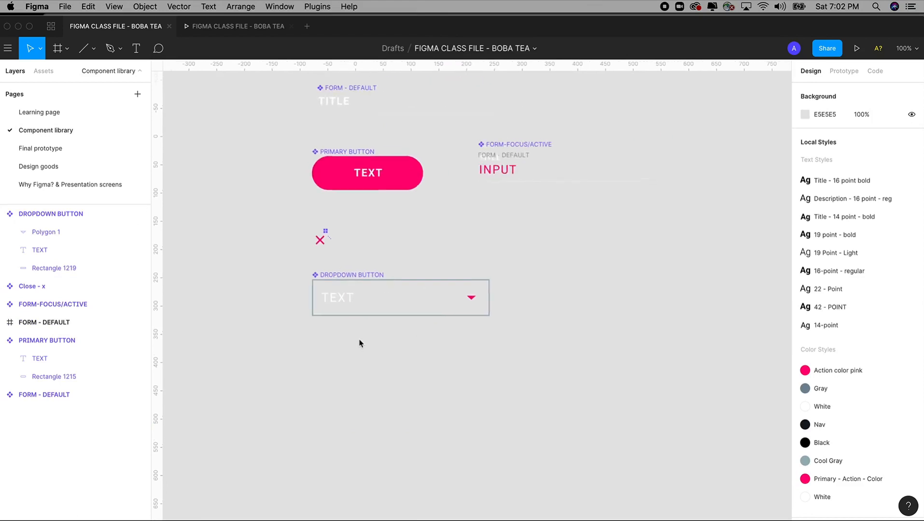
pyautogui.hscroll(-2, 361, 343)
pyautogui.moveTo(270, 134); pyautogui.dragTo(606, 406)
pyautogui.scroll(-3, 487, 371)
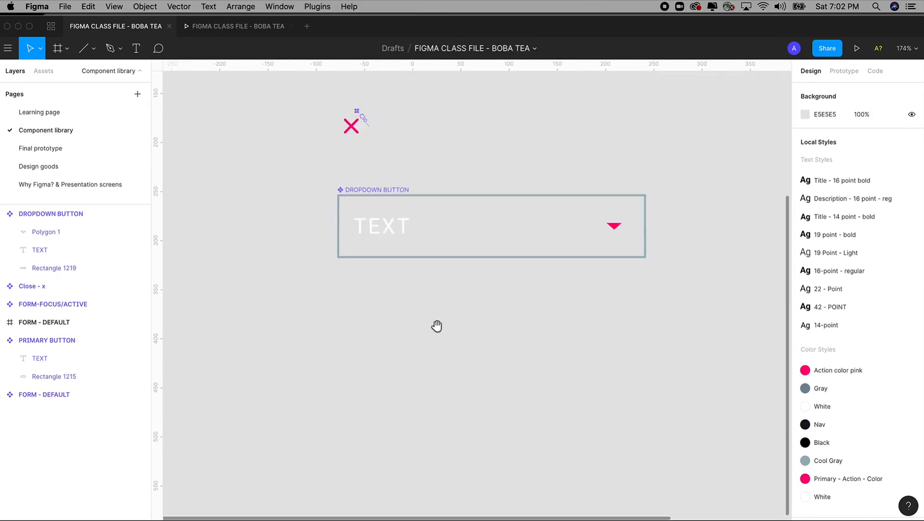
pyautogui.press('super+v')
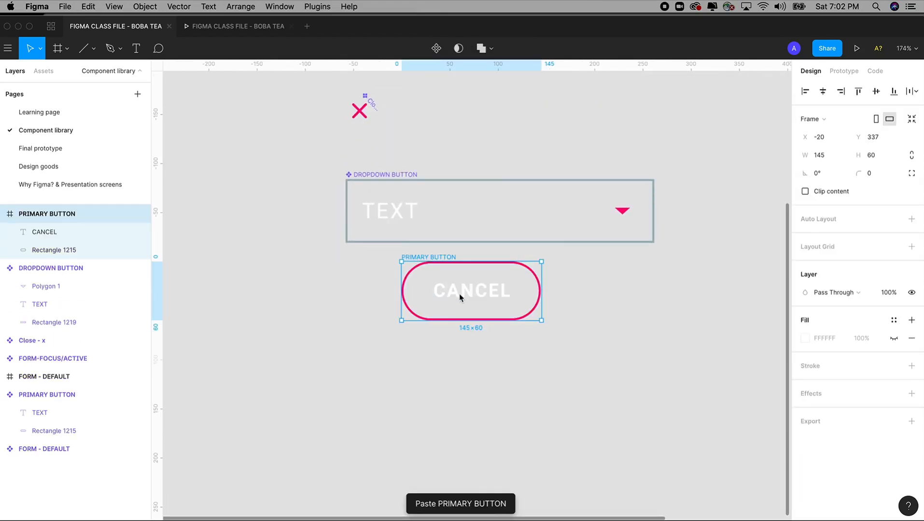
# Step: Place the pasted button below the dropdown and turn its PRIMARY BUTTON frame into a component
pyautogui.moveTo(404, 333); pyautogui.dragTo(411, 344)
pyautogui.click(517, 355)
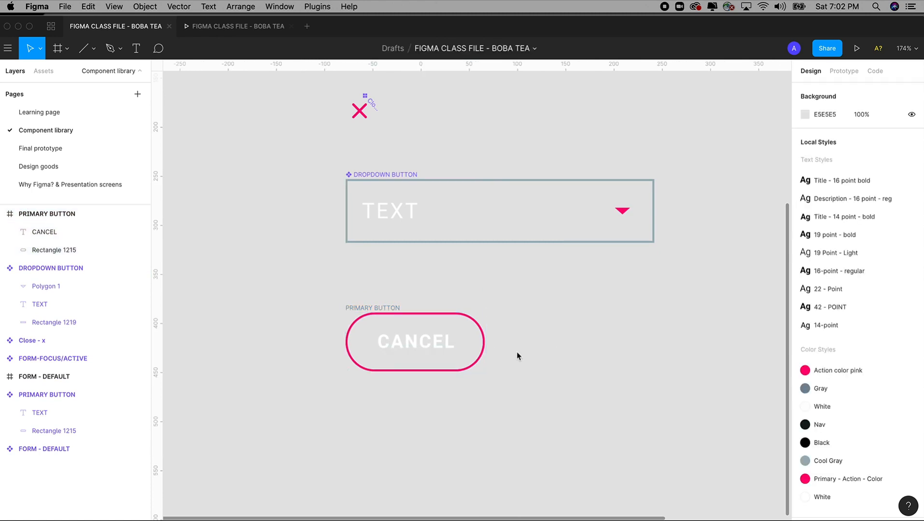
pyautogui.moveTo(309, 243); pyautogui.dragTo(575, 461)
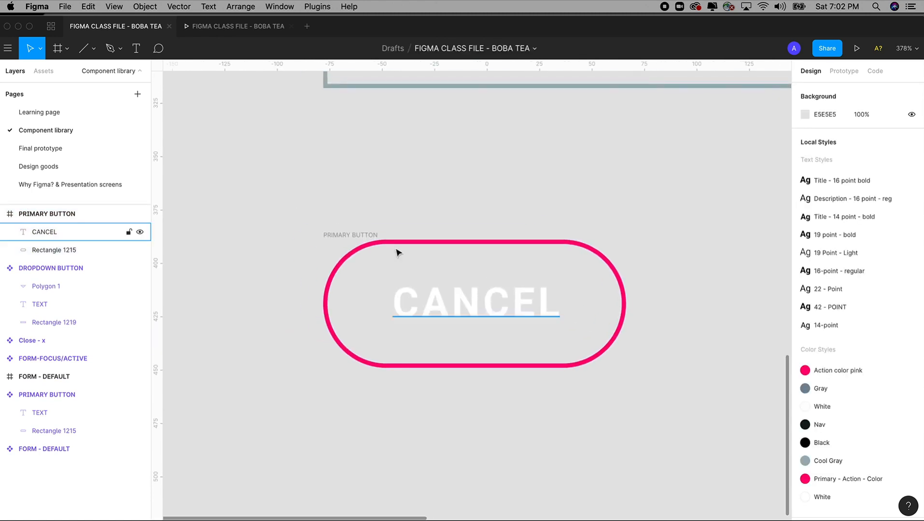
pyautogui.moveTo(303, 197); pyautogui.dragTo(668, 450)
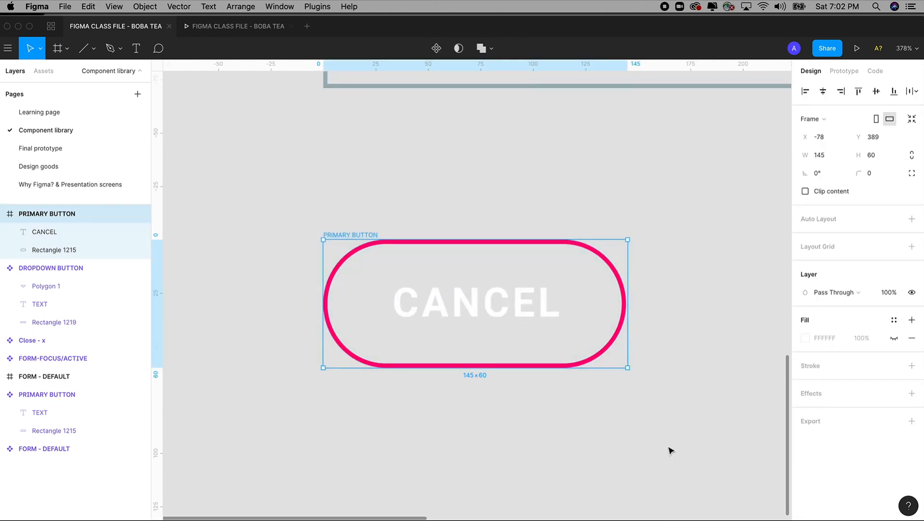
pyautogui.click(436, 49)
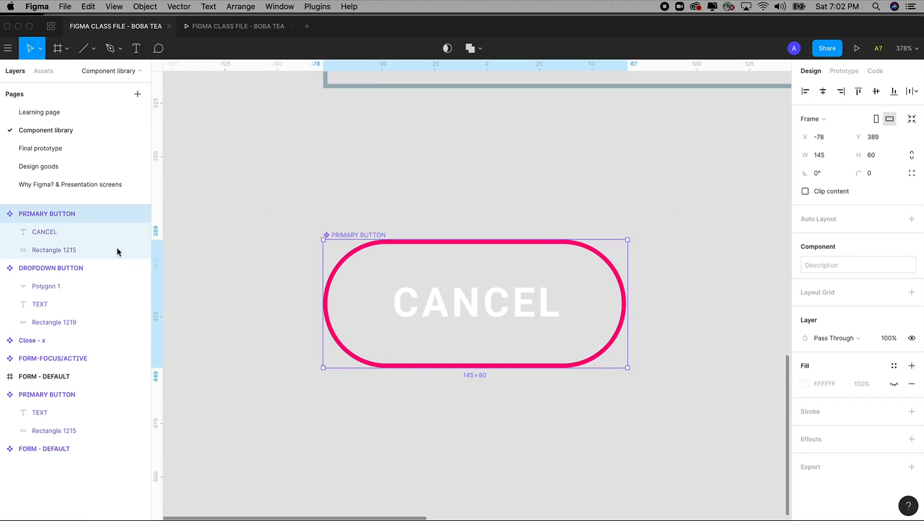
# Step: Rename the component SECONDARY BUTTON, set its label to TEXT, and return to the Learning page
pyautogui.doubleClick(47, 214)
pyautogui.click(48, 214)
pyautogui.moveTo(48, 214); pyautogui.dragTo(5, 216)
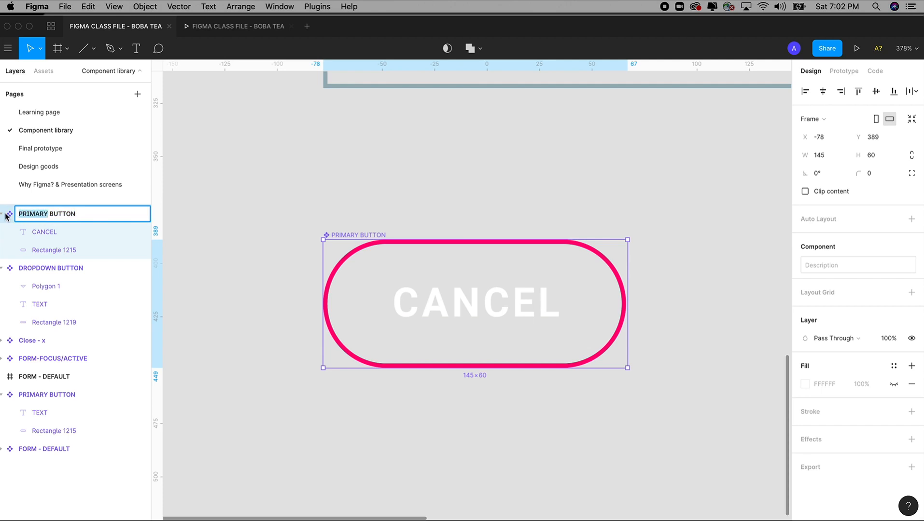
pyautogui.press('BackSpace')
pyautogui.write('SECONDARY')
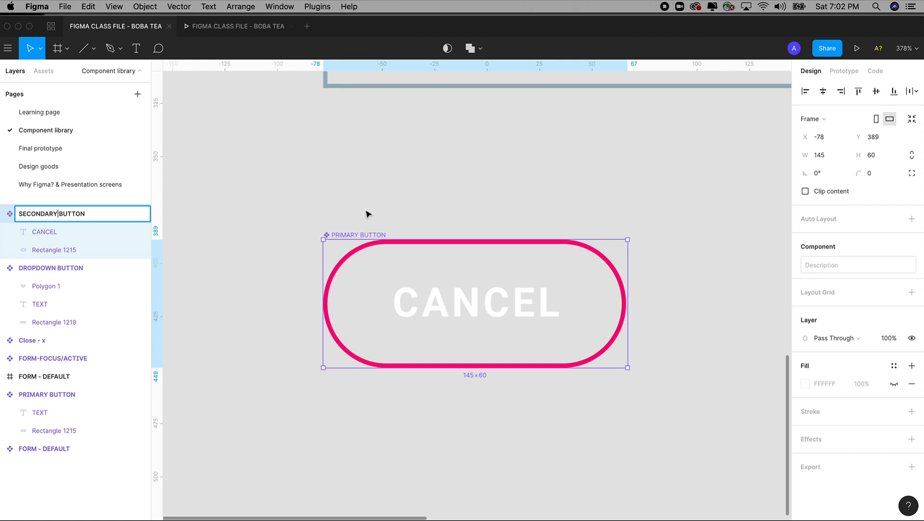
pyautogui.click(456, 312)
pyautogui.doubleClick(454, 309)
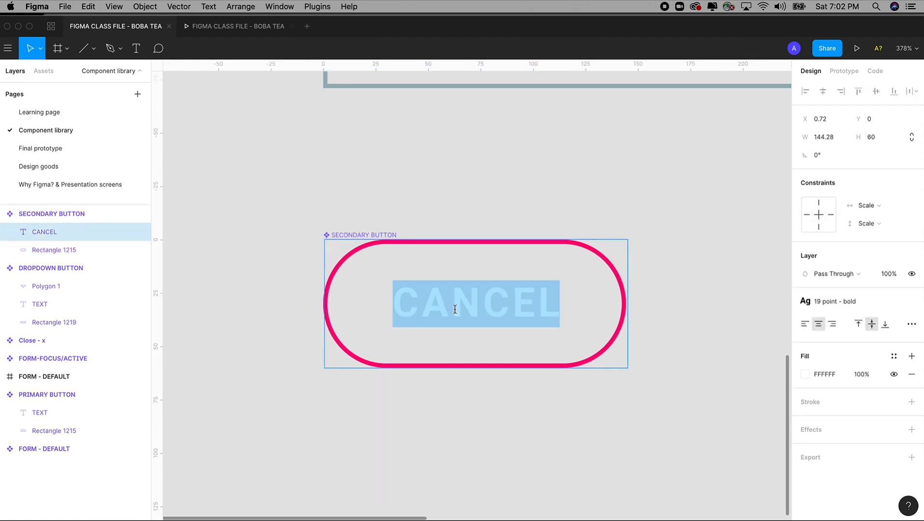
pyautogui.write('TEXT')
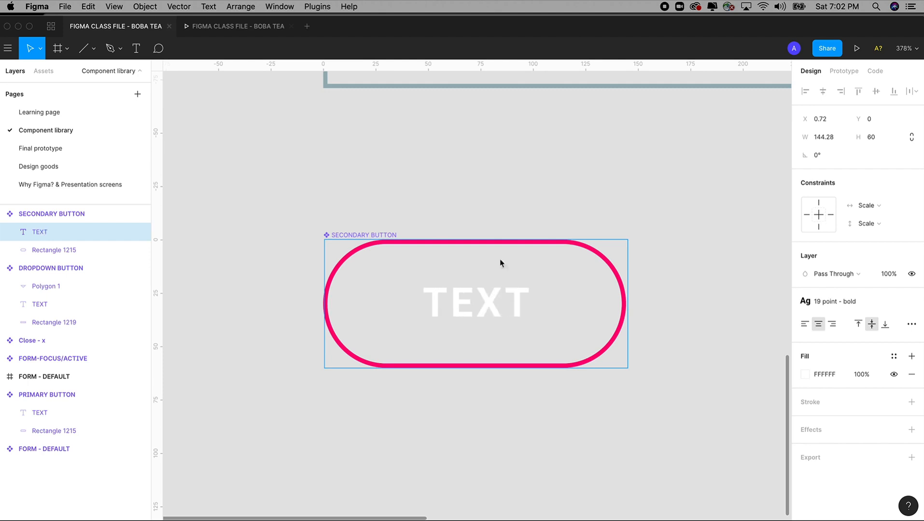
pyautogui.press('Escape')
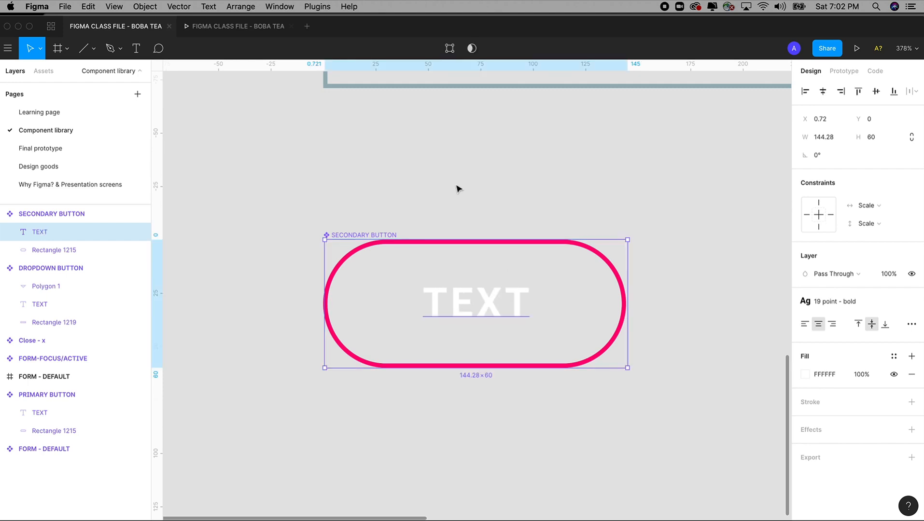
pyautogui.press('Escape')
pyautogui.click(30, 112)
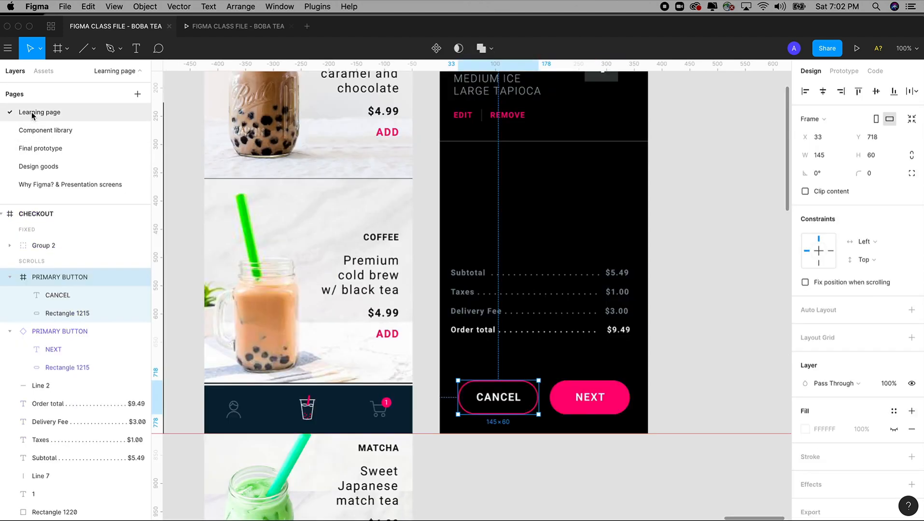
# Step: Drag a SECONDARY BUTTON instance from Assets onto the CANCEL button, then delete the trial copy
pyautogui.click(43, 148)
pyautogui.click(31, 129)
pyautogui.click(39, 112)
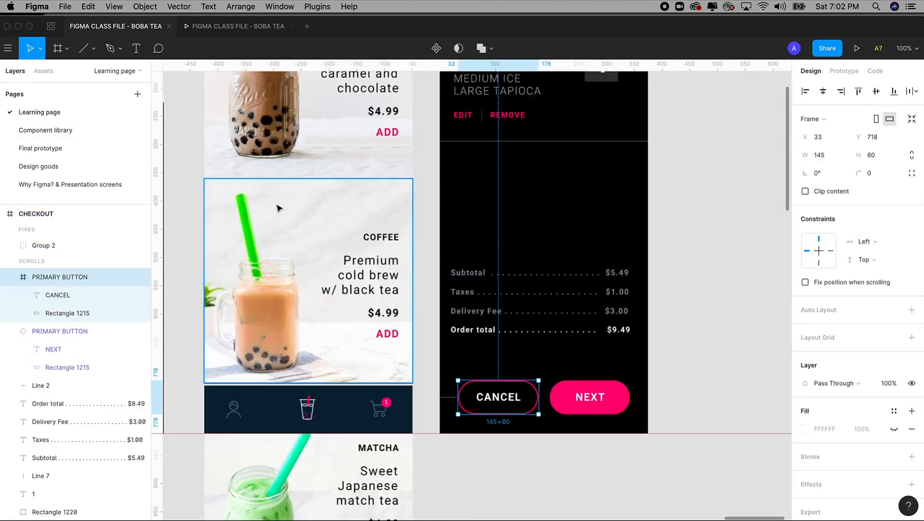
pyautogui.scroll(-3, 299, 206)
pyautogui.moveTo(421, 95); pyautogui.dragTo(599, 362)
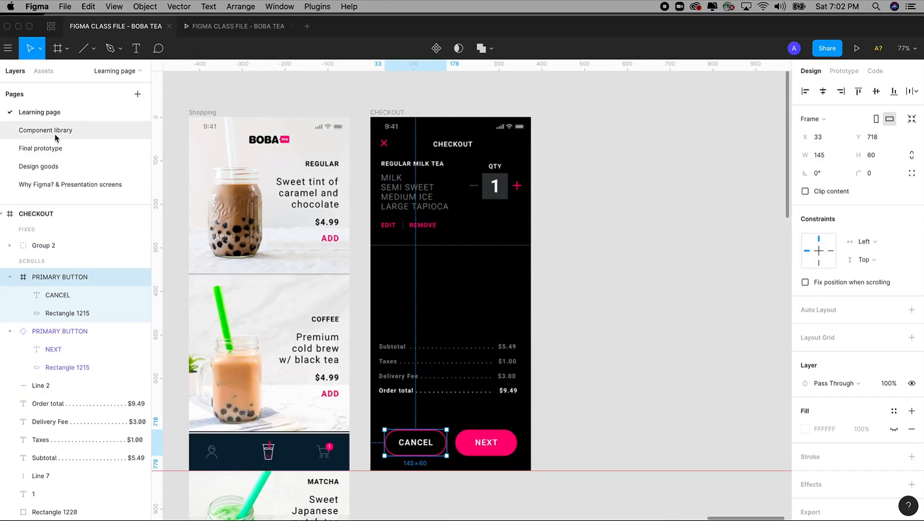
pyautogui.click(43, 72)
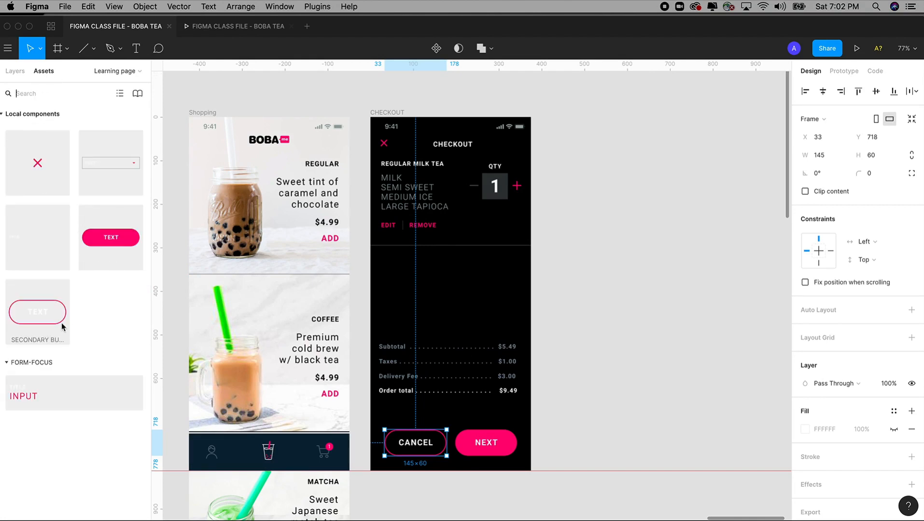
pyautogui.moveTo(33, 317); pyautogui.dragTo(463, 345)
pyautogui.press('z')
pyautogui.moveTo(325, 248); pyautogui.dragTo(540, 505)
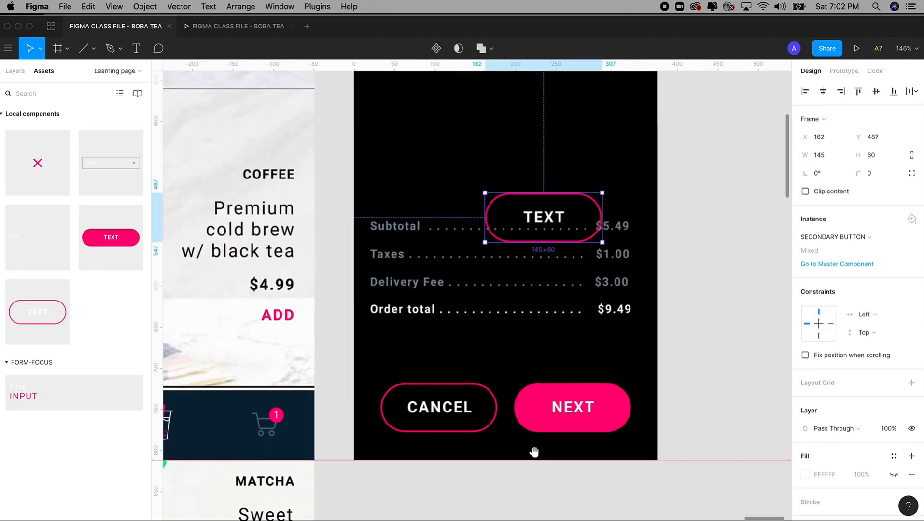
pyautogui.moveTo(556, 211); pyautogui.dragTo(451, 399)
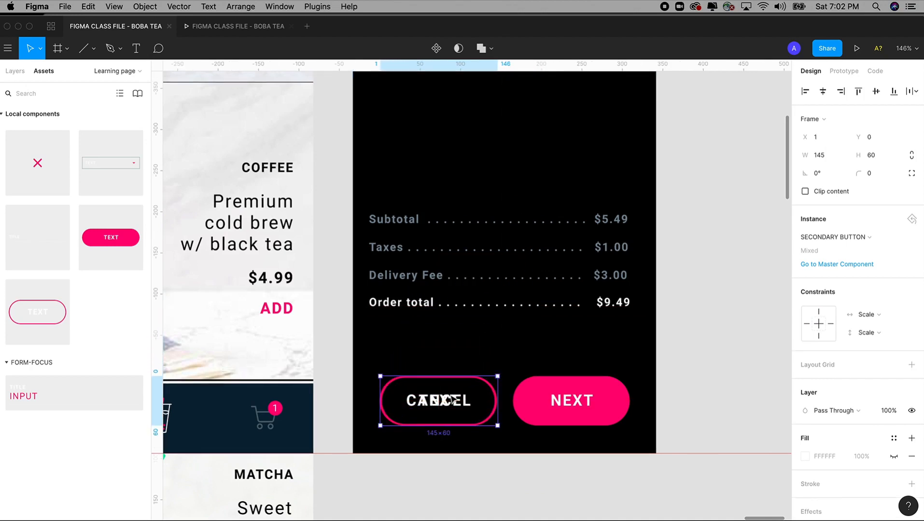
pyautogui.press('Delete')
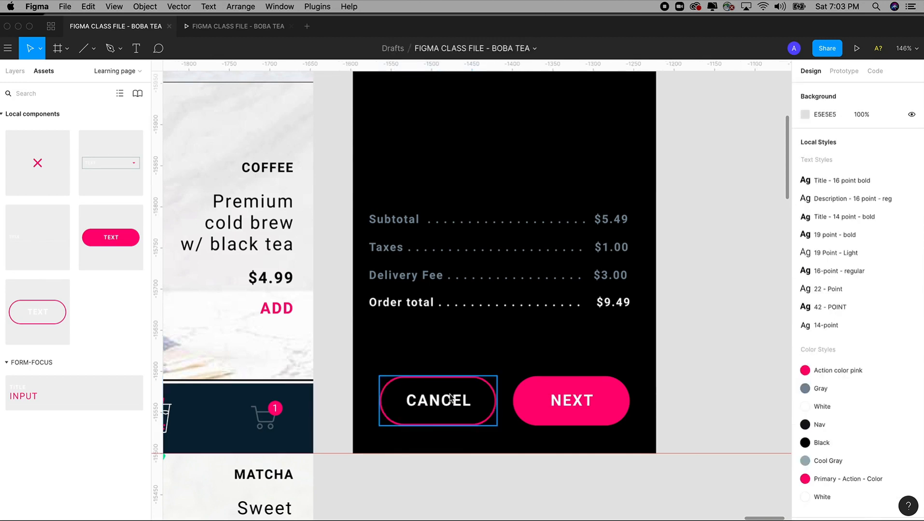
# Step: Delete the old CANCEL button and try pasting the secondary button into CHECKOUT, undoing misplaced pastes
pyautogui.click(450, 398)
pyautogui.press('Delete')
pyautogui.press('super+minus')
pyautogui.press('super+minus')
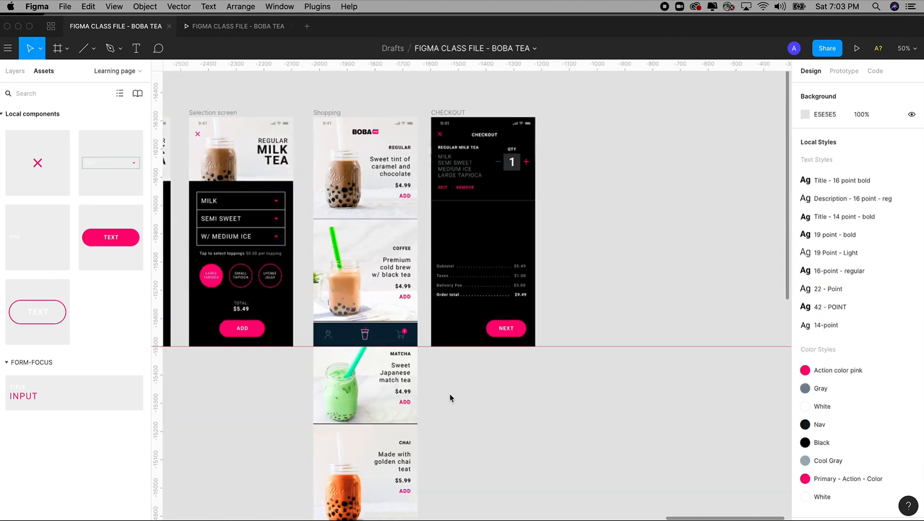
pyautogui.click(448, 117)
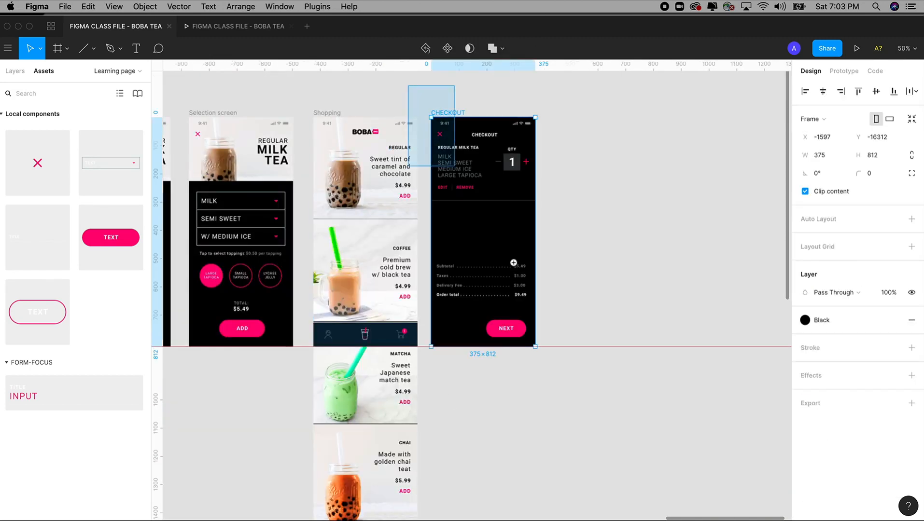
pyautogui.hotkey('shift', '2')
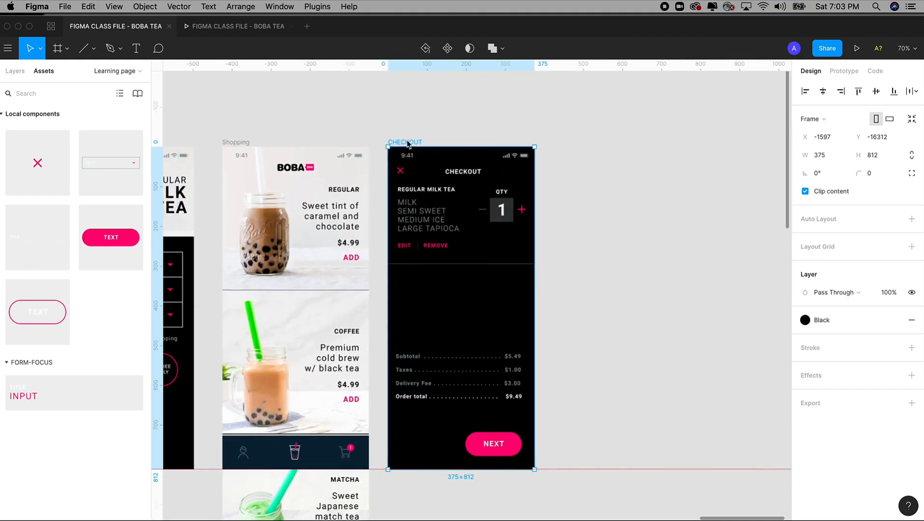
pyautogui.press('super+v')
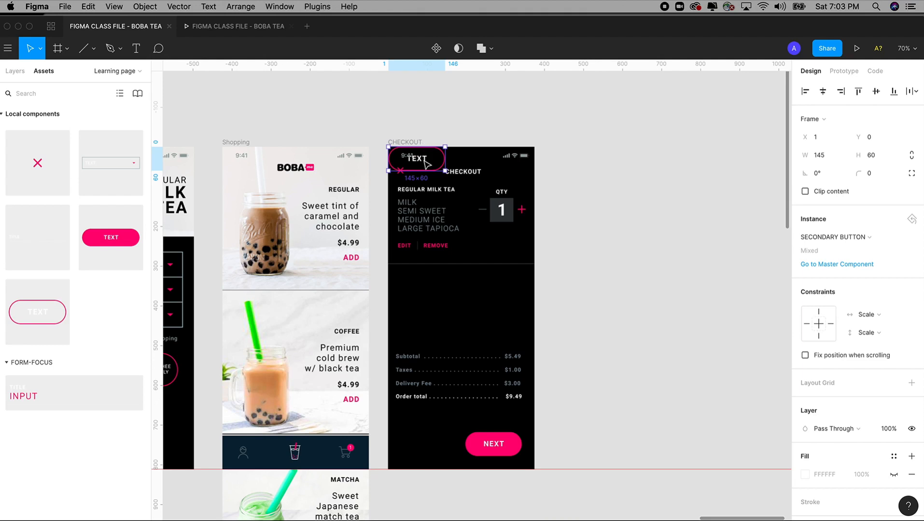
pyautogui.press('super+z')
pyautogui.click(413, 134)
pyautogui.click(407, 144)
pyautogui.press('super+v')
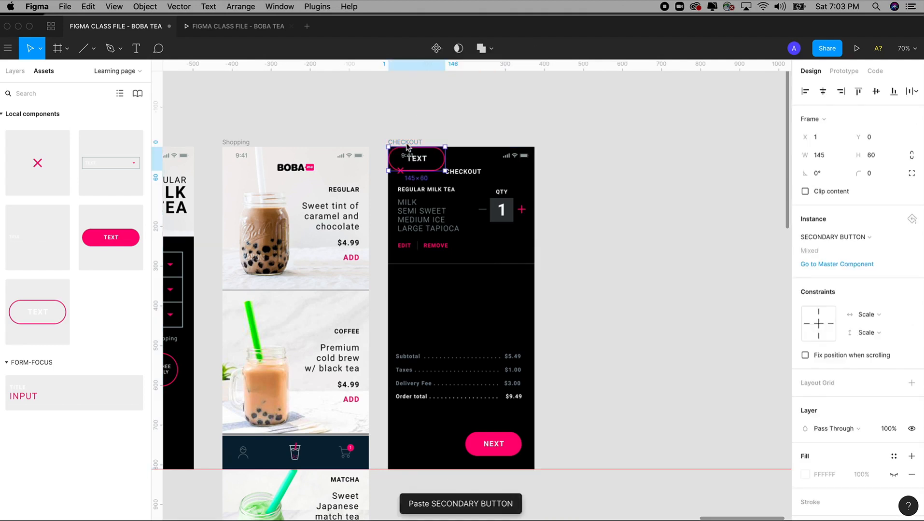
pyautogui.press('super+z')
# Step: Restore the original CANCEL button, then paste a trial secondary button above it and remove it
pyautogui.click(579, 347)
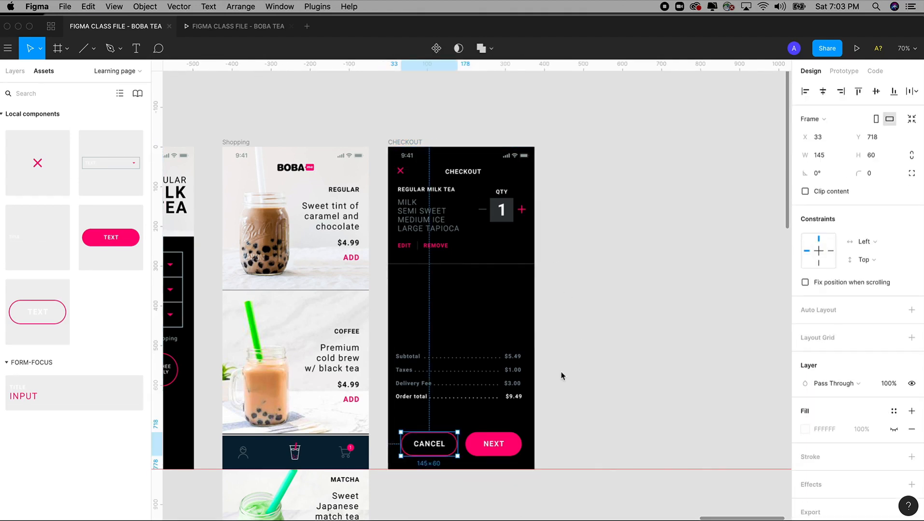
pyautogui.click(550, 428)
pyautogui.press('super+z')
pyautogui.click(550, 428)
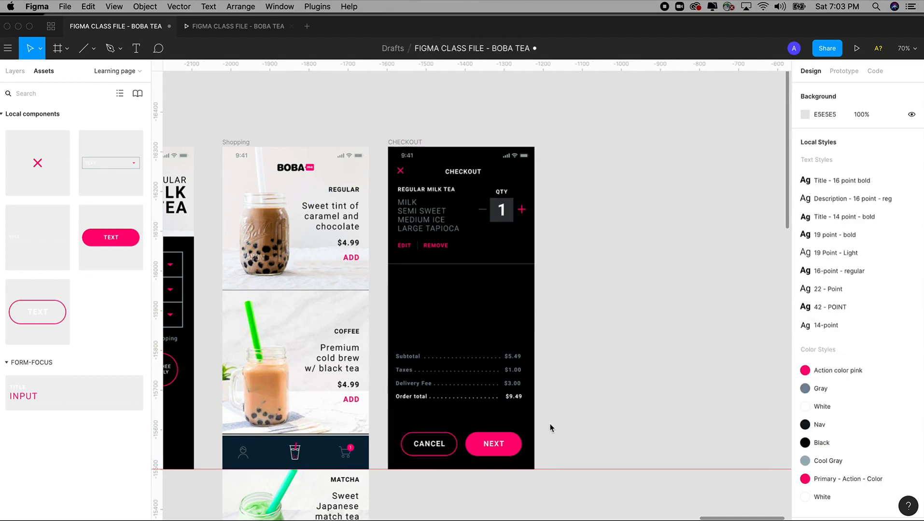
pyautogui.click(427, 443)
pyautogui.press('super+v')
pyautogui.moveTo(426, 443); pyautogui.dragTo(435, 417)
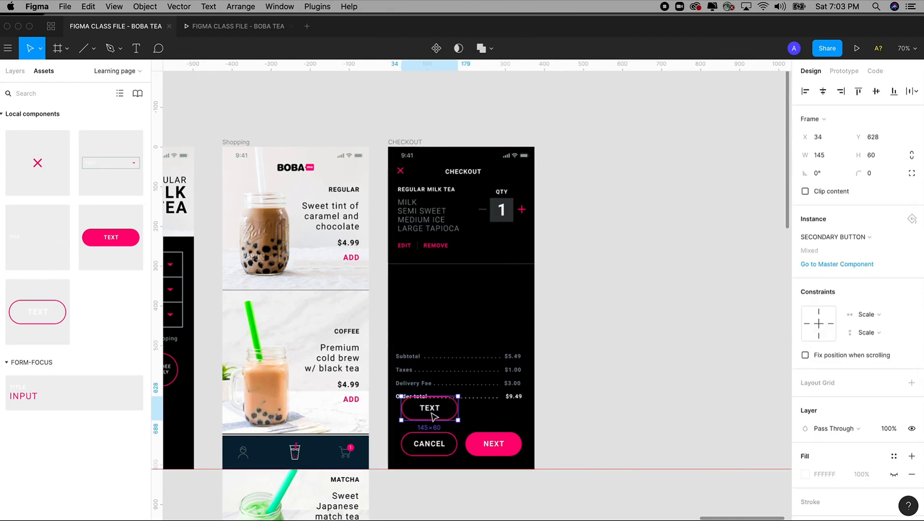
pyautogui.press('Delete')
pyautogui.click(405, 142)
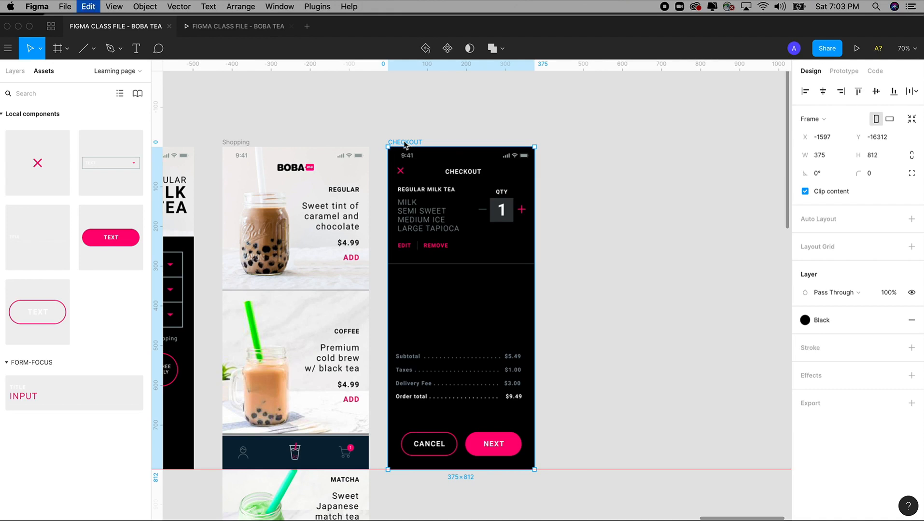
# Step: Paste the secondary button into CHECKOUT, nudge it over CANCEL, then delete the overlapping copy
pyautogui.press('super+v')
pyautogui.moveTo(342, 302); pyautogui.dragTo(580, 501)
pyautogui.moveTo(393, 284); pyautogui.dragTo(389, 311)
pyautogui.hotkey('shift', 'Down')
pyautogui.hotkey('shift', 'Down')
pyautogui.hotkey('shift', 'Down')
pyautogui.hotkey('shift', 'Down')
pyautogui.hotkey('shift', 'Down')
pyautogui.press('Down')
pyautogui.press('Down')
pyautogui.press('Down')
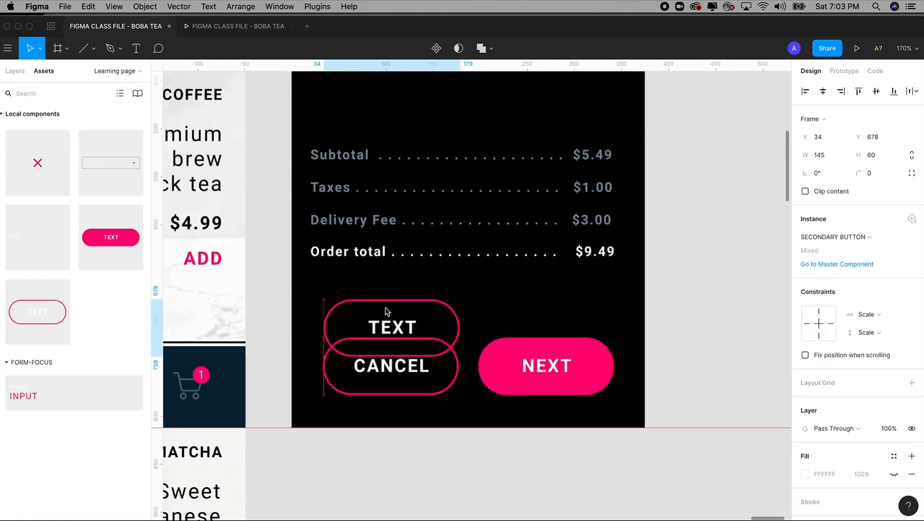
pyautogui.press('Down')
pyautogui.press('Down')
pyautogui.press('Down')
pyautogui.press('Down')
pyautogui.press('Down')
pyautogui.press('Down')
pyautogui.press('Down')
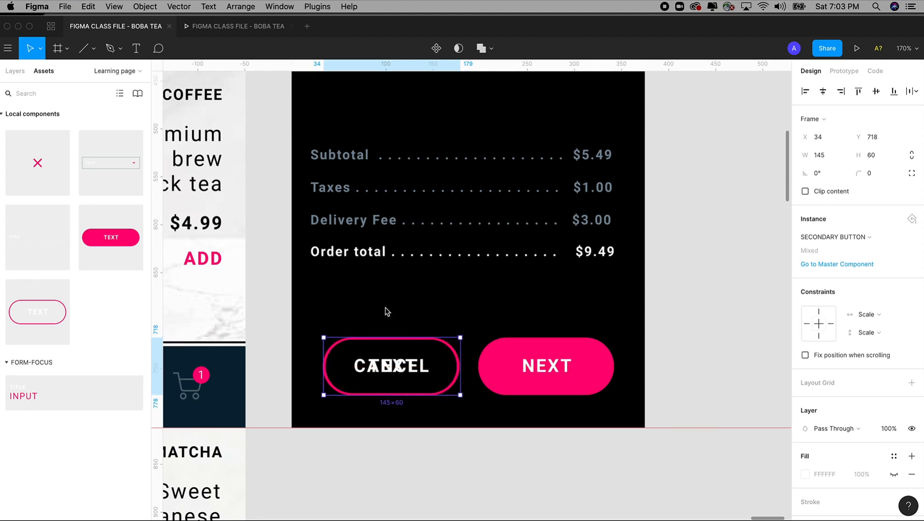
pyautogui.press('Delete')
# Step: Delete the original CANCEL button and paste the secondary button beside NEXT
pyautogui.scroll(-5, 386, 311)
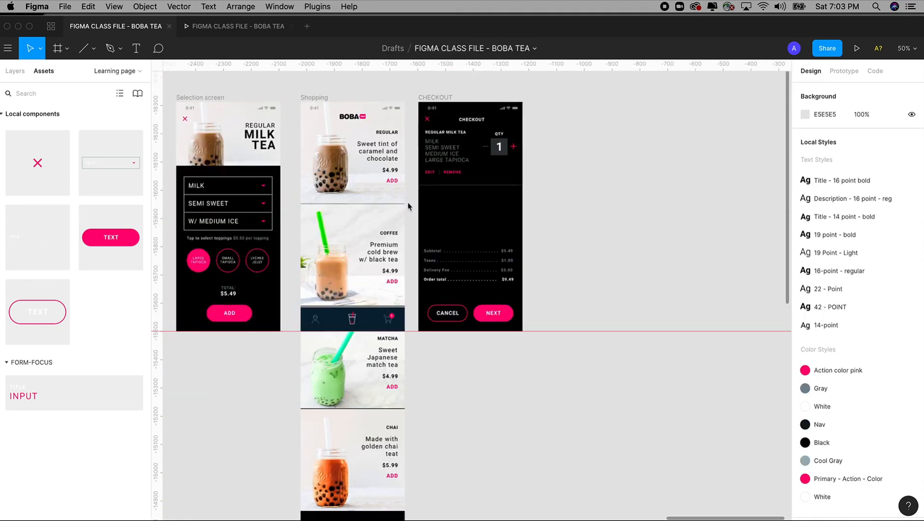
pyautogui.moveTo(402, 129); pyautogui.dragTo(594, 413)
pyautogui.scroll(1, 593, 463)
pyautogui.click(415, 440)
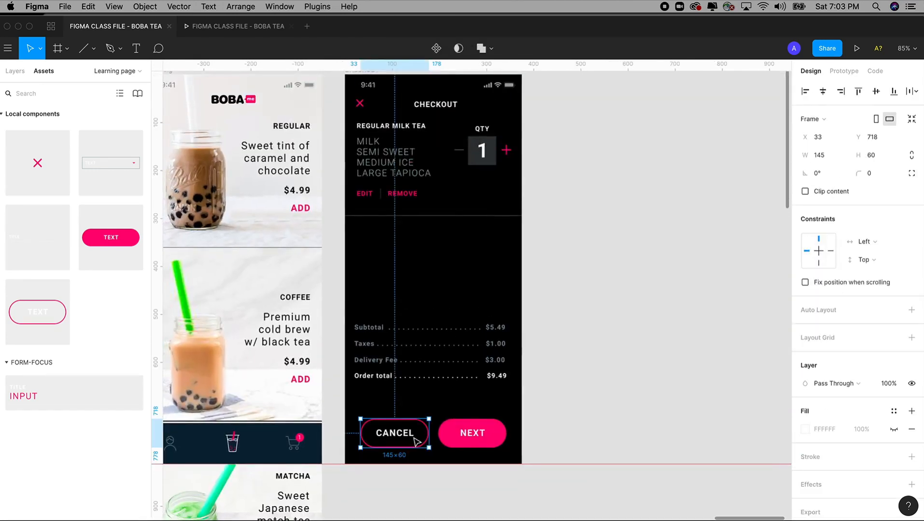
pyautogui.press('Delete')
pyautogui.press('-')
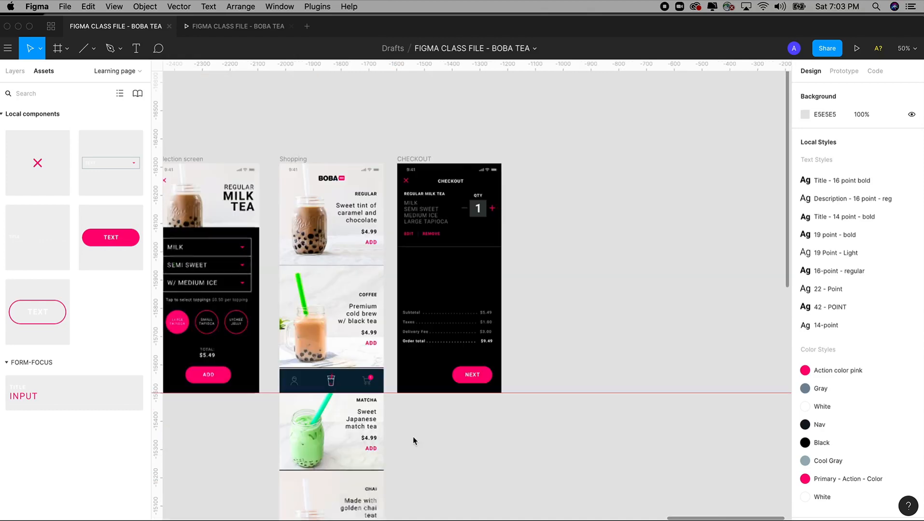
pyautogui.click(413, 161)
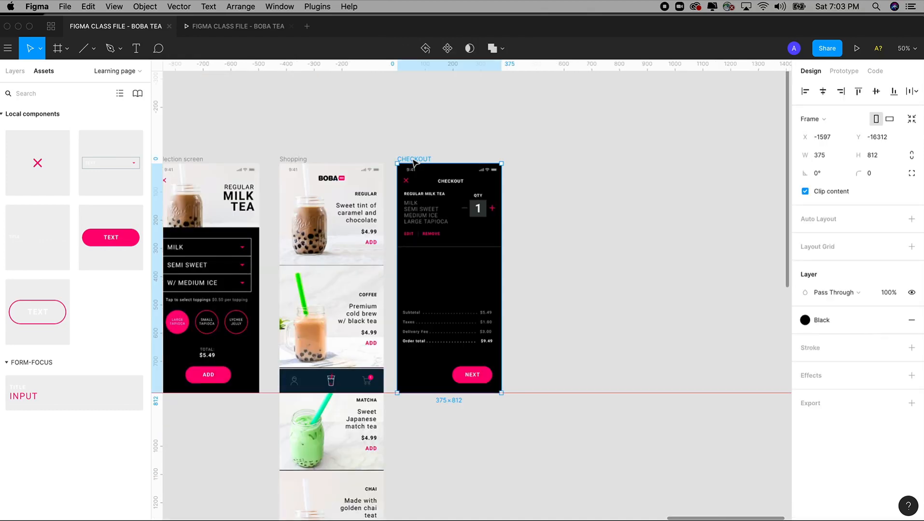
pyautogui.hotkey('ctrl', 'v')
# Step: Change the new secondary button's label from TEXT to CANCEL
pyautogui.moveTo(340, 250); pyautogui.dragTo(504, 443)
pyautogui.click(491, 369)
pyautogui.doubleClick(491, 367)
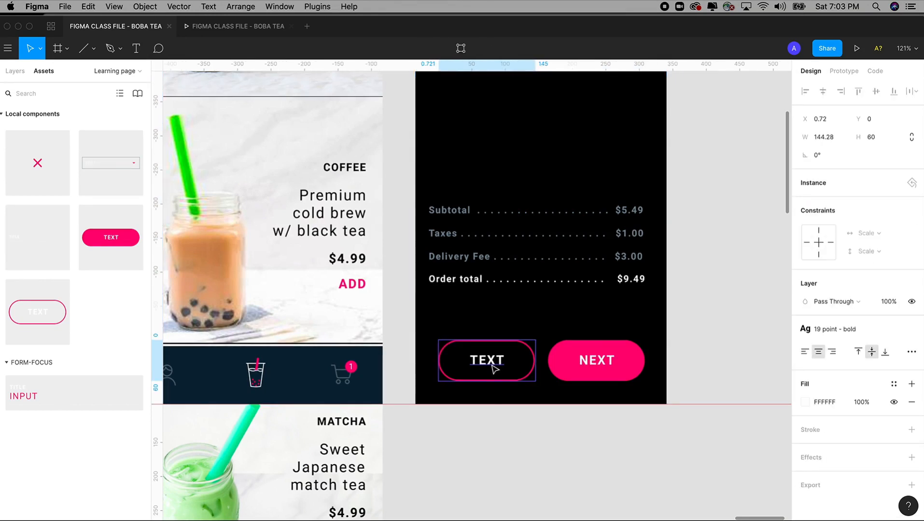
pyautogui.doubleClick(491, 365)
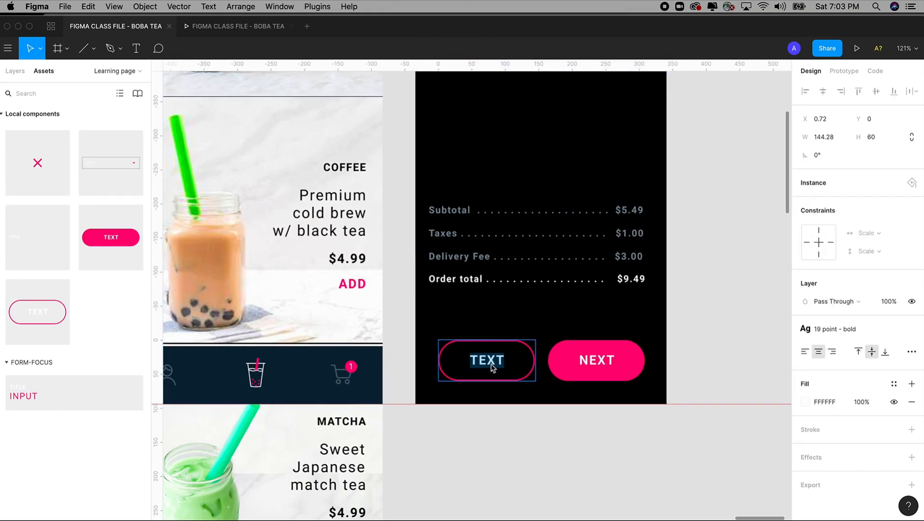
pyautogui.write('CANCEL')
pyautogui.click(695, 330)
pyautogui.press('-')
pyautogui.press('-')
pyautogui.press('-')
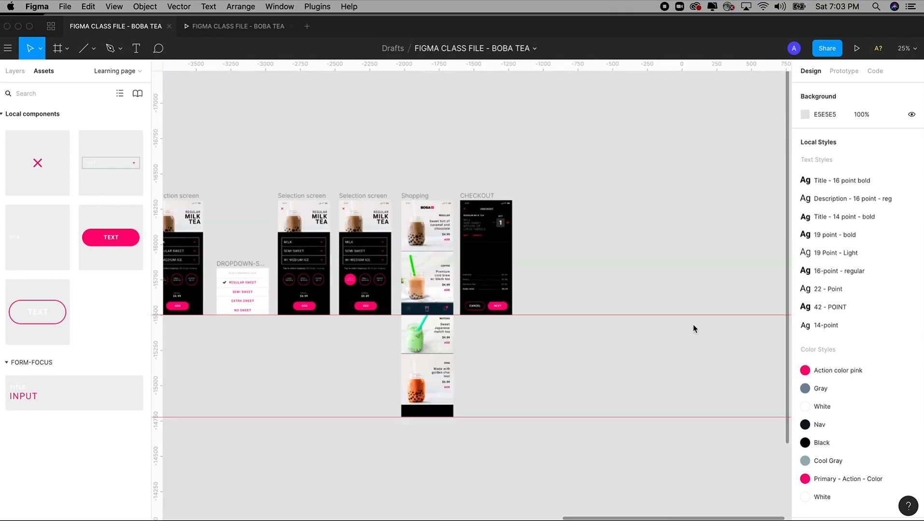
# Step: Link the CANCEL button to the Shopping screen with a 300 ms Move Out transition
pyautogui.press('space')
pyautogui.moveTo(365, 158); pyautogui.dragTo(345, 136)
pyautogui.press('z')
pyautogui.moveTo(407, 110); pyautogui.dragTo(539, 339)
pyautogui.press('space')
pyautogui.moveTo(557, 323)
pyautogui.mouseDown()
pyautogui.moveTo(585, 313)
pyautogui.moveTo(575, 233)
pyautogui.mouseUp()
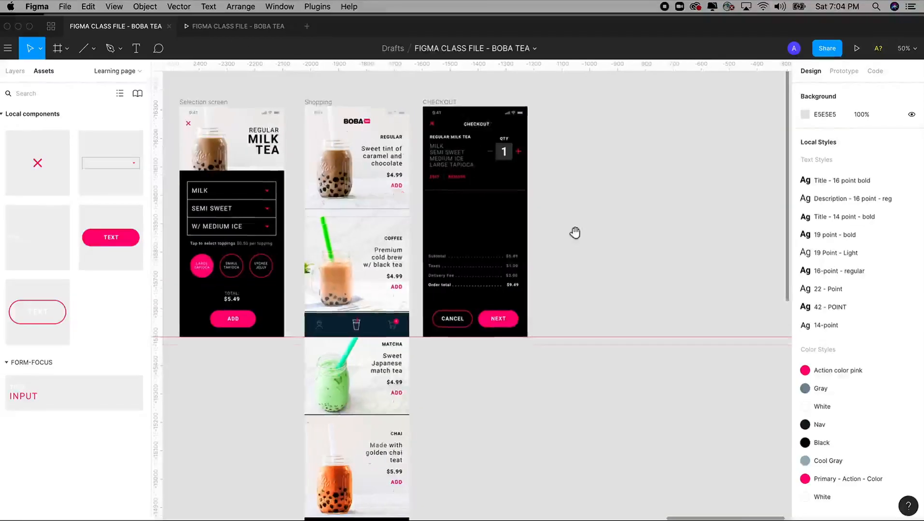
pyautogui.click(448, 321)
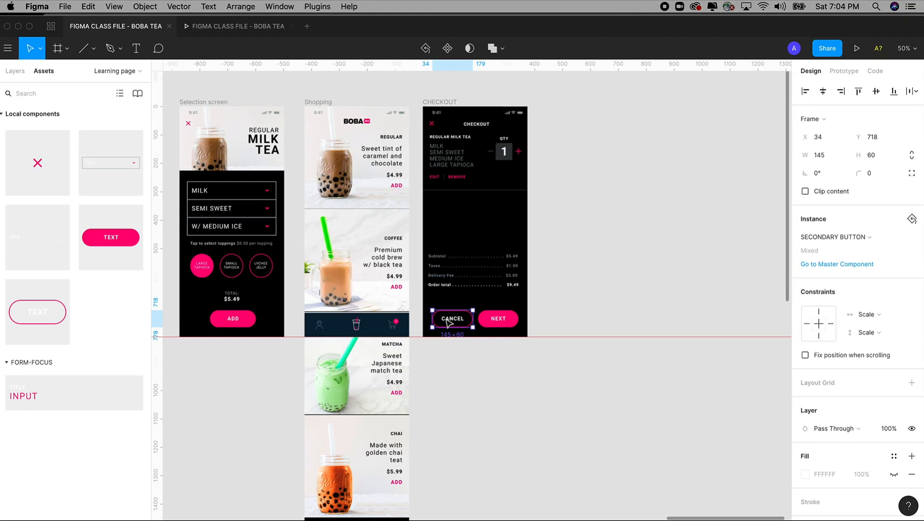
pyautogui.press('-')
pyautogui.click(843, 71)
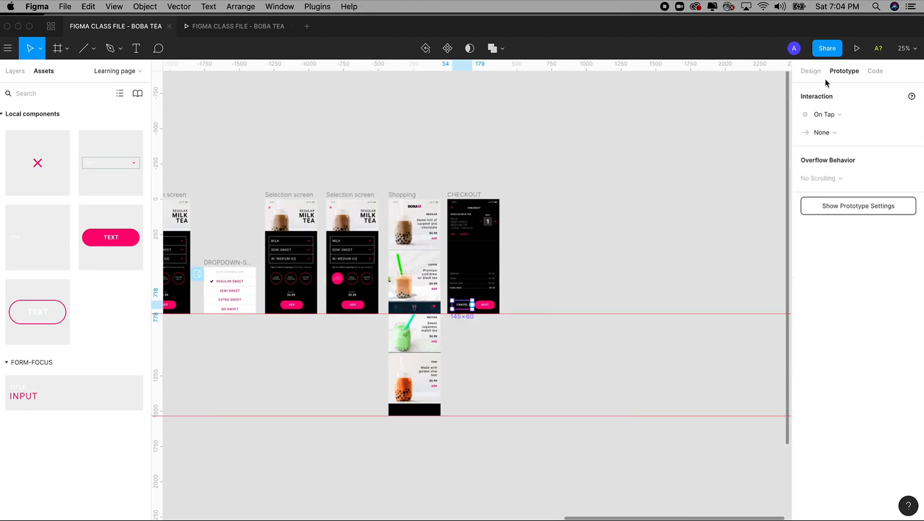
pyautogui.press('space')
pyautogui.moveTo(533, 261); pyautogui.dragTo(667, 205)
pyautogui.moveTo(604, 248); pyautogui.dragTo(320, 304)
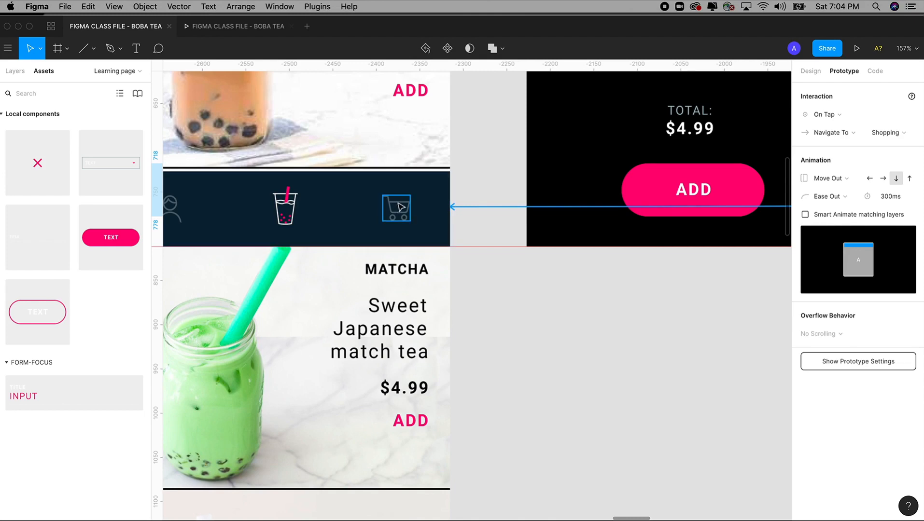
# Step: Present the checkout prototype and tap CANCEL to confirm it returns to Shopping
pyautogui.scroll(-5, 398, 206)
pyautogui.hscroll(10, 528, 289)
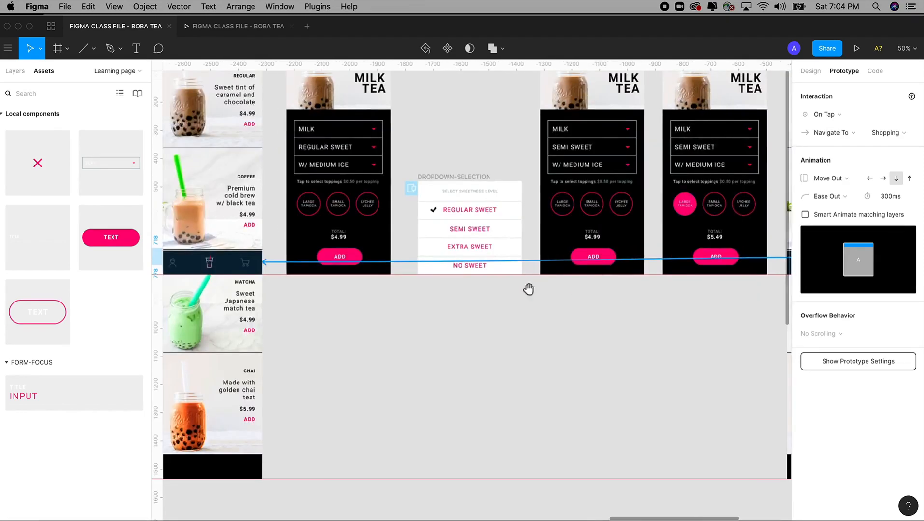
pyautogui.hscroll(5, 424, 276)
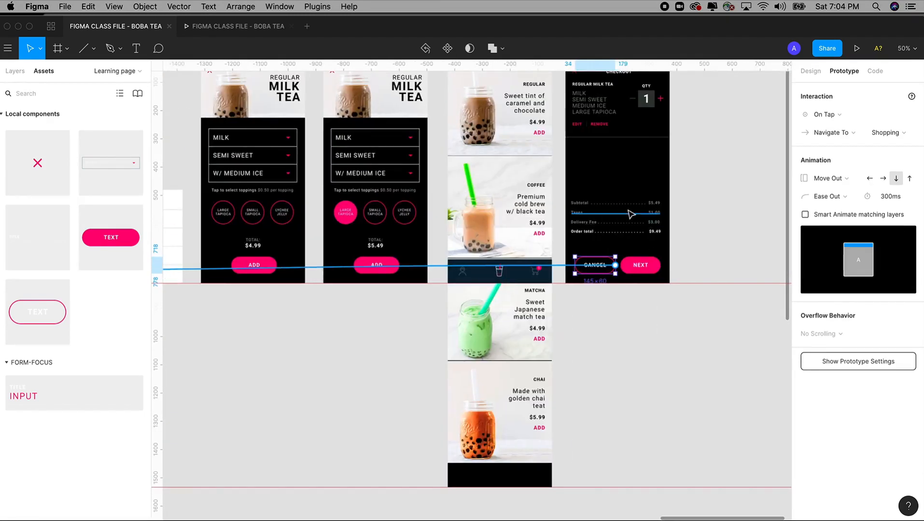
pyautogui.scroll(3, 647, 227)
pyautogui.scroll(5, 651, 277)
pyautogui.scroll(-1, 543, 258)
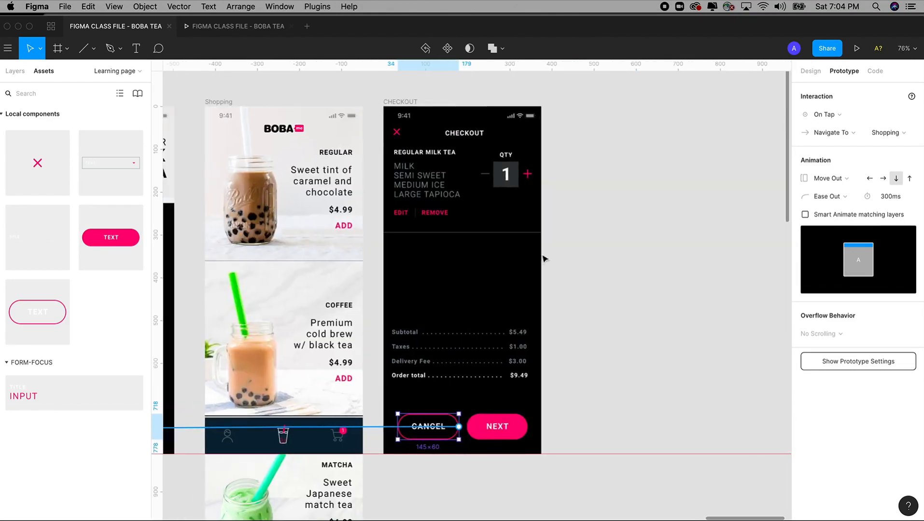
pyautogui.click(270, 24)
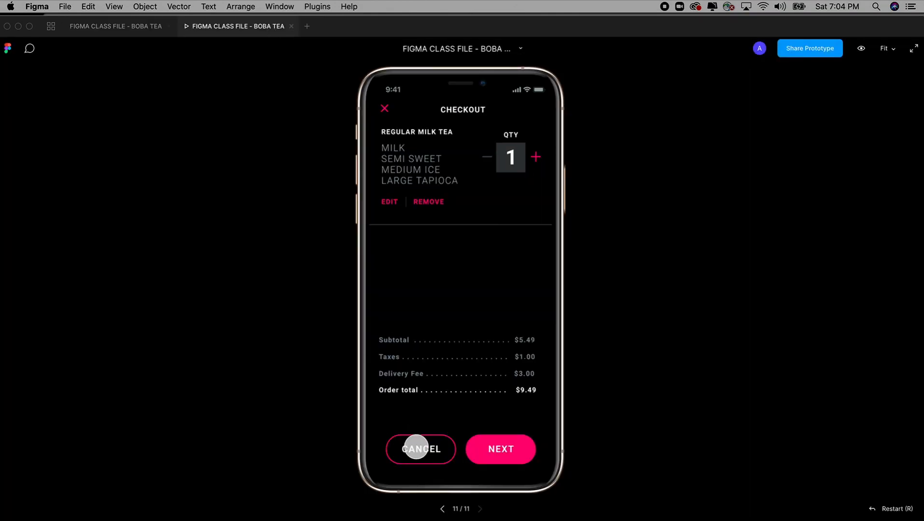
pyautogui.click(419, 446)
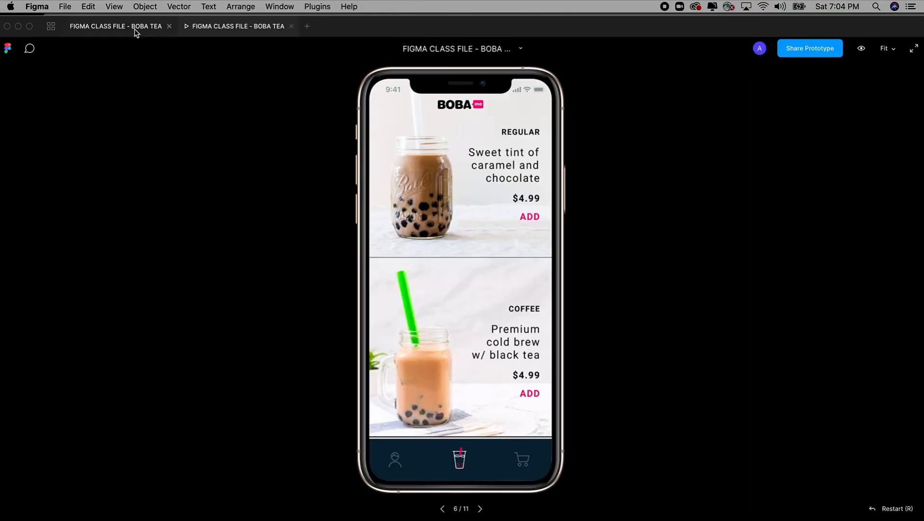
pyautogui.click(136, 30)
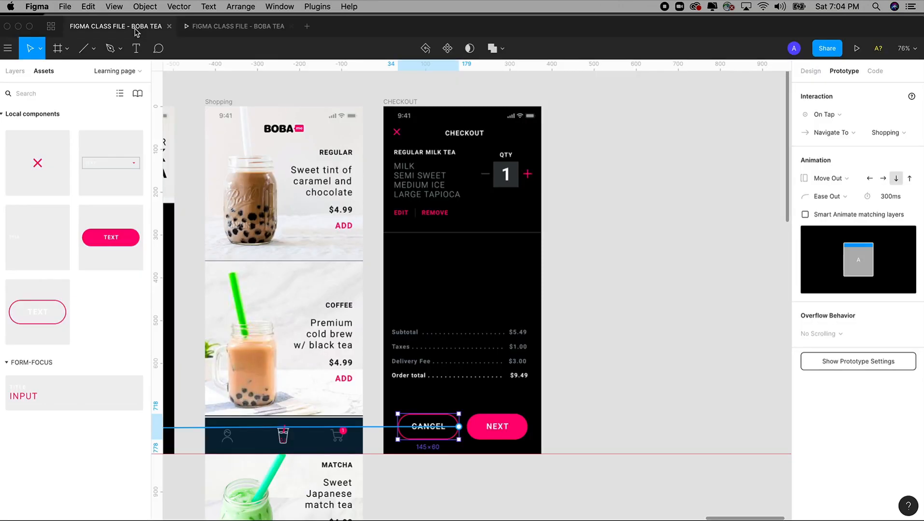
# Step: Select NEXT, show the pages and layer list, and open the Final prototype page
pyautogui.click(497, 427)
pyautogui.scroll(-3, 538, 328)
pyautogui.hscroll(3, 538, 328)
pyautogui.moveTo(534, 328); pyautogui.dragTo(496, 372)
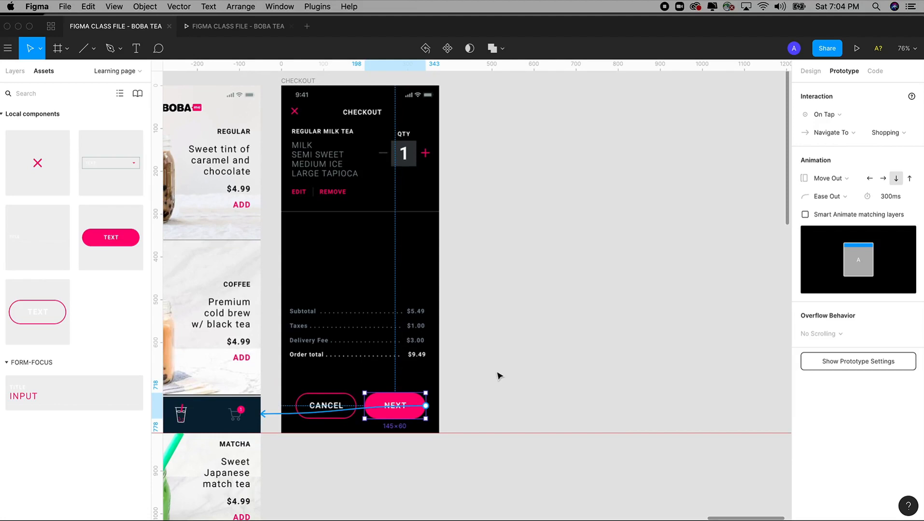
pyautogui.click(15, 72)
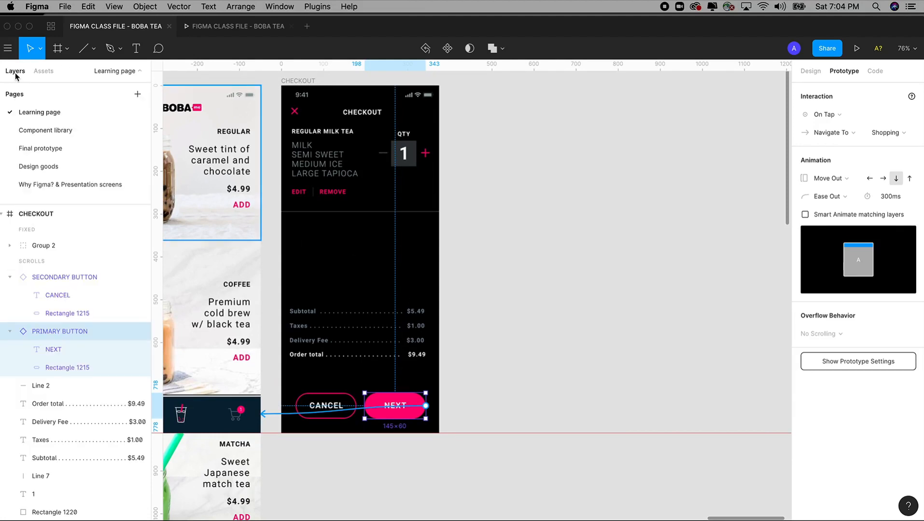
pyautogui.click(55, 150)
# Step: Inspect the ENTER ADDRESS screens on Final prototype, then return to the Learning page
pyautogui.scroll(-3, 589, 285)
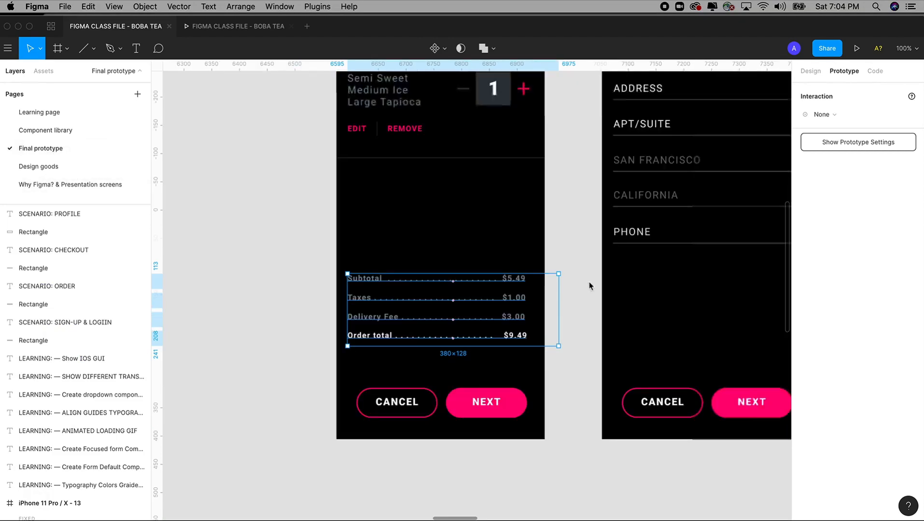
pyautogui.hscroll(5, 591, 285)
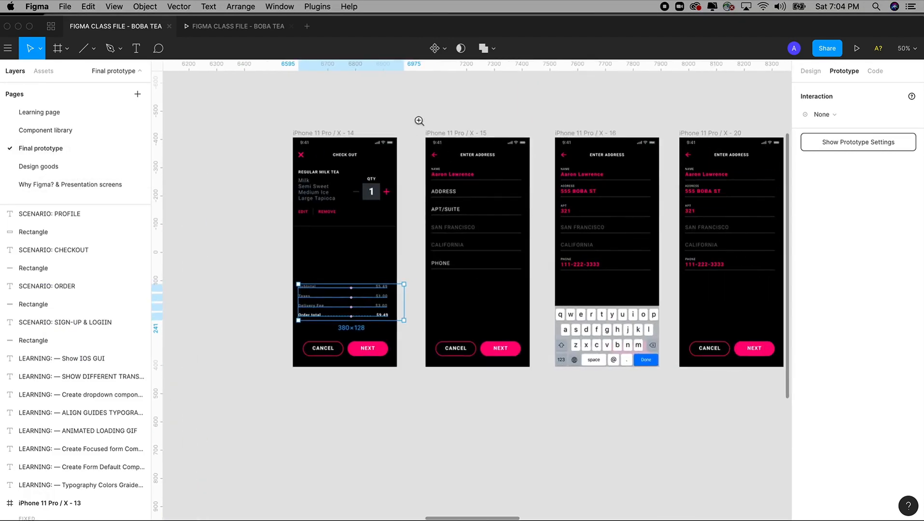
pyautogui.moveTo(419, 120); pyautogui.dragTo(758, 490)
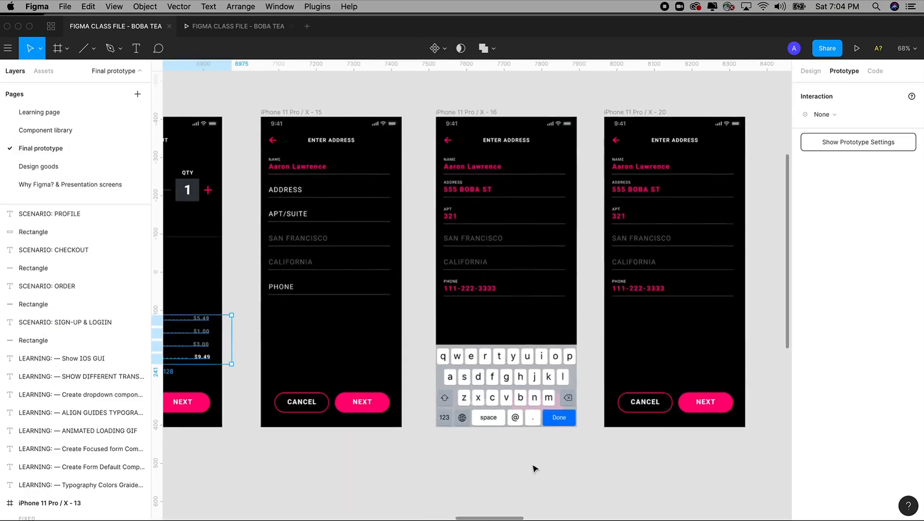
pyautogui.hscroll(-2, 507, 449)
pyautogui.scroll(1, 507, 449)
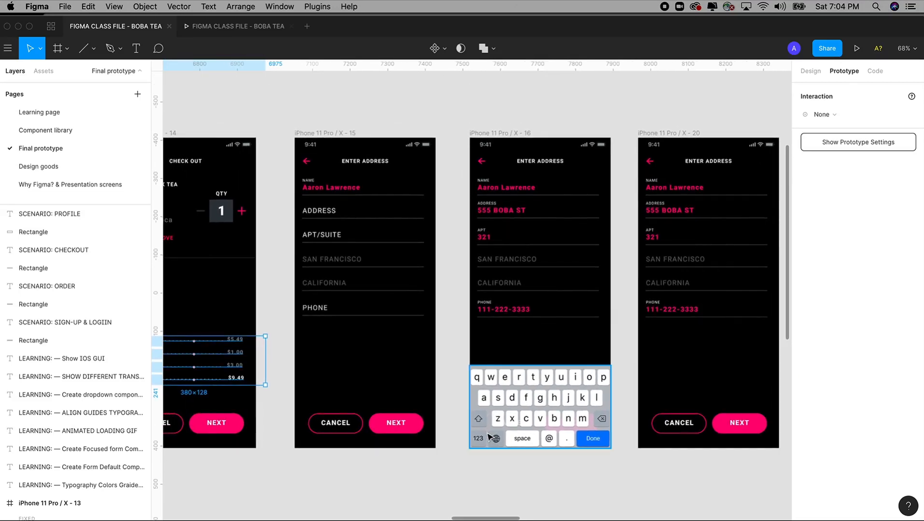
pyautogui.hscroll(-2, 487, 436)
pyautogui.scroll(-1, 488, 436)
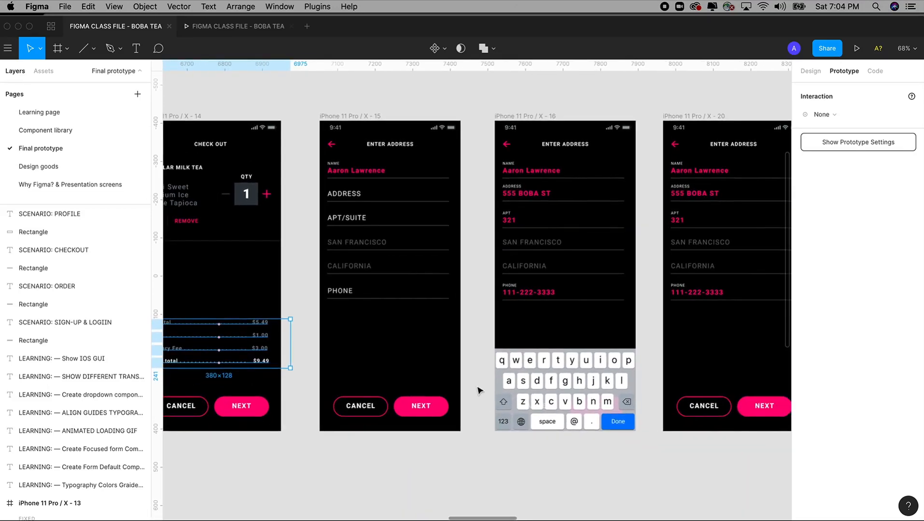
pyautogui.moveTo(449, 358); pyautogui.dragTo(499, 388)
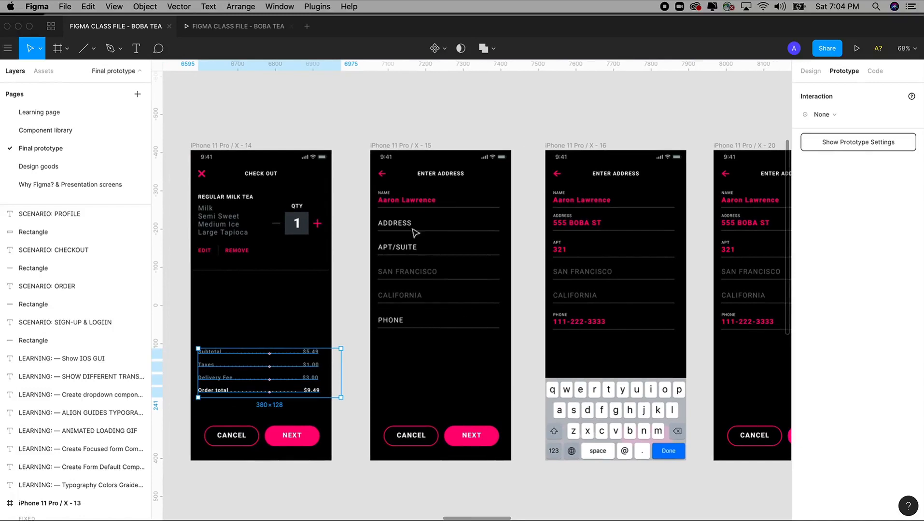
pyautogui.hscroll(-2, 385, 242)
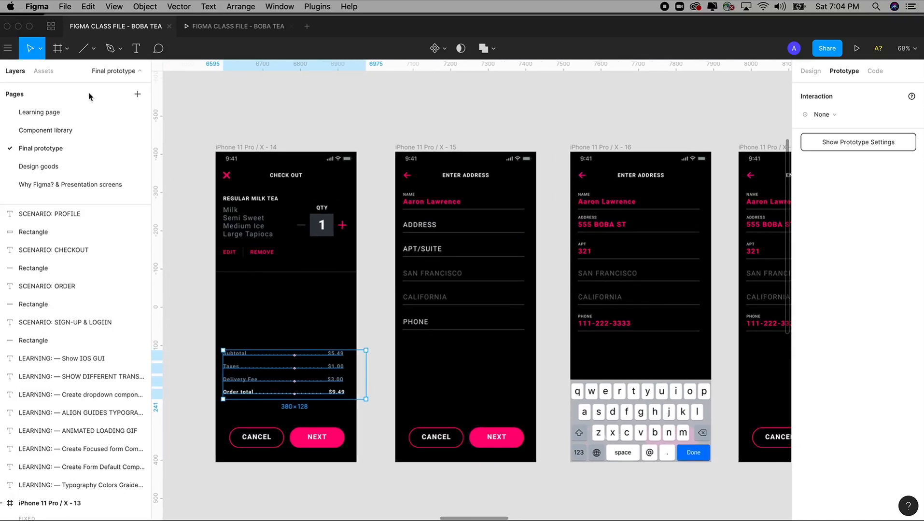
pyautogui.click(44, 112)
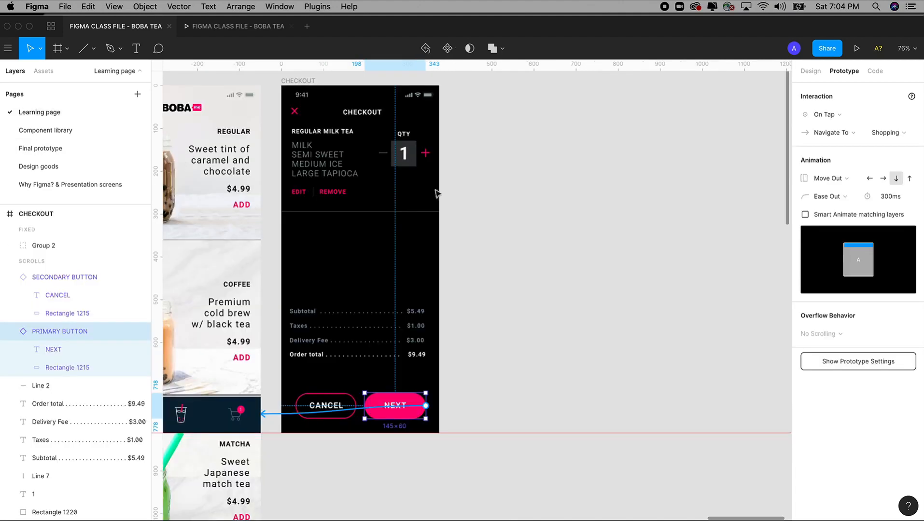
# Step: Alt-drag the CHECKOUT frame to place a duplicate to its right
pyautogui.scroll(2, 470, 227)
pyautogui.click(292, 121)
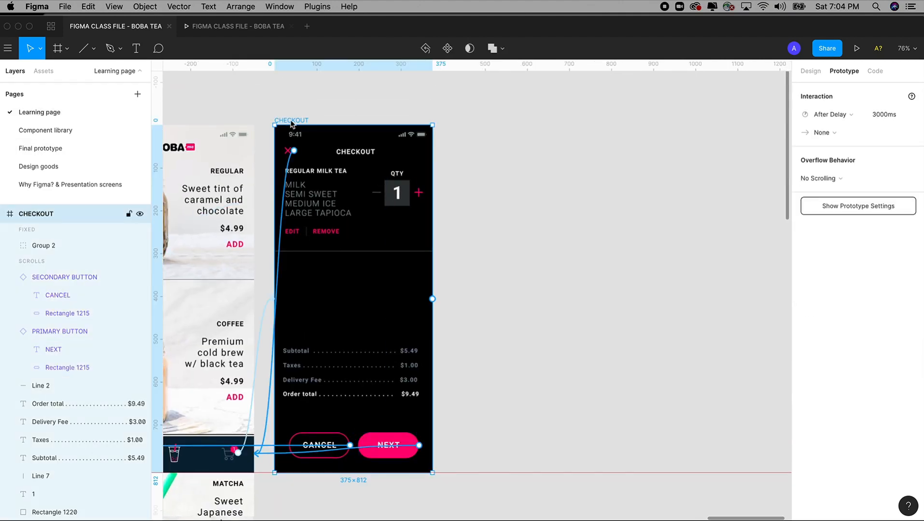
pyautogui.moveTo(293, 124); pyautogui.dragTo(480, 120)
pyautogui.click(481, 105)
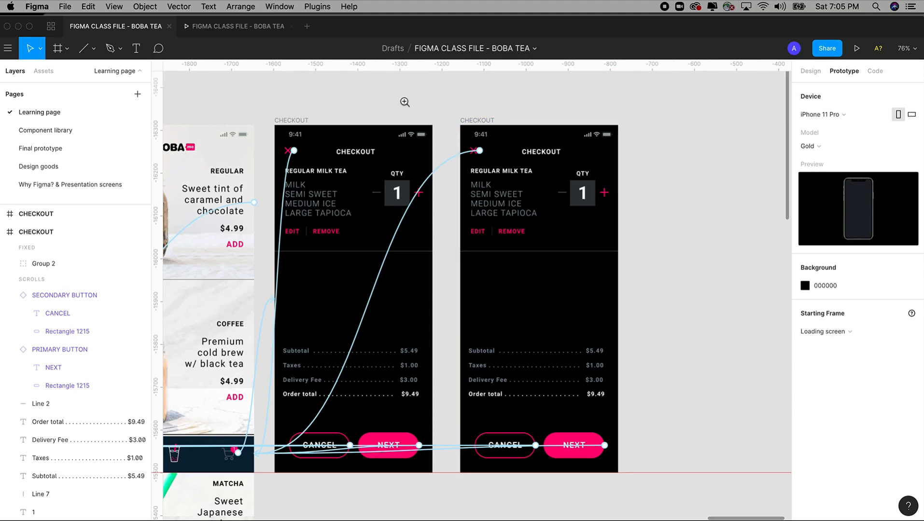
# Step: Zoom out and pan over to the Design goods frame
pyautogui.moveTo(405, 102); pyautogui.dragTo(673, 459)
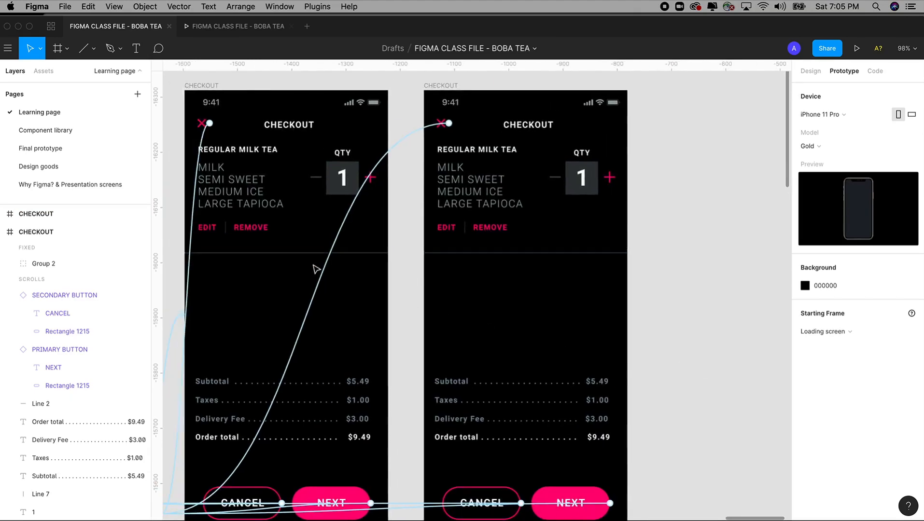
pyautogui.press('-')
pyautogui.press('-')
pyautogui.press('-')
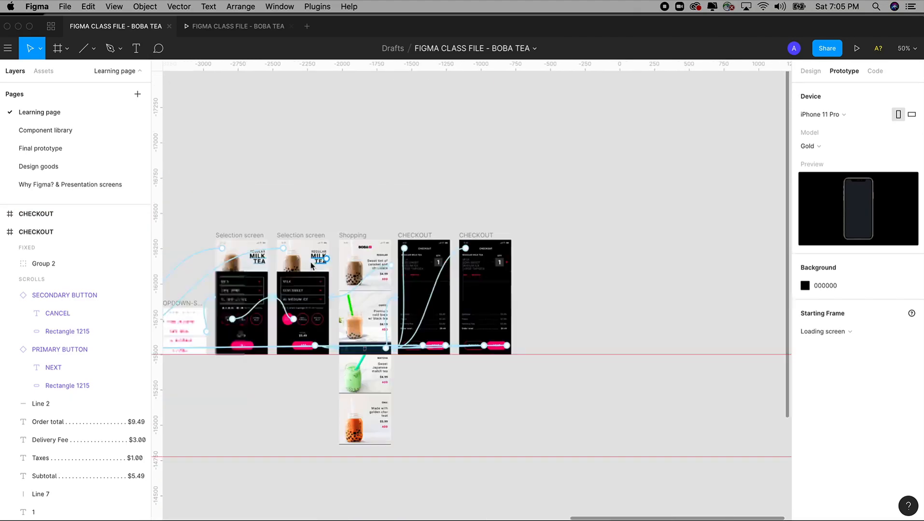
pyautogui.moveTo(281, 245); pyautogui.dragTo(548, 190)
pyautogui.moveTo(293, 213); pyautogui.dragTo(410, 270)
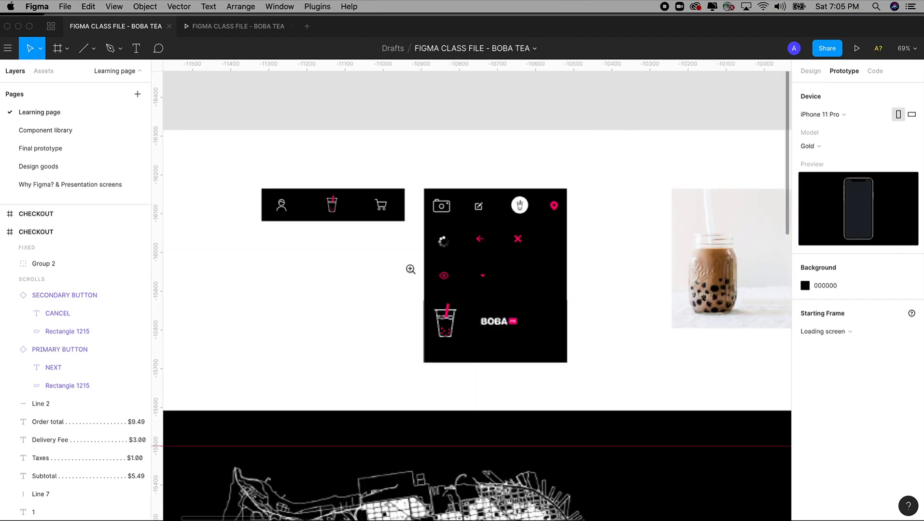
# Step: Select the pink back arrow icon in the Design goods icon set
pyautogui.moveTo(371, 128); pyautogui.dragTo(566, 362)
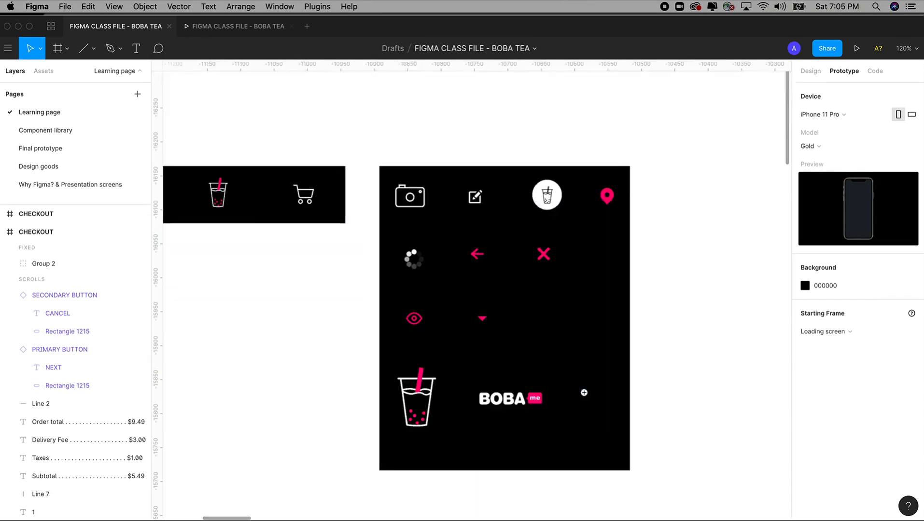
pyautogui.click(477, 254)
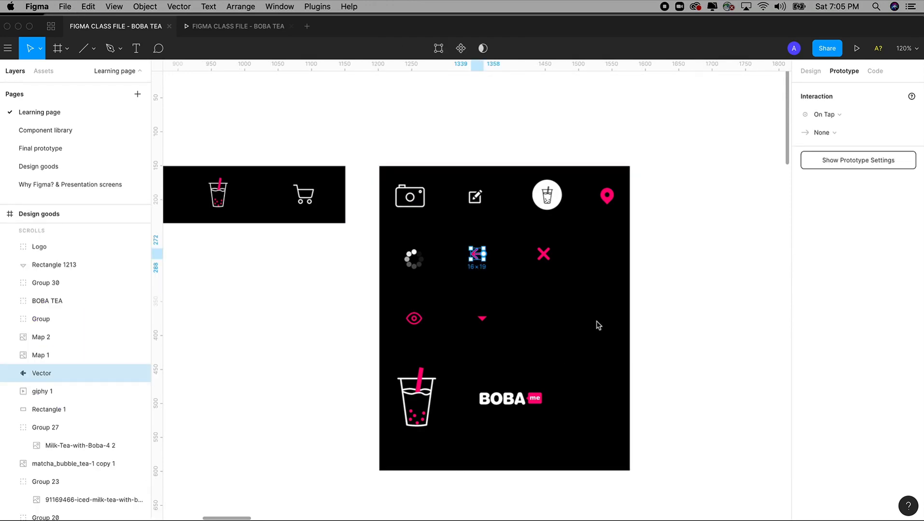
pyautogui.scroll(-15, 598, 326)
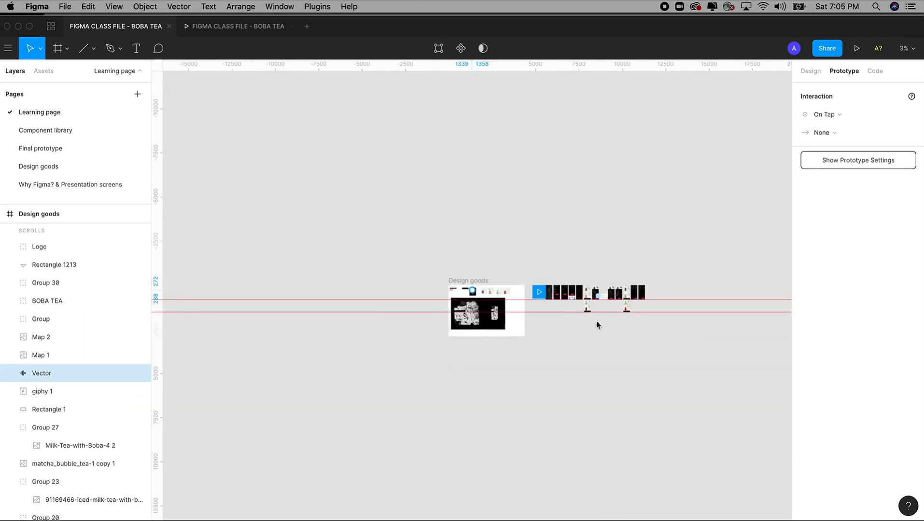
# Step: Zoom in on the duplicate CHECKOUT screen and select it, revealing its After Delay 3000 ms interaction
pyautogui.moveTo(597, 323); pyautogui.dragTo(564, 311)
pyautogui.moveTo(591, 266); pyautogui.dragTo(607, 292)
pyautogui.moveTo(473, 184); pyautogui.dragTo(642, 427)
pyautogui.moveTo(340, 93); pyautogui.dragTo(645, 363)
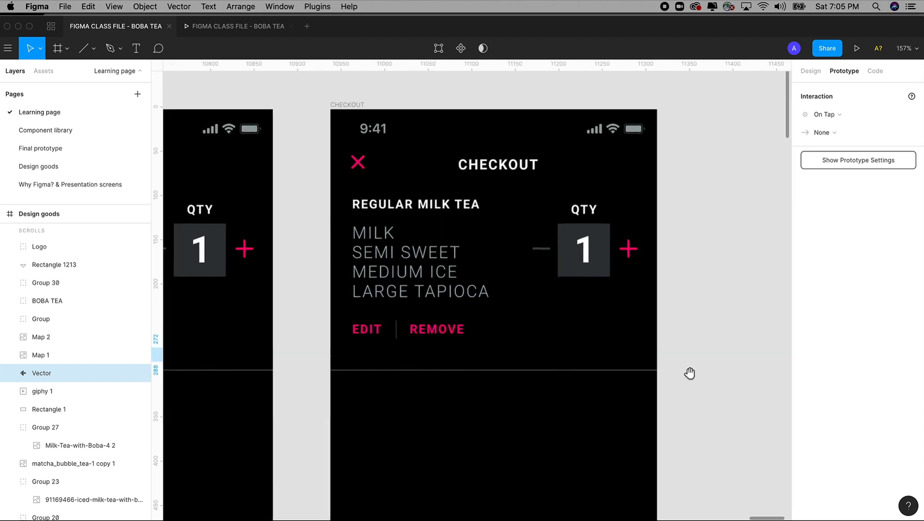
pyautogui.moveTo(317, 105); pyautogui.dragTo(779, 465)
pyautogui.hscroll(-5, 700, 417)
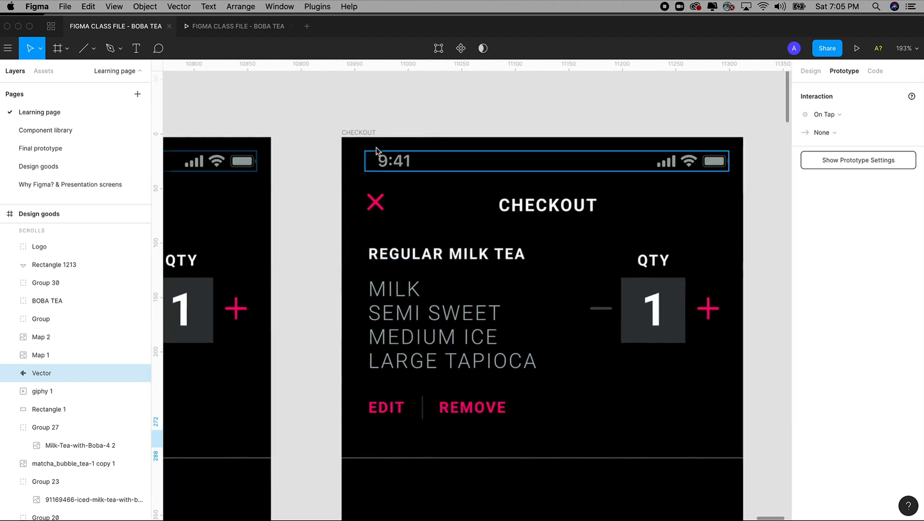
pyautogui.click(366, 135)
pyautogui.click(366, 132)
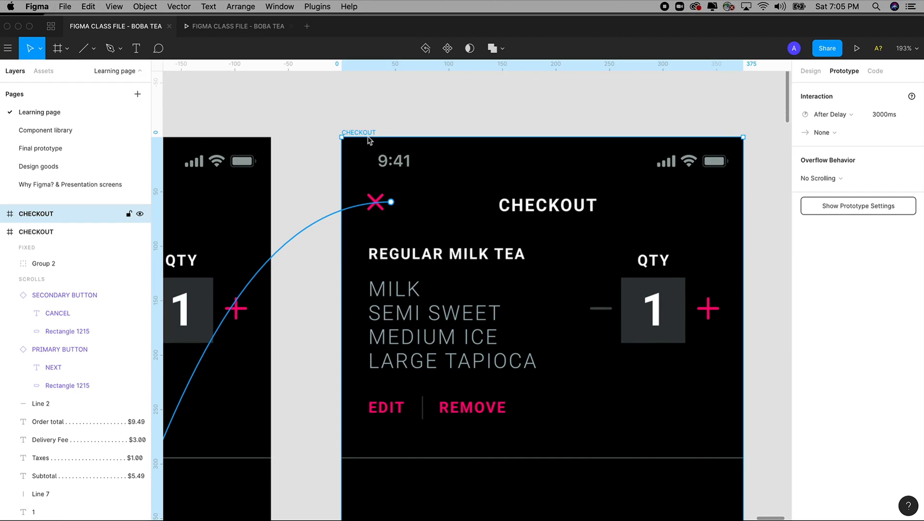
# Step: Rename the copied CHECKOUT frame to ADDRESS
pyautogui.moveTo(305, 207); pyautogui.dragTo(436, 213)
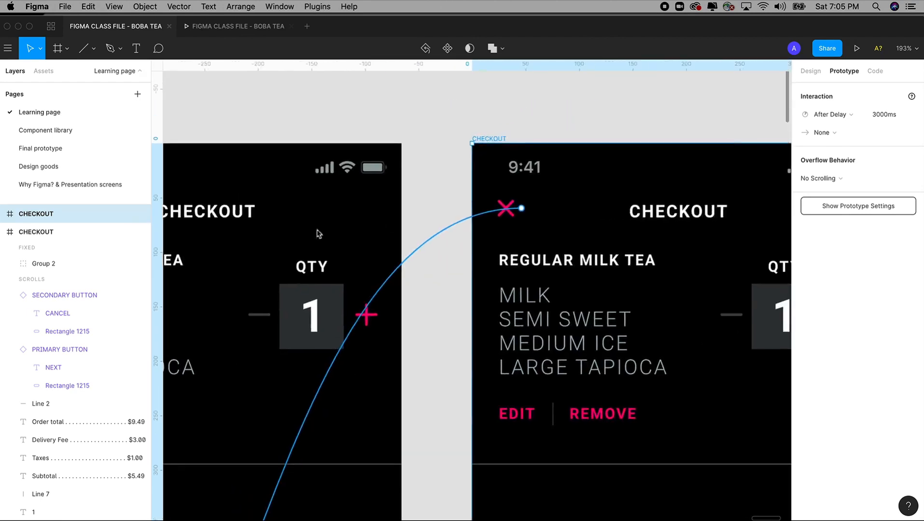
pyautogui.doubleClick(70, 215)
pyautogui.click(71, 217)
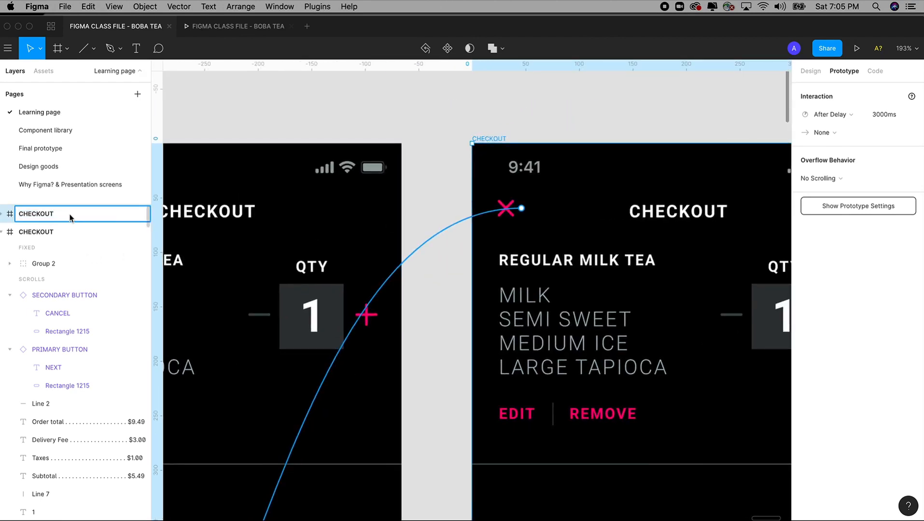
pyautogui.press('super+a')
pyautogui.write('A')
pyautogui.click(476, 106)
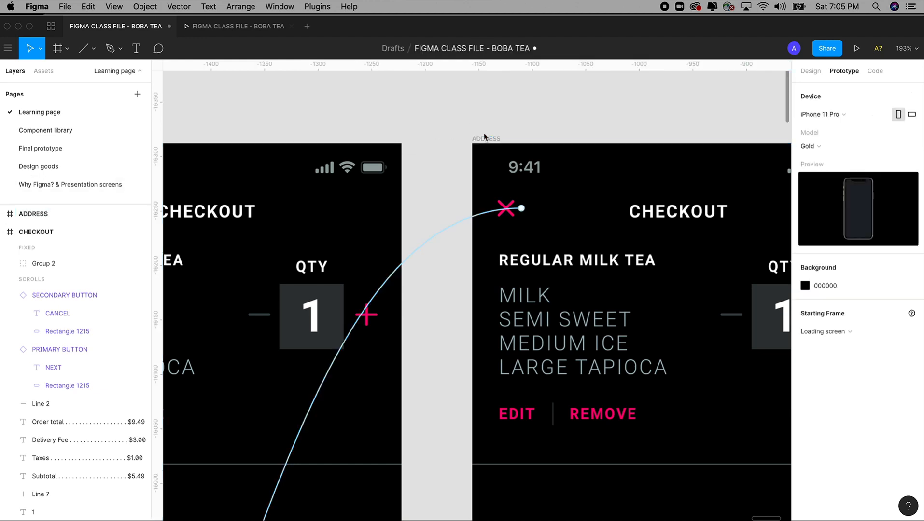
pyautogui.click(486, 140)
pyautogui.doubleClick(38, 215)
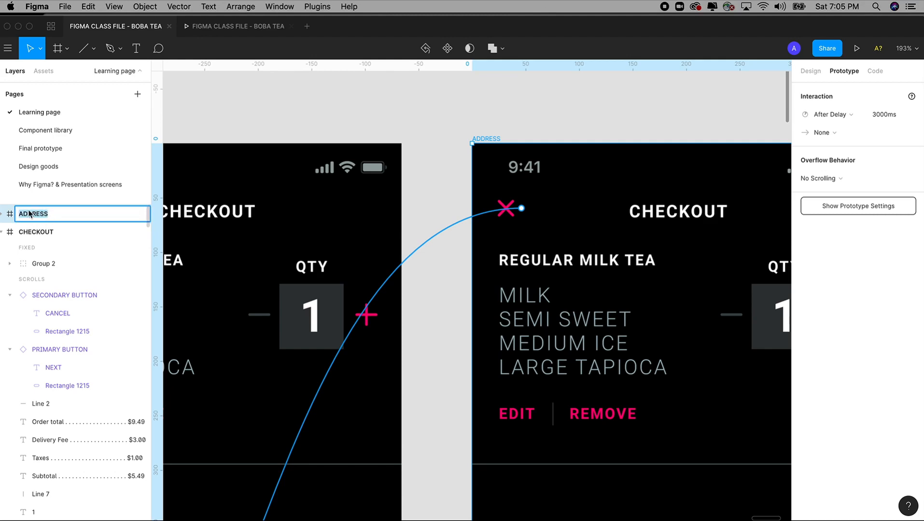
pyautogui.click(543, 124)
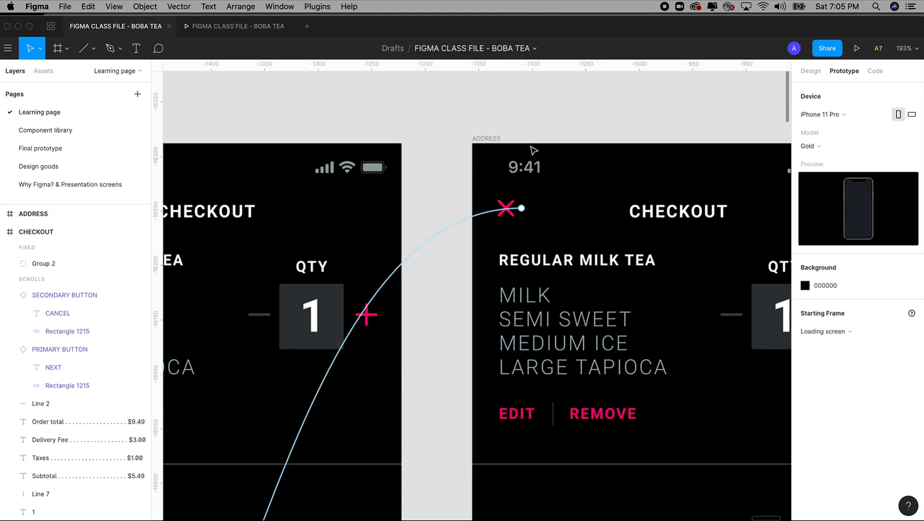
# Step: Discard a misplaced pasted arrow and remove the close X's link to the Shipping screen
pyautogui.press('super+v')
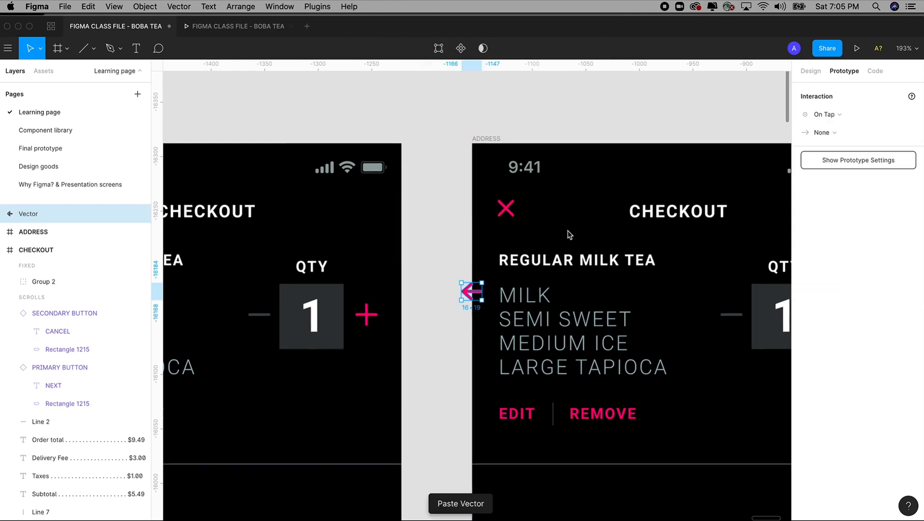
pyautogui.press('super+z')
pyautogui.click(487, 139)
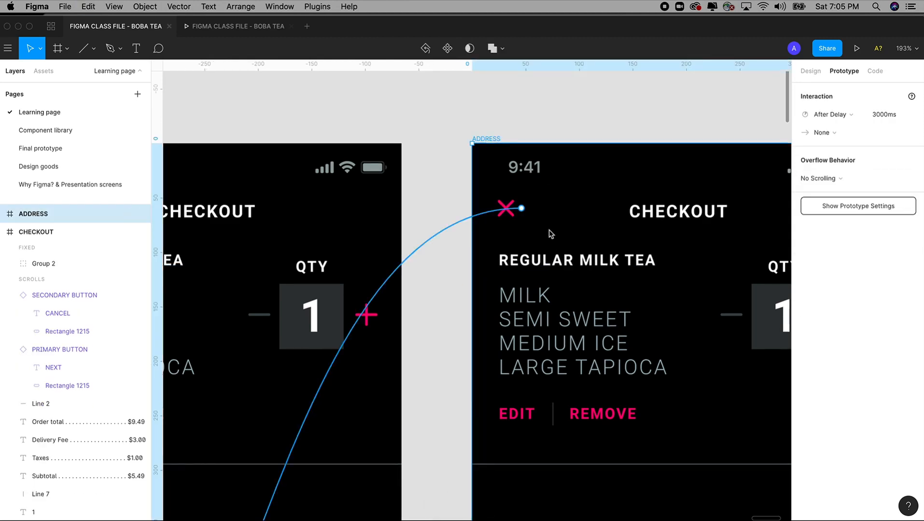
pyautogui.press('super+v')
pyautogui.moveTo(671, 485); pyautogui.dragTo(468, 185)
pyautogui.press('Delete')
pyautogui.click(480, 151)
pyautogui.press('Delete')
pyautogui.press('Escape')
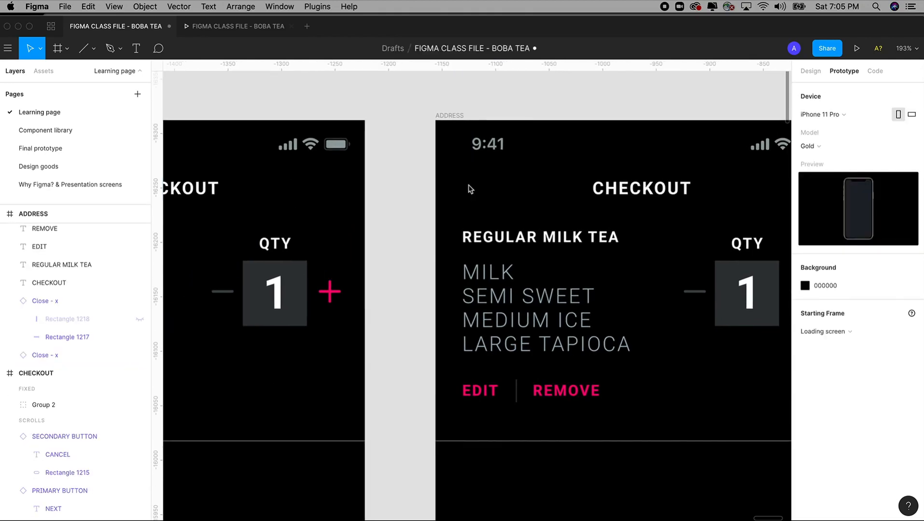
# Step: Paste the pink back arrow into the ADDRESS frame and retitle its header ADDRESS
pyautogui.click(461, 116)
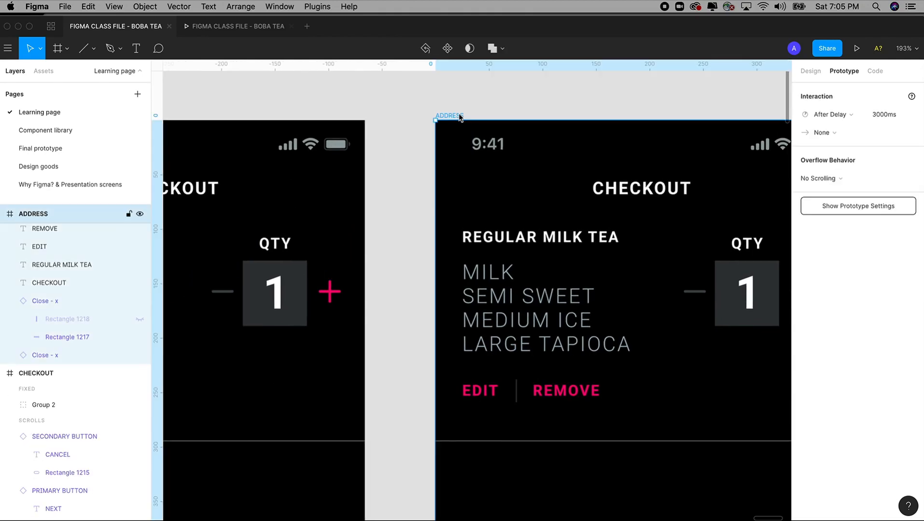
pyautogui.click(804, 71)
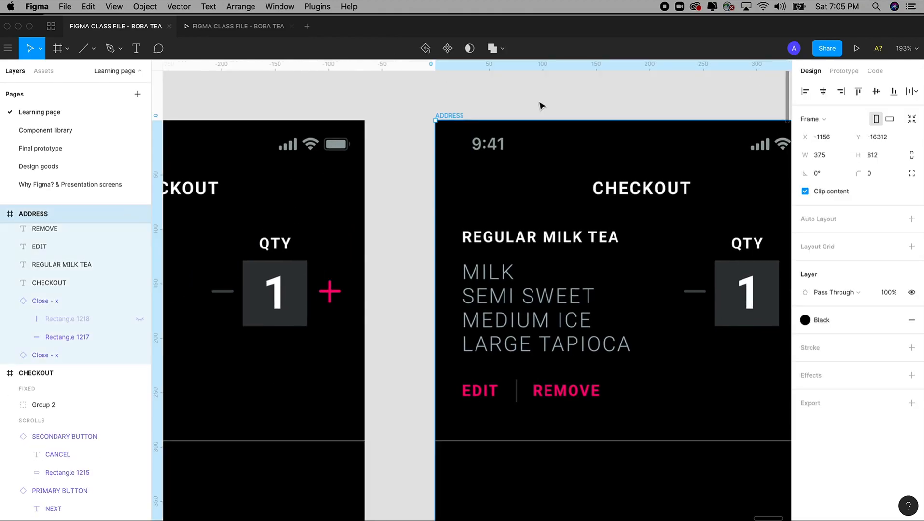
pyautogui.click(452, 90)
pyautogui.click(456, 116)
pyautogui.press('super+v')
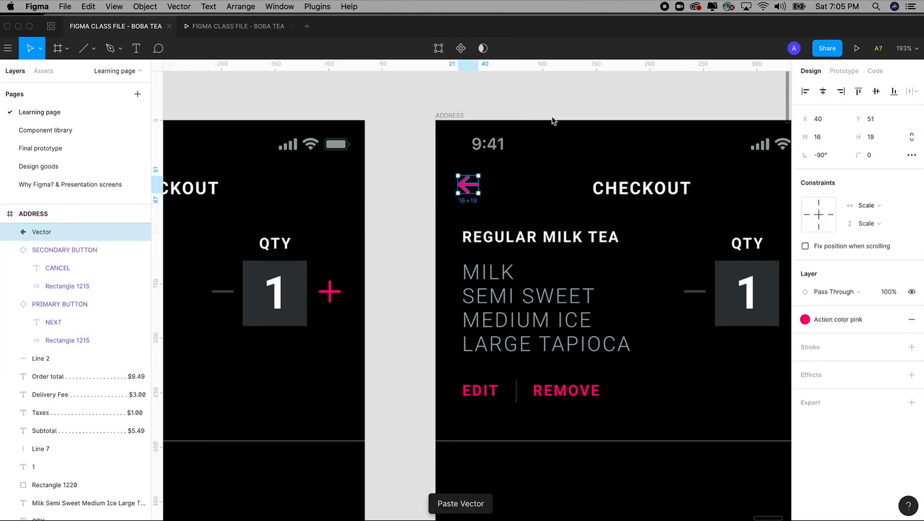
pyautogui.hscroll(5, 553, 121)
pyautogui.doubleClick(517, 177)
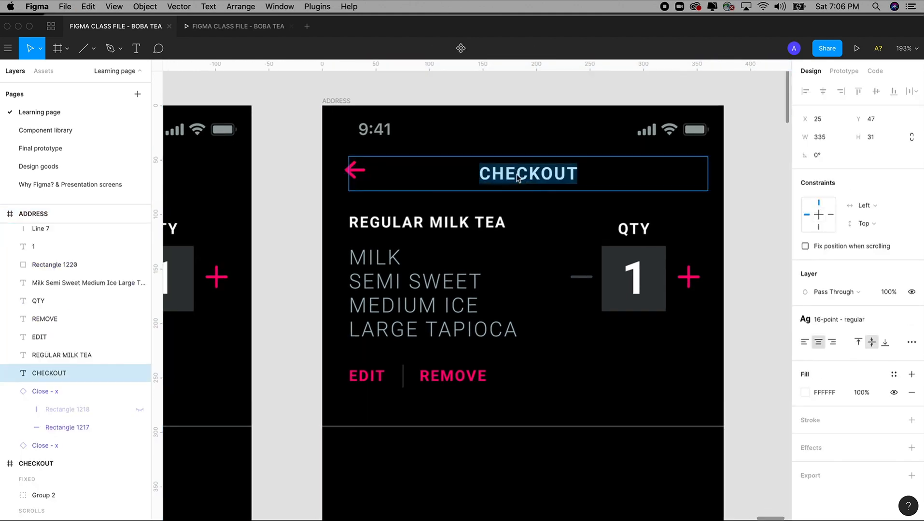
pyautogui.write('ADDRESS')
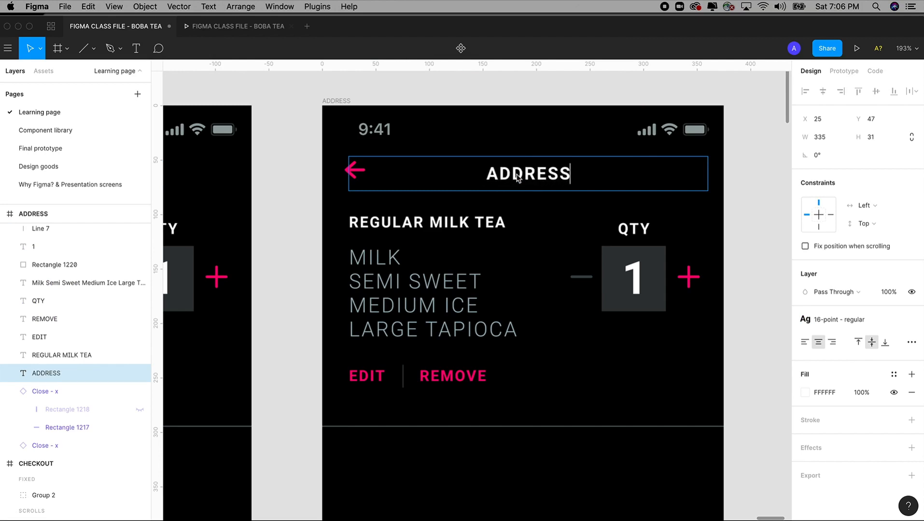
pyautogui.press('Escape')
# Step: Delete the leftover order details and price lines from the ADDRESS screen
pyautogui.press('super+minus')
pyautogui.press('super+minus')
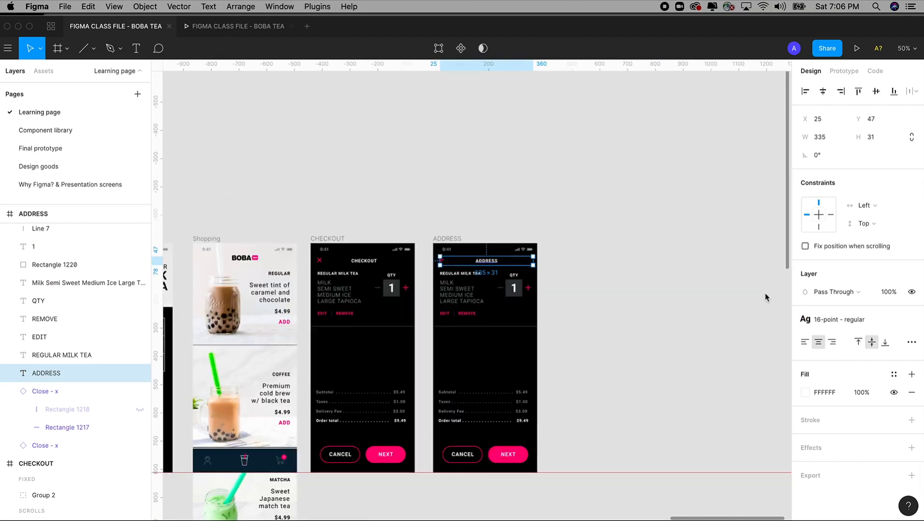
pyautogui.scroll(-2, 758, 270)
pyautogui.press('z')
pyautogui.moveTo(375, 157); pyautogui.dragTo(395, 157)
pyautogui.press('Delete')
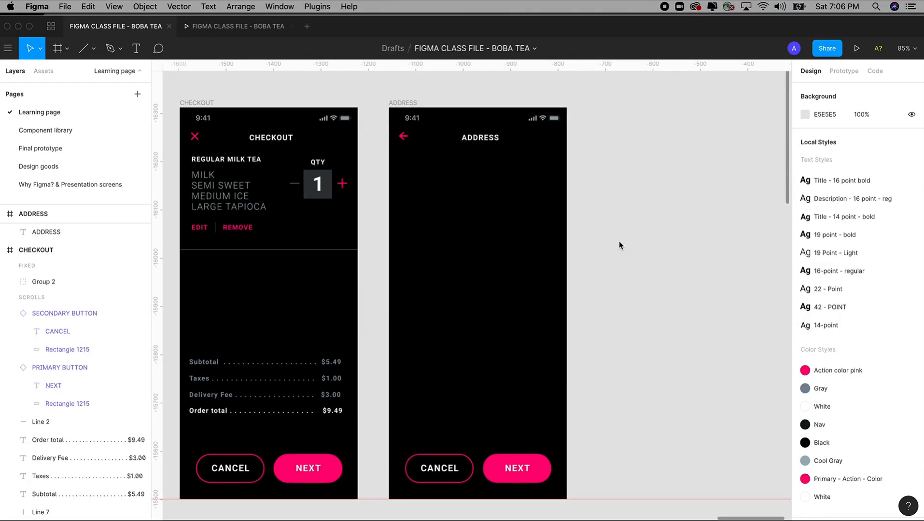
pyautogui.moveTo(600, 219); pyautogui.dragTo(693, 212)
pyautogui.scroll(-2, 692, 212)
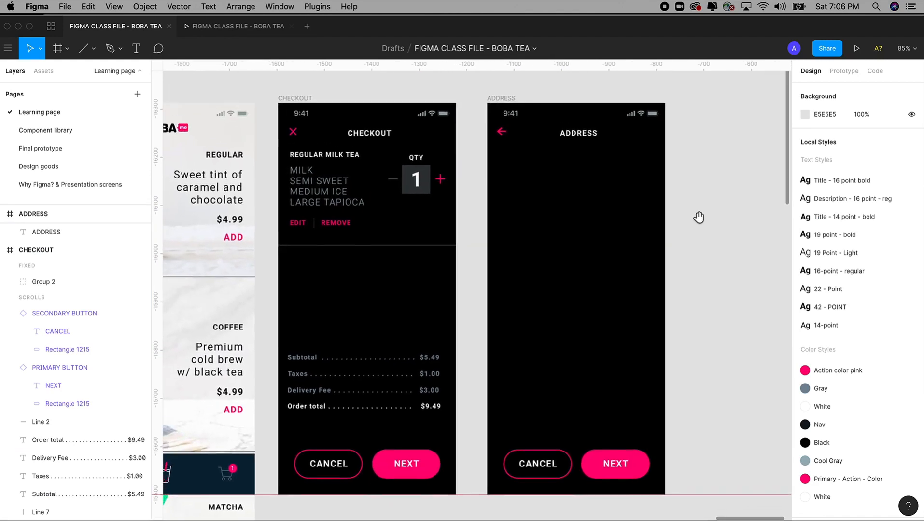
# Step: Link the NEXT button on CHECKOUT to the ADDRESS screen
pyautogui.click(413, 456)
pyautogui.click(413, 456)
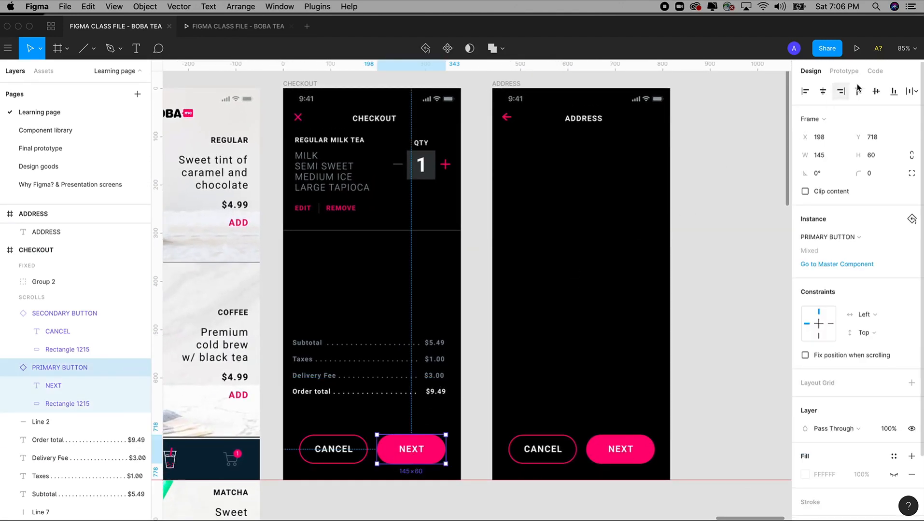
pyautogui.click(842, 74)
pyautogui.moveTo(447, 449); pyautogui.dragTo(561, 322)
pyautogui.moveTo(630, 310); pyautogui.dragTo(650, 310)
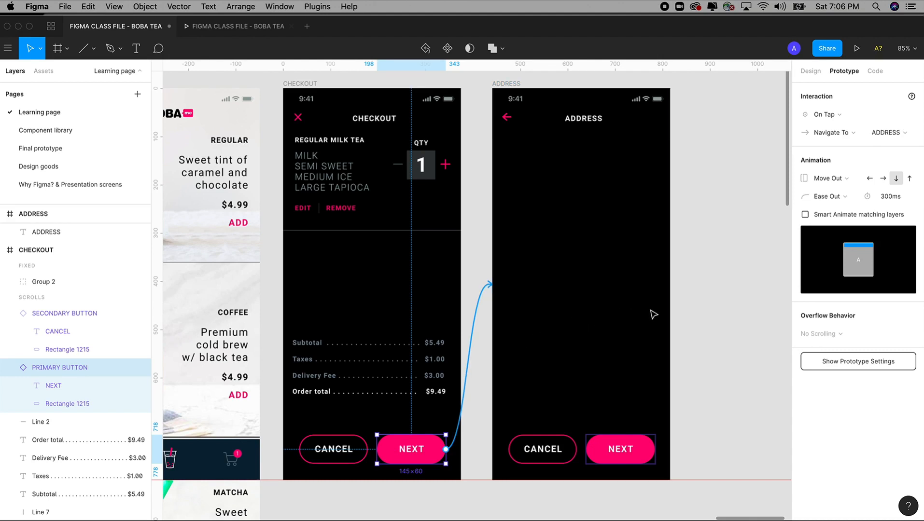
# Step: Give NEXT's On Tap link a Move In from the left transition, and link ADDRESS's back arrow to CHECKOUT
pyautogui.click(837, 180)
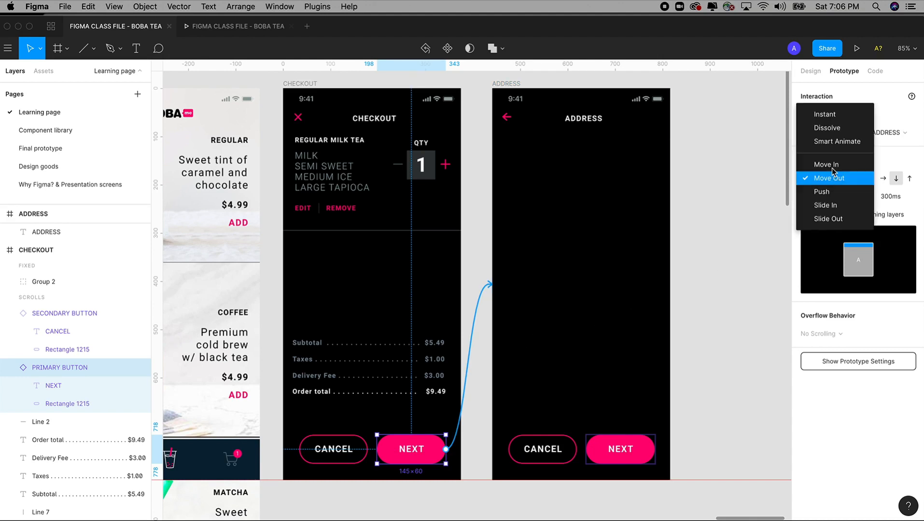
pyautogui.press('Escape')
pyautogui.click(833, 117)
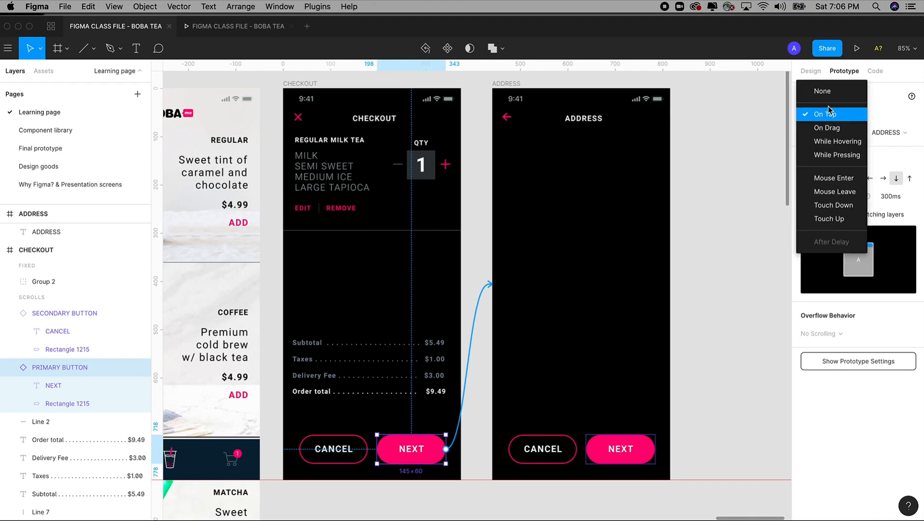
pyautogui.click(830, 116)
pyautogui.click(823, 179)
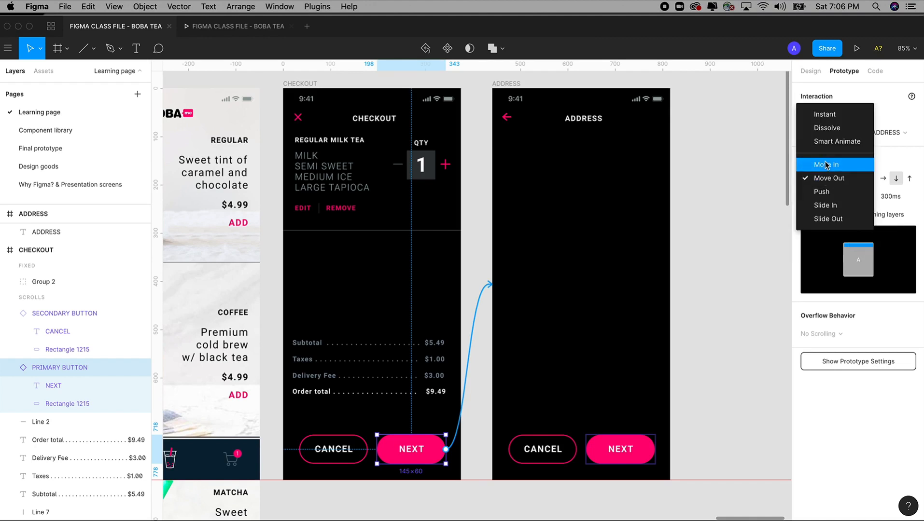
pyautogui.click(825, 165)
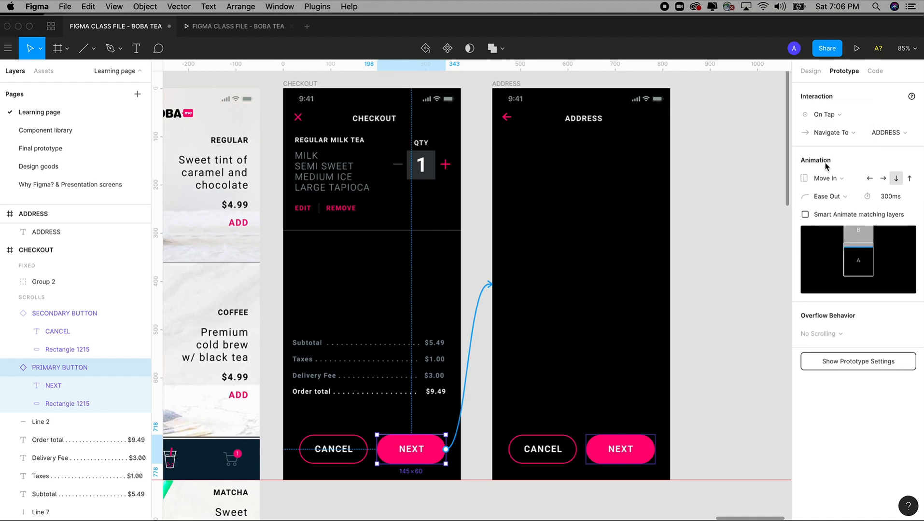
pyautogui.click(823, 178)
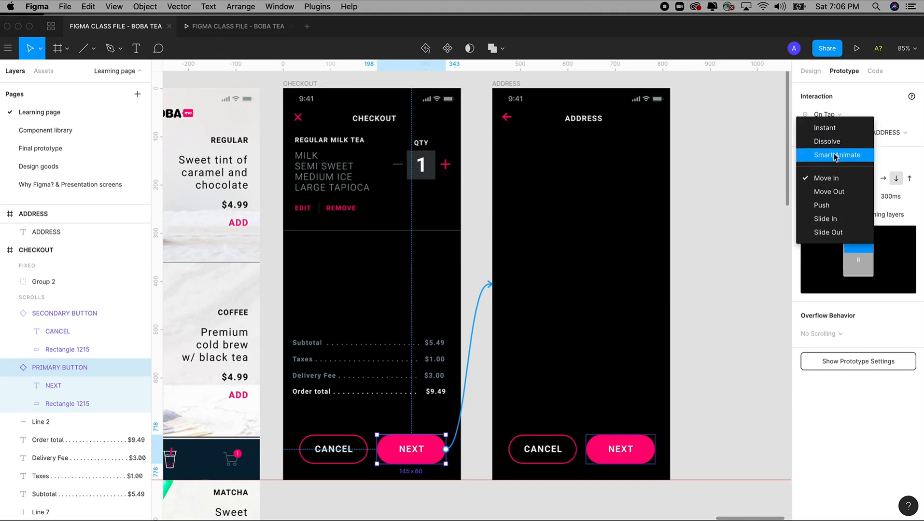
pyautogui.click(827, 180)
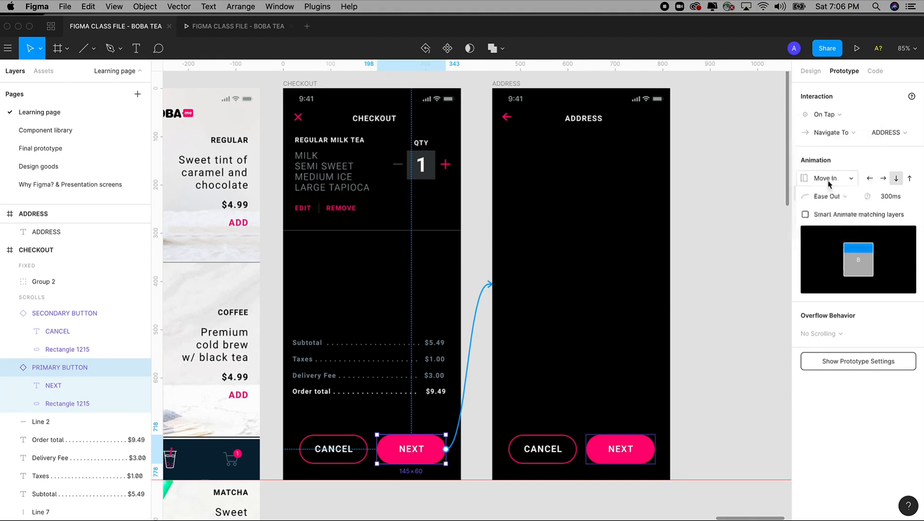
pyautogui.click(869, 179)
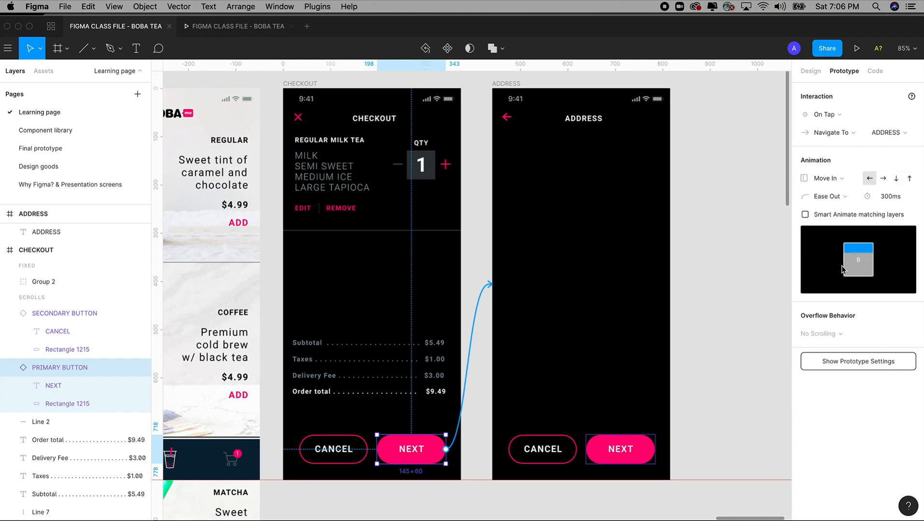
pyautogui.click(507, 120)
pyautogui.moveTo(514, 118); pyautogui.dragTo(421, 180)
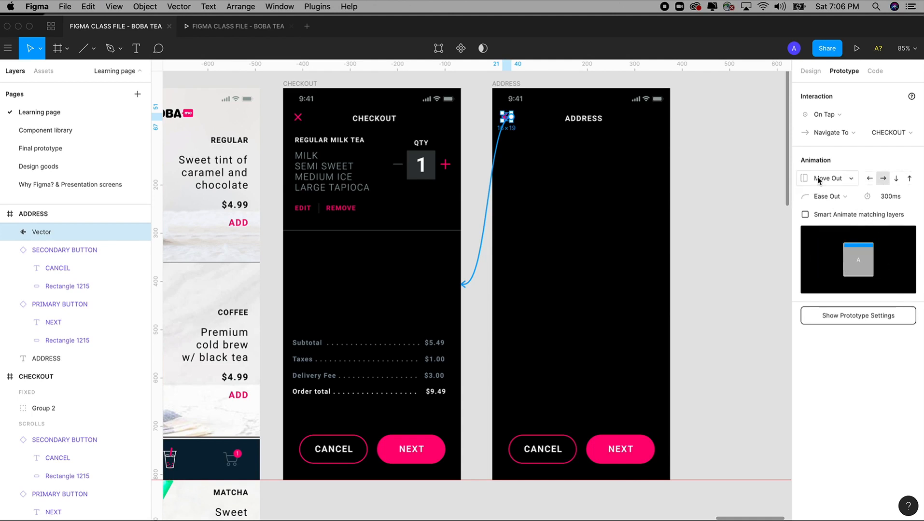
pyautogui.click(433, 452)
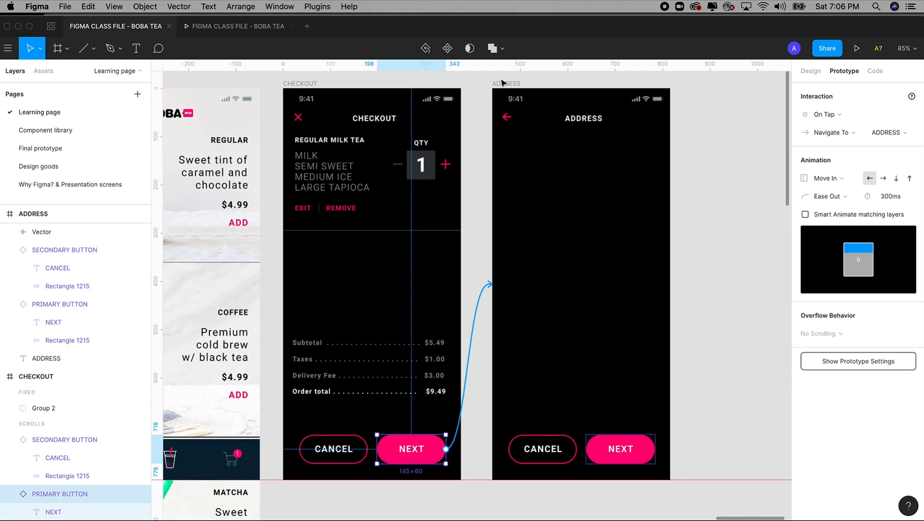
pyautogui.click(508, 119)
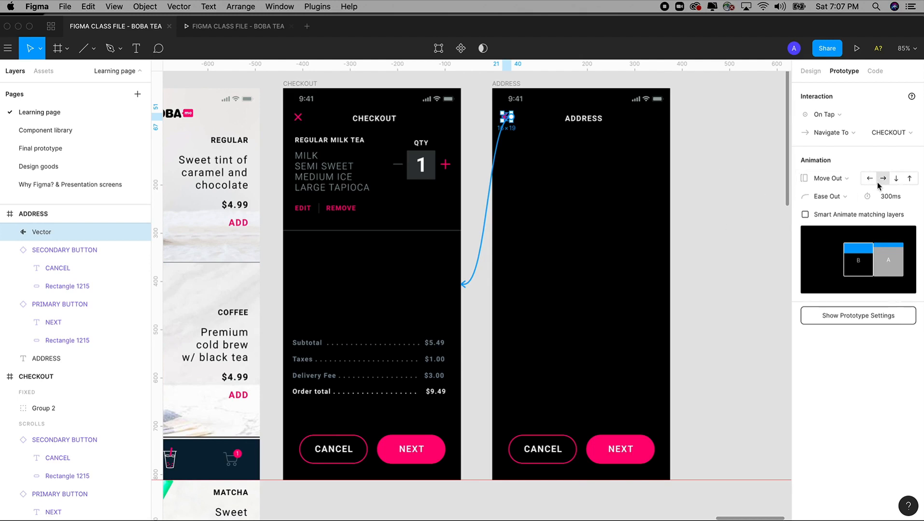
# Step: In the running prototype, add a Semi Sweet, Large Tapioca Milk Tea and open checkout from the cart
pyautogui.click(236, 26)
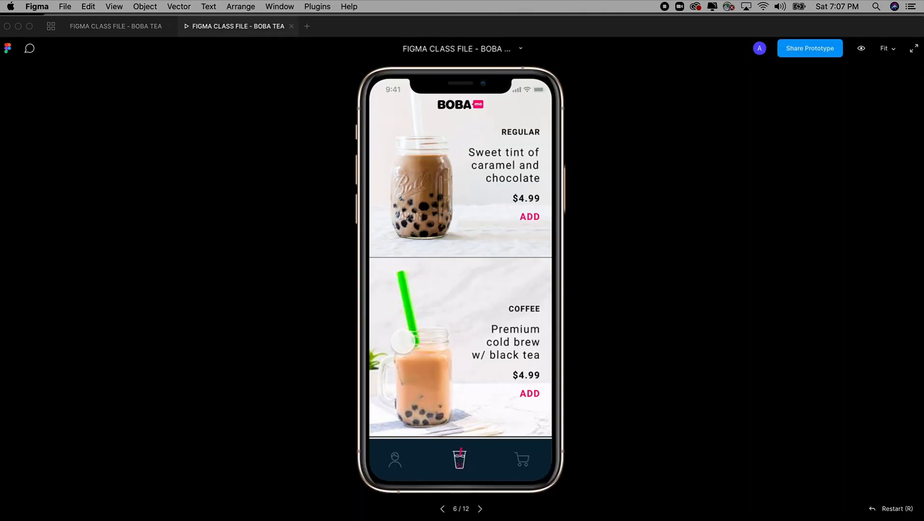
pyautogui.click(480, 509)
pyautogui.click(480, 509)
pyautogui.click(480, 509)
pyautogui.click(480, 508)
pyautogui.click(524, 459)
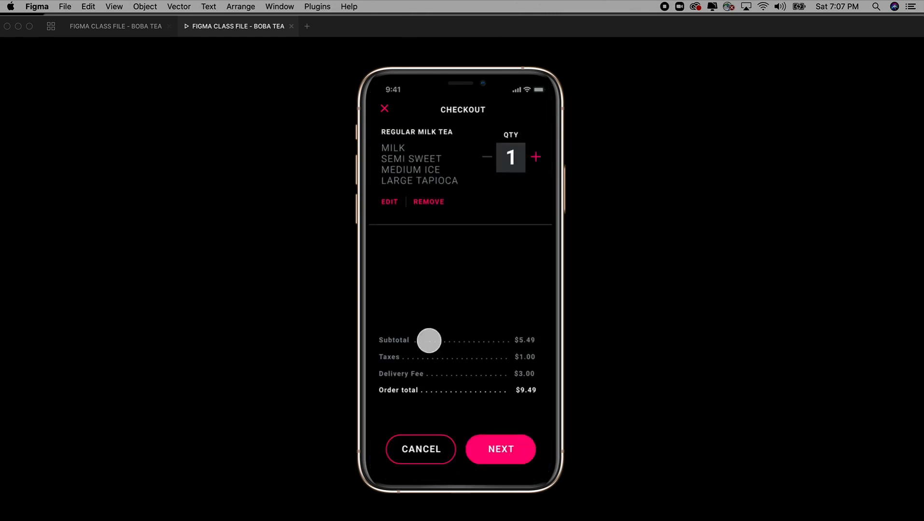
# Step: Confirm NEXT reaches ADDRESS and the back arrow returns to CHECKOUT, then return to the editor
pyautogui.click(504, 450)
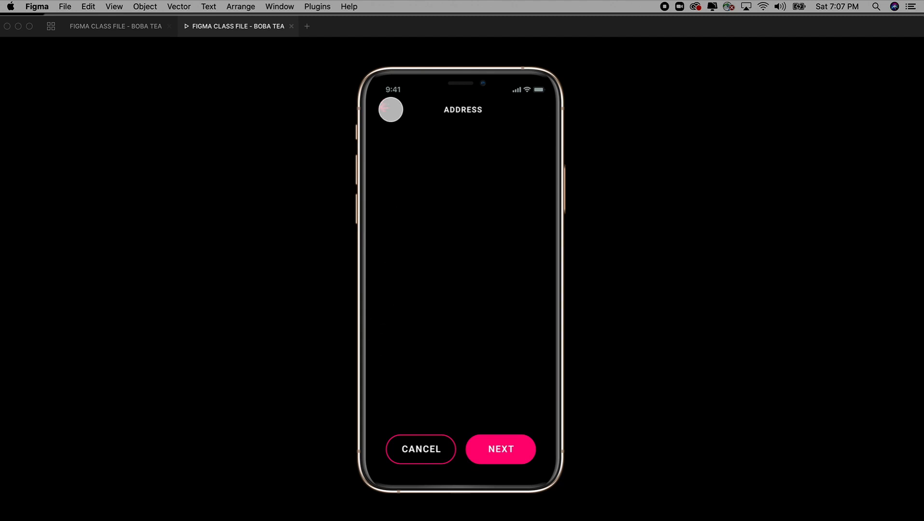
pyautogui.click(384, 108)
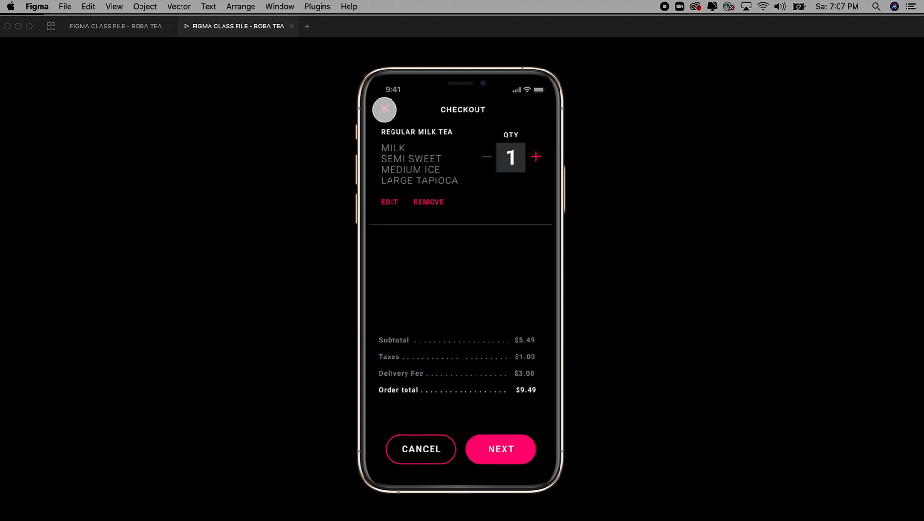
pyautogui.click(494, 451)
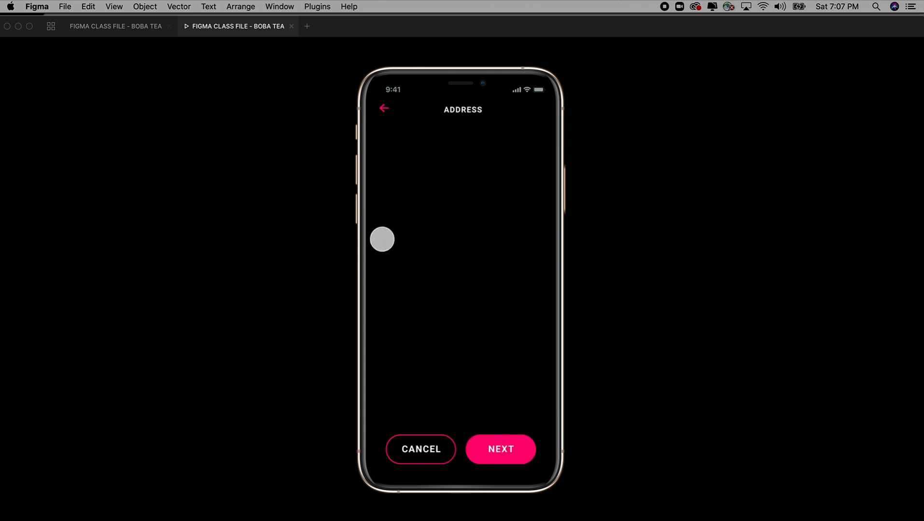
pyautogui.click(384, 109)
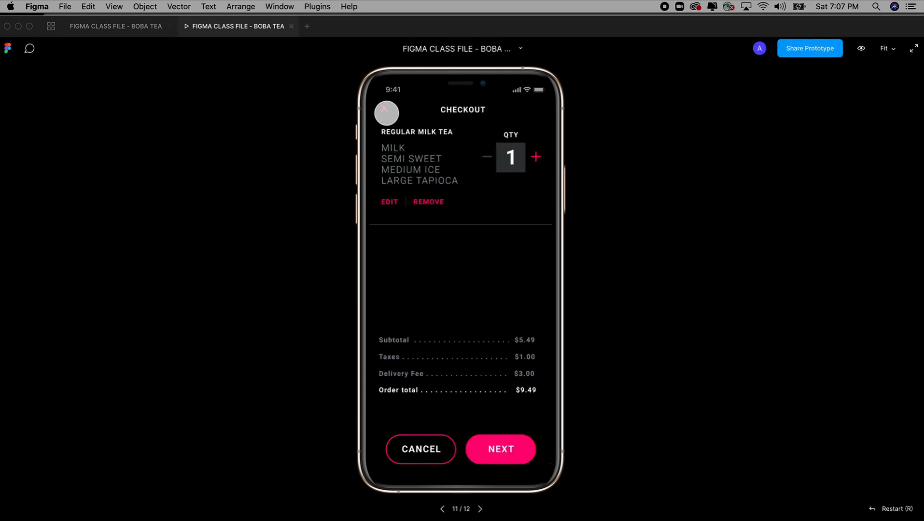
pyautogui.click(385, 108)
pyautogui.click(529, 469)
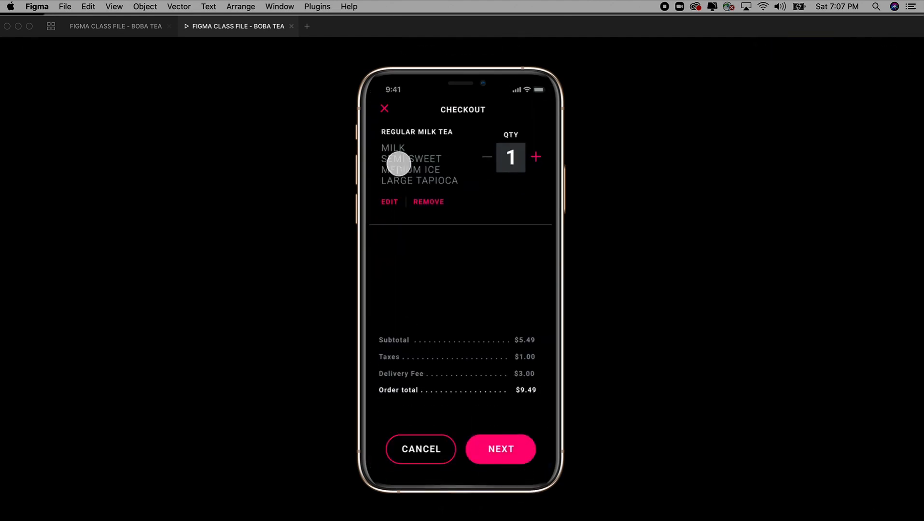
pyautogui.click(501, 456)
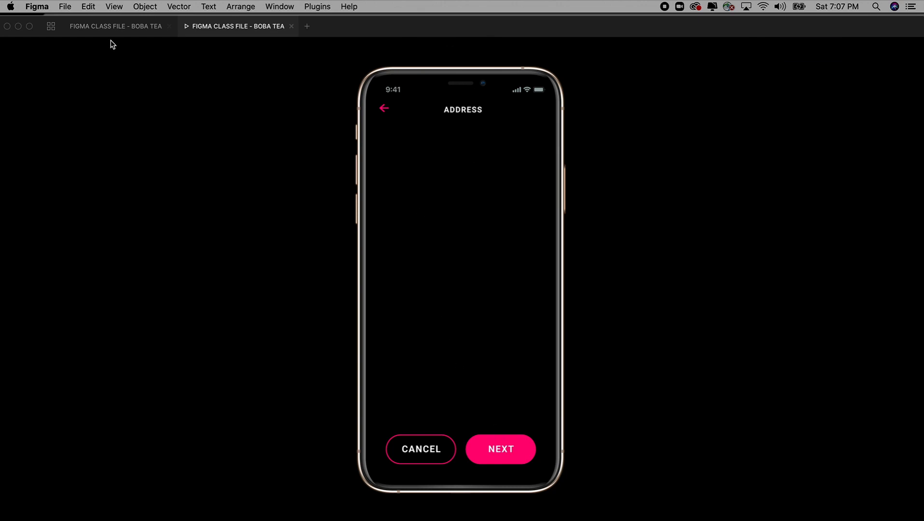
pyautogui.click(126, 27)
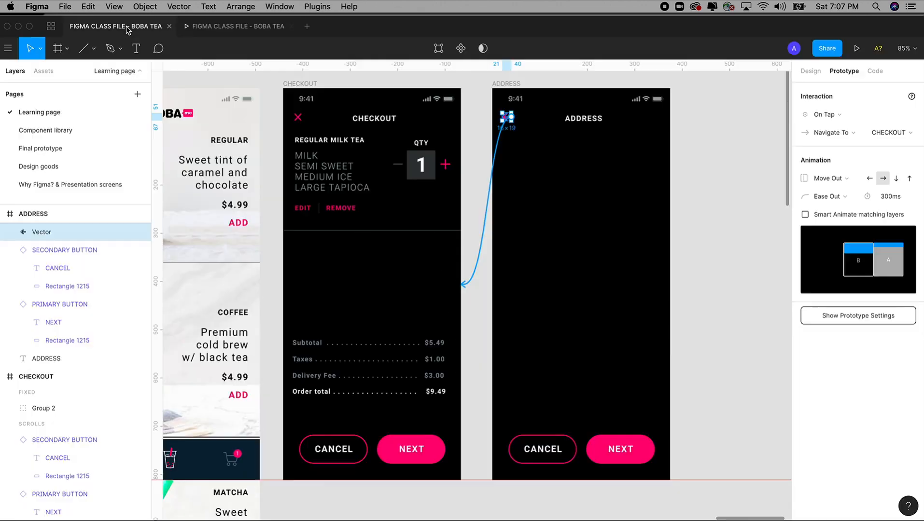
# Step: Zoom in on the ADDRESS screen and list local components like FORM - DEFAULT in Assets
pyautogui.click(674, 226)
pyautogui.press('-')
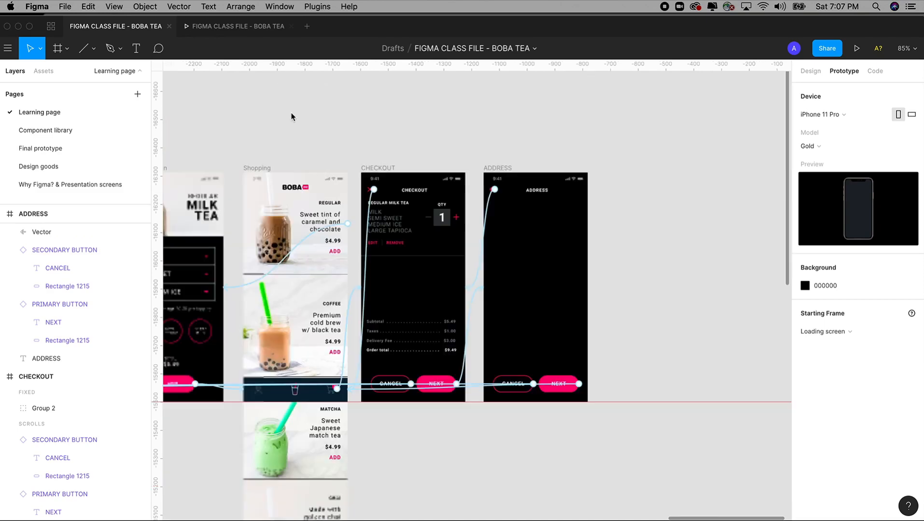
pyautogui.press('-')
pyautogui.moveTo(301, 188); pyautogui.dragTo(551, 128)
pyautogui.moveTo(371, 155); pyautogui.dragTo(532, 154)
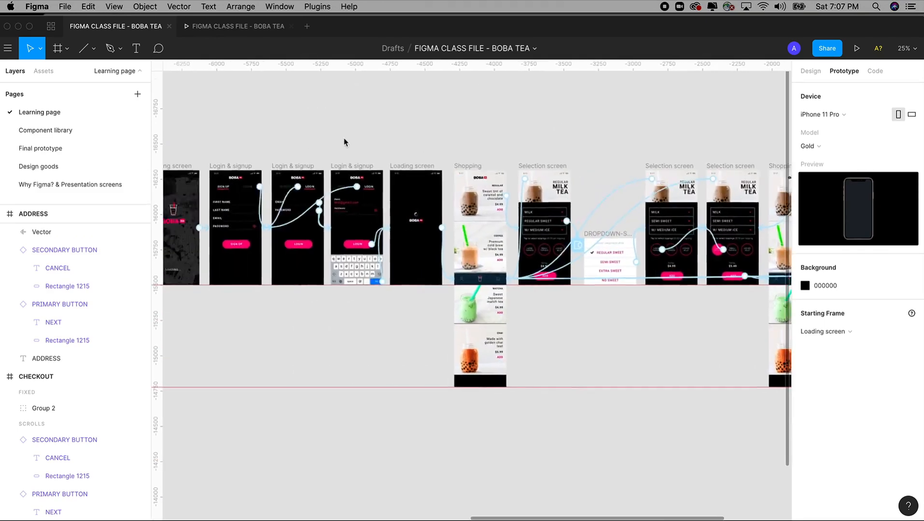
pyautogui.moveTo(343, 138); pyautogui.dragTo(395, 329)
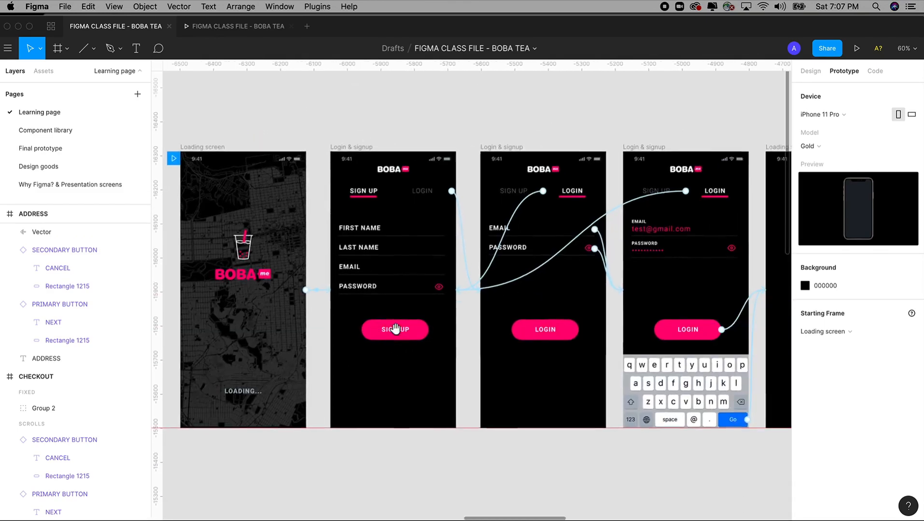
pyautogui.moveTo(526, 179); pyautogui.dragTo(307, 186)
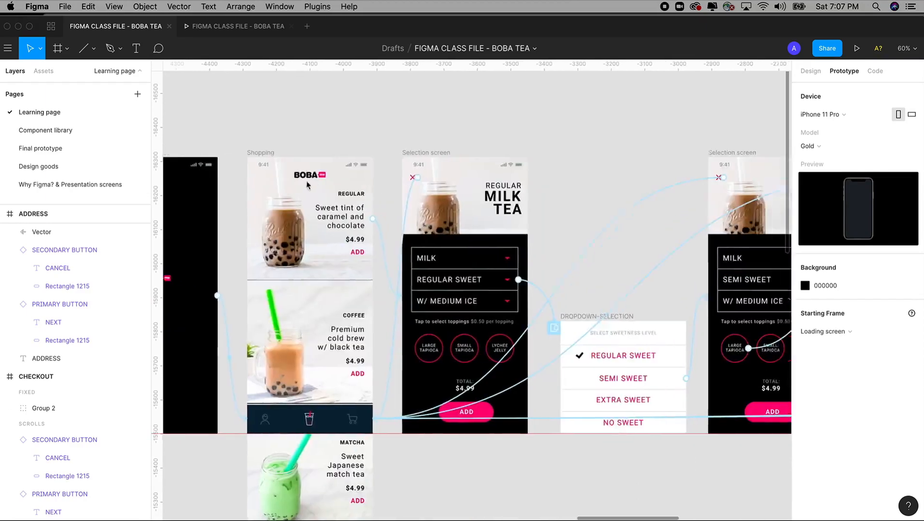
pyautogui.moveTo(693, 185)
pyautogui.mouseDown()
pyautogui.moveTo(191, 186)
pyautogui.moveTo(550, 179)
pyautogui.mouseUp()
pyautogui.moveTo(452, 99); pyautogui.dragTo(636, 389)
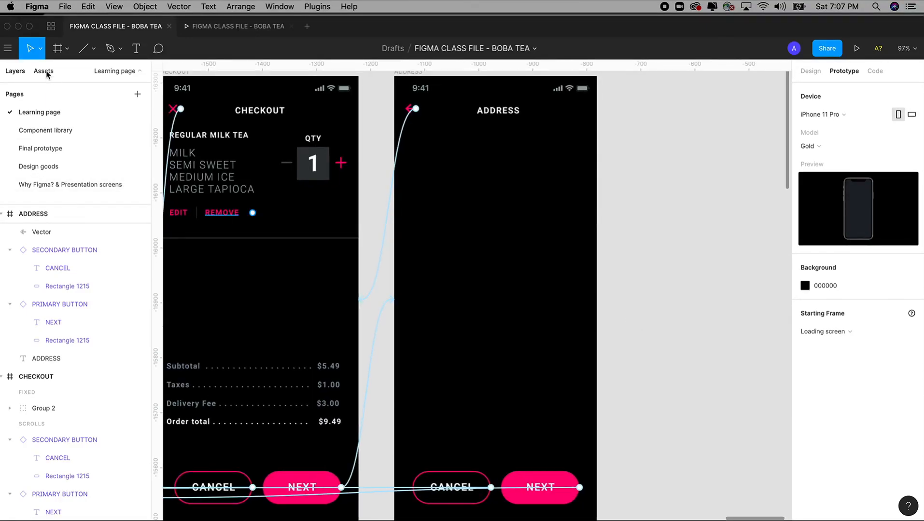
pyautogui.click(810, 71)
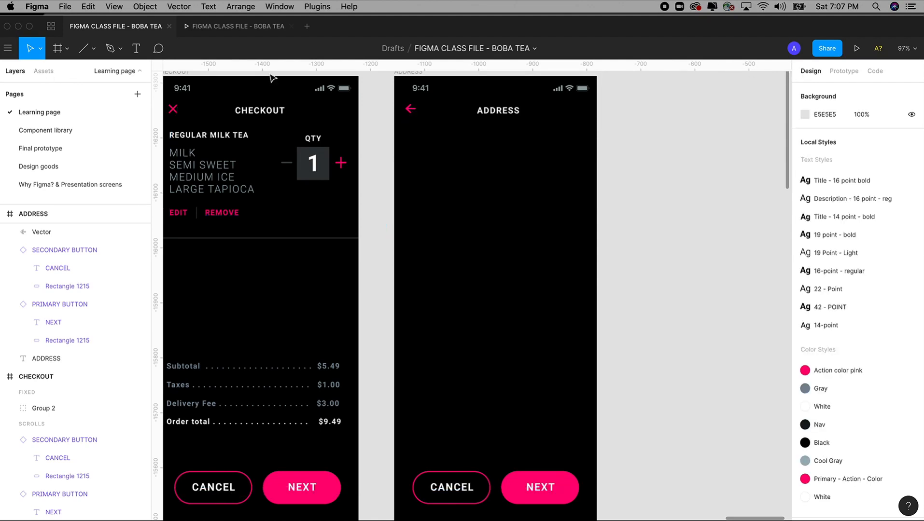
pyautogui.click(43, 71)
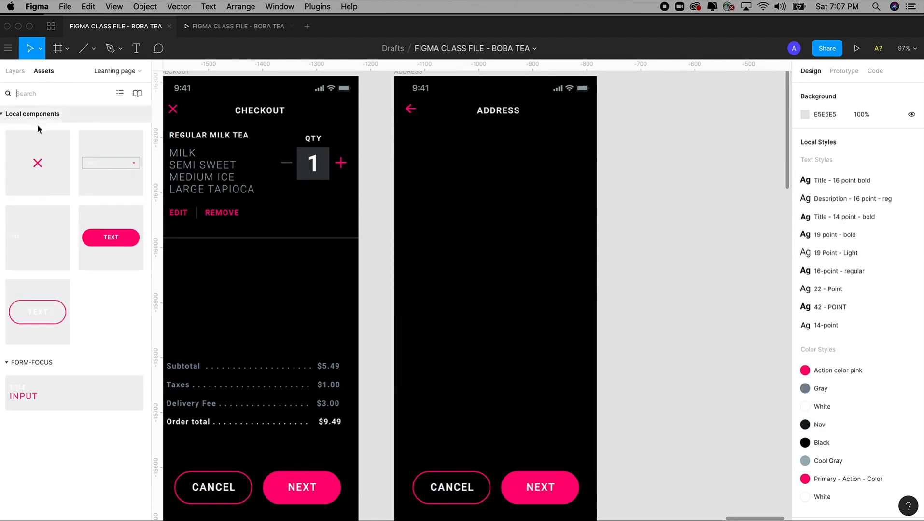
# Step: Place a FORM - DEFAULT component instance on the ADDRESS screen
pyautogui.click(28, 238)
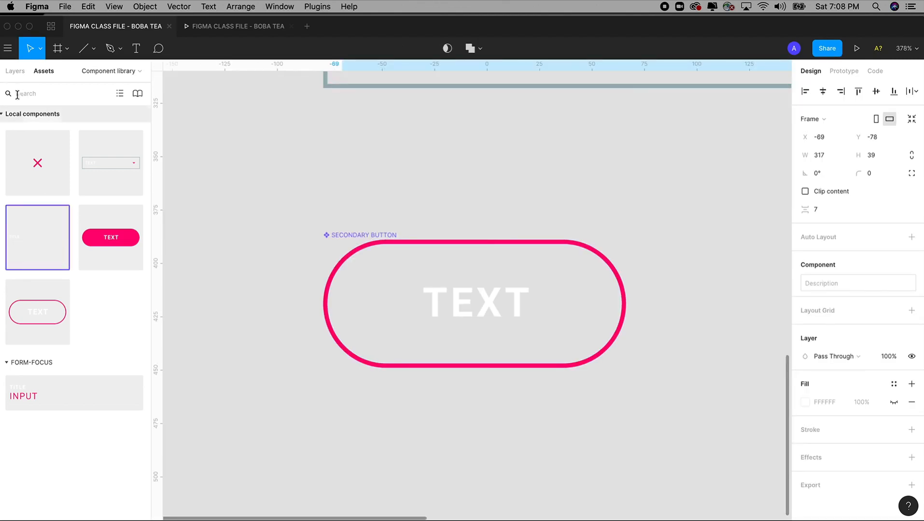
pyautogui.click(16, 71)
pyautogui.click(37, 113)
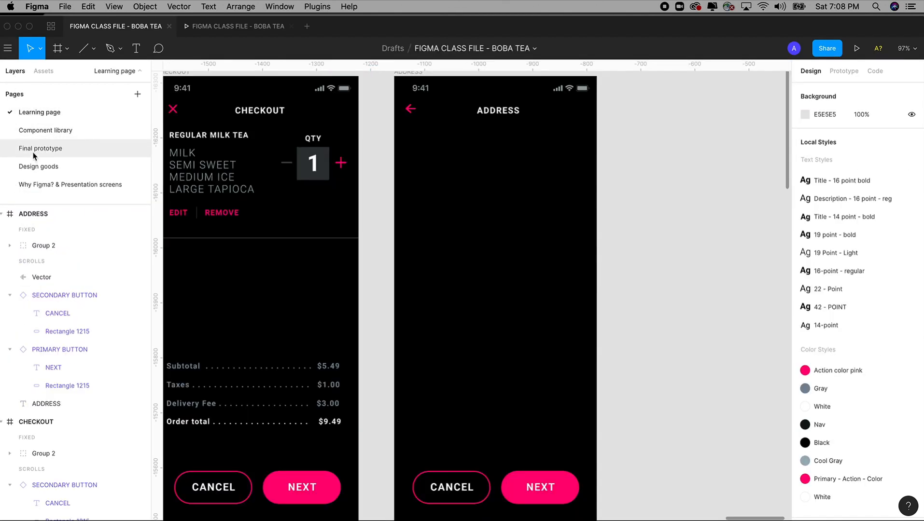
pyautogui.click(43, 71)
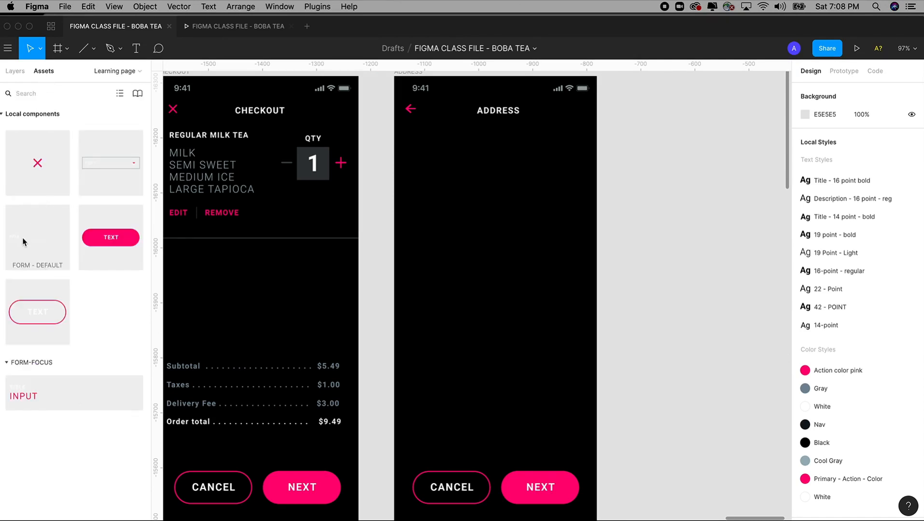
pyautogui.moveTo(22, 243); pyautogui.dragTo(429, 162)
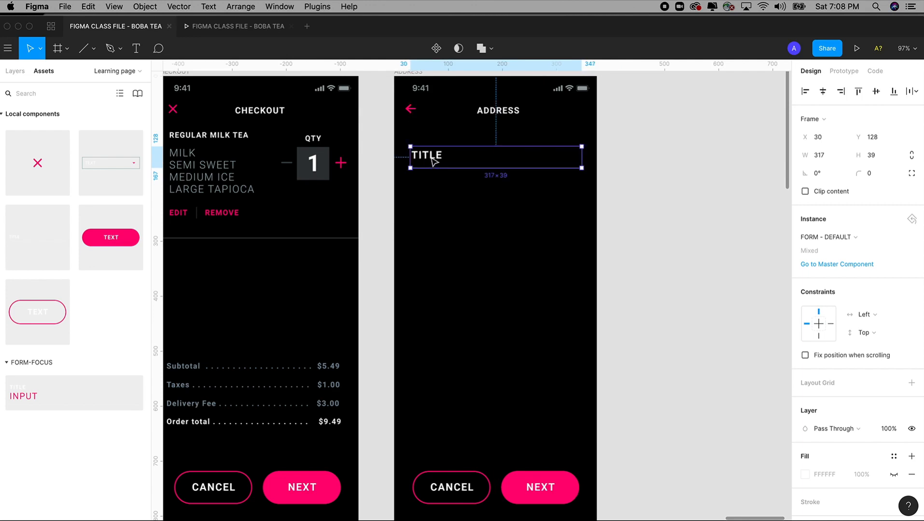
# Step: Rename the field's TITLE label to ADDRESS and nudge the field down
pyautogui.doubleClick(433, 162)
pyautogui.doubleClick(431, 158)
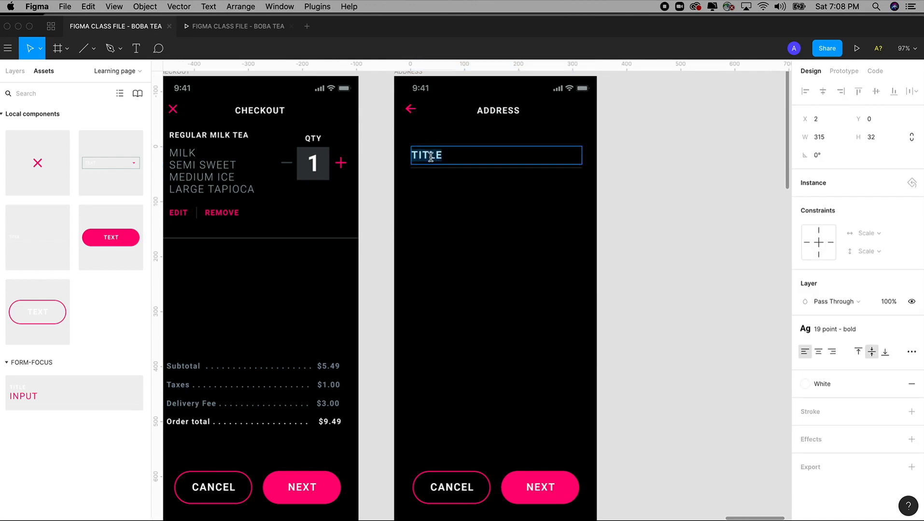
pyautogui.write('ADDRESS')
pyautogui.click(691, 222)
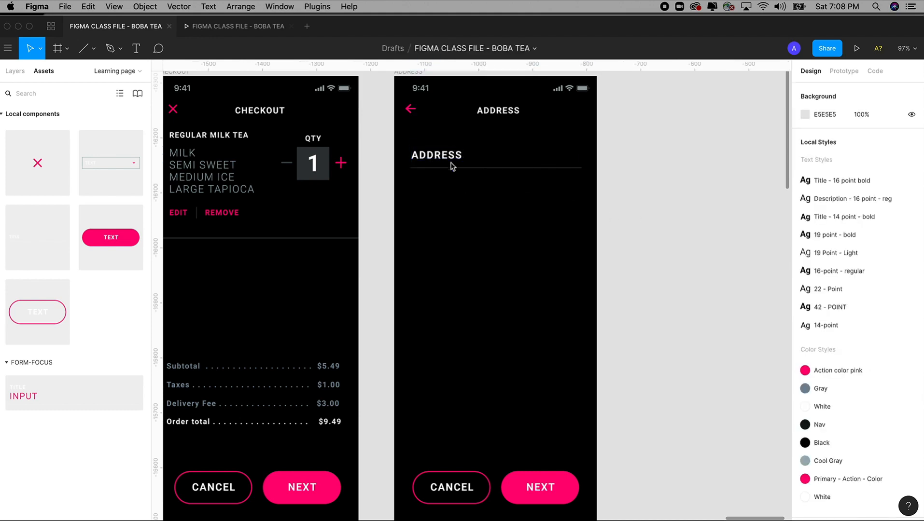
pyautogui.click(452, 169)
pyautogui.moveTo(449, 171); pyautogui.dragTo(443, 203)
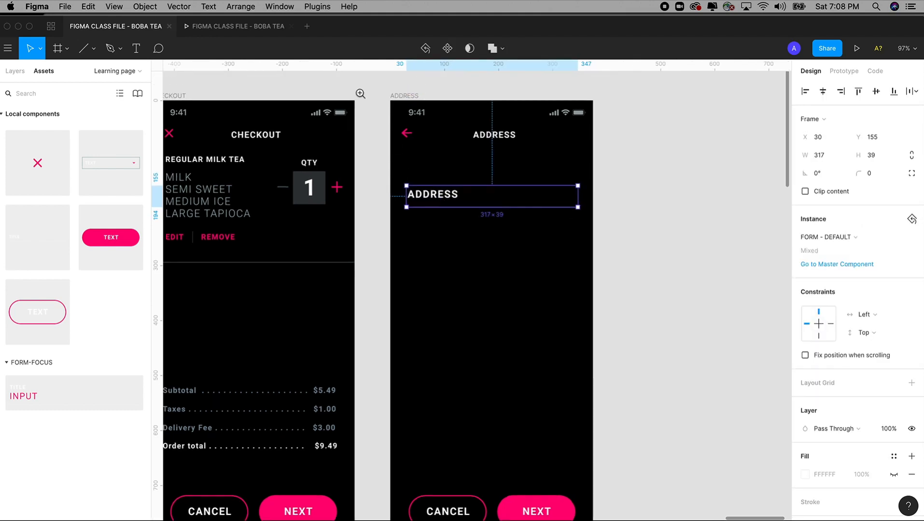
pyautogui.moveTo(358, 85); pyautogui.dragTo(698, 336)
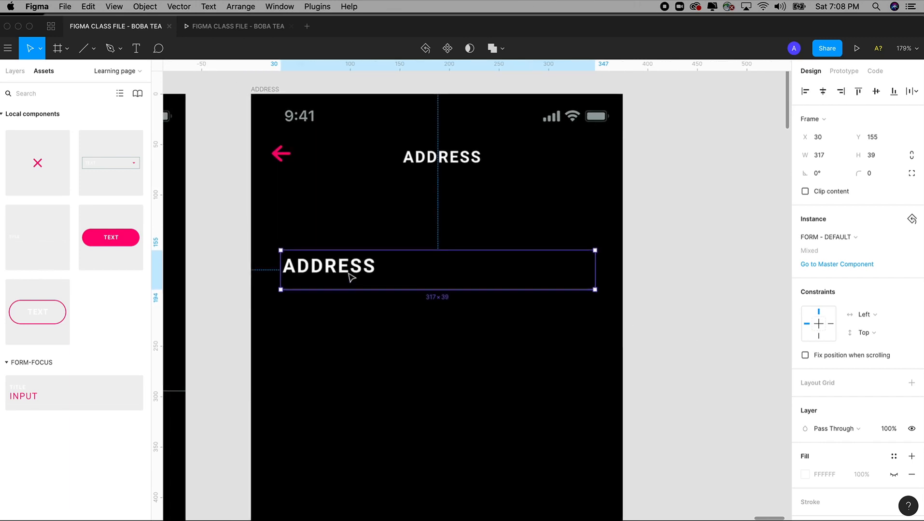
pyautogui.click(21, 395)
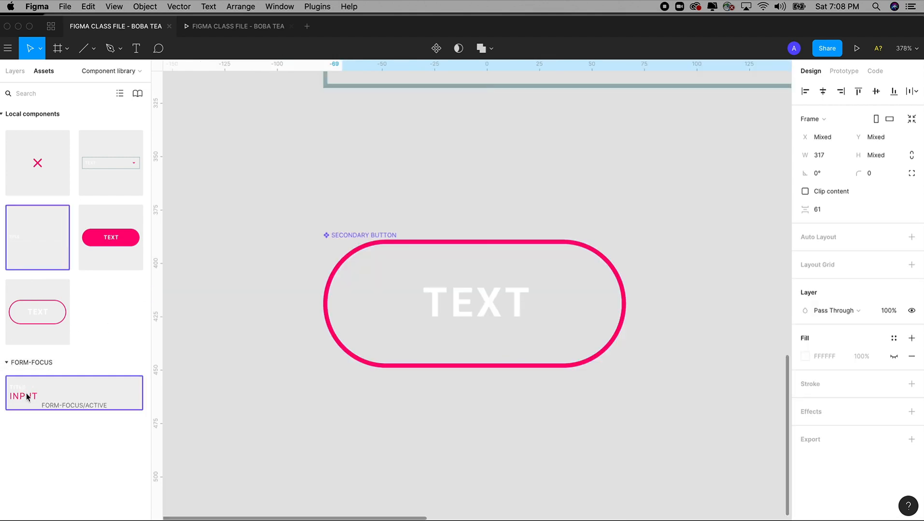
pyautogui.click(15, 72)
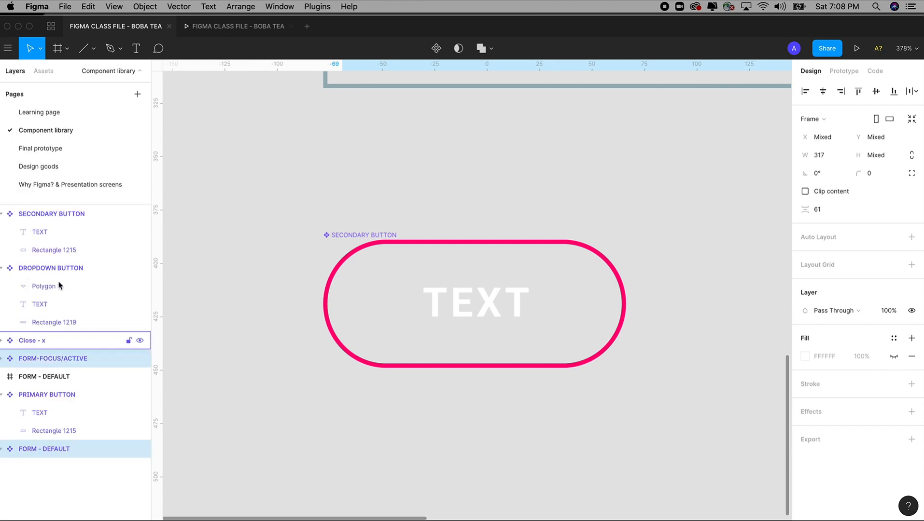
pyautogui.click(37, 117)
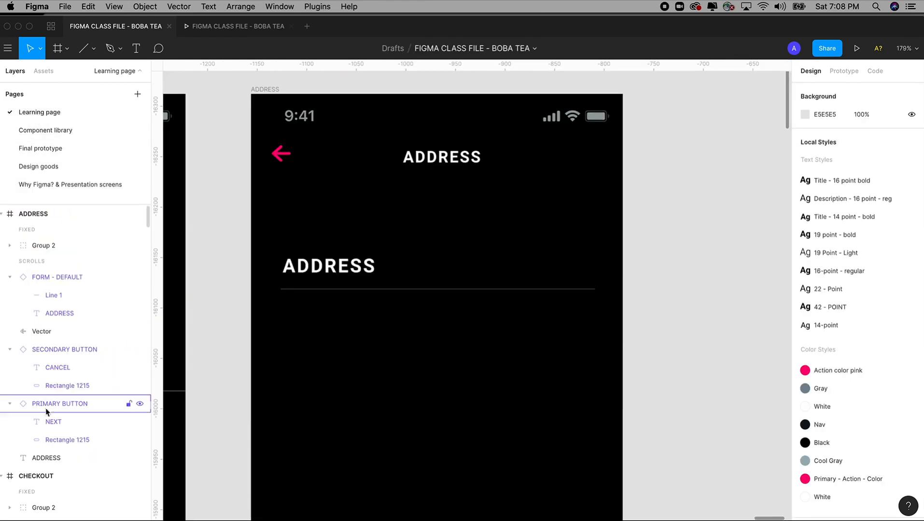
pyautogui.click(42, 73)
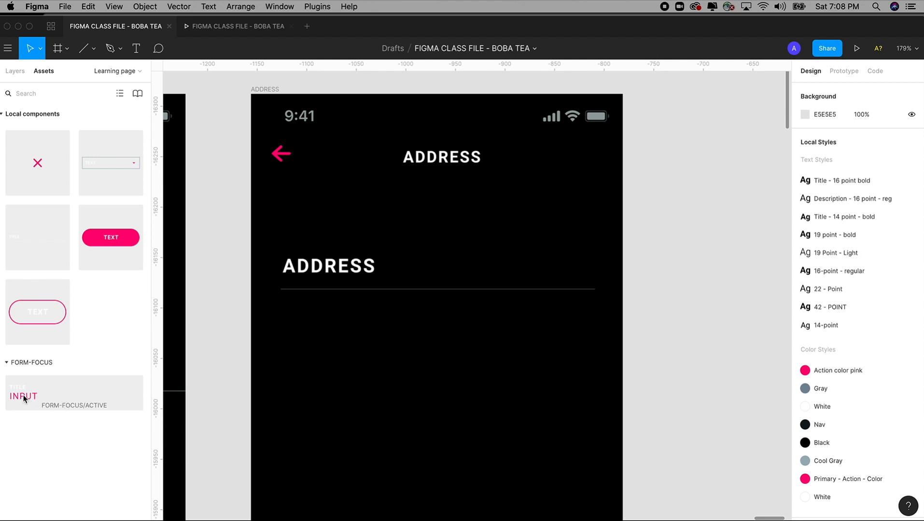
# Step: Add a FORM-FOCUS/ACTIVE field above ADDRESS labelled NAME, filled with a sample full name
pyautogui.moveTo(23, 395); pyautogui.dragTo(326, 217)
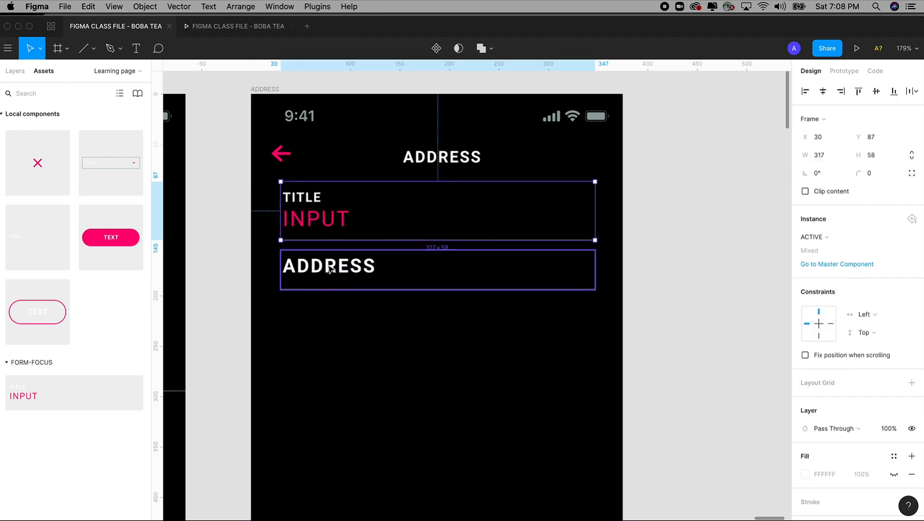
pyautogui.moveTo(332, 270); pyautogui.dragTo(333, 283)
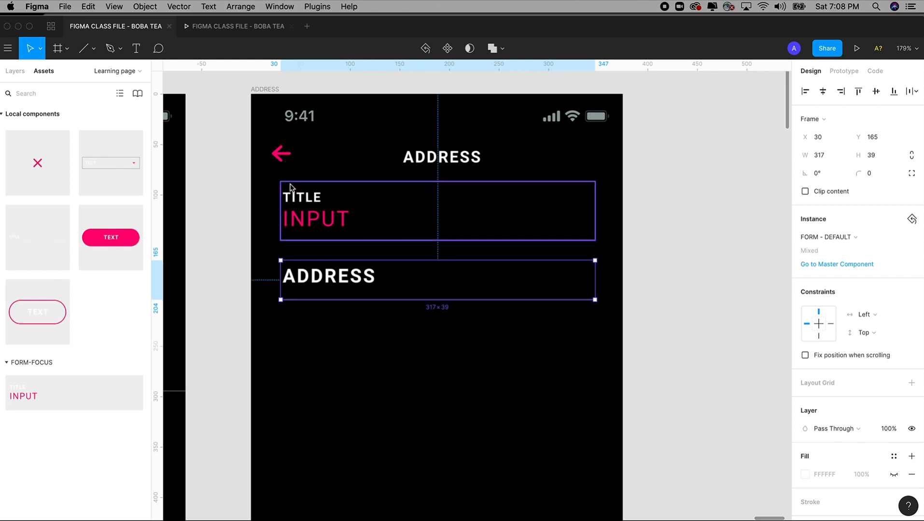
pyautogui.doubleClick(299, 196)
pyautogui.doubleClick(298, 196)
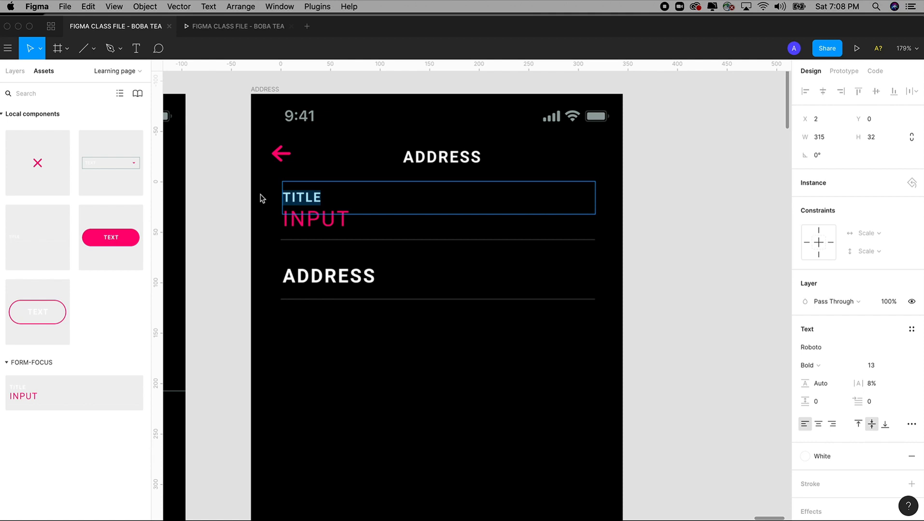
pyautogui.write('NAME')
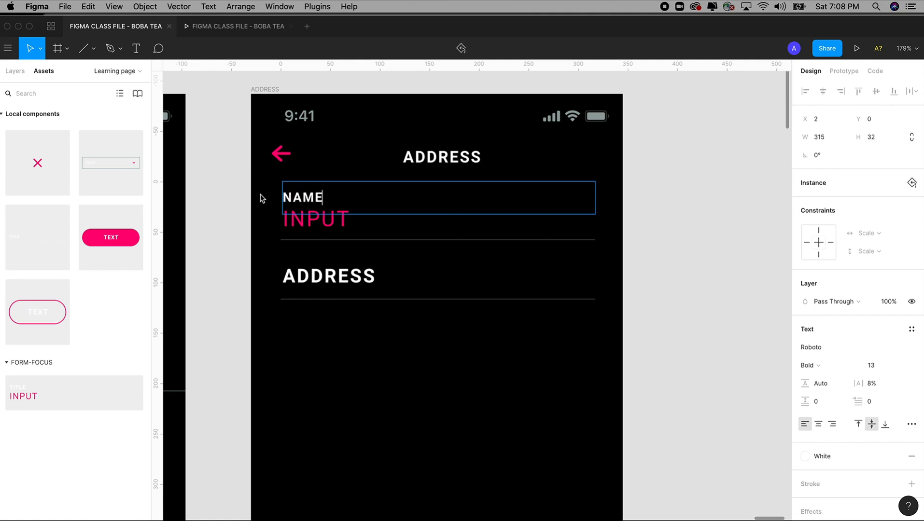
pyautogui.doubleClick(316, 220)
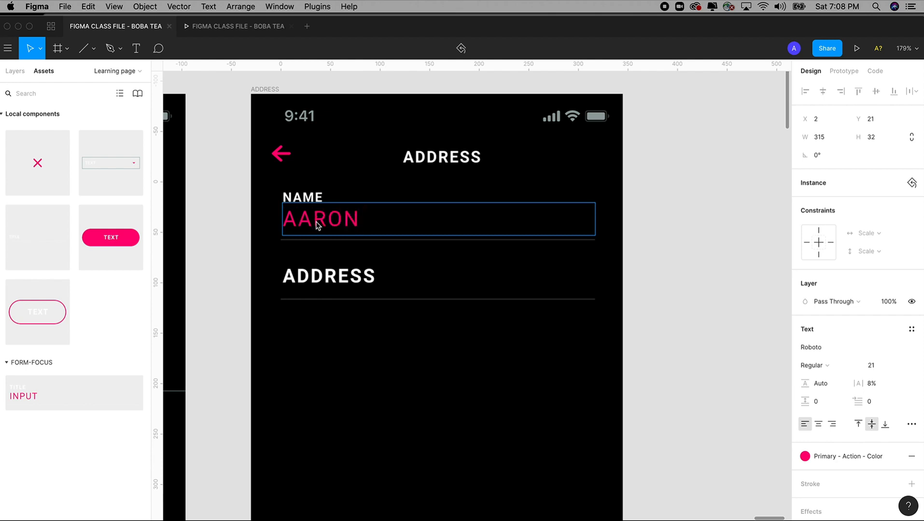
pyautogui.press('Escape')
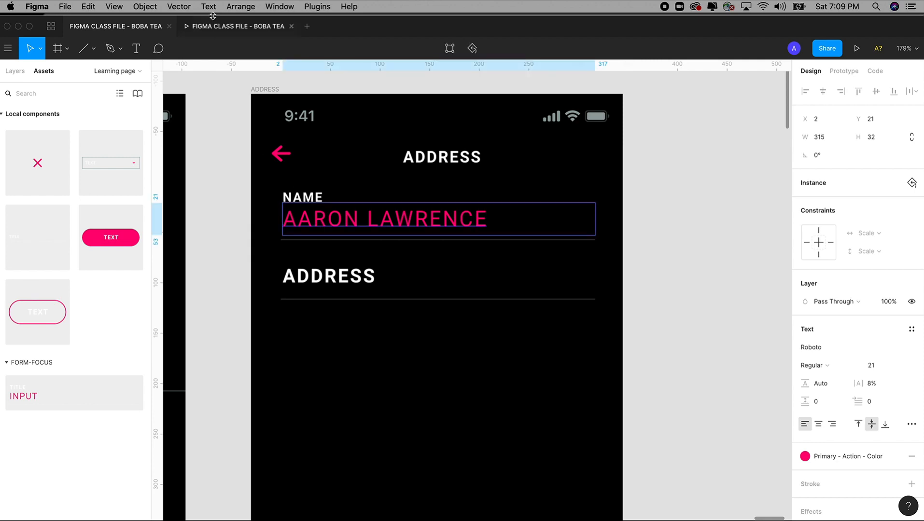
# Step: Convert the name text to lowercase and fix its first letter
pyautogui.click(208, 6)
pyautogui.click(219, 91)
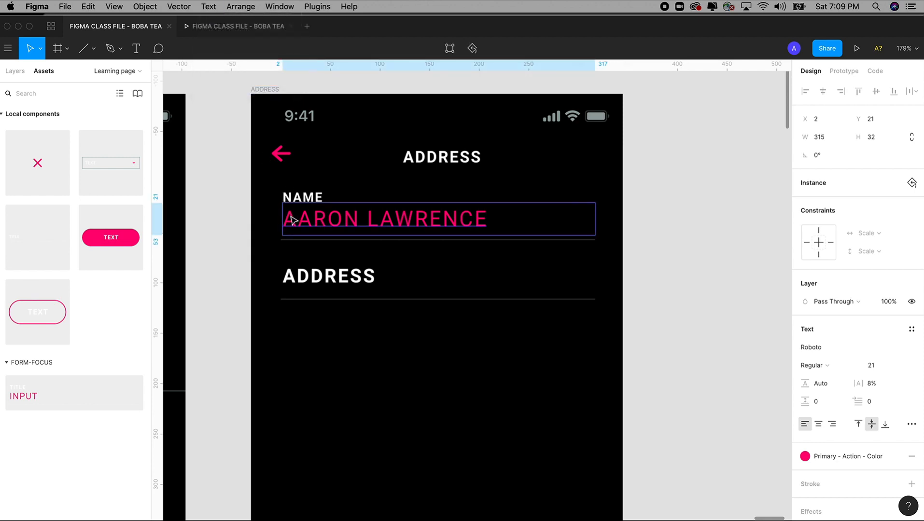
pyautogui.press('Escape')
pyautogui.doubleClick(291, 226)
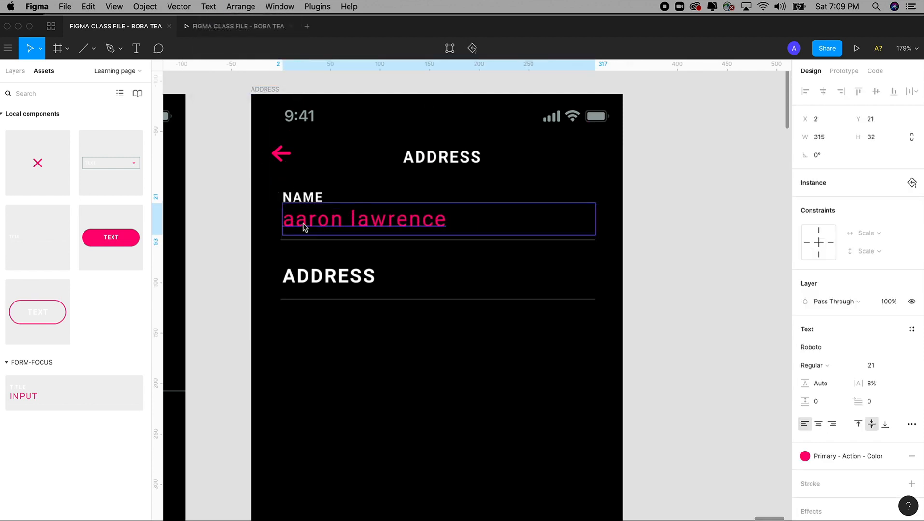
pyautogui.doubleClick(302, 223)
pyautogui.moveTo(296, 222); pyautogui.dragTo(285, 223)
pyautogui.press('Right')
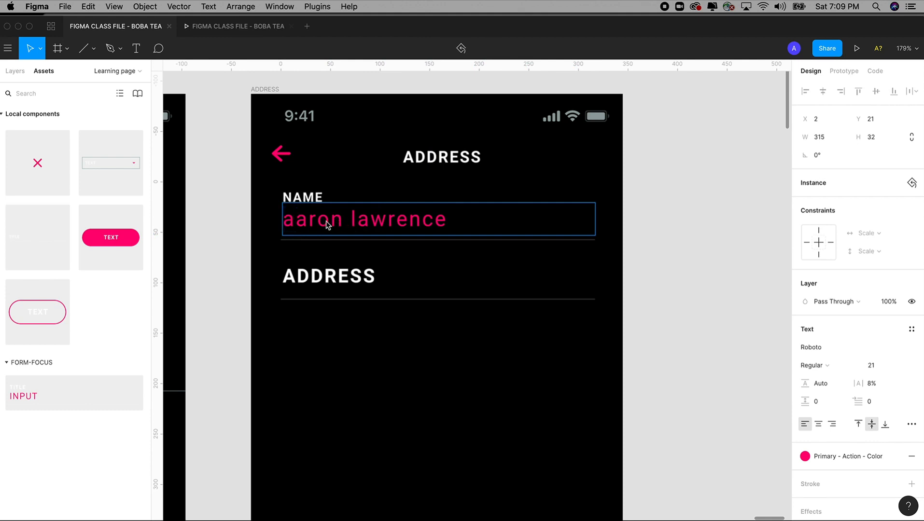
pyautogui.press('BackSpace')
pyautogui.write('a')
pyautogui.press('BackSpace')
pyautogui.write('a')
# Step: Apply Text Original Case to the name and retype the surname in title case
pyautogui.moveTo(456, 218); pyautogui.dragTo(230, 222)
pyautogui.click(208, 5)
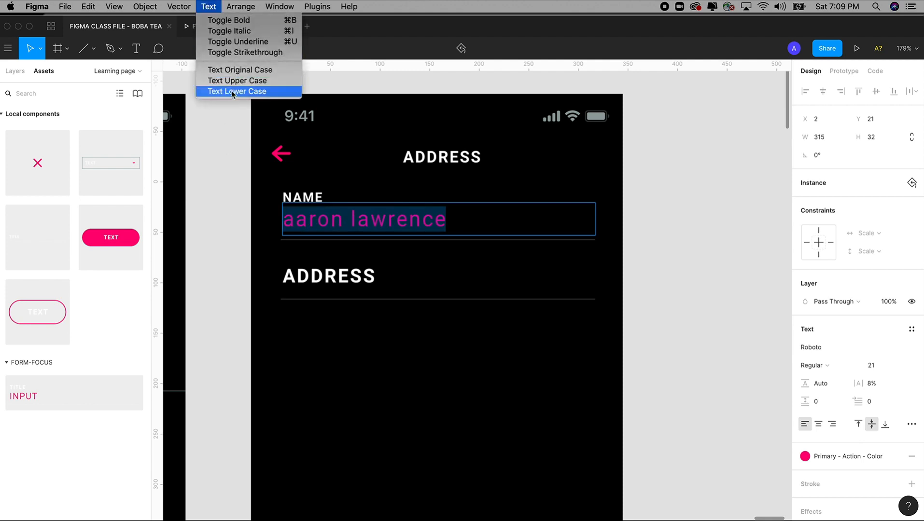
pyautogui.press('Return')
pyautogui.click(296, 218)
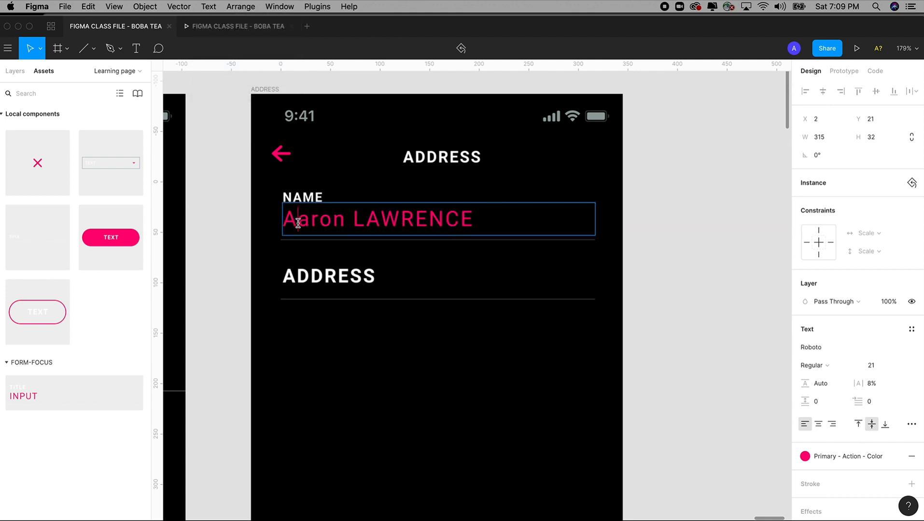
pyautogui.click(372, 218)
pyautogui.moveTo(373, 219); pyautogui.dragTo(486, 220)
pyautogui.write('aw')
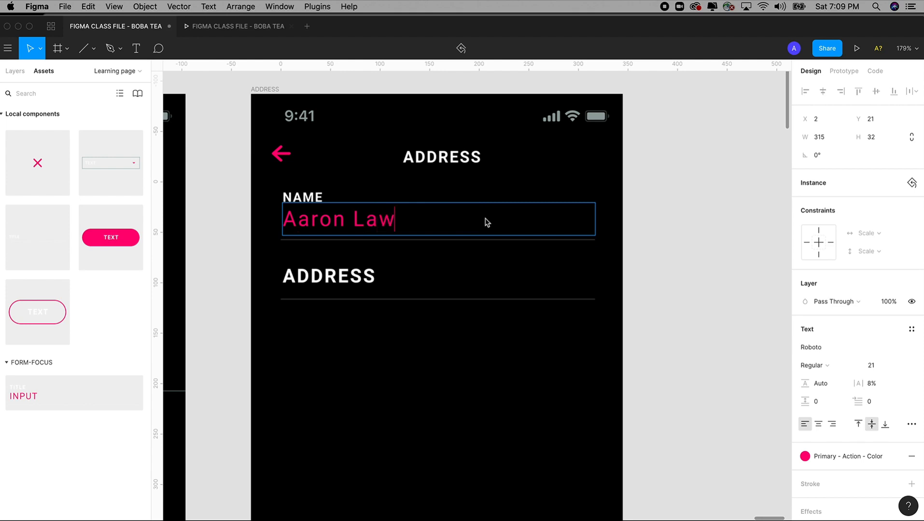
pyautogui.write('rence')
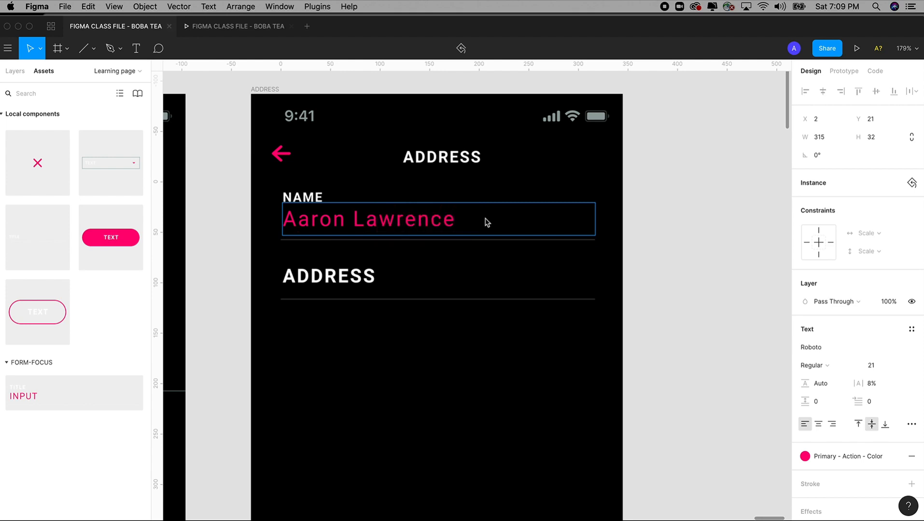
pyautogui.click(670, 293)
pyautogui.scroll(-2, 658, 245)
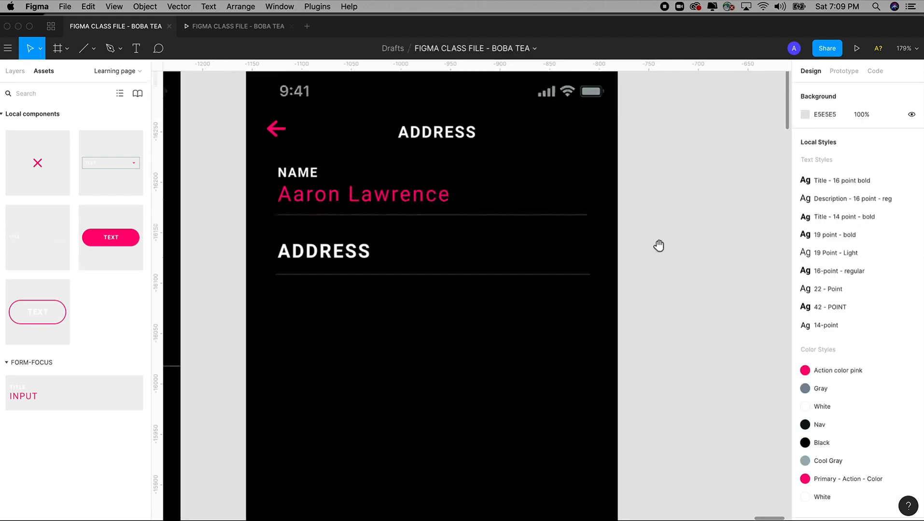
# Step: Duplicate the ADDRESS field 20 px below, retype it as SAN FRANCISCO and dim it to 30%
pyautogui.click(373, 236)
pyautogui.scroll(-2, 373, 234)
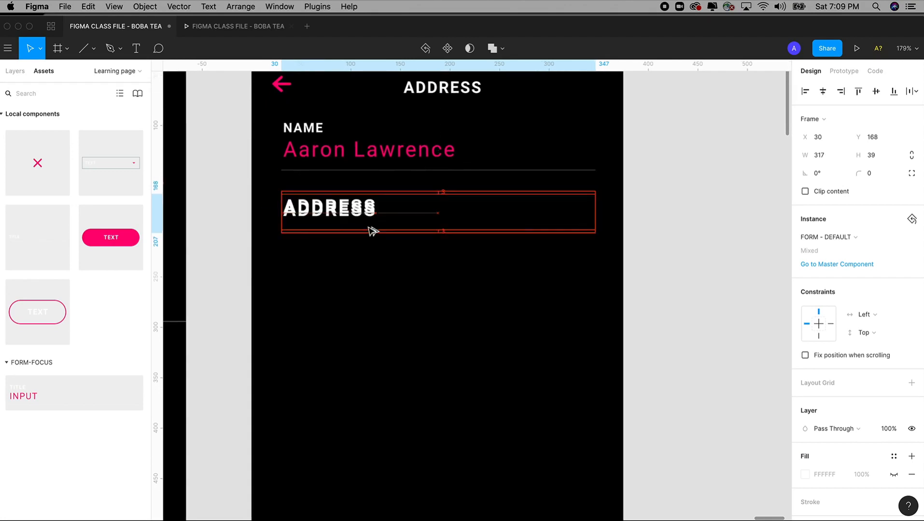
pyautogui.moveTo(373, 231); pyautogui.dragTo(372, 276)
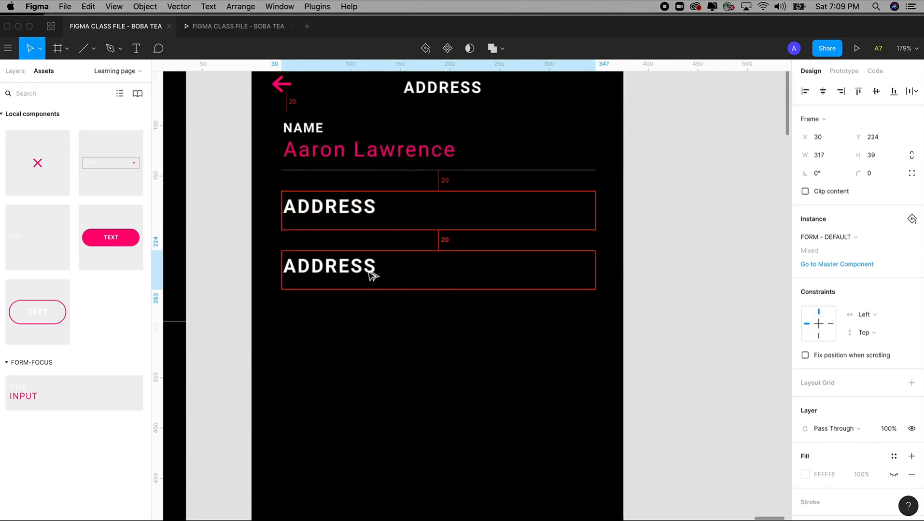
pyautogui.scroll(2, 373, 276)
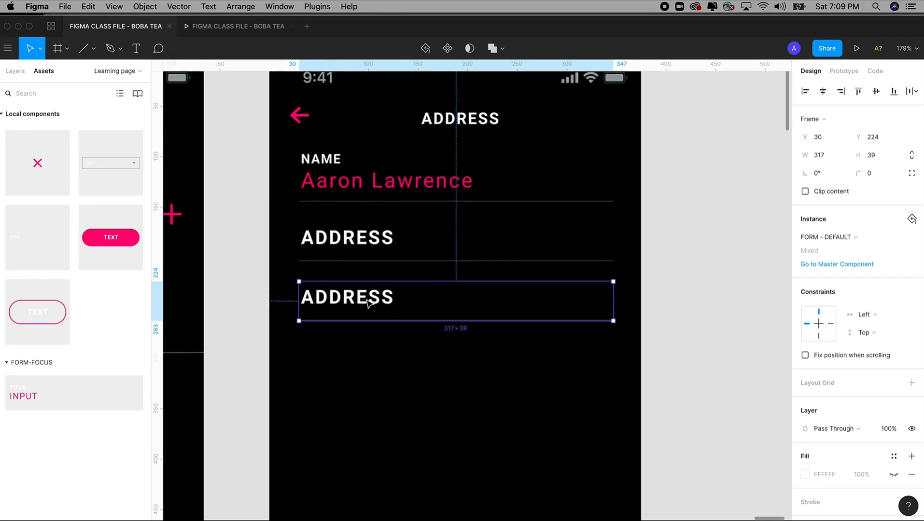
pyautogui.doubleClick(367, 300)
pyautogui.doubleClick(366, 299)
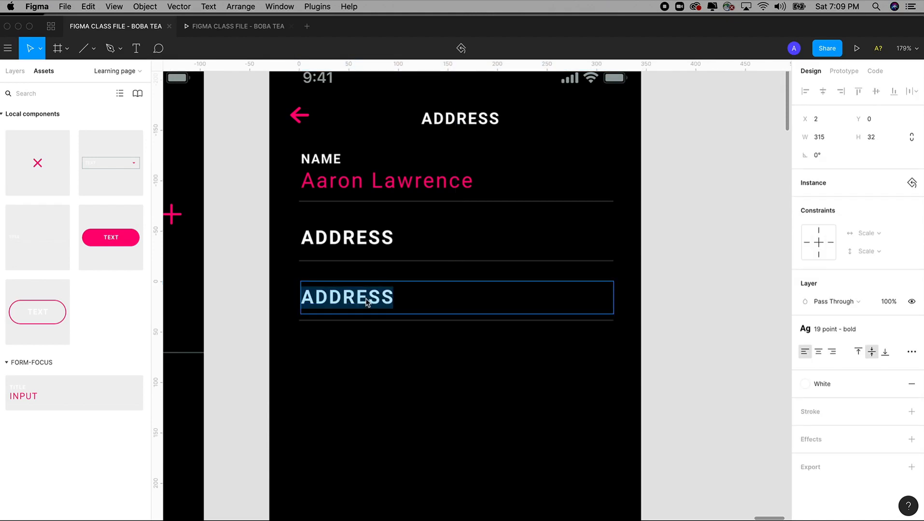
pyautogui.write('SAN ')
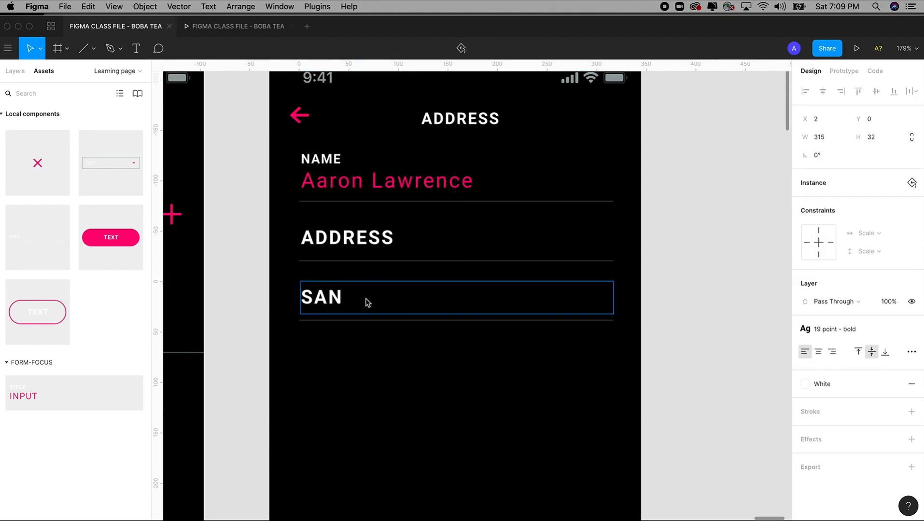
pyautogui.write('FRANCISCO')
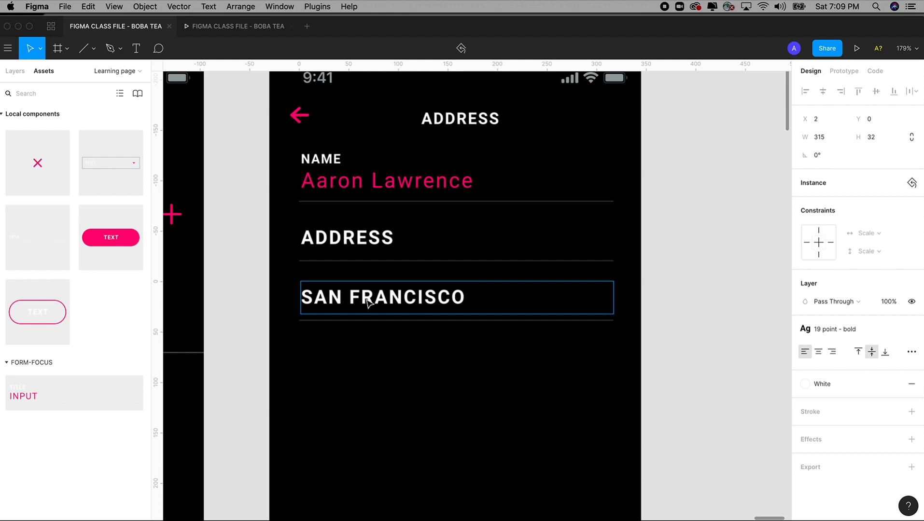
pyautogui.press('Escape')
pyautogui.click(893, 302)
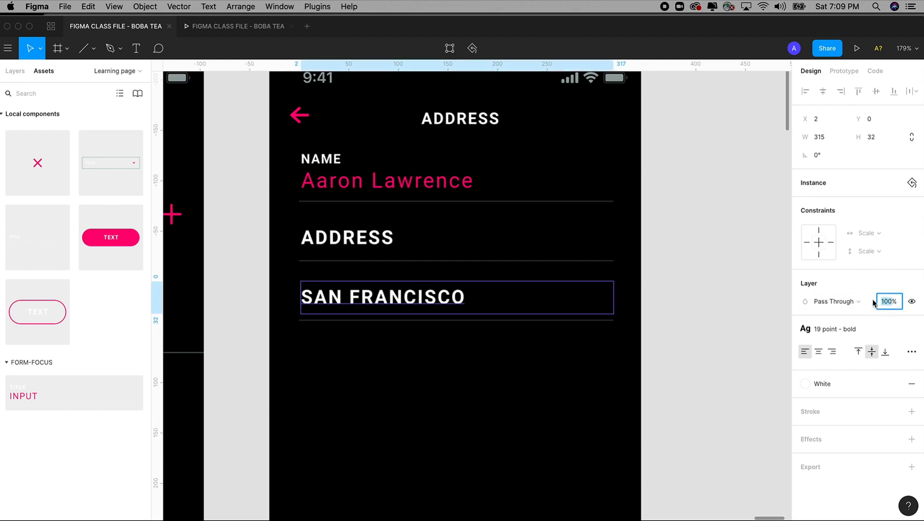
pyautogui.press('Tab')
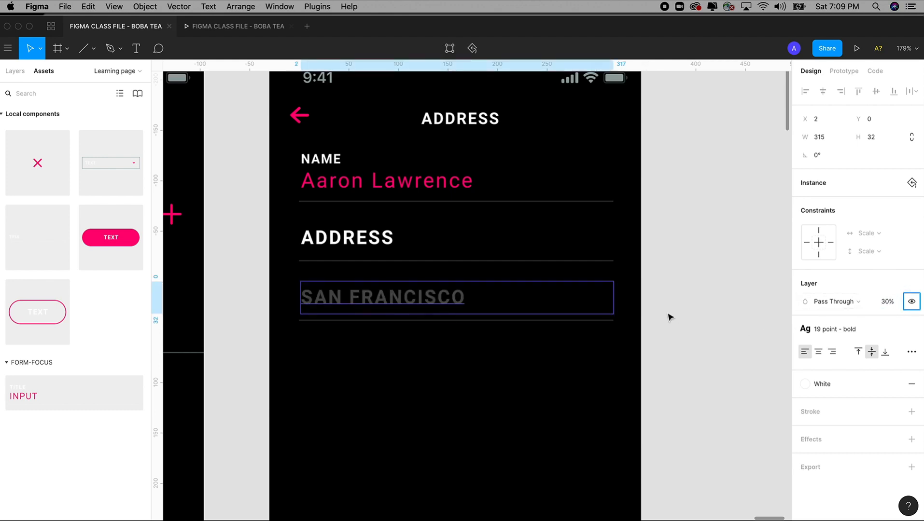
pyautogui.click(668, 316)
pyautogui.scroll(-1, 675, 299)
pyautogui.hscroll(-1, 676, 299)
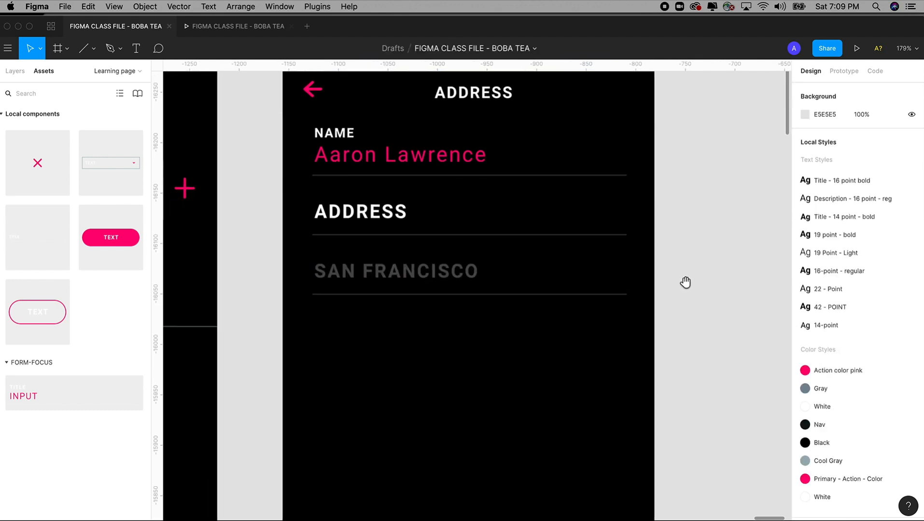
# Step: Retype that copied field's text as APT/SUITE
pyautogui.click(429, 275)
pyautogui.doubleClick(432, 271)
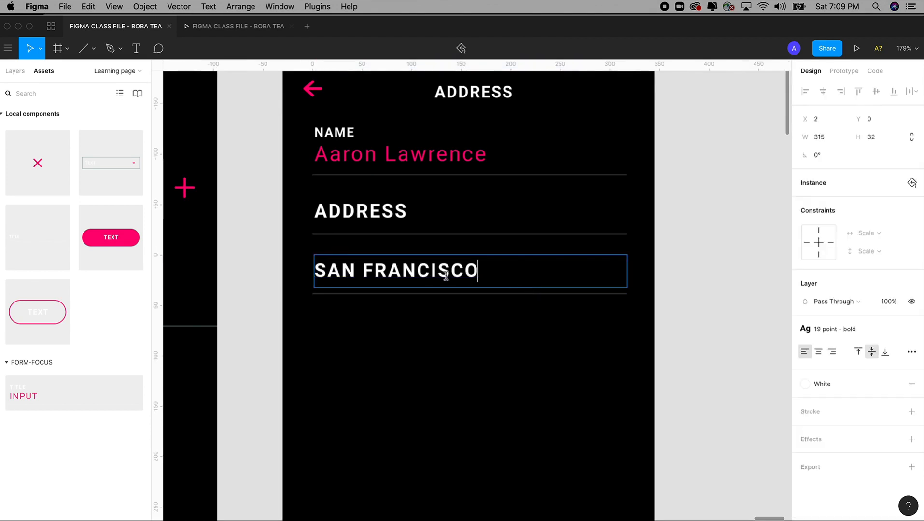
pyautogui.doubleClick(432, 270)
pyautogui.write('APT')
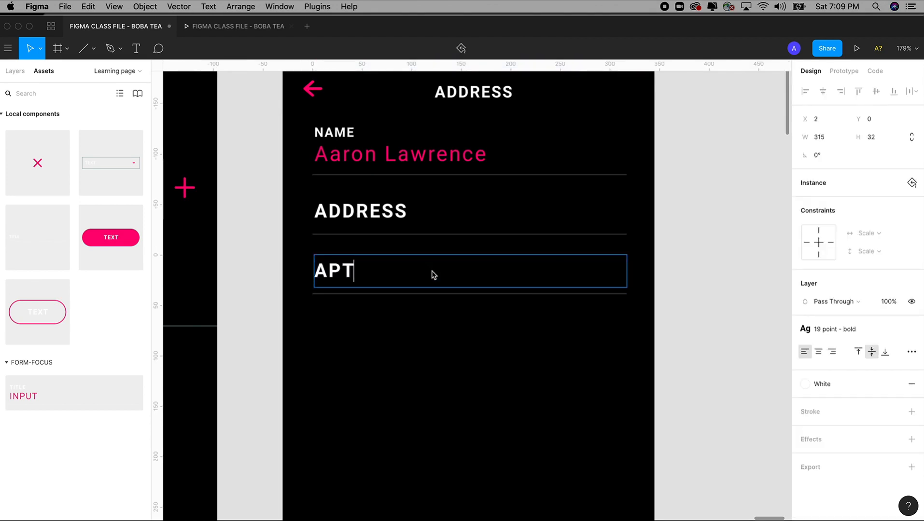
pyautogui.write('/SUITE')
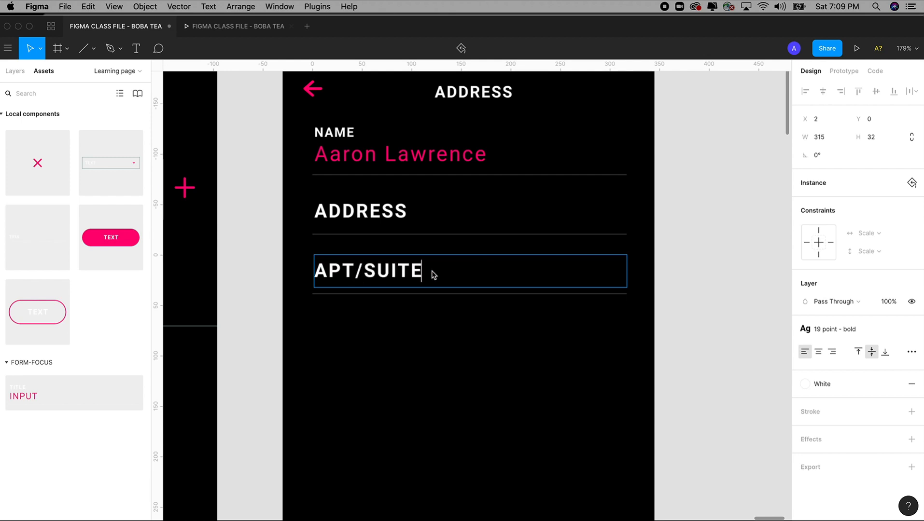
pyautogui.click(628, 258)
# Step: Duplicate the APT/SUITE field below it and retype the copy as SAN FRANCISCO
pyautogui.click(392, 277)
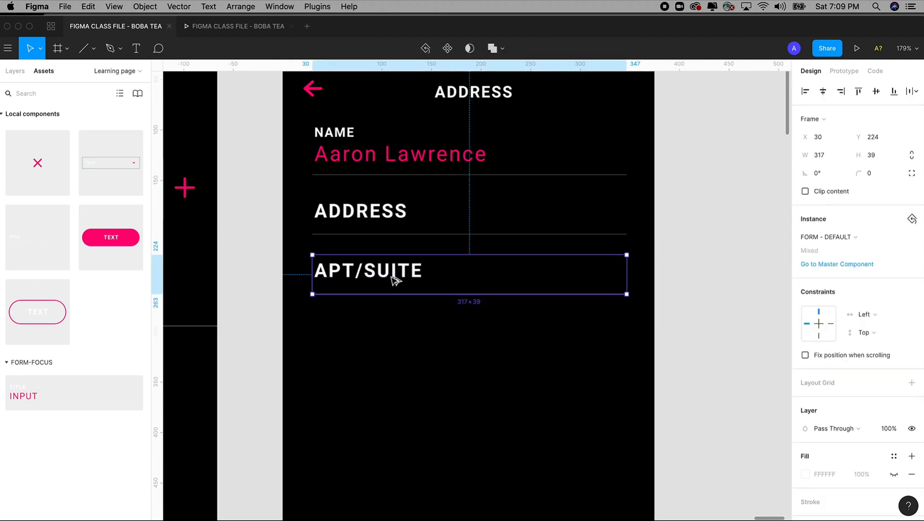
pyautogui.moveTo(392, 277); pyautogui.dragTo(385, 338)
pyautogui.doubleClick(385, 338)
pyautogui.doubleClick(385, 336)
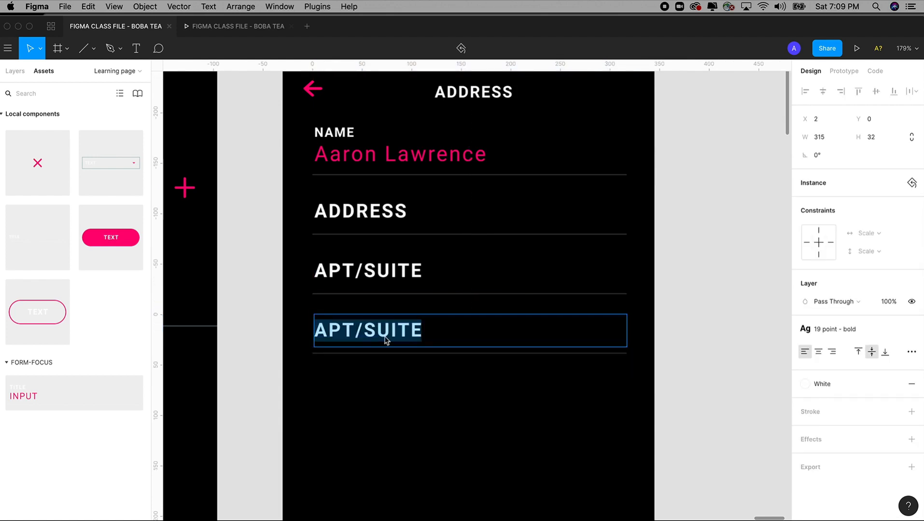
pyautogui.write('SAN FRANCI')
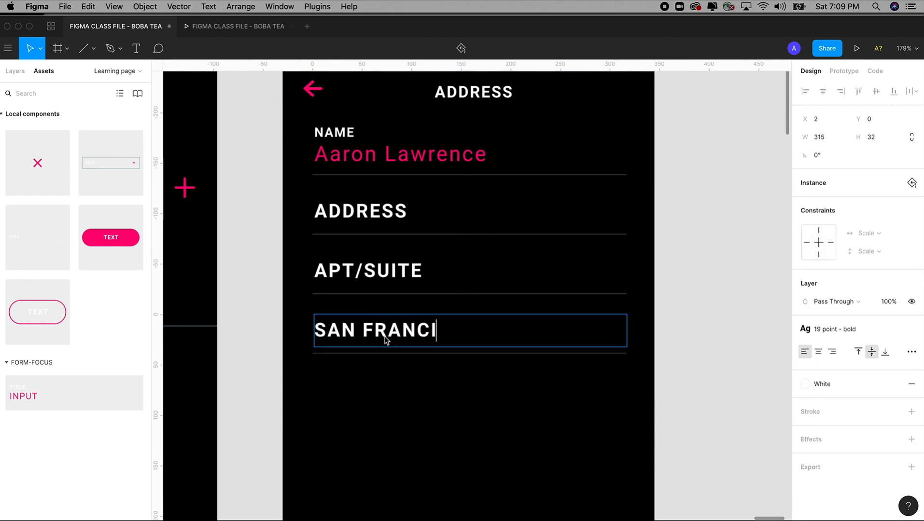
pyautogui.write('SCO')
pyautogui.press('BackSpace')
pyautogui.write('CO')
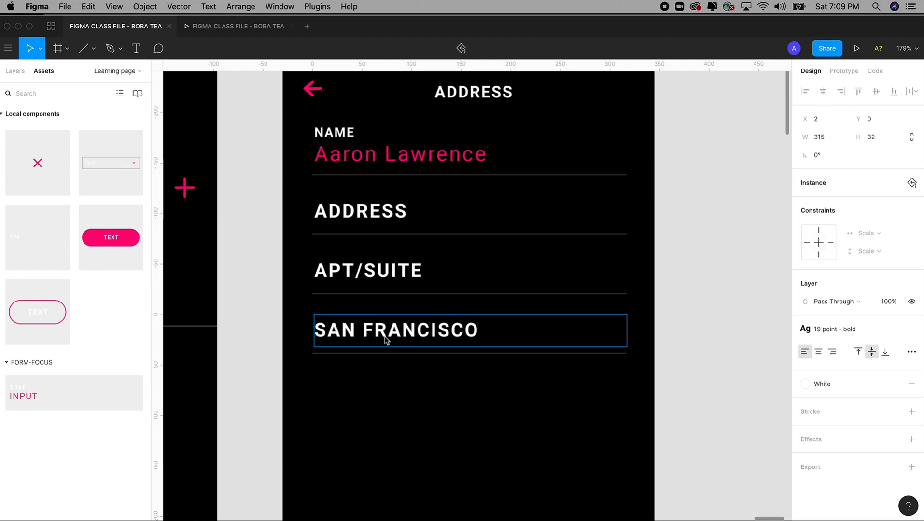
pyautogui.press('Escape')
pyautogui.click(889, 301)
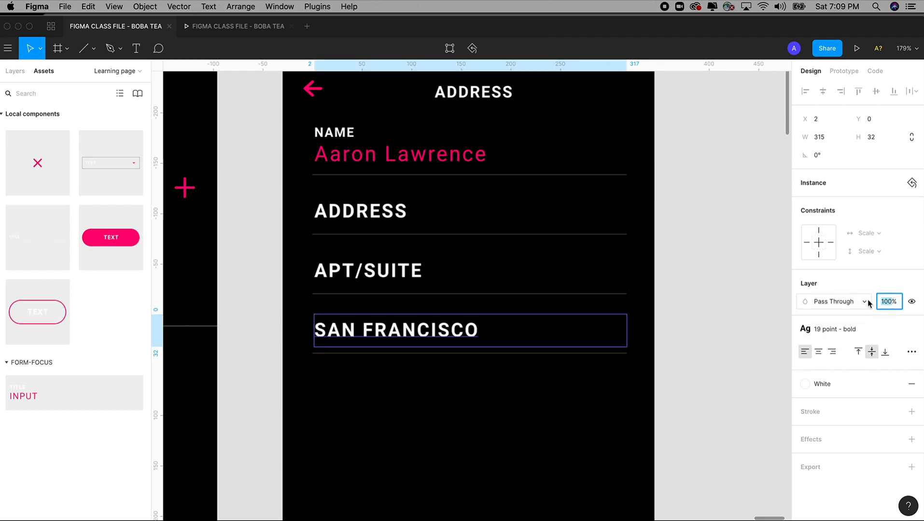
# Step: Set the SAN FRANCISCO text to 30% opacity and duplicate the field directly below
pyautogui.press('Tab')
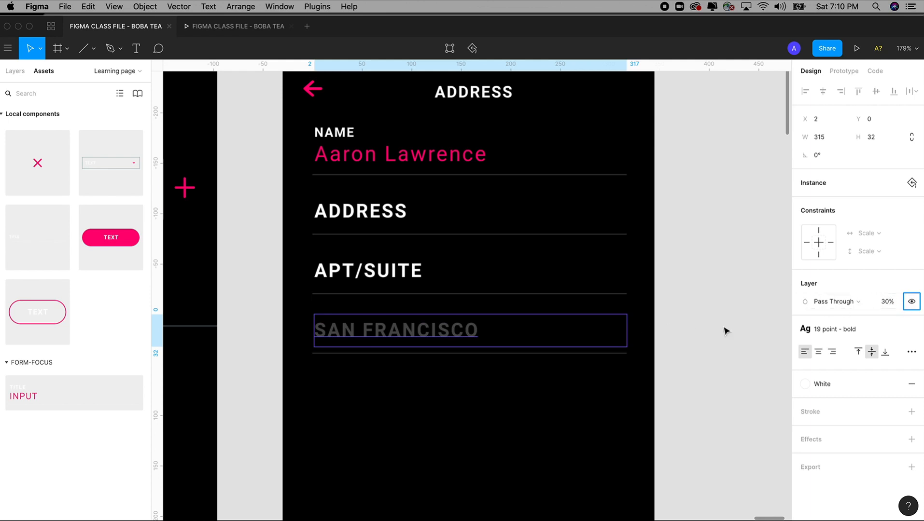
pyautogui.click(705, 330)
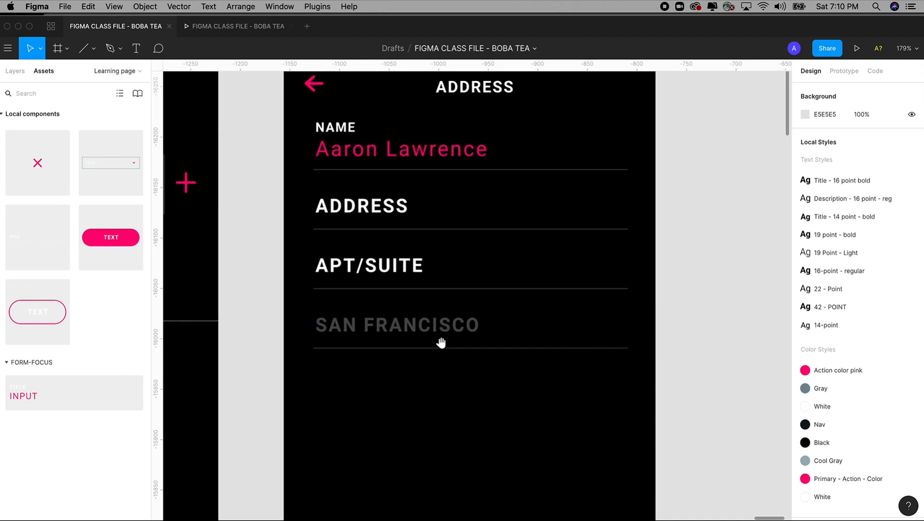
pyautogui.scroll(1, 442, 345)
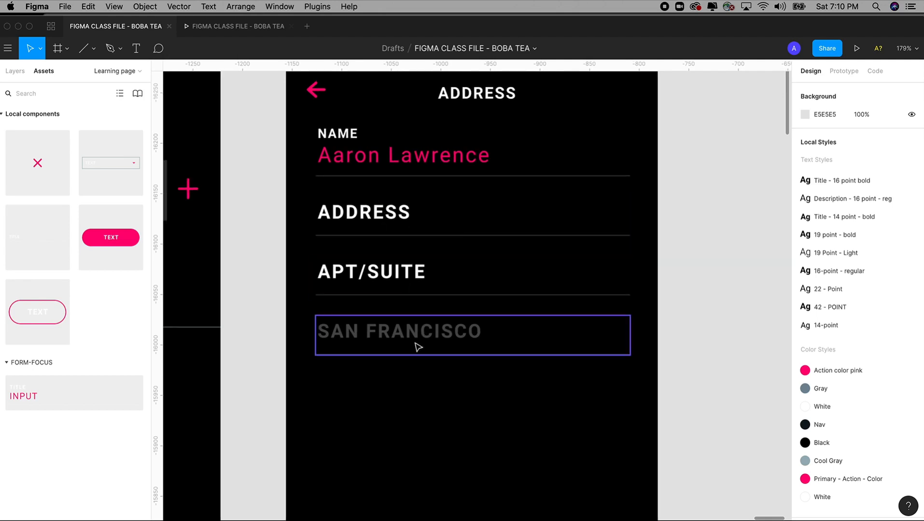
pyautogui.scroll(-2, 416, 346)
pyautogui.scroll(-5, 426, 317)
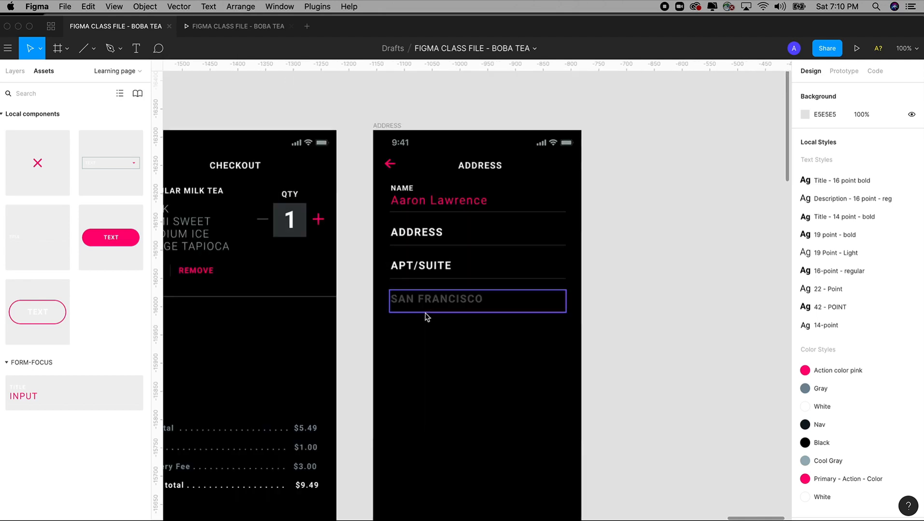
pyautogui.scroll(3, 460, 241)
pyautogui.scroll(-1, 467, 347)
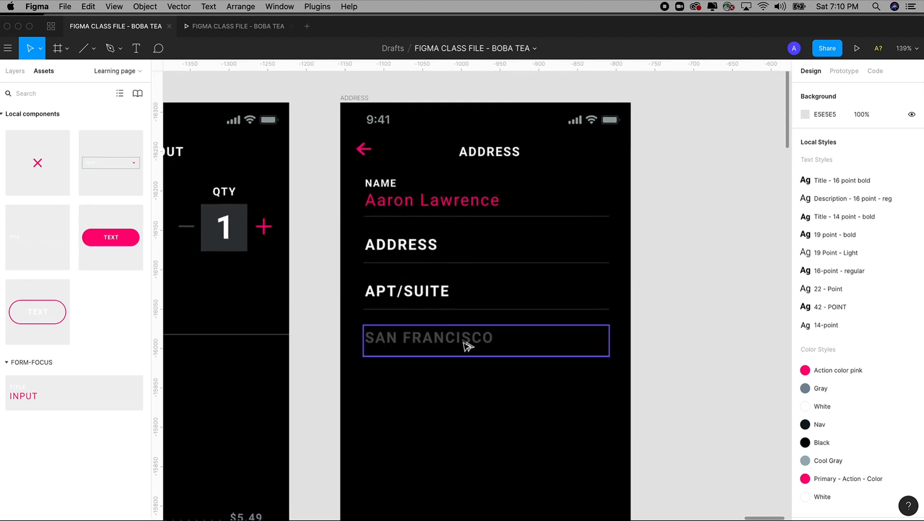
pyautogui.moveTo(467, 346); pyautogui.dragTo(484, 396)
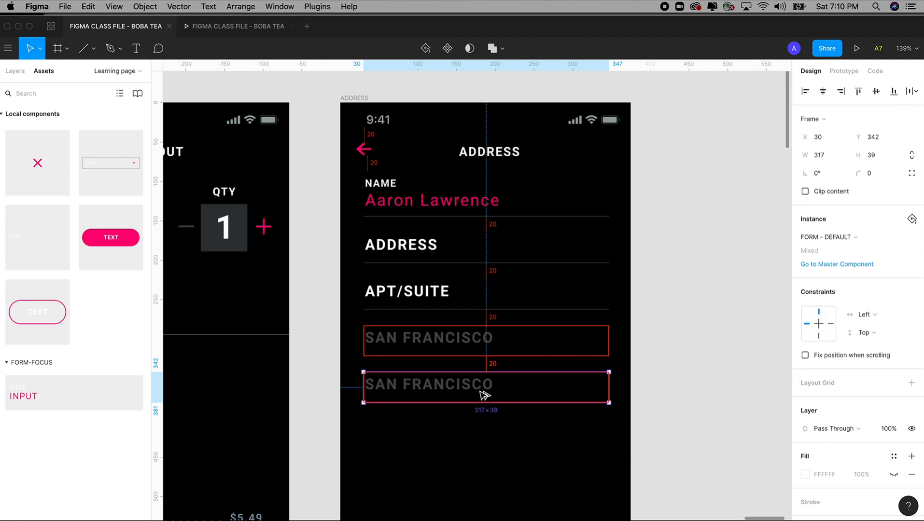
# Step: Retype the duplicated city field's text as CALIFORNIA
pyautogui.doubleClick(481, 395)
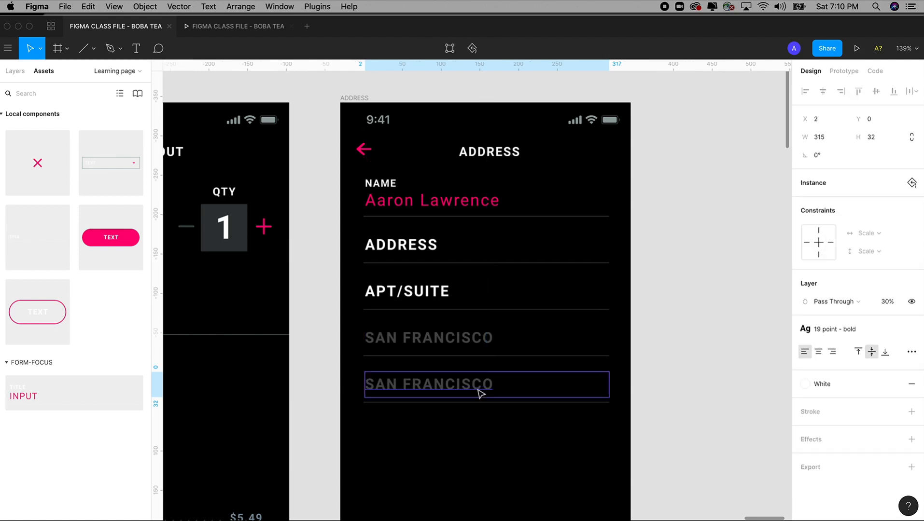
pyautogui.press('Return')
pyautogui.write('CALI')
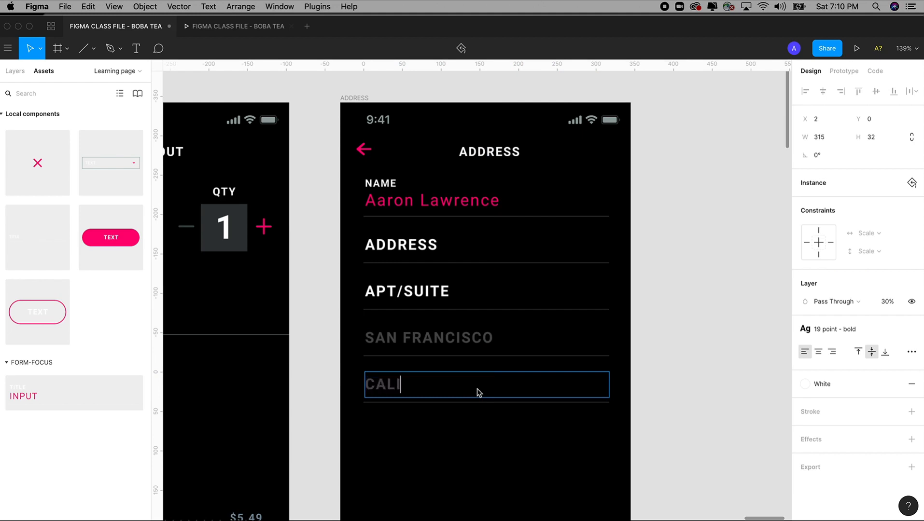
pyautogui.write('FORNIA')
pyautogui.click(697, 369)
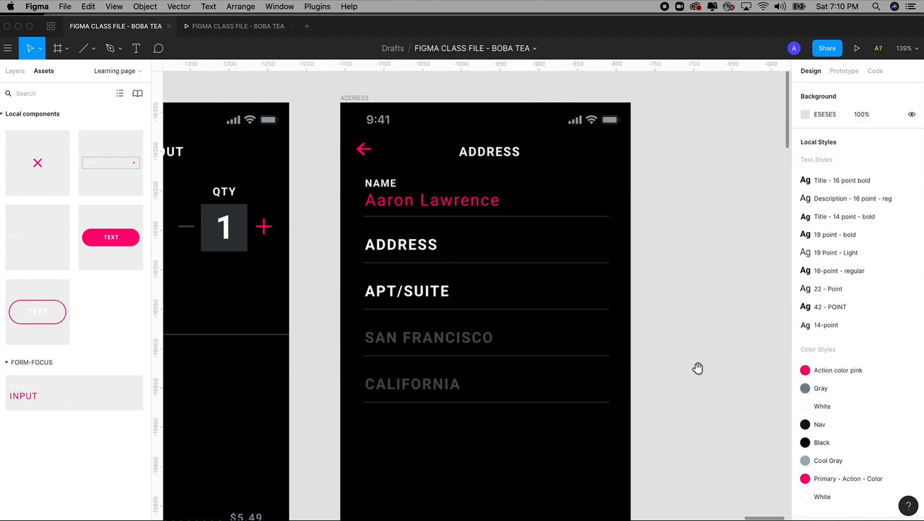
pyautogui.moveTo(696, 368); pyautogui.dragTo(704, 321)
# Step: Duplicate the APT/SUITE field below CALIFORNIA and relabel it PHONE NUMBER
pyautogui.click(422, 246)
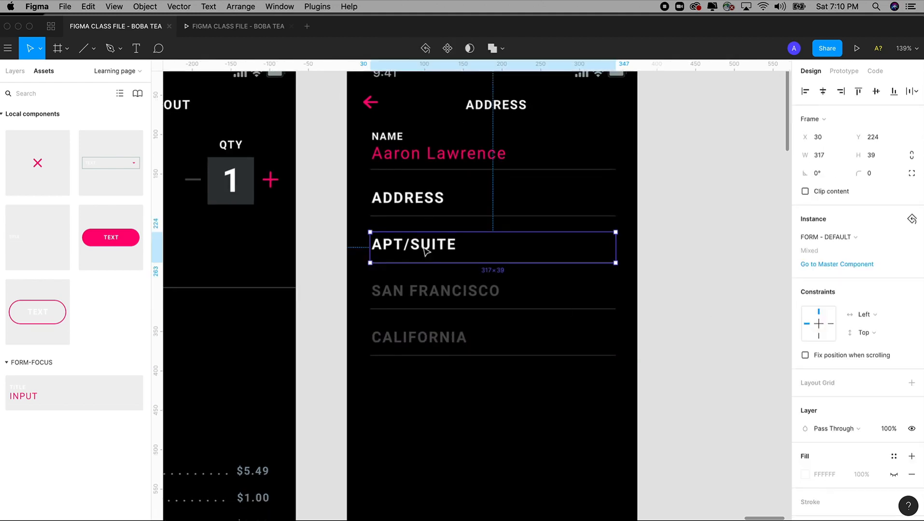
pyautogui.moveTo(424, 249); pyautogui.dragTo(433, 391)
pyautogui.doubleClick(432, 388)
pyautogui.doubleClick(432, 387)
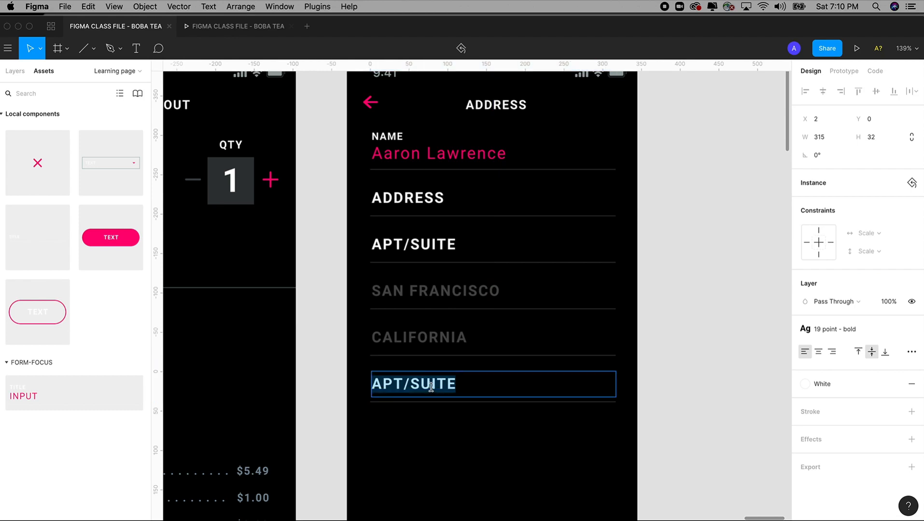
pyautogui.click(431, 387)
pyautogui.press('super+a')
pyautogui.write('PHN')
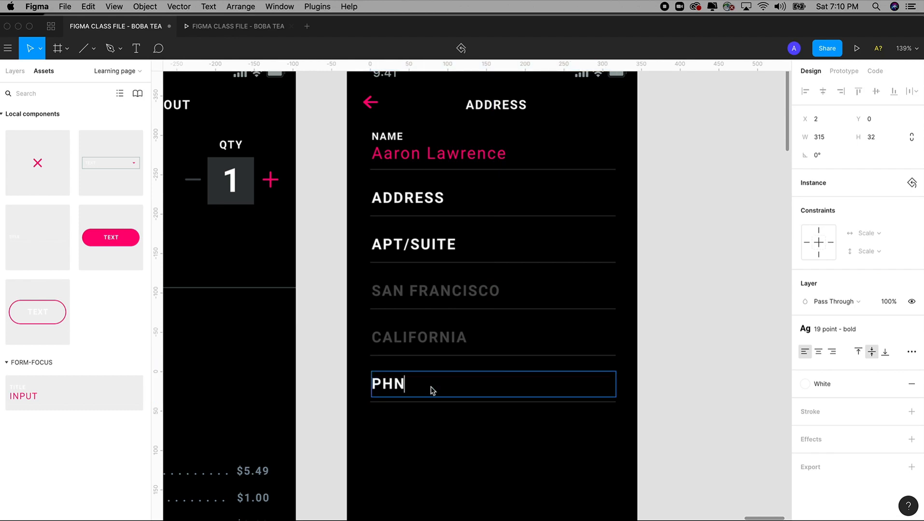
pyautogui.press('BackSpace')
pyautogui.write('ONE NUMBER')
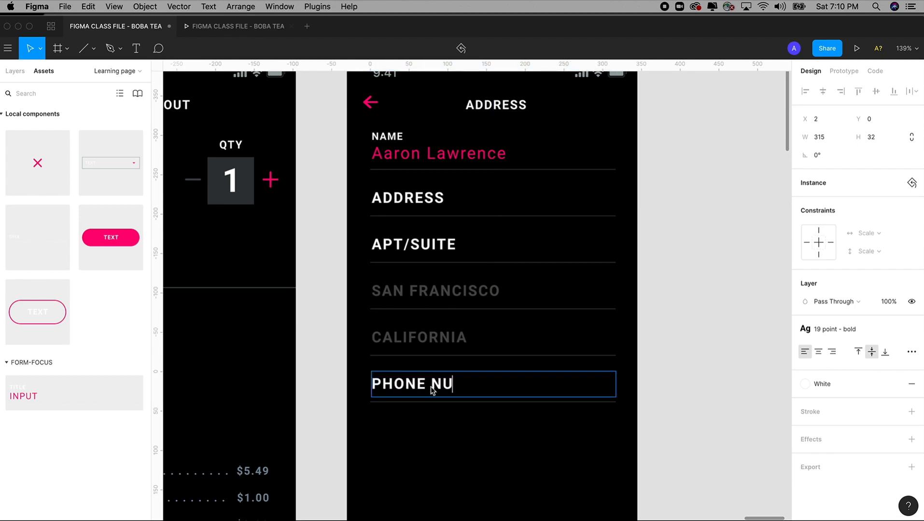
pyautogui.click(674, 297)
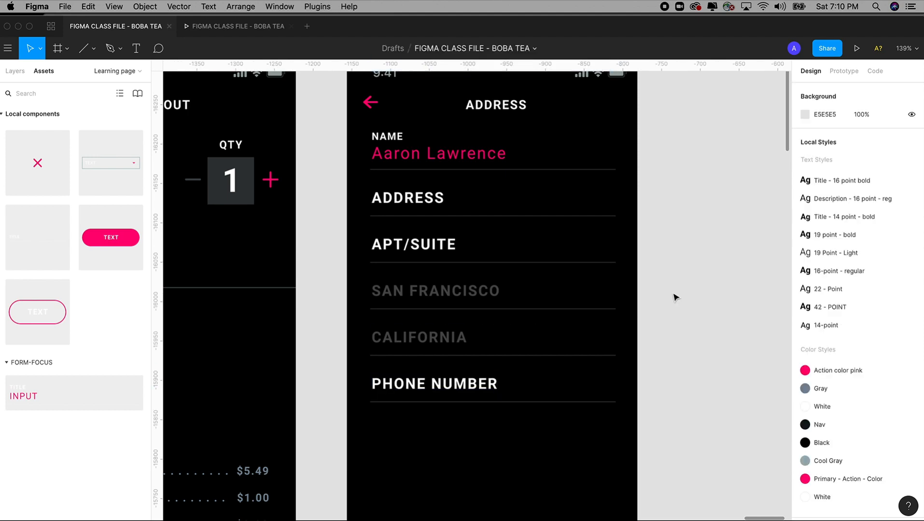
pyautogui.moveTo(674, 297); pyautogui.dragTo(656, 320)
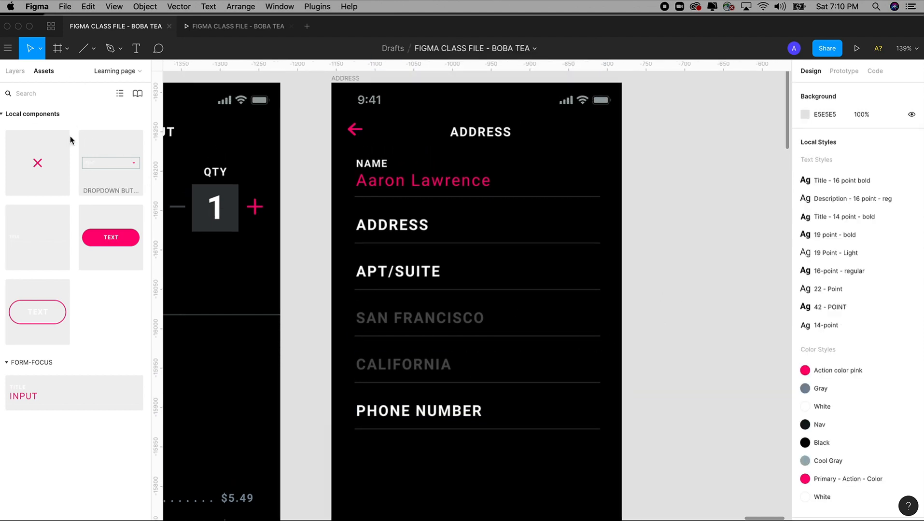
# Step: Visit the Final prototype page, then return to Learning and frame the Shopping, CHECKOUT and ADDRESS screens
pyautogui.click(15, 71)
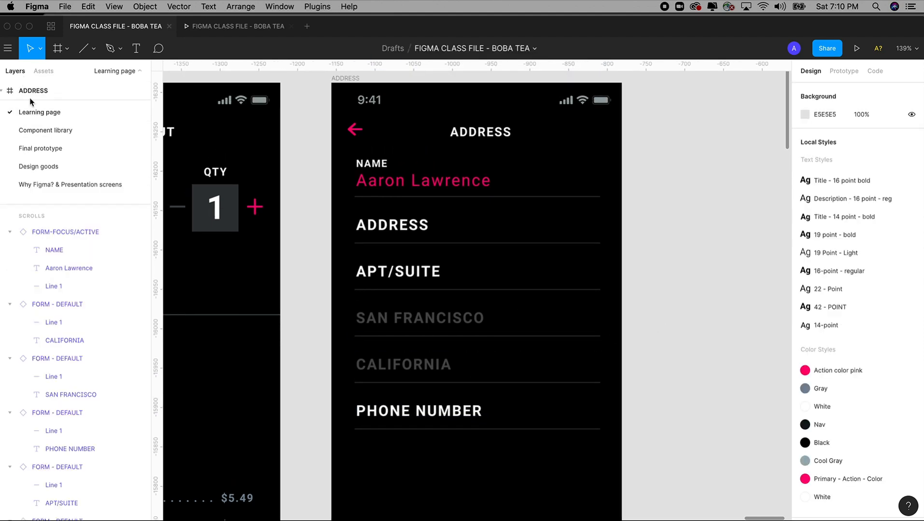
pyautogui.click(41, 148)
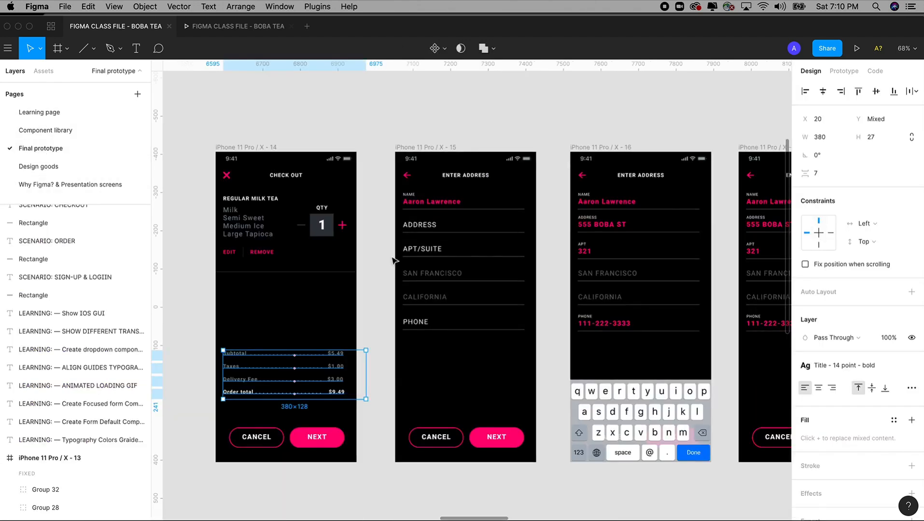
pyautogui.click(39, 112)
pyautogui.press('super+minus')
pyautogui.press('super+minus')
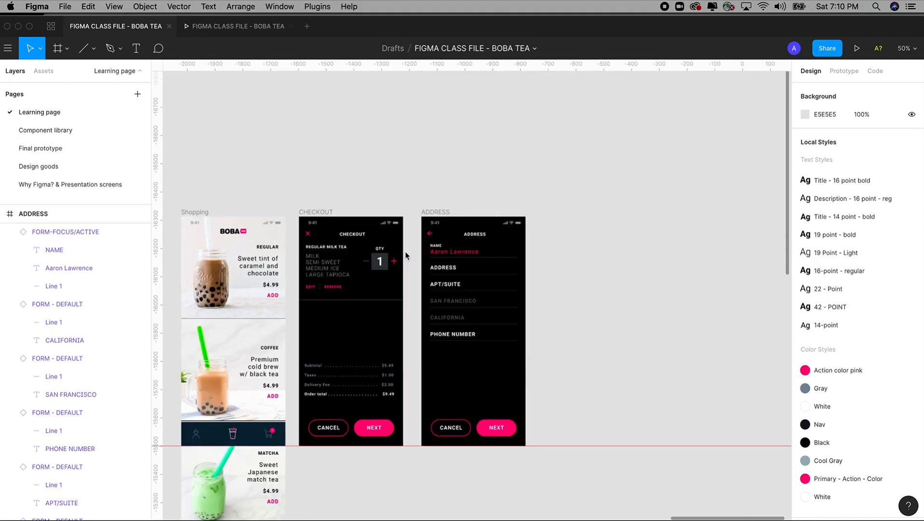
pyautogui.moveTo(455, 218); pyautogui.dragTo(446, 191)
# Step: Preview ADDRESS in the prototype, step back to CHECKOUT and forward again, then return to the editor
pyautogui.click(246, 27)
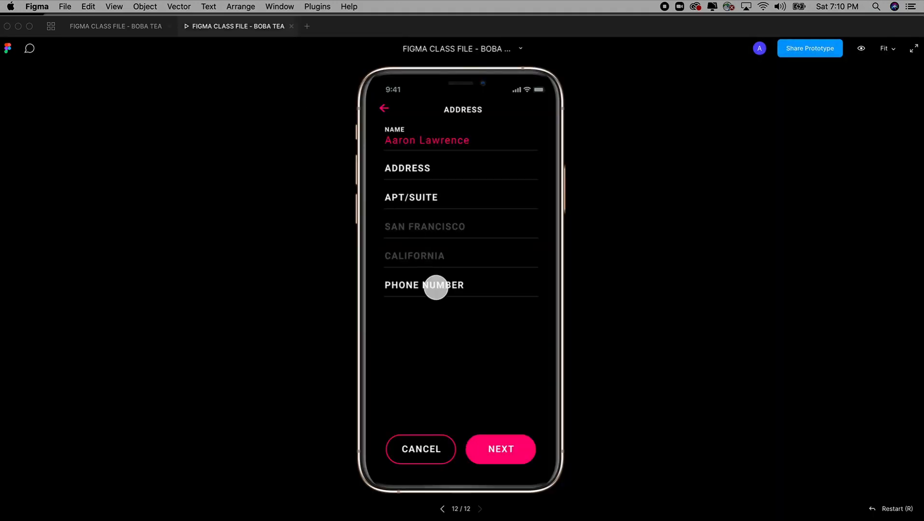
pyautogui.click(383, 111)
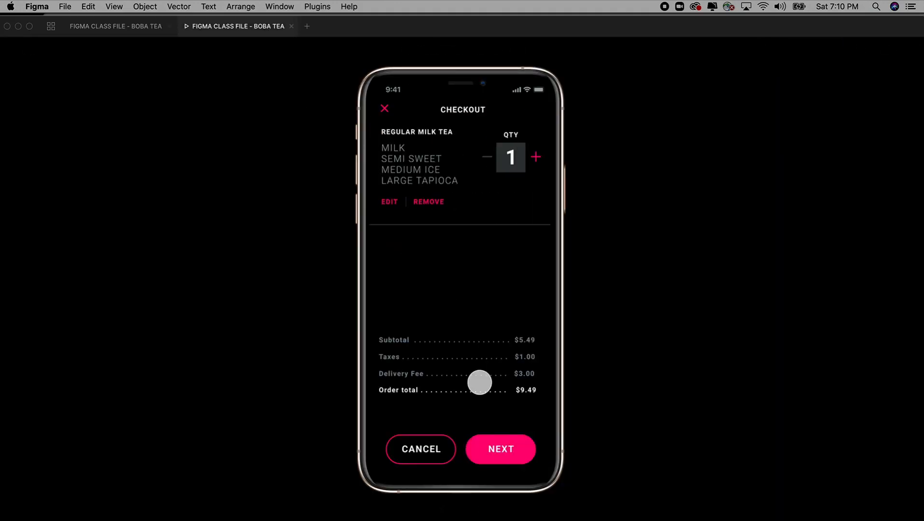
pyautogui.click(488, 448)
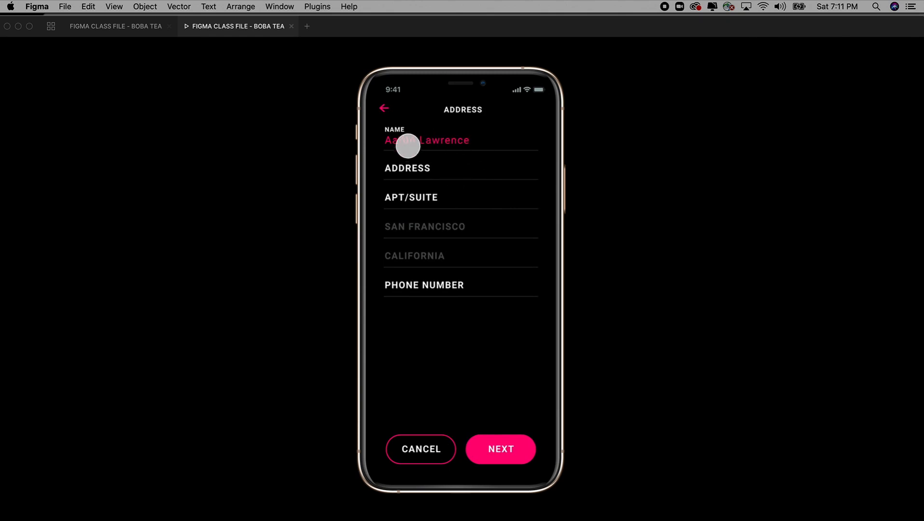
pyautogui.click(144, 28)
pyautogui.hscroll(2, 556, 288)
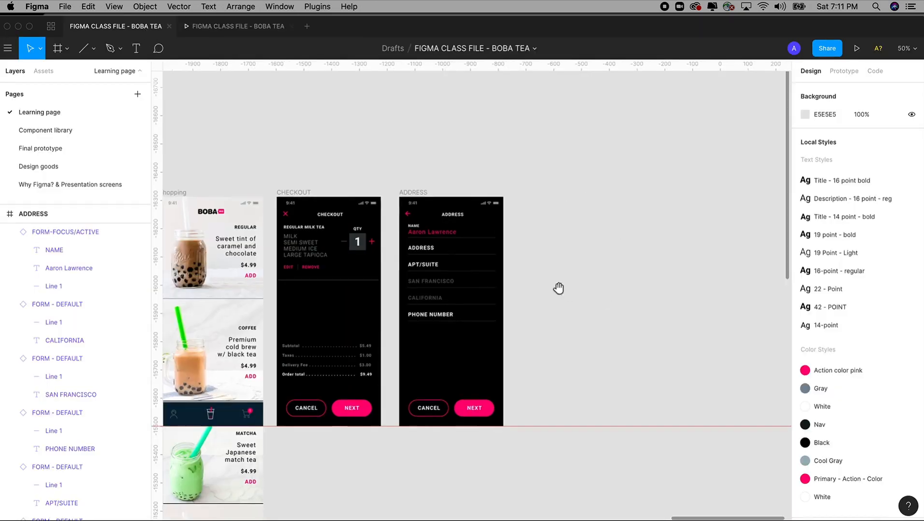
# Step: Duplicate the ADDRESS frame to its right and rename the copy ADDRESS 1
pyautogui.click(406, 190)
pyautogui.moveTo(350, 124); pyautogui.dragTo(591, 467)
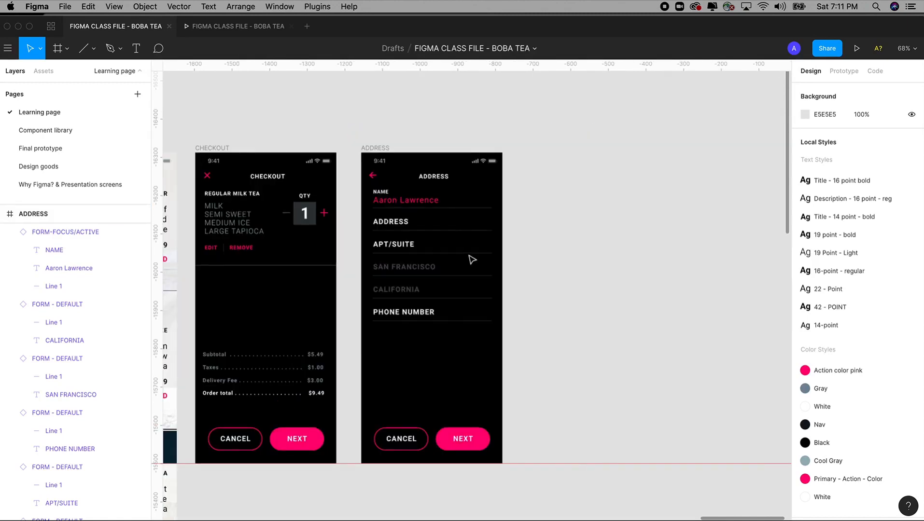
pyautogui.moveTo(381, 152); pyautogui.dragTo(540, 151)
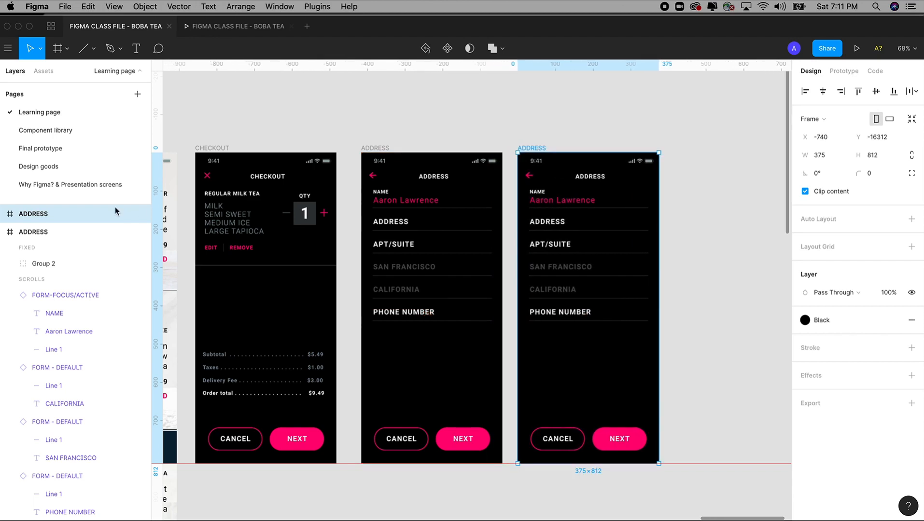
pyautogui.doubleClick(54, 216)
pyautogui.click(46, 217)
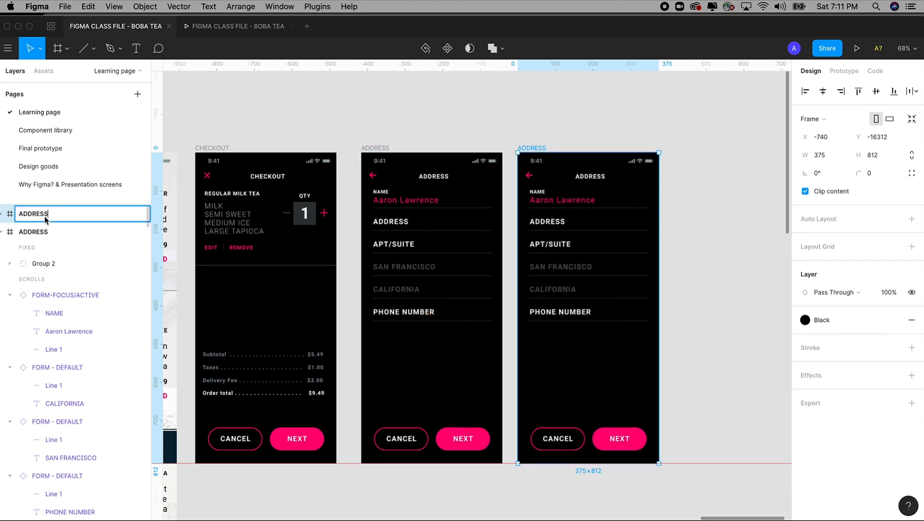
pyautogui.doubleClick(66, 216)
pyautogui.click(67, 216)
pyautogui.click(473, 116)
# Step: Copy the Keyboard Light Email from the login screen and paste it into ADDRESS 1
pyautogui.hotkey('shift', '1')
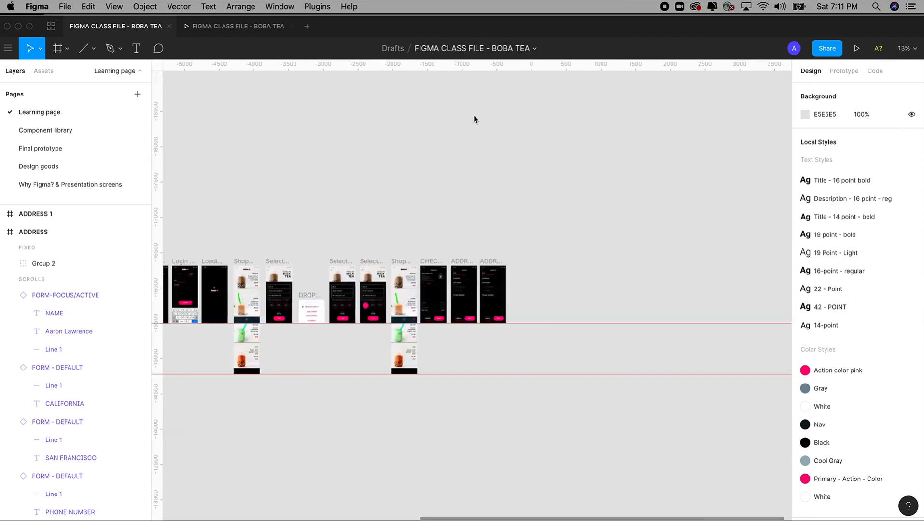
pyautogui.moveTo(340, 231); pyautogui.dragTo(462, 356)
pyautogui.click(473, 338)
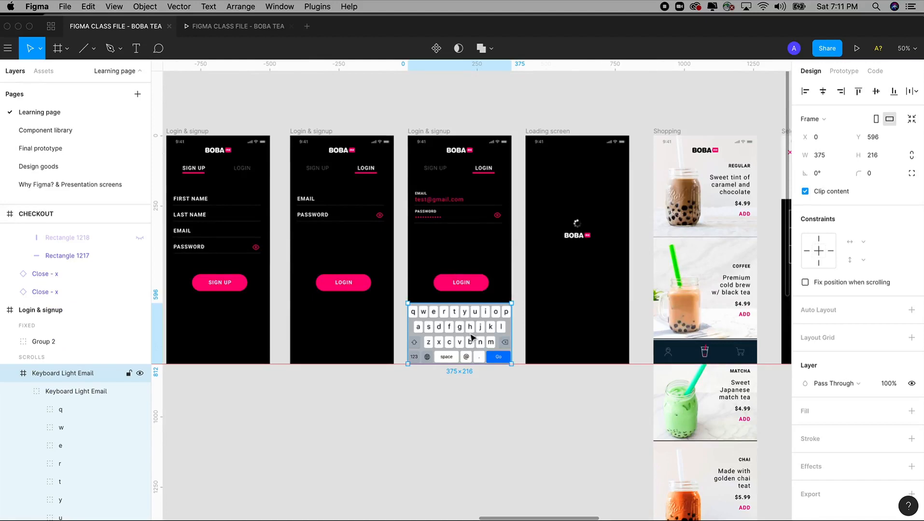
pyautogui.moveTo(607, 351); pyautogui.dragTo(326, 366)
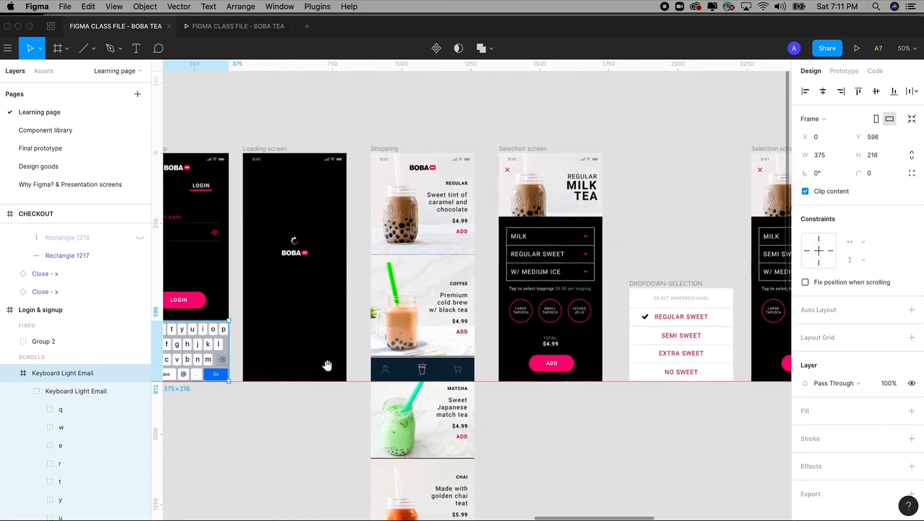
pyautogui.moveTo(601, 323); pyautogui.dragTo(301, 321)
pyautogui.moveTo(581, 309); pyautogui.dragTo(319, 294)
pyautogui.moveTo(591, 289); pyautogui.dragTo(252, 276)
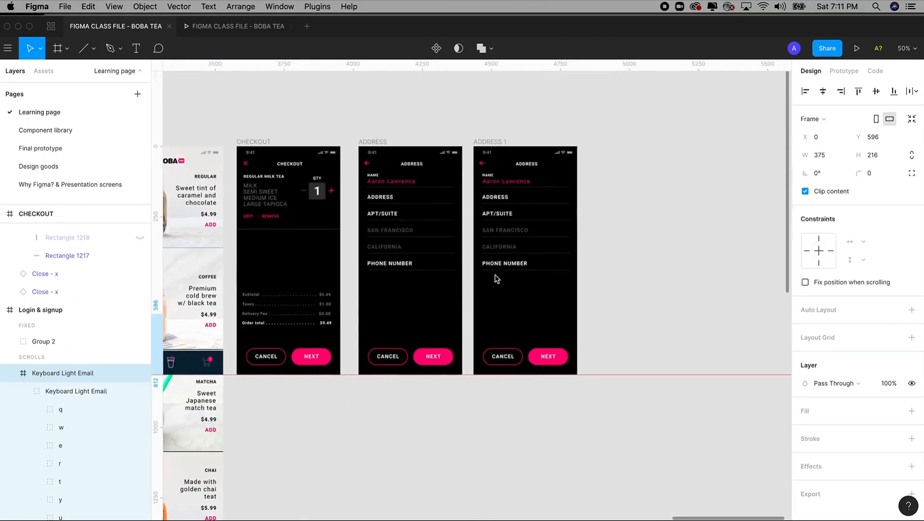
pyautogui.click(502, 143)
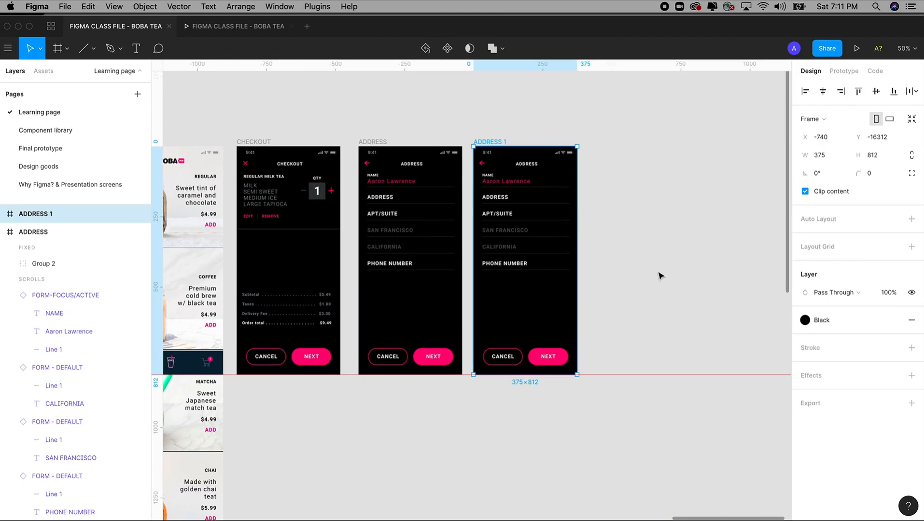
pyautogui.press('super+v')
pyautogui.press('Escape')
pyautogui.press('Escape')
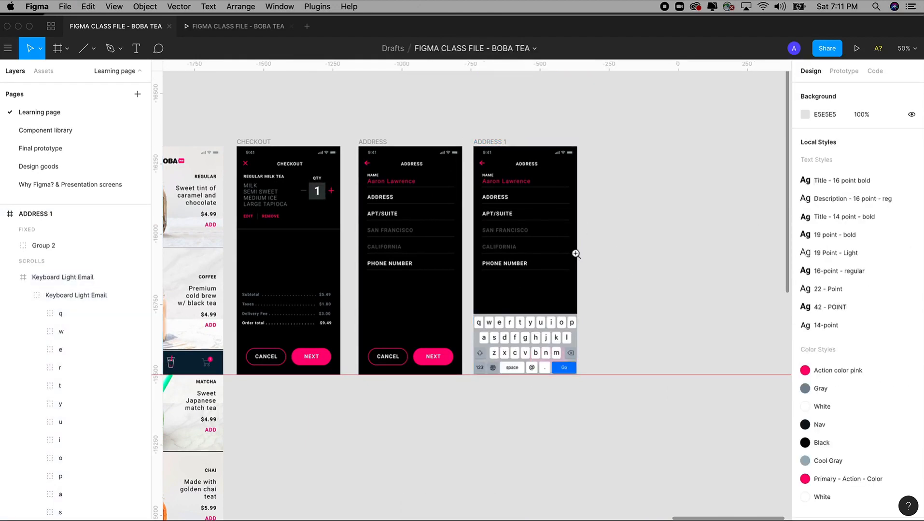
pyautogui.moveTo(457, 111); pyautogui.dragTo(608, 389)
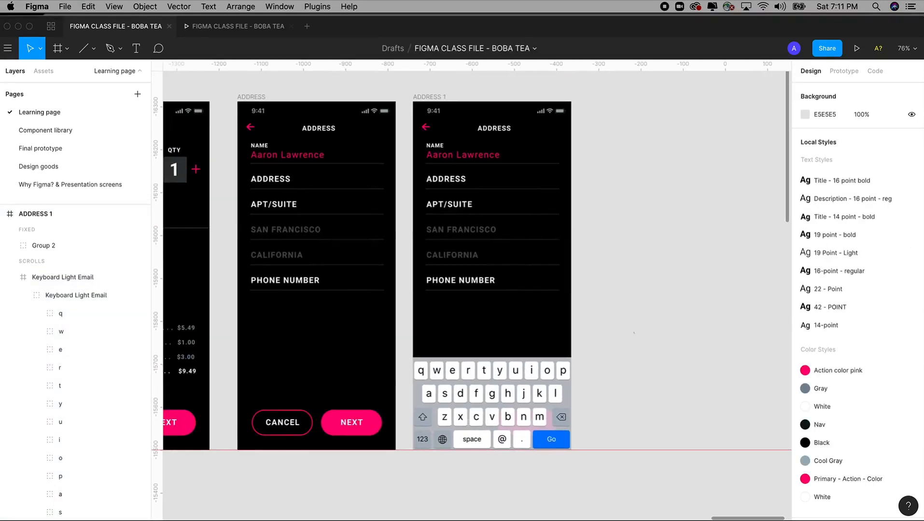
pyautogui.scroll(2, 618, 313)
# Step: Select the ADDRESS, APT/SUITE and PHONE NUMBER fields in ADDRESS 1, then deselect them
pyautogui.moveTo(344, 81); pyautogui.dragTo(622, 446)
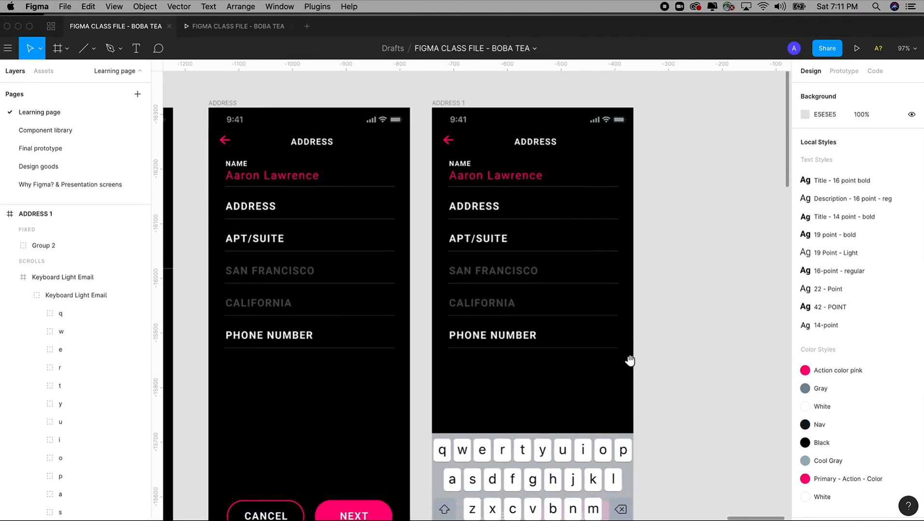
pyautogui.click(482, 217)
pyautogui.keyDown('shift'); pyautogui.click(483, 240); pyautogui.keyUp('shift')
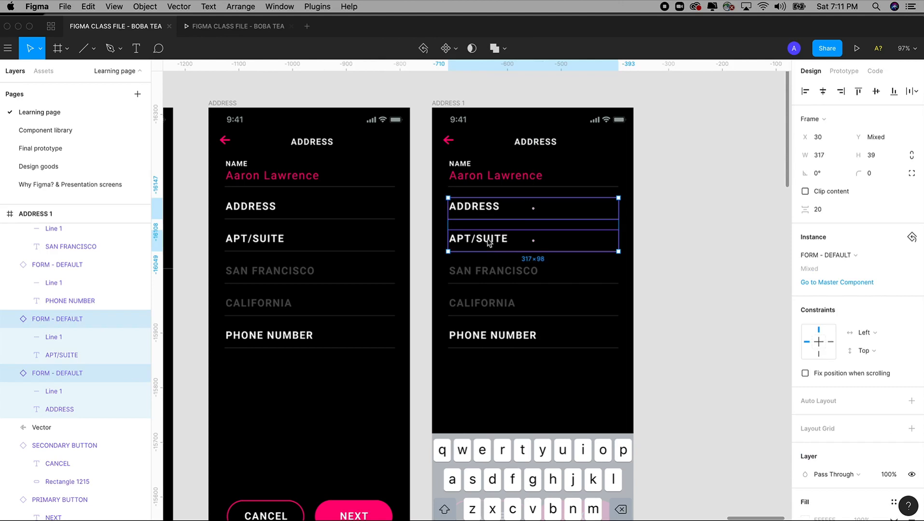
pyautogui.keyDown('shift'); pyautogui.click(504, 340); pyautogui.keyUp('shift')
pyautogui.click(637, 295)
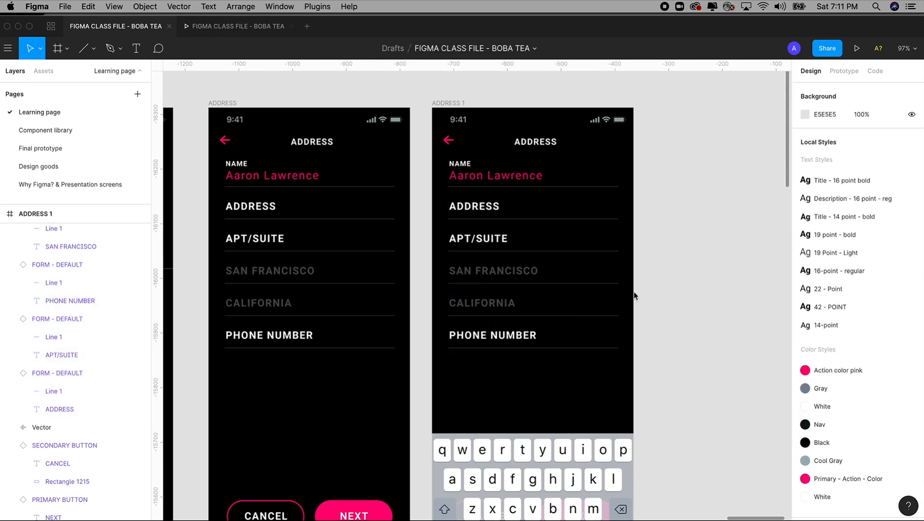
# Step: Duplicate the active NAME field down over the other rows and select the three copies
pyautogui.moveTo(408, 120); pyautogui.dragTo(661, 430)
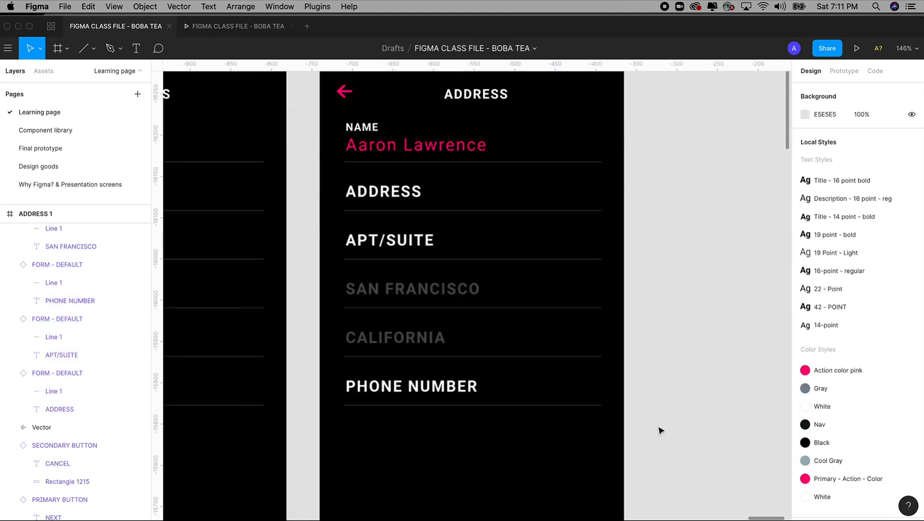
pyautogui.click(386, 151)
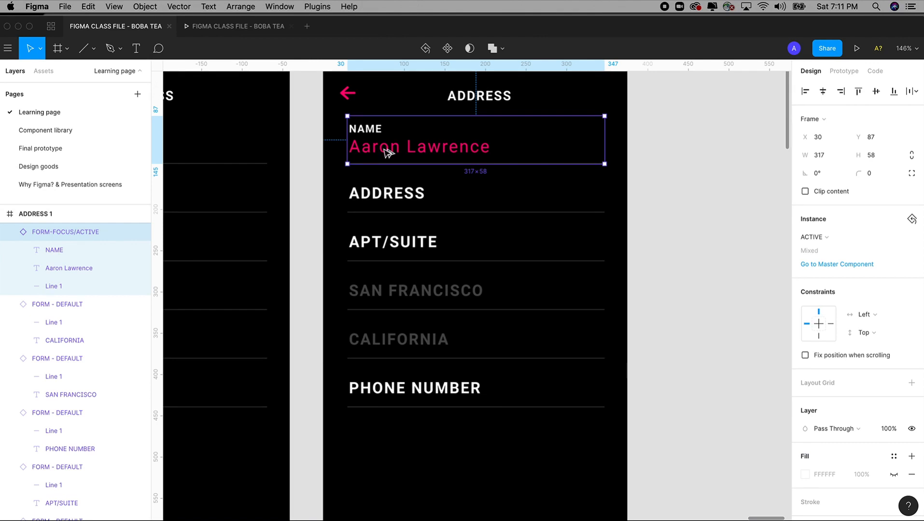
pyautogui.moveTo(388, 153); pyautogui.dragTo(391, 200)
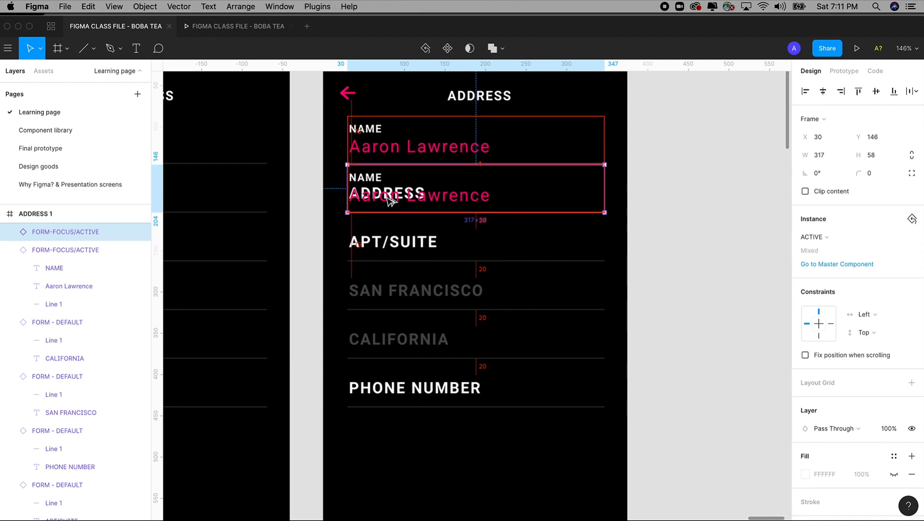
pyautogui.moveTo(429, 208); pyautogui.dragTo(450, 395)
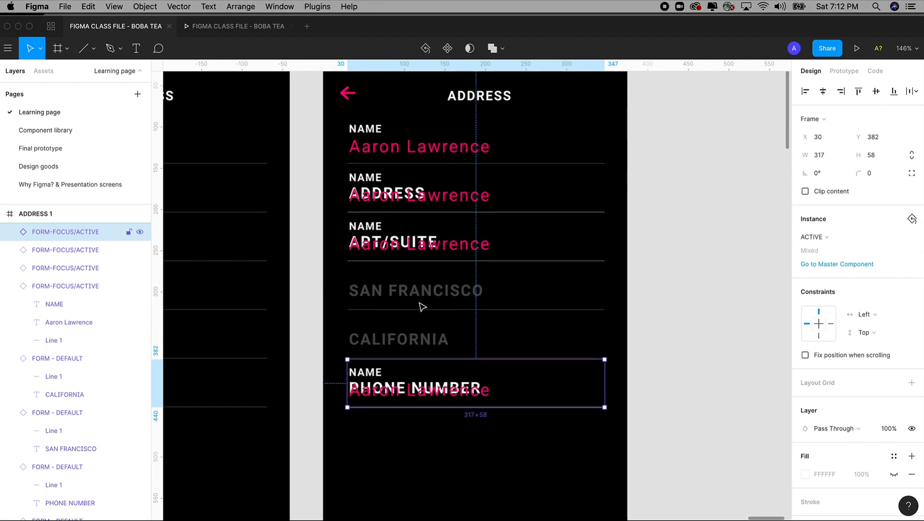
pyautogui.keyDown('shift'); pyautogui.click(404, 248); pyautogui.keyUp('shift')
pyautogui.keyDown('shift'); pyautogui.click(403, 199); pyautogui.keyUp('shift')
pyautogui.keyDown('shift'); pyautogui.click(404, 199); pyautogui.keyUp('shift')
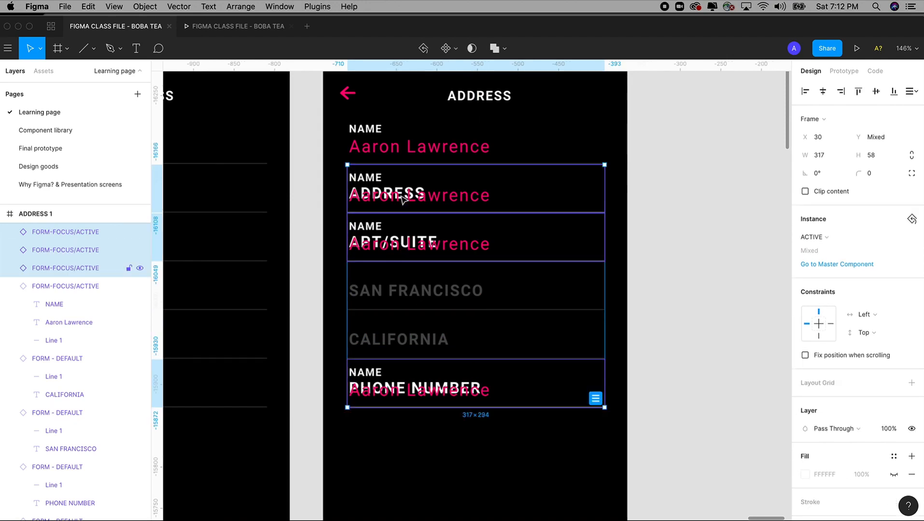
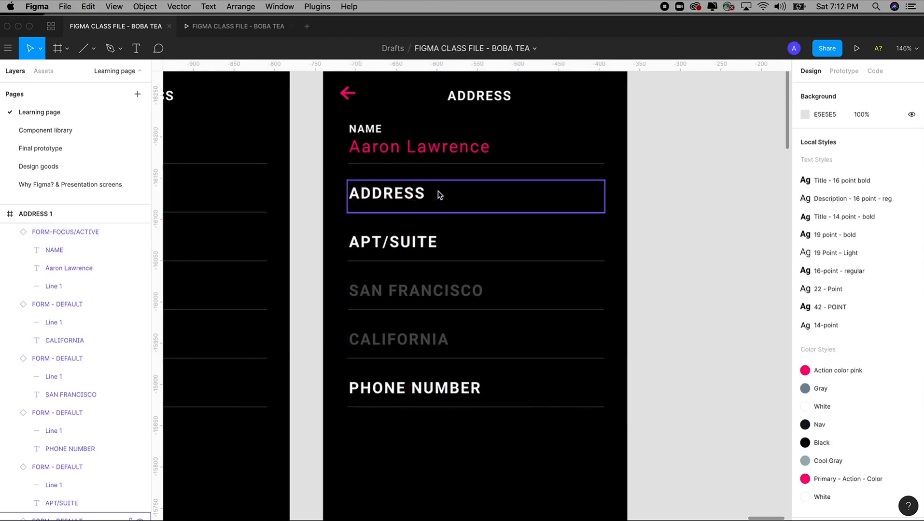
# Step: Delete the default ADDRESS, APT/SUITE and PHONE NUMBER fields from ADDRESS 1
pyautogui.click(404, 198)
pyautogui.keyDown('shift'); pyautogui.click(404, 248); pyautogui.keyUp('shift')
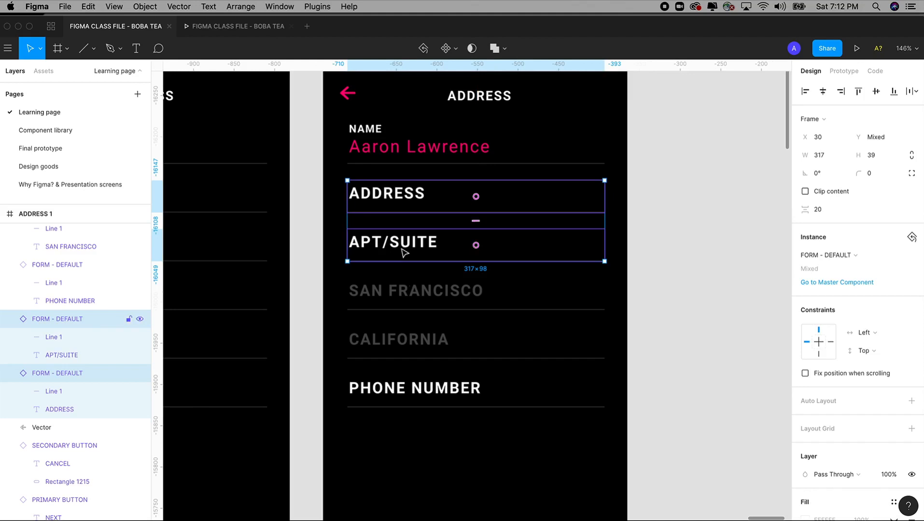
pyautogui.keyDown('shift'); pyautogui.click(413, 391); pyautogui.keyUp('shift')
pyautogui.press('Delete')
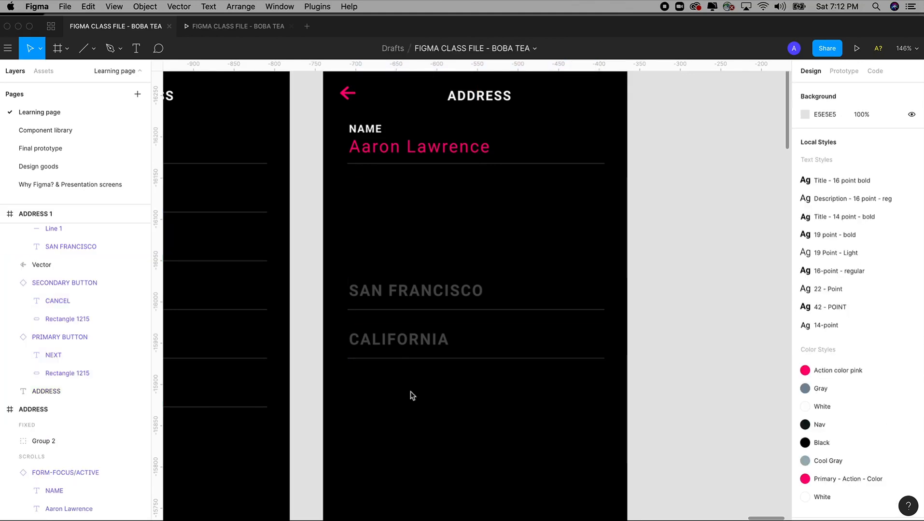
# Step: Paste the three copied active-state form fields into the ADDRESS 1 frame
pyautogui.scroll(2, 408, 406)
pyautogui.scroll(1, 356, 105)
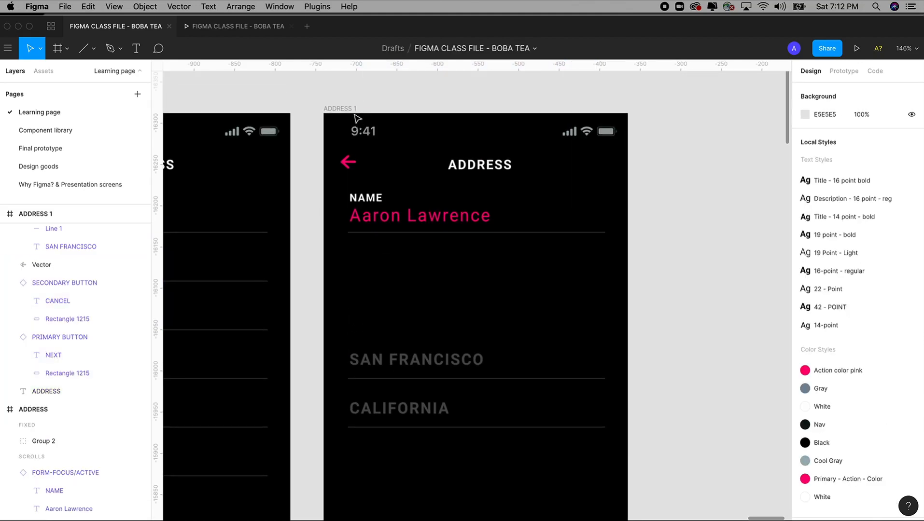
pyautogui.click(349, 110)
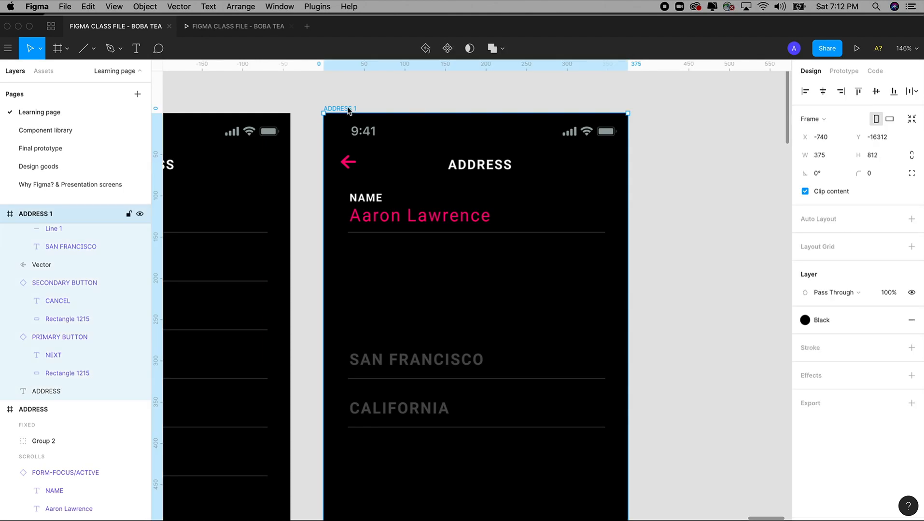
pyautogui.press('super+v')
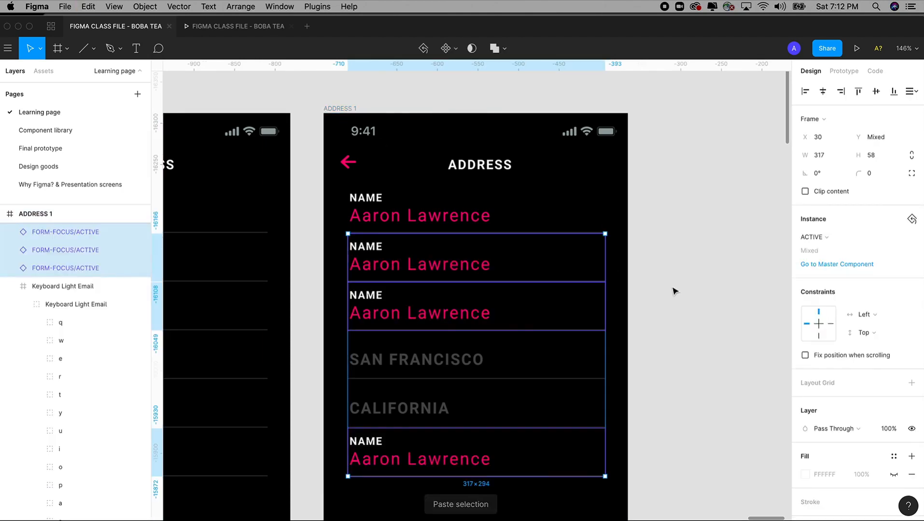
pyautogui.click(666, 295)
pyautogui.hscroll(-2, 664, 296)
pyautogui.click(391, 242)
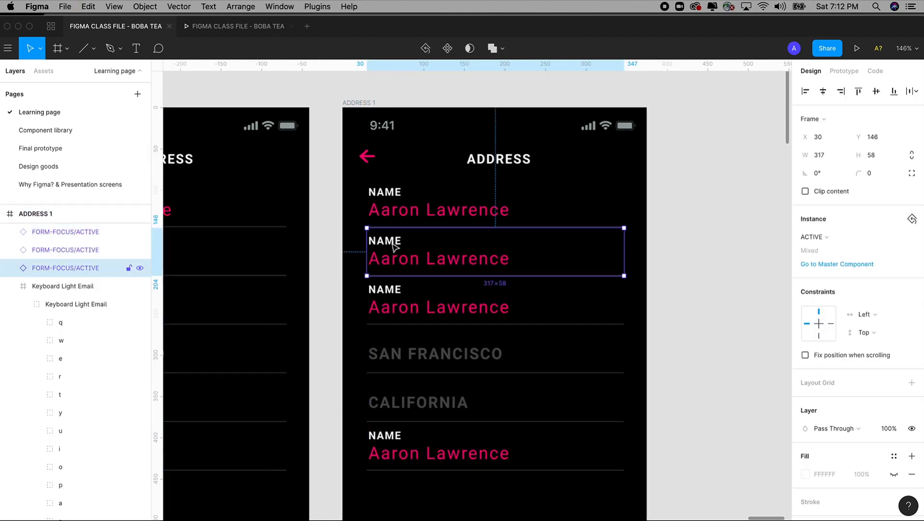
# Step: Relabel the second field ADDRESS and fill its value with a sample street address
pyautogui.doubleClick(391, 242)
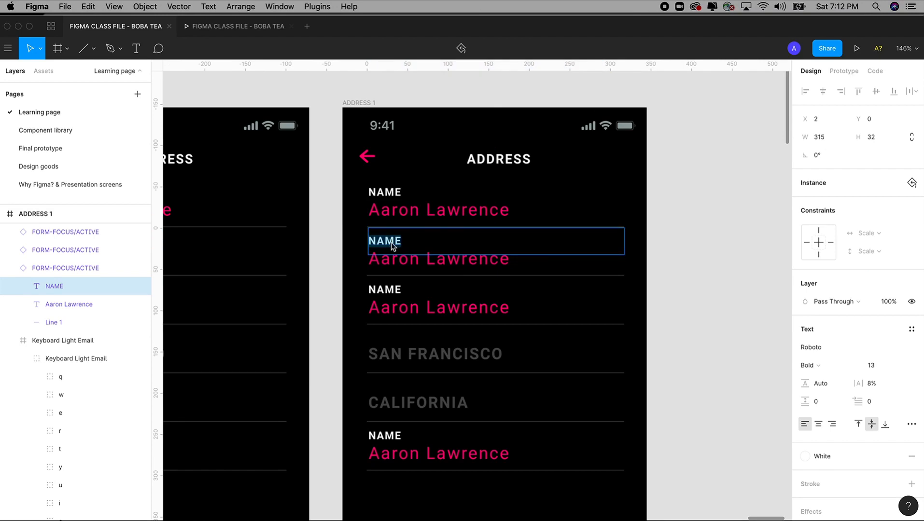
pyautogui.write('ADDRESS')
pyautogui.press('Escape')
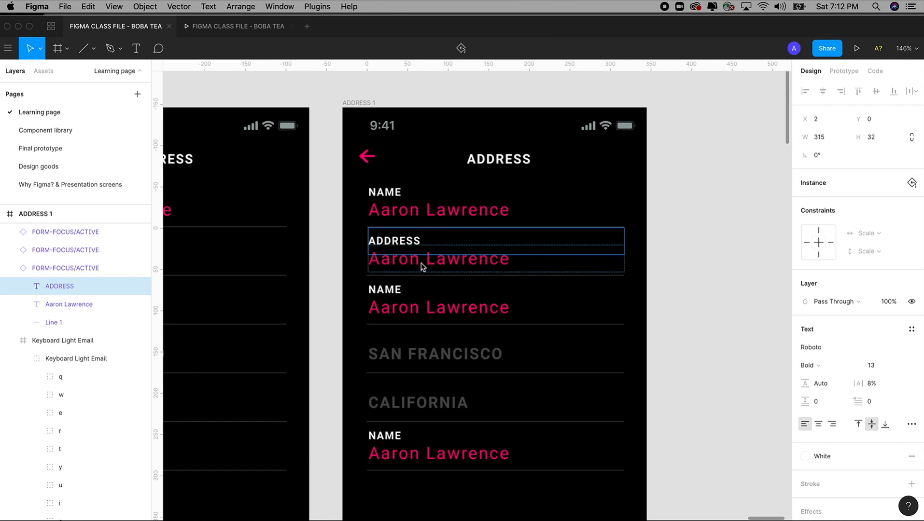
pyautogui.doubleClick(423, 261)
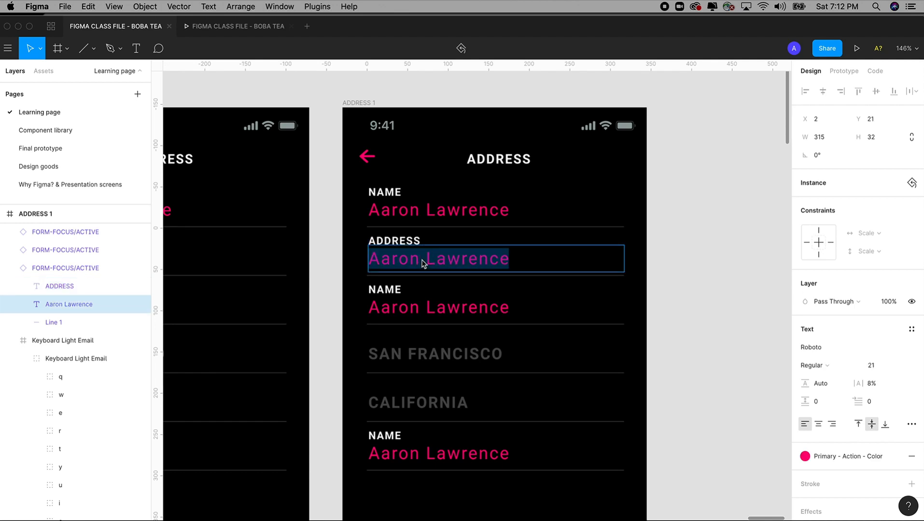
pyautogui.write('1111')
pyautogui.press('BackSpace')
pyautogui.write('B')
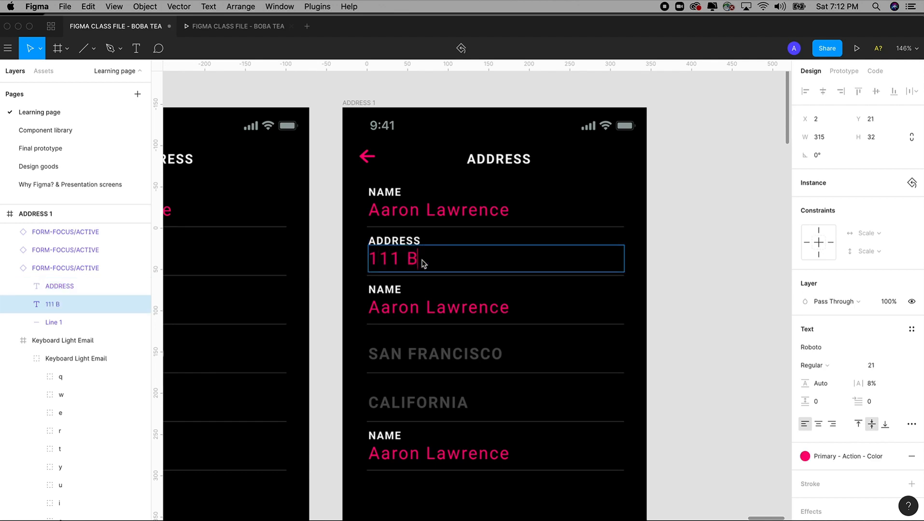
pyautogui.write('oba Street')
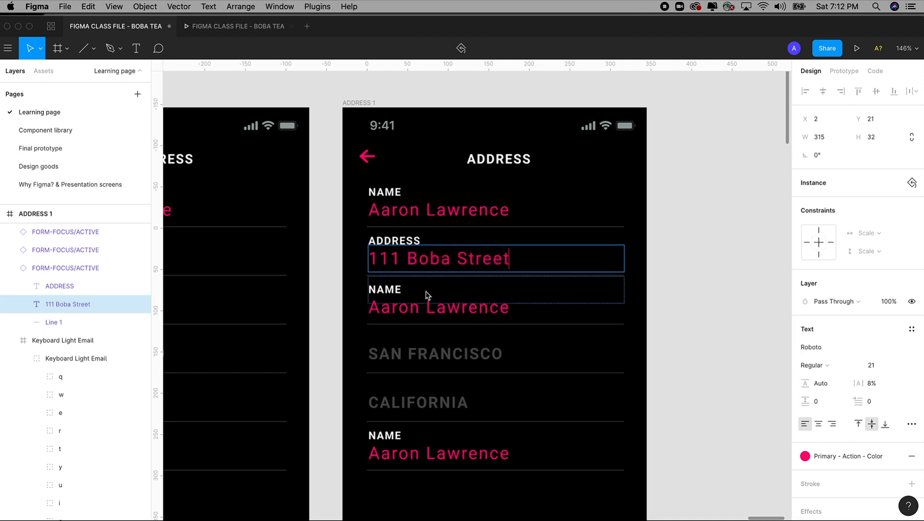
# Step: Relabel the third field APT/SUITE with the value 123
pyautogui.doubleClick(398, 292)
pyautogui.write('APT/')
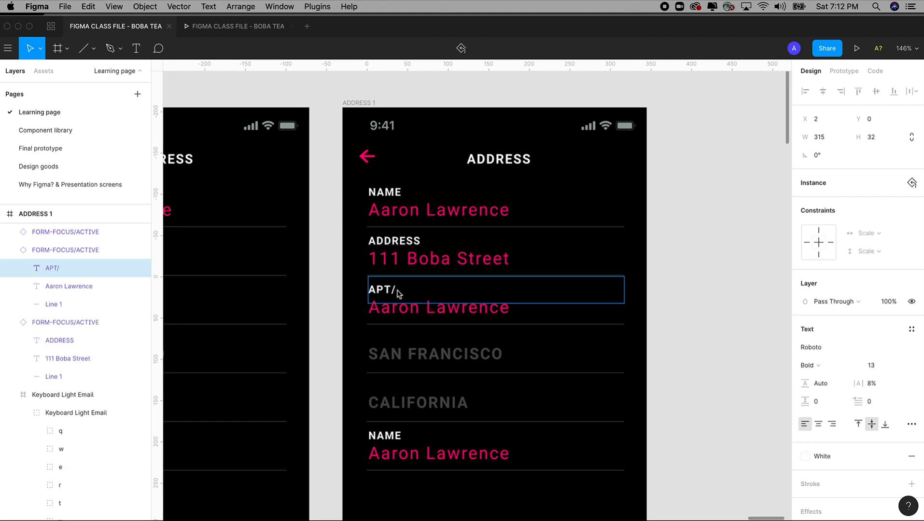
pyautogui.write('SUITE')
pyautogui.doubleClick(399, 313)
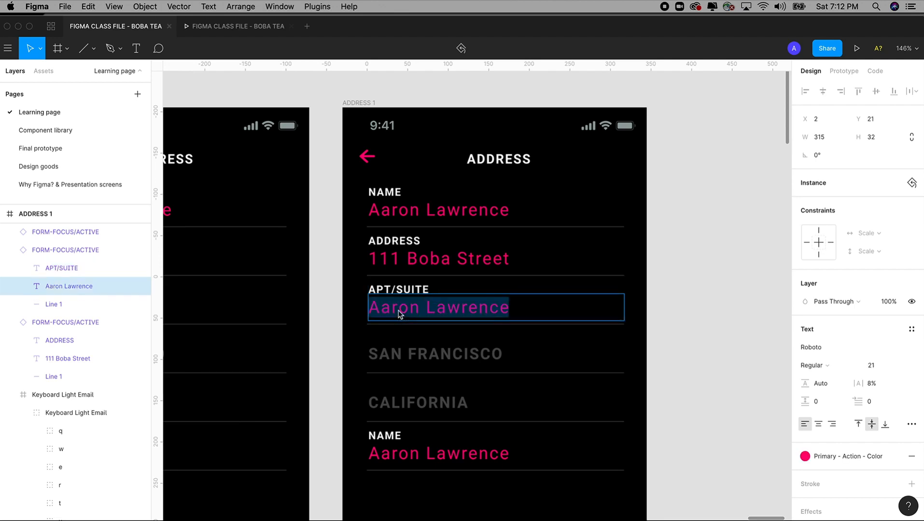
pyautogui.write('123')
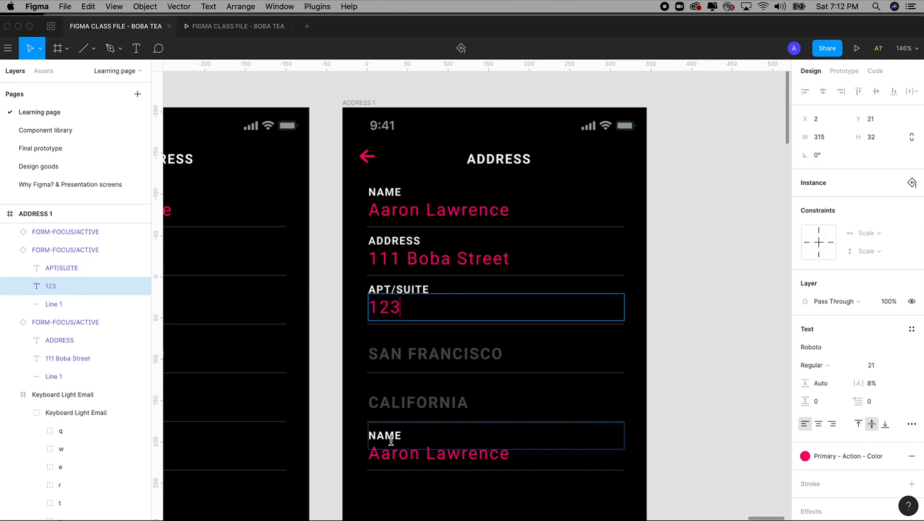
# Step: Relabel the bottom field PHONE NUMBER and fill it with a sample phone number
pyautogui.doubleClick(389, 435)
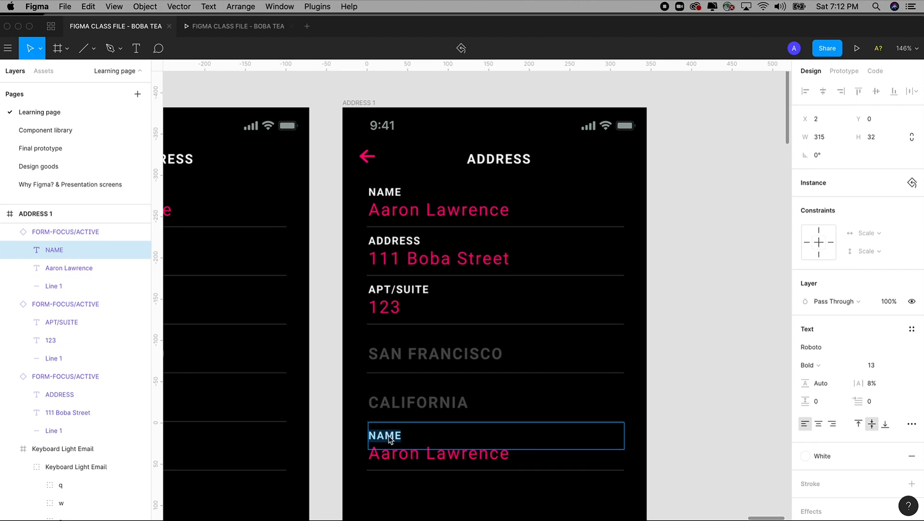
pyautogui.write('{HONE')
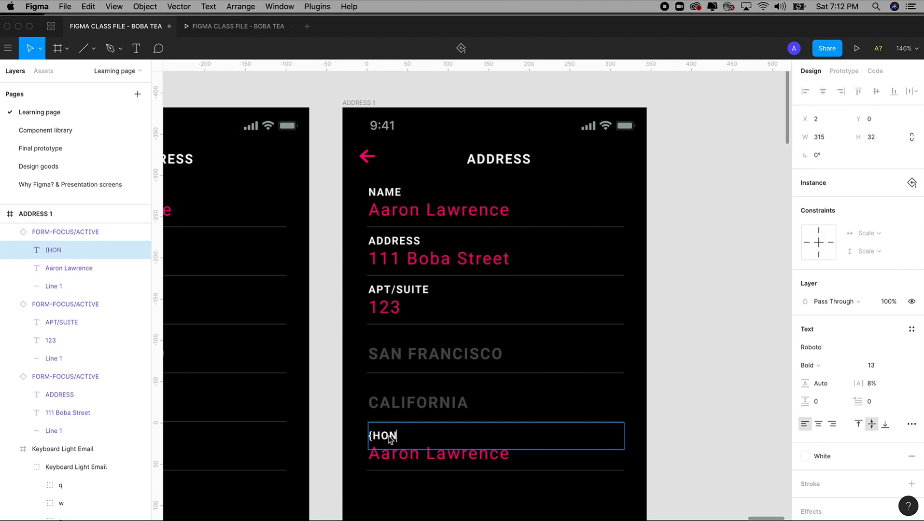
pyautogui.press('BackSpace')
pyautogui.press('BackSpace')
pyautogui.press('BackSpace')
pyautogui.press('BackSpace')
pyautogui.write('PHONE NUMBER')
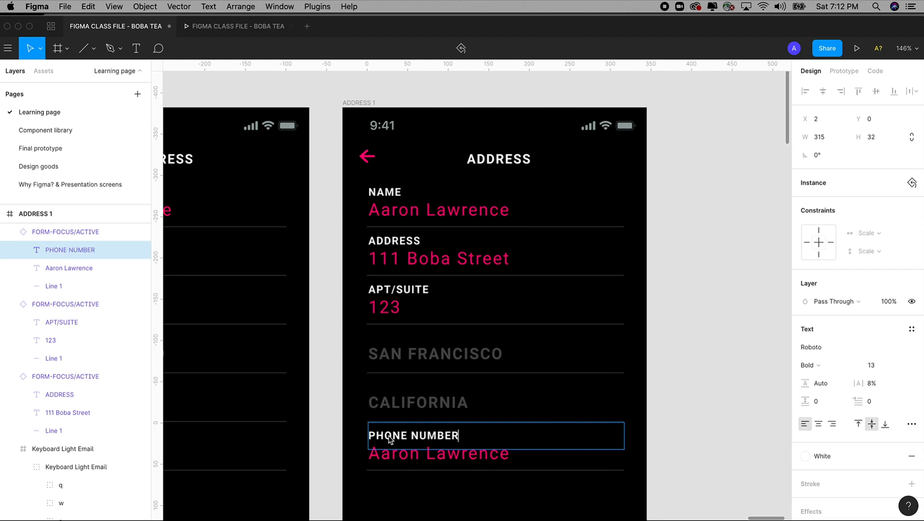
pyautogui.click(427, 461)
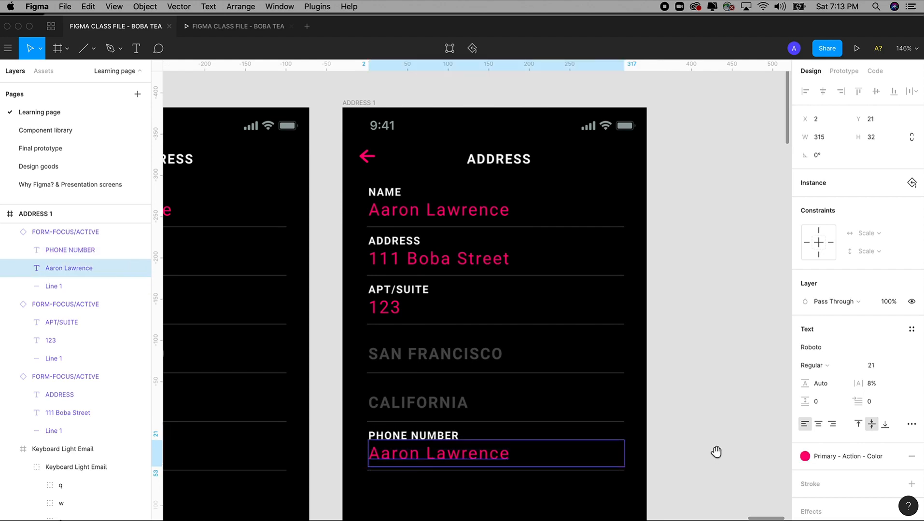
pyautogui.scroll(-4, 512, 381)
pyautogui.doubleClick(421, 358)
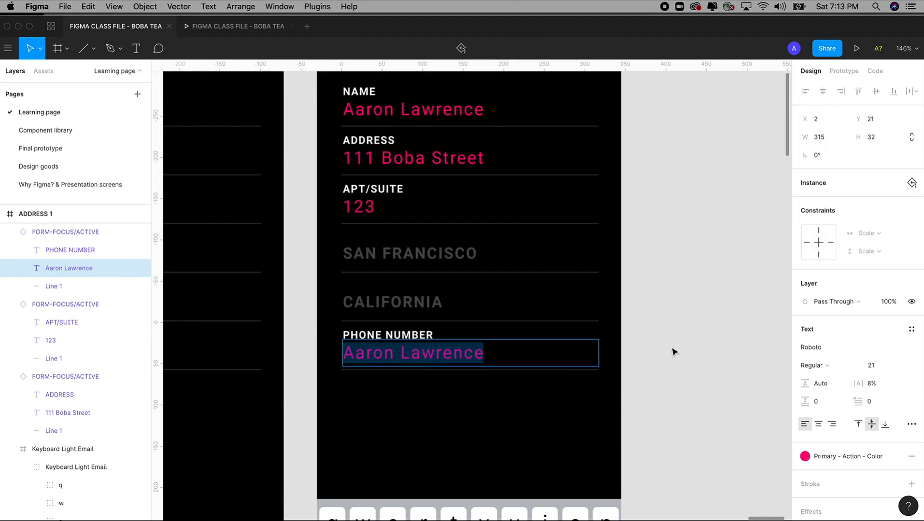
pyautogui.press('Escape')
pyautogui.scroll(2, 649, 348)
pyautogui.doubleClick(462, 385)
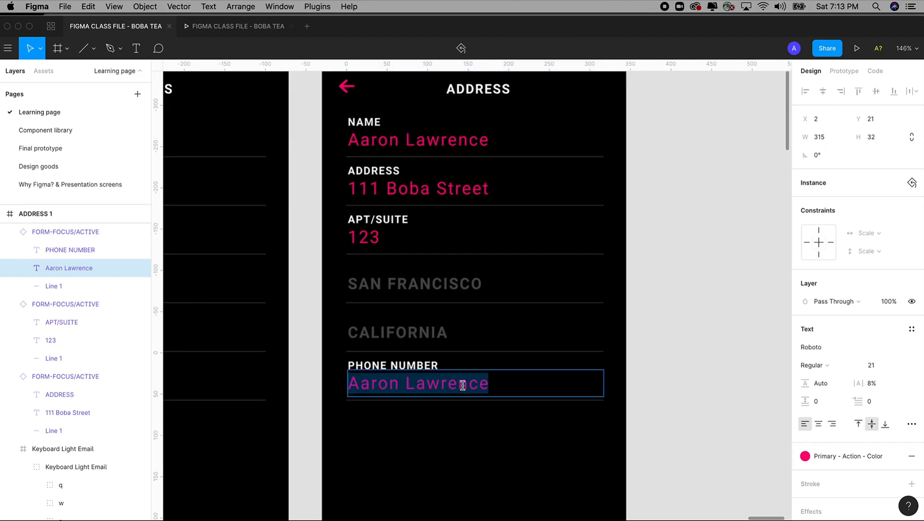
pyautogui.write('111-')
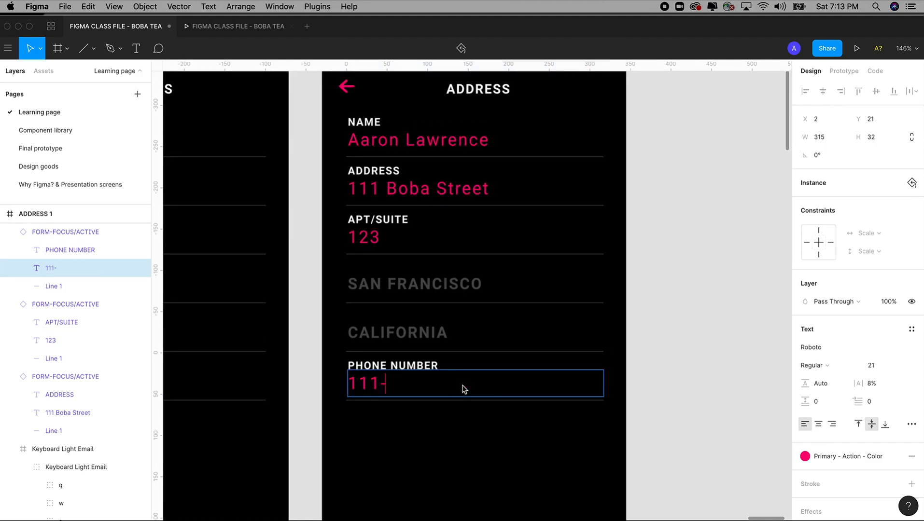
pyautogui.write('222-5555')
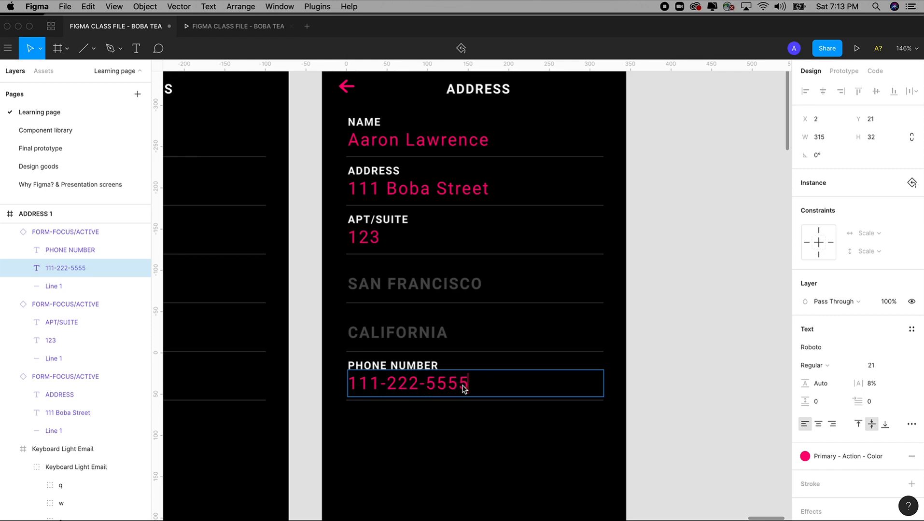
pyautogui.press('Escape')
pyautogui.click(711, 378)
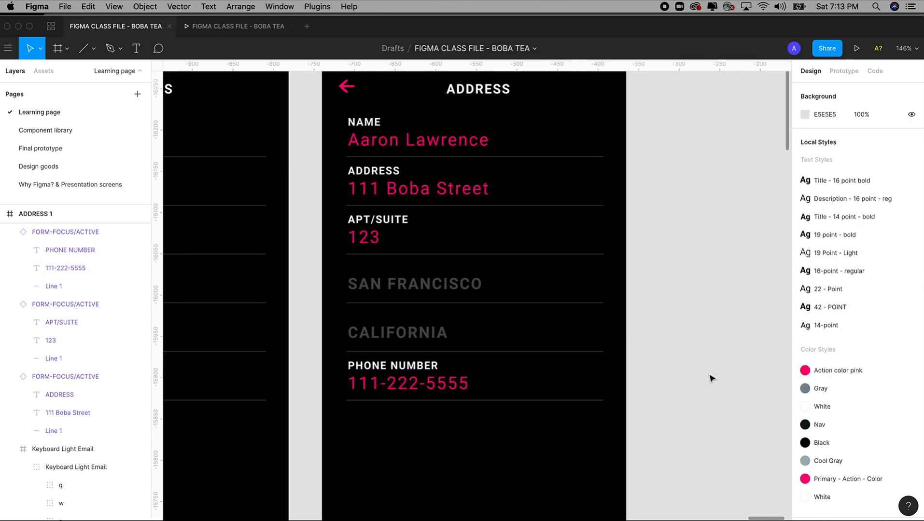
# Step: Set the keyboard return key's Go label to the Roboto font
pyautogui.hotkey('shift', '0')
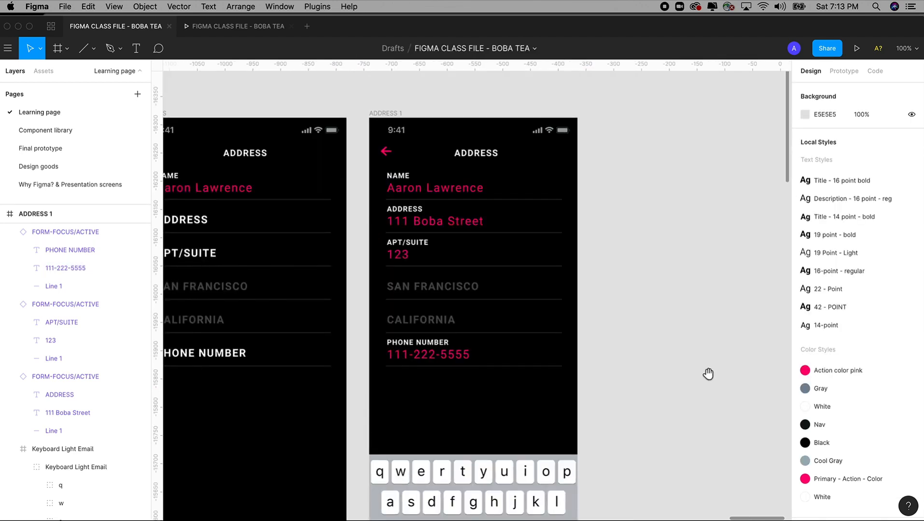
pyautogui.moveTo(708, 373); pyautogui.dragTo(640, 305)
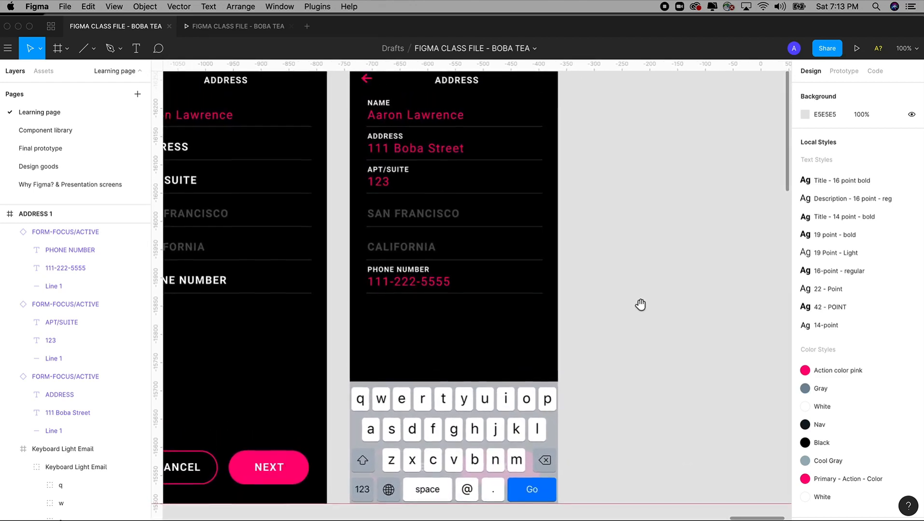
pyautogui.click(535, 496)
pyautogui.doubleClick(533, 493)
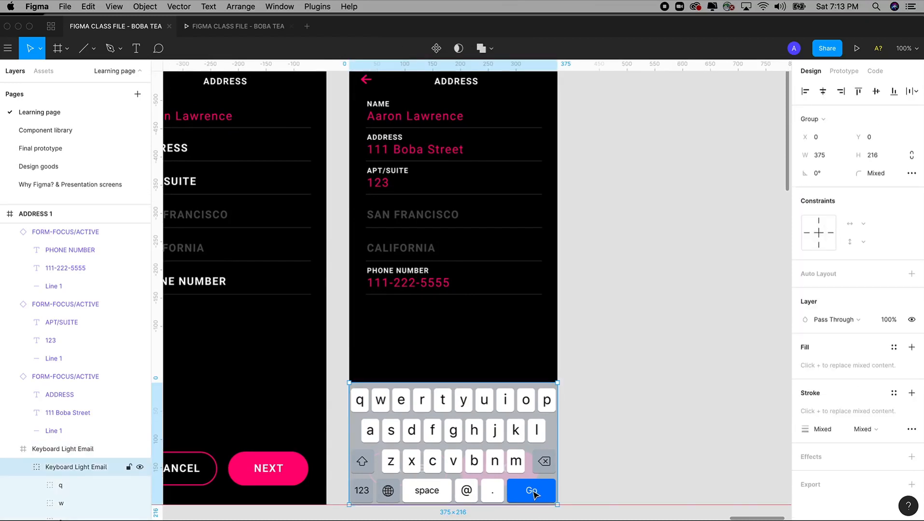
pyautogui.doubleClick(533, 493)
pyautogui.doubleClick(533, 494)
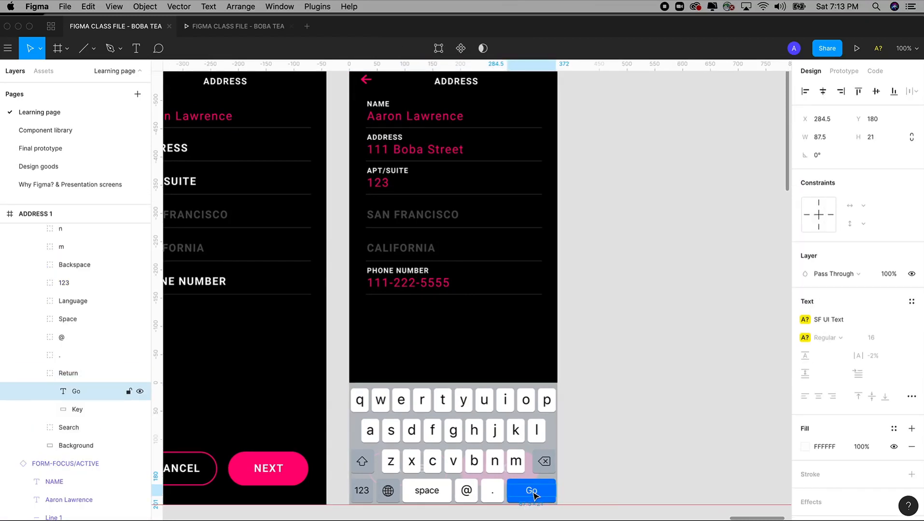
pyautogui.click(842, 323)
pyautogui.write('r')
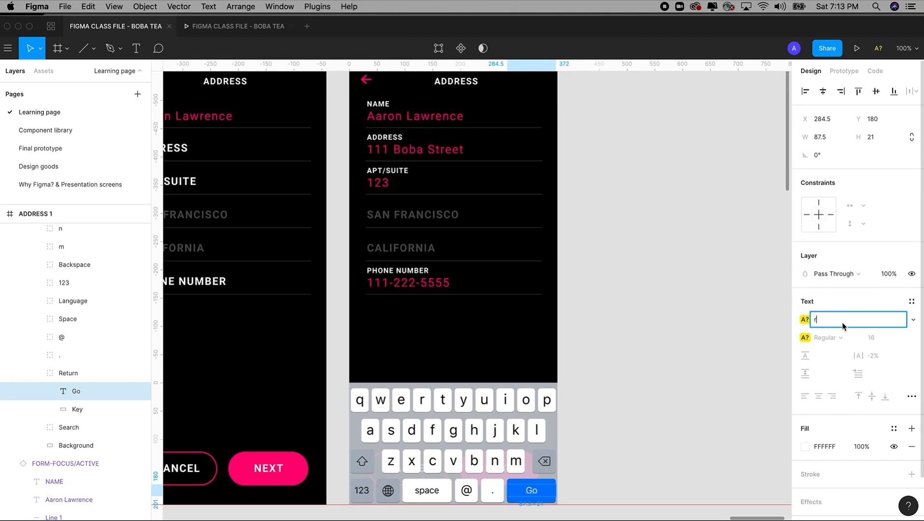
pyautogui.press('Return')
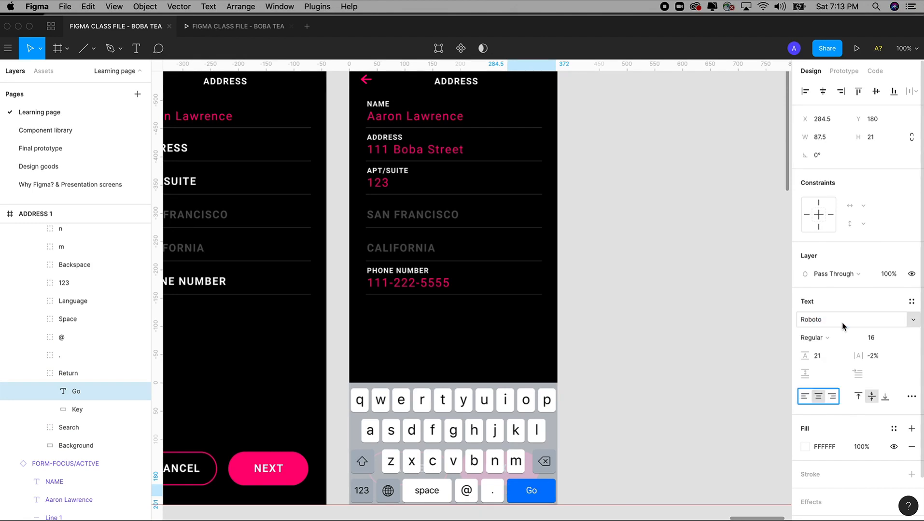
# Step: Change the return key label from Go to Done and zoom out to 50%
pyautogui.doubleClick(532, 492)
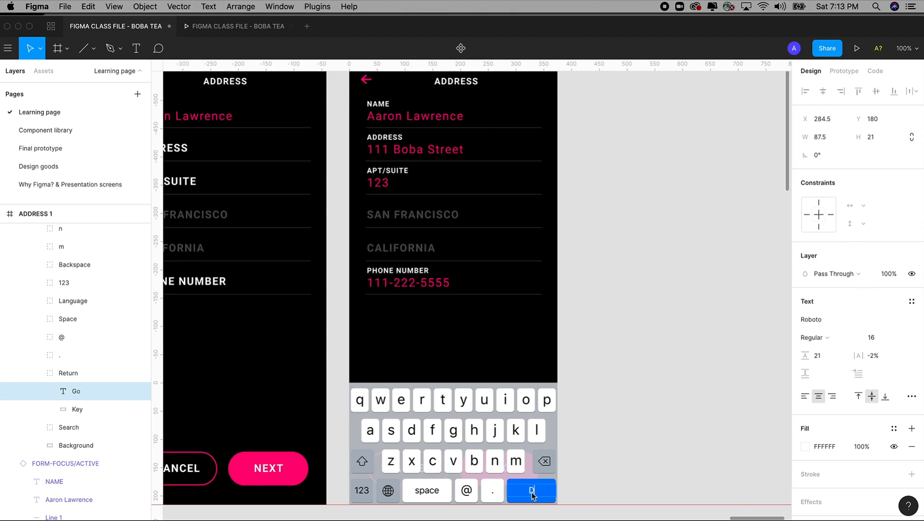
pyautogui.write('Done')
pyautogui.press('Escape')
pyautogui.click(624, 388)
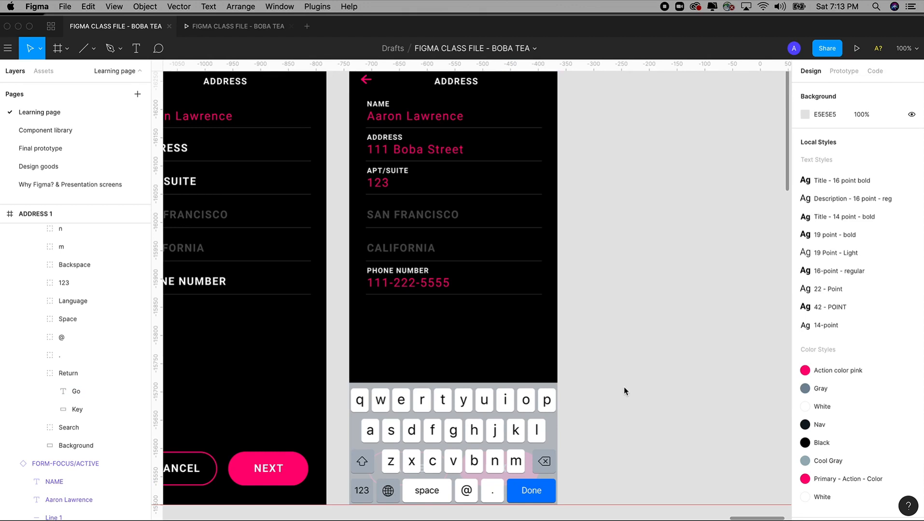
pyautogui.press('-')
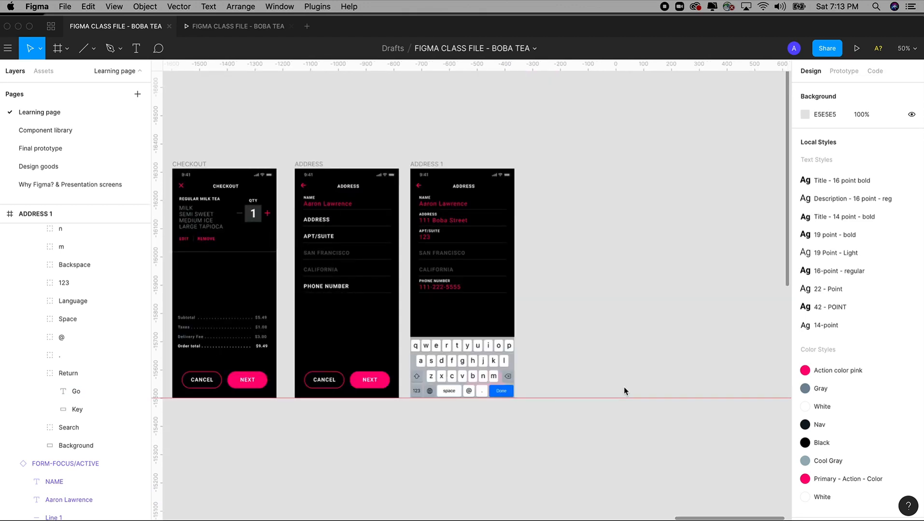
# Step: Duplicate the ADDRESS 1 screen to its right as ADDRESS 2
pyautogui.click(430, 165)
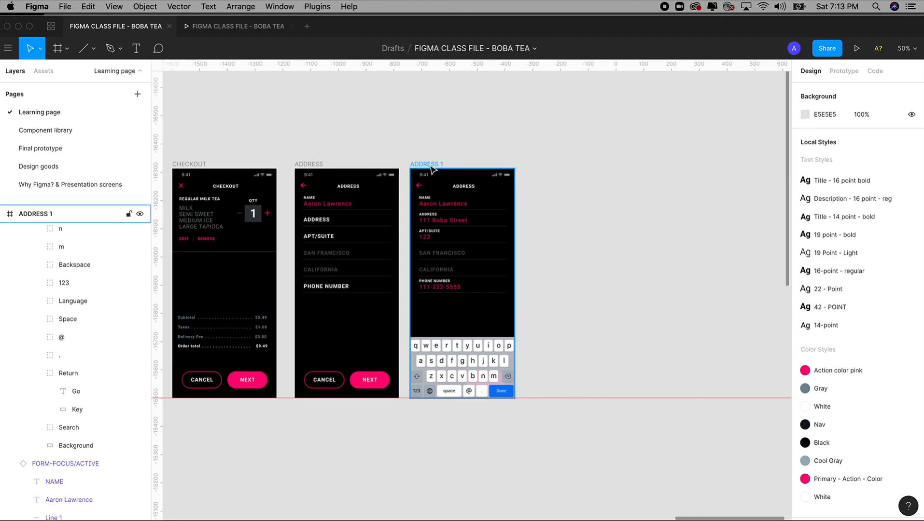
pyautogui.press('Escape')
pyautogui.scroll(5, 485, 305)
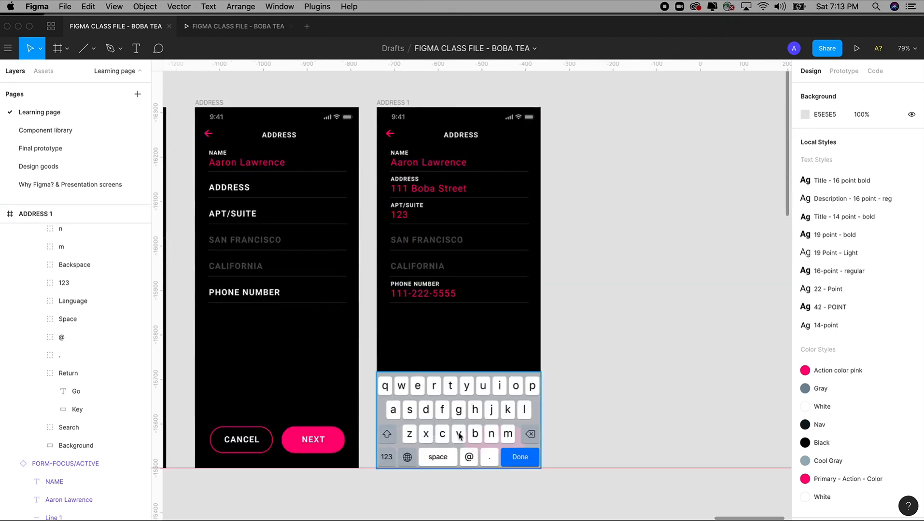
pyautogui.hscroll(2, 464, 434)
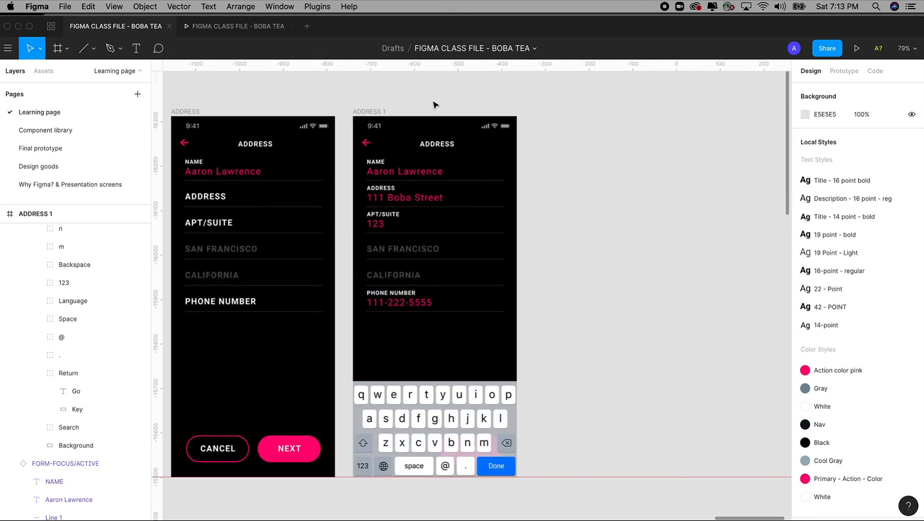
pyautogui.click(370, 112)
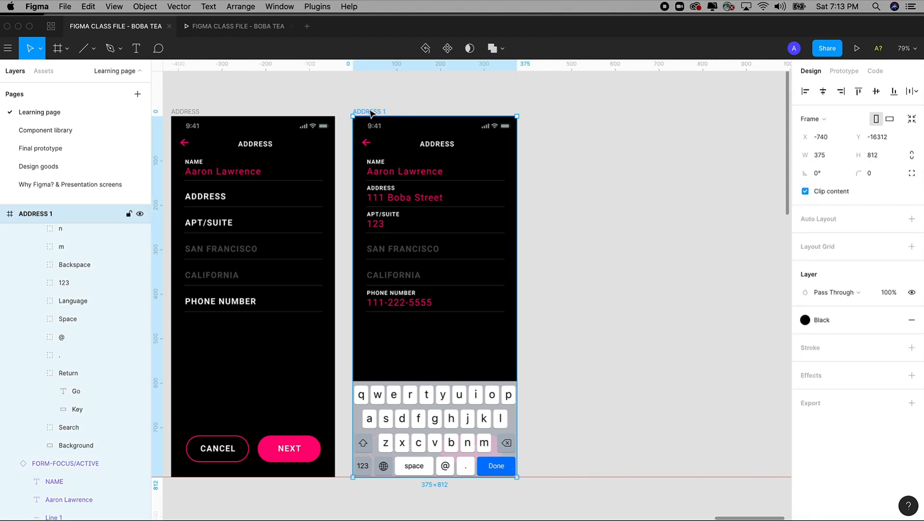
pyautogui.moveTo(370, 112); pyautogui.dragTo(551, 116)
pyautogui.moveTo(546, 114); pyautogui.dragTo(552, 115)
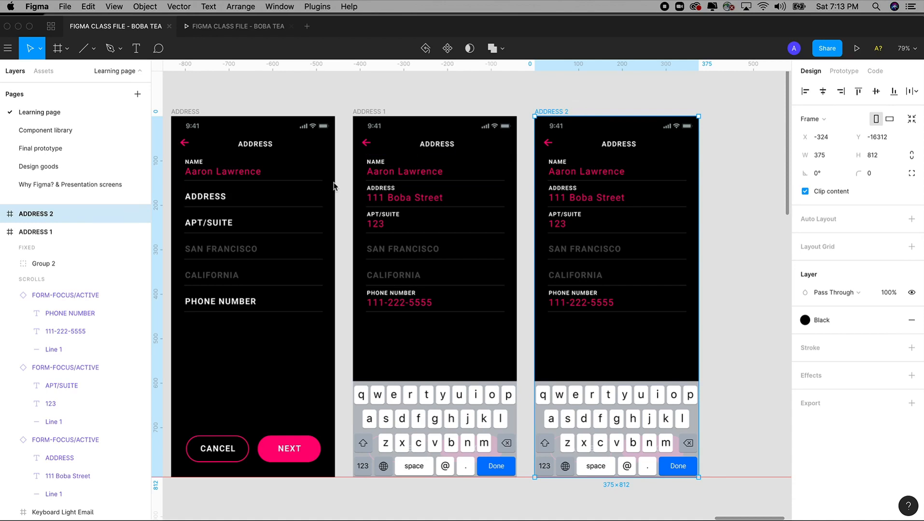
pyautogui.press('super+z')
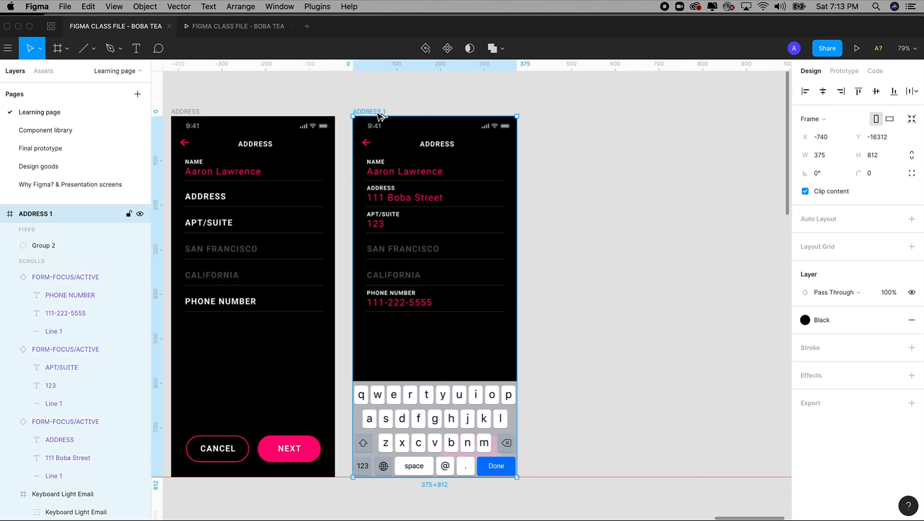
pyautogui.moveTo(377, 115); pyautogui.dragTo(558, 121)
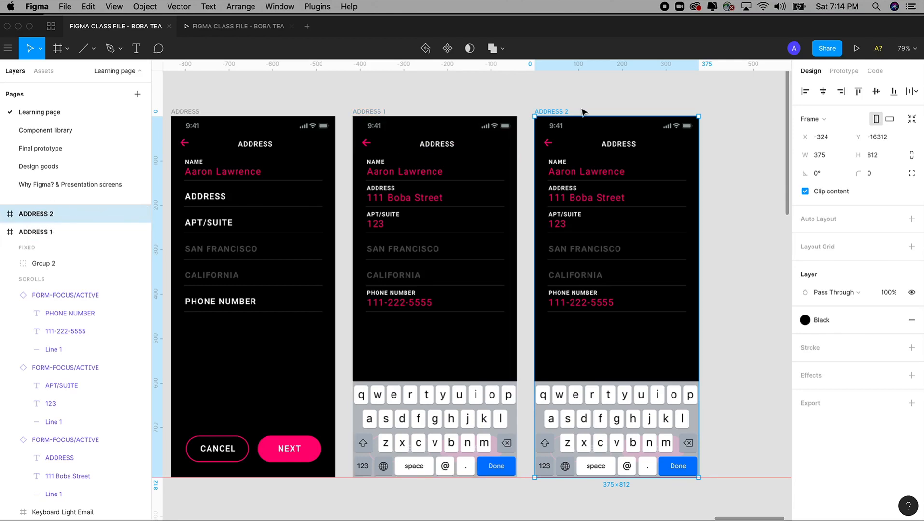
# Step: Delete the Keyboard Light Email layer from ADDRESS 2
pyautogui.hscroll(2, 581, 110)
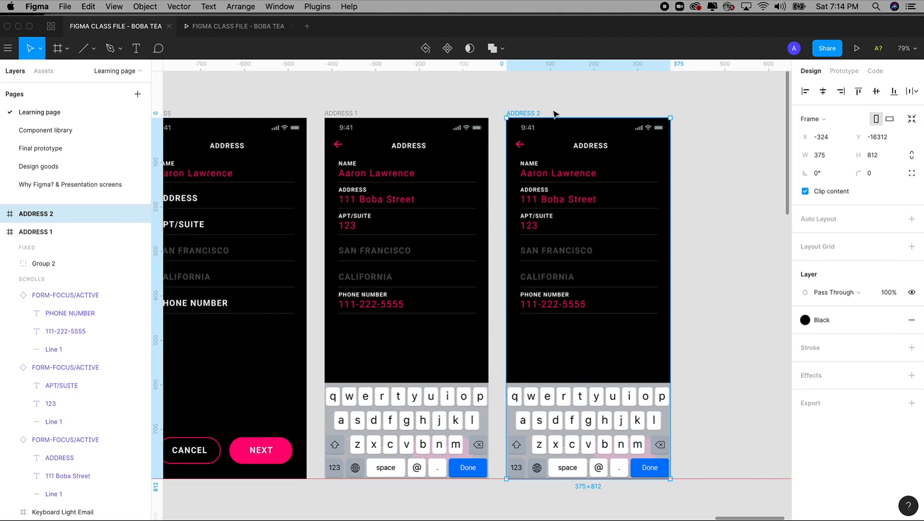
pyautogui.hscroll(2, 553, 104)
pyautogui.scroll(-1, 554, 104)
pyautogui.click(556, 425)
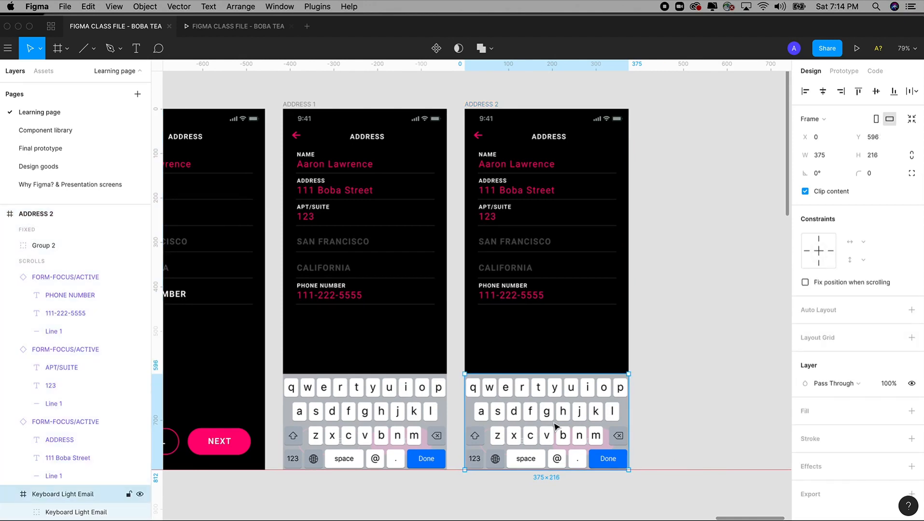
pyautogui.press('Delete')
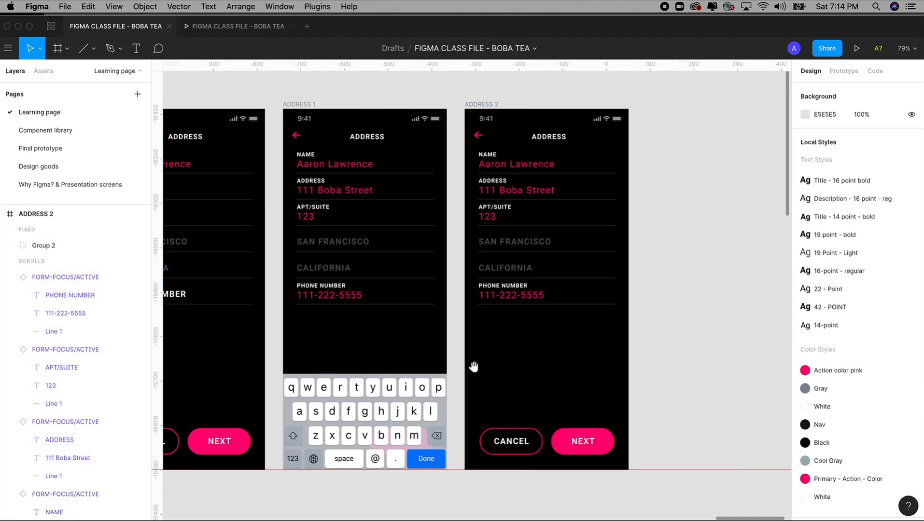
pyautogui.moveTo(472, 367); pyautogui.dragTo(545, 353)
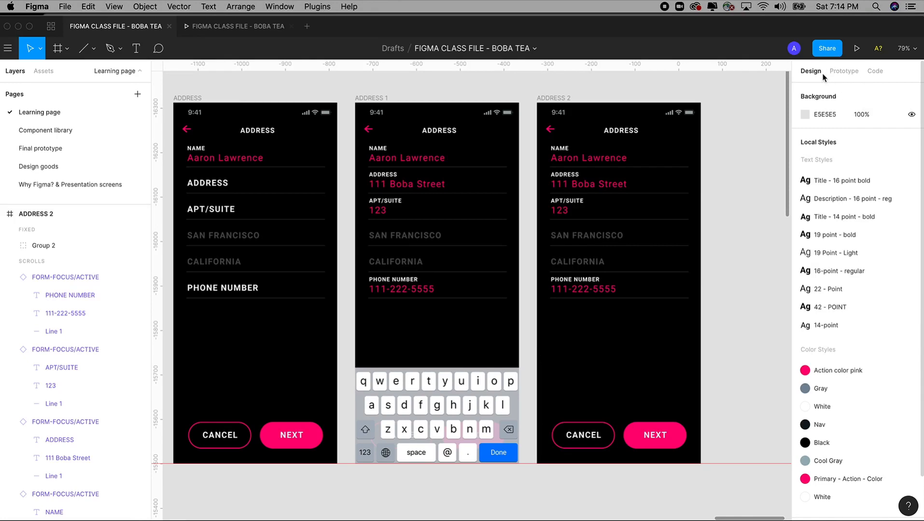
# Step: Group the ADDRESS, APT/SUITE and PHONE NUMBER fields on the ADDRESS screen
pyautogui.click(842, 72)
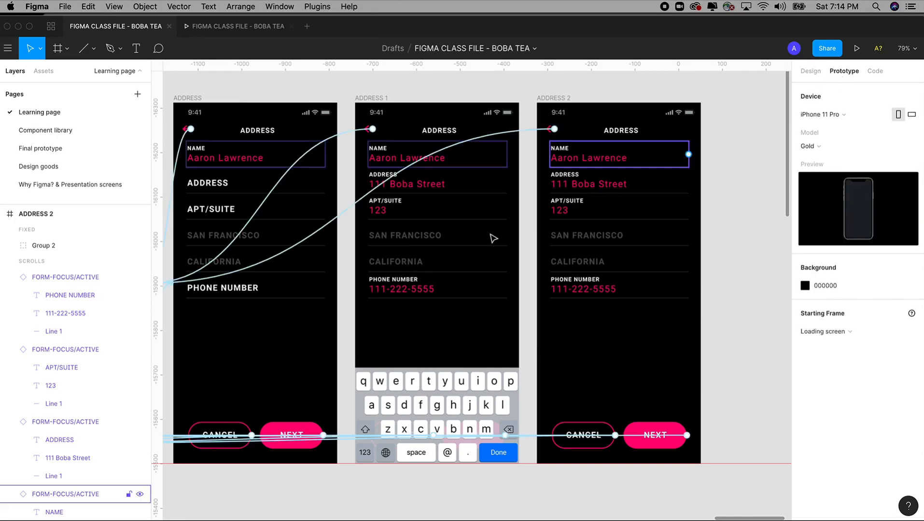
pyautogui.hscroll(-3, 362, 336)
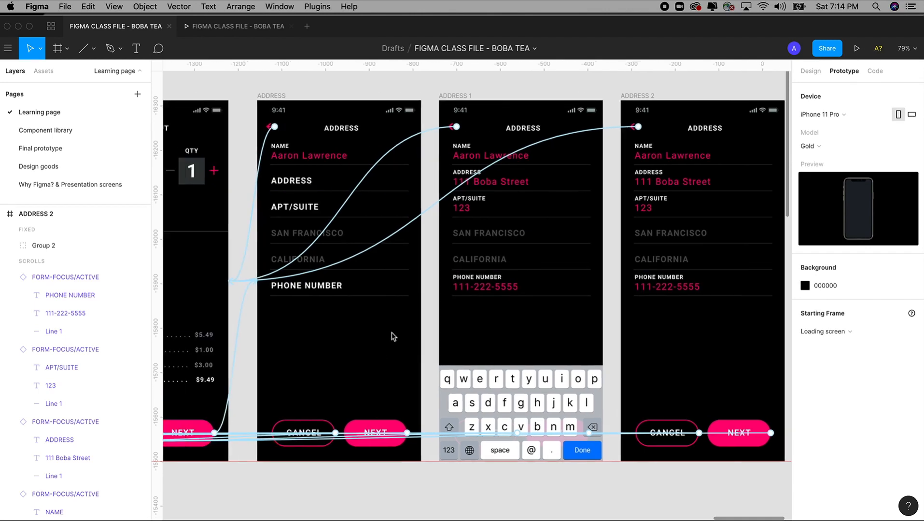
pyautogui.click(303, 189)
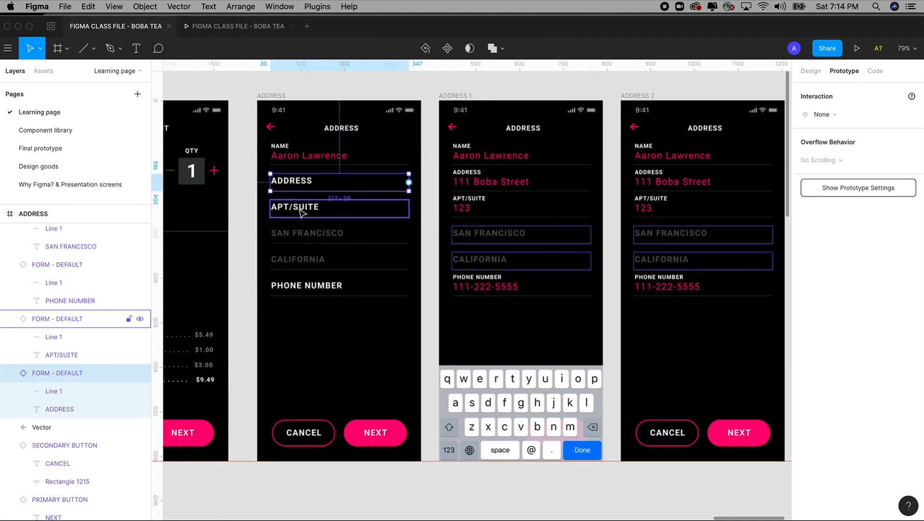
pyautogui.keyDown('shift'); pyautogui.click(300, 210); pyautogui.keyUp('shift')
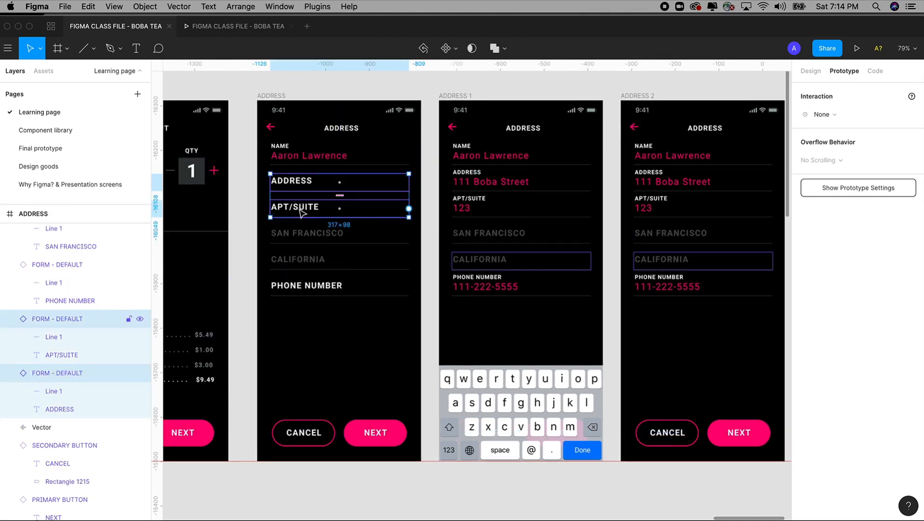
pyautogui.keyDown('shift'); pyautogui.click(322, 292); pyautogui.keyUp('shift')
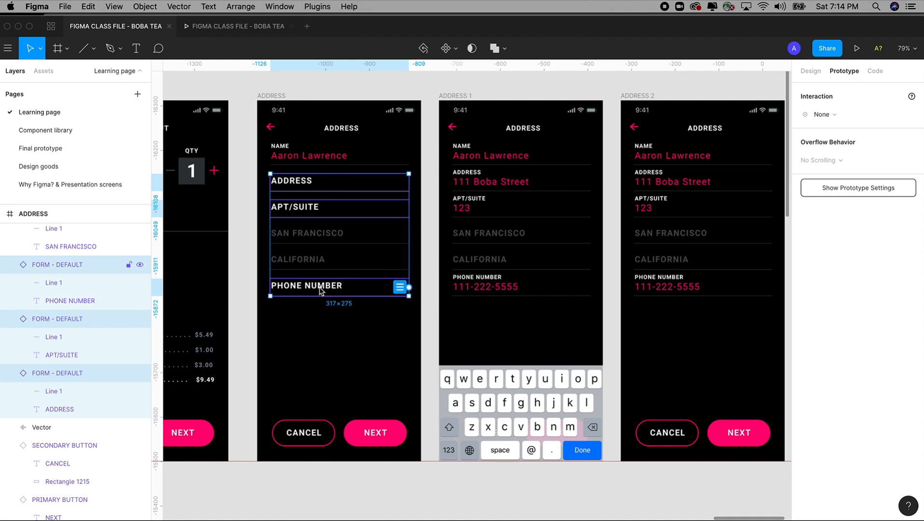
pyautogui.rightClick(321, 288)
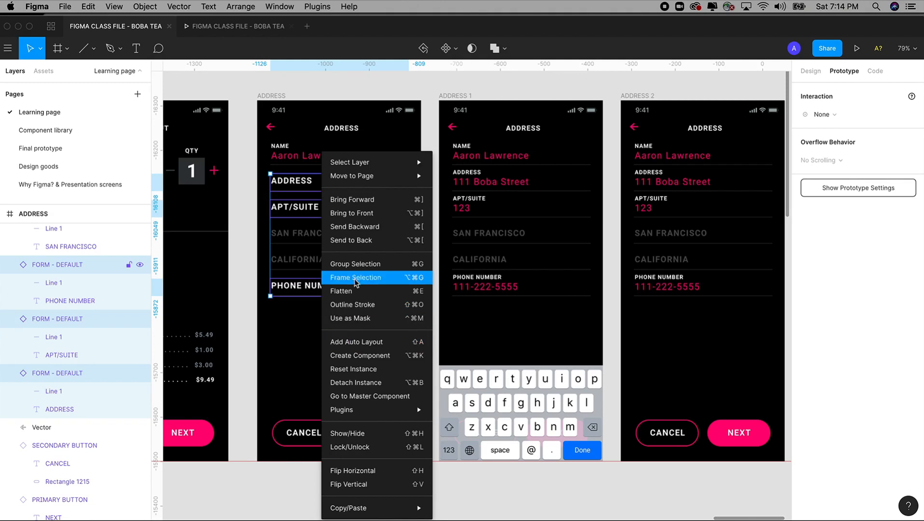
pyautogui.click(357, 264)
# Step: Link the field group to ADDRESS 1 with an On Tap, Instant interaction
pyautogui.moveTo(409, 235); pyautogui.dragTo(482, 236)
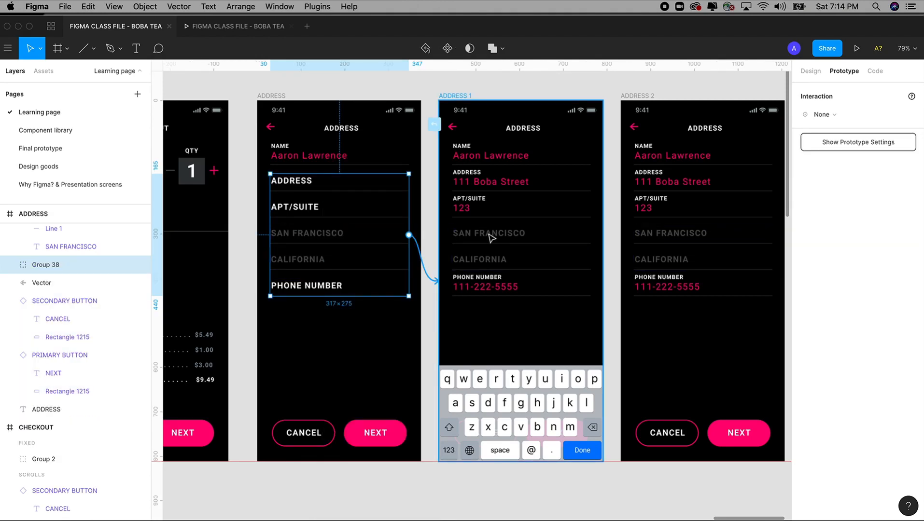
pyautogui.moveTo(490, 237); pyautogui.dragTo(490, 237)
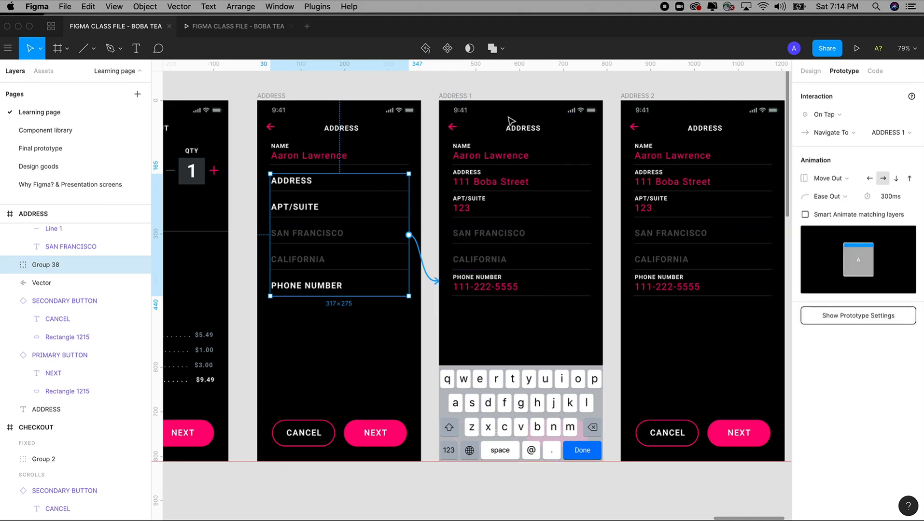
pyautogui.click(833, 117)
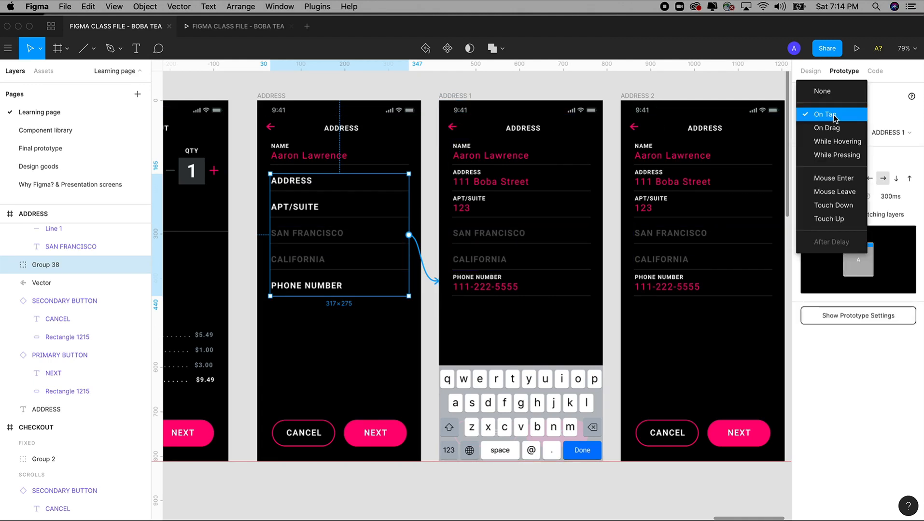
pyautogui.click(834, 117)
pyautogui.click(828, 179)
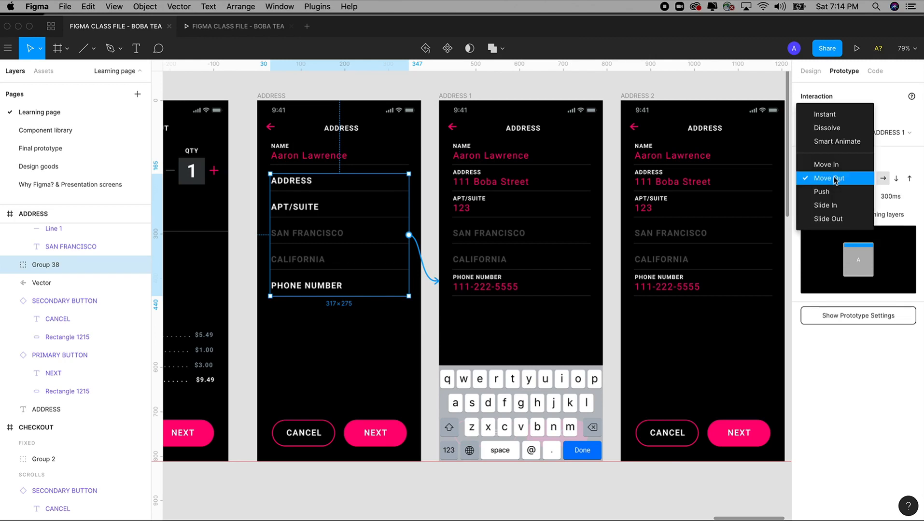
pyautogui.click(823, 115)
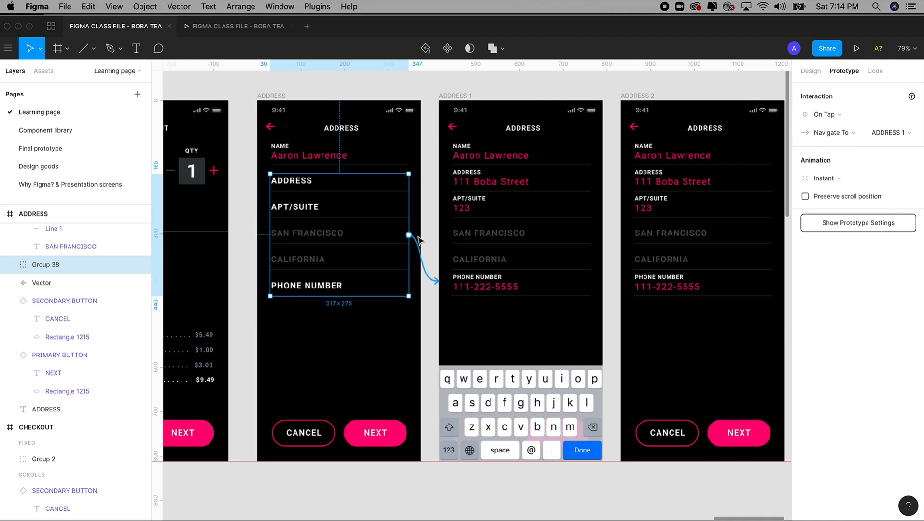
# Step: Select the Done key inside the ADDRESS 1 keyboard
pyautogui.doubleClick(588, 456)
pyautogui.doubleClick(587, 456)
pyautogui.doubleClick(587, 456)
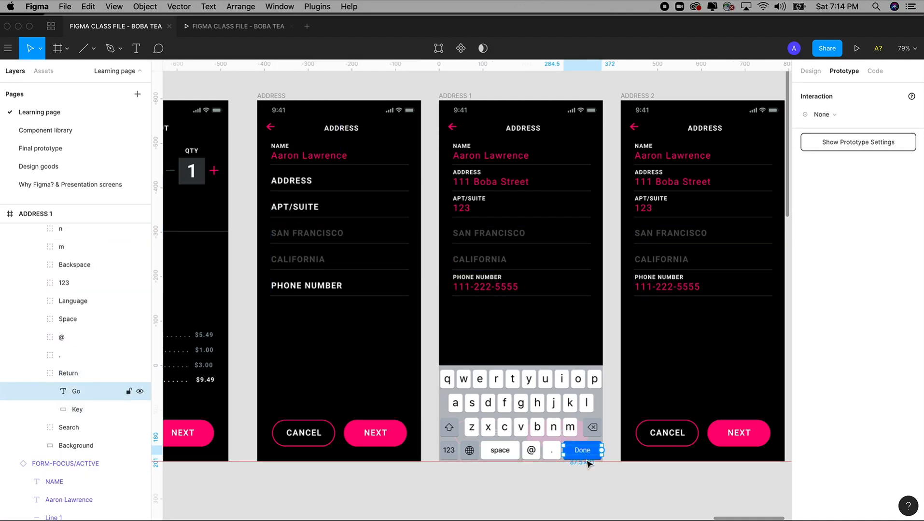
pyautogui.click(595, 488)
pyautogui.click(589, 456)
pyautogui.doubleClick(588, 456)
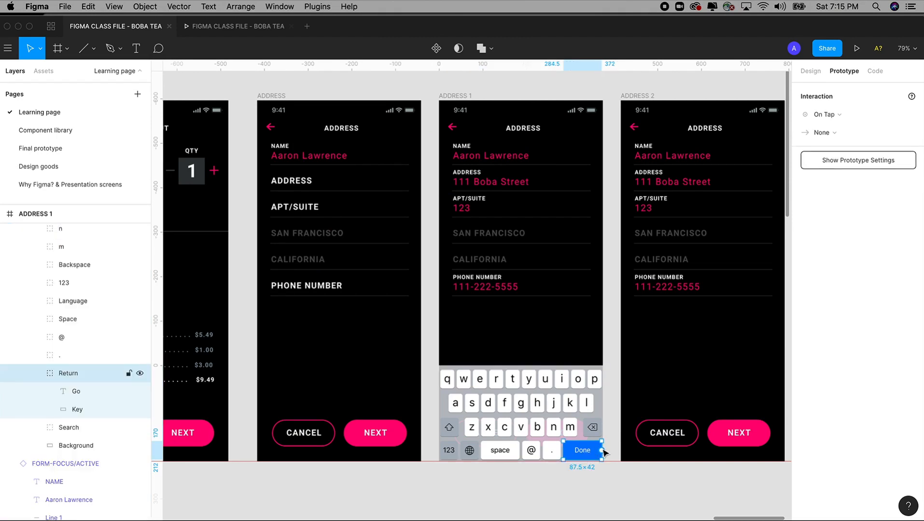
# Step: Link the Done key to ADDRESS 2 with On Tap and an Instant transition
pyautogui.moveTo(601, 450); pyautogui.dragTo(677, 423)
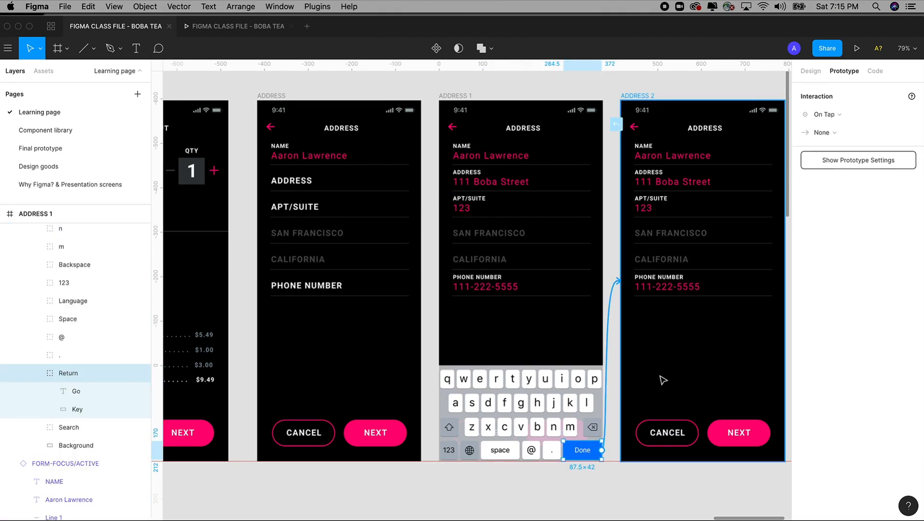
pyautogui.moveTo(663, 381); pyautogui.dragTo(663, 379)
pyautogui.moveTo(628, 97); pyautogui.dragTo(550, 99)
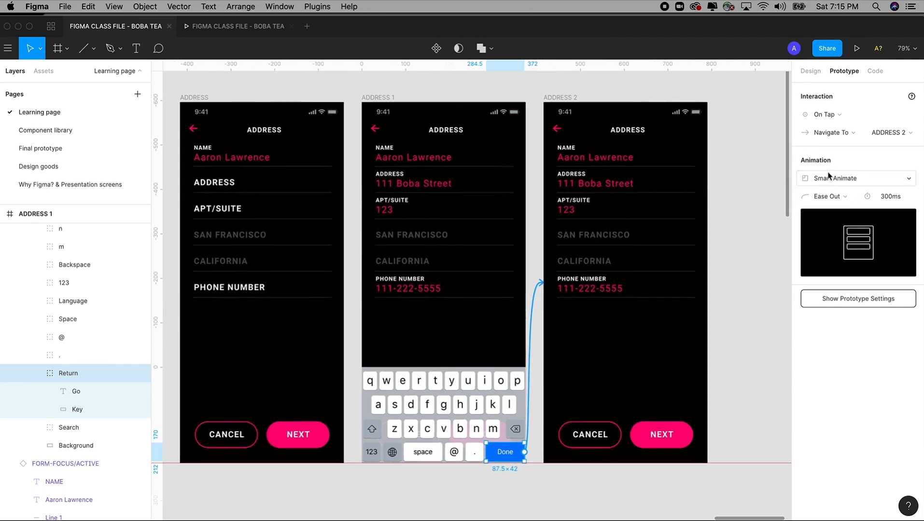
pyautogui.click(824, 114)
pyautogui.click(823, 115)
pyautogui.click(832, 180)
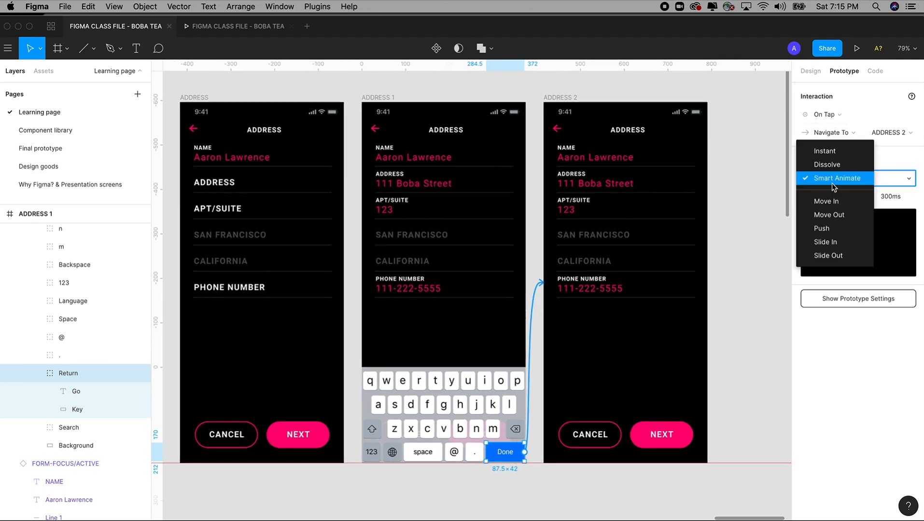
pyautogui.click(824, 151)
pyautogui.hscroll(-3, 377, 103)
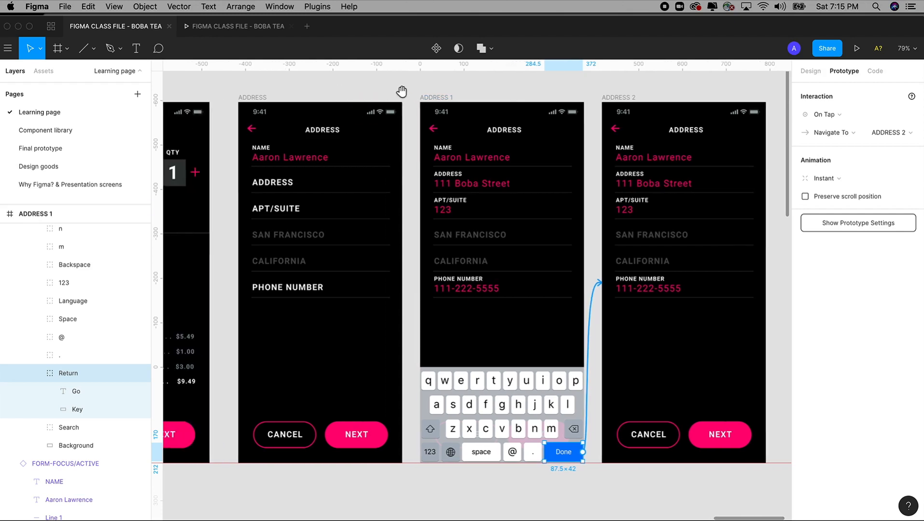
# Step: Preview the prototype, tap the ADDRESS field then Done to reach CANCEL/NEXT, and return to the editor
pyautogui.click(238, 28)
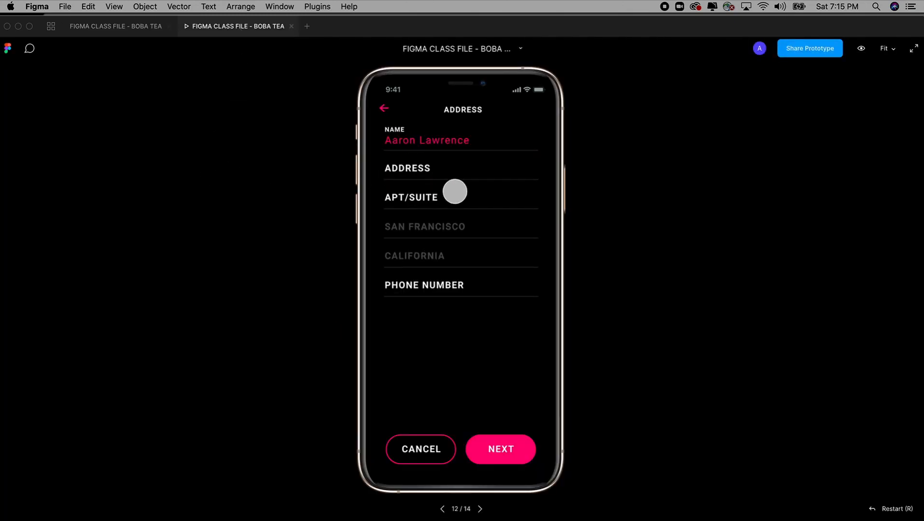
pyautogui.click(413, 171)
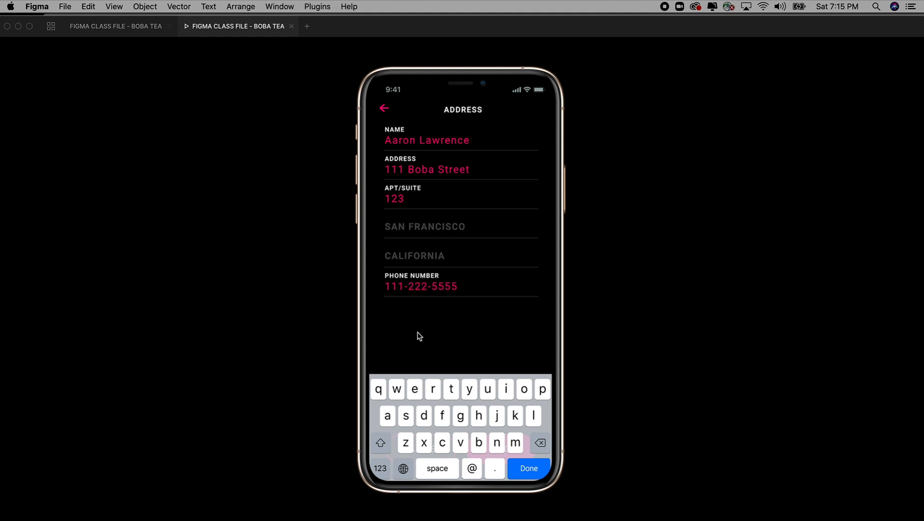
pyautogui.click(529, 469)
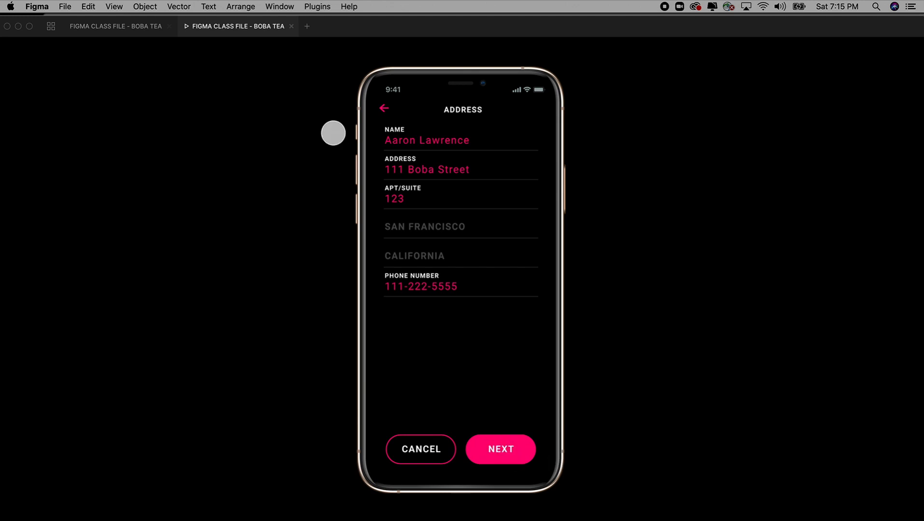
pyautogui.click(143, 28)
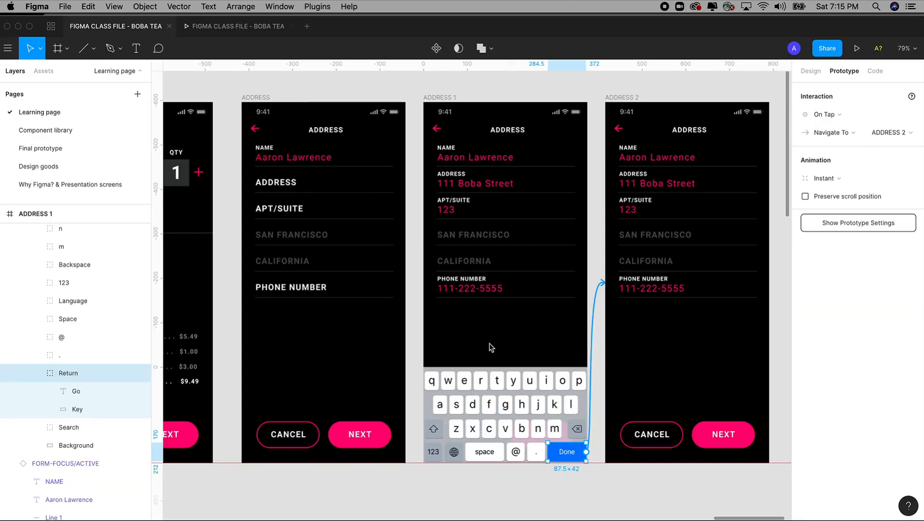
# Step: Duplicate the ADDRESS 2 screen as a new frame with Cmd+D
pyautogui.press('-')
pyautogui.hscroll(4, 583, 128)
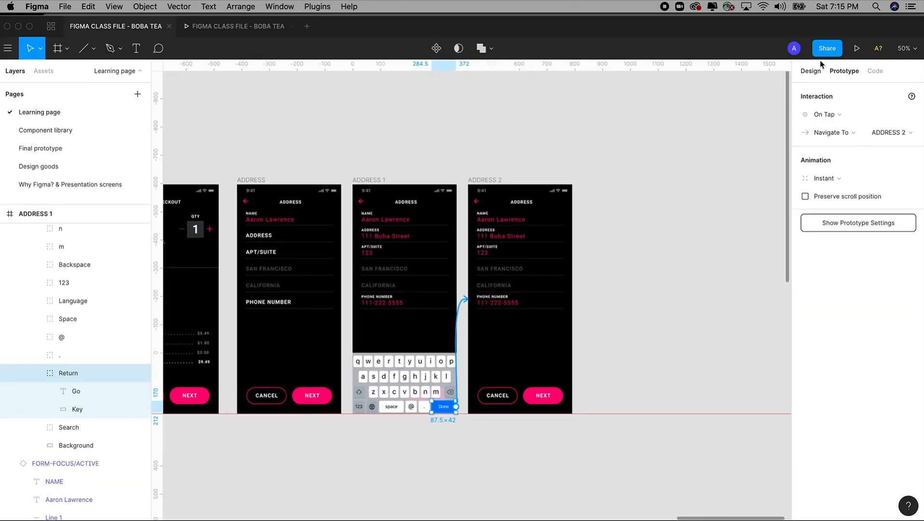
pyautogui.click(810, 71)
pyautogui.hscroll(2, 615, 198)
pyautogui.scroll(-1, 614, 198)
pyautogui.press('z')
pyautogui.moveTo(405, 99); pyautogui.dragTo(603, 459)
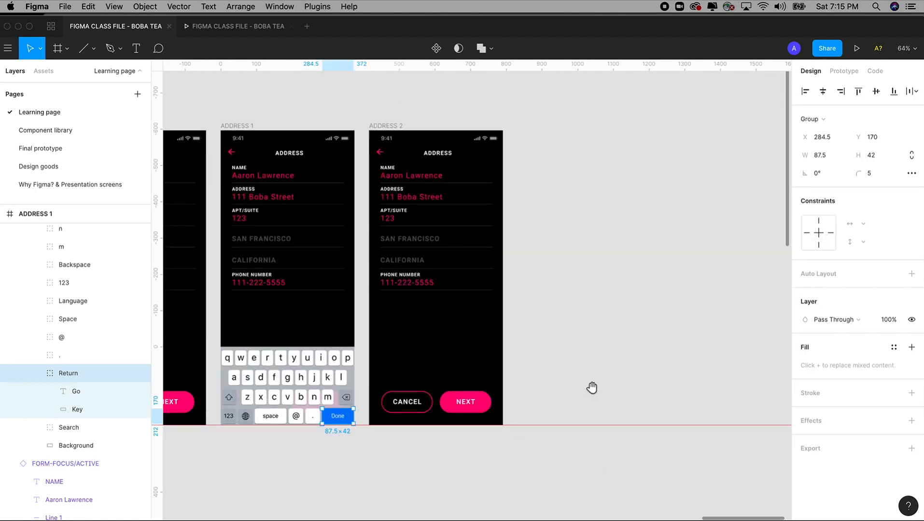
pyautogui.moveTo(386, 127); pyautogui.dragTo(535, 129)
pyautogui.press('Delete')
pyautogui.click(386, 130)
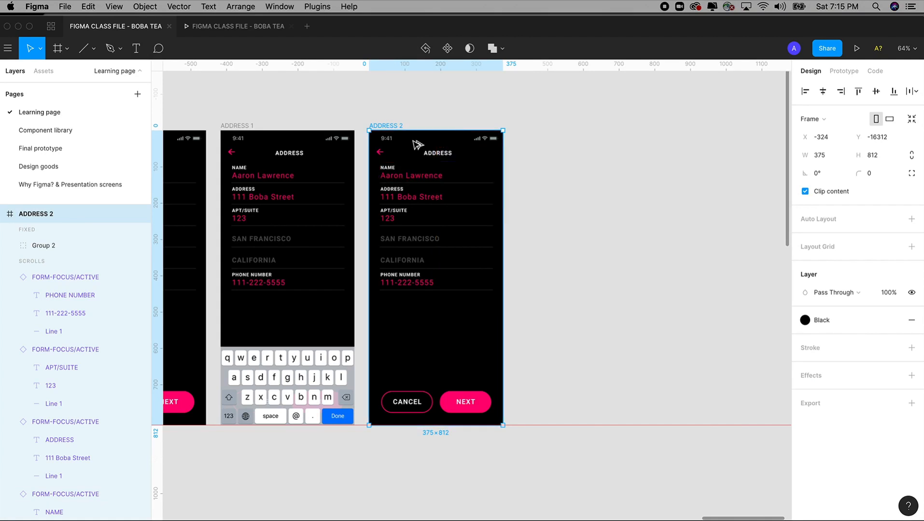
pyautogui.moveTo(417, 144); pyautogui.dragTo(570, 145)
pyautogui.press('Delete')
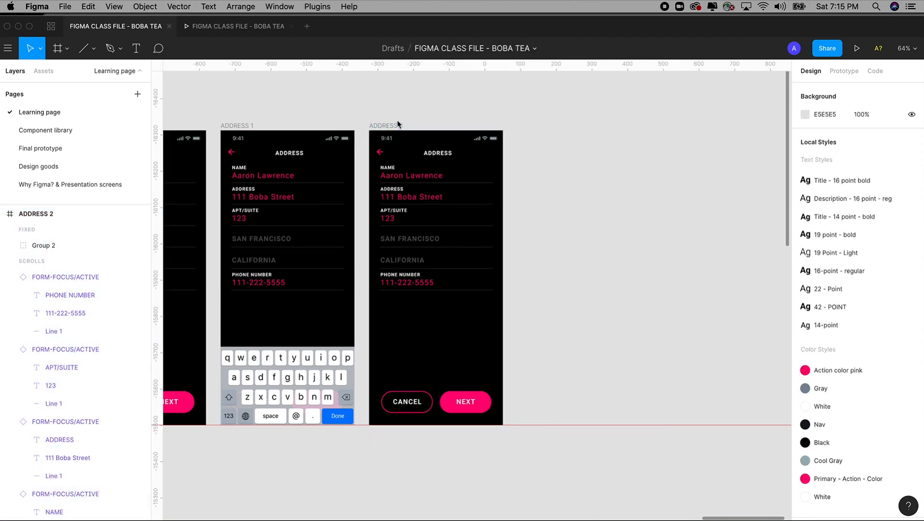
pyautogui.click(395, 126)
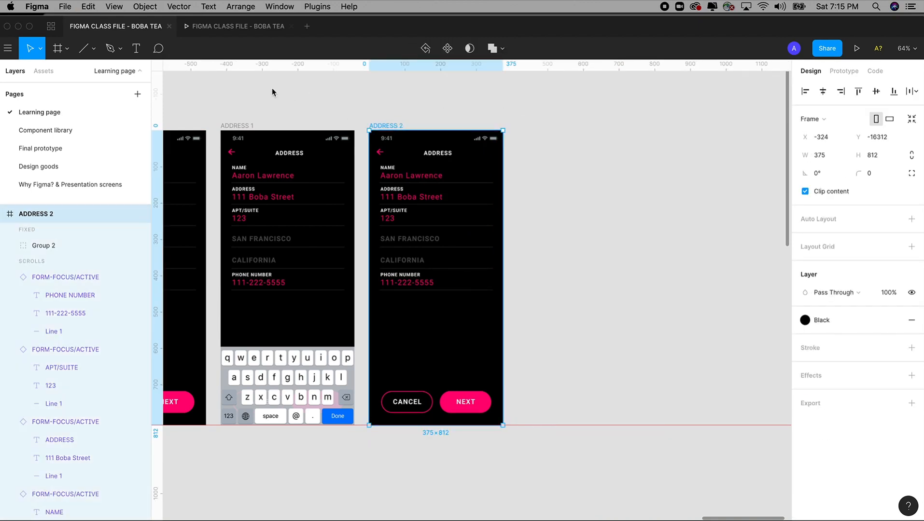
pyautogui.press('super+d')
# Step: Rename the new frame PAYMENT 1
pyautogui.hscroll(2, 622, 107)
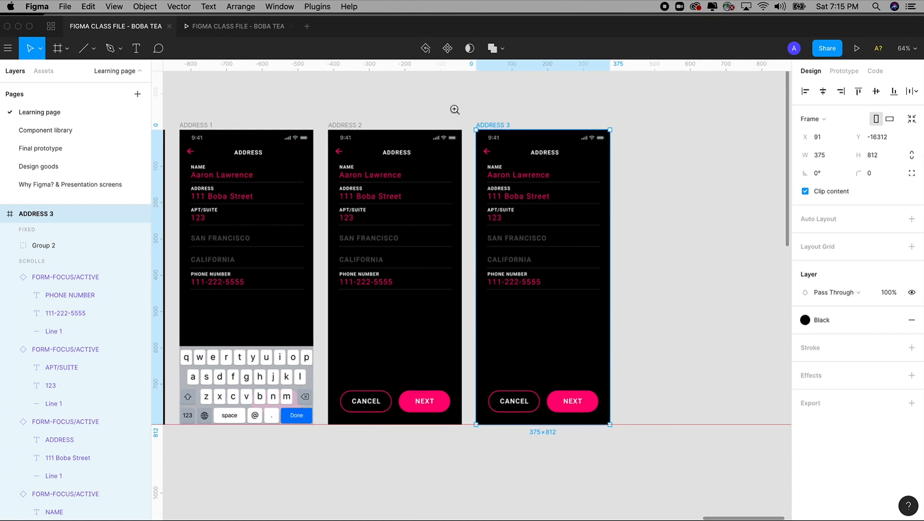
pyautogui.moveTo(441, 97); pyautogui.dragTo(686, 443)
pyautogui.moveTo(625, 330); pyautogui.dragTo(677, 346)
pyautogui.doubleClick(41, 216)
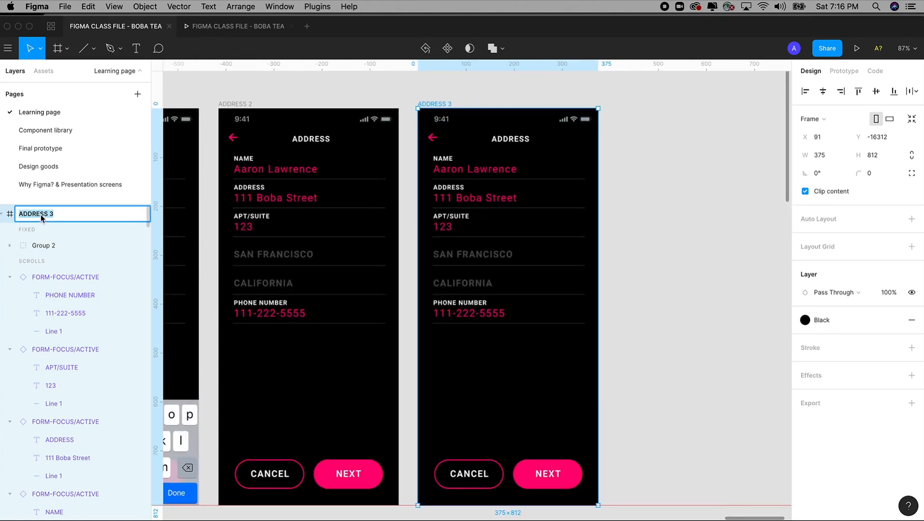
pyautogui.write('PAYMENT 1')
# Step: Change the PAYMENT 1 header title from ADDRESS to PAYMENT
pyautogui.doubleClick(511, 140)
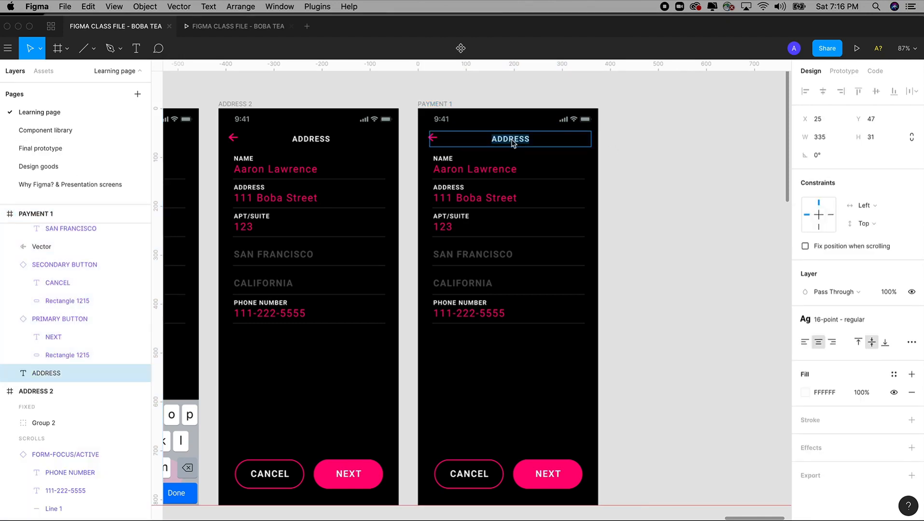
pyautogui.write('PAYMENT')
pyautogui.click(410, 96)
pyautogui.moveTo(408, 97); pyautogui.dragTo(546, 104)
pyautogui.click(546, 103)
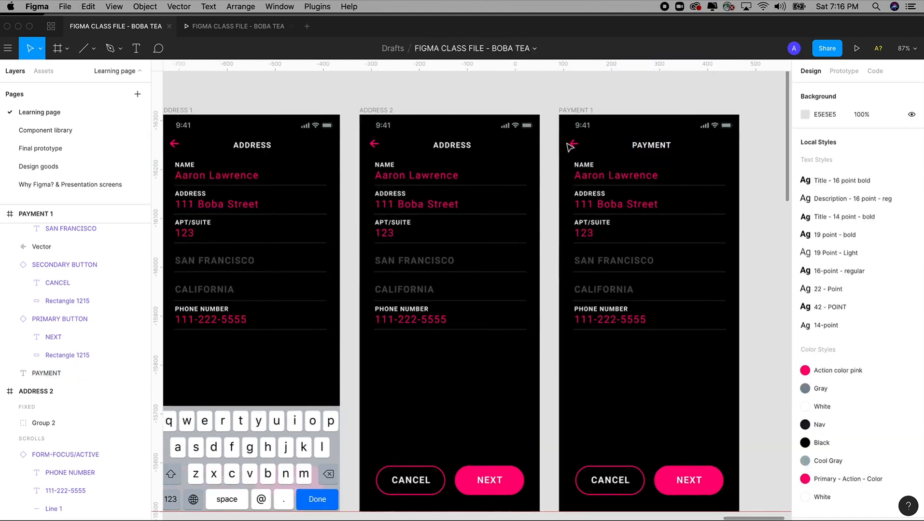
# Step: Connect PAYMENT 1's back arrow to the ADDRESS 2 screen
pyautogui.click(844, 72)
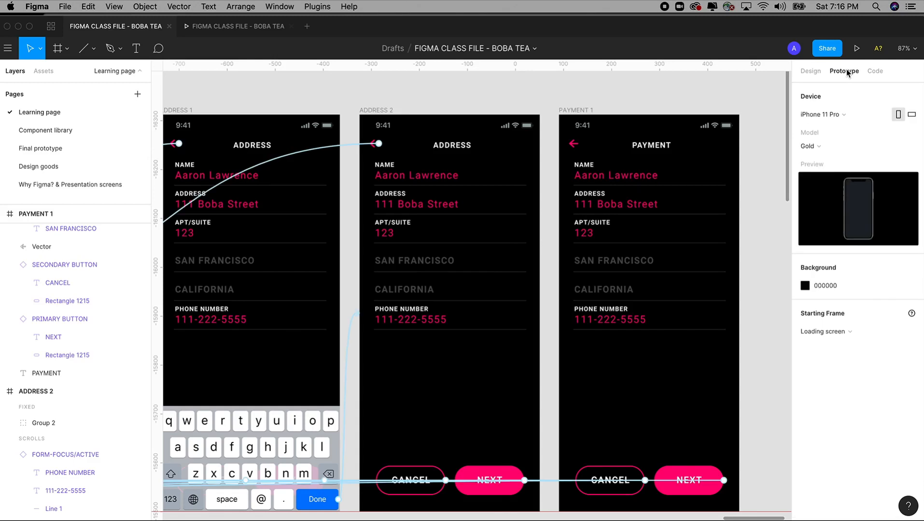
pyautogui.click(574, 144)
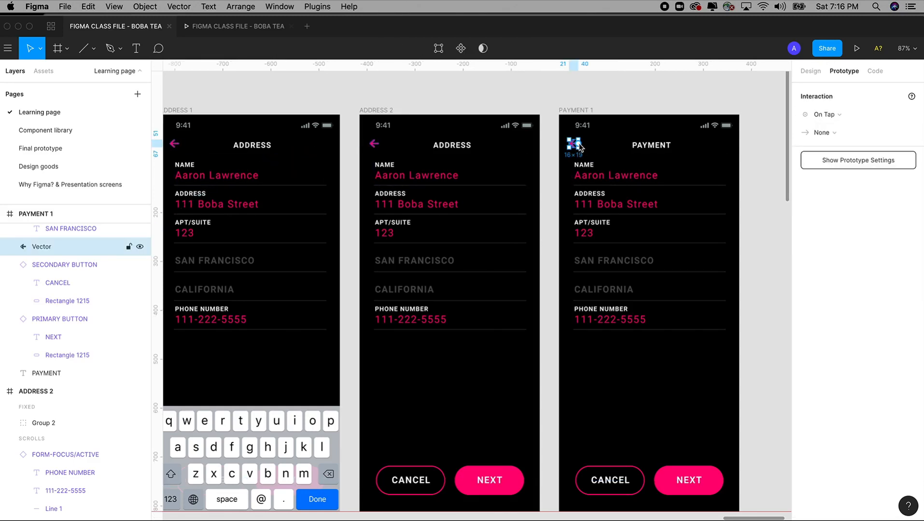
pyautogui.moveTo(579, 147); pyautogui.dragTo(485, 174)
pyautogui.press('Escape')
pyautogui.moveTo(349, 160); pyautogui.dragTo(838, 128)
pyautogui.moveTo(828, 170); pyautogui.dragTo(304, 179)
# Step: Keep the back arrow's interaction as On Tap with a Move Out transition
pyautogui.click(547, 128)
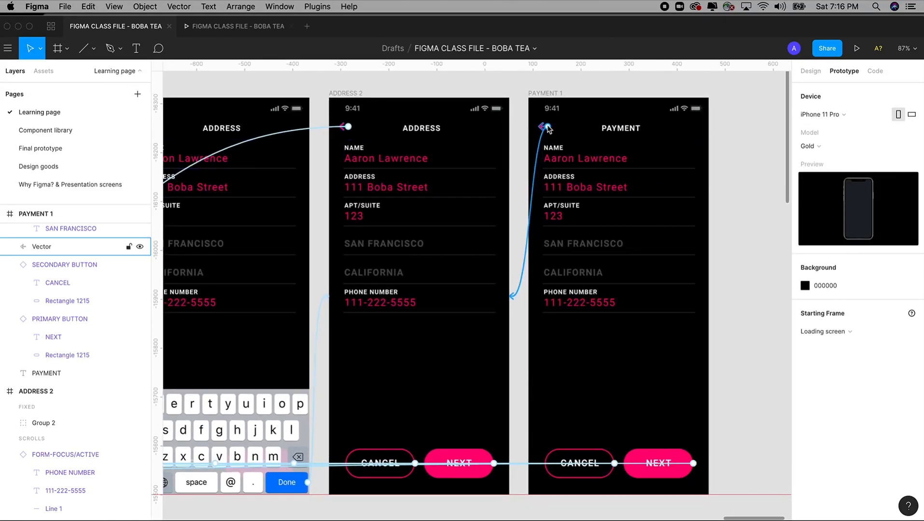
pyautogui.press('Escape')
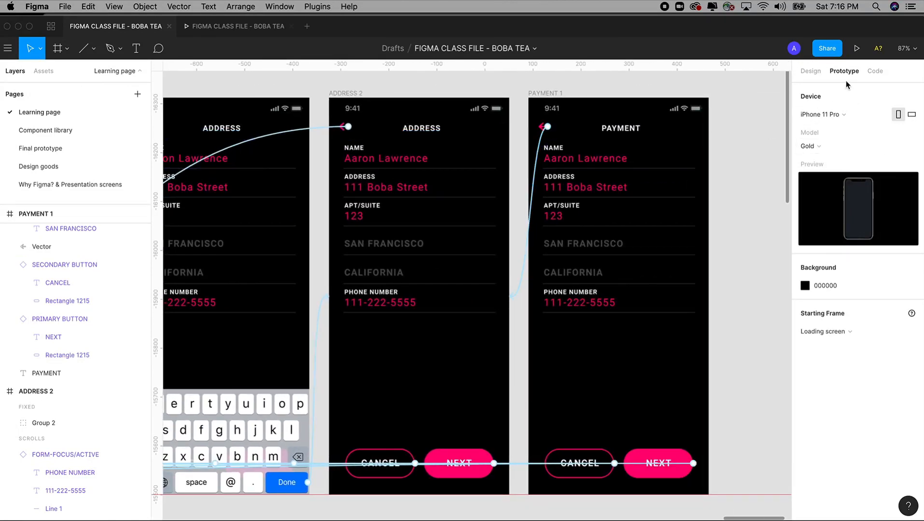
pyautogui.click(544, 127)
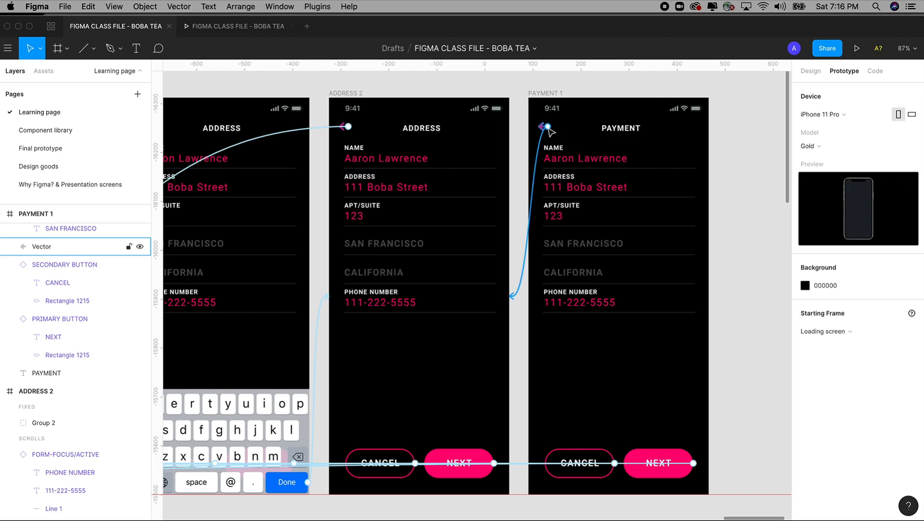
pyautogui.click(825, 114)
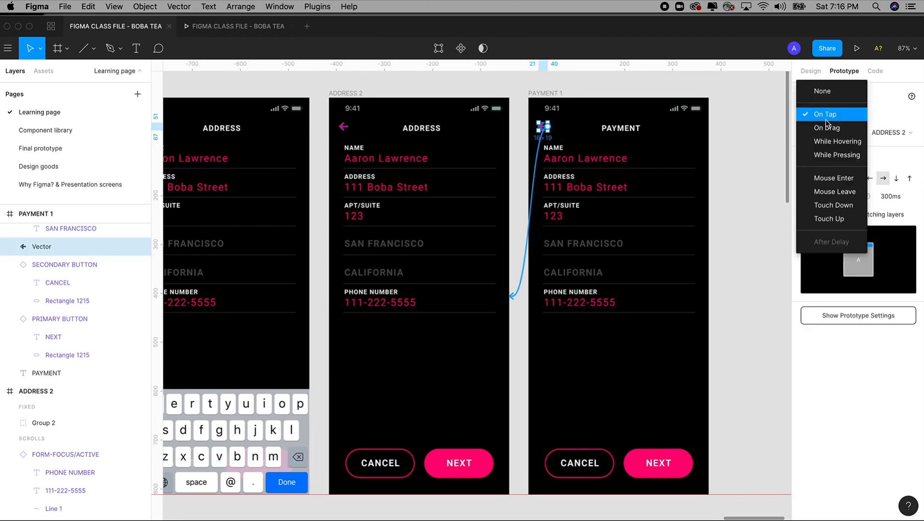
pyautogui.click(823, 114)
pyautogui.click(832, 180)
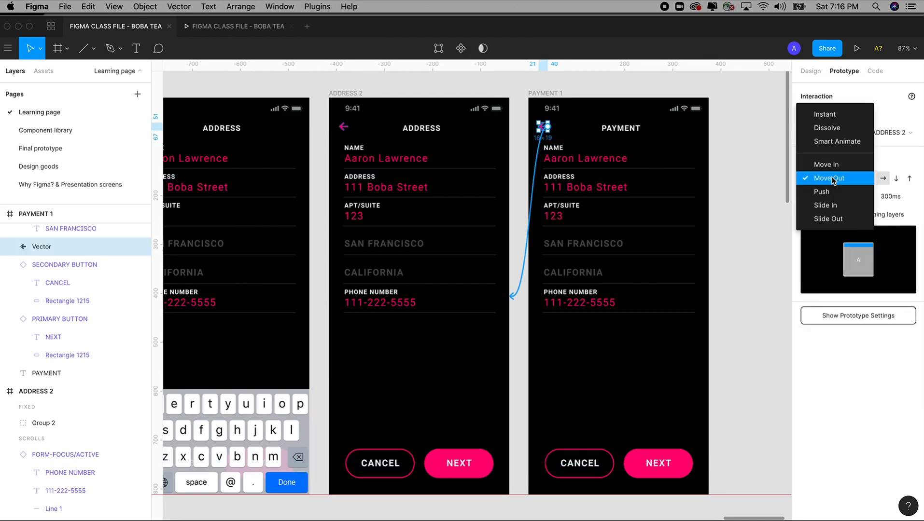
pyautogui.click(829, 179)
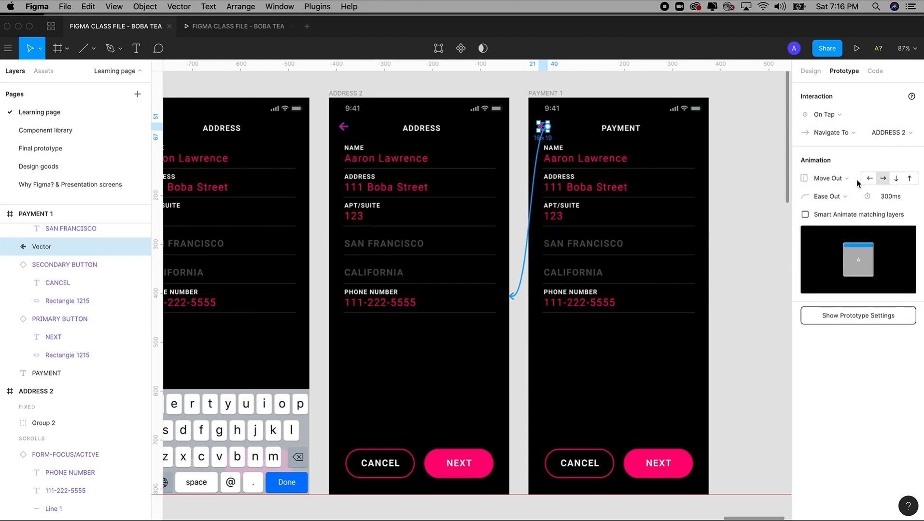
# Step: Delete the four address form fields from PAYMENT 1
pyautogui.click(728, 157)
pyautogui.moveTo(726, 149); pyautogui.dragTo(544, 317)
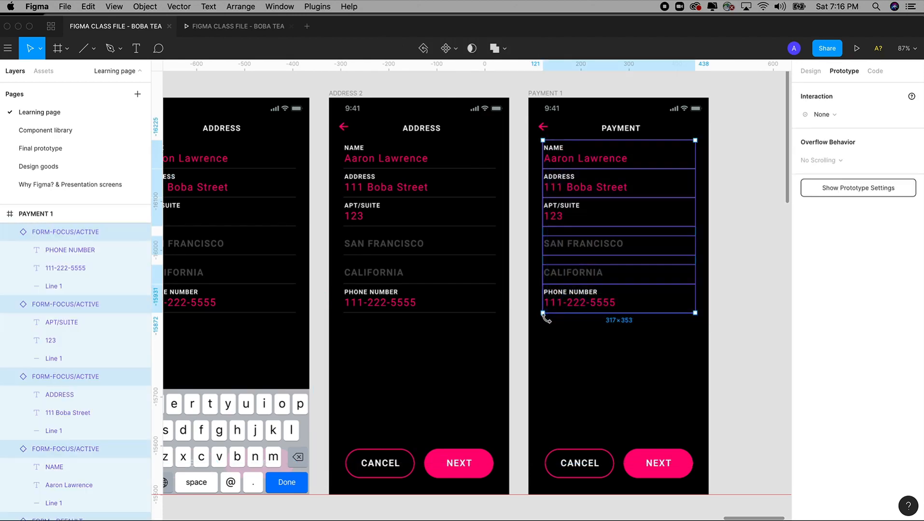
pyautogui.press('Delete')
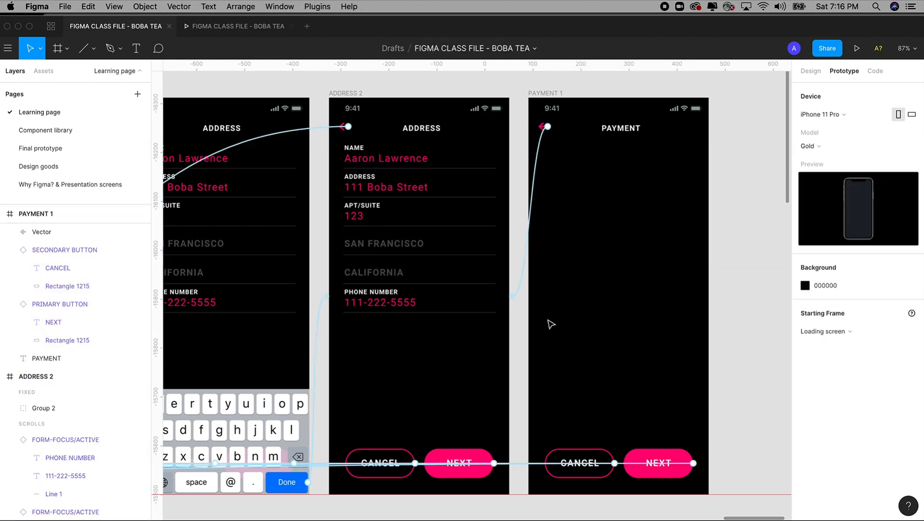
# Step: Test in the prototype preview where ADDRESS's NEXT button leads, then return to the editor
pyautogui.click(238, 26)
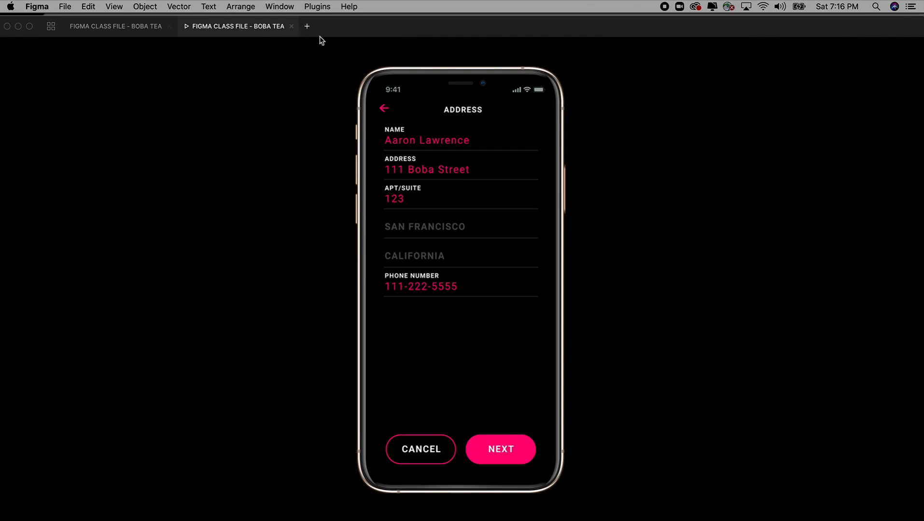
pyautogui.click(499, 450)
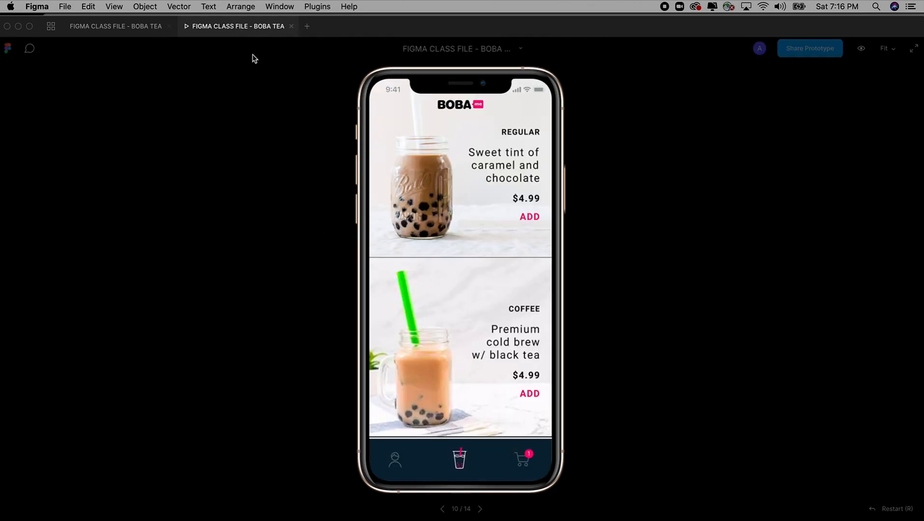
pyautogui.click(153, 28)
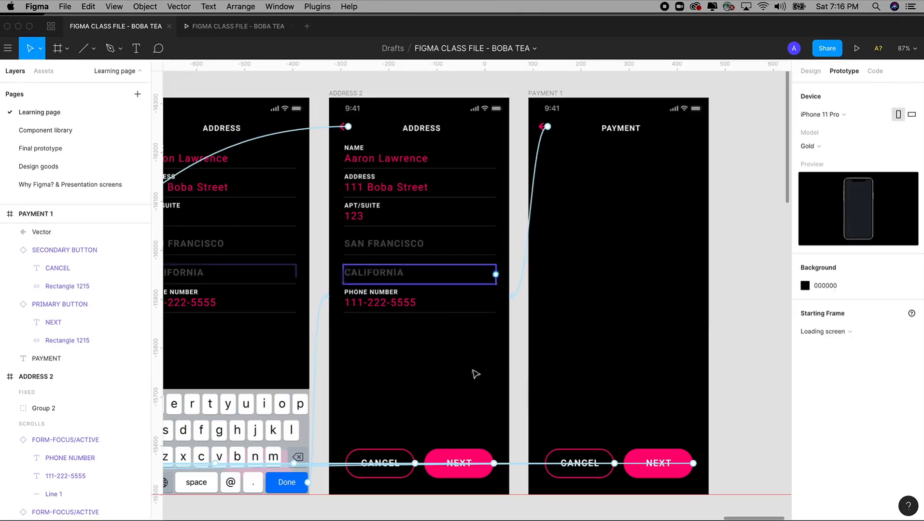
# Step: Link ADDRESS 2's NEXT button to PAYMENT 1 on tap
pyautogui.click(459, 460)
pyautogui.scroll(-4, 459, 459)
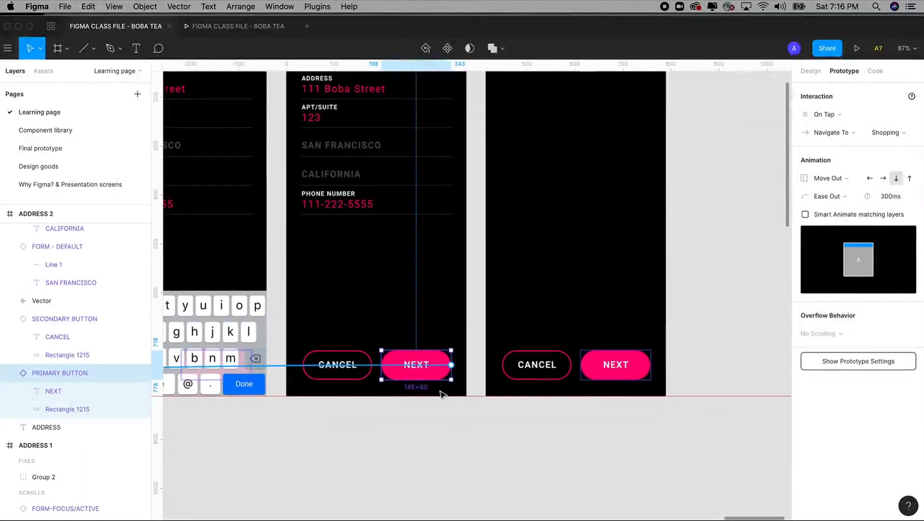
pyautogui.scroll(-5, 438, 389)
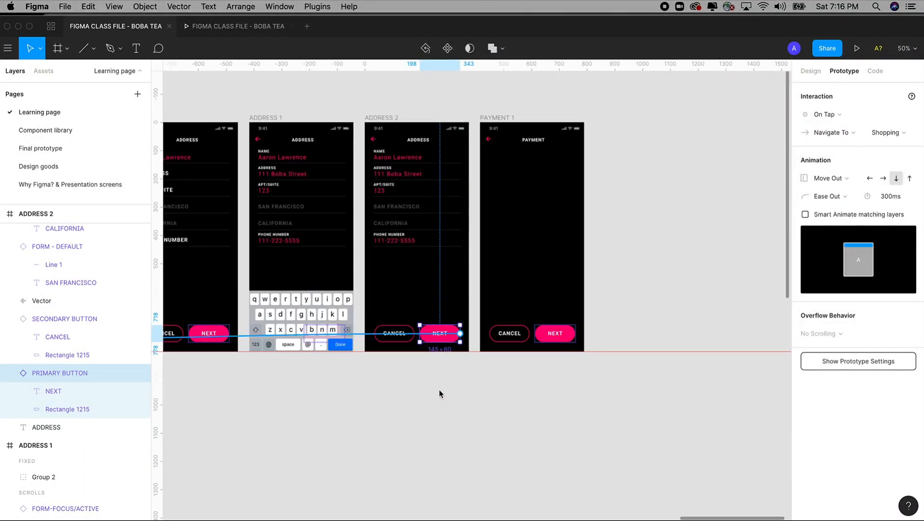
pyautogui.scroll(3, 504, 468)
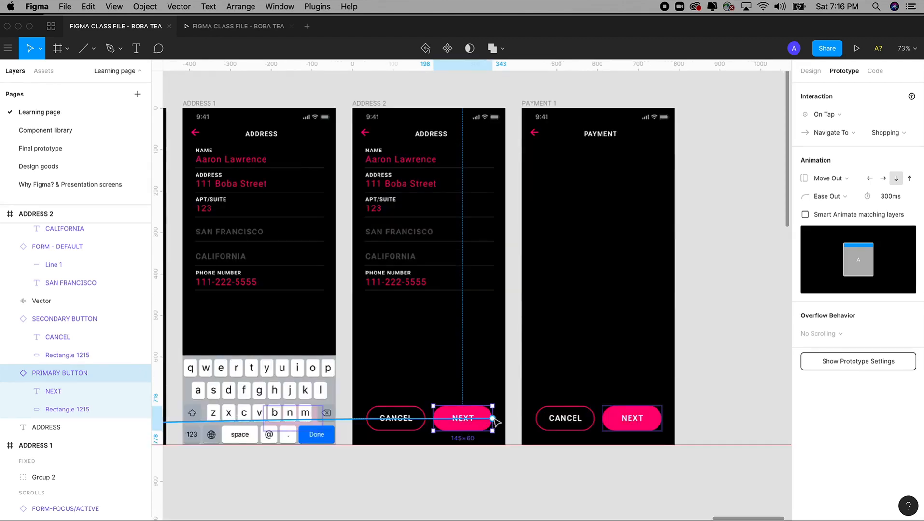
pyautogui.moveTo(492, 419); pyautogui.dragTo(528, 362)
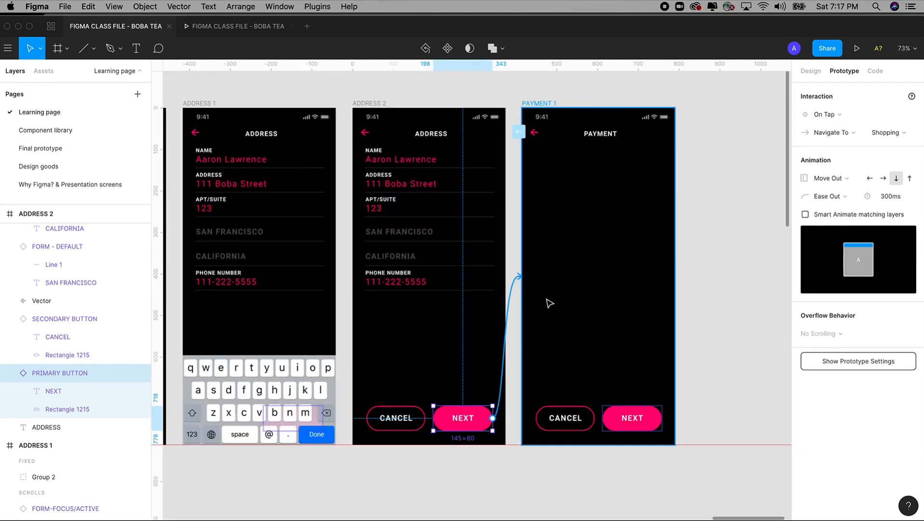
pyautogui.moveTo(546, 289); pyautogui.dragTo(578, 281)
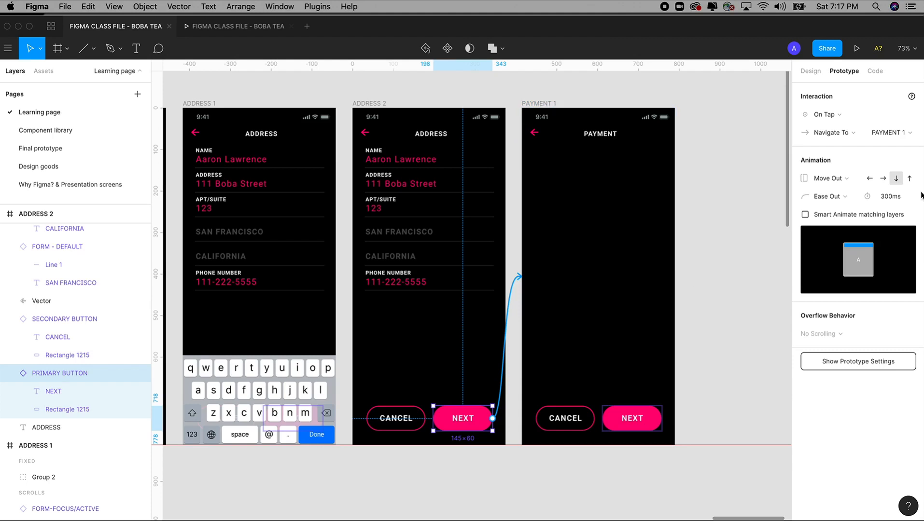
# Step: Set that transition to Move In, arriving from the left
pyautogui.click(845, 181)
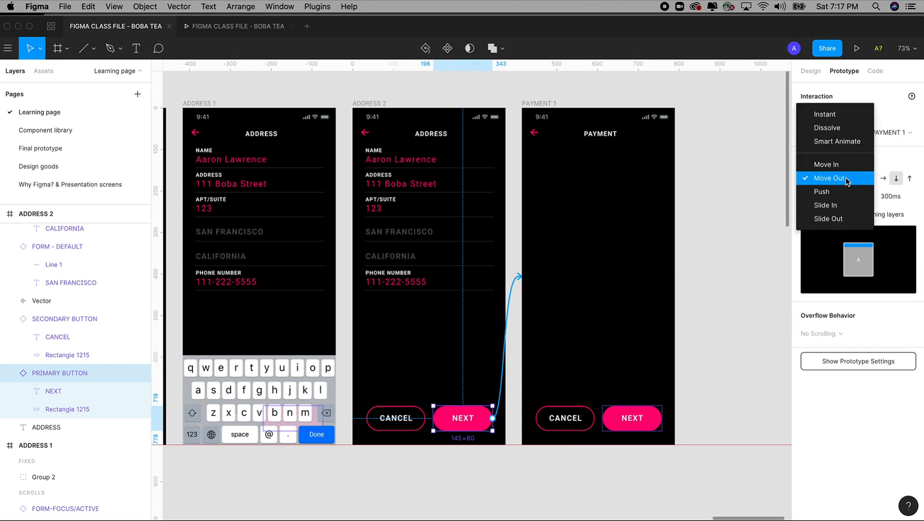
pyautogui.click(845, 167)
pyautogui.click(837, 182)
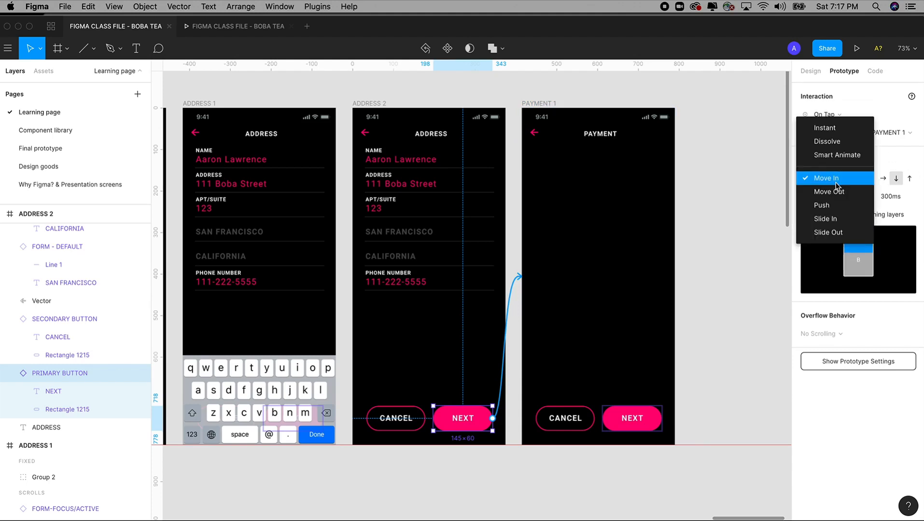
pyautogui.click(835, 181)
pyautogui.click(832, 115)
pyautogui.click(832, 115)
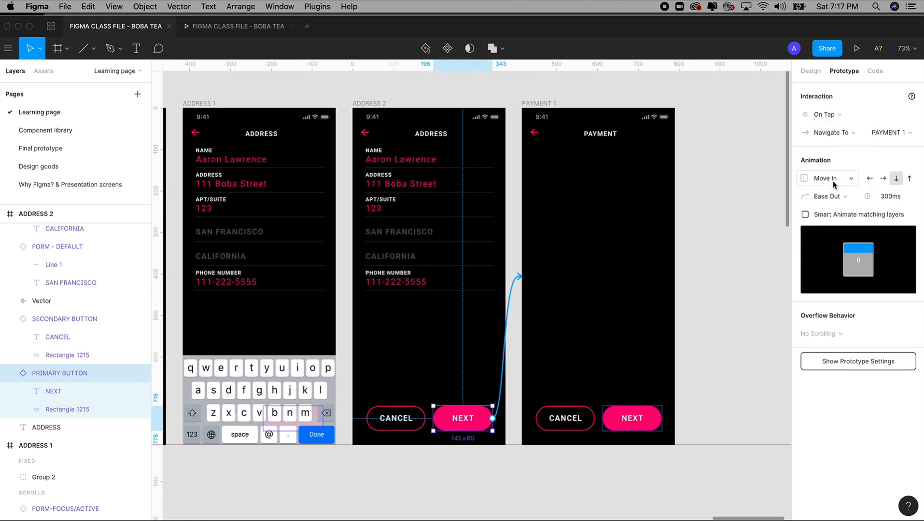
pyautogui.click(832, 180)
pyautogui.click(869, 179)
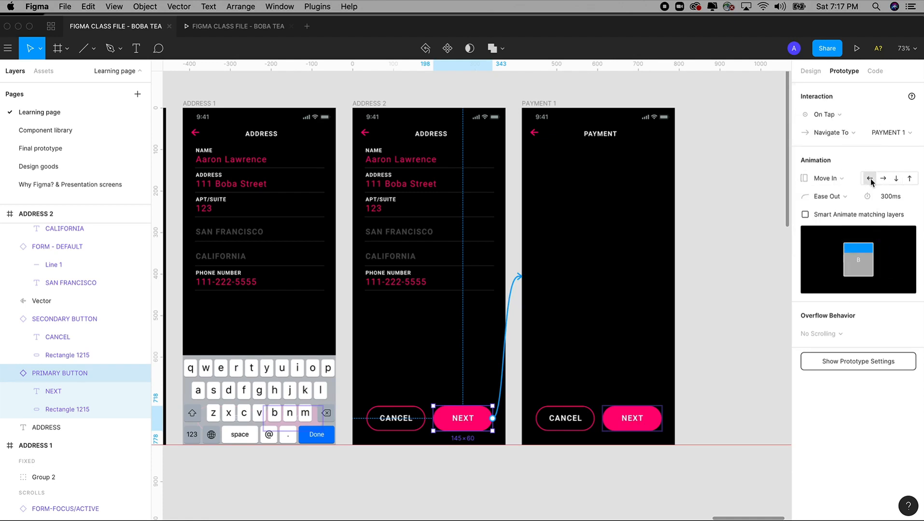
# Step: Confirm PAYMENT 1's back arrow keeps Move Out, then launch the prototype preview
pyautogui.click(534, 133)
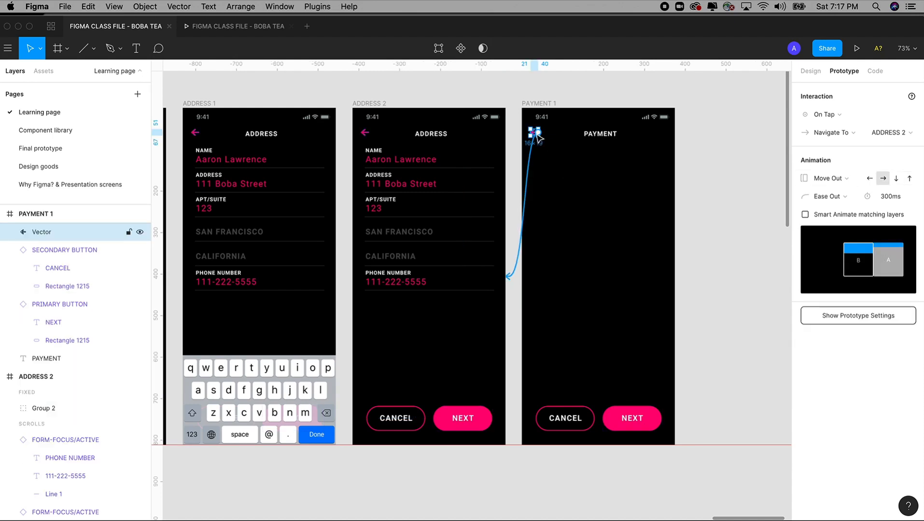
pyautogui.click(826, 178)
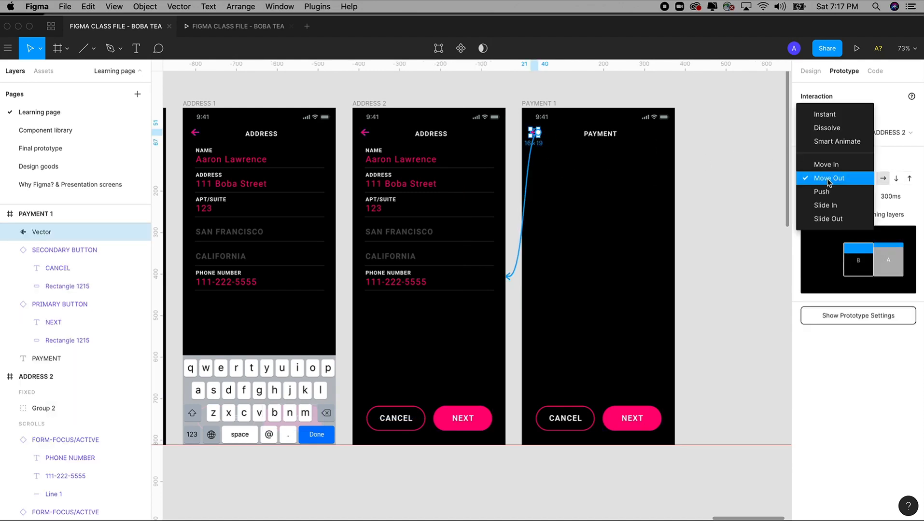
pyautogui.click(827, 180)
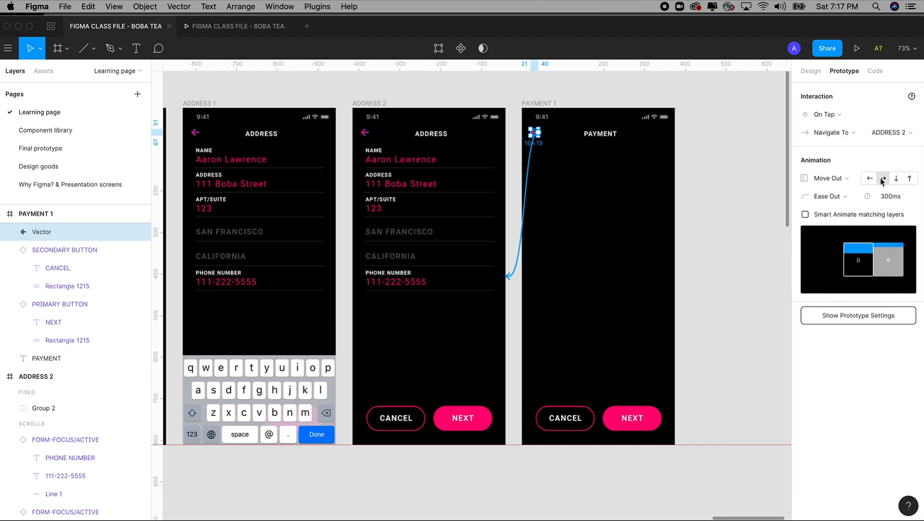
pyautogui.click(244, 27)
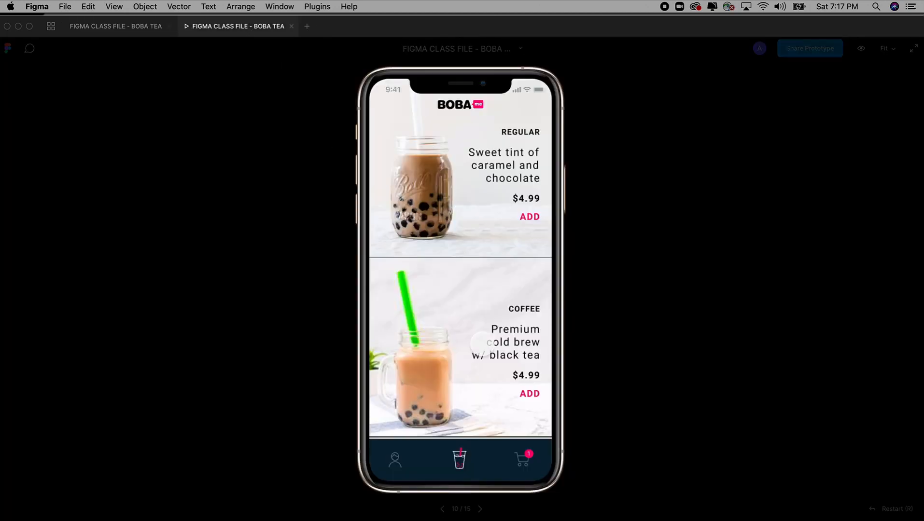
# Step: Play the cart, checkout, address and payment screens, test the back arrow, and return to editing
pyautogui.click(527, 462)
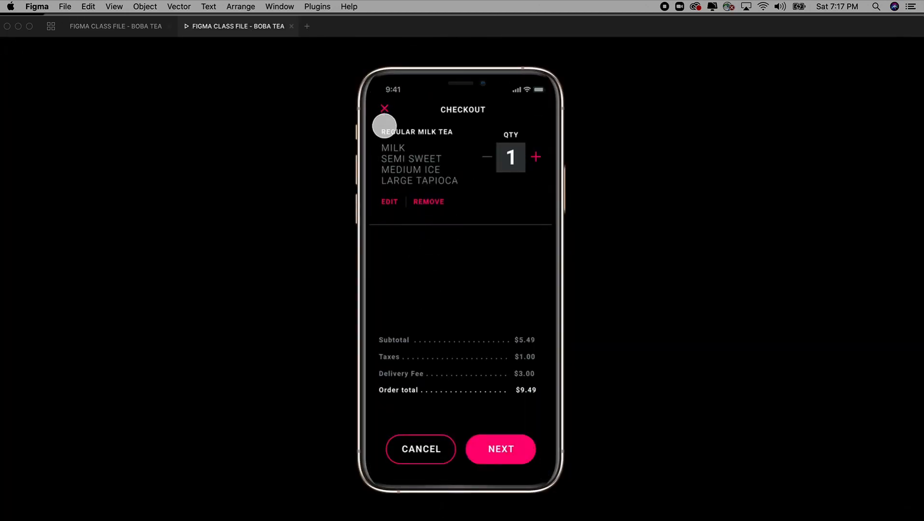
pyautogui.click(501, 449)
pyautogui.click(405, 172)
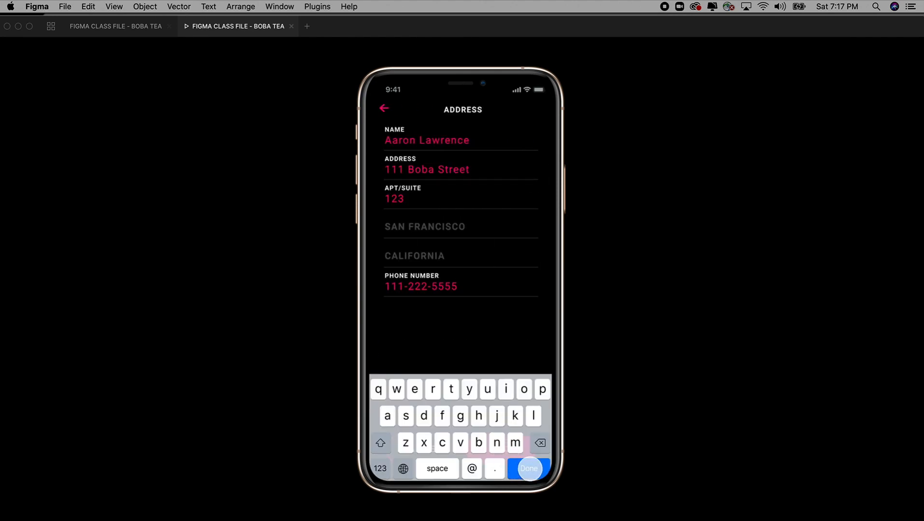
pyautogui.click(530, 469)
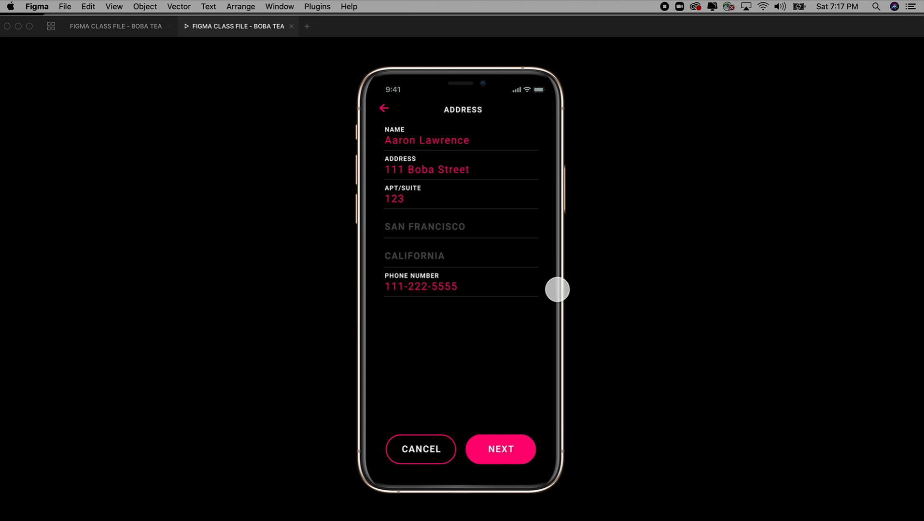
pyautogui.click(489, 436)
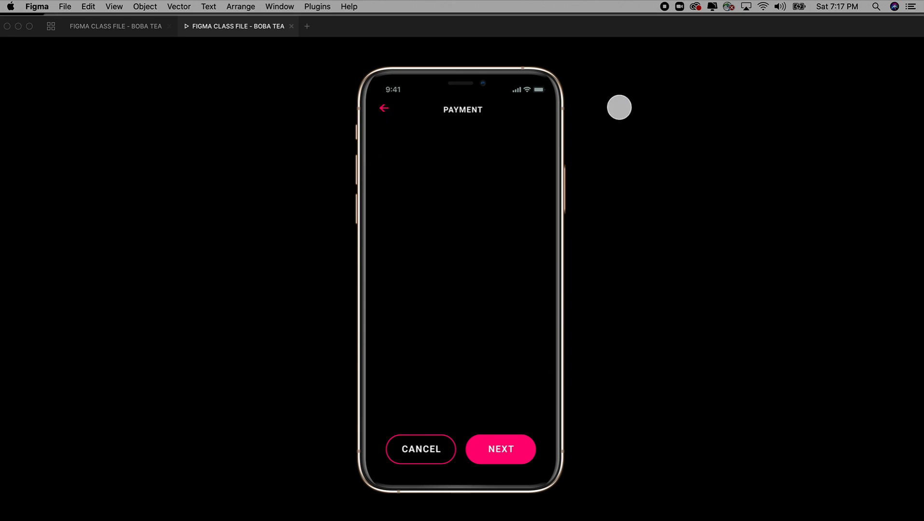
pyautogui.click(383, 108)
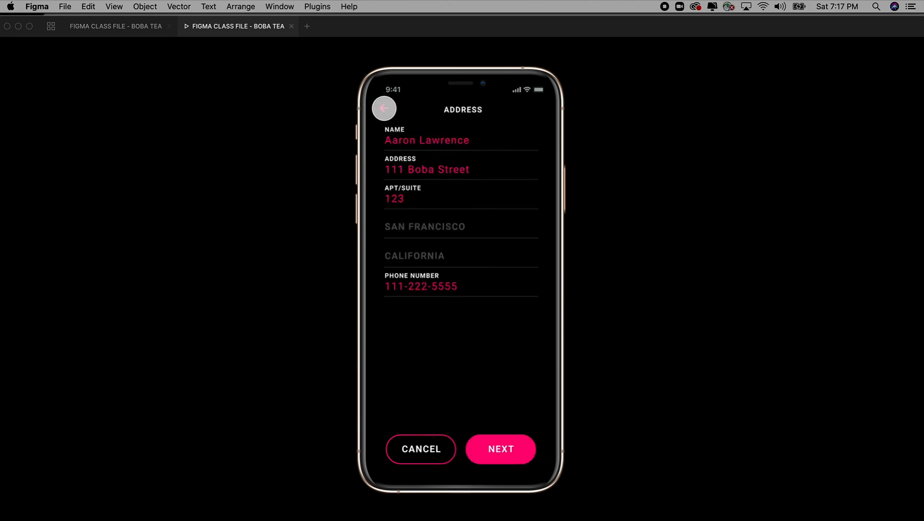
pyautogui.click(135, 31)
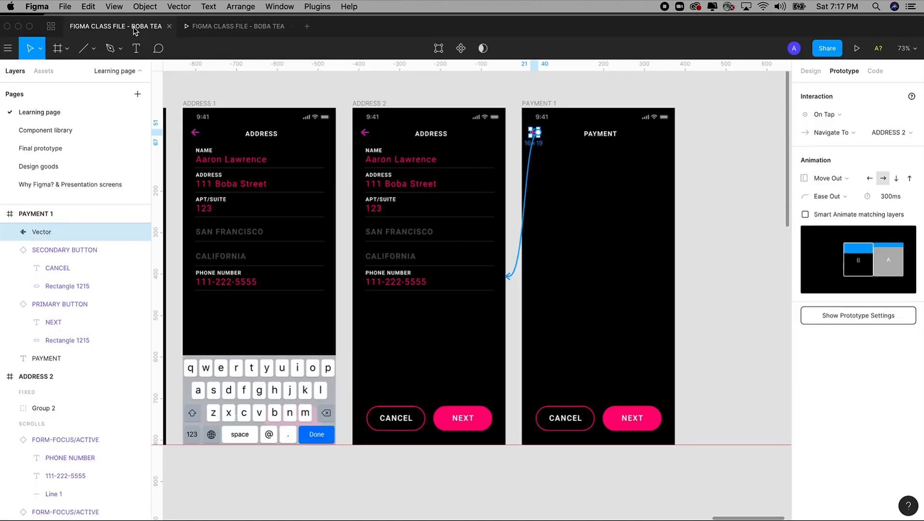
pyautogui.click(475, 417)
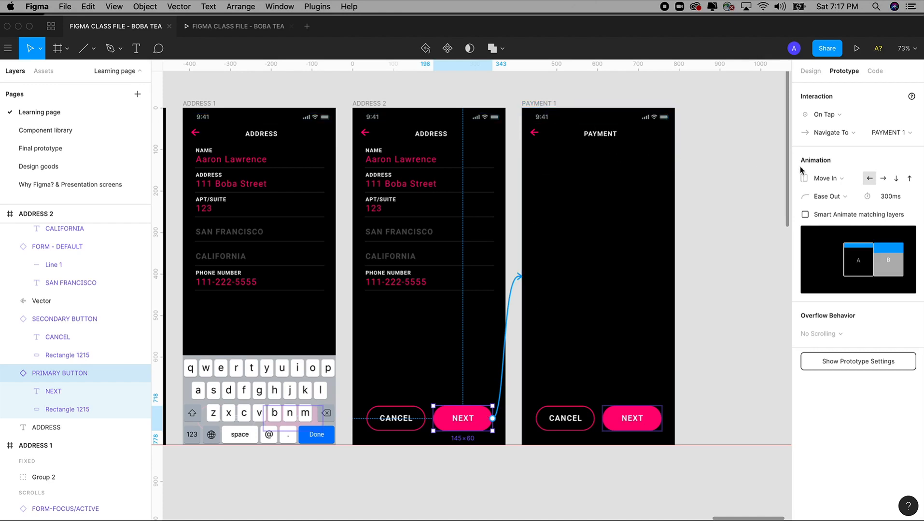
pyautogui.click(534, 132)
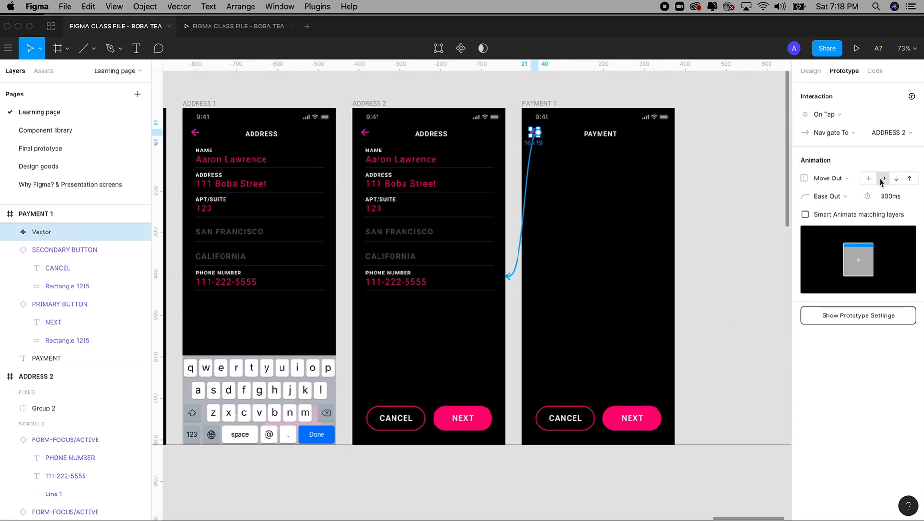
pyautogui.click(238, 26)
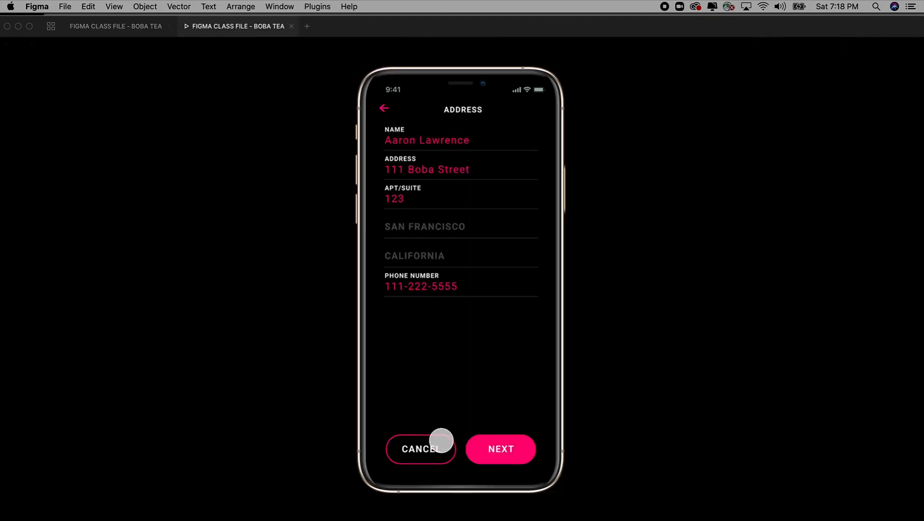
pyautogui.click(504, 448)
pyautogui.click(382, 108)
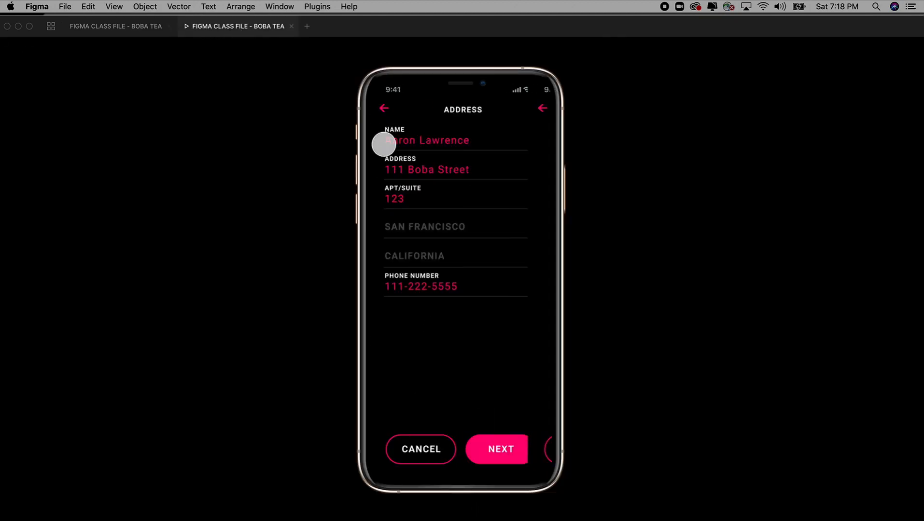
pyautogui.click(111, 27)
pyautogui.click(697, 295)
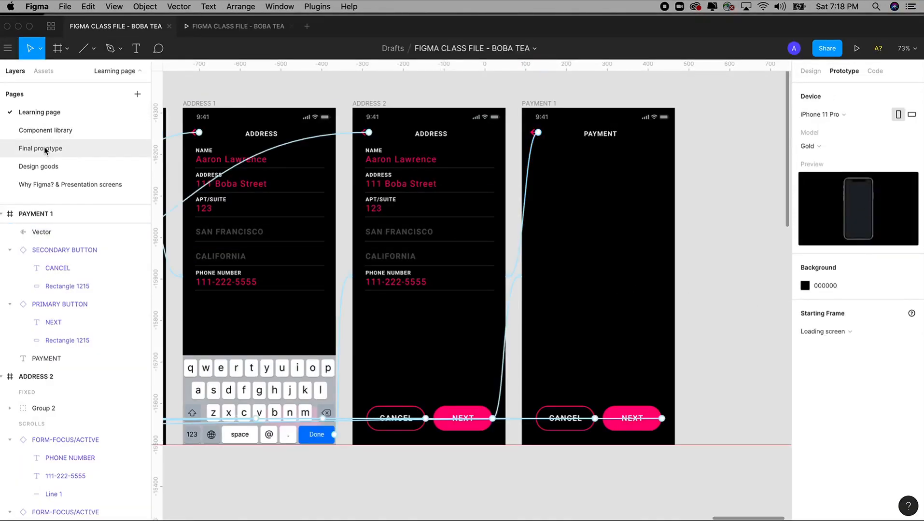
# Step: Select the REGULAR MILK TEA title and its options list on CHECKOUT
pyautogui.moveTo(313, 178); pyautogui.dragTo(517, 174)
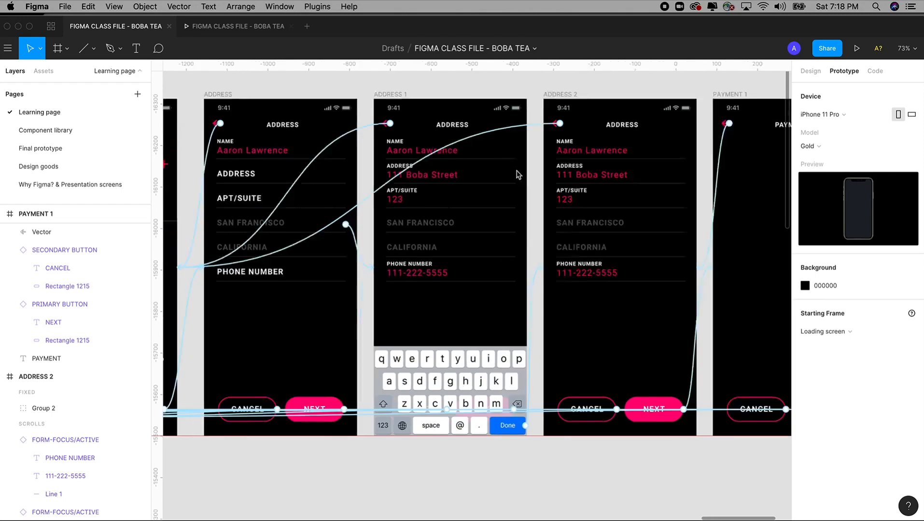
pyautogui.hscroll(-10, 517, 174)
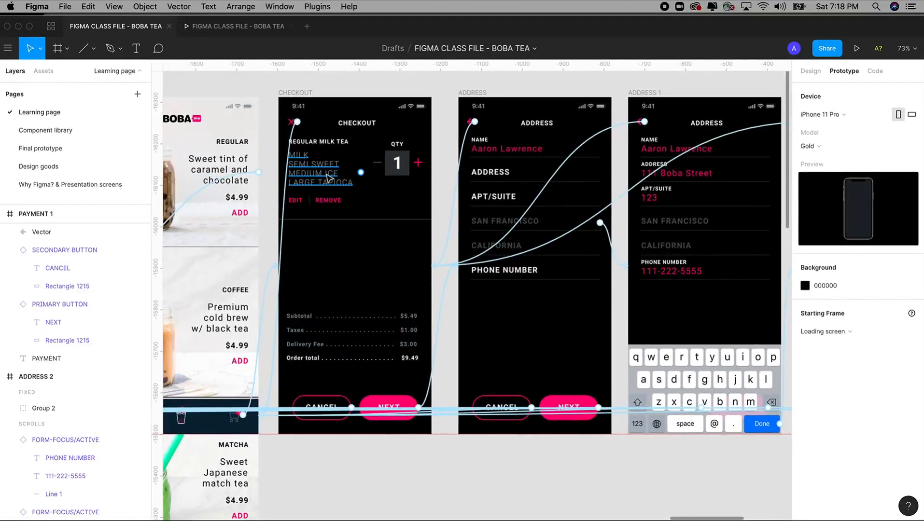
pyautogui.click(328, 179)
pyautogui.scroll(5, 436, 330)
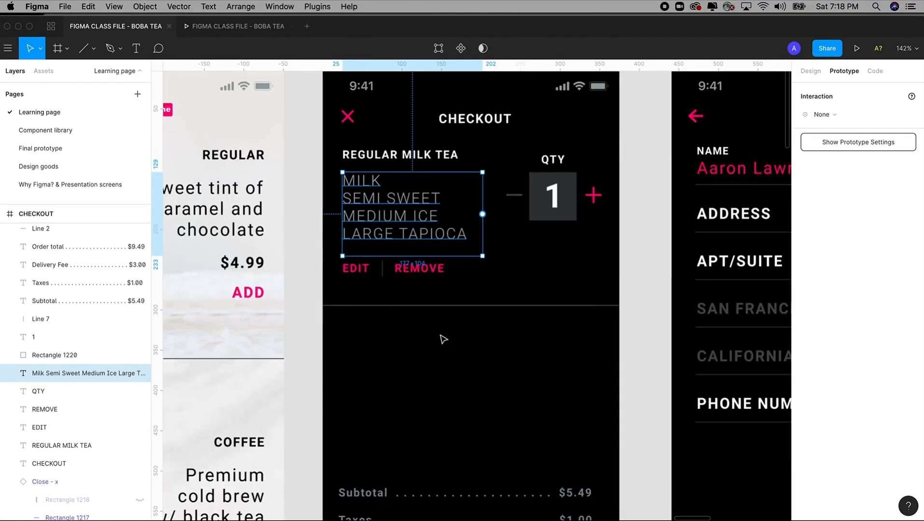
pyautogui.click(395, 162)
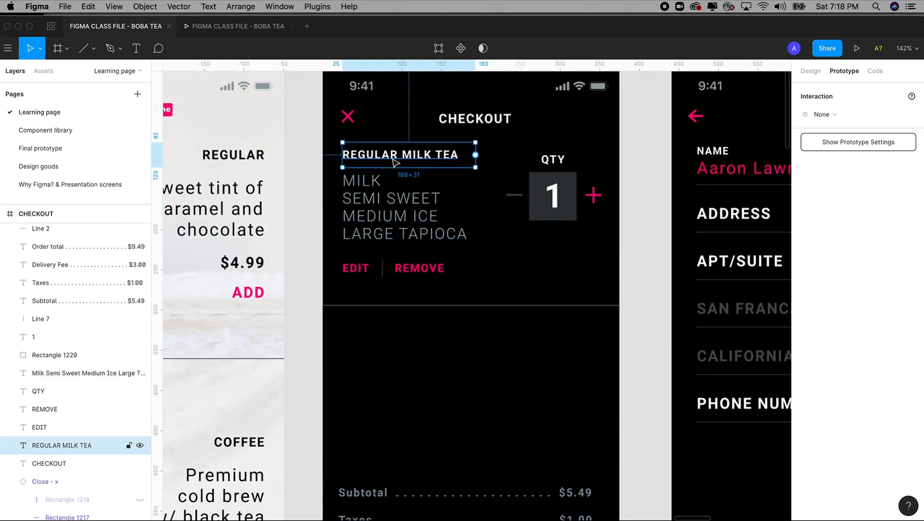
pyautogui.keyDown('shift'); pyautogui.click(390, 220); pyautogui.keyUp('shift')
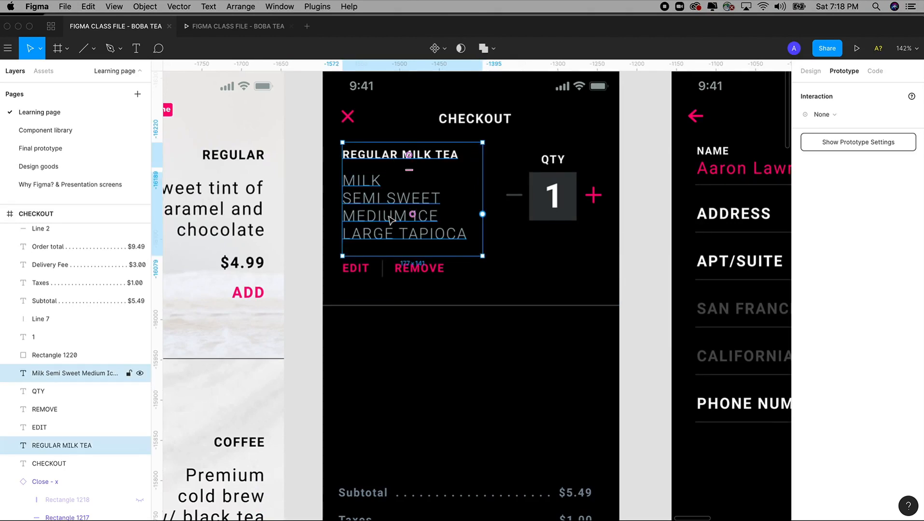
pyautogui.hotkey('shift', '0')
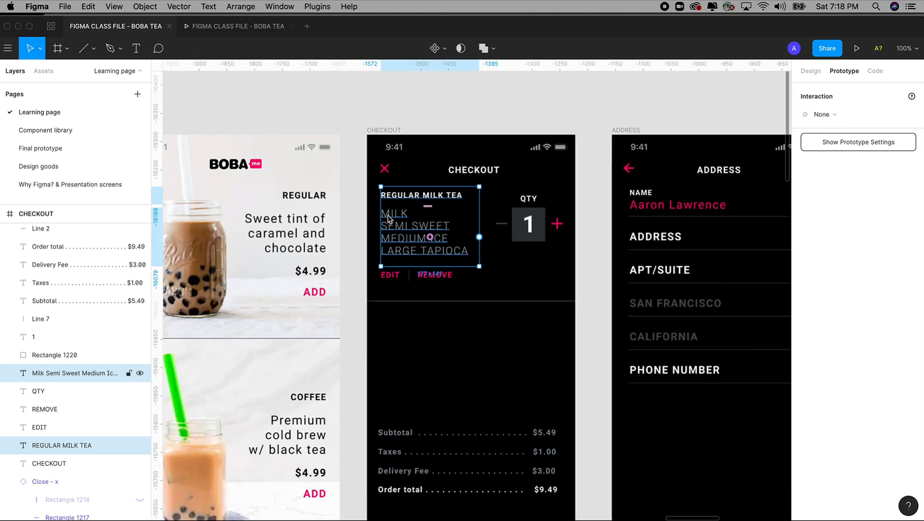
# Step: Paste the title and options into PAYMENT 1 and select the pasted title
pyautogui.hscroll(10, 487, 239)
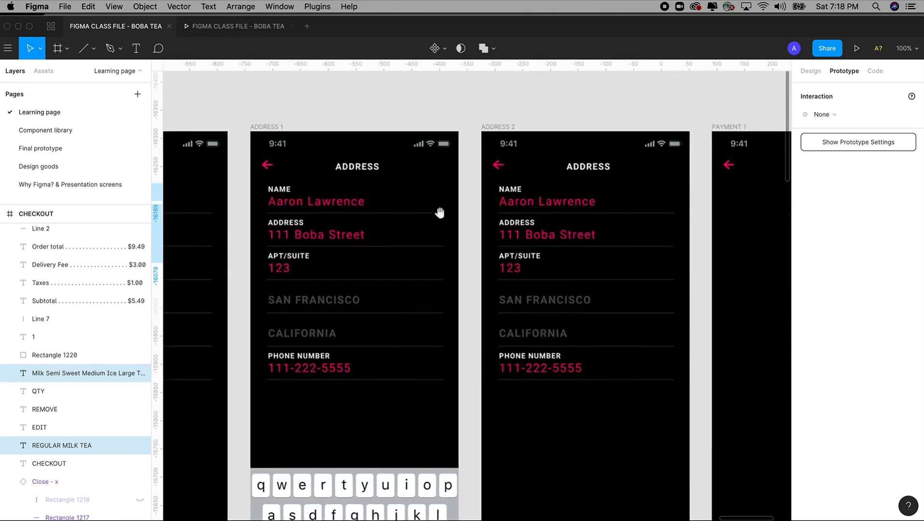
pyautogui.hscroll(8, 439, 212)
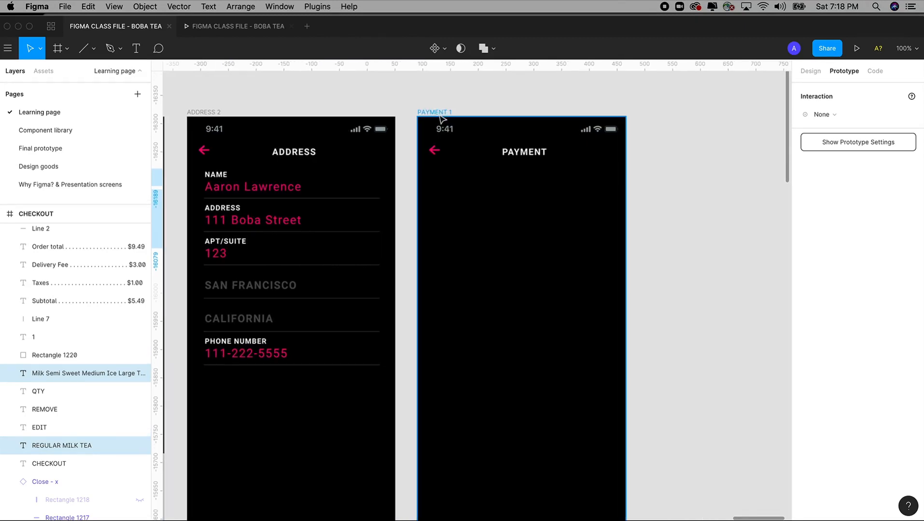
pyautogui.click(440, 113)
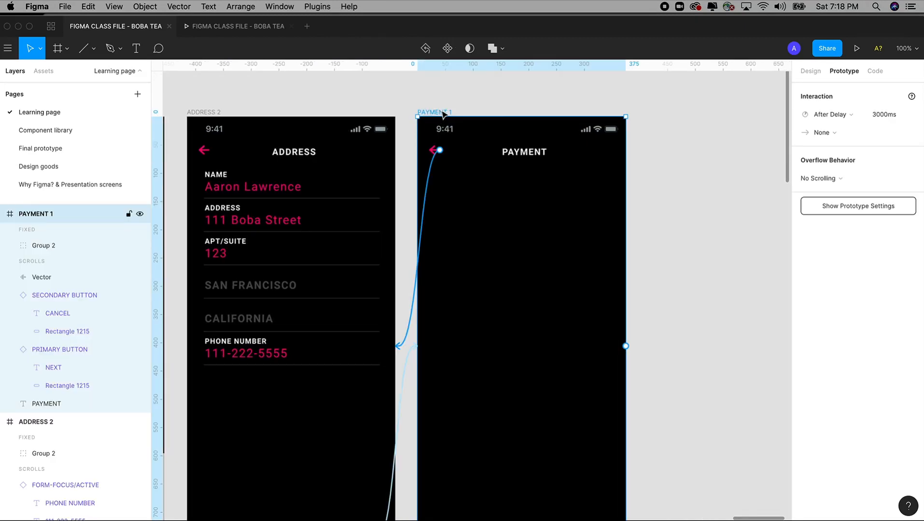
pyautogui.press('super+v')
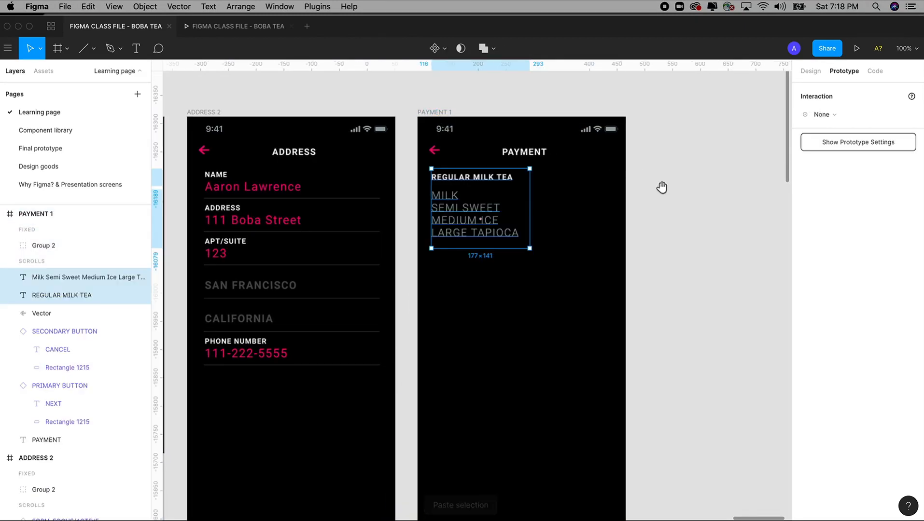
pyautogui.hscroll(-1, 669, 187)
pyautogui.click(511, 181)
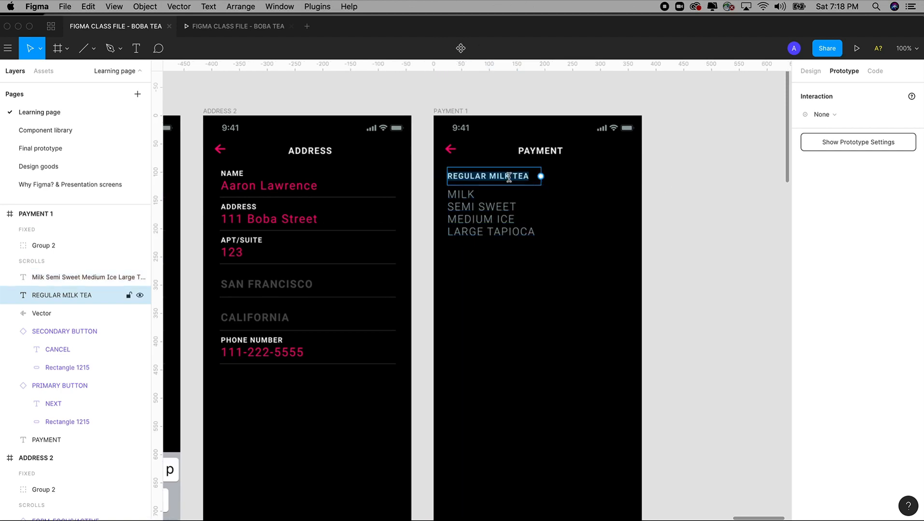
# Step: Retype the copied heading on PAYMENT 1 as DELIVER TO:
pyautogui.click(653, 211)
pyautogui.click(493, 180)
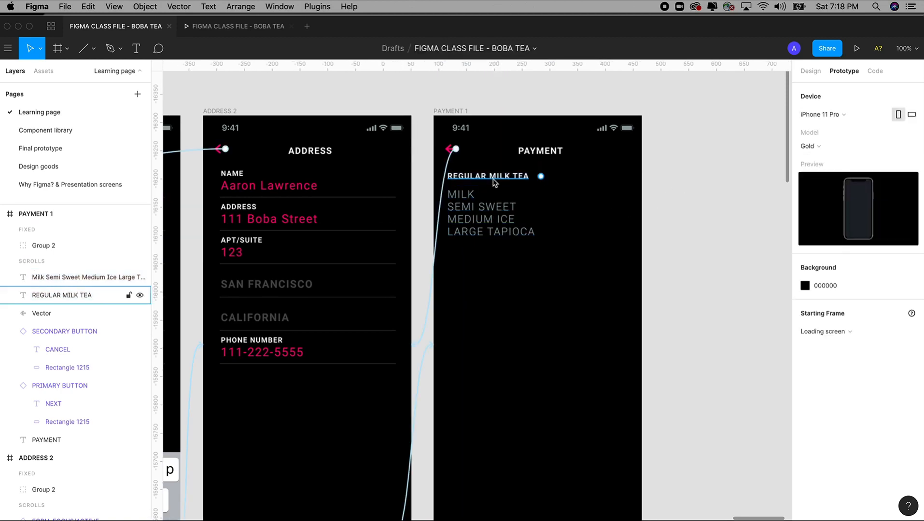
pyautogui.write('DL')
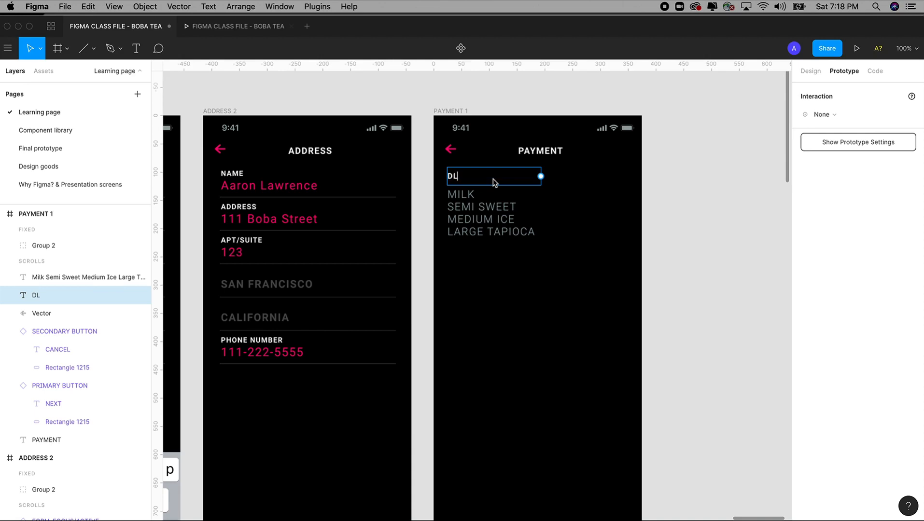
pyautogui.write('IEVFR')
pyautogui.press('BackSpace')
pyautogui.press('BackSpace')
pyautogui.press('BackSpace')
pyautogui.press('BackSpace')
pyautogui.press('BackSpace')
pyautogui.write('ELIVERY')
pyautogui.write('TO:')
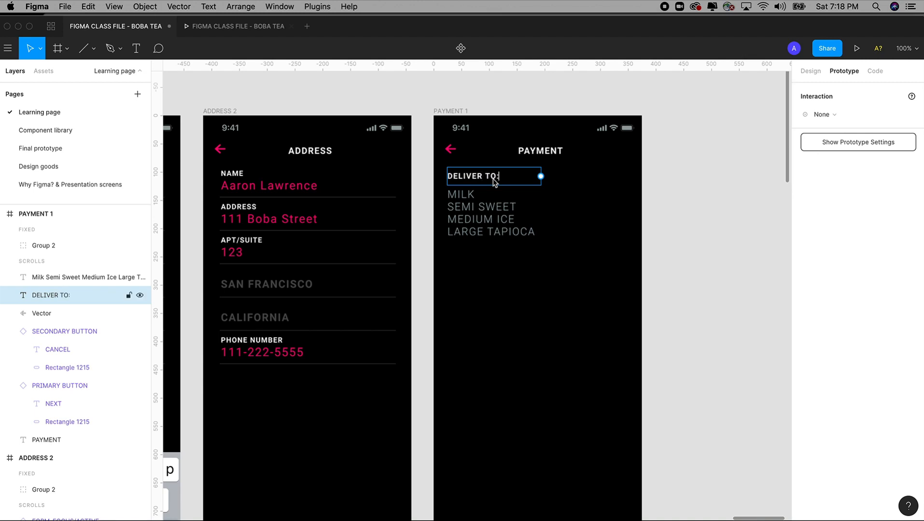
# Step: Widen the drink text block and replace its first two lines with the recipient's name and street address
pyautogui.click(479, 196)
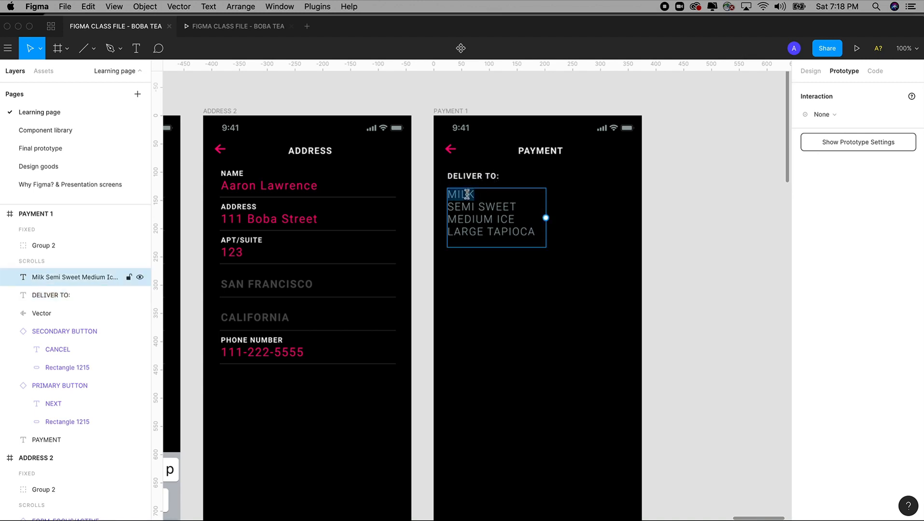
pyautogui.moveTo(543, 229); pyautogui.dragTo(606, 229)
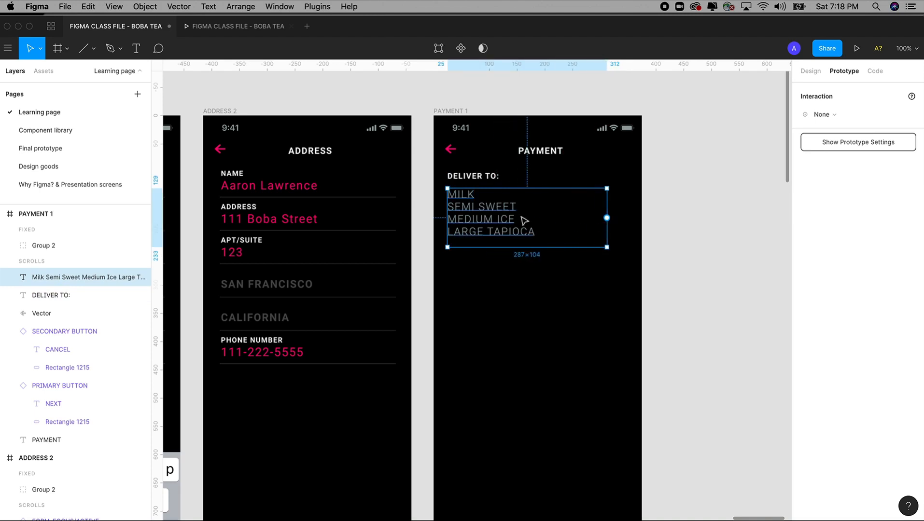
pyautogui.doubleClick(472, 195)
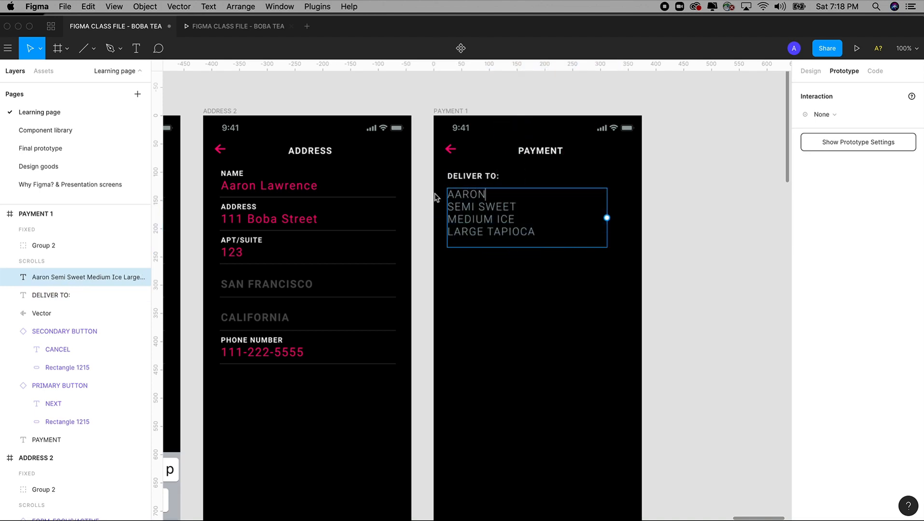
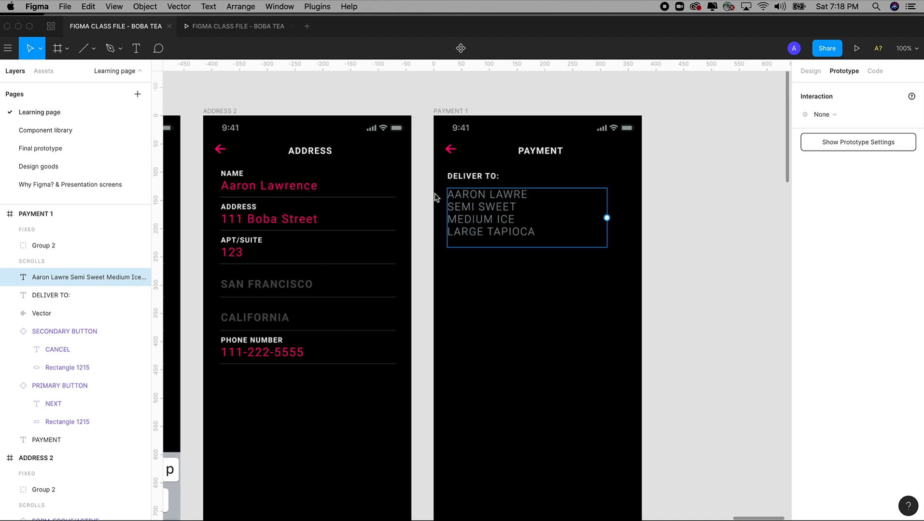
pyautogui.tripleClick(480, 208)
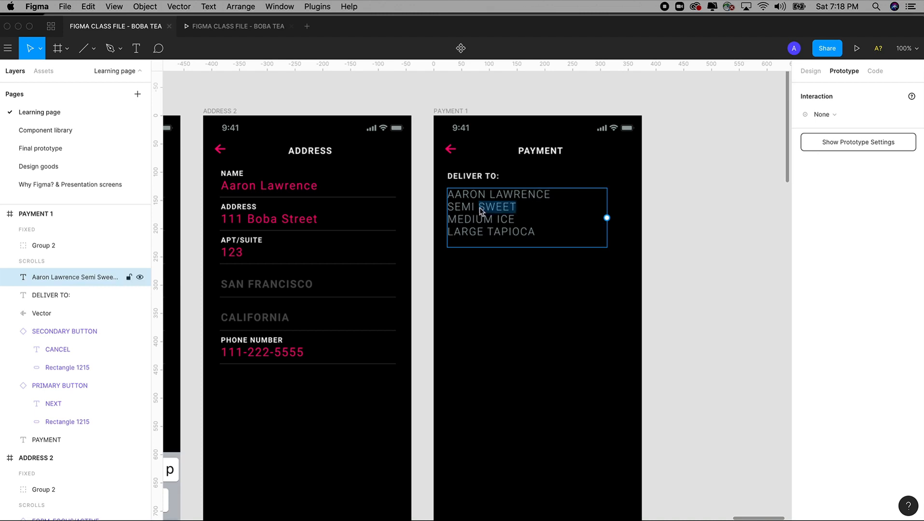
pyautogui.write('111')
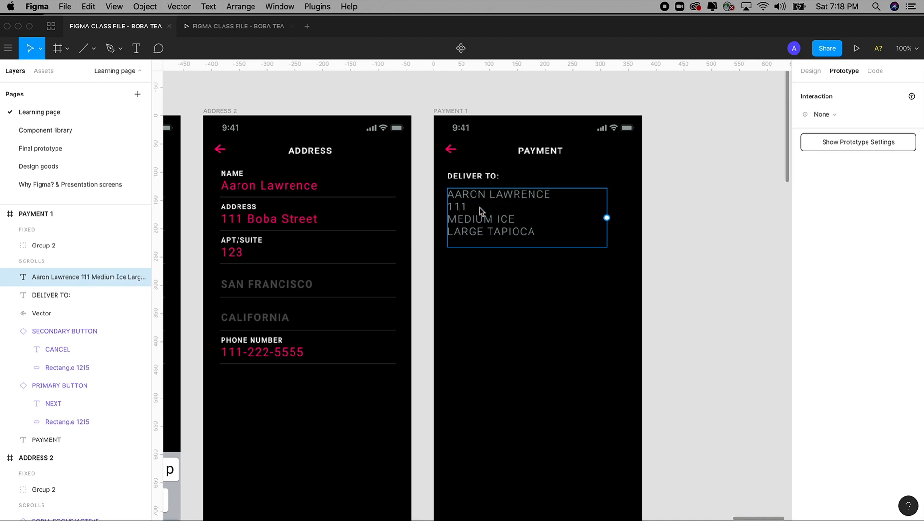
pyautogui.write('Boba Street')
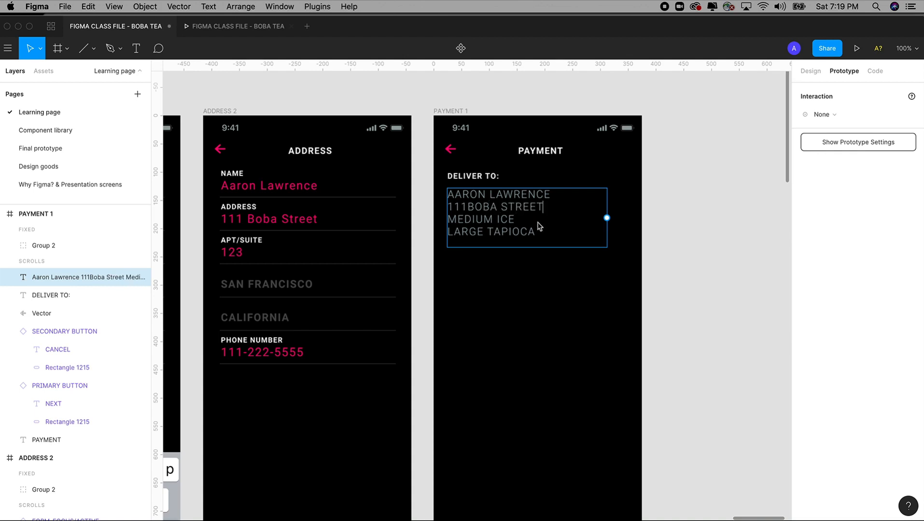
# Step: Replace the remaining lines with the apartment number and phone number, then finish editing
pyautogui.moveTo(538, 222); pyautogui.dragTo(450, 223)
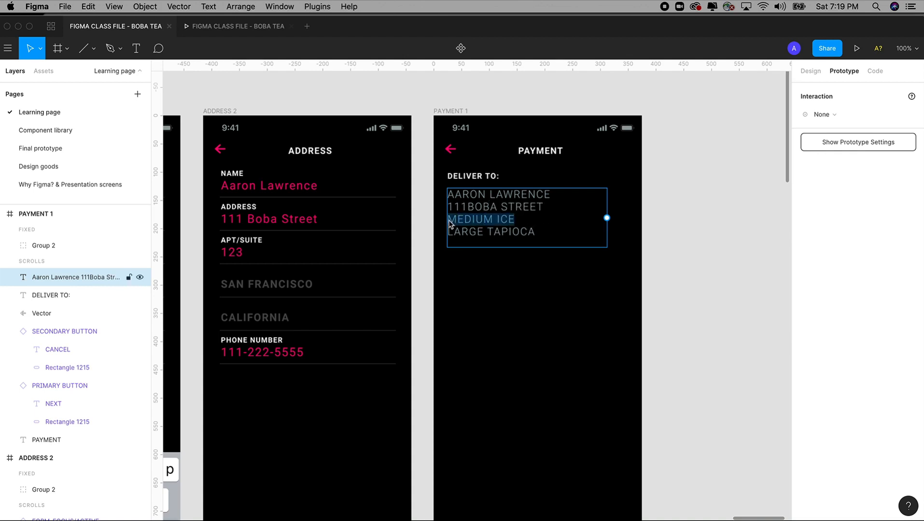
pyautogui.write('#111')
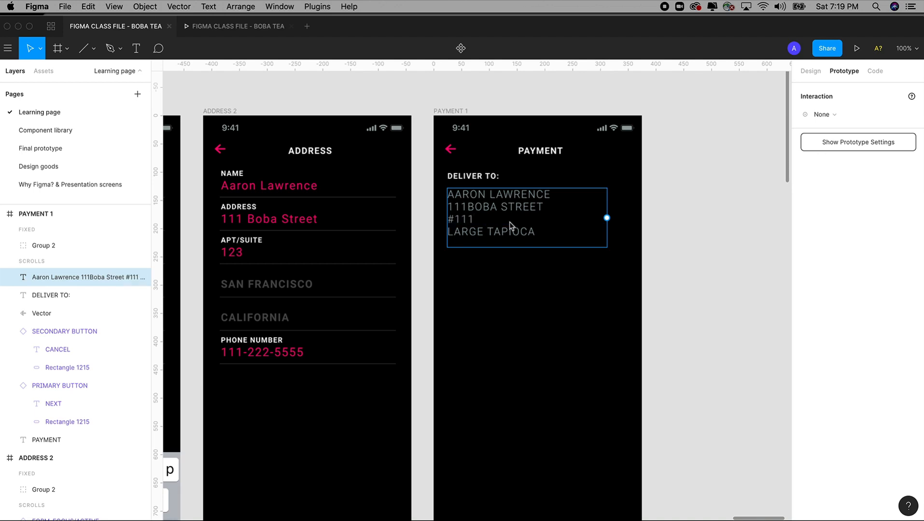
pyautogui.click(468, 207)
pyautogui.moveTo(475, 221); pyautogui.dragTo(461, 223)
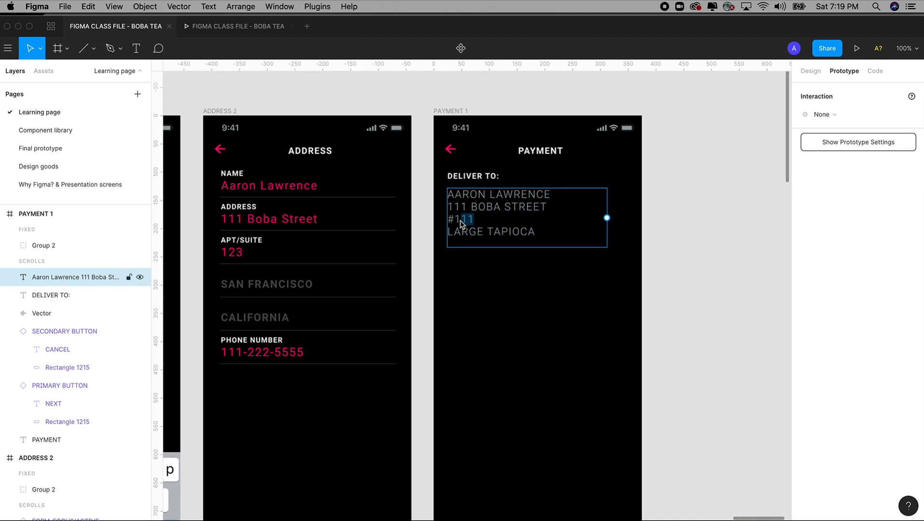
pyautogui.write('23')
pyautogui.moveTo(550, 233); pyautogui.dragTo(428, 237)
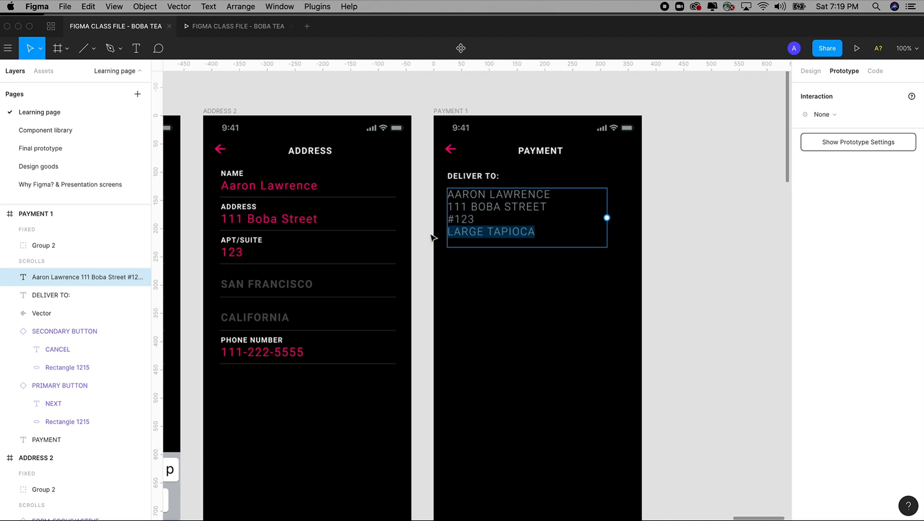
pyautogui.write('111-222-5555')
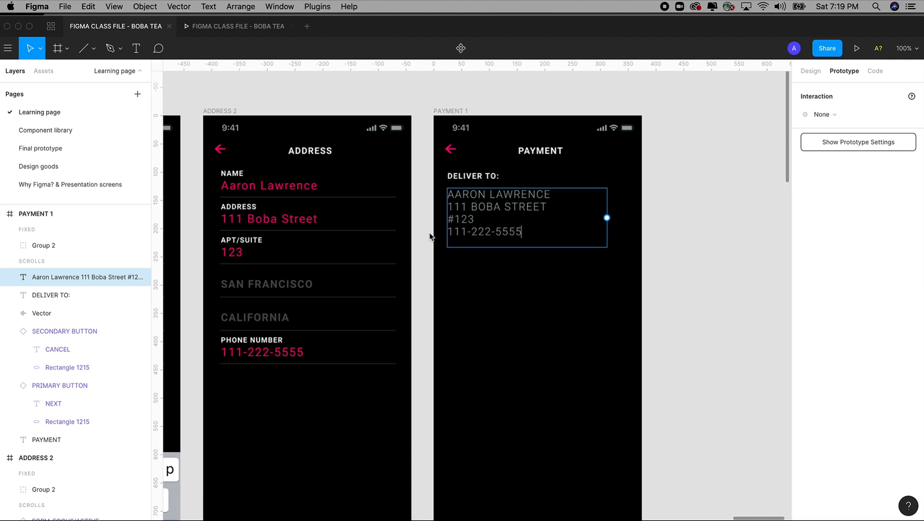
pyautogui.press('Escape')
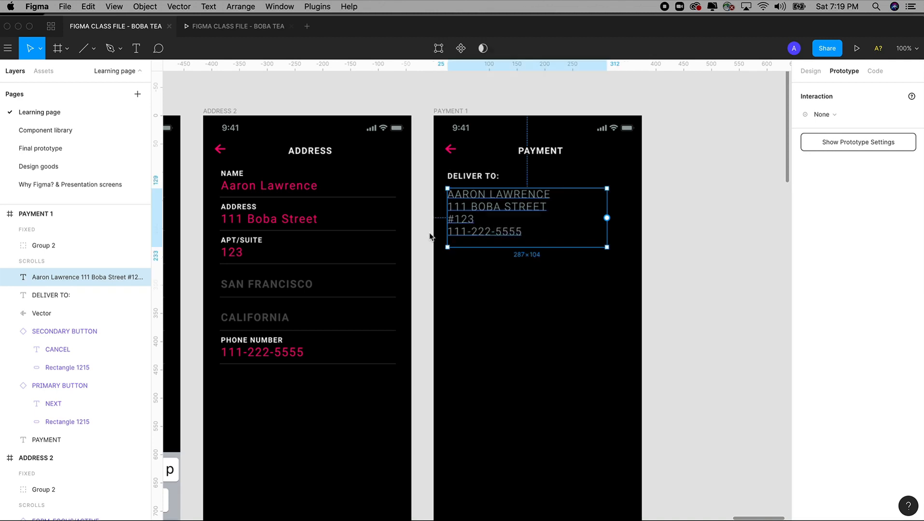
pyautogui.click(680, 267)
pyautogui.moveTo(701, 262); pyautogui.dragTo(701, 237)
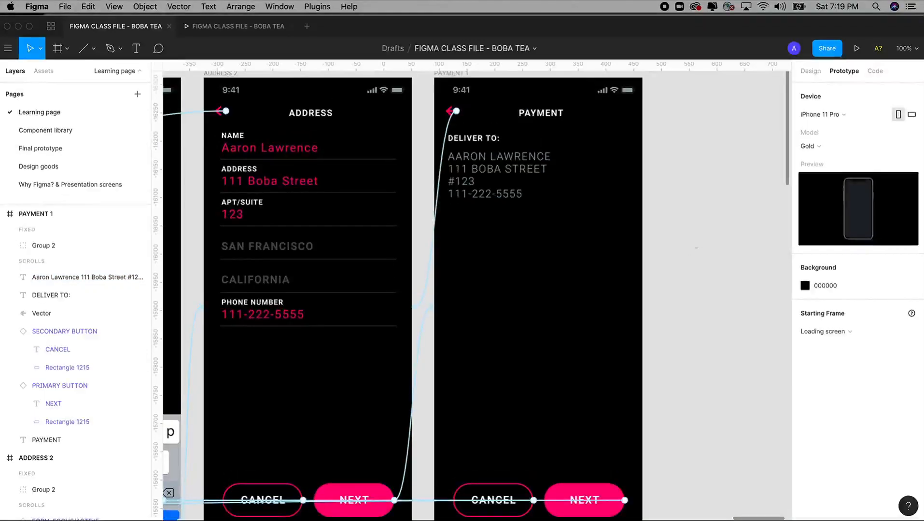
# Step: Frame the Address and Payment screens and select the PAYMENT 1 frame
pyautogui.hscroll(-10, 715, 231)
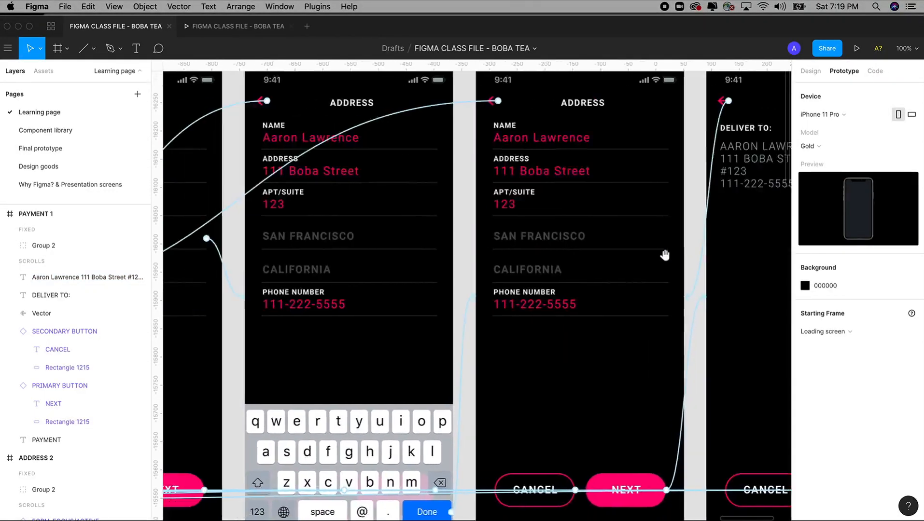
pyautogui.moveTo(664, 255); pyautogui.dragTo(439, 276)
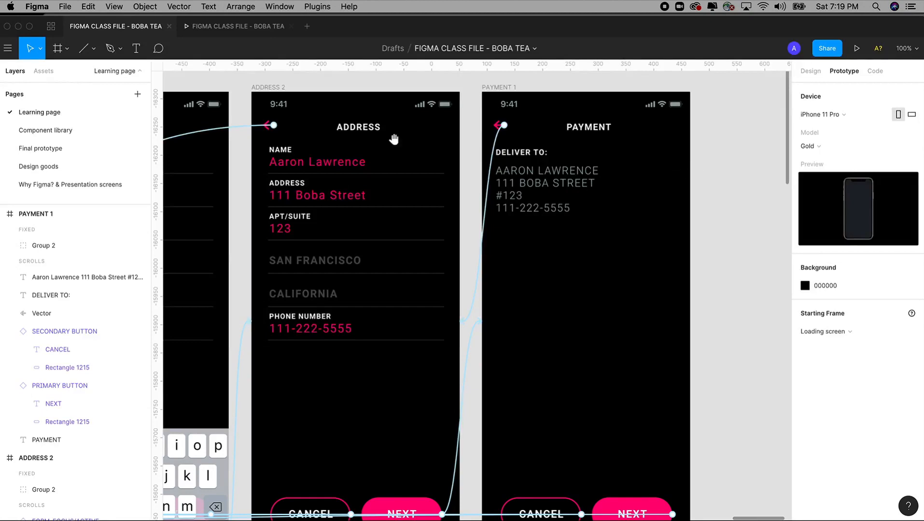
pyautogui.moveTo(598, 87); pyautogui.dragTo(519, 80)
pyautogui.click(434, 82)
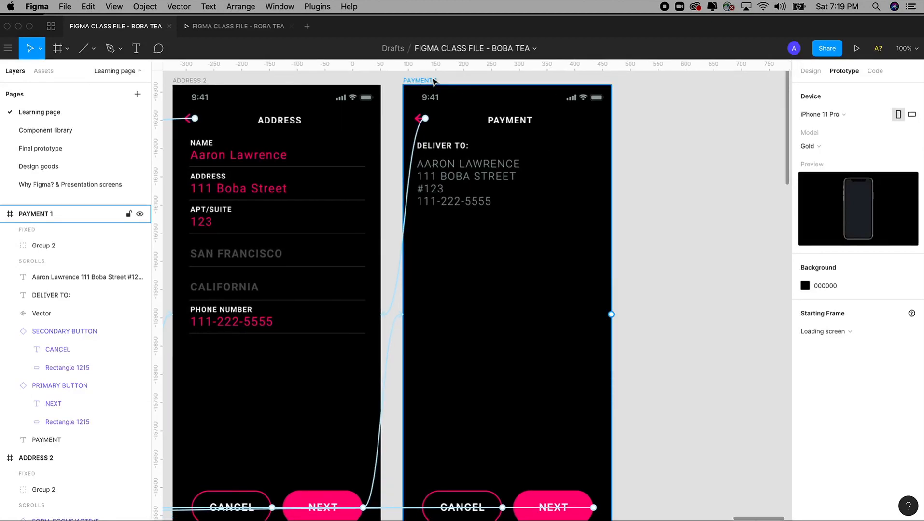
pyautogui.click(434, 82)
pyautogui.click(810, 71)
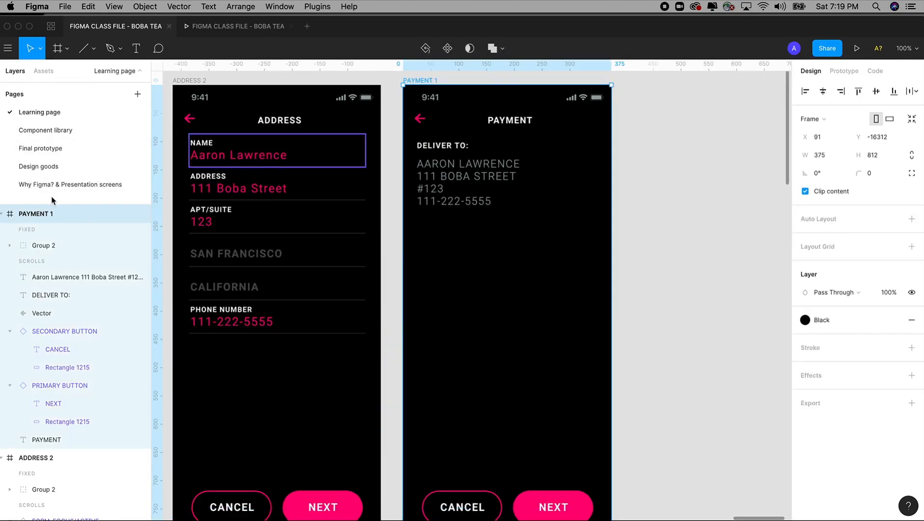
# Step: Reorder the pages, return to Learning page, and show the local components in Assets
pyautogui.moveTo(48, 133); pyautogui.dragTo(49, 72)
pyautogui.click(49, 72)
pyautogui.click(15, 71)
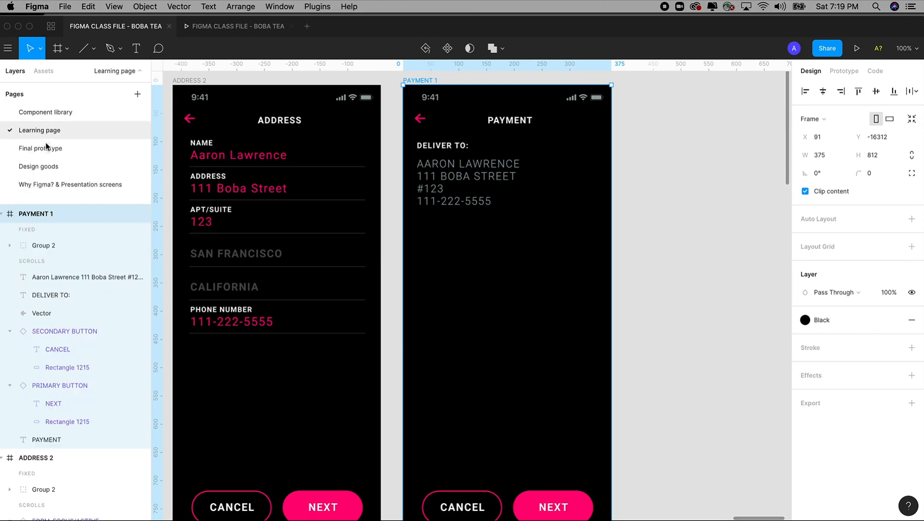
pyautogui.click(46, 148)
pyautogui.moveTo(48, 131); pyautogui.dragTo(70, 111)
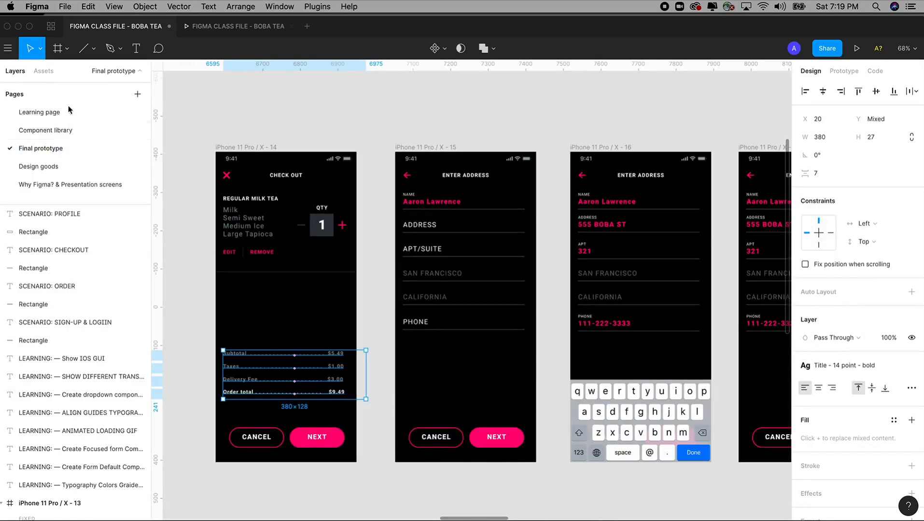
pyautogui.click(44, 71)
pyautogui.click(15, 71)
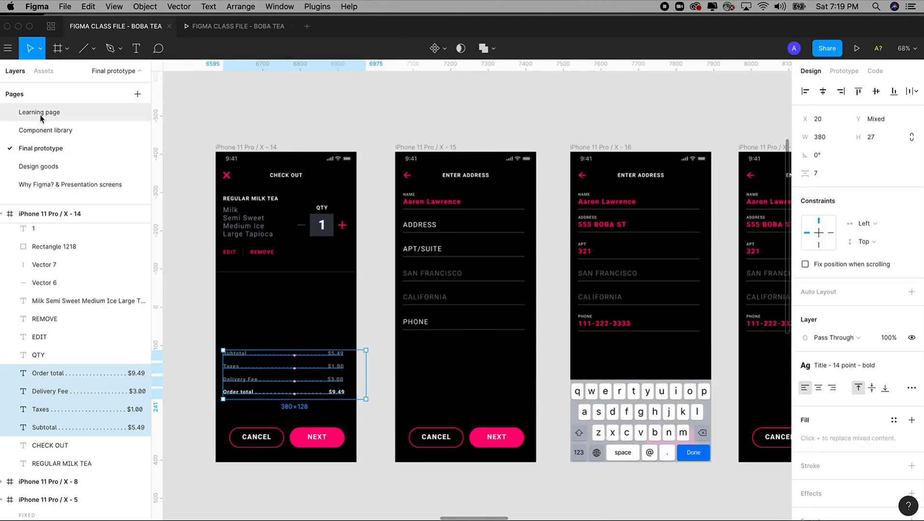
pyautogui.click(41, 118)
pyautogui.click(46, 73)
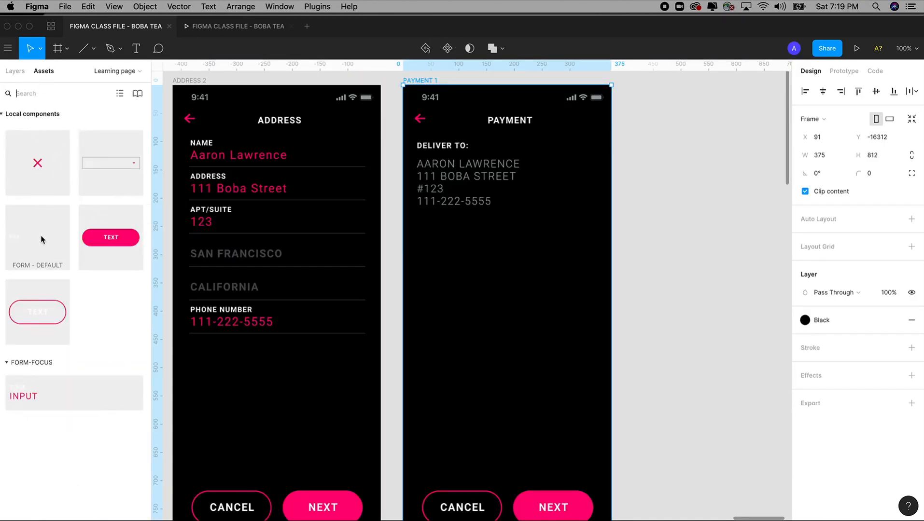
# Step: Place a FORM - DEFAULT field below the delivery details labelled NAME ON CARD
pyautogui.moveTo(28, 252); pyautogui.dragTo(432, 244)
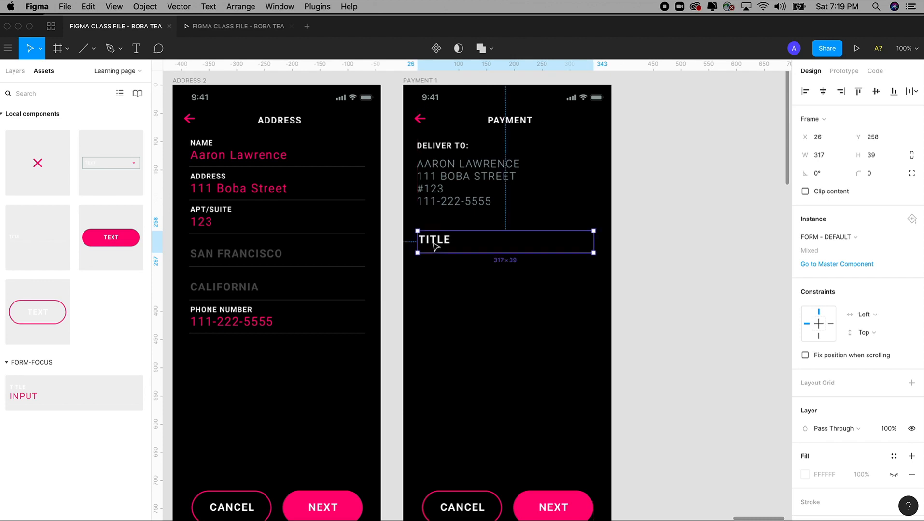
pyautogui.doubleClick(434, 243)
pyautogui.doubleClick(433, 244)
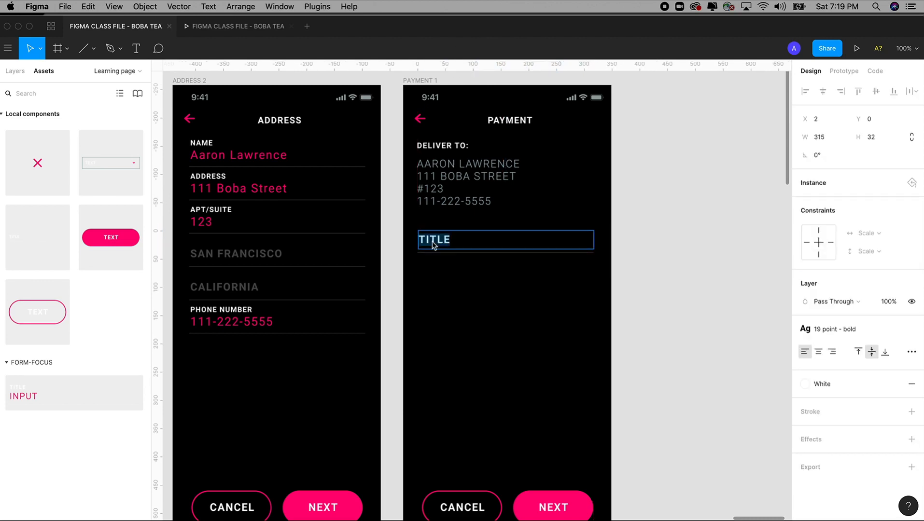
pyautogui.write('B')
pyautogui.write('NAME ON CARD')
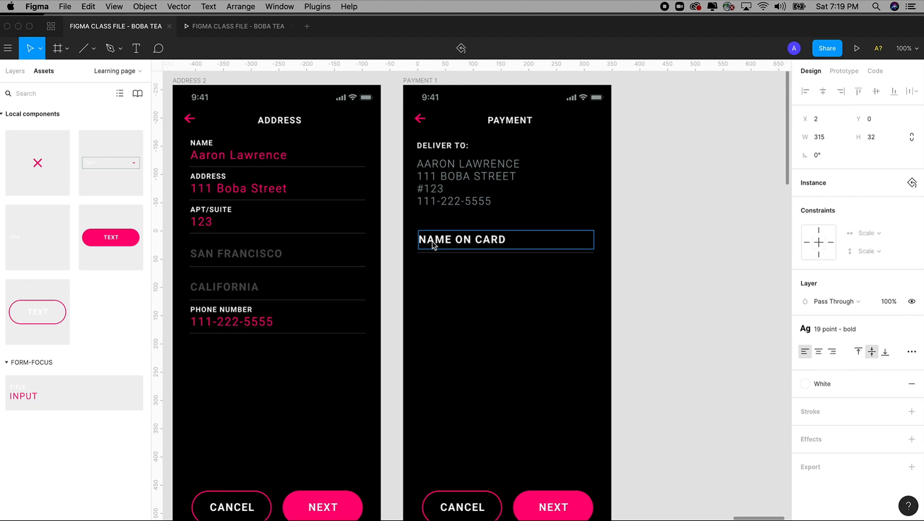
pyautogui.click(628, 230)
# Step: Duplicate the NAME ON CARD field below it and relabel the copy CARD NUMBER
pyautogui.scroll(-2, 633, 222)
pyautogui.click(466, 215)
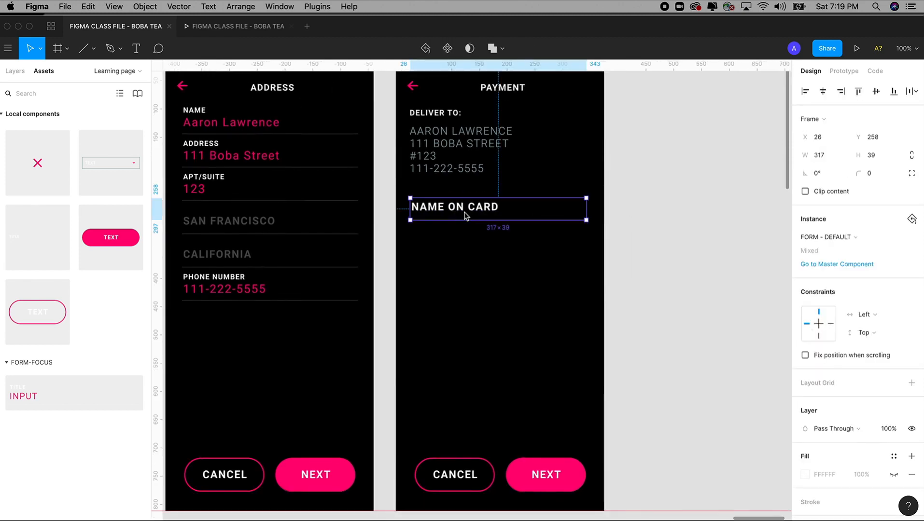
pyautogui.moveTo(469, 214); pyautogui.dragTo(469, 248)
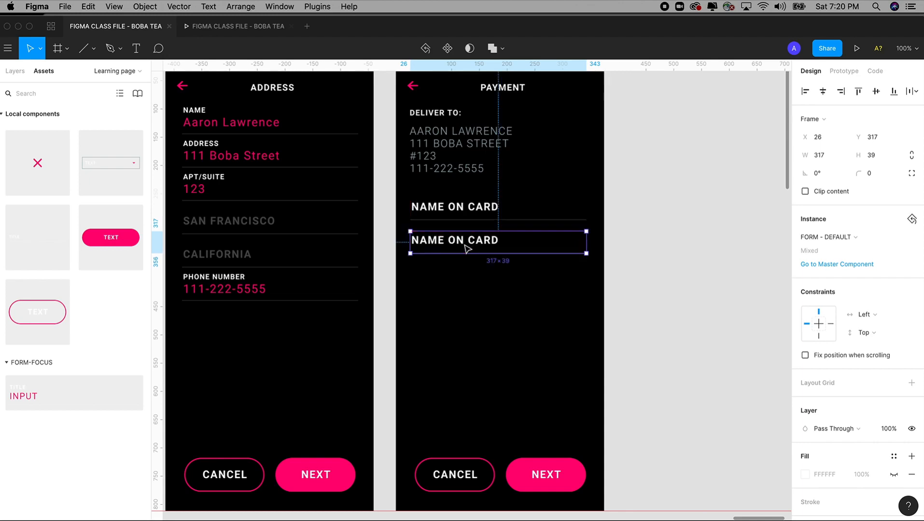
pyautogui.doubleClick(466, 247)
pyautogui.doubleClick(464, 245)
pyautogui.write('C')
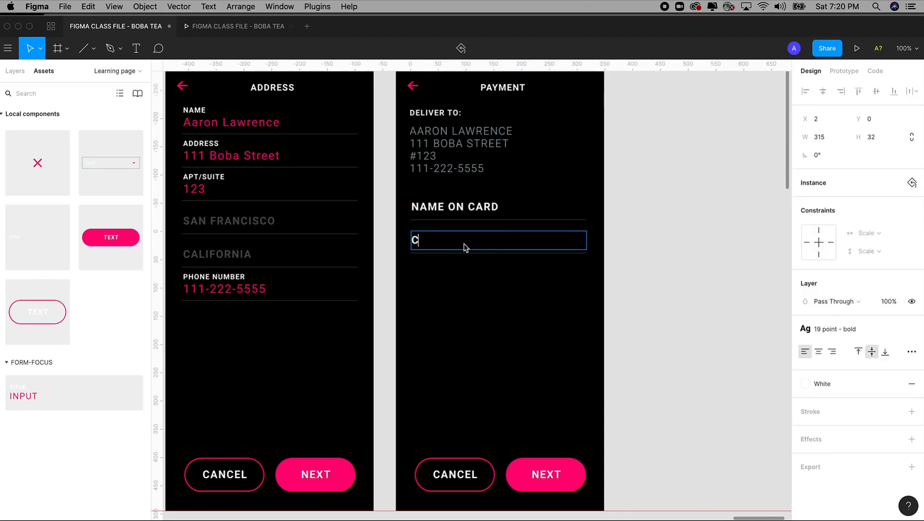
pyautogui.write('ARD NUMBER')
pyautogui.click(680, 269)
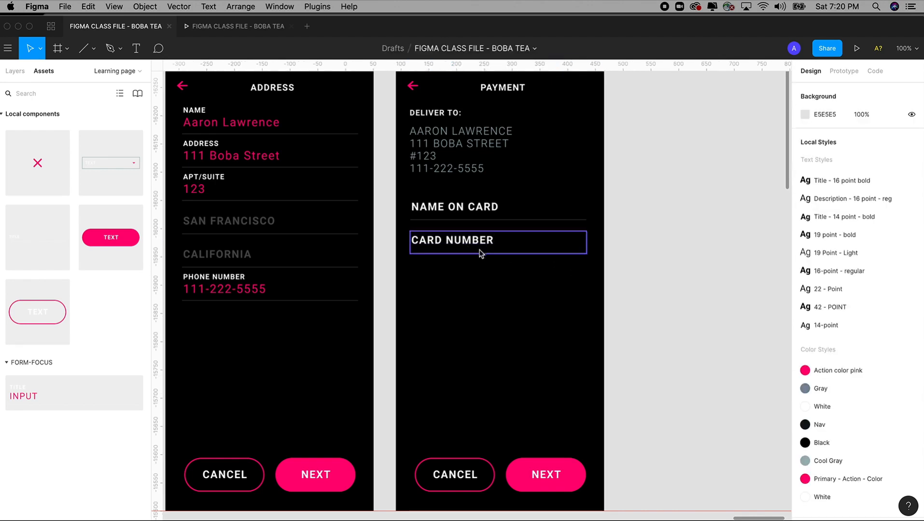
# Step: Duplicate the CARD NUMBER field below it and relabel the copy EXPIRATION DATE
pyautogui.moveTo(474, 249); pyautogui.dragTo(478, 285)
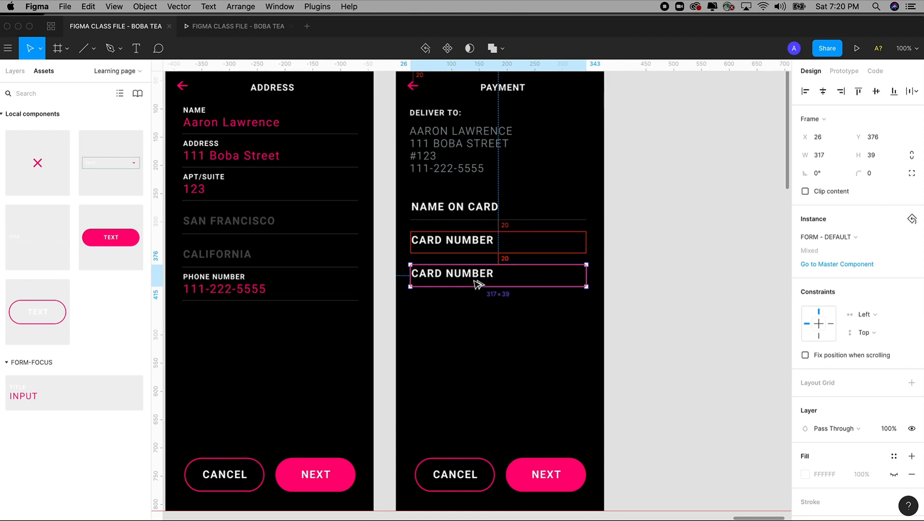
pyautogui.press('alt')
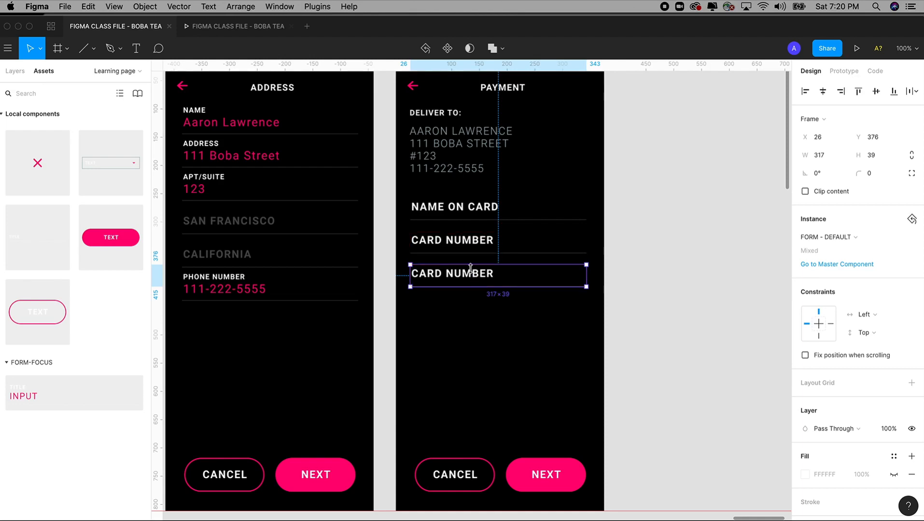
pyautogui.doubleClick(473, 275)
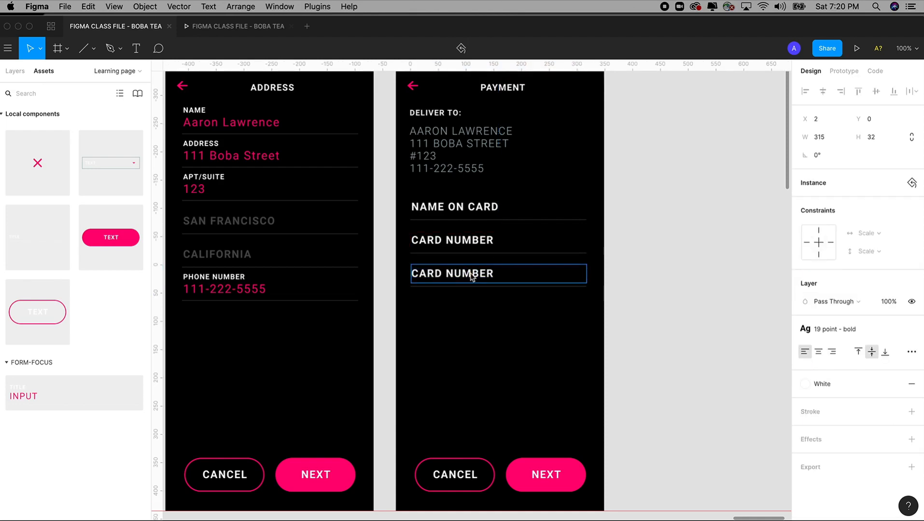
pyautogui.doubleClick(472, 276)
pyautogui.write('EXP')
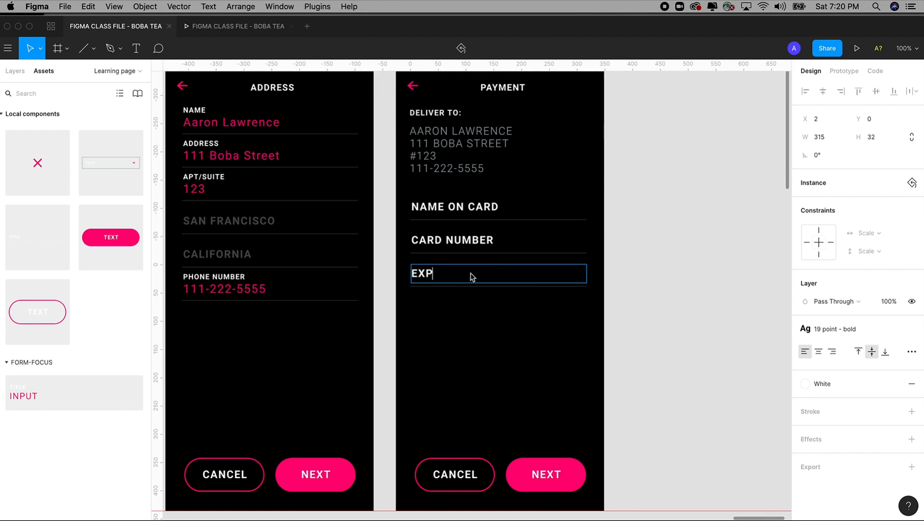
pyautogui.write(' DAT')
pyautogui.write('IRATION')
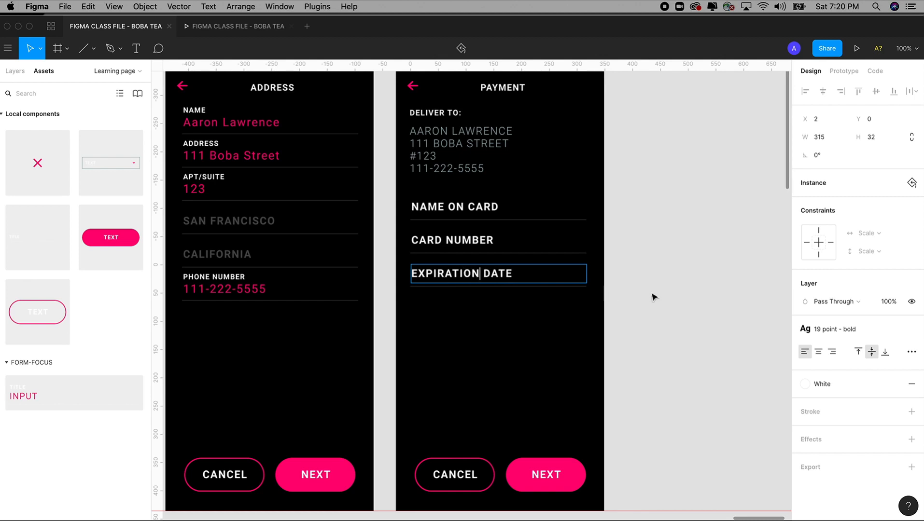
pyautogui.click(685, 311)
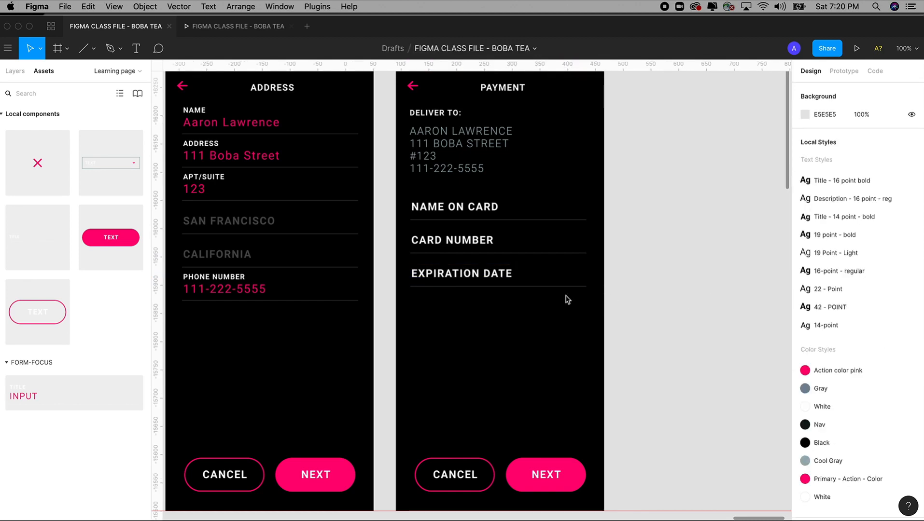
# Step: Zoom in to inspect the EXPIRATION DATE field and its divider line
pyautogui.moveTo(362, 165); pyautogui.dragTo(629, 425)
pyautogui.press('z')
pyautogui.moveTo(264, 124); pyautogui.dragTo(703, 407)
pyautogui.doubleClick(578, 313)
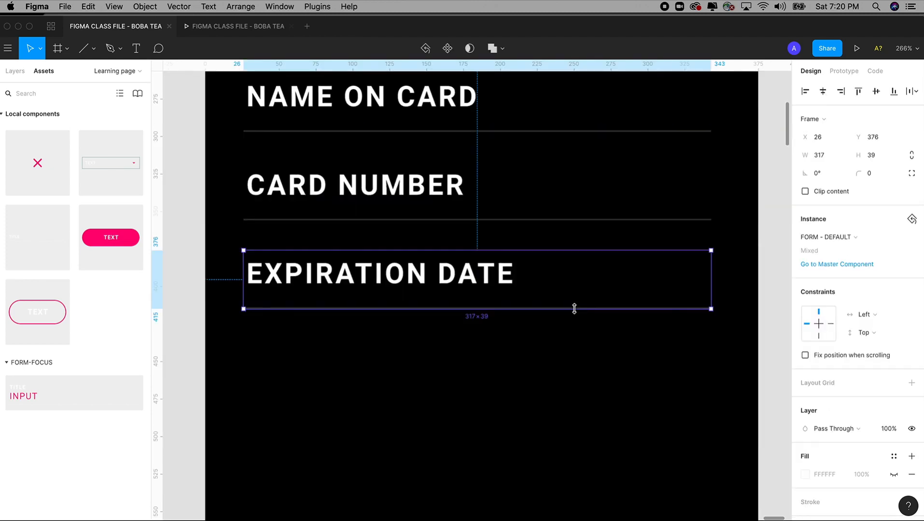
pyautogui.click(711, 356)
pyautogui.click(442, 274)
pyautogui.hotkey('shift', '0')
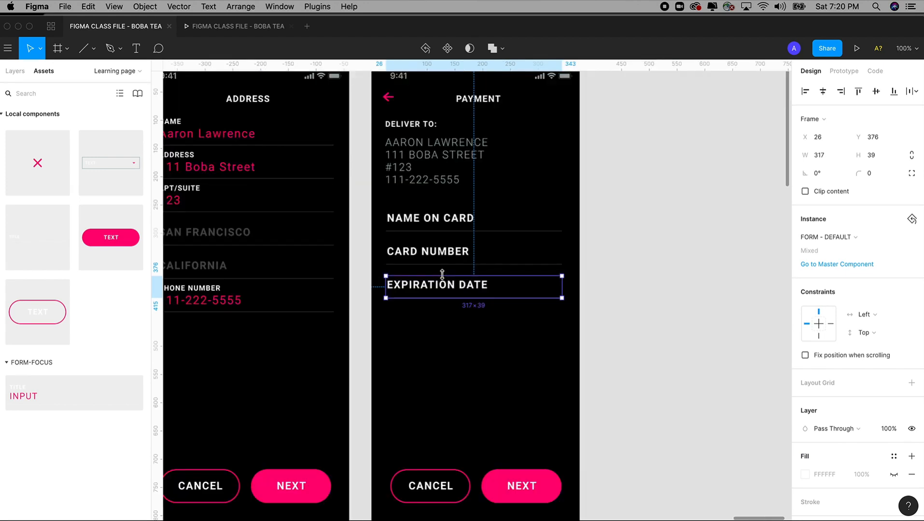
pyautogui.press('z')
pyautogui.moveTo(332, 240); pyautogui.dragTo(644, 370)
pyautogui.click(696, 299)
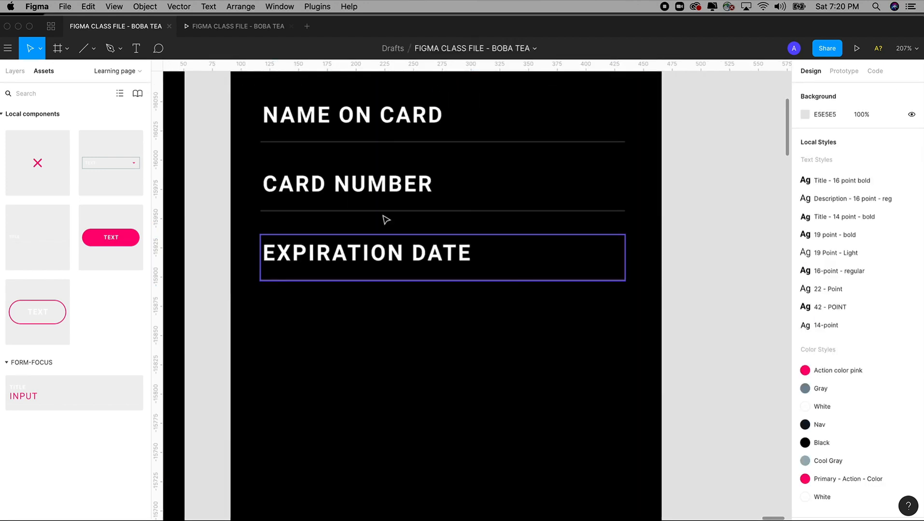
# Step: Draw a rectangle right of EXPIRATION DATE and fill it with the screen's black
pyautogui.click(92, 48)
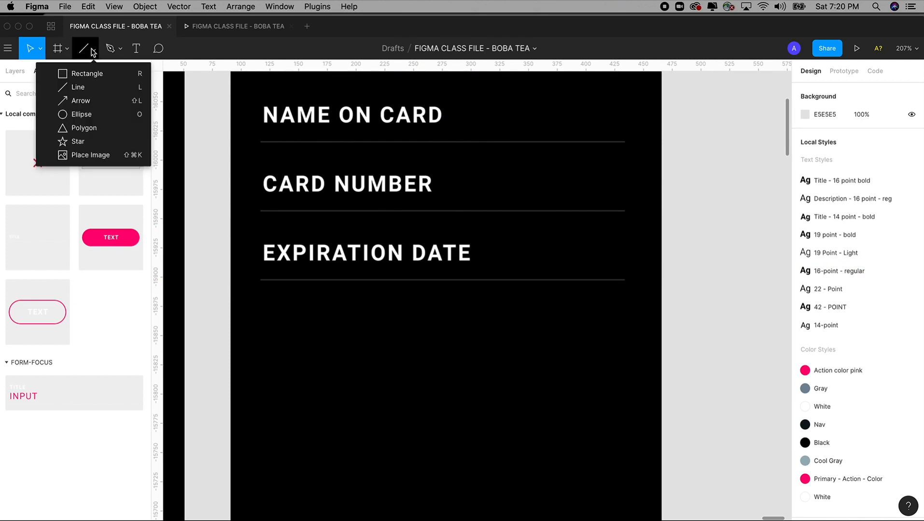
pyautogui.click(88, 75)
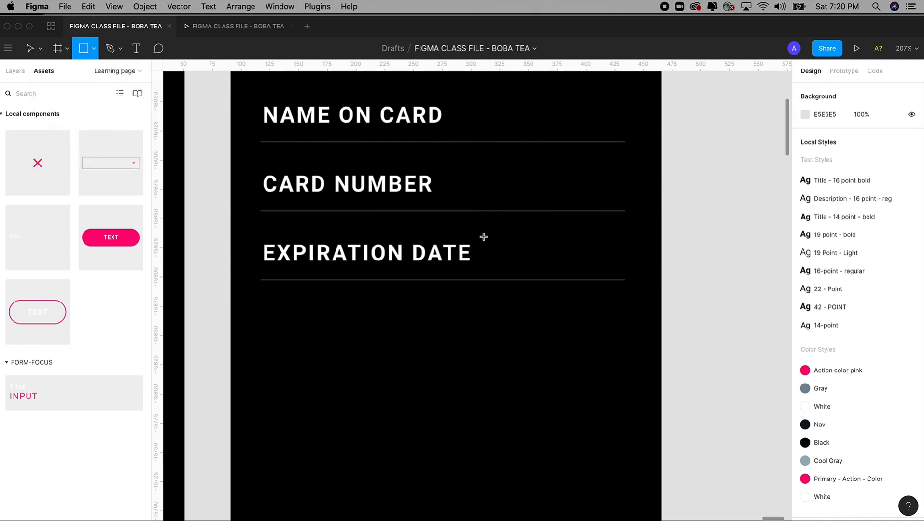
pyautogui.moveTo(483, 237)
pyautogui.mouseDown()
pyautogui.moveTo(619, 313)
pyautogui.moveTo(637, 297)
pyautogui.mouseUp()
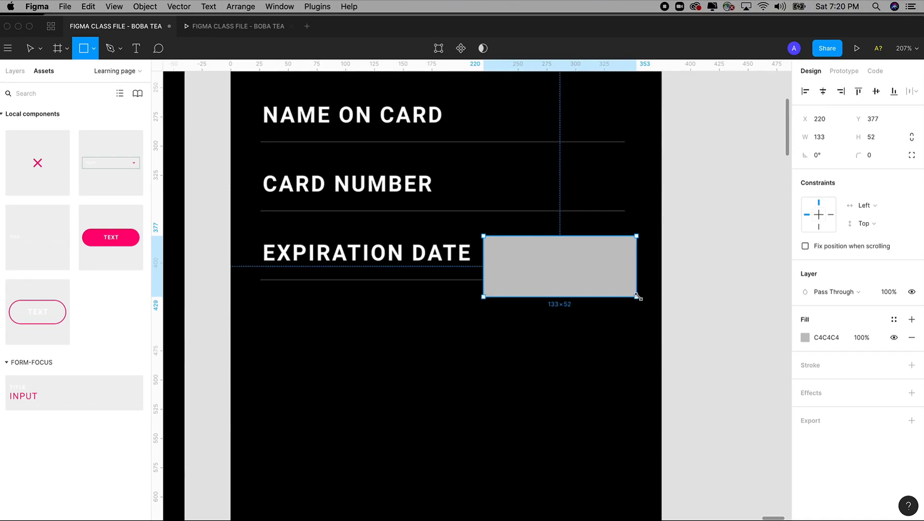
pyautogui.click(804, 338)
pyautogui.click(674, 397)
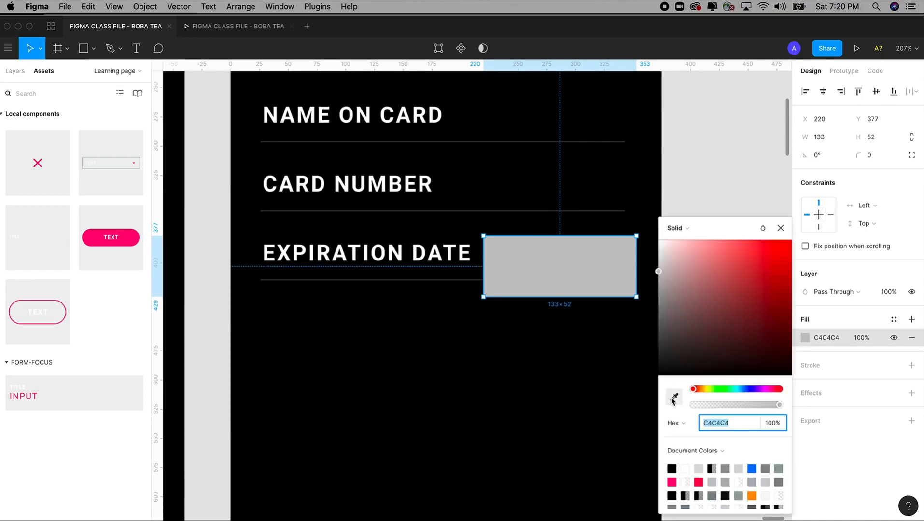
pyautogui.click(440, 297)
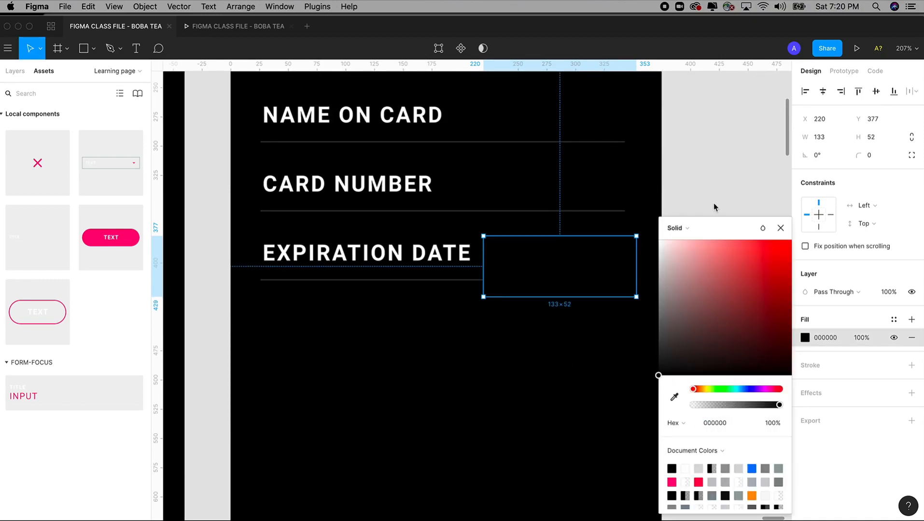
pyautogui.click(675, 397)
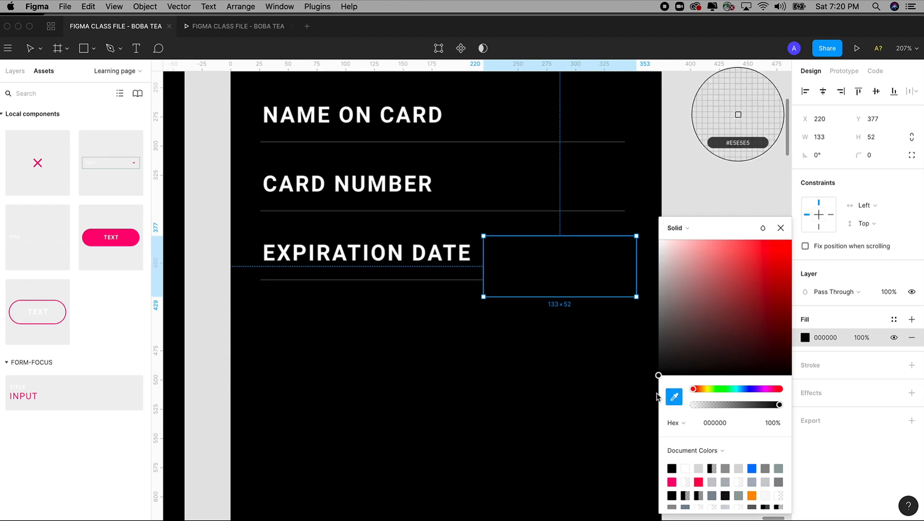
pyautogui.press('Escape')
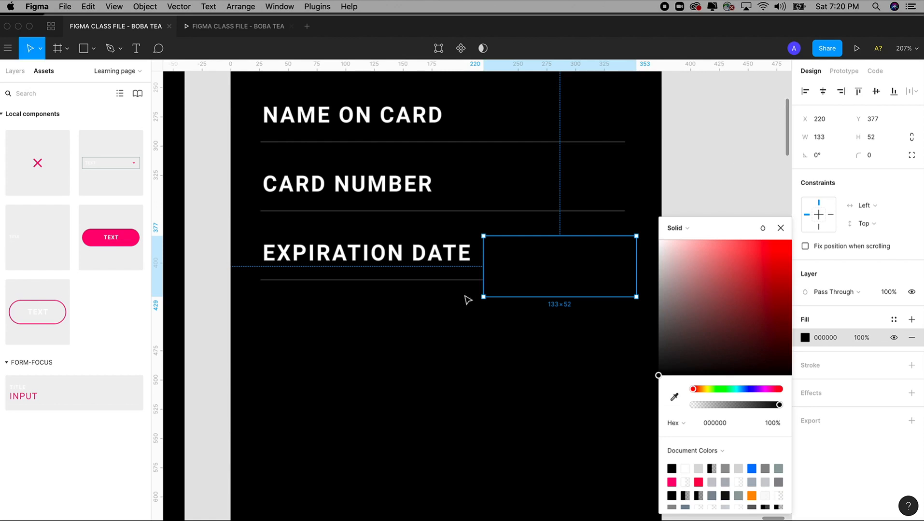
pyautogui.click(715, 173)
# Step: Narrow the black box from its left edge so it hides the divider's right end
pyautogui.click(509, 278)
pyautogui.moveTo(485, 267); pyautogui.dragTo(488, 266)
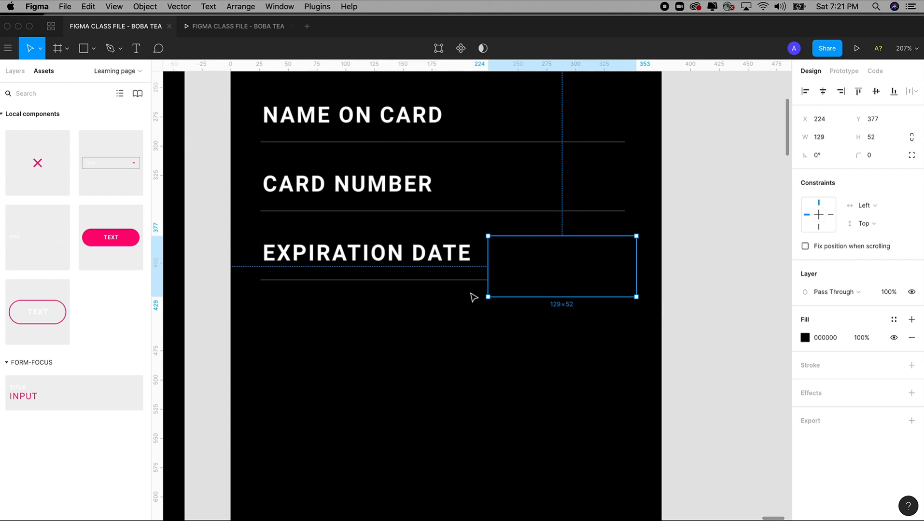
pyautogui.click(469, 279)
pyautogui.click(510, 314)
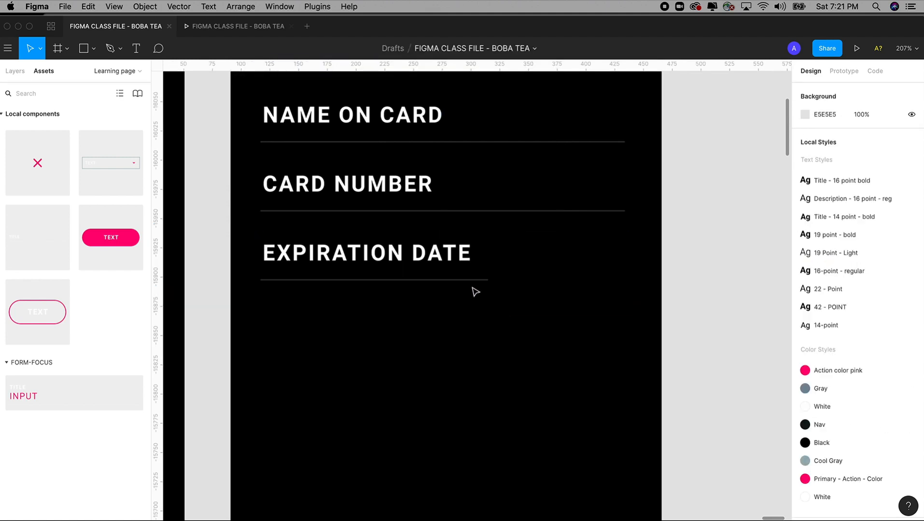
pyautogui.click(470, 280)
pyautogui.click(497, 208)
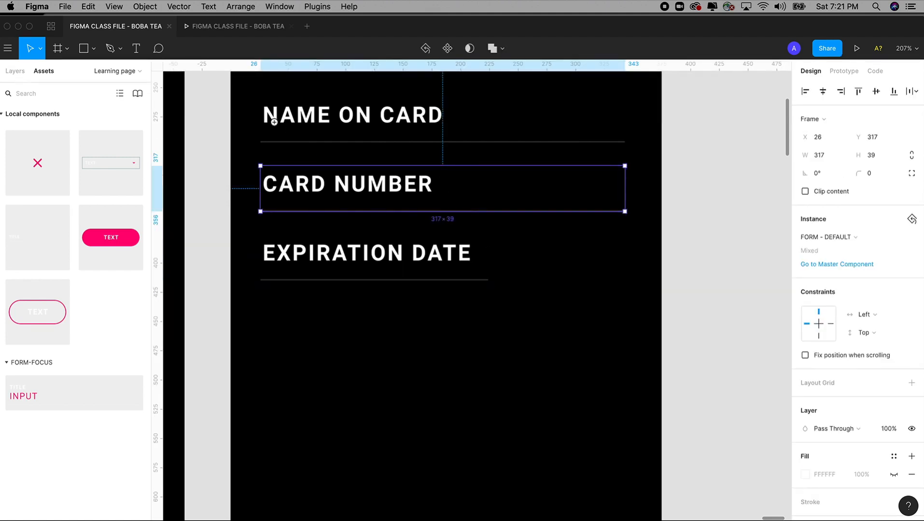
pyautogui.scroll(5, 436, 179)
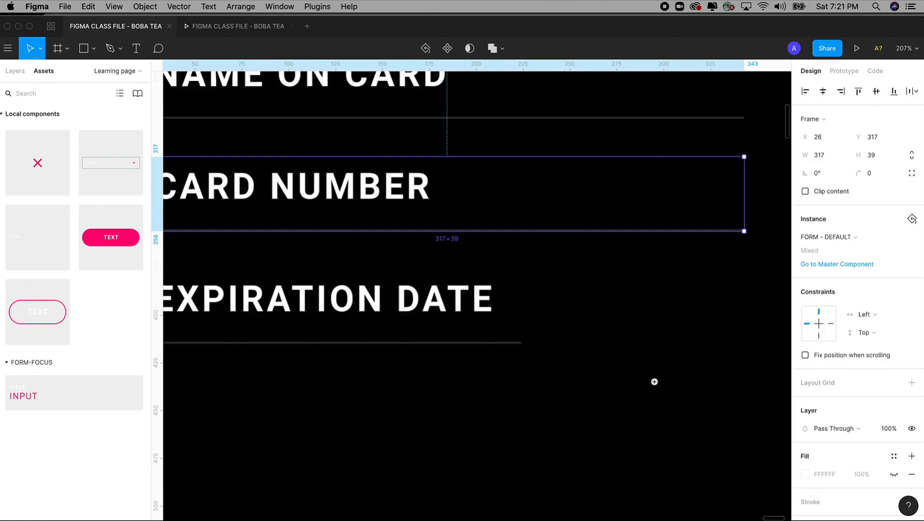
pyautogui.doubleClick(416, 194)
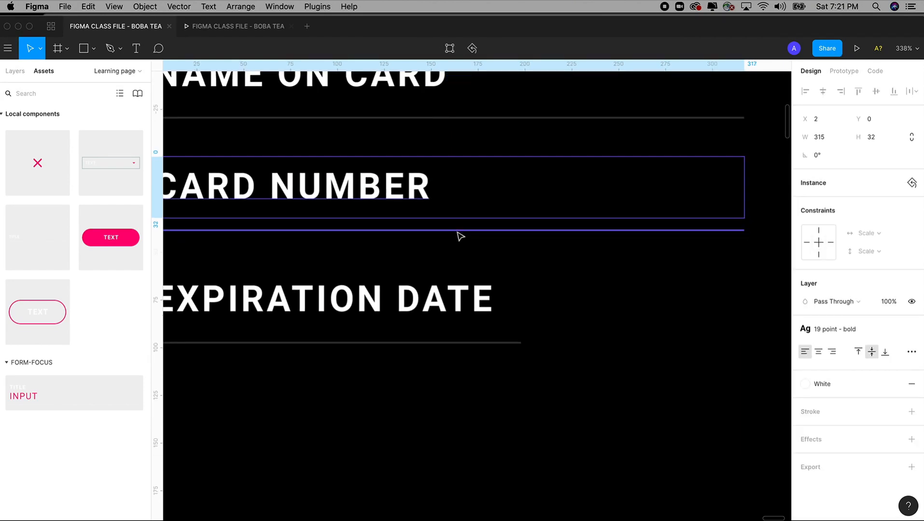
pyautogui.click(805, 385)
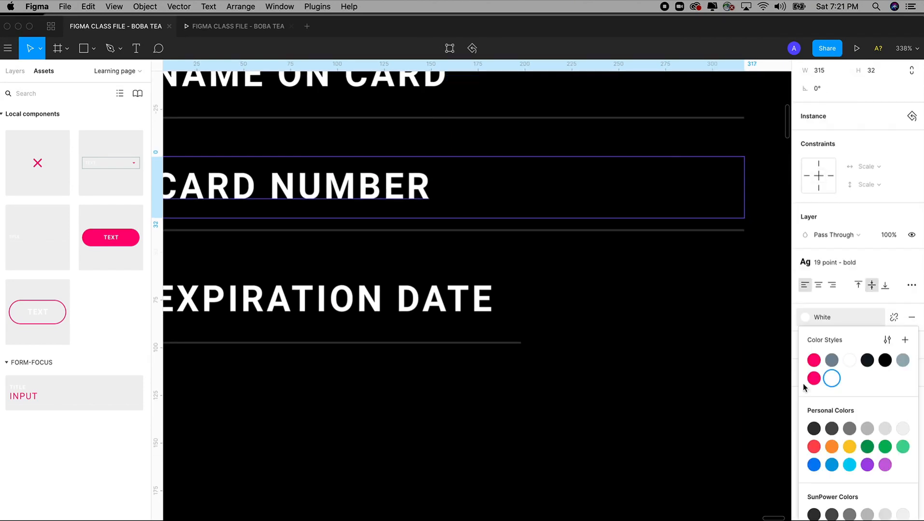
pyautogui.click(811, 363)
pyautogui.click(804, 383)
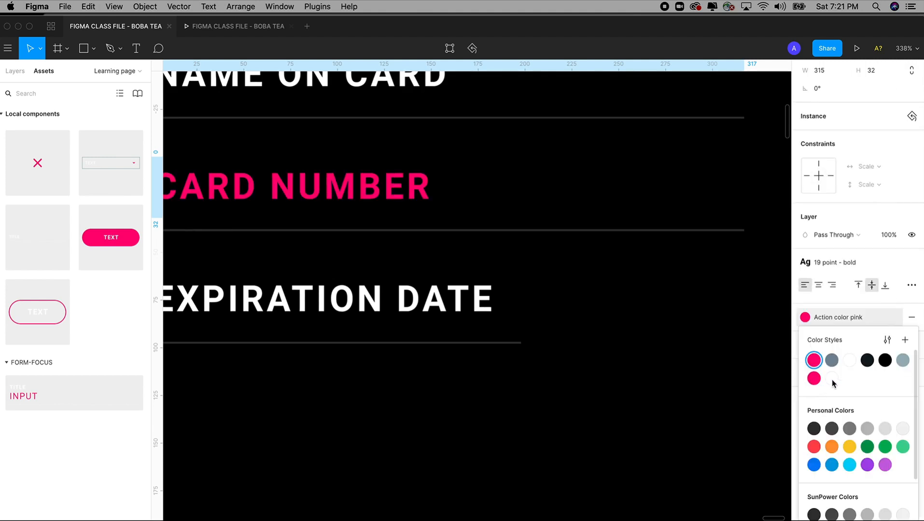
pyautogui.click(833, 364)
pyautogui.press('super+z')
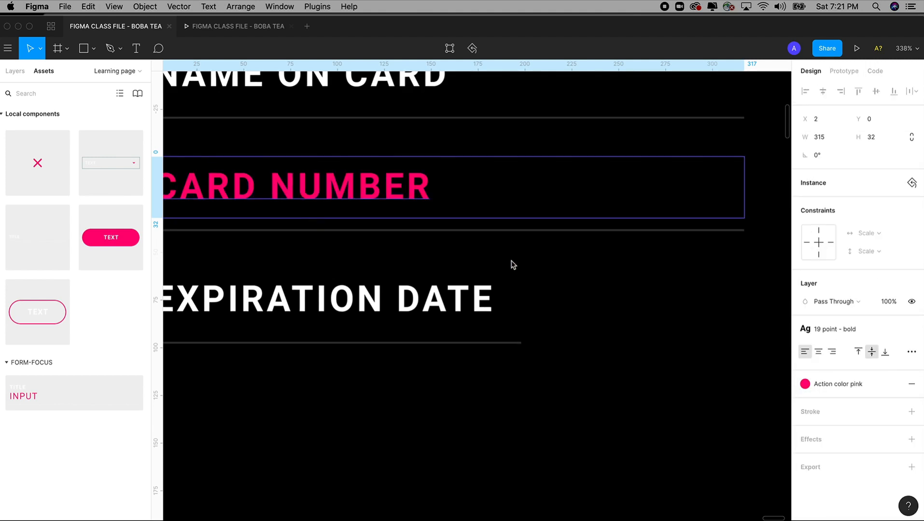
pyautogui.press('super+z')
pyautogui.click(500, 232)
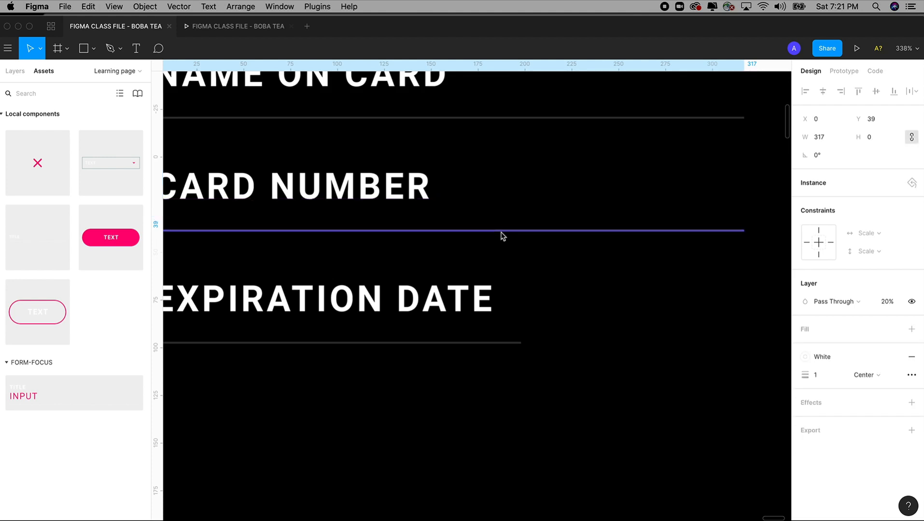
pyautogui.press('z')
pyautogui.moveTo(395, 150); pyautogui.dragTo(754, 327)
pyautogui.press('space')
pyautogui.moveTo(717, 280); pyautogui.dragTo(593, 268)
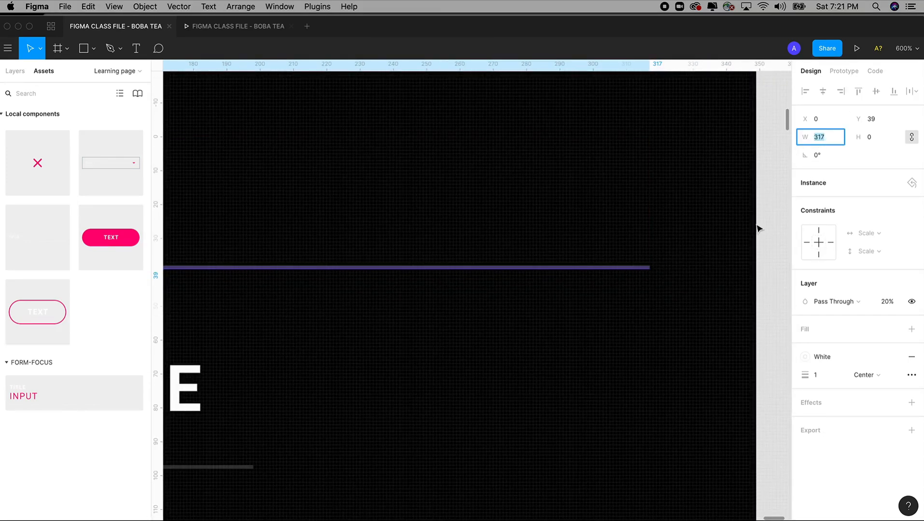
pyautogui.write('317')
pyautogui.press('Tab')
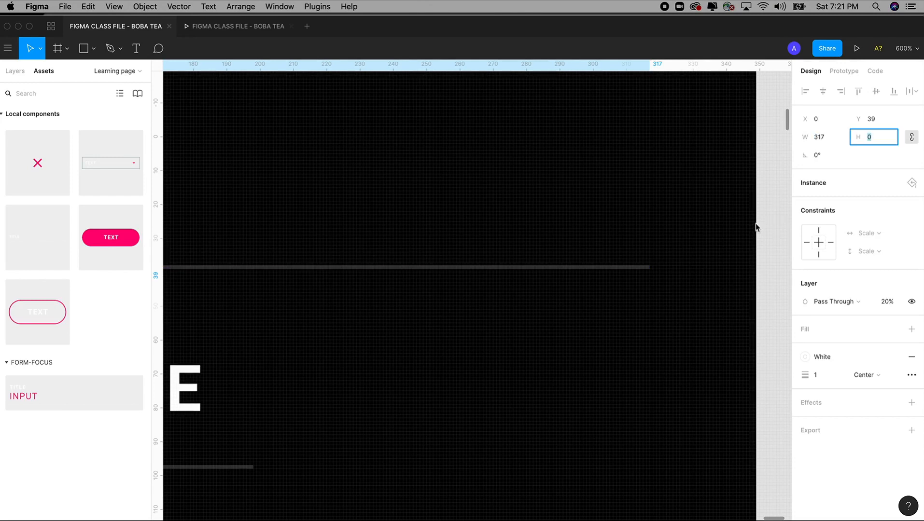
pyautogui.click(665, 272)
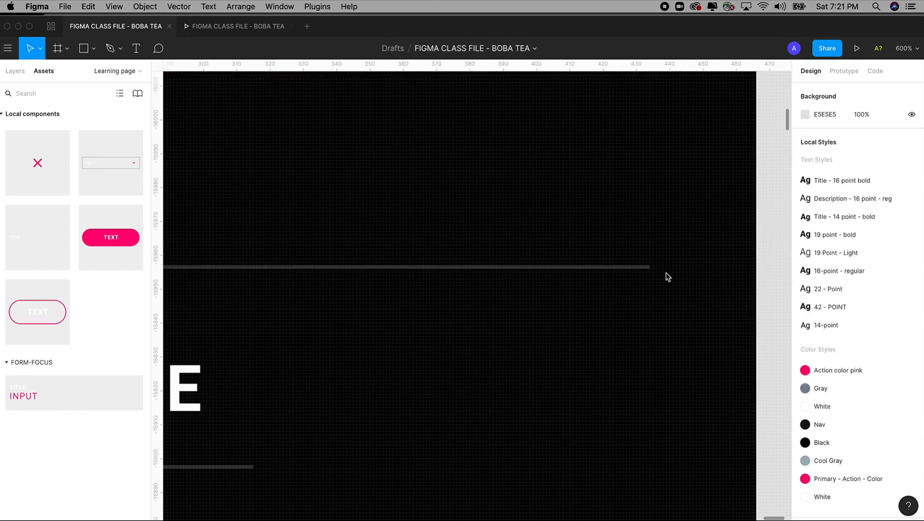
pyautogui.click(625, 268)
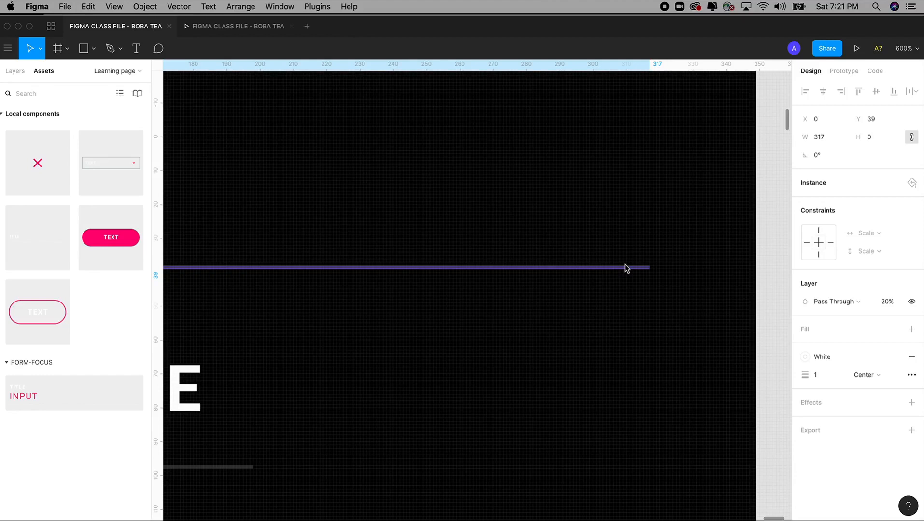
pyautogui.scroll(-10, 625, 268)
pyautogui.click(680, 214)
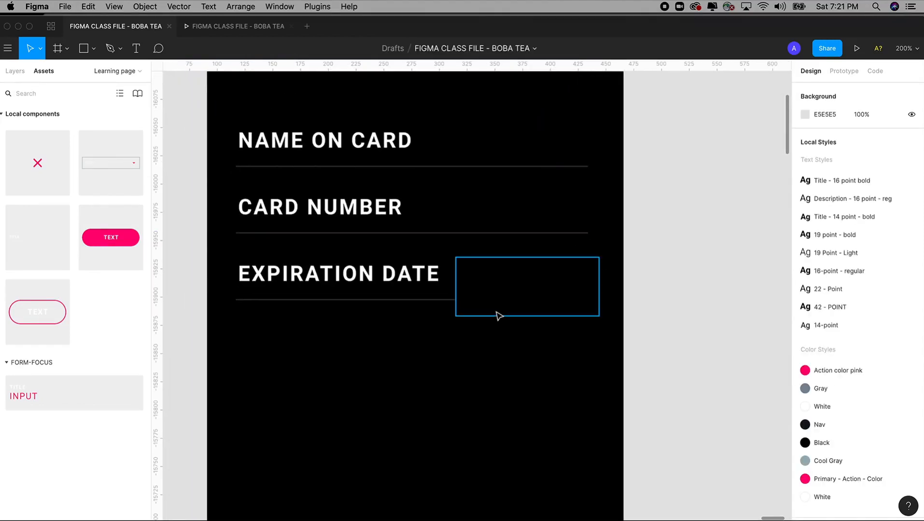
# Step: Shift the black box and duplicate the EXPIRATION DATE field to its right
pyautogui.click(500, 306)
pyautogui.moveTo(505, 284); pyautogui.dragTo(446, 287)
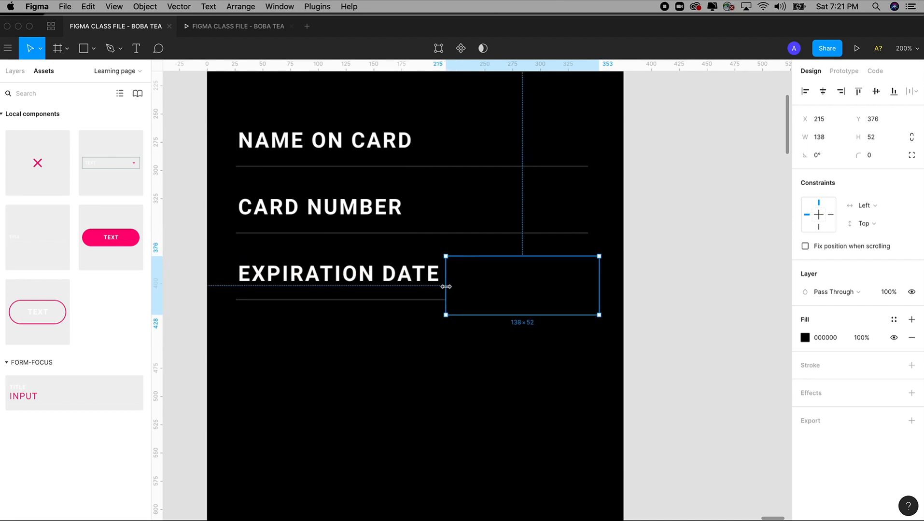
pyautogui.click(355, 294)
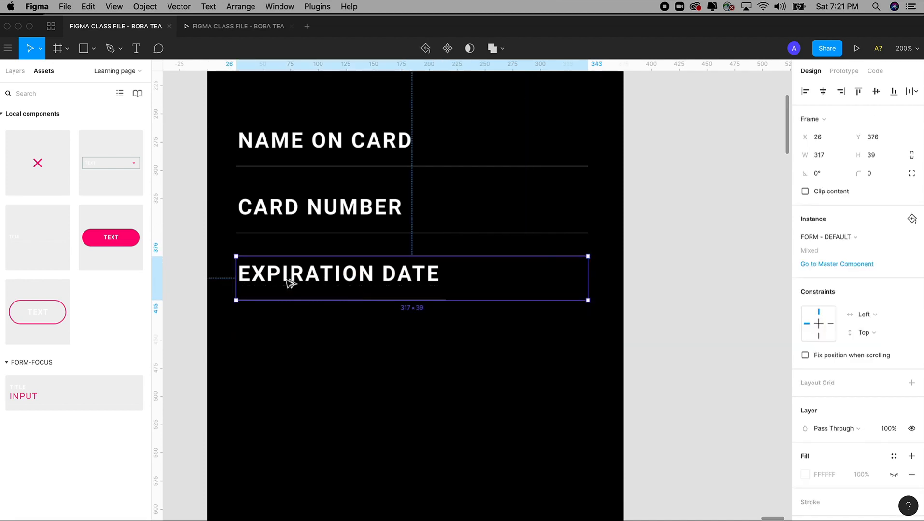
pyautogui.moveTo(288, 285); pyautogui.dragTo(511, 285)
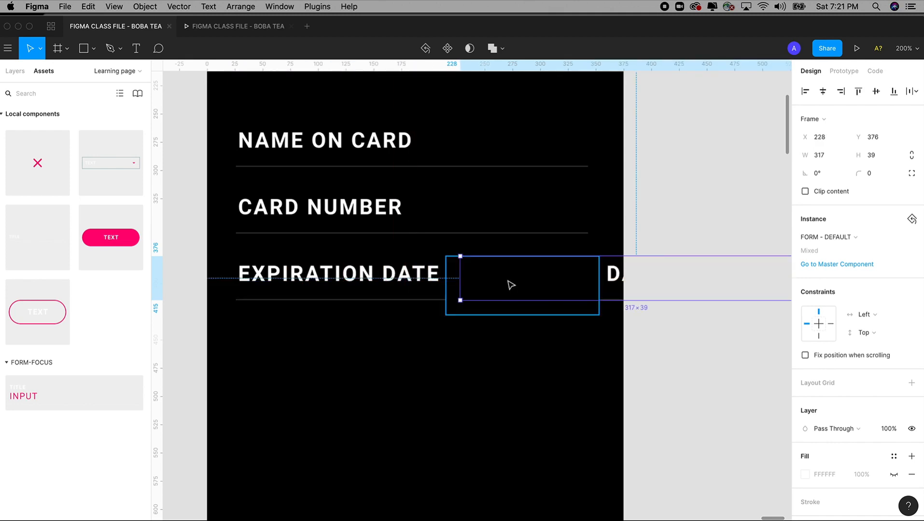
pyautogui.click(14, 70)
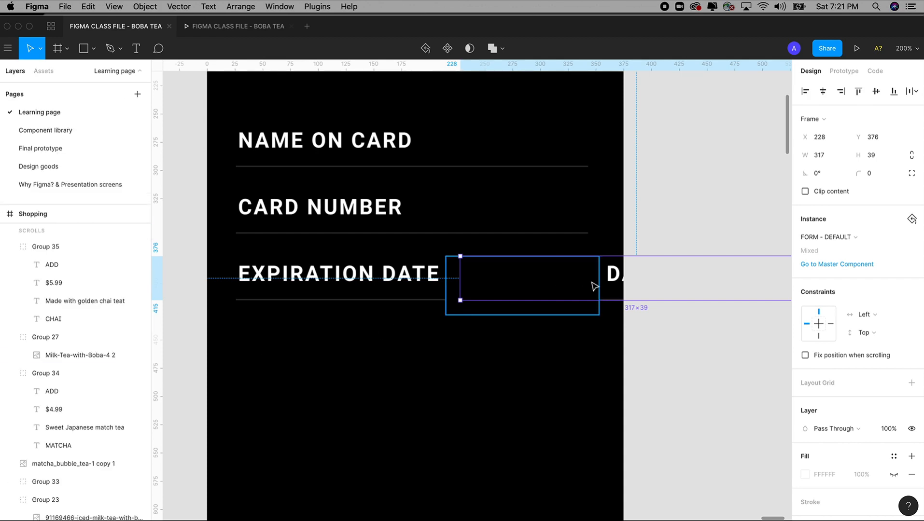
# Step: Bring the duplicated field to front and relabel it CVV
pyautogui.rightClick(618, 280)
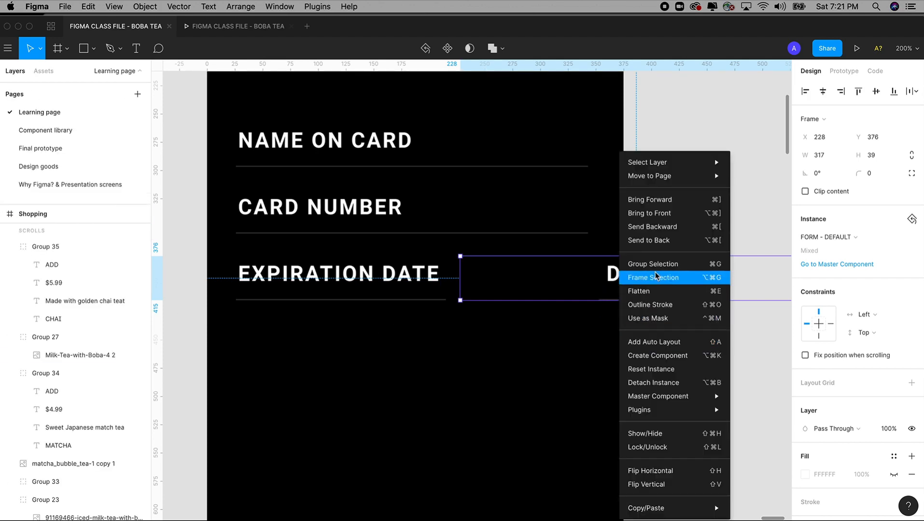
pyautogui.click(657, 215)
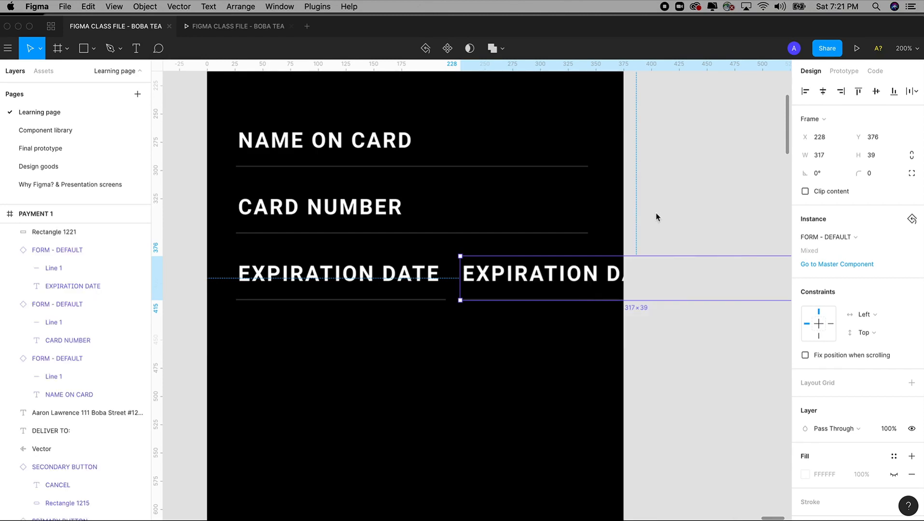
pyautogui.doubleClick(556, 278)
pyautogui.doubleClick(554, 274)
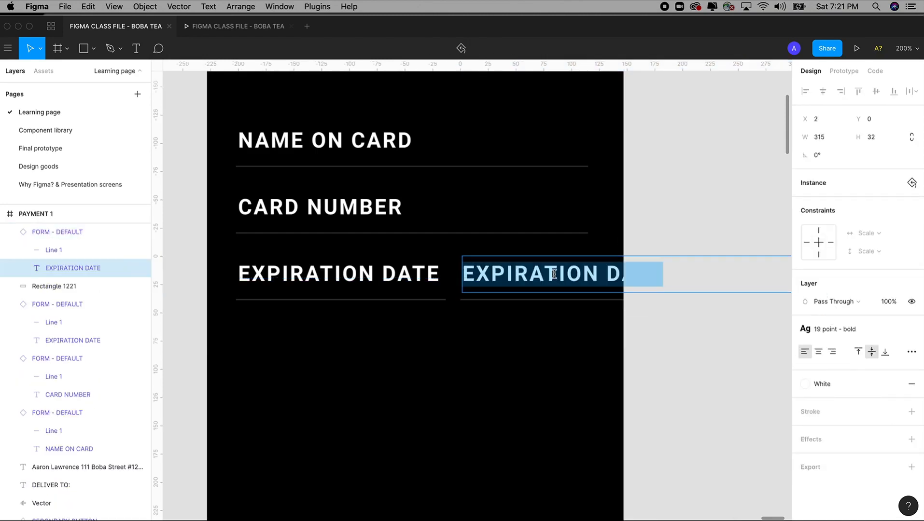
pyautogui.write('CVV')
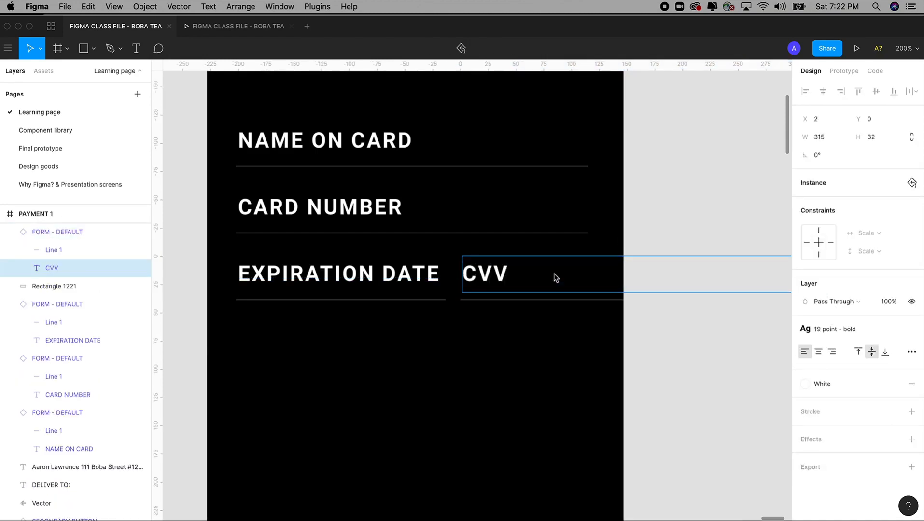
pyautogui.press('Escape')
# Step: Nudge the CVV field slightly right, then select Rectangle 1221 beside it
pyautogui.click(639, 361)
pyautogui.moveTo(491, 281)
pyautogui.mouseDown()
pyautogui.moveTo(515, 286)
pyautogui.moveTo(507, 283)
pyautogui.mouseUp()
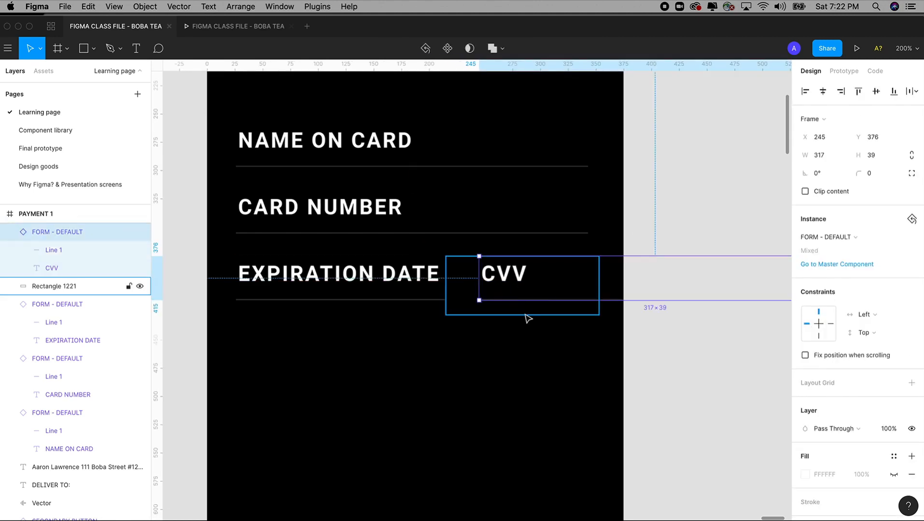
pyautogui.hscroll(3, 528, 318)
pyautogui.click(449, 300)
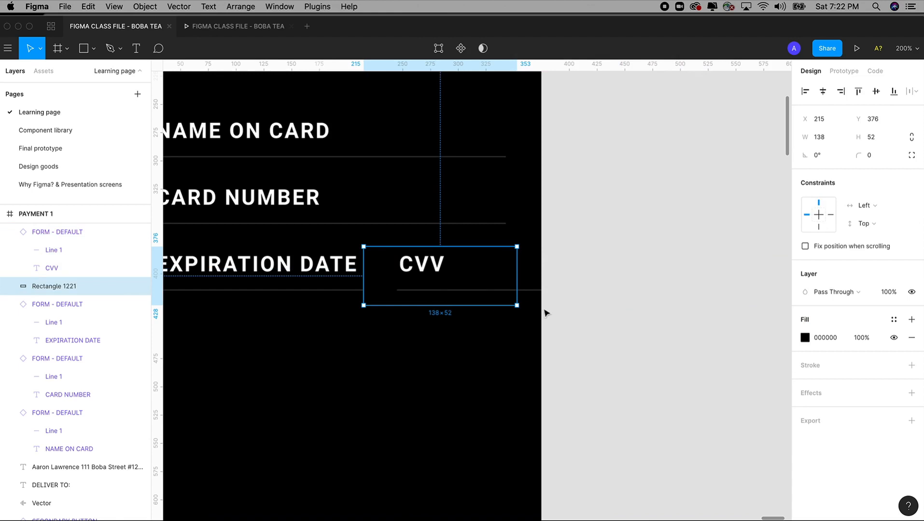
# Step: Zoom in on the CVV field and draw a rectangle over its underline's right end
pyautogui.click(532, 288)
pyautogui.moveTo(368, 164); pyautogui.dragTo(688, 420)
pyautogui.moveTo(627, 400); pyautogui.dragTo(664, 397)
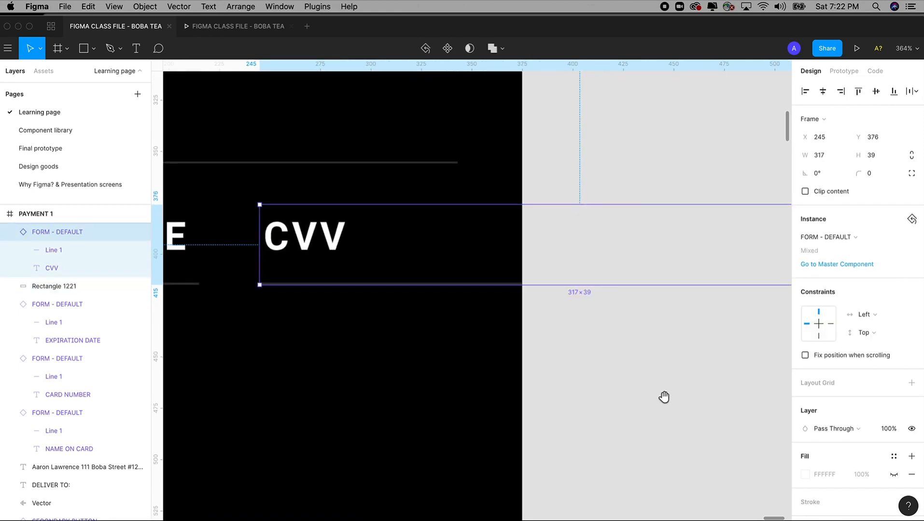
pyautogui.click(93, 49)
pyautogui.click(91, 73)
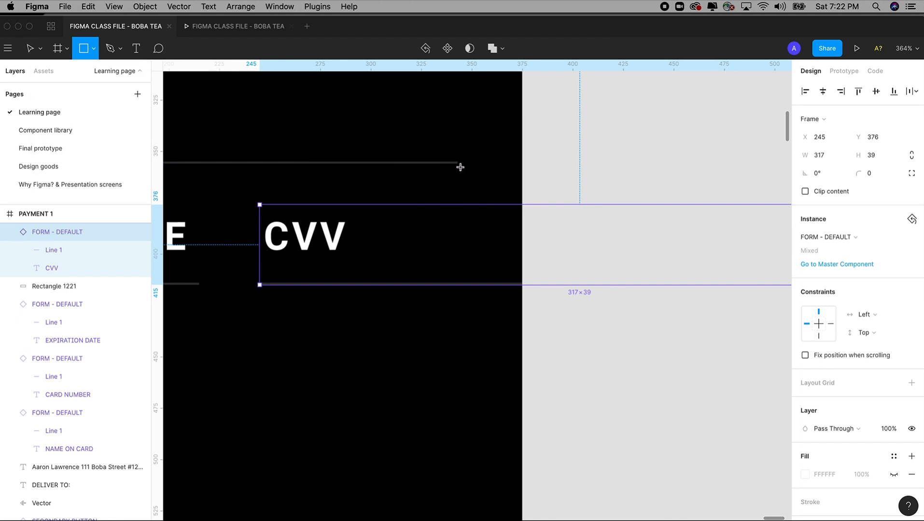
pyautogui.moveTo(460, 167); pyautogui.dragTo(521, 314)
# Step: Fill the rectangle with background black #000000 and adjust its top and bottom edges
pyautogui.press('i')
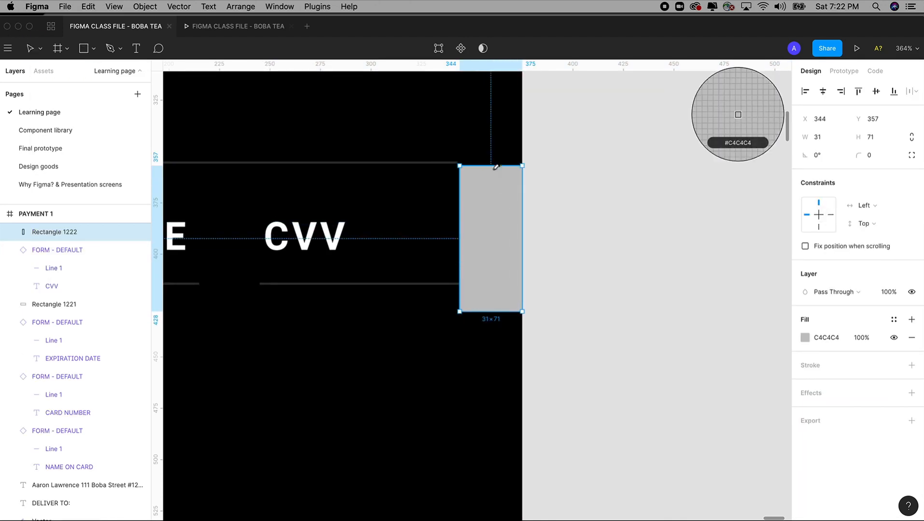
pyautogui.click(510, 131)
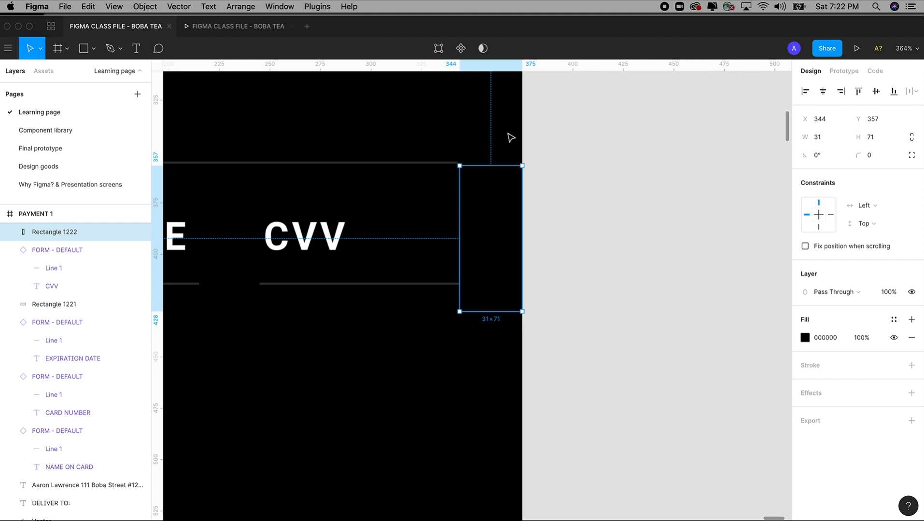
pyautogui.click(582, 245)
pyautogui.click(486, 230)
pyautogui.moveTo(489, 166); pyautogui.dragTo(490, 186)
pyautogui.moveTo(488, 297); pyautogui.dragTo(490, 309)
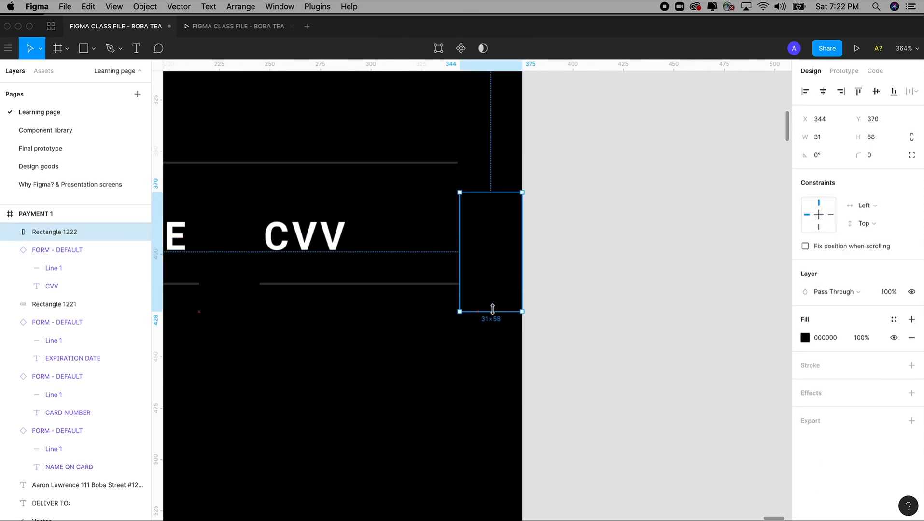
pyautogui.click(566, 323)
pyautogui.scroll(-10, 566, 323)
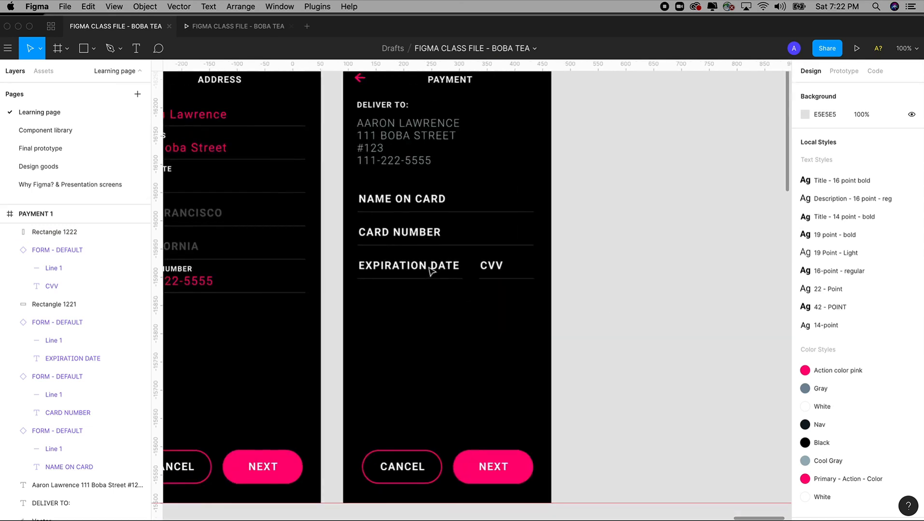
pyautogui.moveTo(325, 158); pyautogui.dragTo(617, 385)
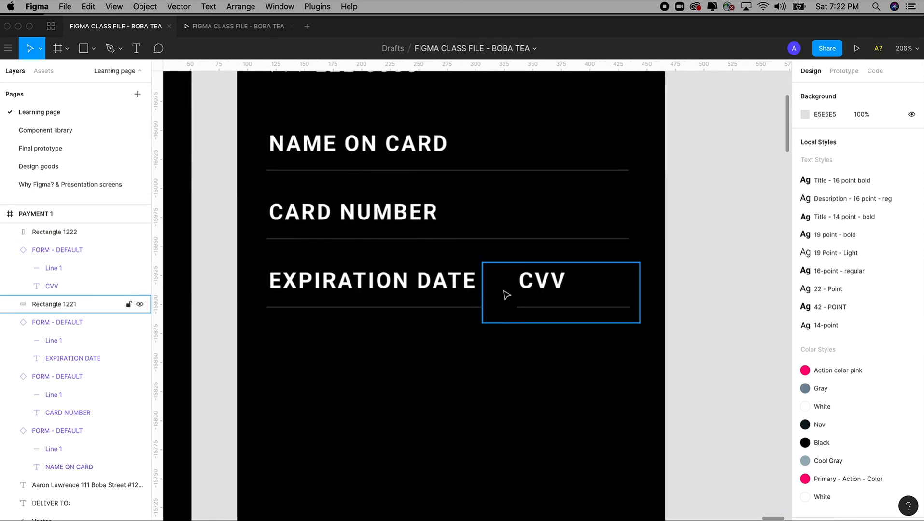
pyautogui.moveTo(505, 295); pyautogui.dragTo(513, 363)
pyautogui.press('Escape')
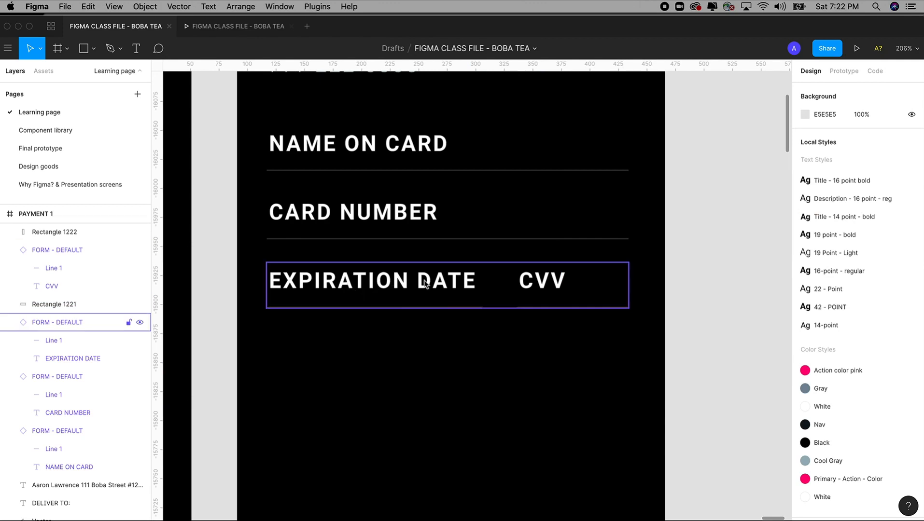
pyautogui.hscroll(-2, 383, 292)
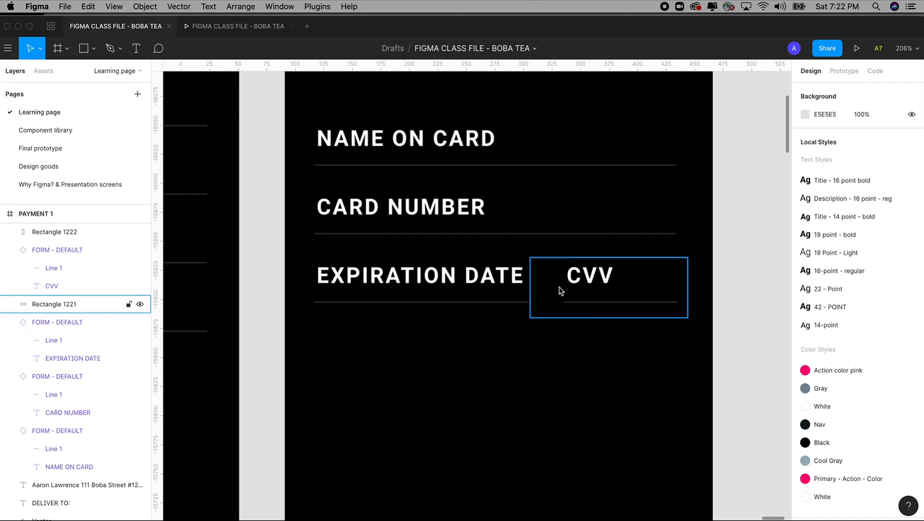
pyautogui.hotkey('shift', '0')
pyautogui.scroll(-1, 603, 251)
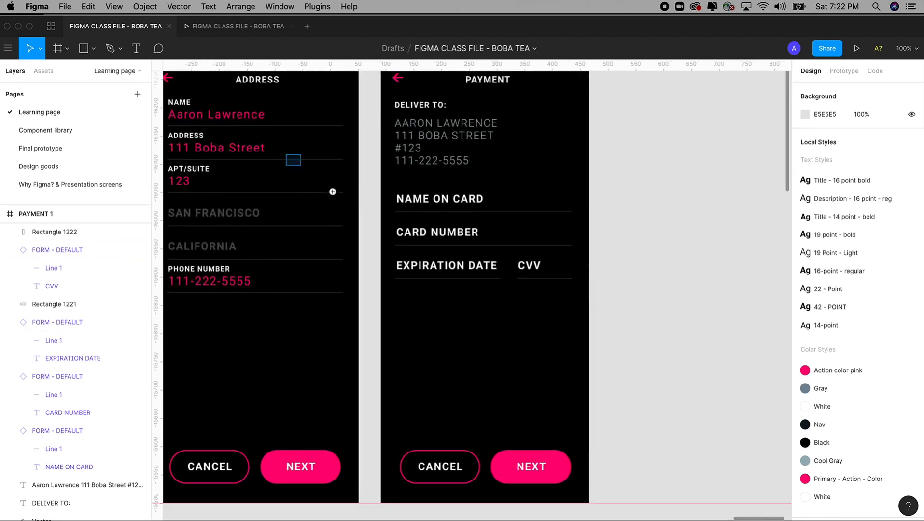
pyautogui.scroll(3, 682, 491)
pyautogui.moveTo(674, 369); pyautogui.dragTo(668, 415)
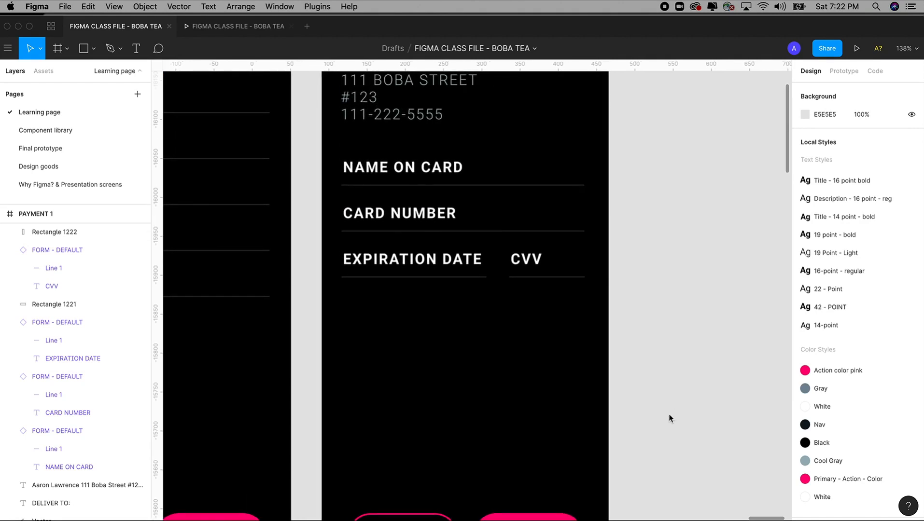
# Step: Zoom in on the drink customizer screens and select the TOTAL: $4.99 price label
pyautogui.press('-')
pyautogui.press('-')
pyautogui.press('-')
pyautogui.moveTo(216, 396); pyautogui.dragTo(532, 389)
pyautogui.press('z')
pyautogui.moveTo(329, 243); pyautogui.dragTo(460, 372)
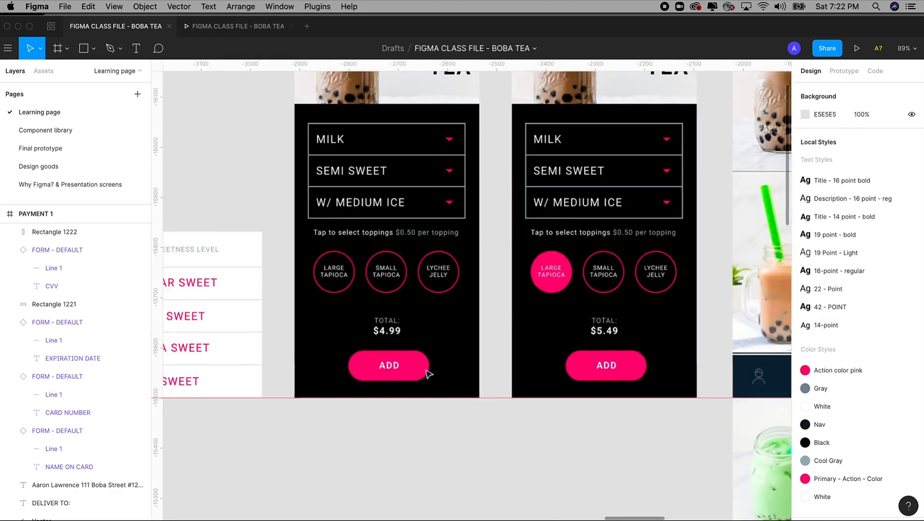
pyautogui.click(390, 332)
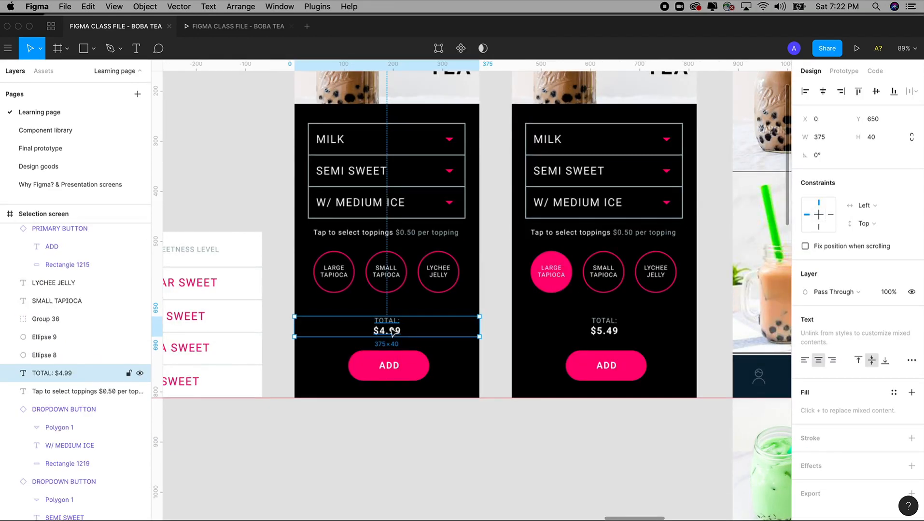
# Step: Paste the TOTAL: $4.99 label into the PAYMENT 1 screen
pyautogui.hscroll(10, 494, 355)
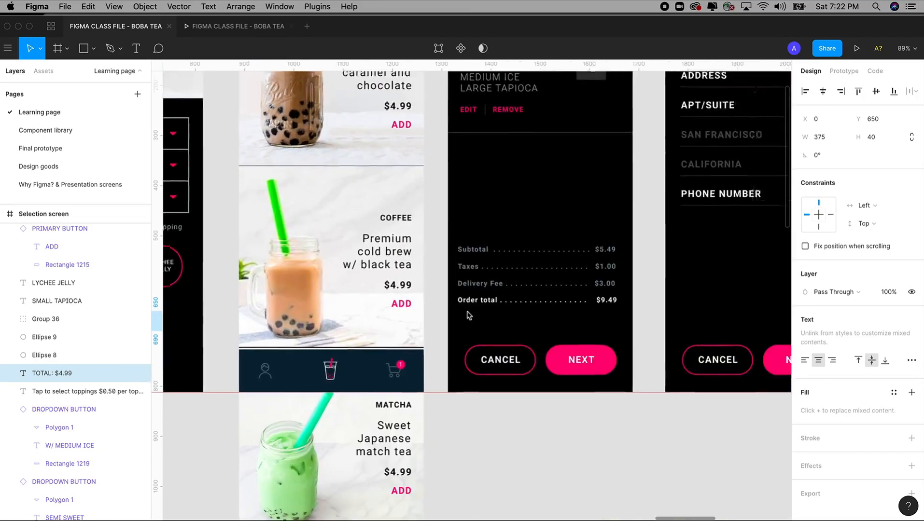
pyautogui.scroll(3, 530, 307)
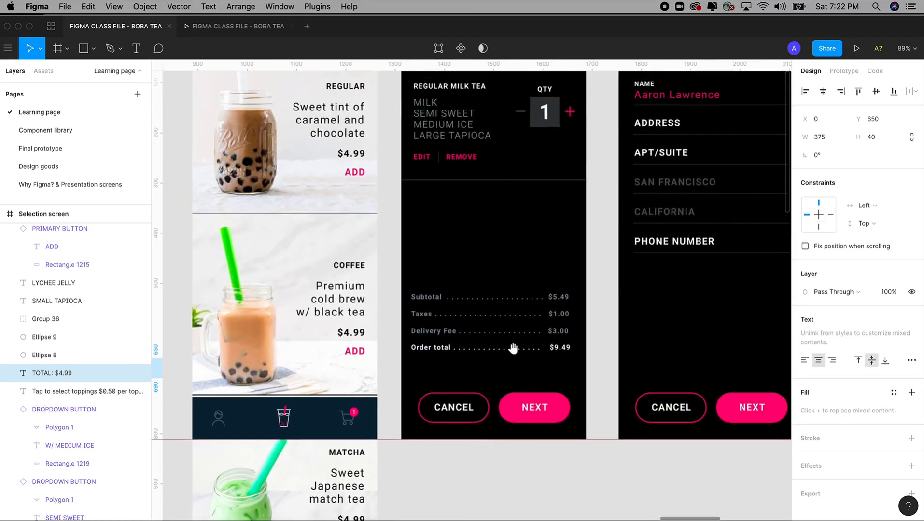
pyautogui.hscroll(2, 521, 338)
pyautogui.hscroll(15, 555, 323)
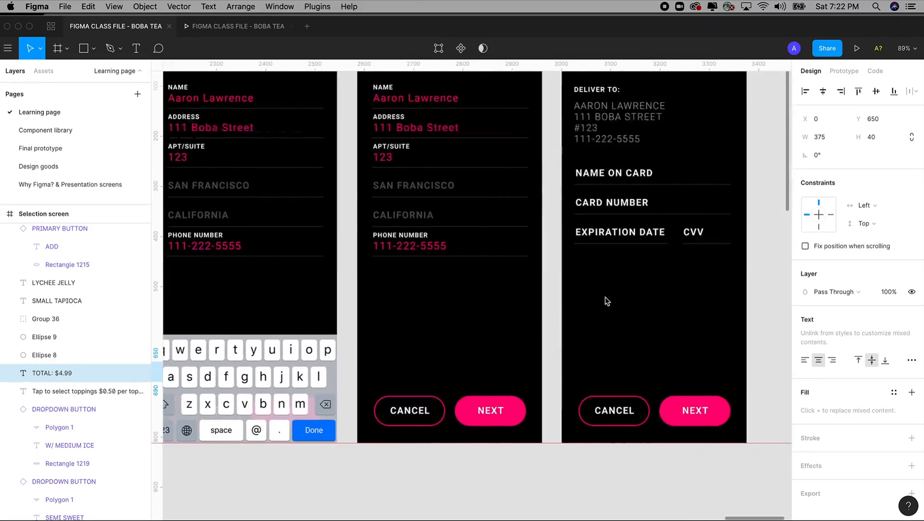
pyautogui.scroll(2, 473, 351)
pyautogui.click(455, 84)
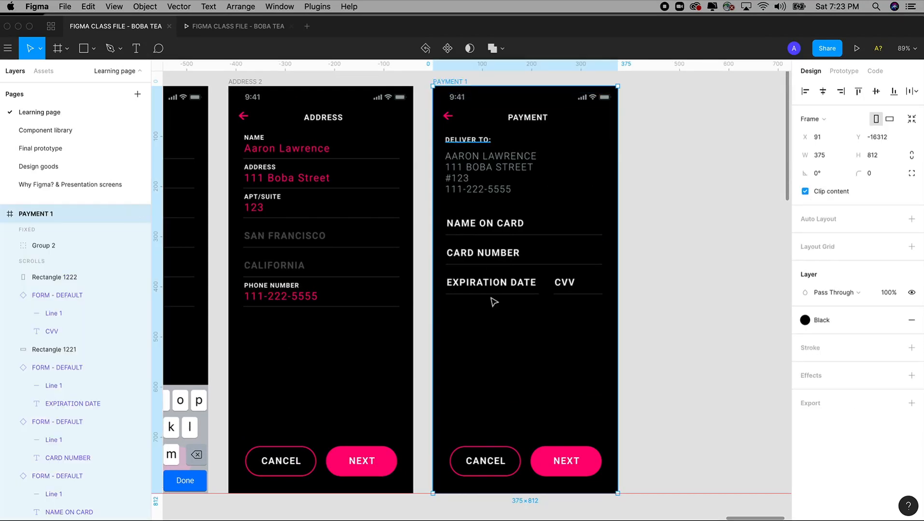
pyautogui.press('super+c')
pyautogui.press('super+v')
# Step: Move the total label above the buttons and change its amount to $9.49
pyautogui.moveTo(533, 428); pyautogui.dragTo(529, 365)
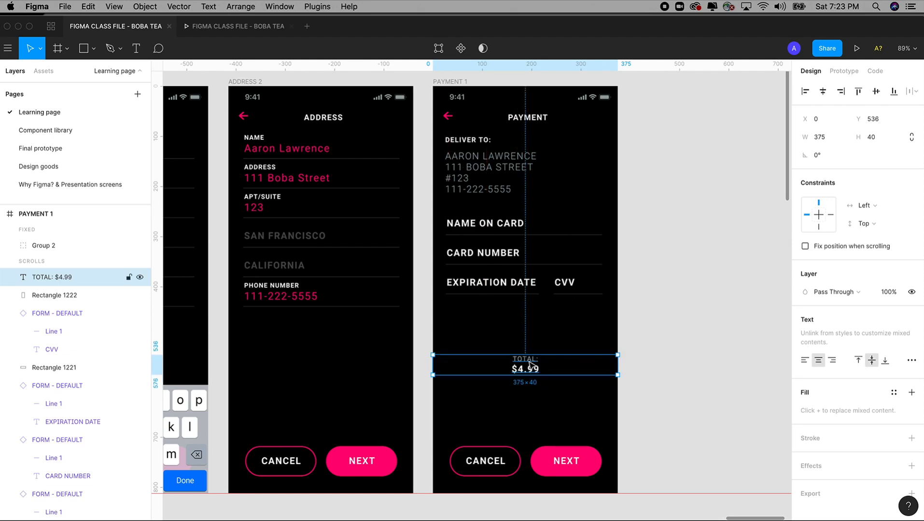
pyautogui.doubleClick(532, 370)
pyautogui.click(532, 369)
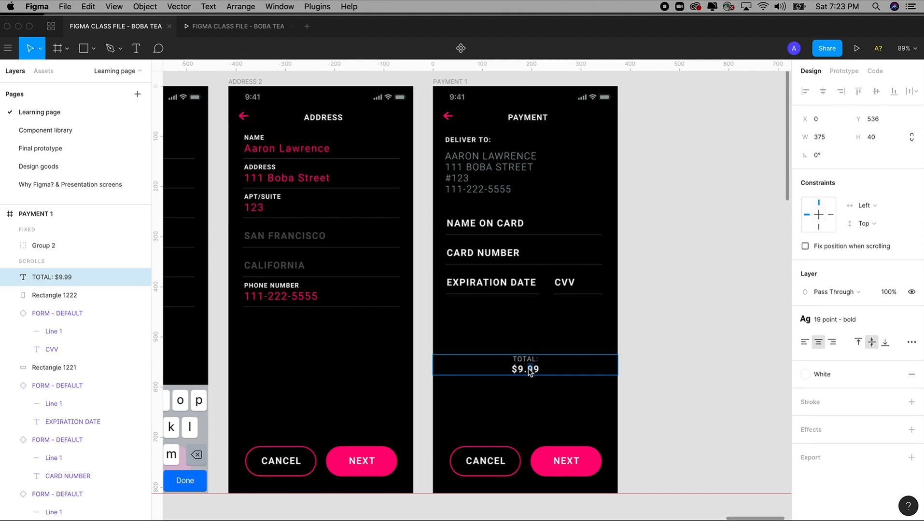
pyautogui.write('4')
pyautogui.click(662, 408)
pyautogui.moveTo(644, 404); pyautogui.dragTo(655, 403)
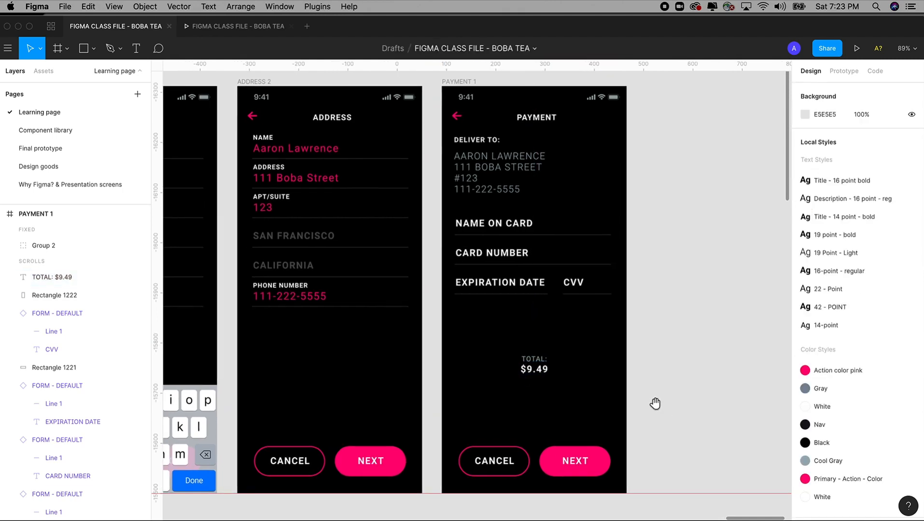
# Step: Relabel PAYMENT 1's NEXT button as PAY
pyautogui.scroll(1, 654, 405)
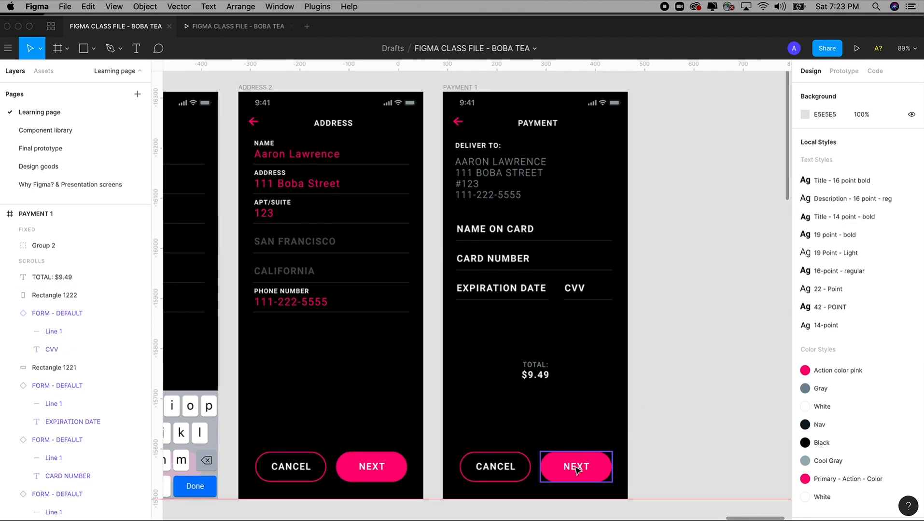
pyautogui.click(577, 468)
pyautogui.doubleClick(576, 467)
pyautogui.write('PAY')
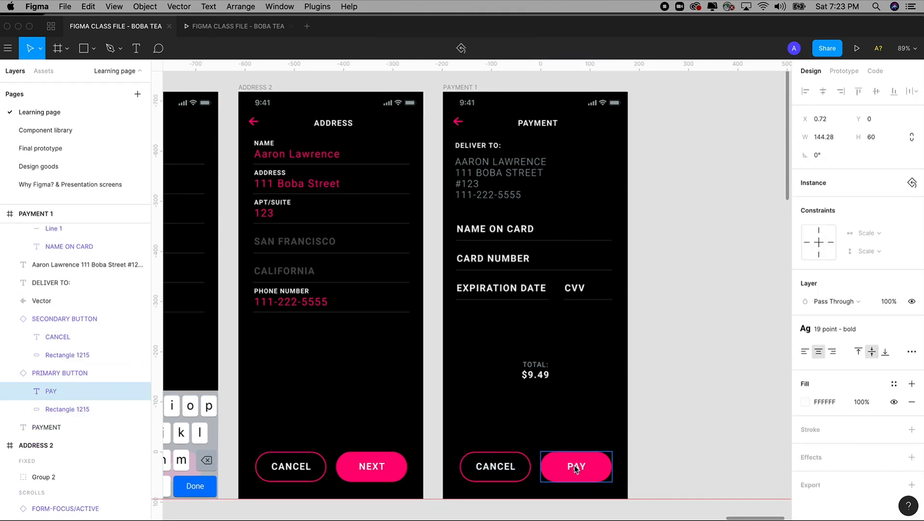
pyautogui.click(681, 405)
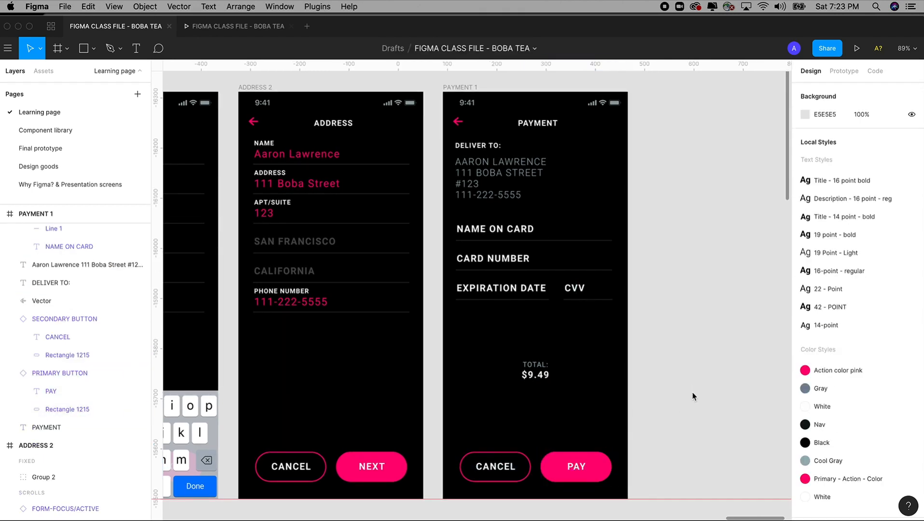
pyautogui.hscroll(-3, 695, 395)
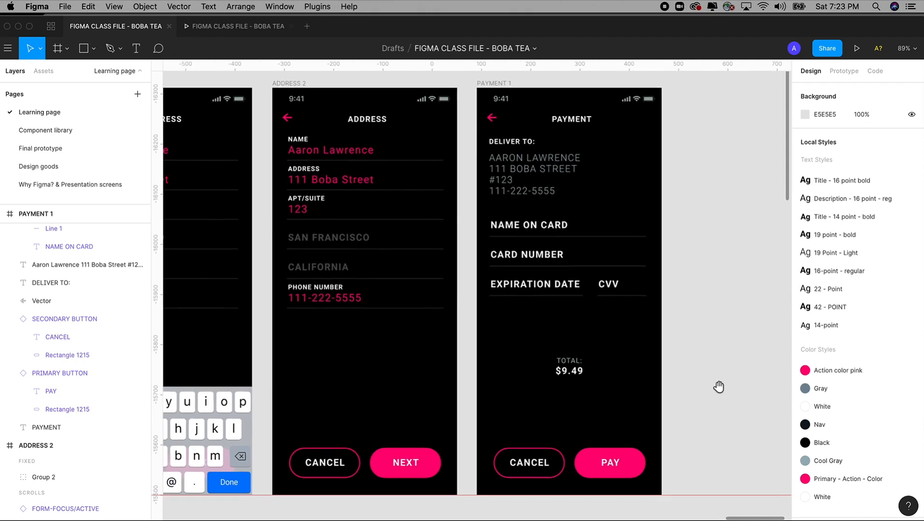
pyautogui.click(240, 27)
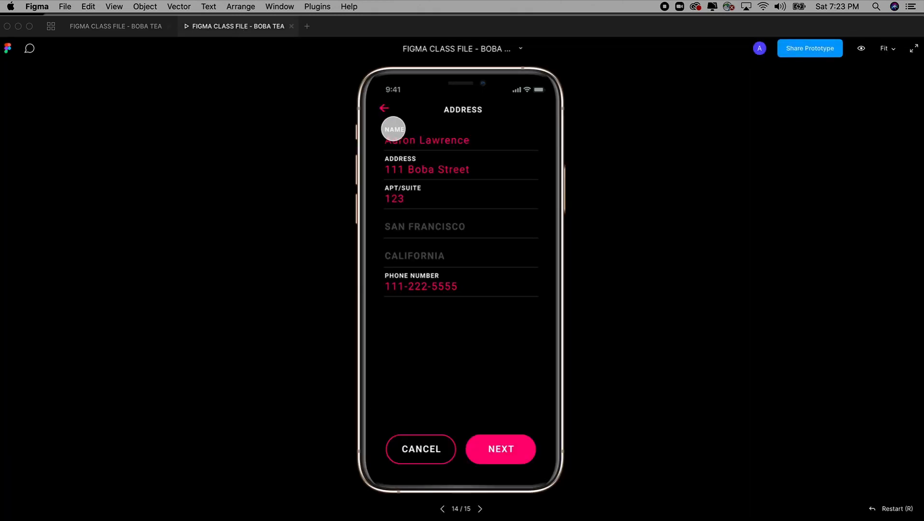
pyautogui.click(385, 108)
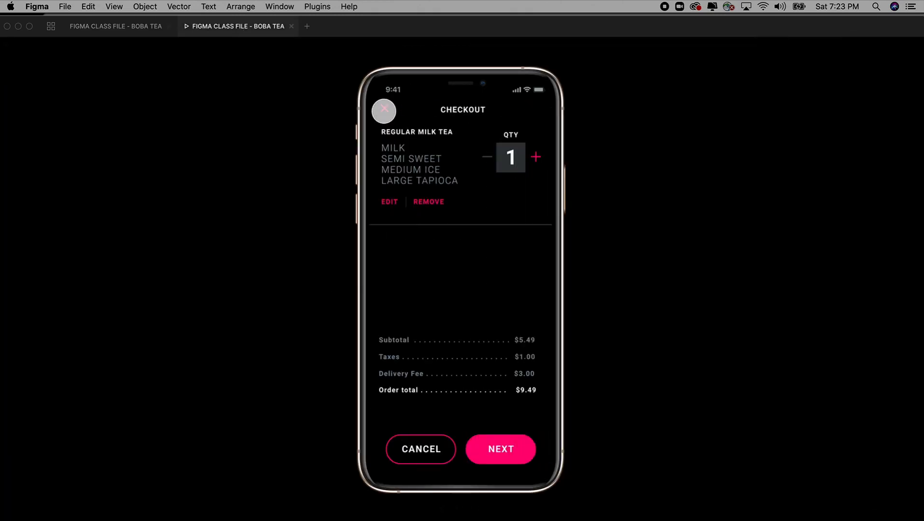
pyautogui.click(497, 451)
pyautogui.click(414, 170)
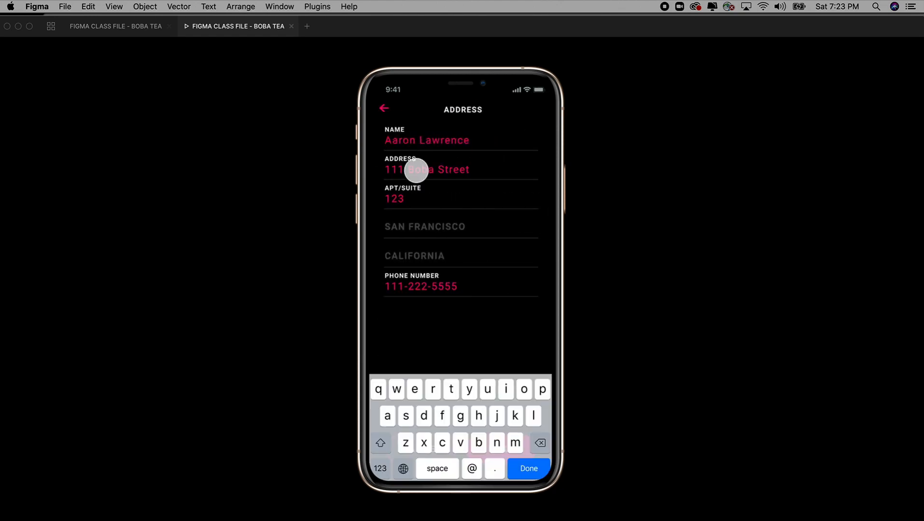
pyautogui.click(531, 464)
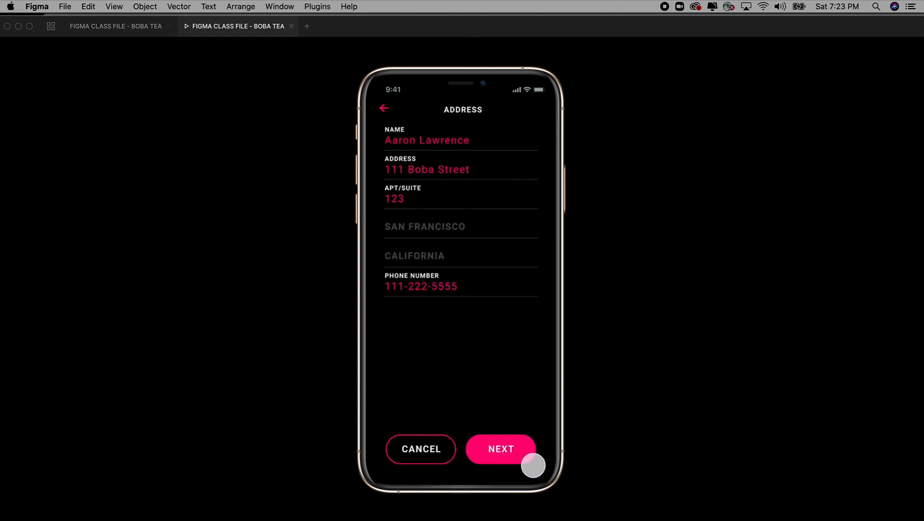
pyautogui.click(502, 451)
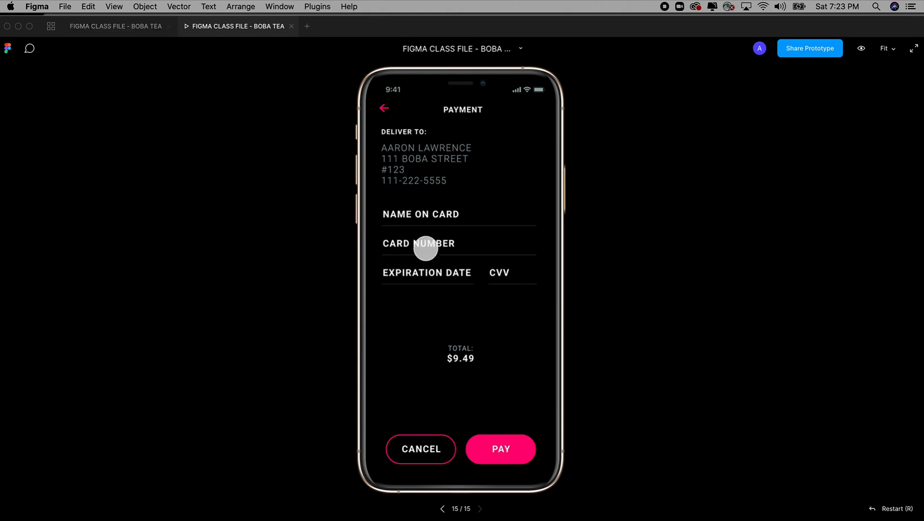
pyautogui.click(154, 30)
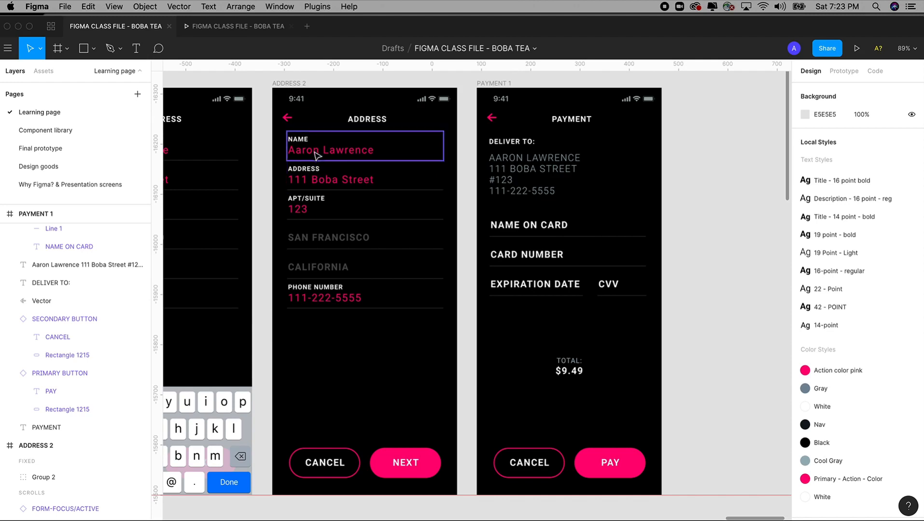
# Step: Option-drag PAYMENT 1 to the right to create the duplicate PAYMENT 2 frame
pyautogui.moveTo(449, 192); pyautogui.dragTo(350, 191)
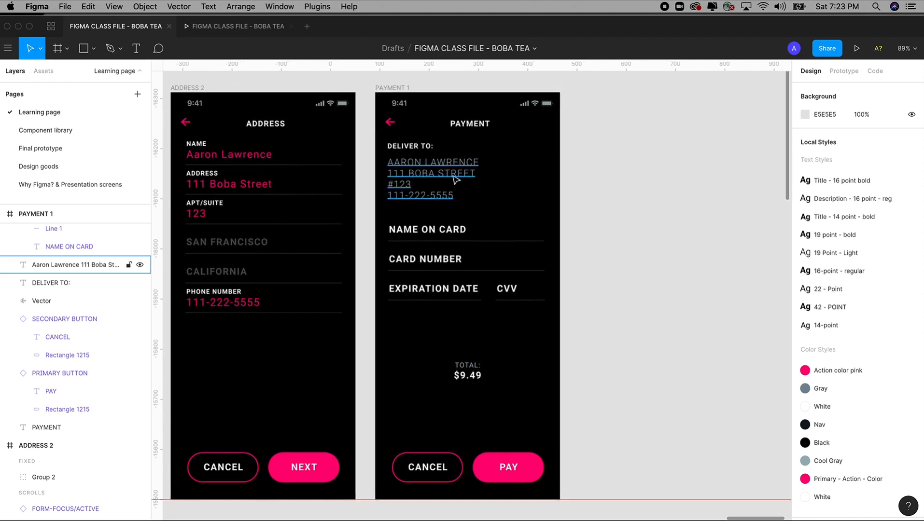
pyautogui.moveTo(359, 79); pyautogui.dragTo(619, 383)
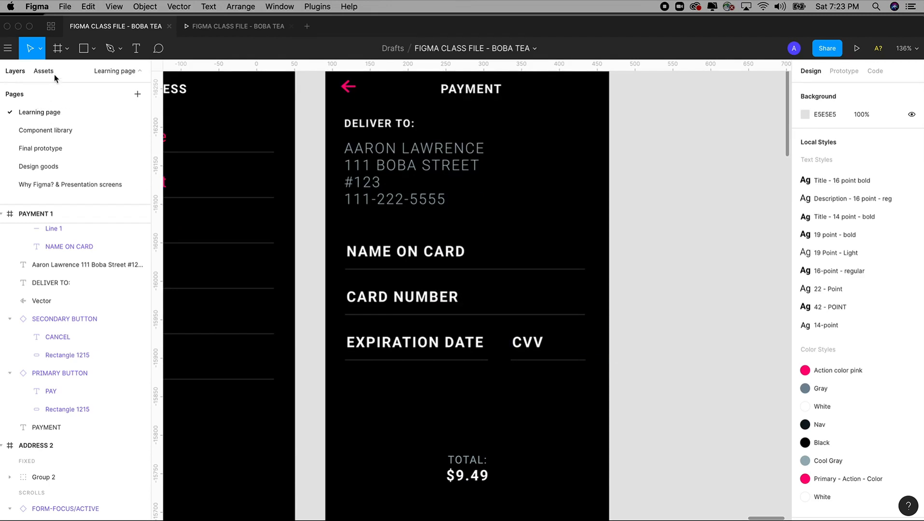
pyautogui.press('super+minus')
pyautogui.press('super+minus')
pyautogui.moveTo(365, 162); pyautogui.dragTo(577, 440)
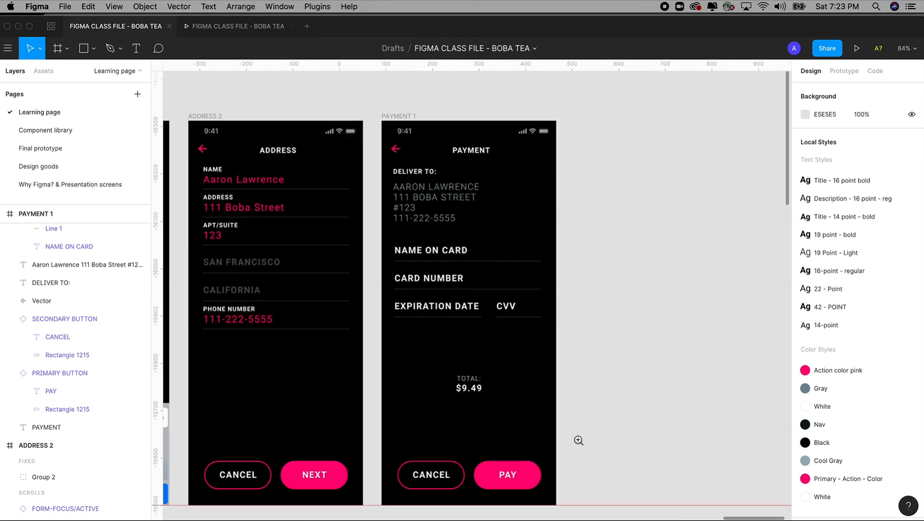
pyautogui.moveTo(403, 118); pyautogui.dragTo(596, 117)
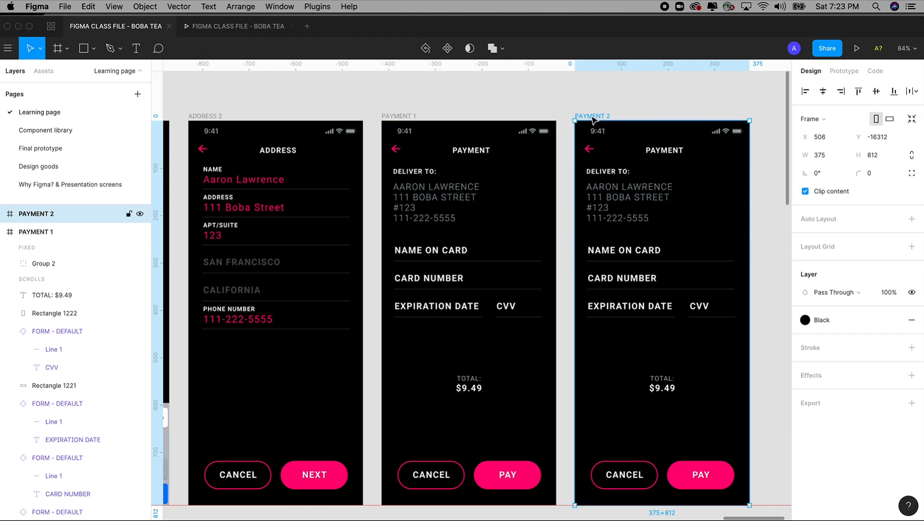
pyautogui.moveTo(550, 91); pyautogui.dragTo(452, 90)
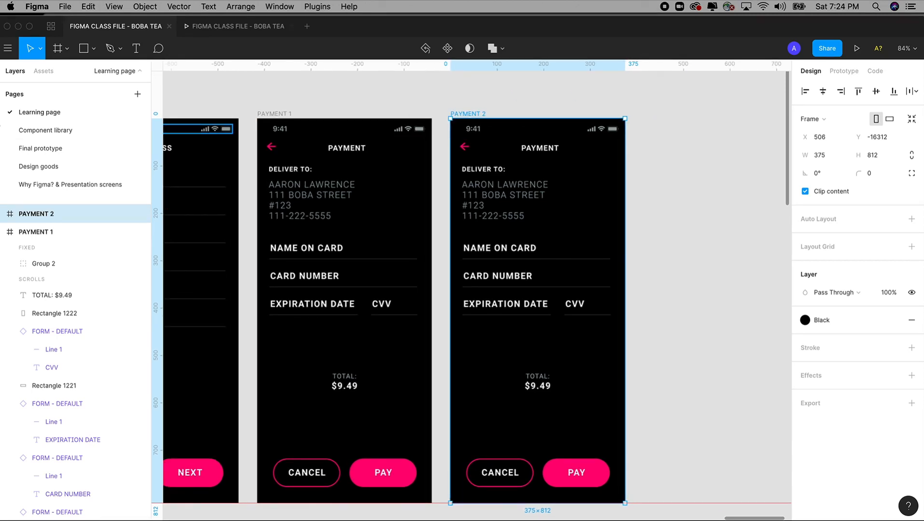
# Step: Drag a FORM-FOCUS/ACTIVE instance from Assets into PAYMENT 2 and place it over CARD NUMBER
pyautogui.click(44, 73)
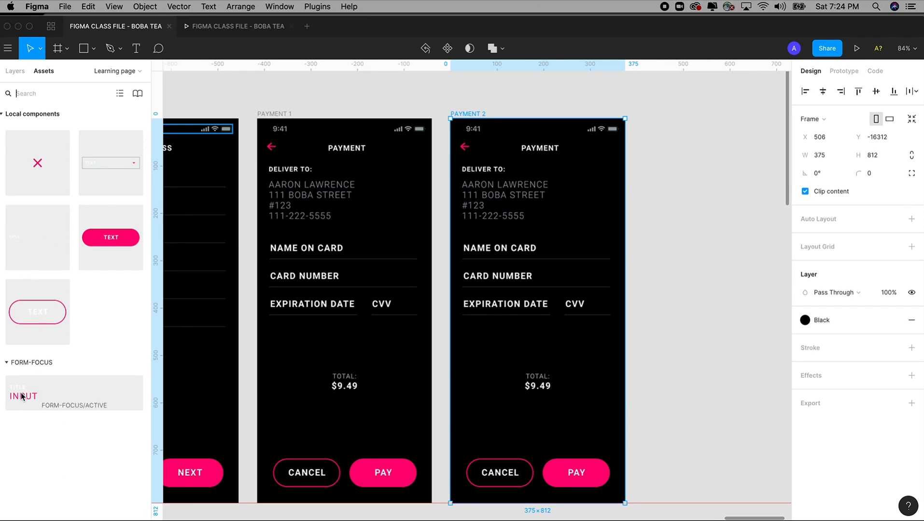
pyautogui.moveTo(19, 398); pyautogui.dragTo(469, 342)
pyautogui.press('z')
pyautogui.moveTo(408, 192); pyautogui.dragTo(648, 401)
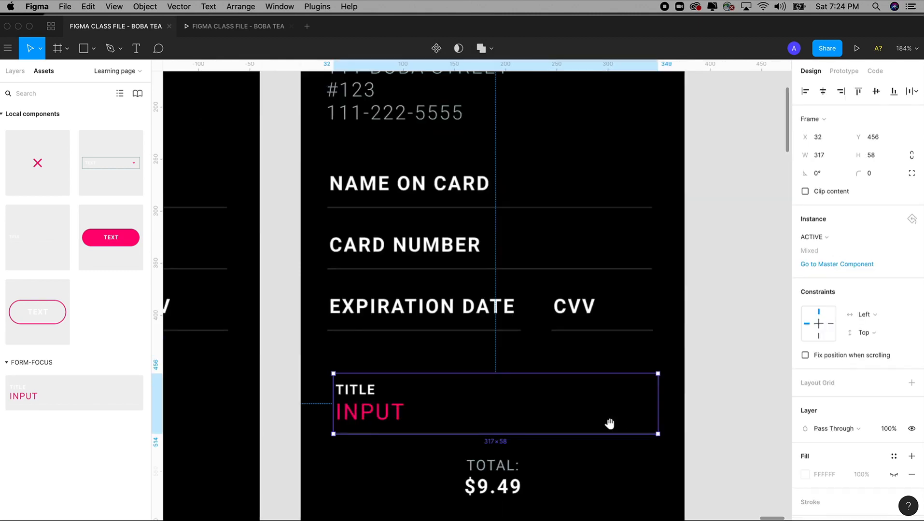
pyautogui.moveTo(354, 414); pyautogui.dragTo(583, 314)
# Step: Select and cut the four TITLE/INPUT field instances
pyautogui.keyDown('shift'); pyautogui.click(396, 316); pyautogui.keyUp('shift')
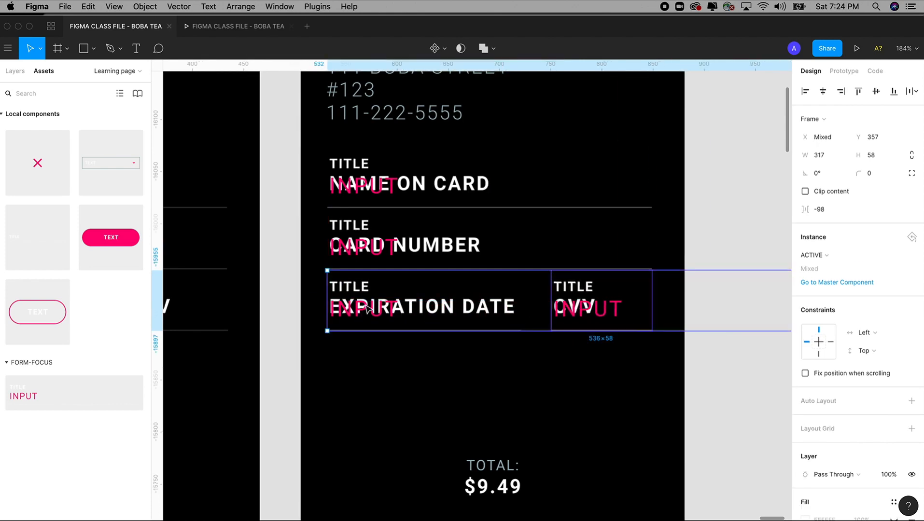
pyautogui.keyDown('shift'); pyautogui.click(360, 257); pyautogui.keyUp('shift')
pyautogui.keyDown('shift'); pyautogui.click(360, 195); pyautogui.keyUp('shift')
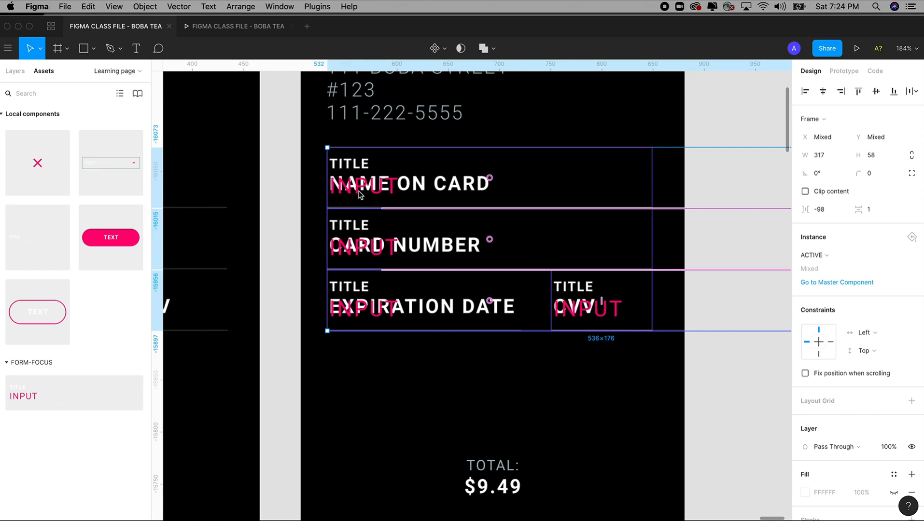
pyautogui.press('Delete')
# Step: Delete the original NAME ON CARD, CARD NUMBER, EXPIRATION DATE and CVV fields
pyautogui.click(359, 195)
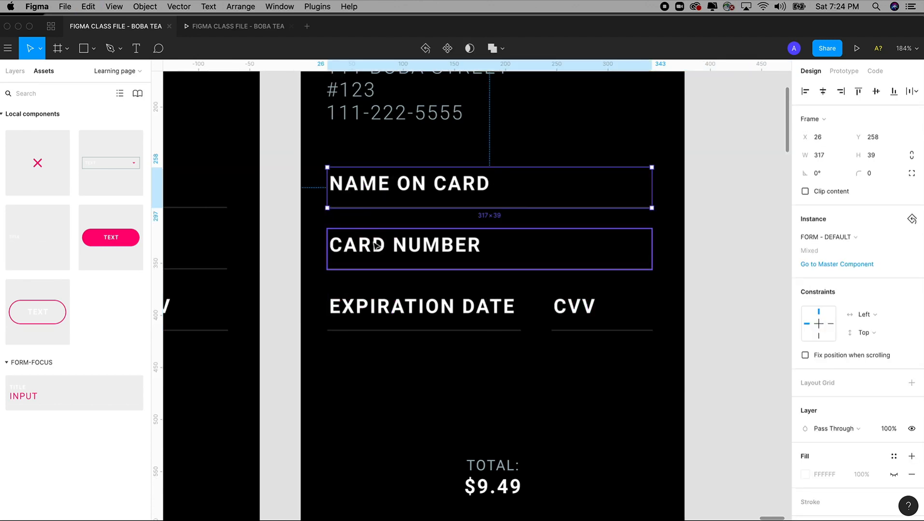
pyautogui.keyDown('shift'); pyautogui.click(376, 248); pyautogui.keyUp('shift')
pyautogui.keyDown('shift'); pyautogui.click(483, 314); pyautogui.keyUp('shift')
pyautogui.keyDown('shift'); pyautogui.click(566, 318); pyautogui.keyUp('shift')
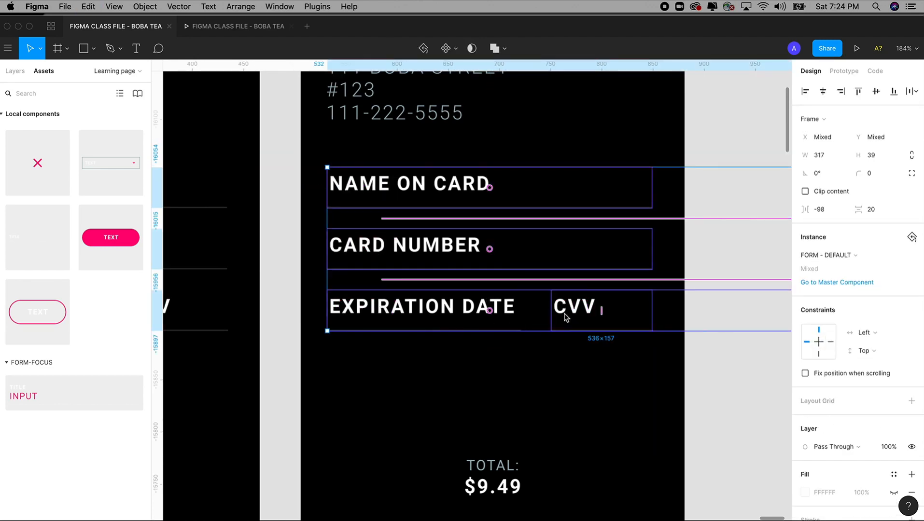
pyautogui.press('Delete')
# Step: Paste the four TITLE/INPUT fields into PAYMENT 2 and select the bottom row
pyautogui.hotkey('shift', '0')
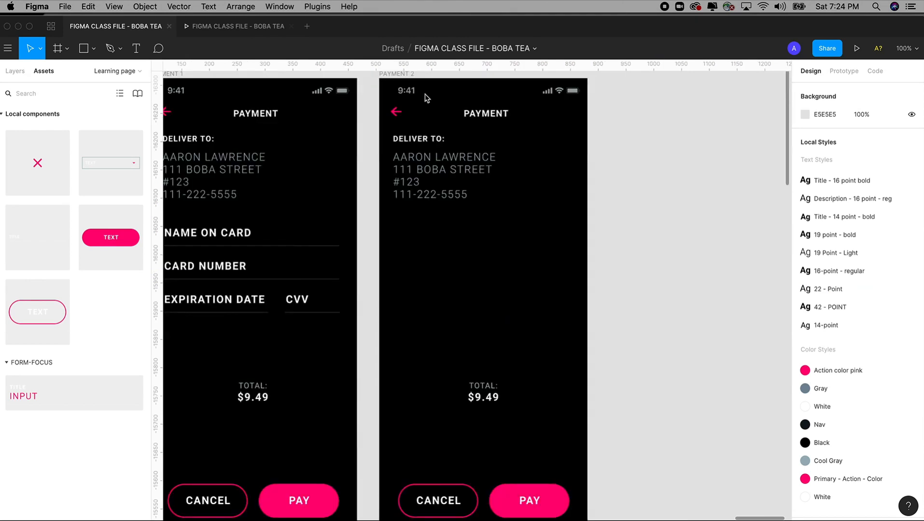
pyautogui.scroll(1, 409, 122)
pyautogui.click(404, 97)
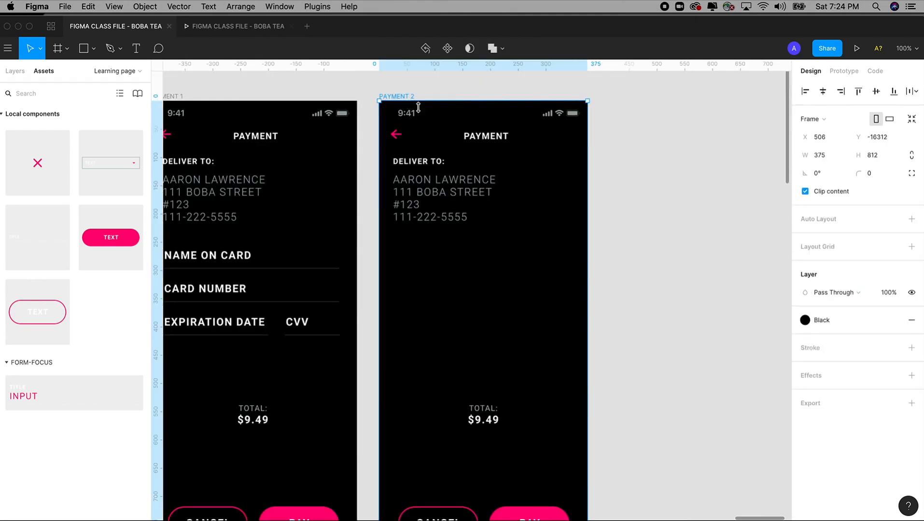
pyautogui.press('super+v')
pyautogui.press('Escape')
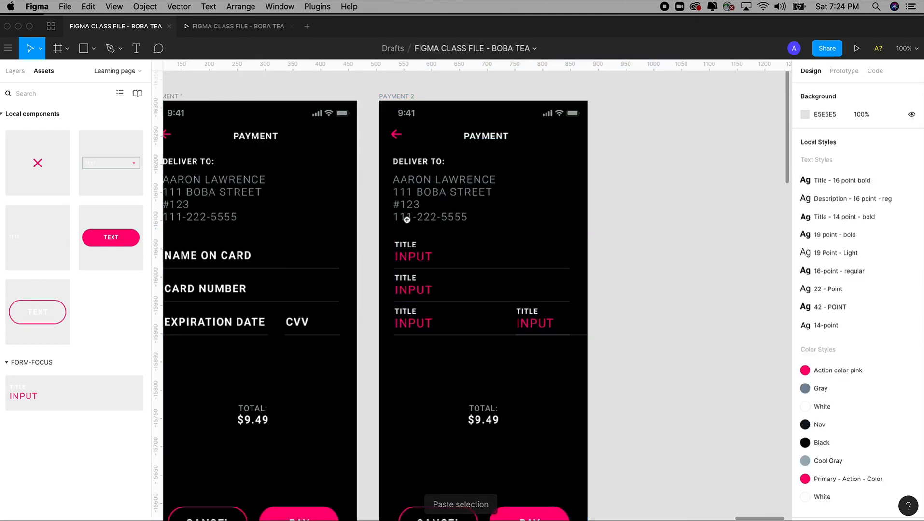
pyautogui.moveTo(367, 172); pyautogui.dragTo(677, 437)
pyautogui.click(446, 335)
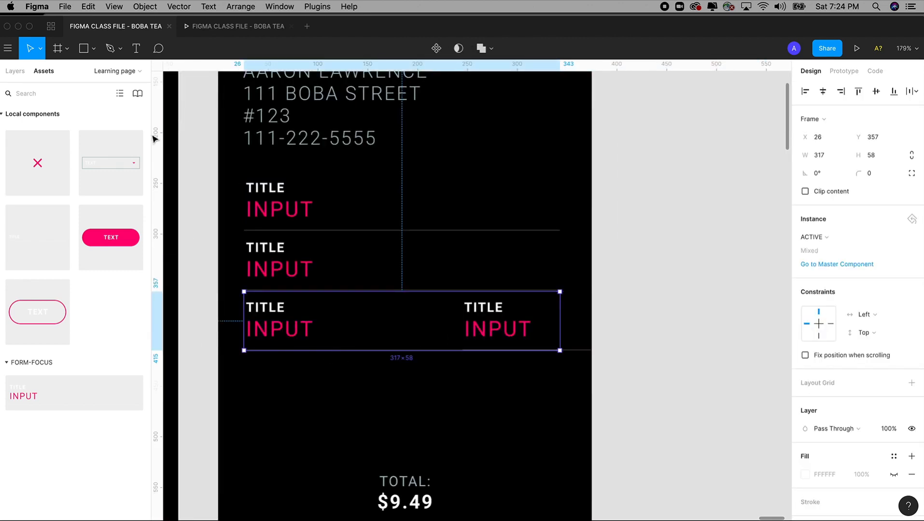
pyautogui.click(15, 71)
# Step: Move the FORM-FOCUS/ACTIVE layer below Rectangle 1221 in the Layers panel
pyautogui.moveTo(375, 33); pyautogui.dragTo(475, 32)
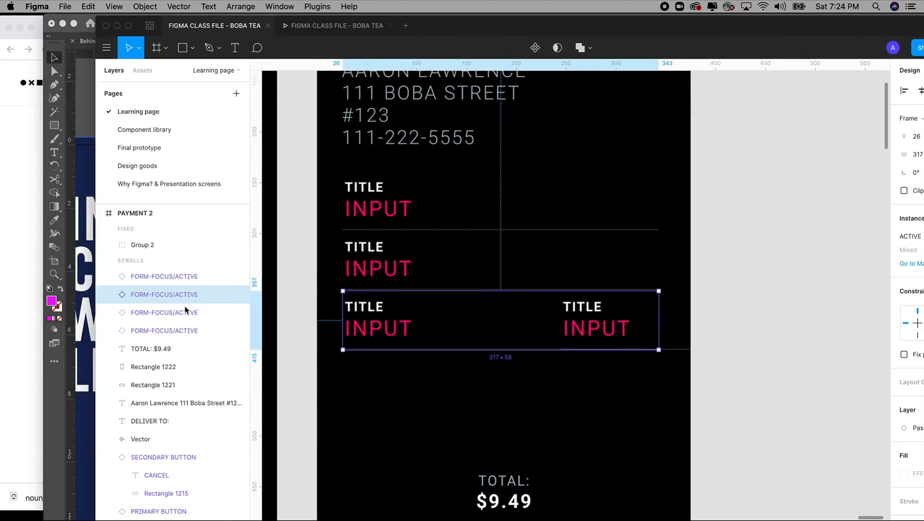
pyautogui.moveTo(157, 299); pyautogui.dragTo(158, 392)
pyautogui.click(712, 455)
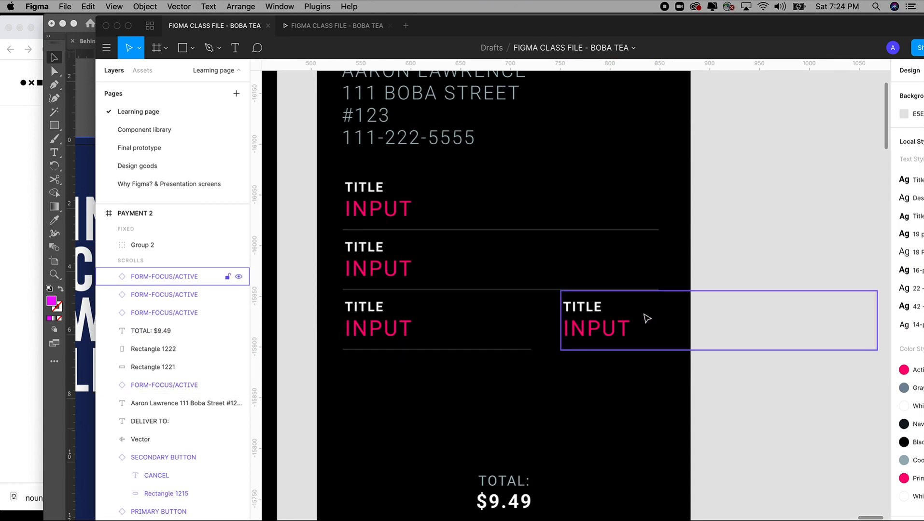
# Step: Select the bottom-row field and its masking rectangles, ending with only Rectangle 1222 selected
pyautogui.click(674, 327)
pyautogui.click(666, 274)
pyautogui.click(674, 323)
pyautogui.click(730, 384)
pyautogui.click(616, 328)
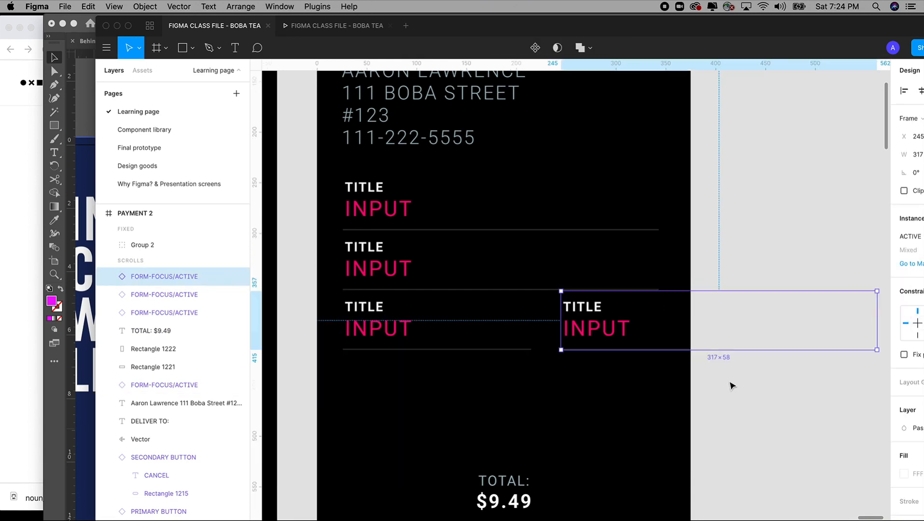
pyautogui.moveTo(728, 380); pyautogui.dragTo(675, 339)
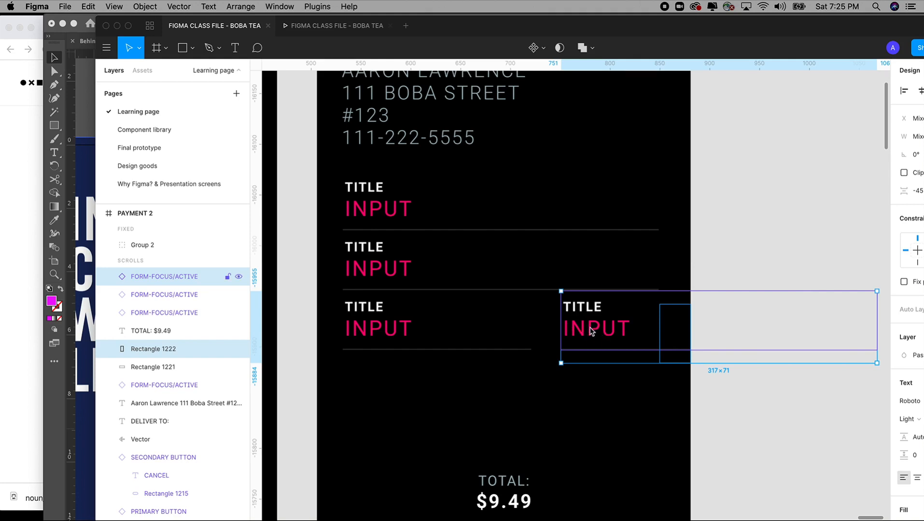
pyautogui.keyDown('shift'); pyautogui.click(589, 328); pyautogui.keyUp('shift')
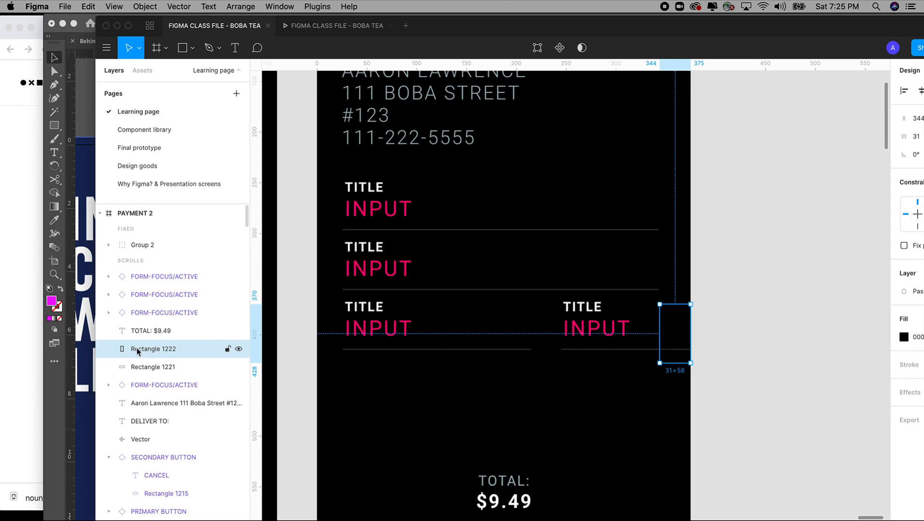
# Step: Move Rectangle 1222 above the FORM-FOCUS/ACTIVE fields in PAYMENT 2's layer order, then deselect
pyautogui.moveTo(138, 350); pyautogui.dragTo(151, 268)
pyautogui.click(743, 369)
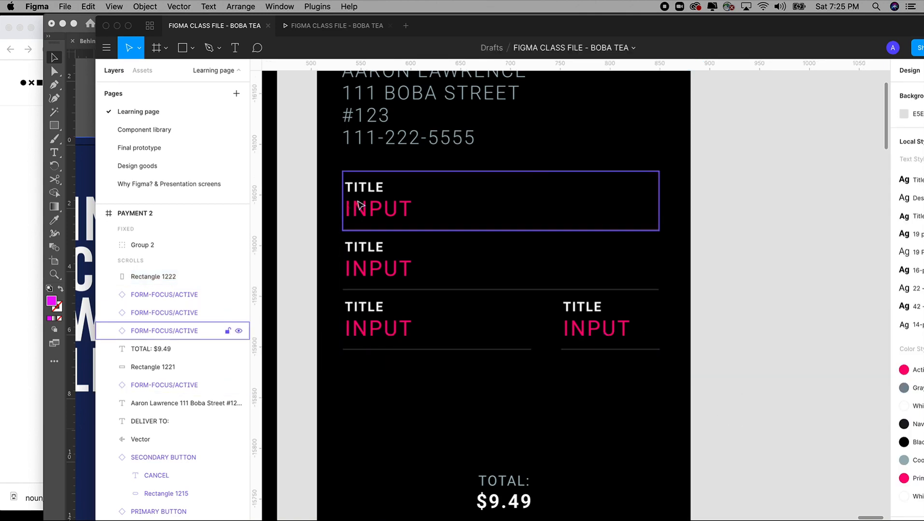
# Step: Label the first field NAME ON CARD and enter the cardholder's name in Original Case
pyautogui.doubleClick(371, 192)
pyautogui.doubleClick(372, 189)
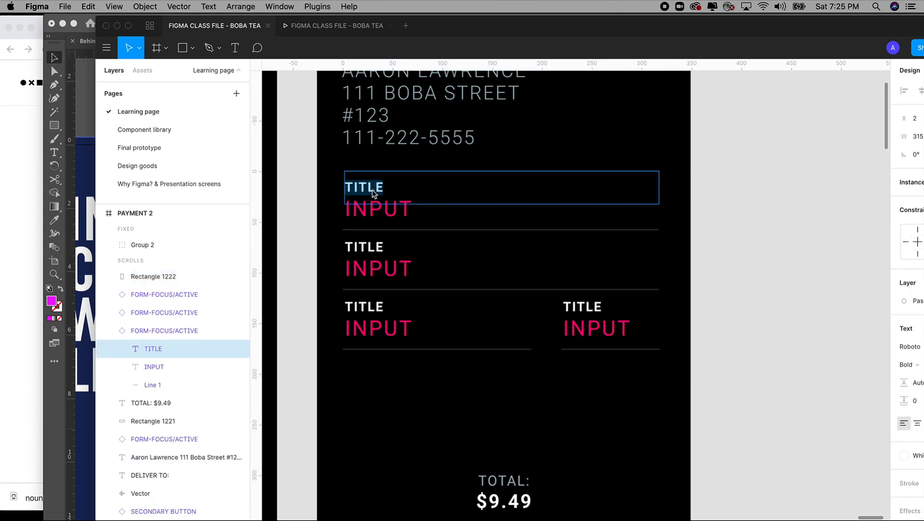
pyautogui.write('NAME ON CARD')
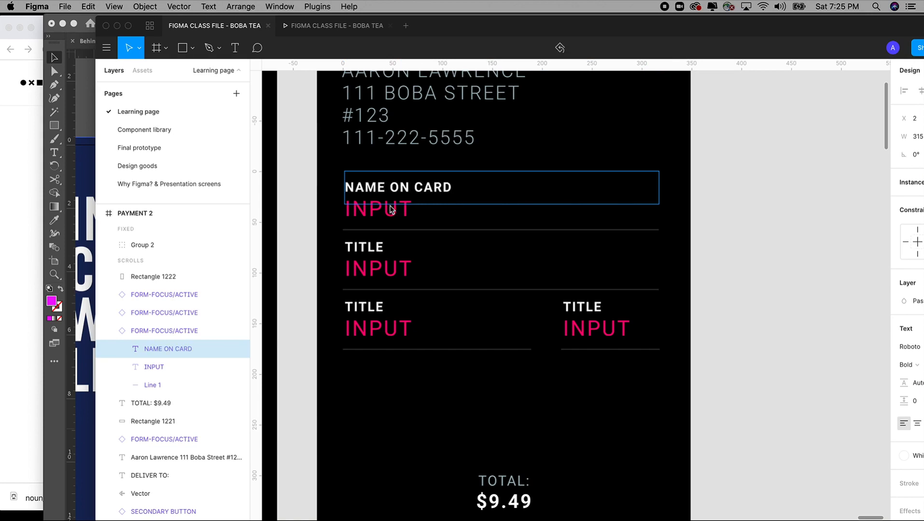
pyautogui.doubleClick(388, 214)
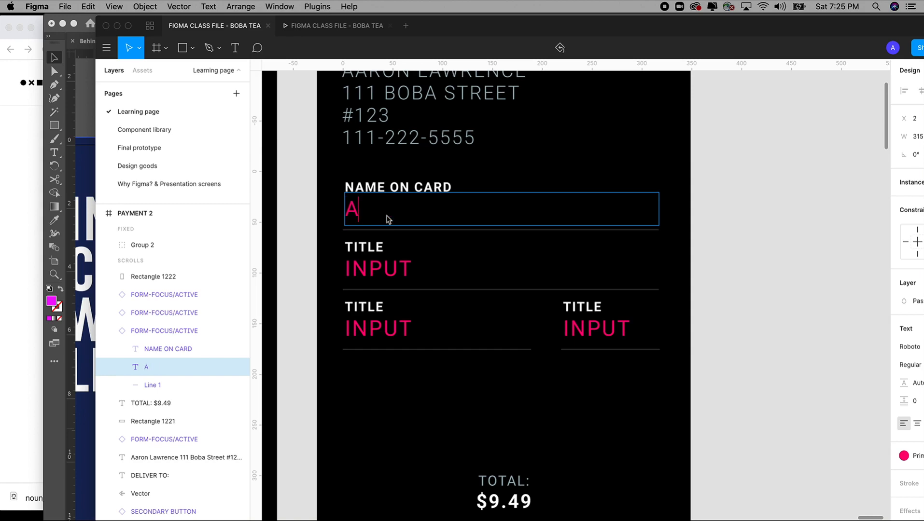
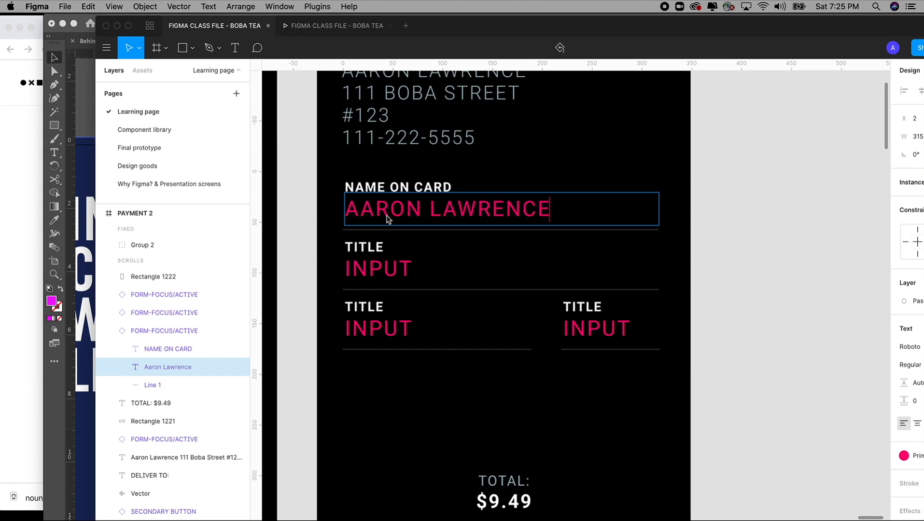
pyautogui.moveTo(553, 209); pyautogui.dragTo(340, 210)
pyautogui.click(209, 7)
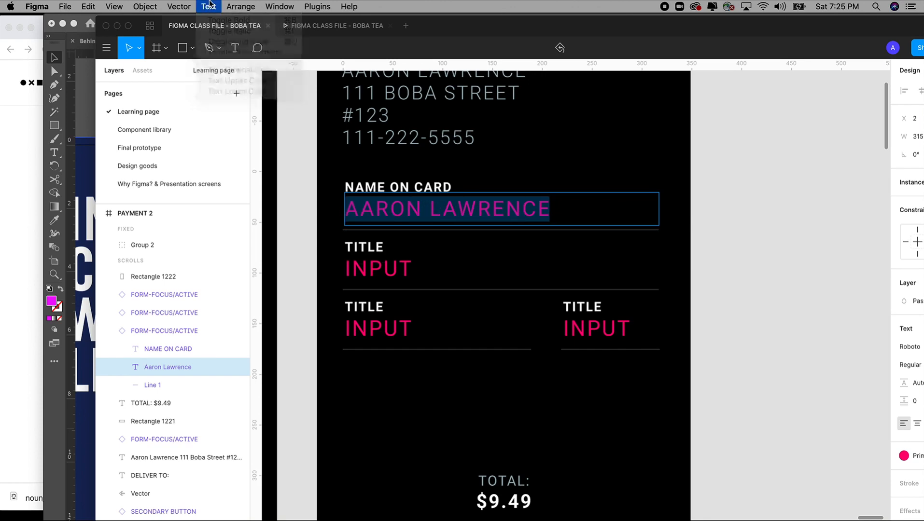
pyautogui.click(240, 70)
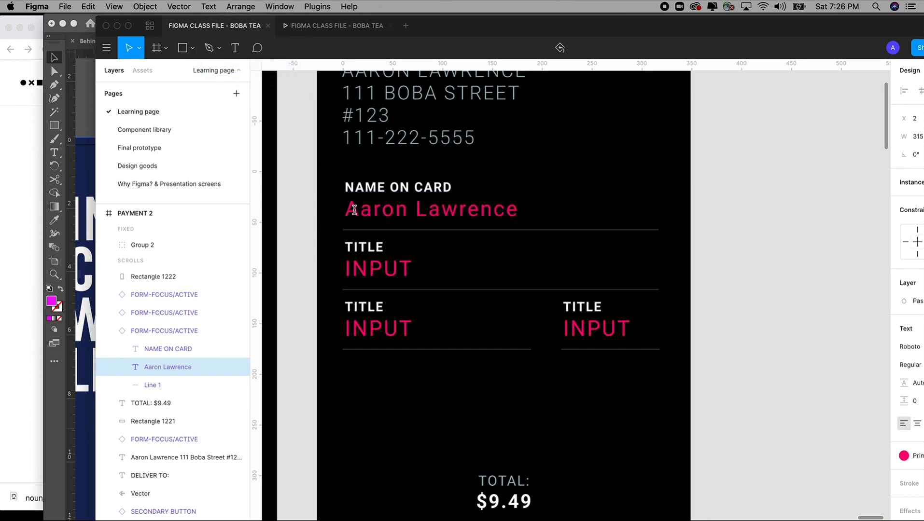
# Step: Label the second field CARD NUMBER and enter a masked card number ending in 1111
pyautogui.click(392, 268)
pyautogui.doubleClick(399, 275)
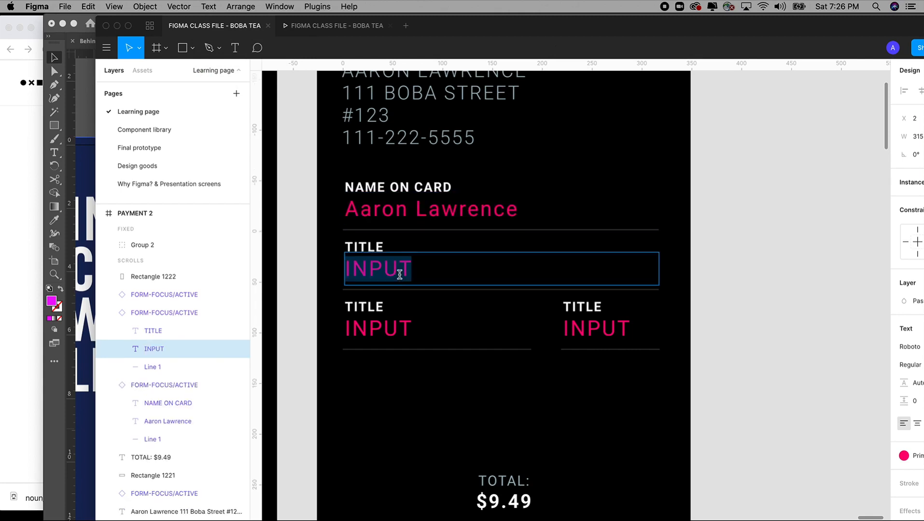
pyautogui.doubleClick(379, 248)
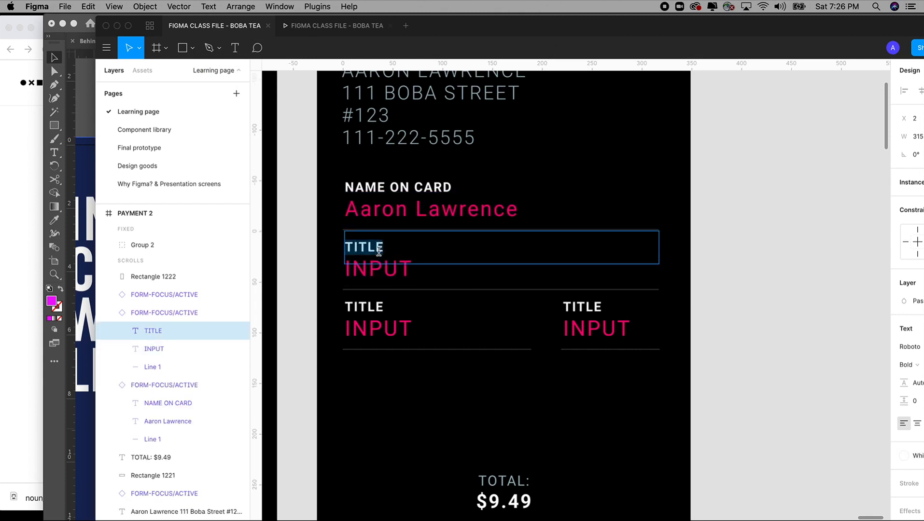
pyautogui.press('Escape')
pyautogui.doubleClick(379, 254)
pyautogui.write('CARD ')
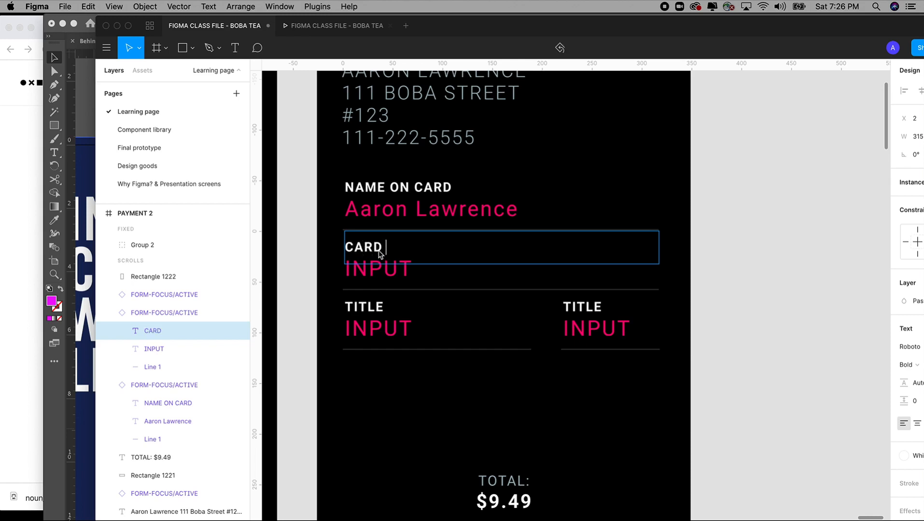
pyautogui.write('NUM<')
pyautogui.write('BER')
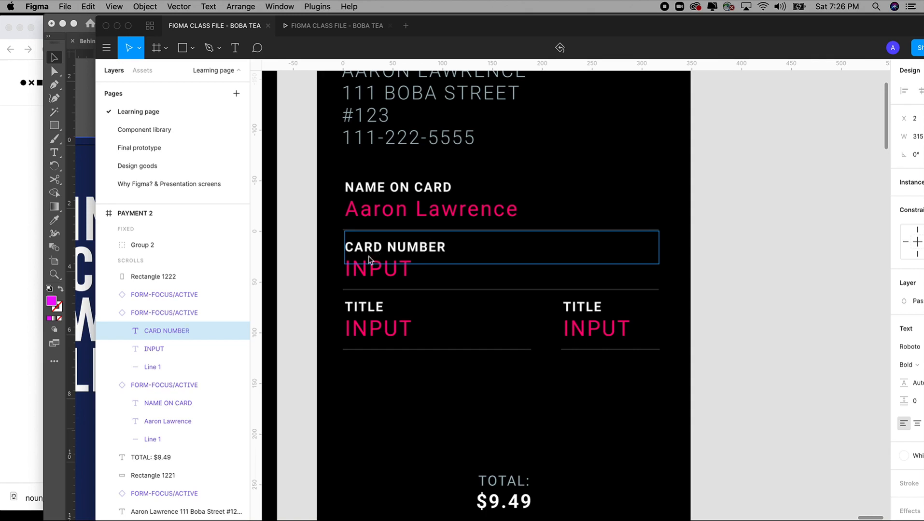
pyautogui.doubleClick(379, 274)
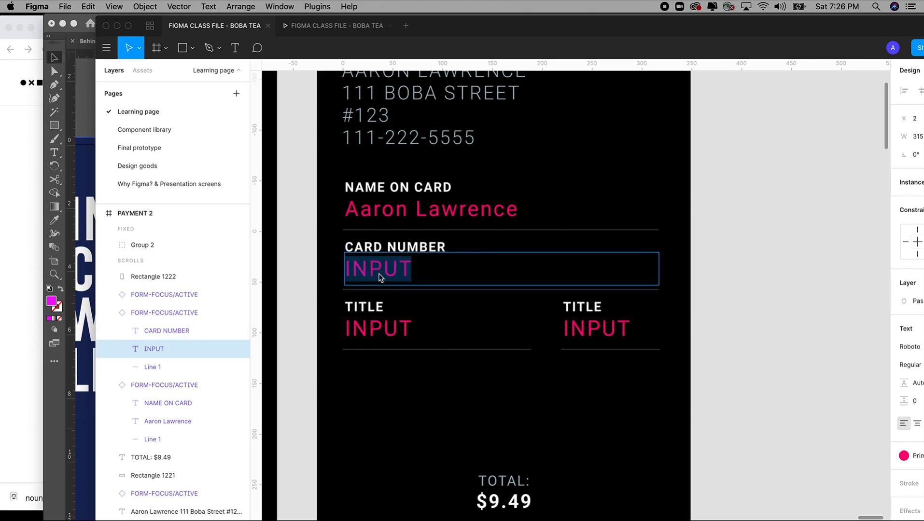
pyautogui.write('•••')
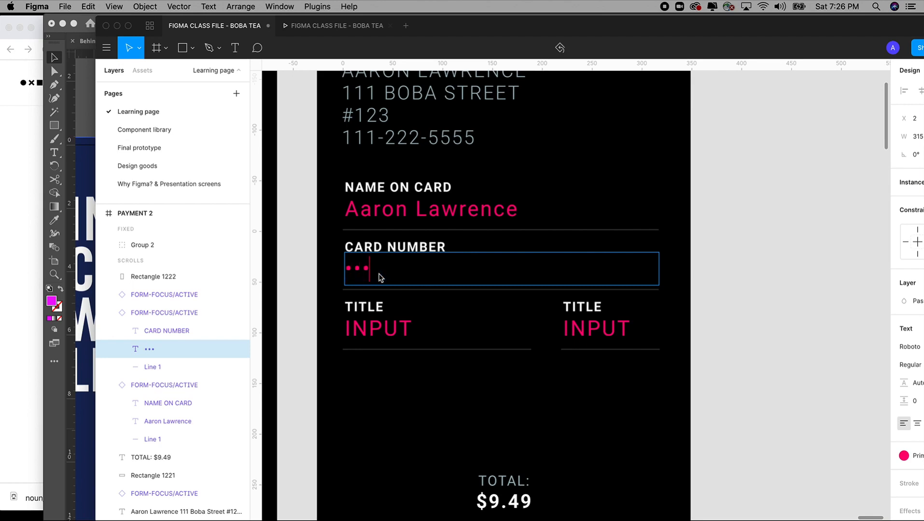
pyautogui.write('• •••• •••• 1111')
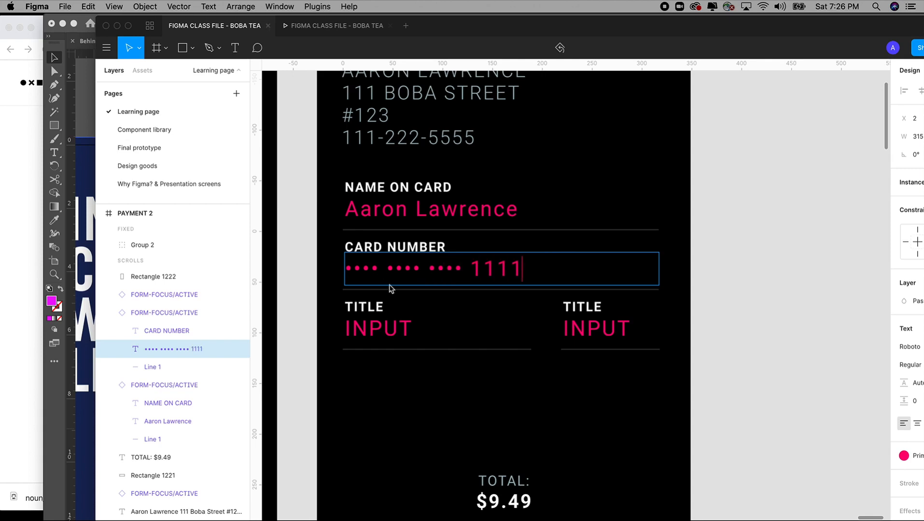
# Step: Label the third-row left field EXPIRATION DATE and give it the value 01/20
pyautogui.click(726, 298)
pyautogui.hscroll(-2, 736, 305)
pyautogui.scroll(-1, 735, 305)
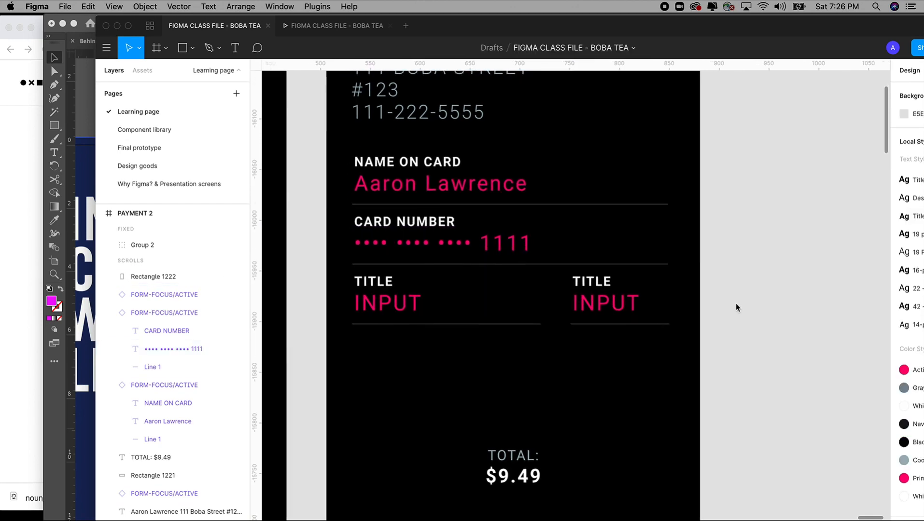
pyautogui.hscroll(-2, 766, 318)
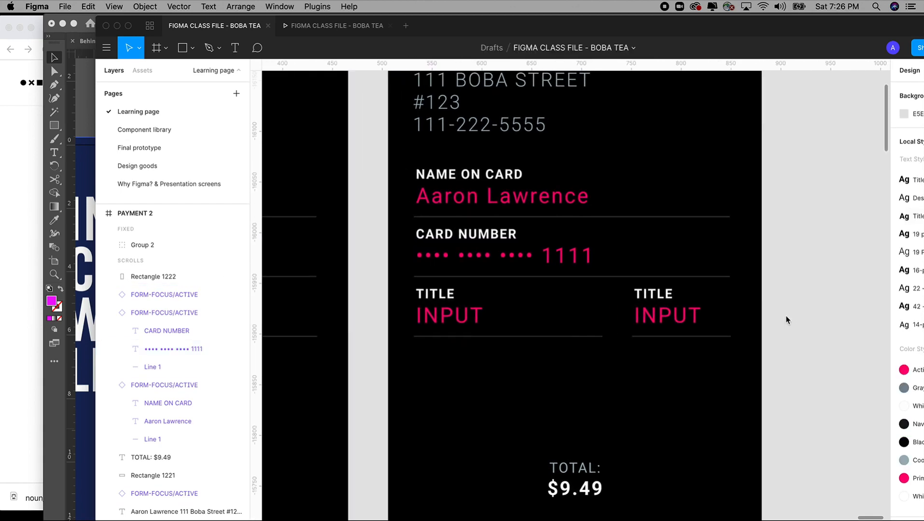
pyautogui.doubleClick(437, 299)
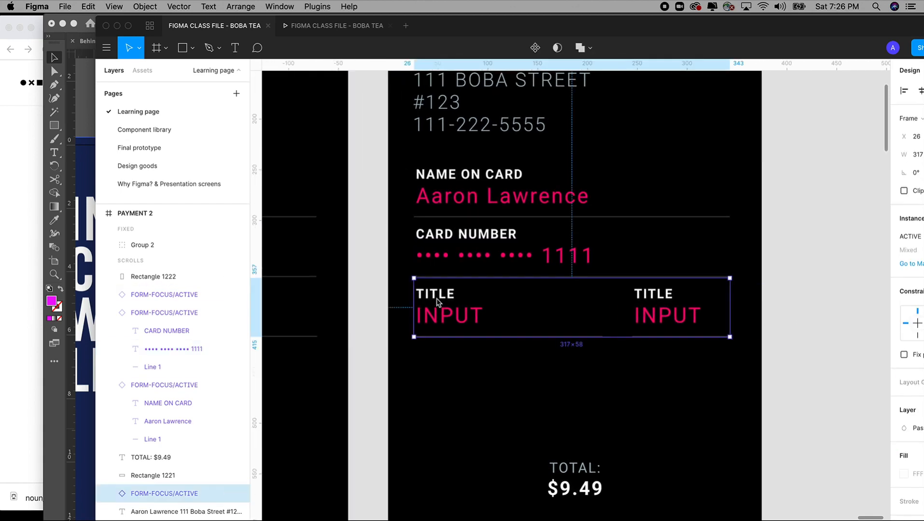
pyautogui.doubleClick(437, 299)
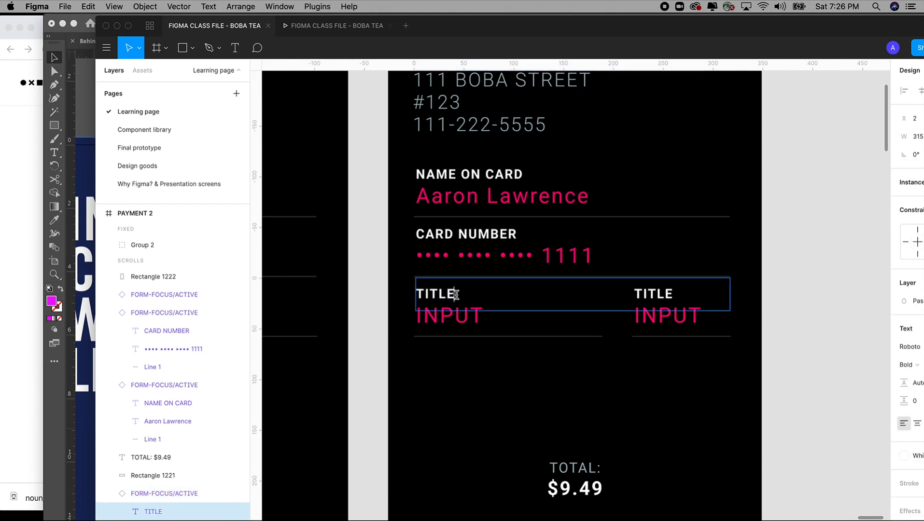
pyautogui.moveTo(455, 296); pyautogui.dragTo(395, 299)
pyautogui.write('EXPIRATION DATE')
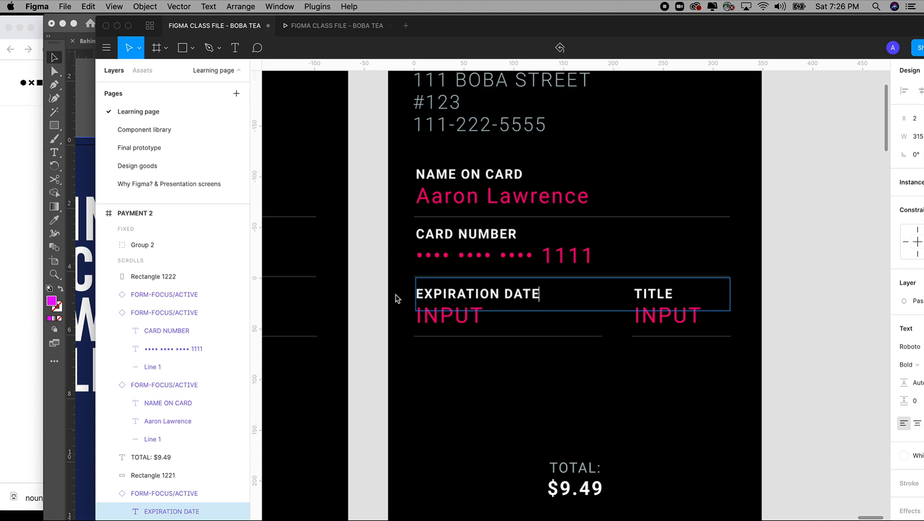
pyautogui.doubleClick(456, 323)
pyautogui.write('1')
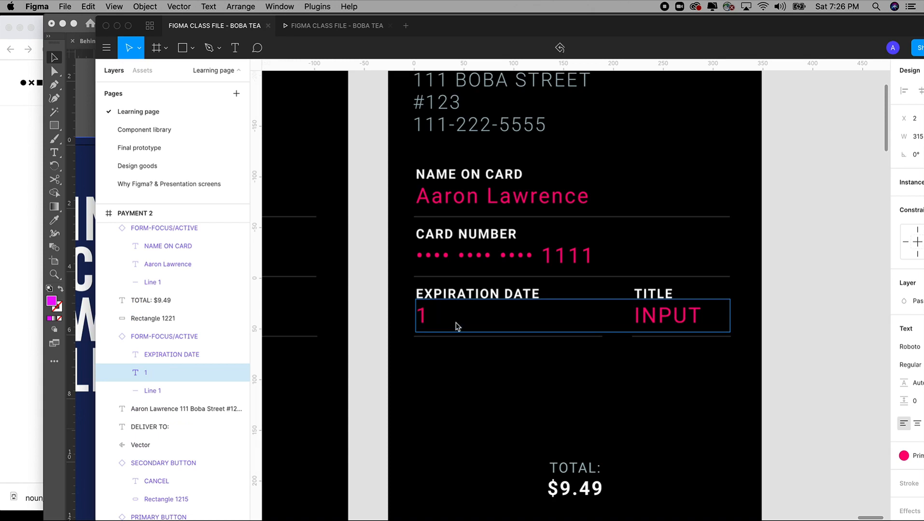
pyautogui.press('BackSpace')
pyautogui.write('01/20')
pyautogui.press('Escape')
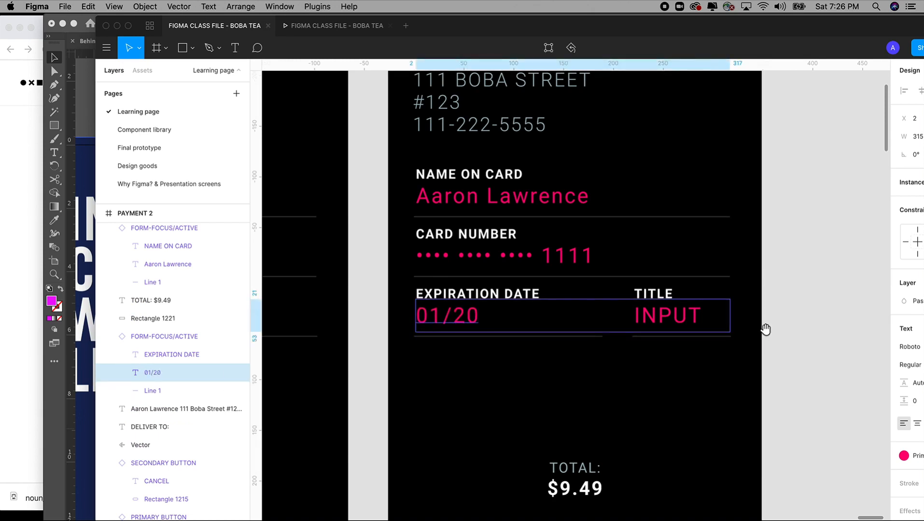
# Step: Label the right field CVV, fill in a sample three-digit code, and deselect
pyautogui.hscroll(5, 563, 294)
pyautogui.click(557, 294)
pyautogui.doubleClick(555, 291)
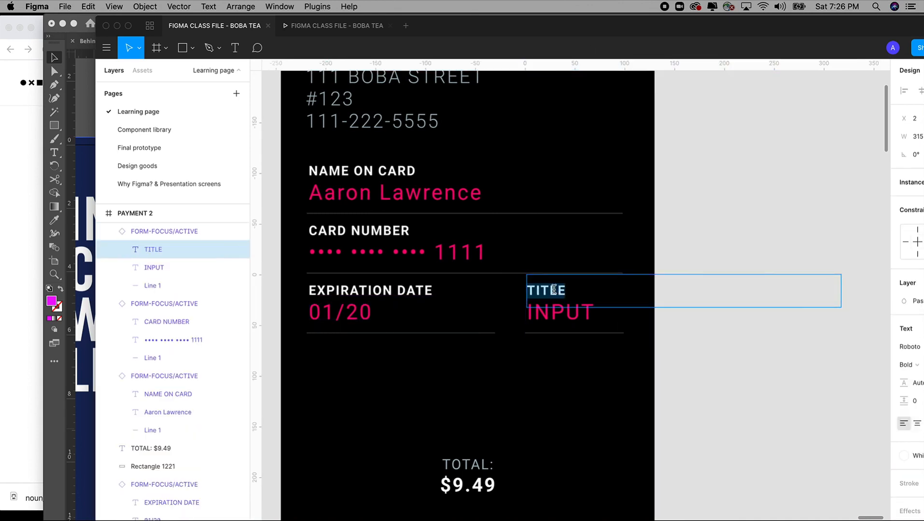
pyautogui.write('CVV')
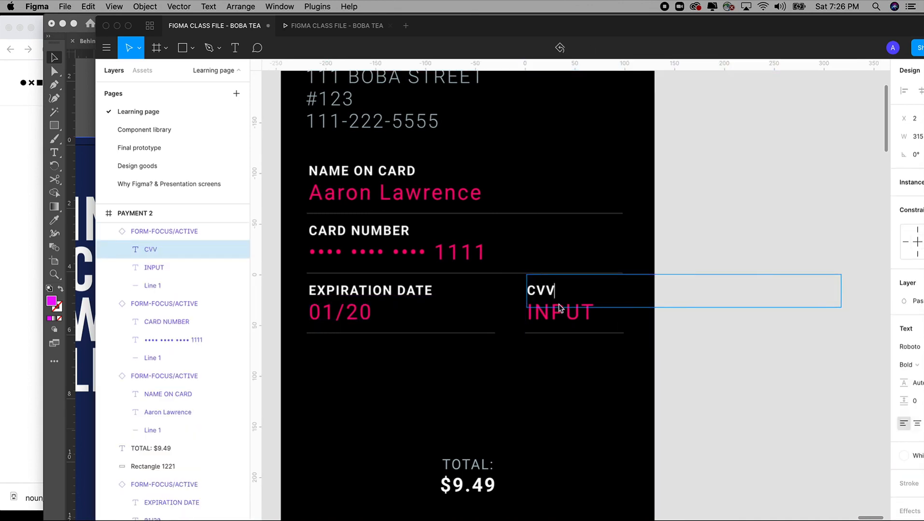
pyautogui.doubleClick(561, 314)
pyautogui.write('123')
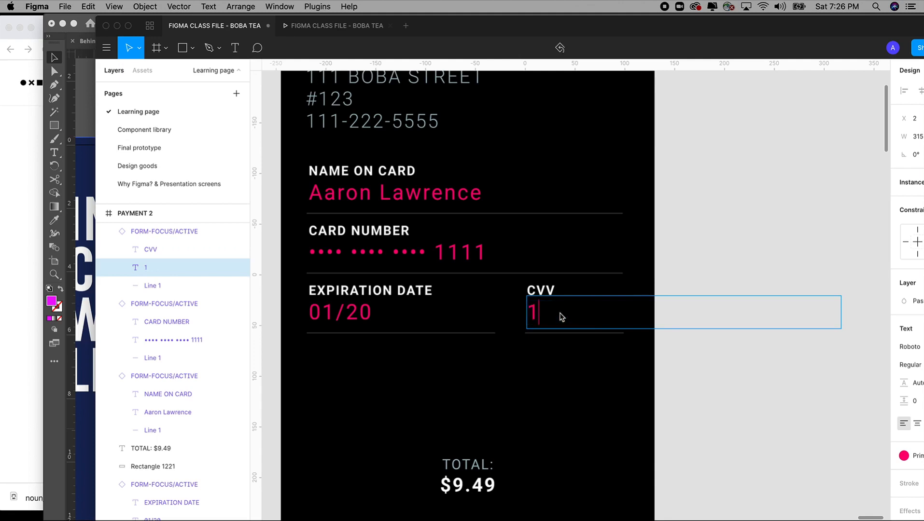
pyautogui.click(783, 407)
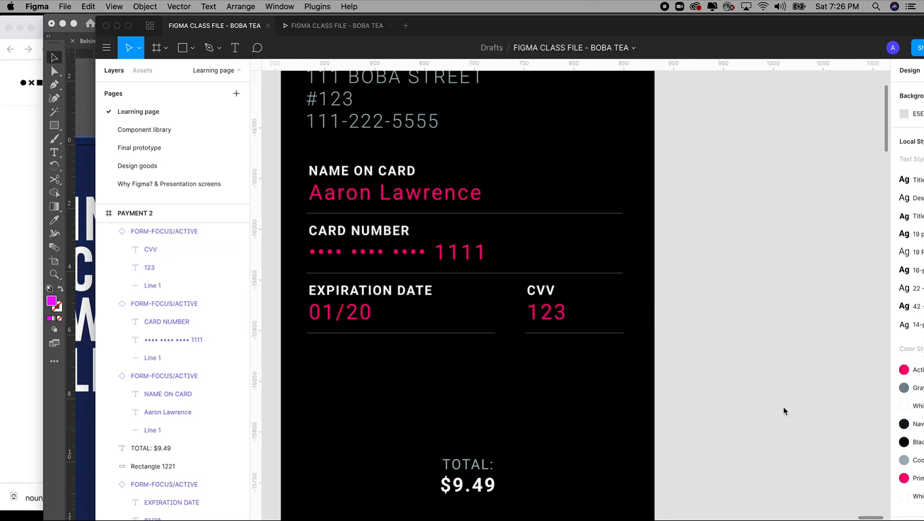
pyautogui.press('-')
# Step: Paste the Keyboard Light Email frame from ADDRESS 1 into the PAYMENT 2 screen
pyautogui.press('-')
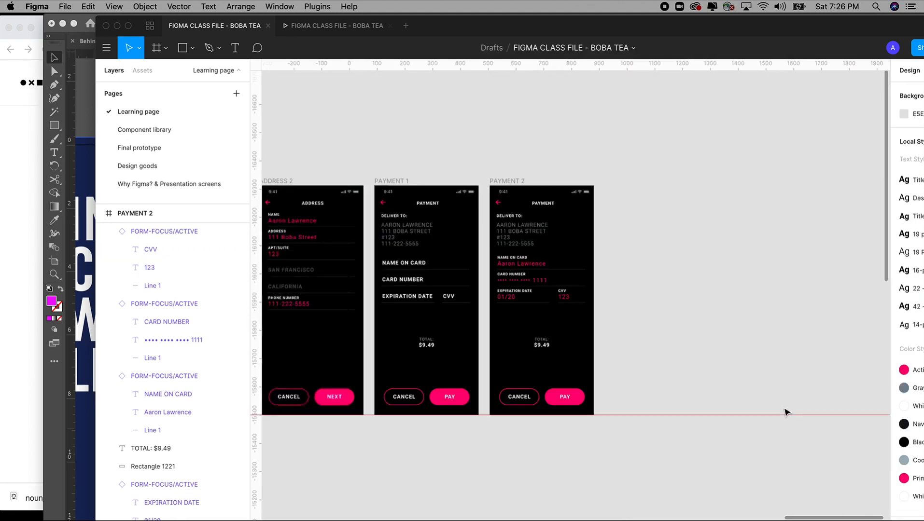
pyautogui.press('-')
pyautogui.moveTo(315, 165); pyautogui.dragTo(554, 408)
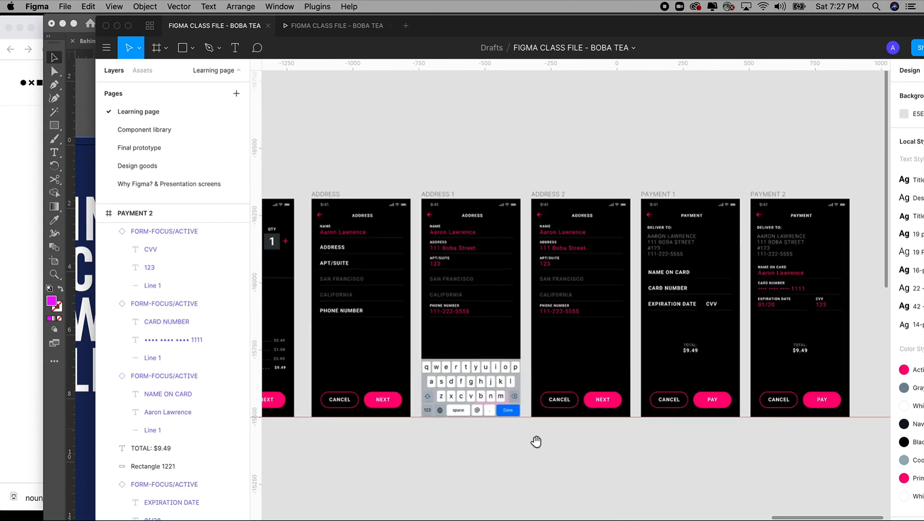
pyautogui.click(461, 394)
pyautogui.hscroll(2, 512, 434)
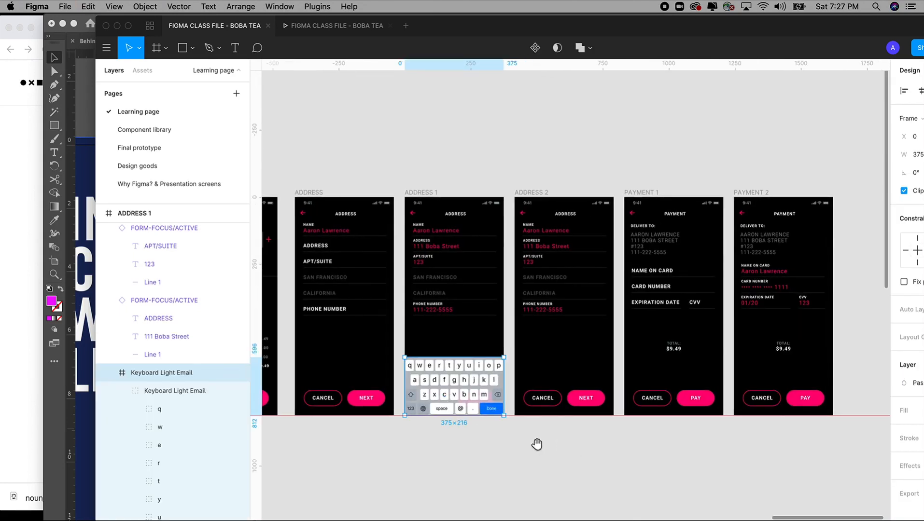
pyautogui.moveTo(536, 443); pyautogui.dragTo(473, 437)
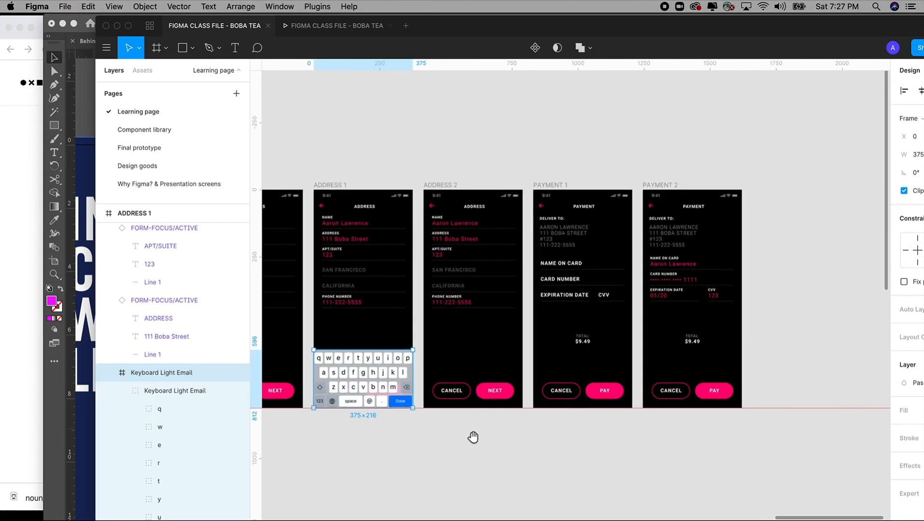
pyautogui.click(665, 187)
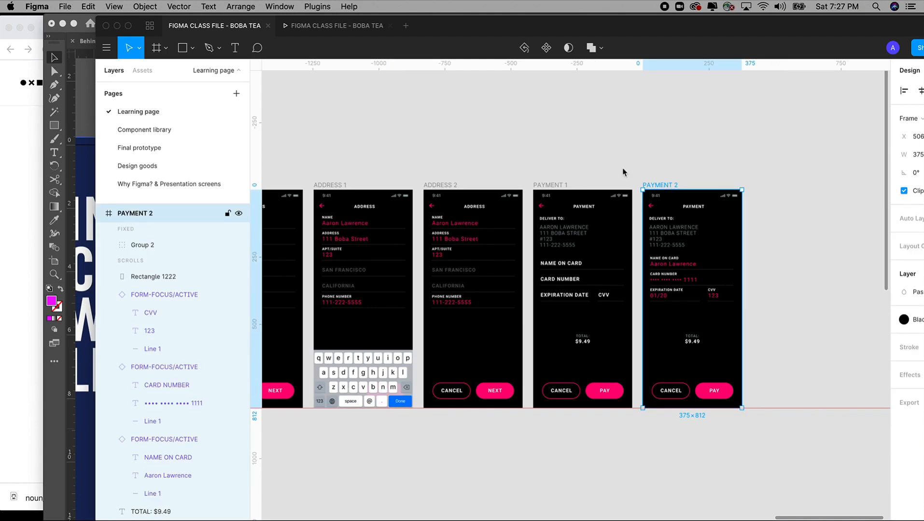
pyautogui.moveTo(591, 137); pyautogui.dragTo(776, 431)
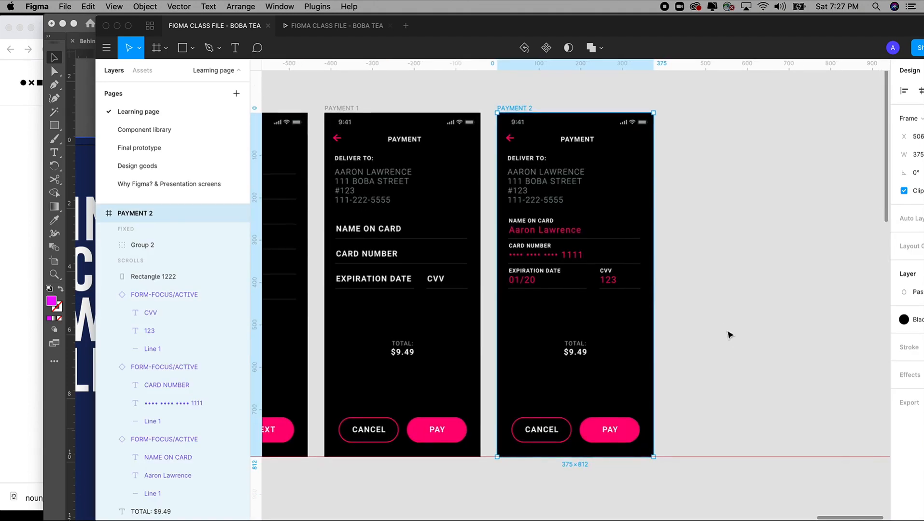
pyautogui.press('super+v')
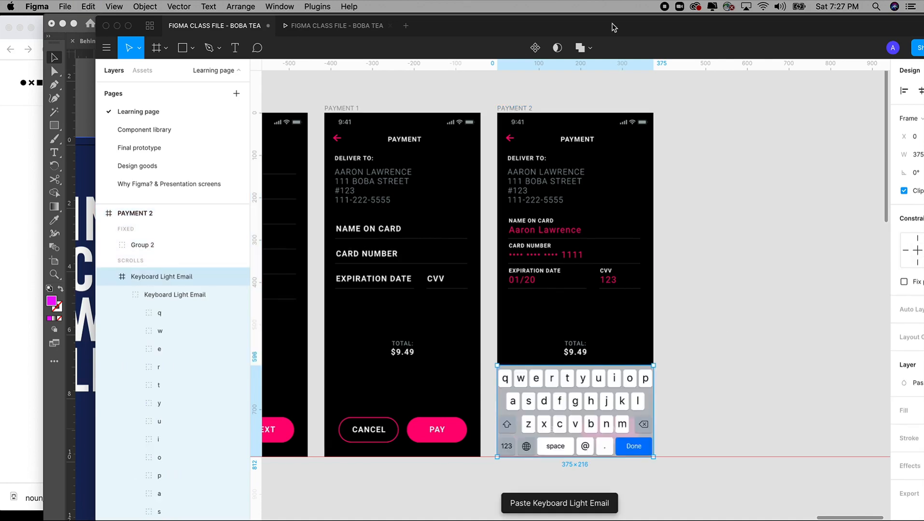
pyautogui.moveTo(614, 27); pyautogui.dragTo(518, 22)
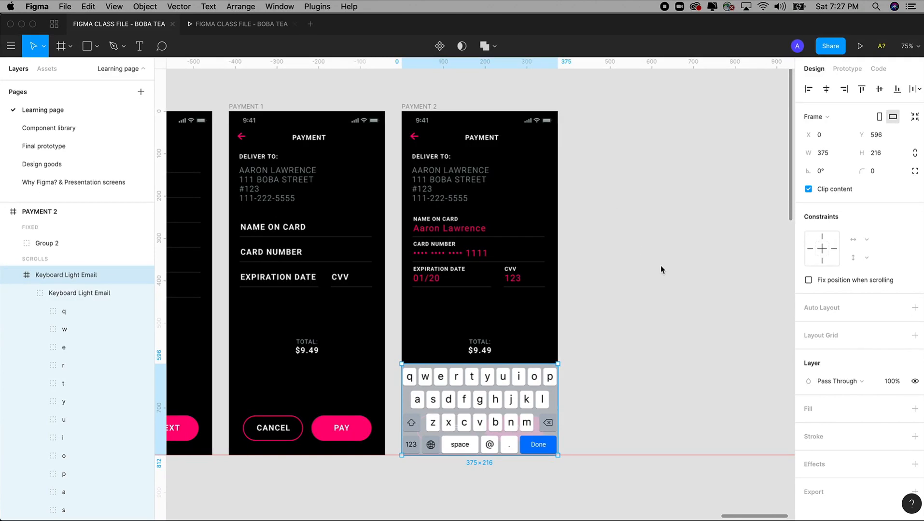
# Step: Group PAYMENT 1's NAME ON CARD, CARD NUMBER, EXPIRATION DATE and CVV fields together
pyautogui.hscroll(-3, 661, 269)
pyautogui.moveTo(664, 303); pyautogui.dragTo(632, 301)
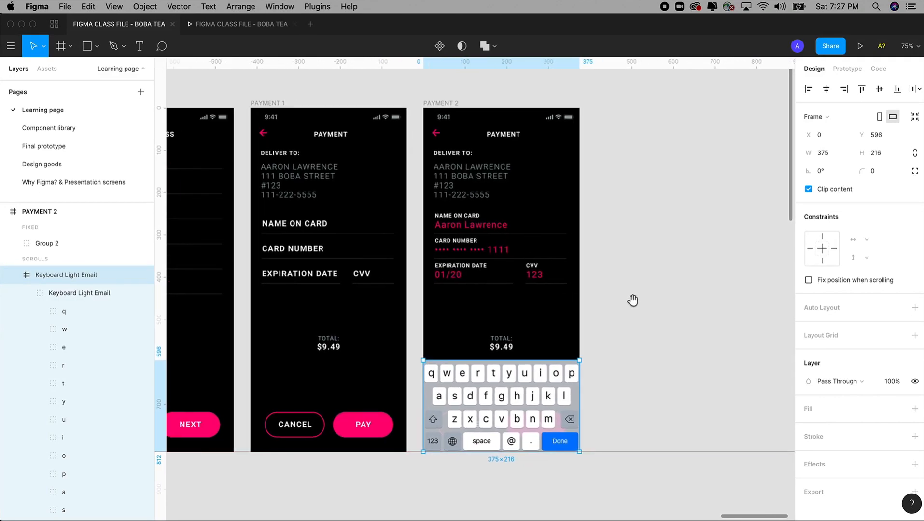
pyautogui.hscroll(-5, 635, 305)
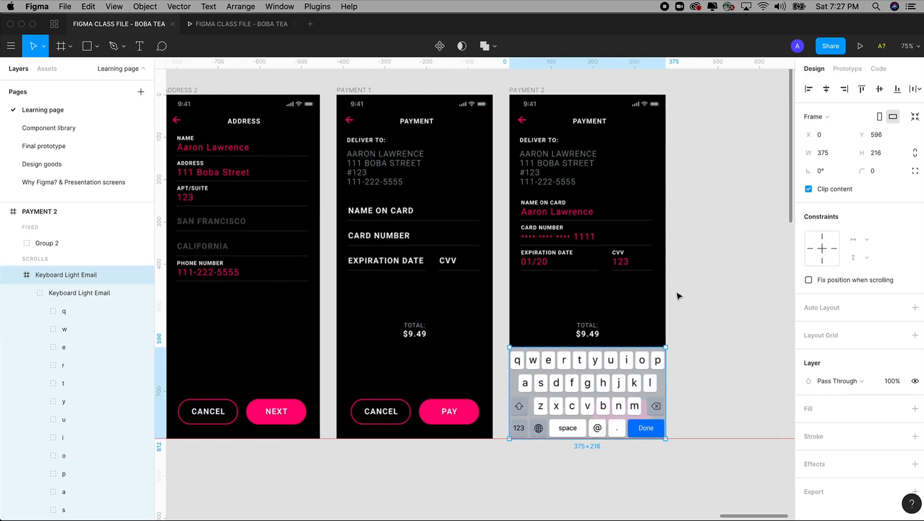
pyautogui.press('-')
pyautogui.moveTo(675, 292); pyautogui.dragTo(639, 285)
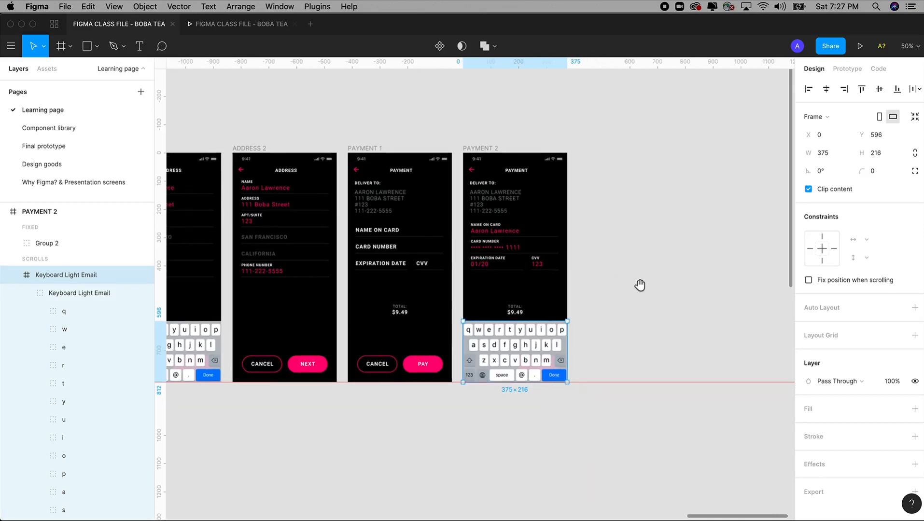
pyautogui.scroll(5, 507, 287)
pyautogui.click(526, 267)
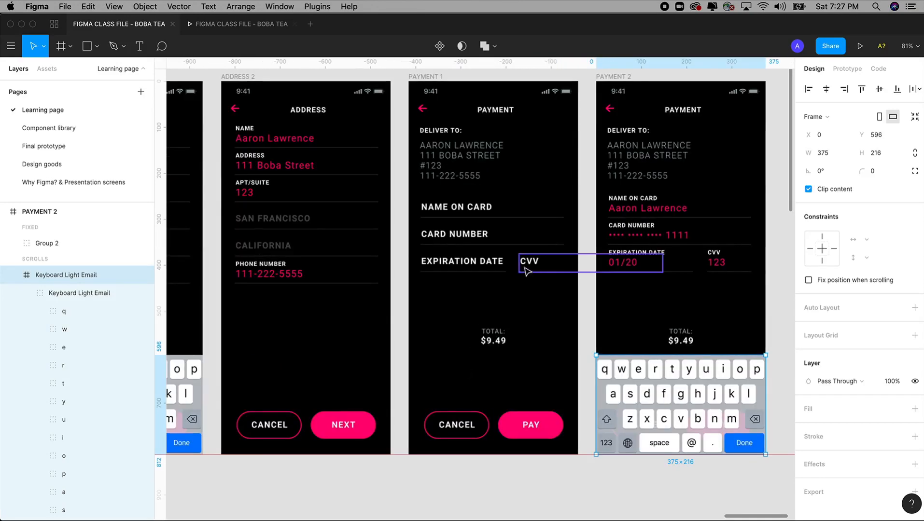
pyautogui.keyDown('shift'); pyautogui.click(476, 264); pyautogui.keyUp('shift')
pyautogui.keyDown('shift'); pyautogui.click(474, 237); pyautogui.keyUp('shift')
pyautogui.keyDown('shift'); pyautogui.click(465, 210); pyautogui.keyUp('shift')
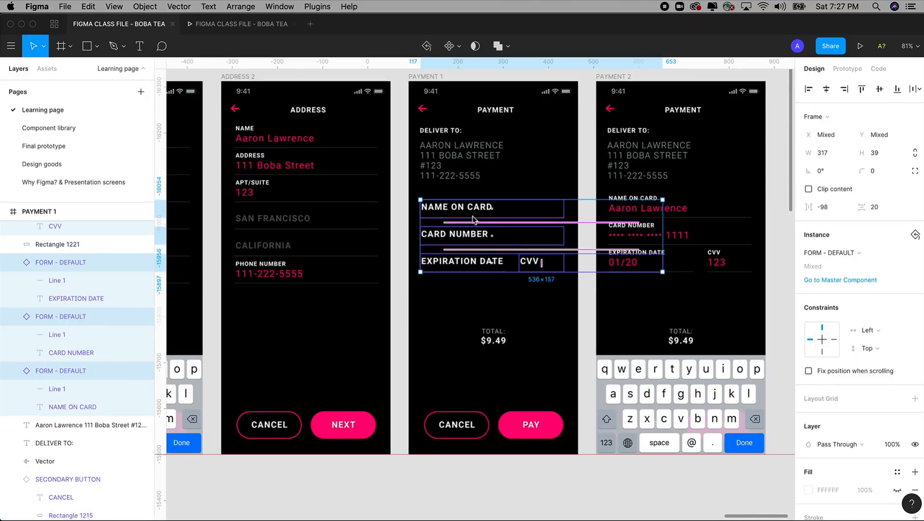
pyautogui.press('super+g')
pyautogui.moveTo(590, 287); pyautogui.dragTo(490, 293)
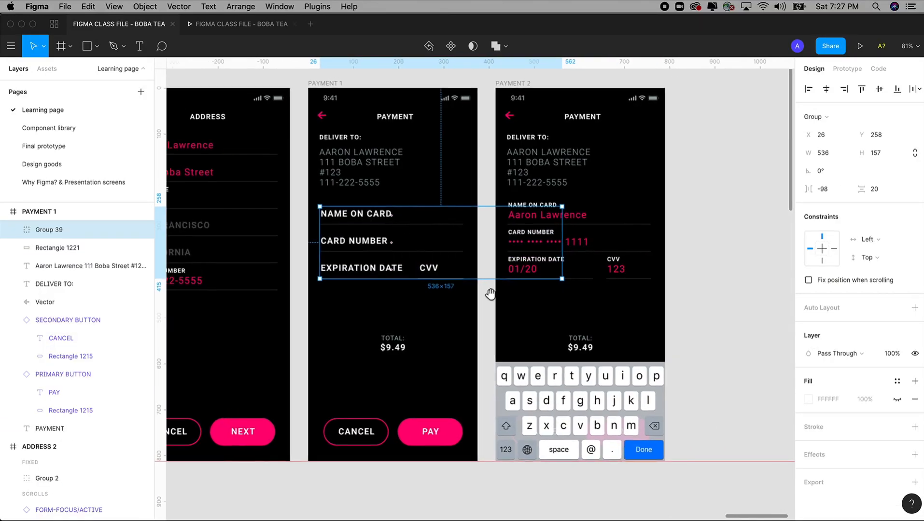
# Step: Link the PAYMENT 1 form group to the PAYMENT 2 screen and move PAYMENT 2 right
pyautogui.click(848, 70)
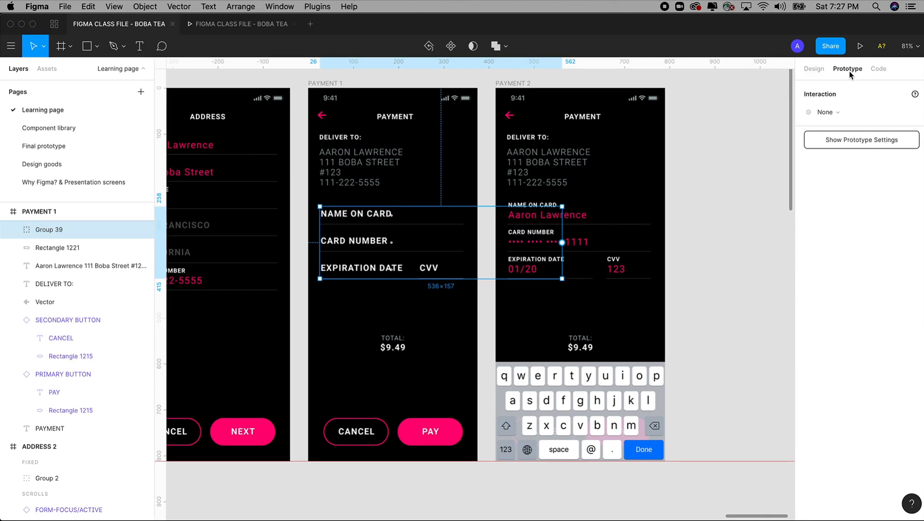
pyautogui.rightClick(375, 247)
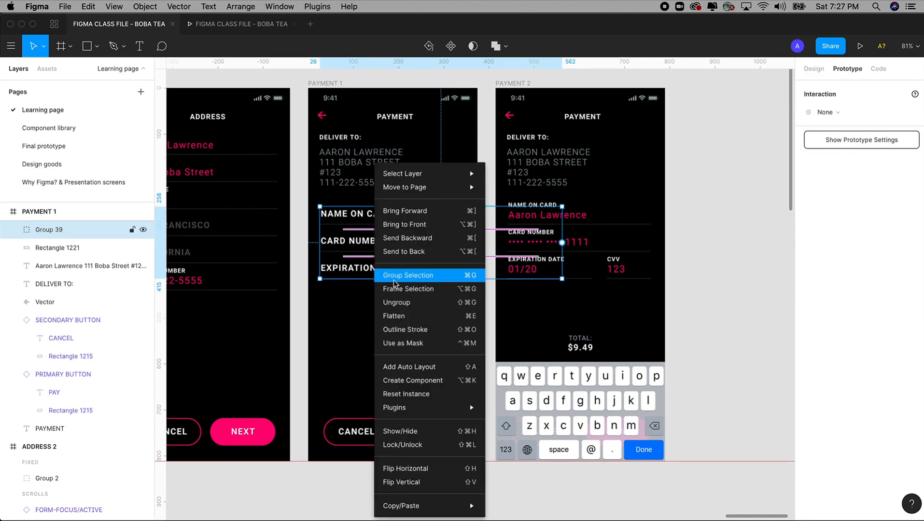
pyautogui.click(728, 288)
pyautogui.moveTo(547, 251); pyautogui.dragTo(561, 183)
pyautogui.moveTo(671, 288); pyautogui.dragTo(659, 287)
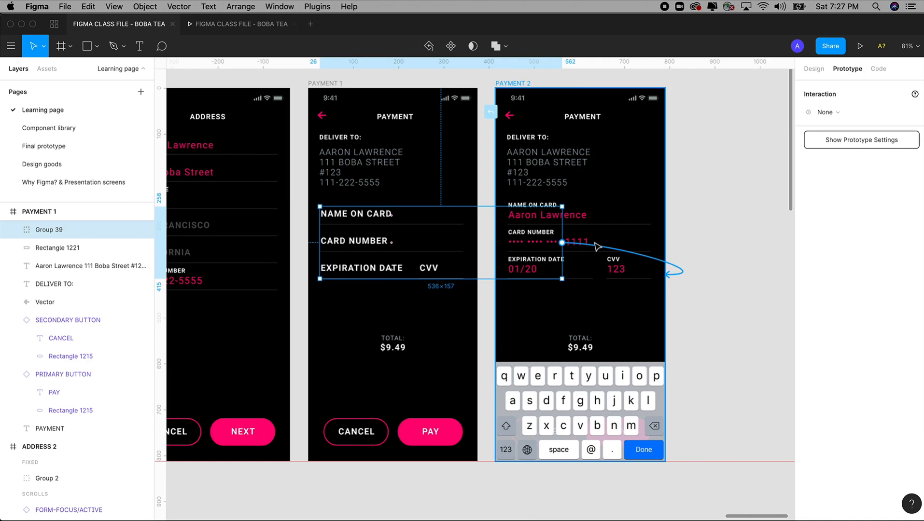
pyautogui.moveTo(597, 247); pyautogui.dragTo(657, 289)
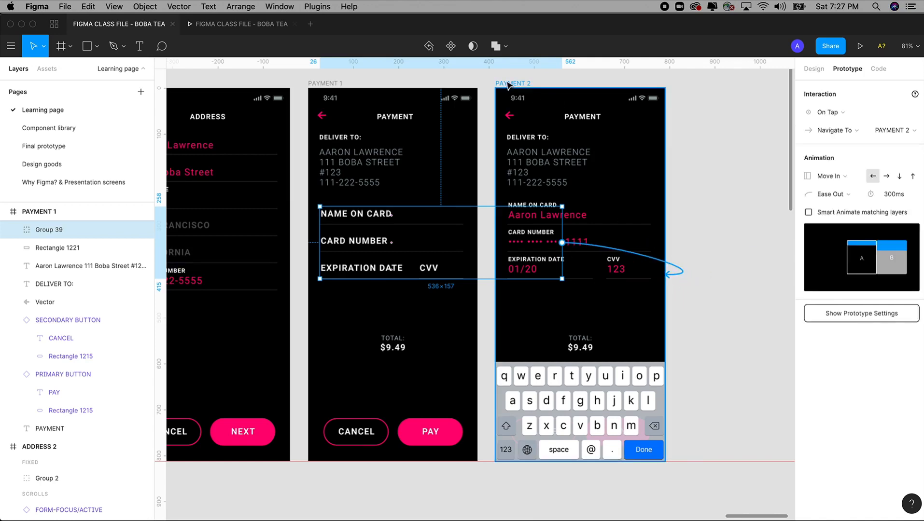
pyautogui.moveTo(508, 85); pyautogui.dragTo(630, 86)
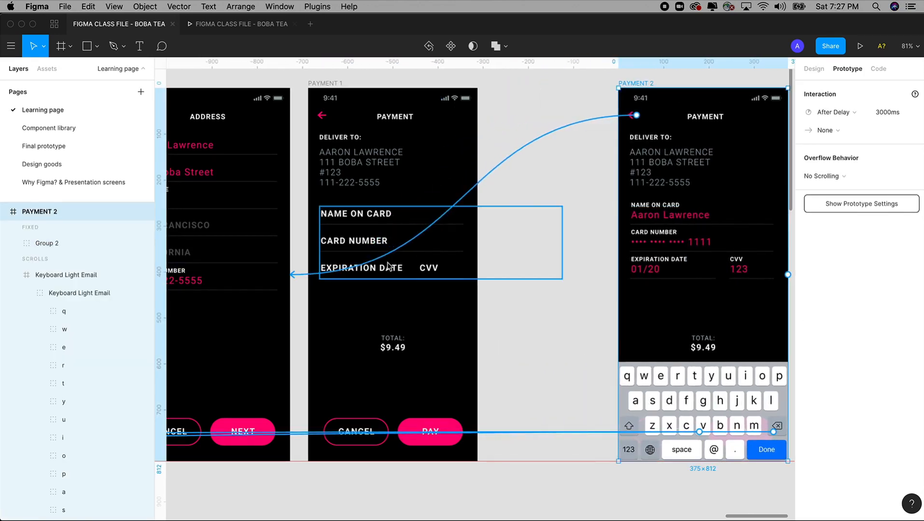
# Step: Keep the form group's On Tap trigger and make its transition Instant
pyautogui.click(389, 266)
pyautogui.hscroll(5, 507, 239)
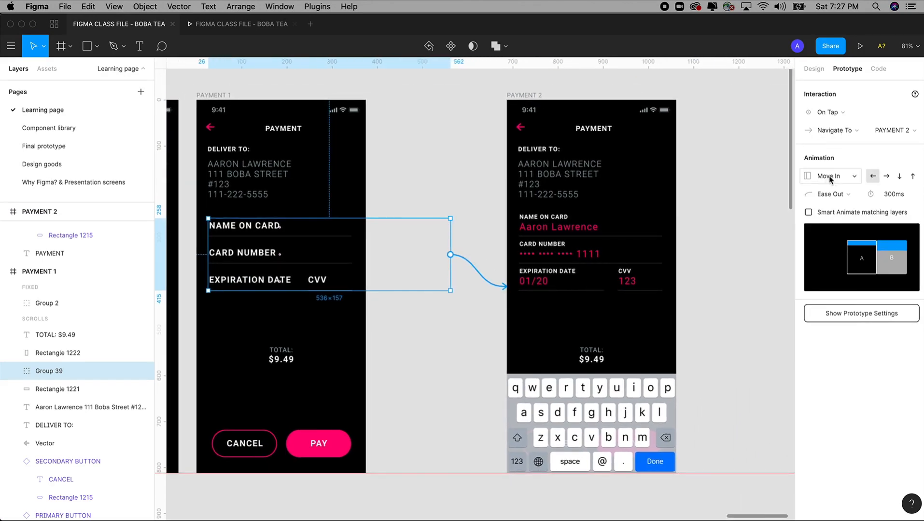
pyautogui.click(829, 113)
pyautogui.click(828, 114)
pyautogui.click(840, 179)
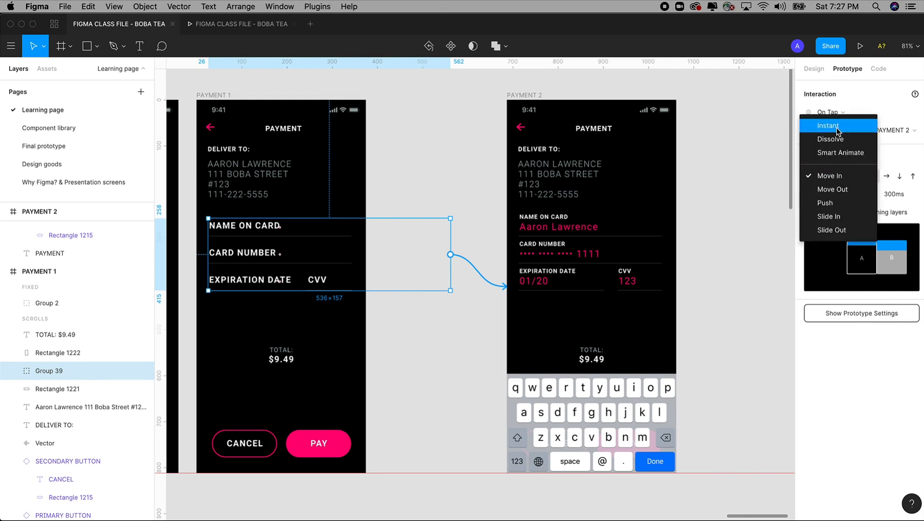
pyautogui.click(828, 126)
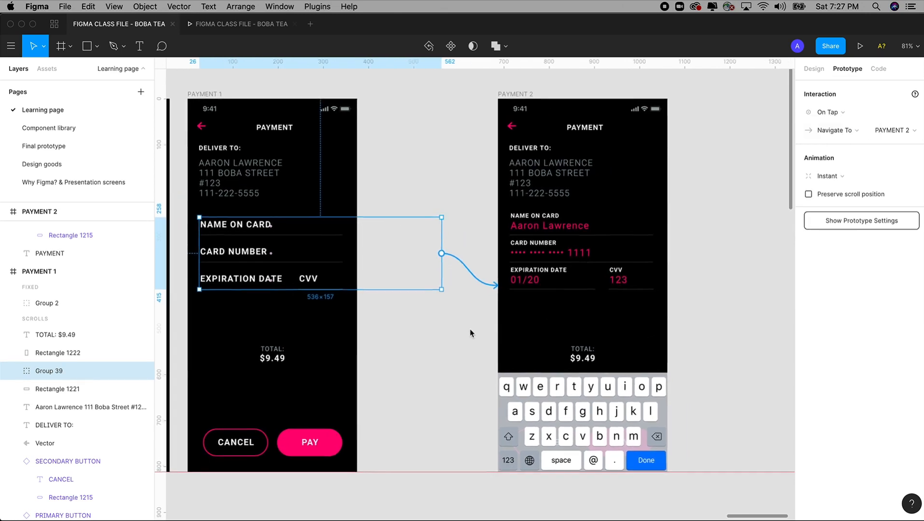
# Step: Duplicate PAYMENT 2 to its right
pyautogui.hscroll(-2, 531, 330)
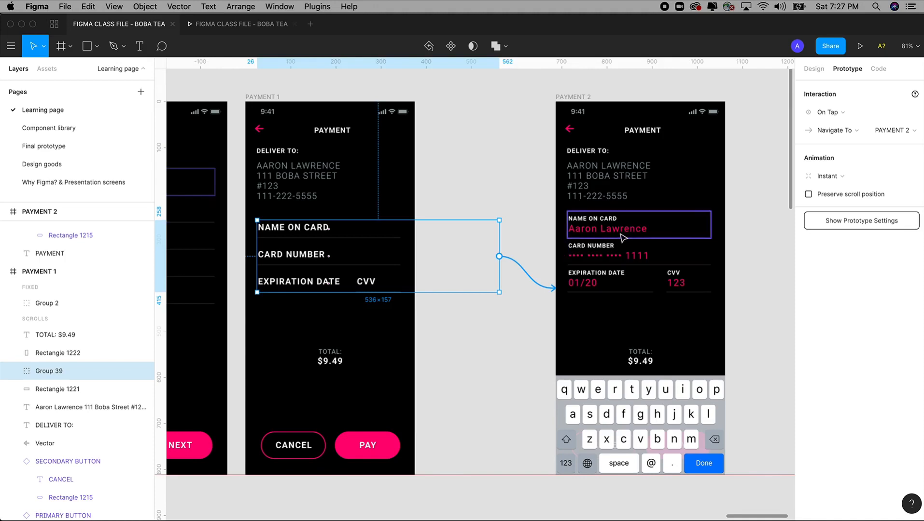
pyautogui.hscroll(1, 593, 288)
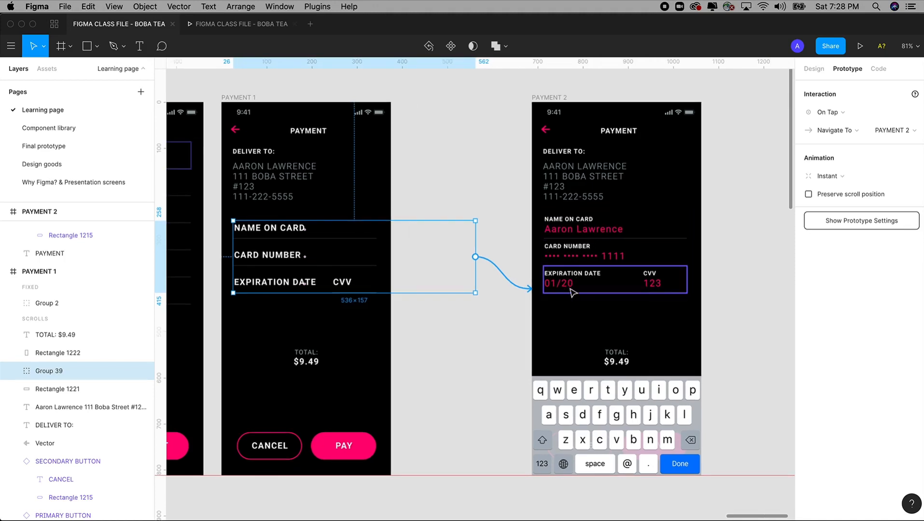
pyautogui.scroll(-5, 571, 289)
pyautogui.hscroll(2, 540, 193)
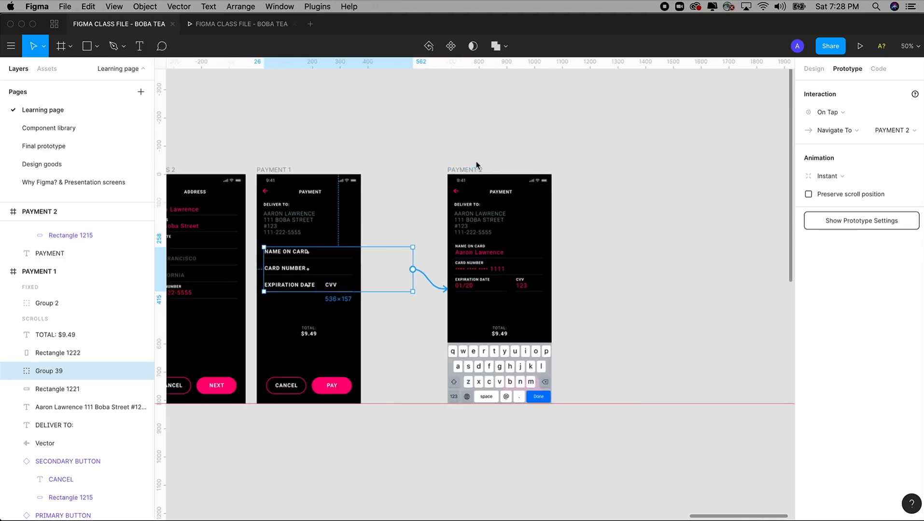
pyautogui.moveTo(474, 171); pyautogui.dragTo(582, 169)
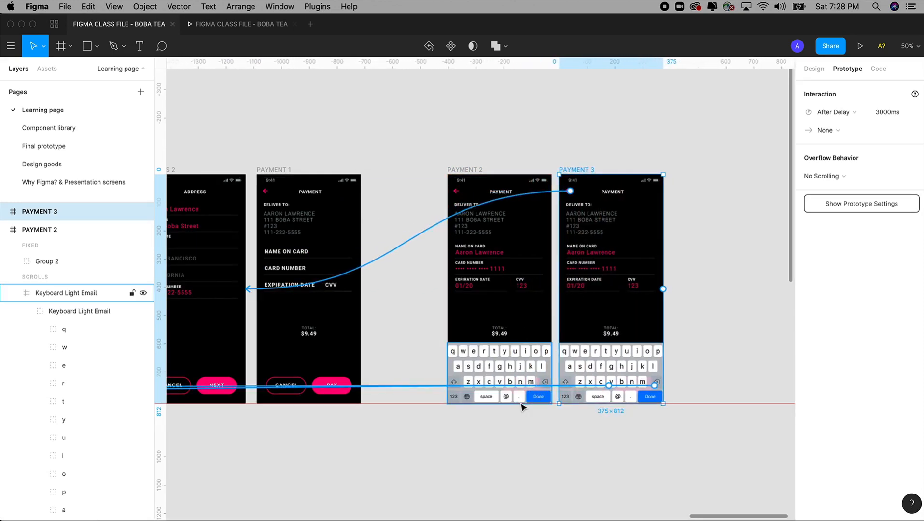
# Step: Place the duplicate as PAYMENT 3 and link PAYMENT 2's Done key to it
pyautogui.click(538, 400)
pyautogui.doubleClick(539, 400)
pyautogui.press('z')
pyautogui.moveTo(456, 227); pyautogui.dragTo(645, 494)
pyautogui.scroll(2, 521, 411)
pyautogui.moveTo(475, 384); pyautogui.dragTo(520, 385)
pyautogui.scroll(5, 520, 385)
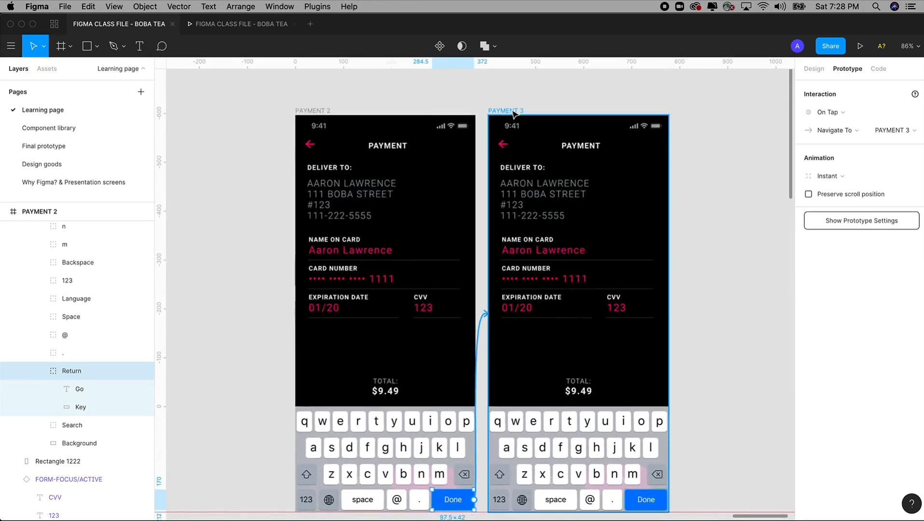
pyautogui.moveTo(512, 111); pyautogui.dragTo(530, 113)
pyautogui.scroll(-3, 456, 422)
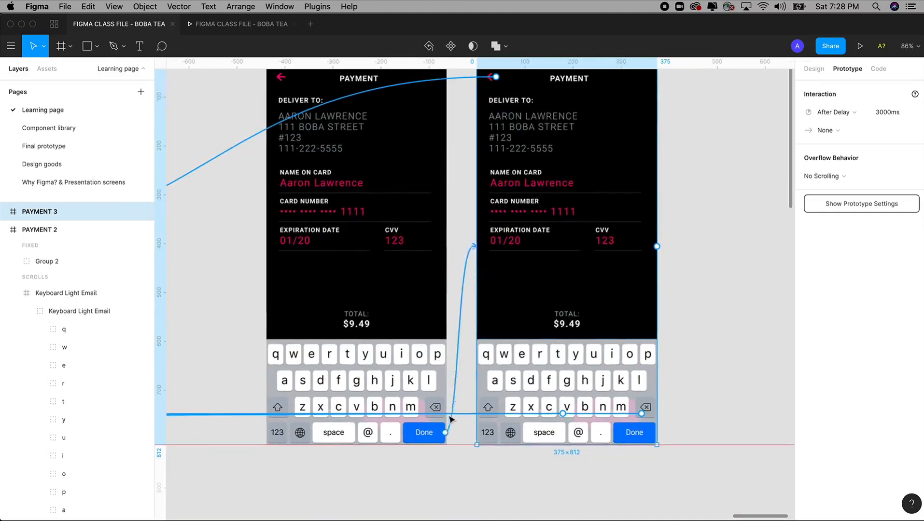
# Step: Check the Done key's link, then delete the keyboard from PAYMENT 3
pyautogui.click(441, 438)
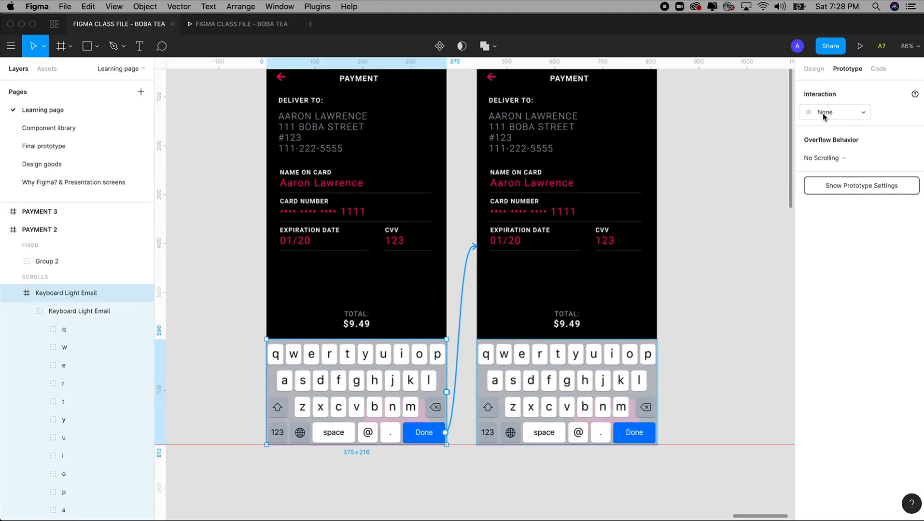
pyautogui.doubleClick(438, 440)
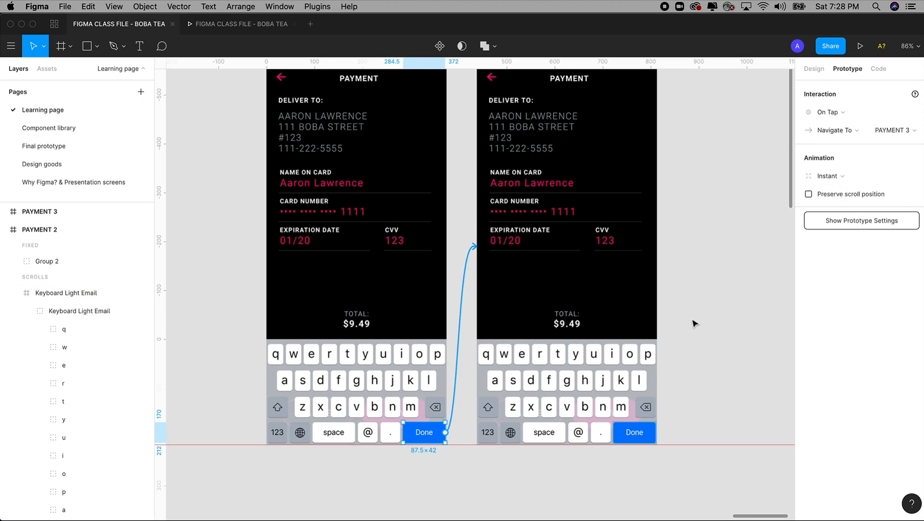
pyautogui.click(609, 396)
pyautogui.press('Delete')
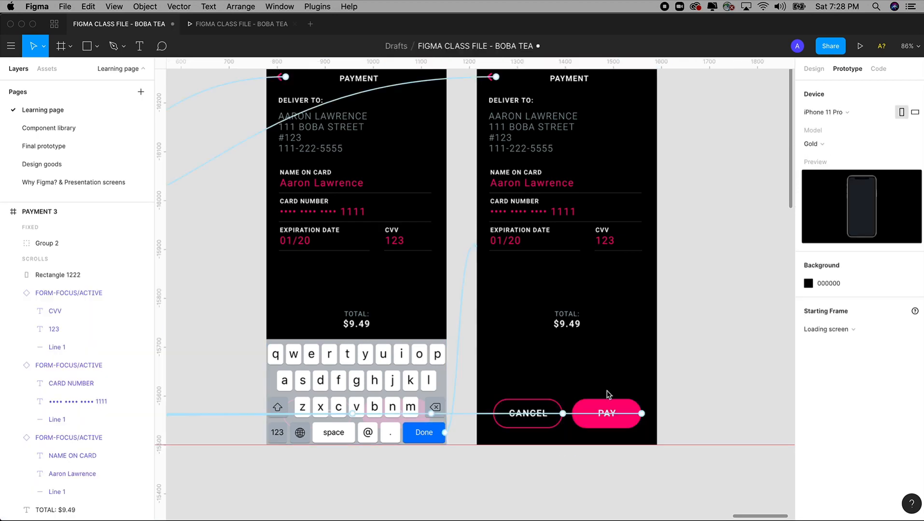
# Step: Select PAYMENT 1's PAY button to view its tap link to Shopping
pyautogui.press('-')
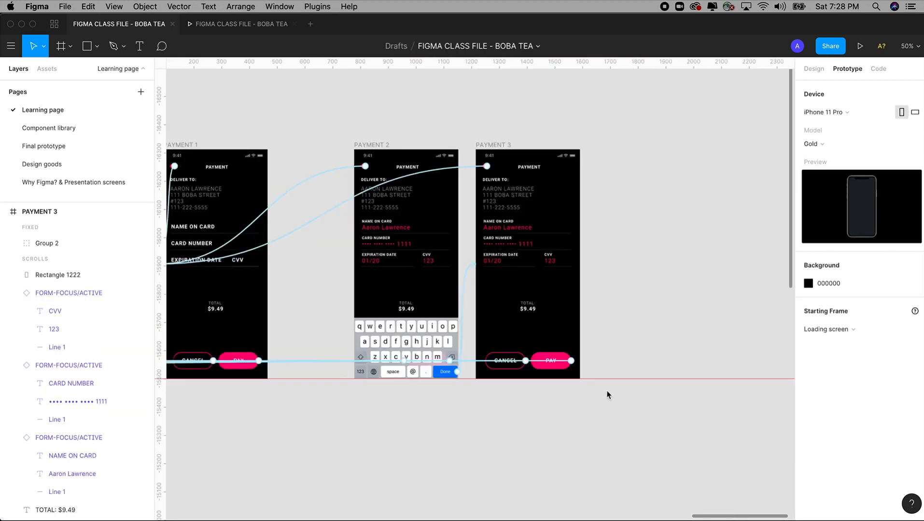
pyautogui.moveTo(607, 395); pyautogui.dragTo(682, 379)
pyautogui.moveTo(431, 386); pyautogui.dragTo(492, 367)
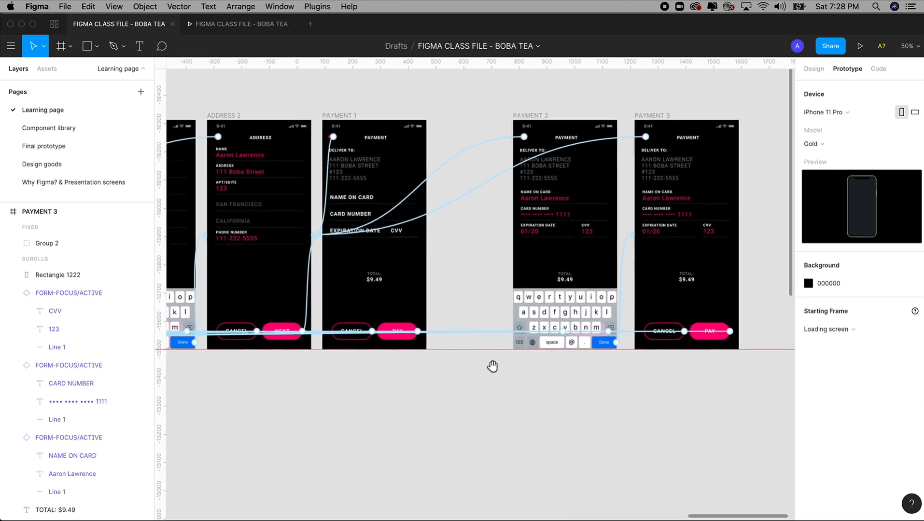
pyautogui.click(403, 332)
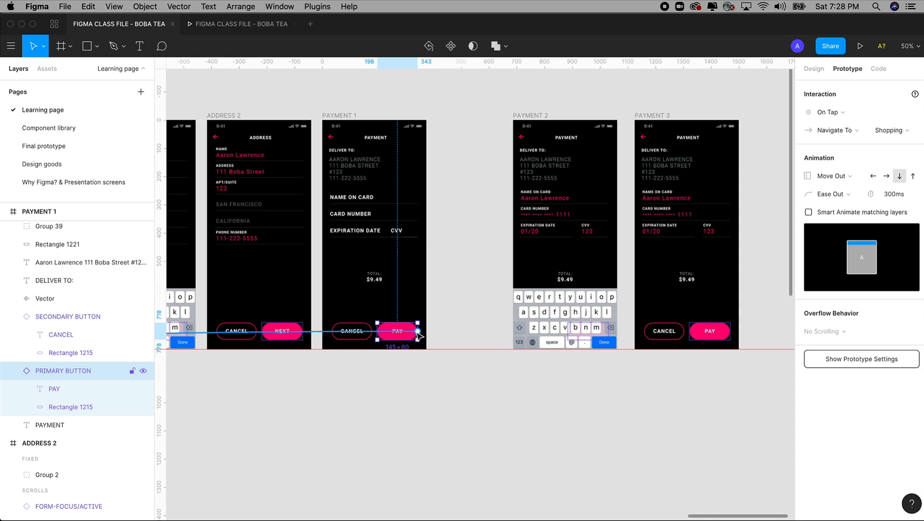
# Step: Remove the PAY buttons' prototype links on PAYMENT 1 and PAYMENT 3, shifting PAYMENT 2 left
pyautogui.moveTo(417, 333); pyautogui.dragTo(472, 323)
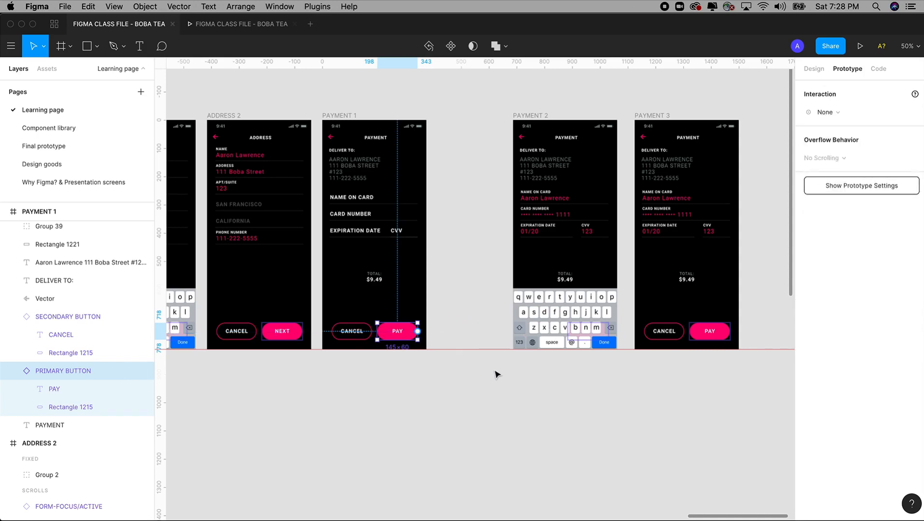
pyautogui.moveTo(536, 116); pyautogui.dragTo(492, 117)
pyautogui.hscroll(2, 410, 244)
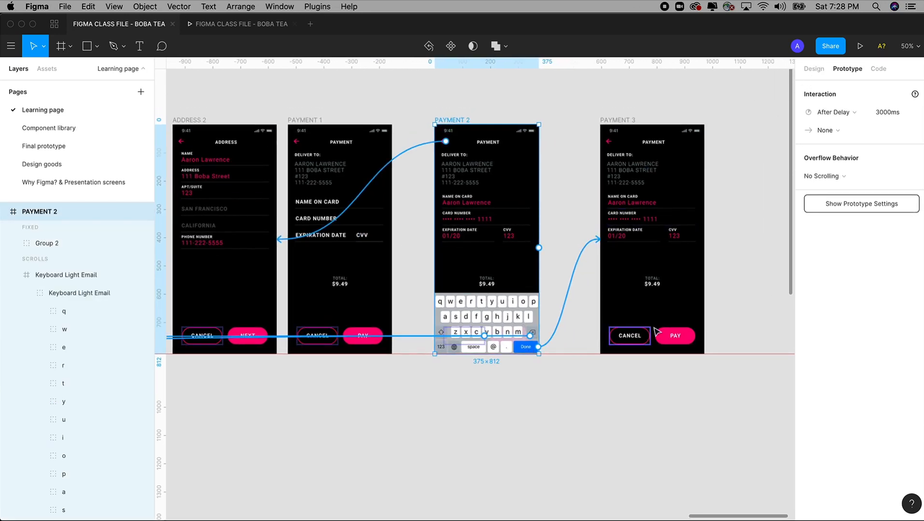
pyautogui.click(678, 336)
pyautogui.moveTo(693, 340); pyautogui.dragTo(666, 451)
pyautogui.scroll(3, 275, 101)
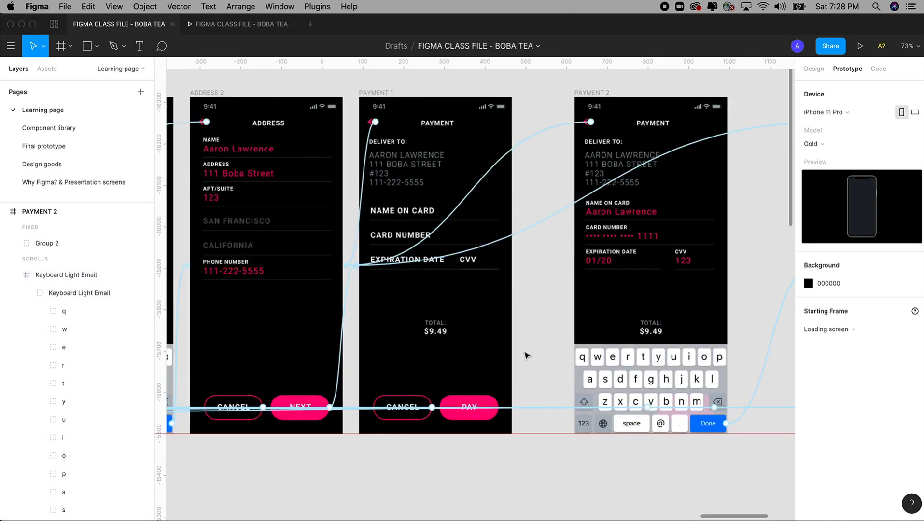
# Step: Try 30% opacity on PAYMENT 1's PAY button, then undo it
pyautogui.click(814, 69)
pyautogui.click(483, 415)
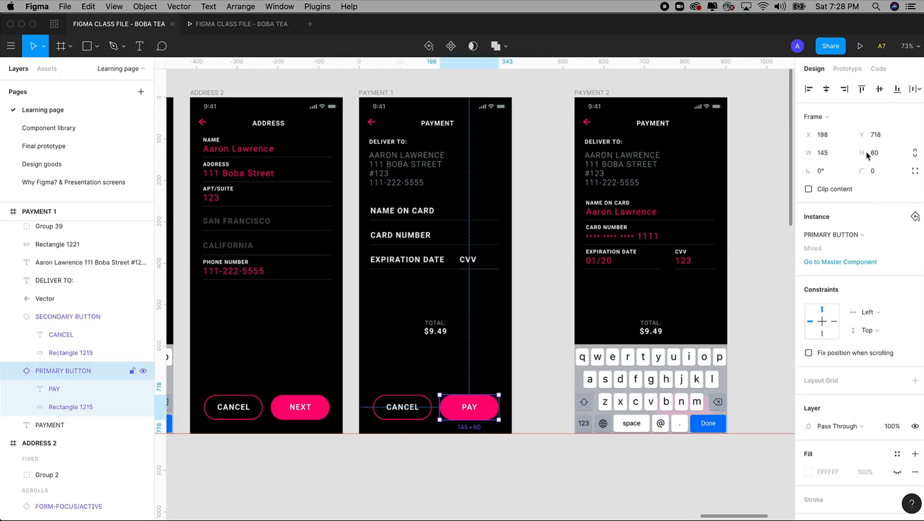
pyautogui.click(887, 427)
pyautogui.write('30')
pyautogui.press('Tab')
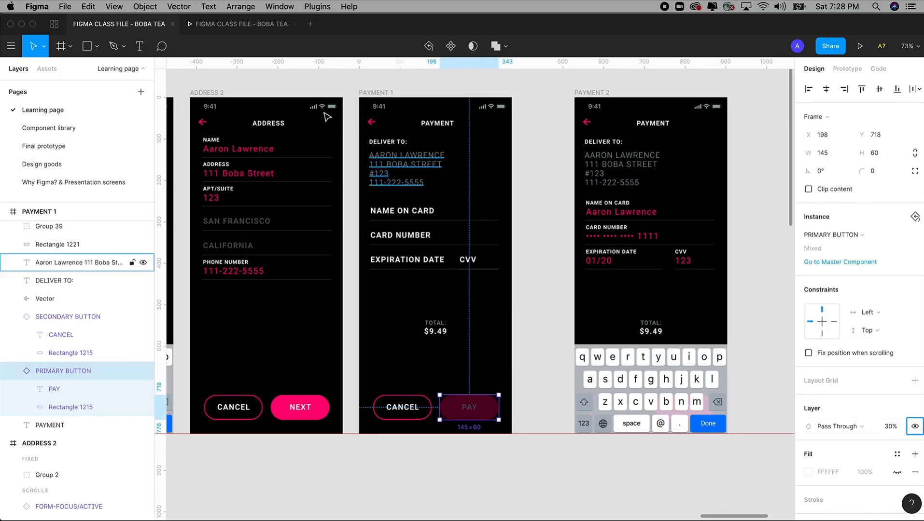
pyautogui.moveTo(523, 288); pyautogui.dragTo(435, 264)
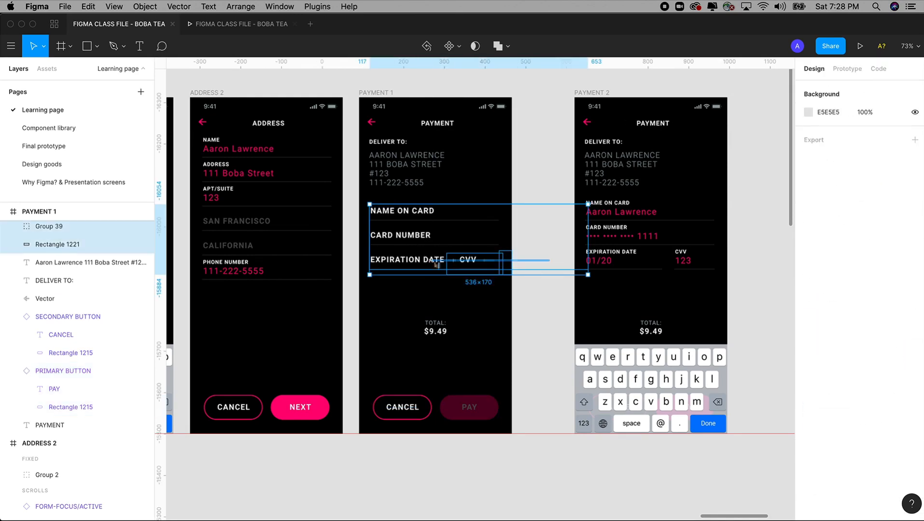
pyautogui.moveTo(789, 281); pyautogui.dragTo(507, 283)
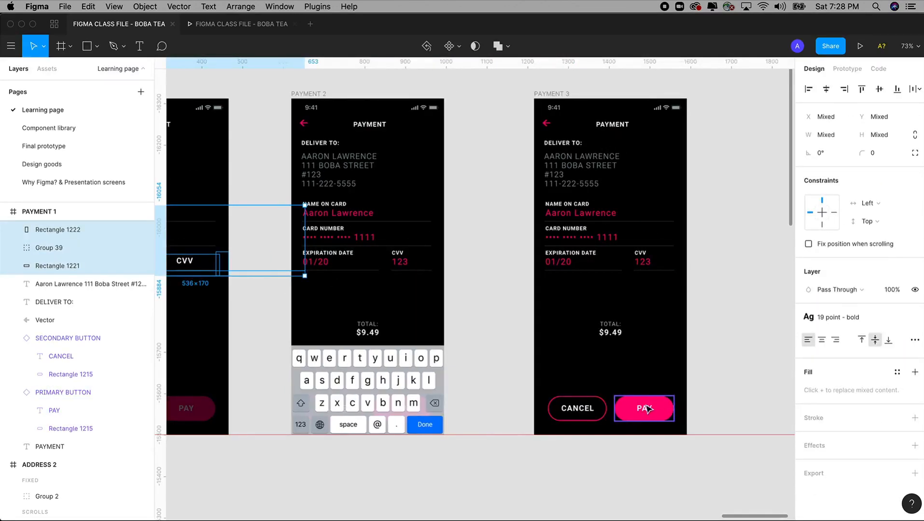
pyautogui.hscroll(-5, 463, 345)
pyautogui.press('super+z')
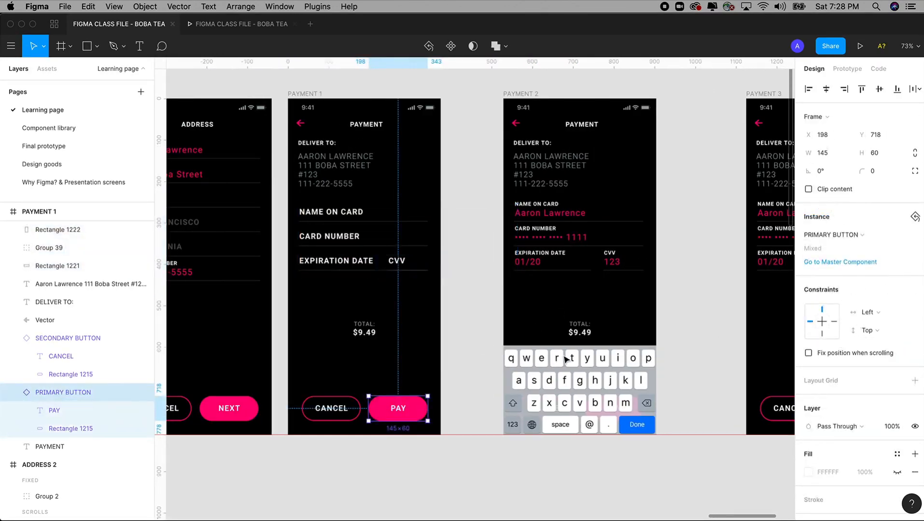
# Step: Make the NAME ON CARD underline the pink Action color at 100% opacity
pyautogui.doubleClick(343, 219)
pyautogui.doubleClick(383, 222)
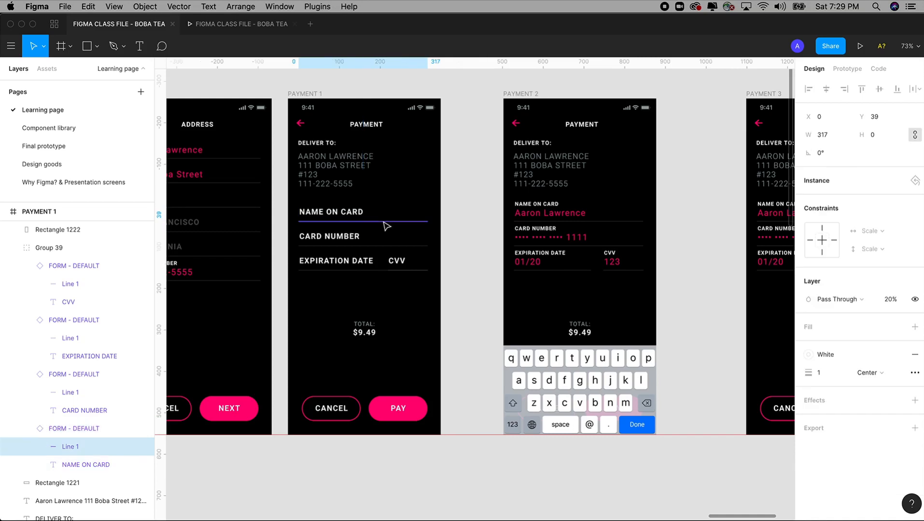
pyautogui.click(840, 354)
pyautogui.click(816, 358)
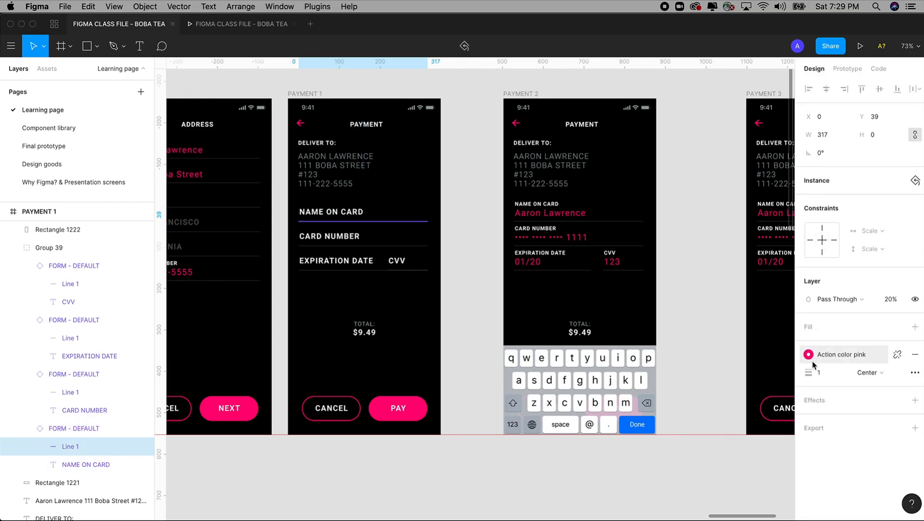
pyautogui.click(468, 332)
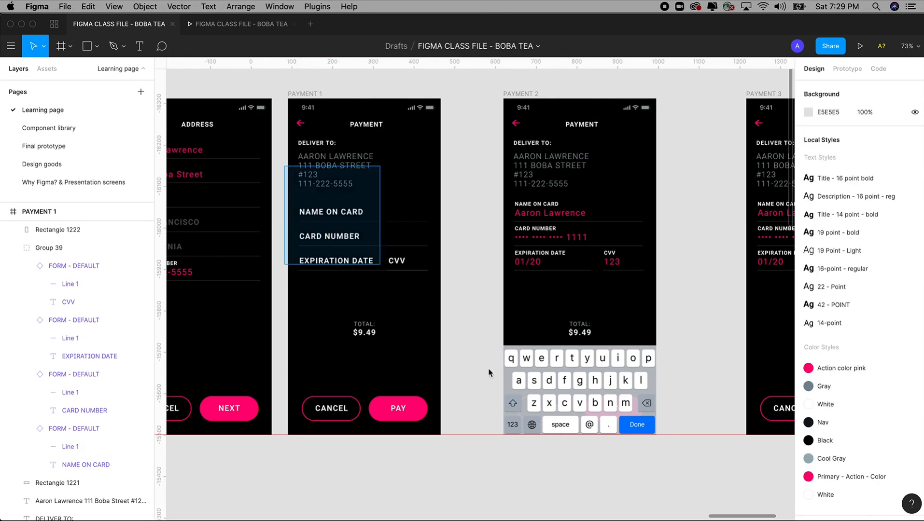
pyautogui.scroll(5, 489, 373)
pyautogui.doubleClick(493, 196)
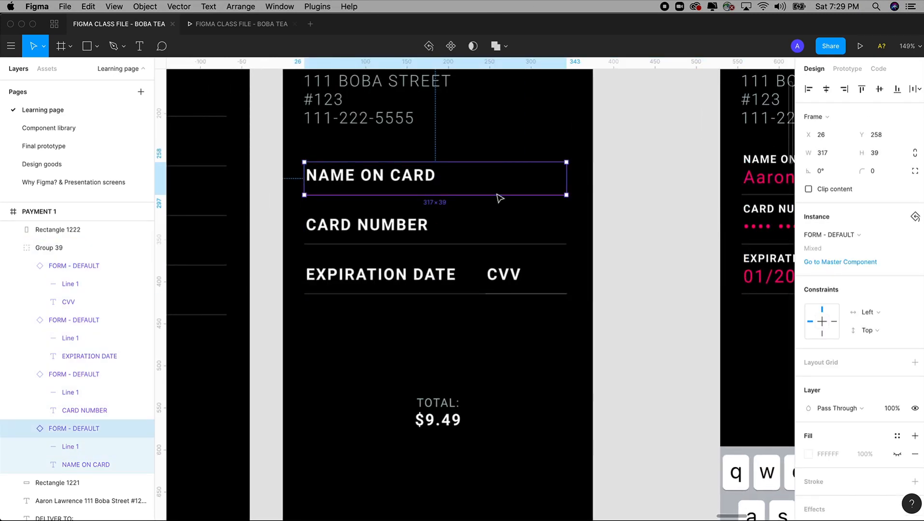
pyautogui.click(498, 195)
pyautogui.click(895, 299)
pyautogui.write('1')
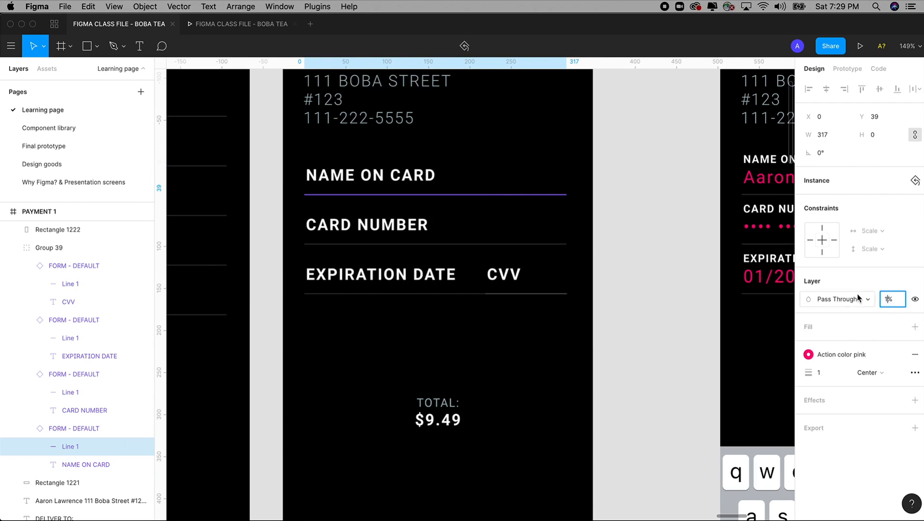
pyautogui.write('00')
pyautogui.press('Return')
pyautogui.click(642, 313)
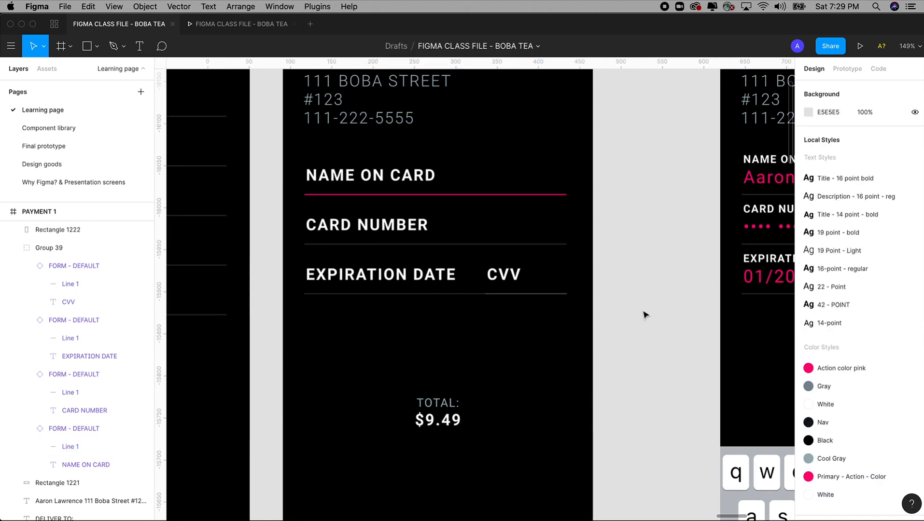
# Step: Undo stray changes and zoom back onto the PAYMENT screens
pyautogui.hotkey('shift', '0')
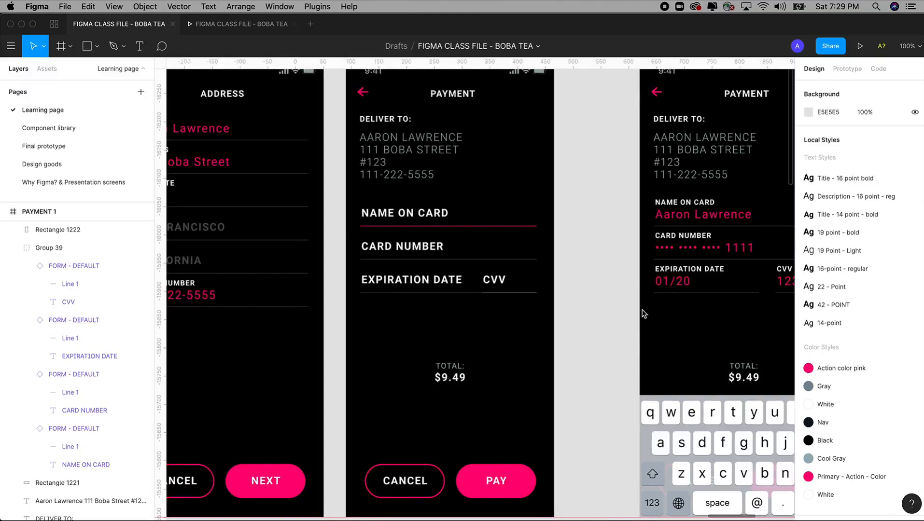
pyautogui.press('super+minus')
pyautogui.press('super+z')
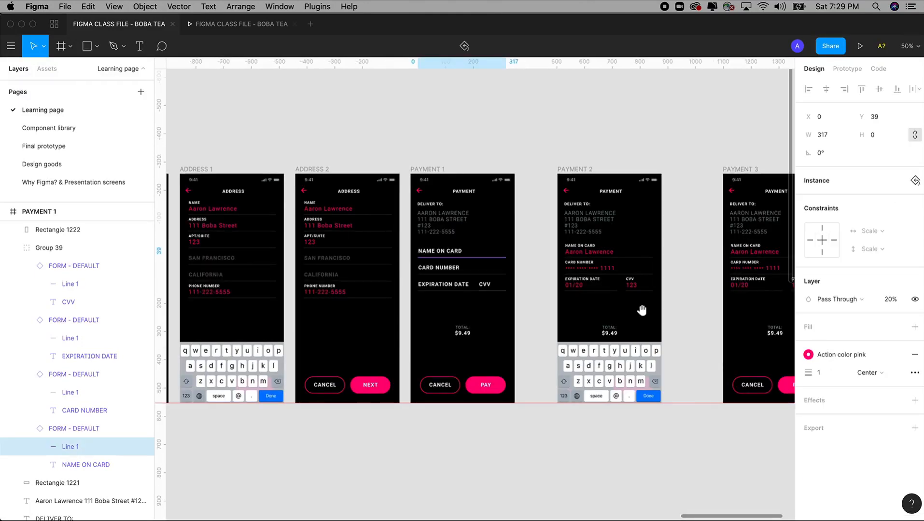
pyautogui.moveTo(642, 311); pyautogui.dragTo(525, 304)
pyautogui.click(571, 476)
pyautogui.scroll(5, 569, 475)
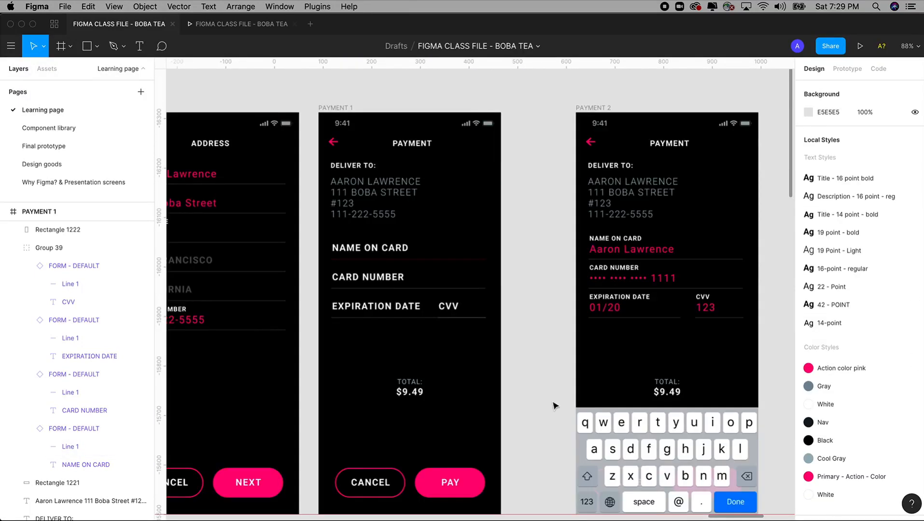
pyautogui.press('super+z')
pyautogui.click(545, 319)
pyautogui.moveTo(546, 319); pyautogui.dragTo(488, 288)
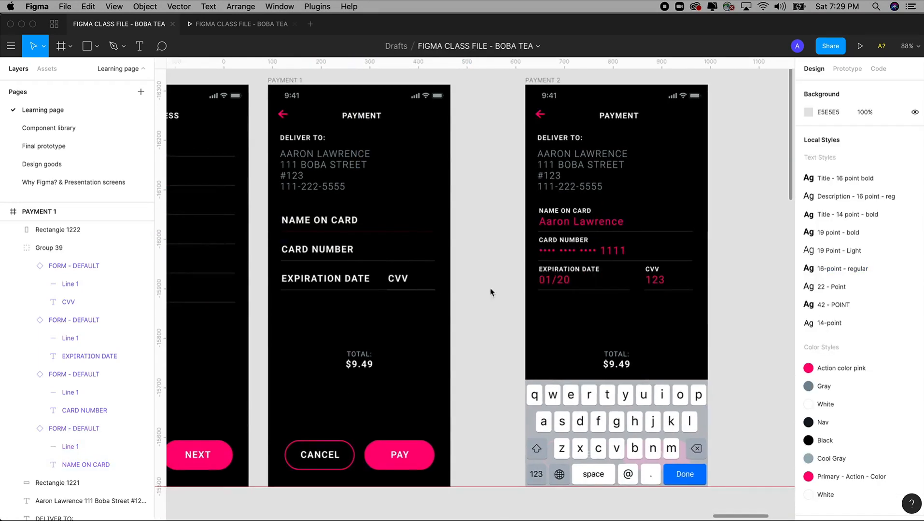
pyautogui.press('super+z')
pyautogui.moveTo(244, 121); pyautogui.dragTo(537, 388)
pyautogui.click(610, 385)
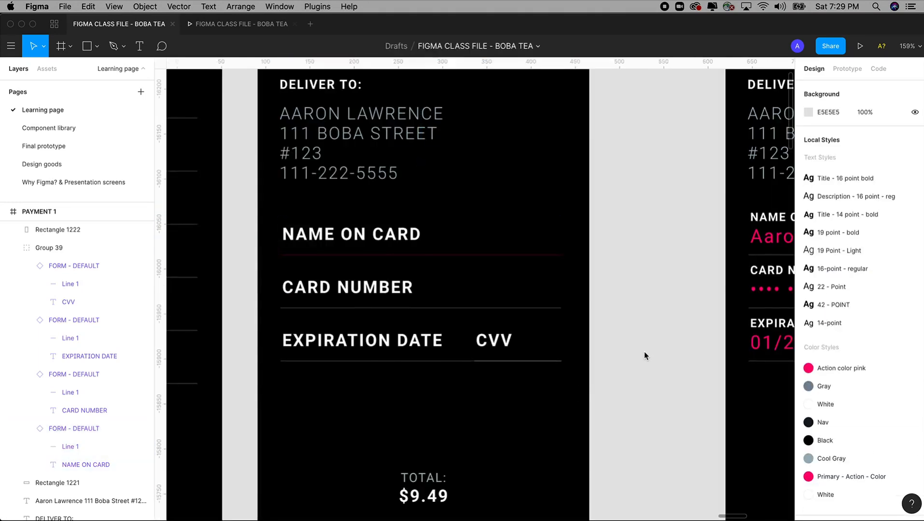
pyautogui.press('super+z')
pyautogui.press('super+z')
pyautogui.press('super+z')
pyautogui.press('super+z')
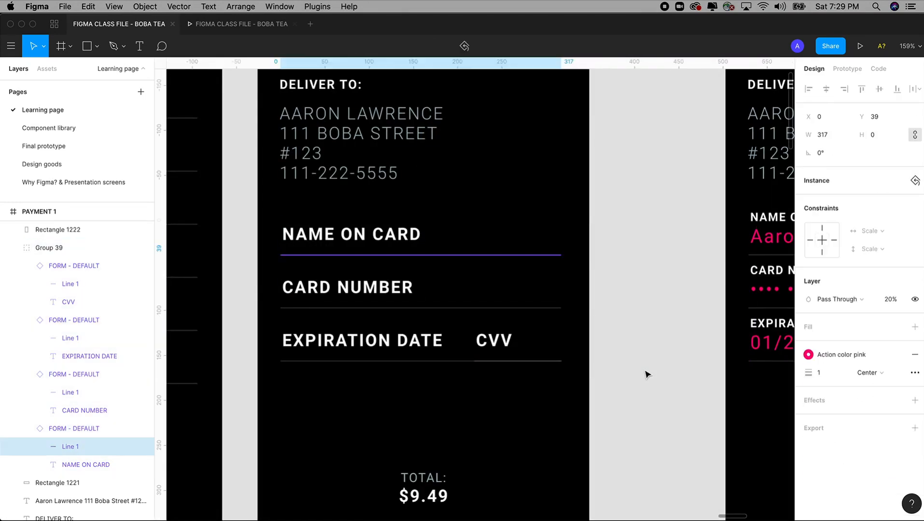
pyautogui.click(644, 427)
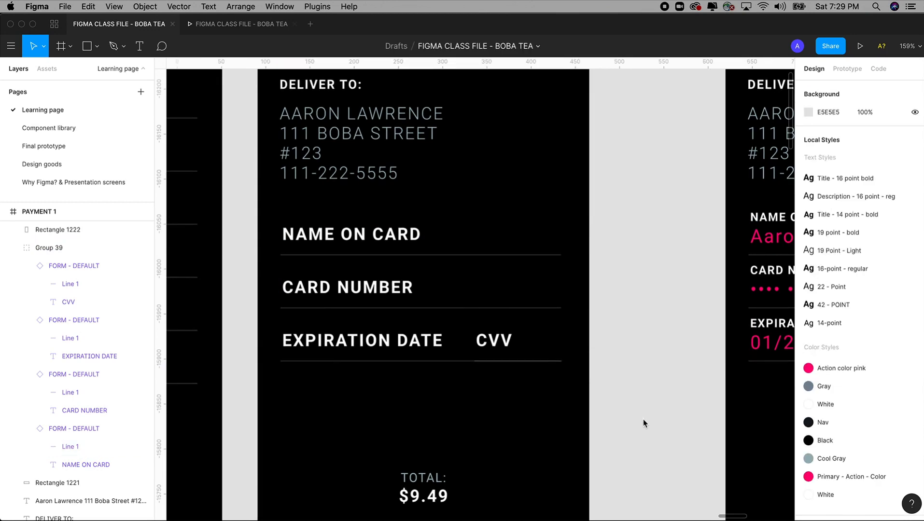
pyautogui.scroll(-5, 642, 423)
pyautogui.hscroll(2, 642, 423)
pyautogui.moveTo(584, 440); pyautogui.dragTo(558, 436)
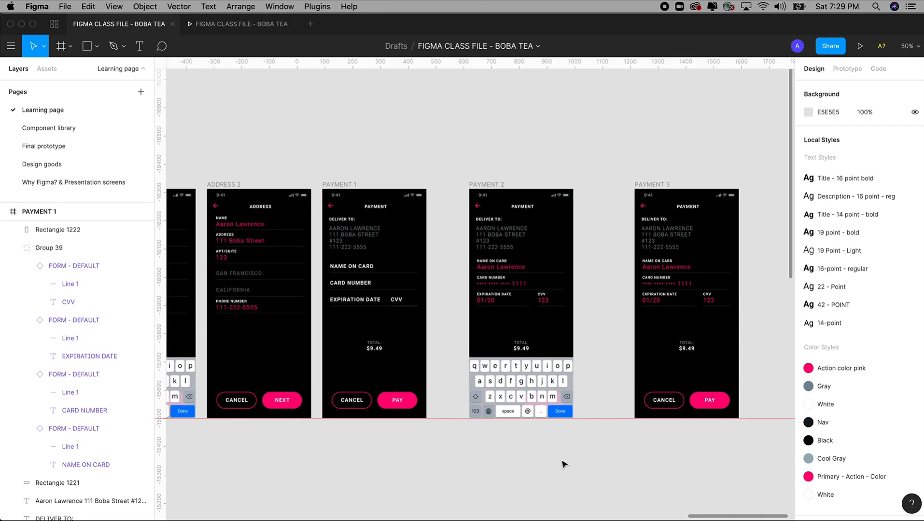
pyautogui.press('z')
pyautogui.moveTo(352, 155); pyautogui.dragTo(642, 478)
pyautogui.scroll(1, 648, 485)
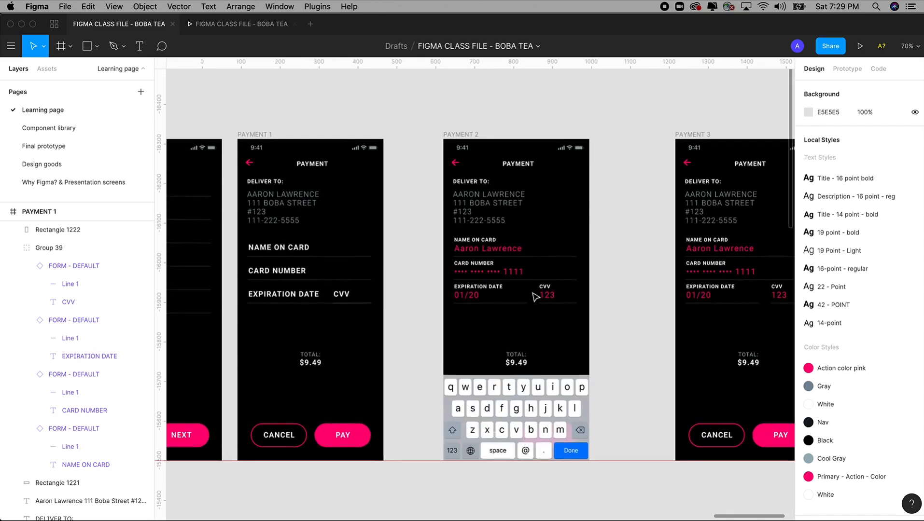
# Step: Move PAYMENT 2 and PAYMENT 3 closer together, then preview the Payment screen prototype
pyautogui.moveTo(474, 137); pyautogui.dragTo(455, 137)
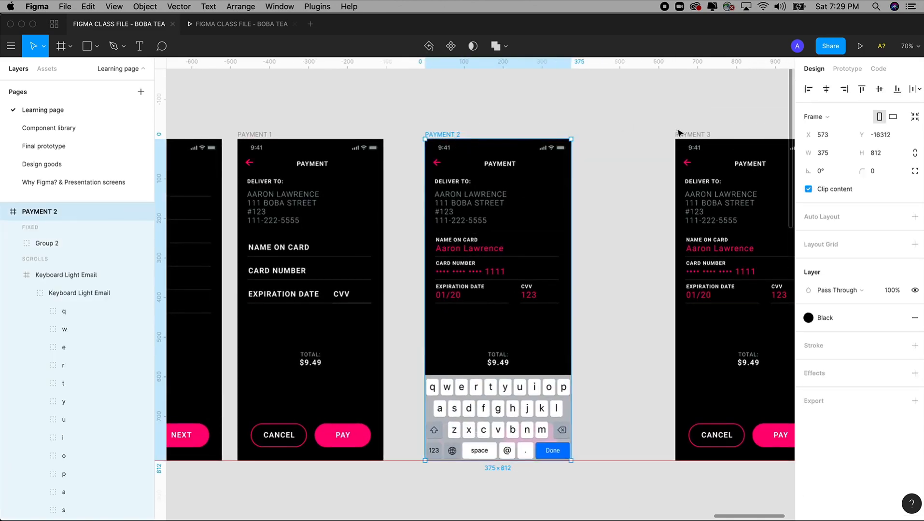
pyautogui.moveTo(693, 135); pyautogui.dragTo(528, 127)
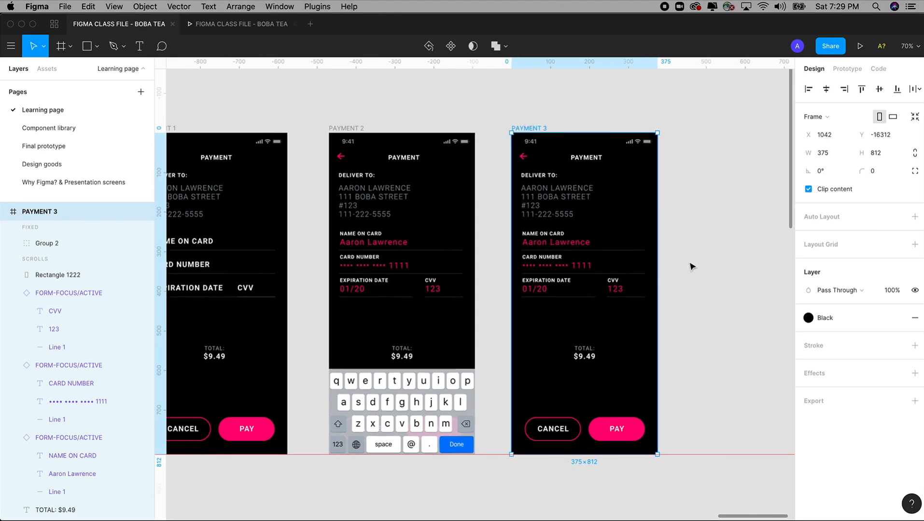
pyautogui.press('super+minus')
pyautogui.press('super+minus')
pyautogui.press('z')
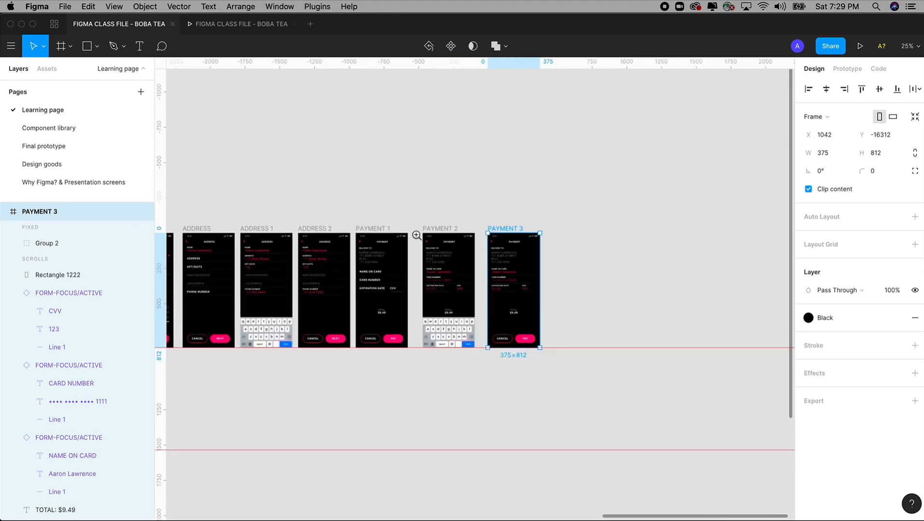
pyautogui.moveTo(374, 186); pyautogui.dragTo(515, 399)
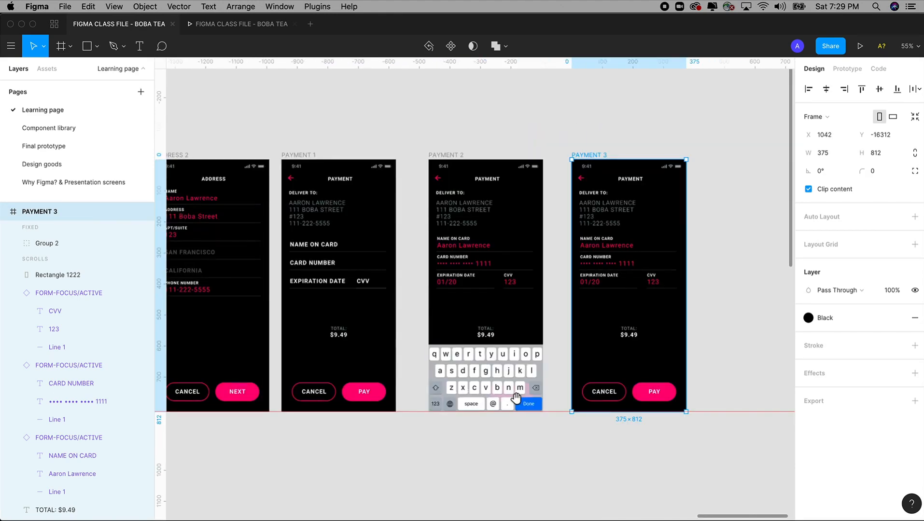
pyautogui.click(226, 24)
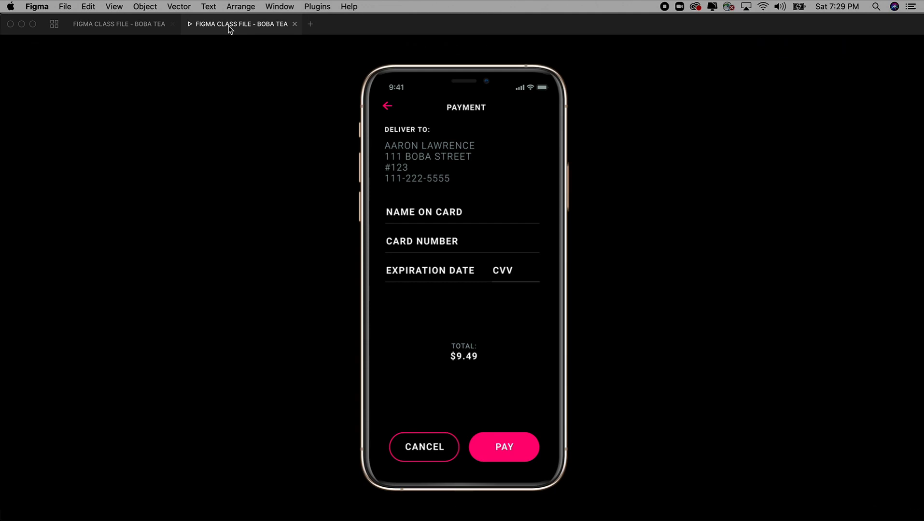
# Step: Test tapping the name-on-card field and dismissing the keyboard in the preview, then return to the editor
pyautogui.click(421, 212)
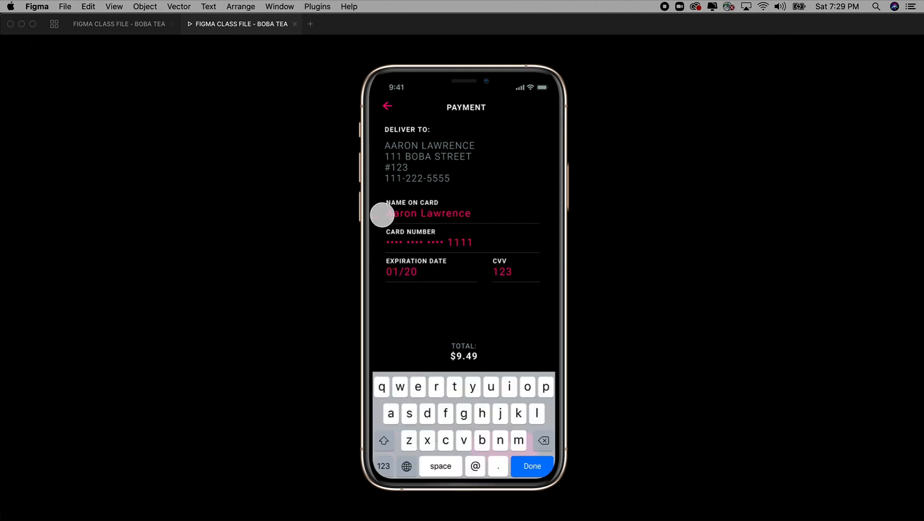
pyautogui.click(532, 468)
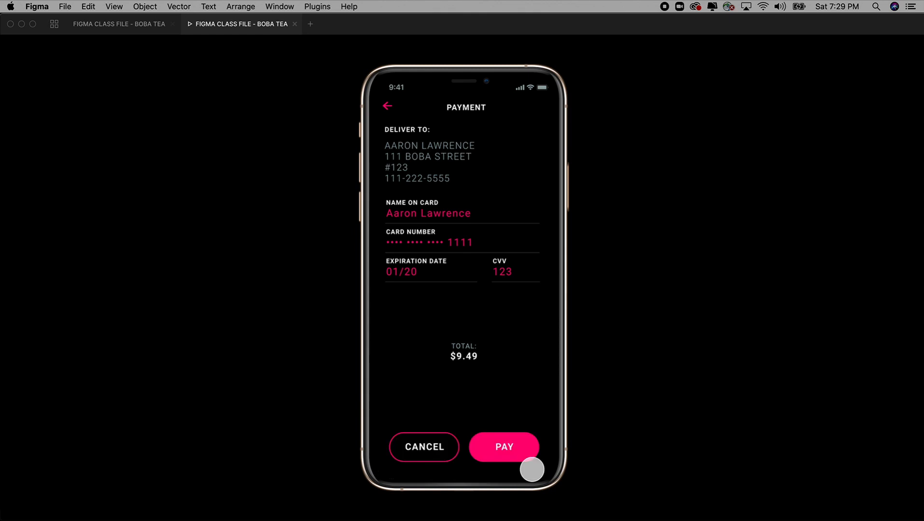
pyautogui.click(131, 26)
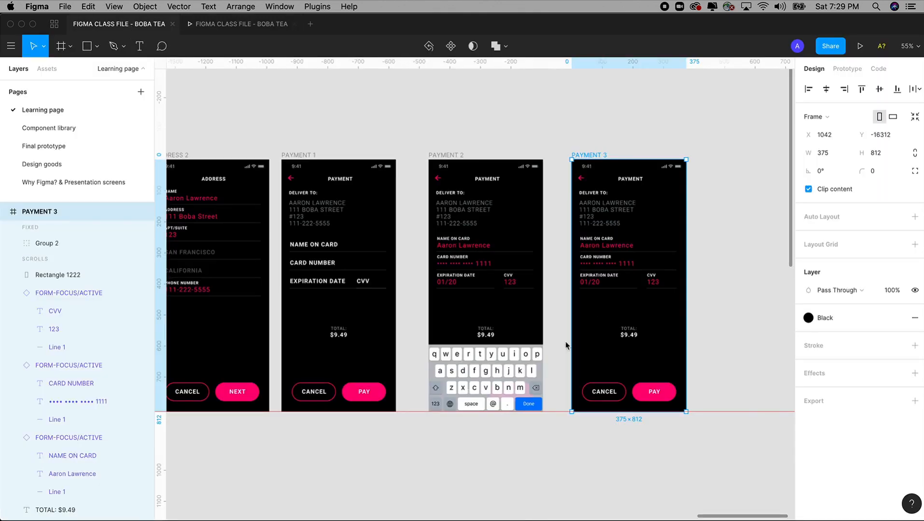
# Step: Select the Loading screen frame to copy it
pyautogui.scroll(-5, 566, 346)
pyautogui.hscroll(-10, 565, 290)
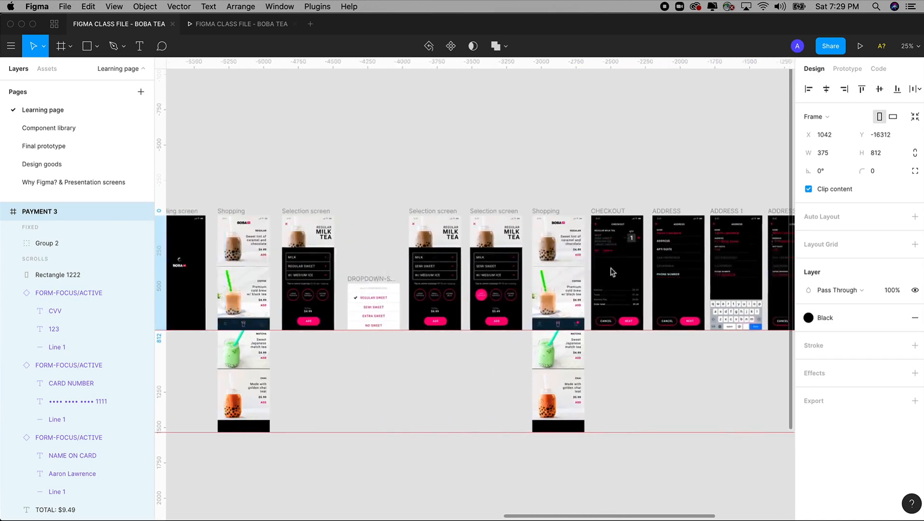
pyautogui.hscroll(-5, 470, 249)
pyautogui.click(279, 210)
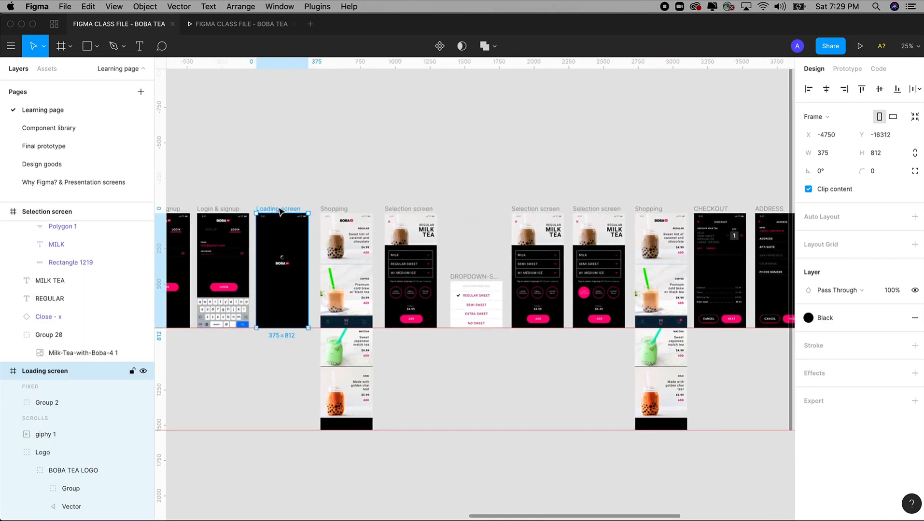
pyautogui.hscroll(3, 279, 210)
pyautogui.hscroll(-3, 289, 185)
pyautogui.moveTo(220, 119); pyautogui.dragTo(396, 329)
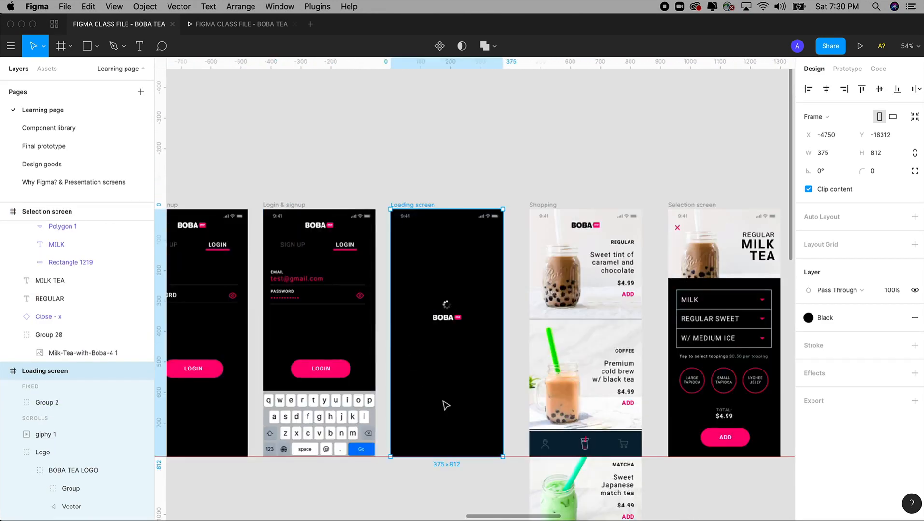
pyautogui.moveTo(334, 153); pyautogui.dragTo(594, 519)
pyautogui.moveTo(476, 408); pyautogui.dragTo(438, 461)
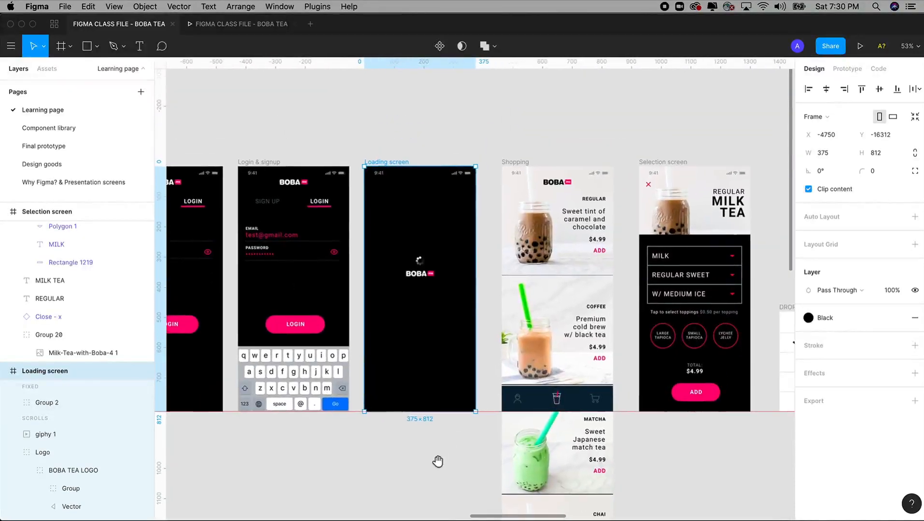
# Step: Paste the Loading screen copy and place it right of PAYMENT 3
pyautogui.press('-')
pyautogui.hscroll(5, 439, 456)
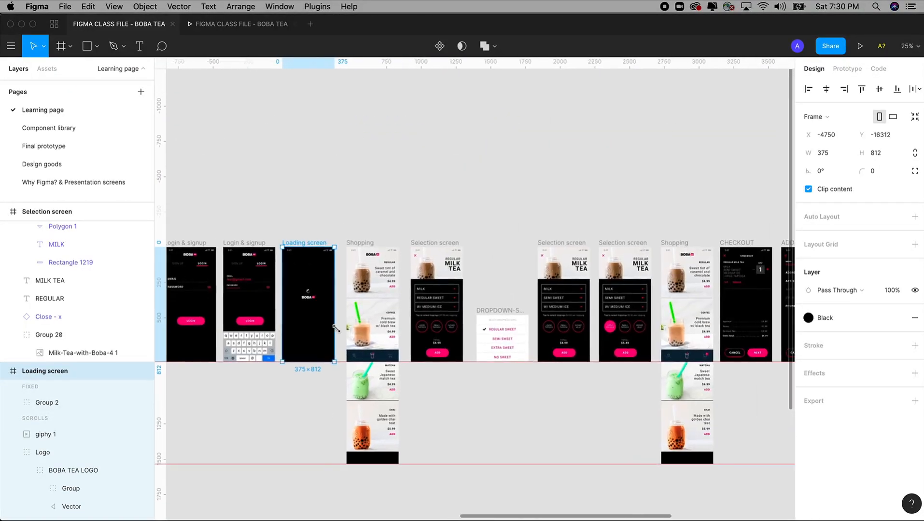
pyautogui.hscroll(15, 317, 226)
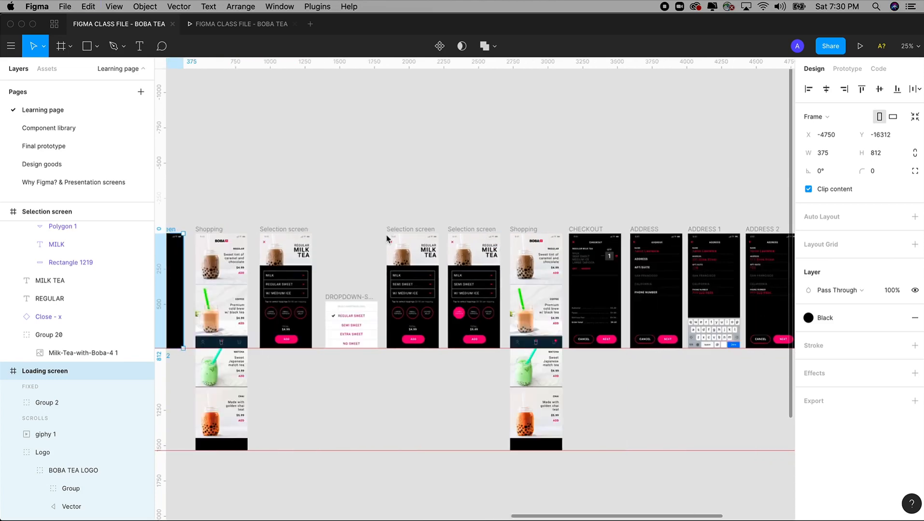
pyautogui.press('z')
pyautogui.moveTo(336, 156); pyautogui.dragTo(584, 423)
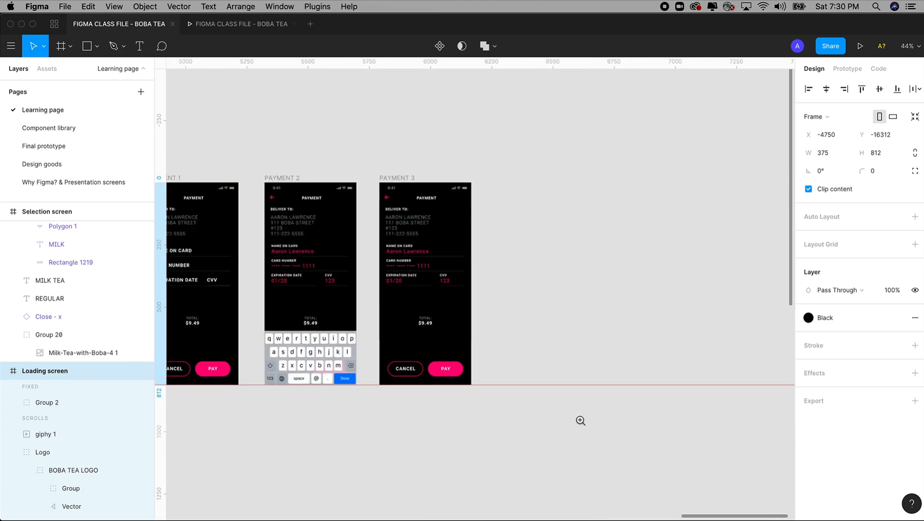
pyautogui.press('super+v')
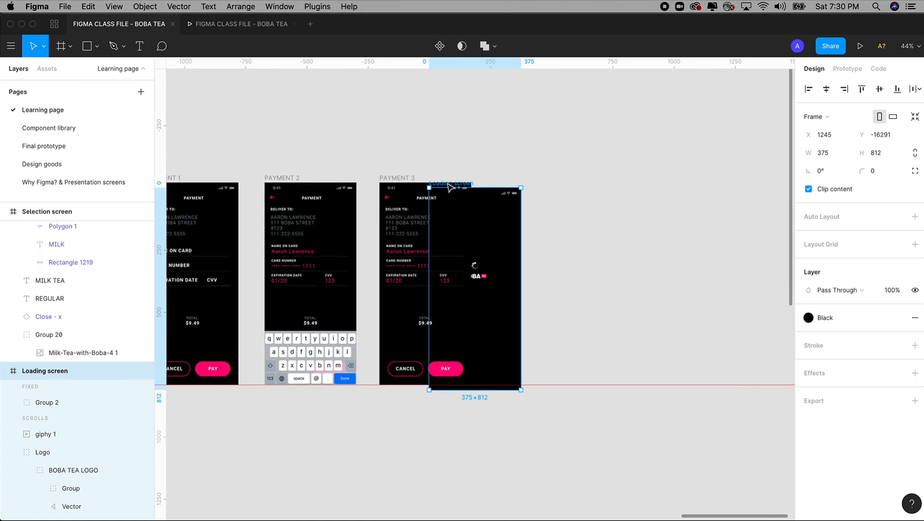
pyautogui.moveTo(448, 187); pyautogui.dragTo(509, 183)
pyautogui.press('z')
pyautogui.moveTo(341, 110); pyautogui.dragTo(650, 418)
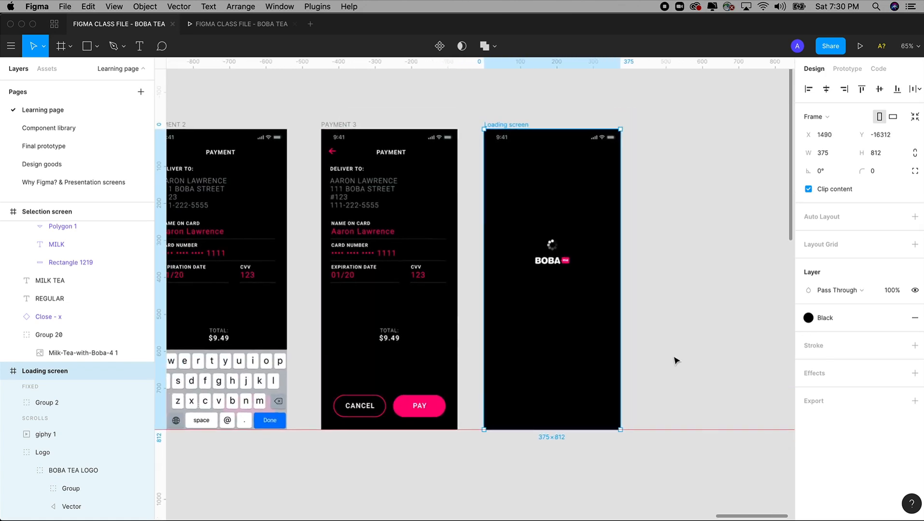
# Step: Delete the BOBA logo and paste a centred DELIVER TO: heading below the spinner
pyautogui.click(552, 265)
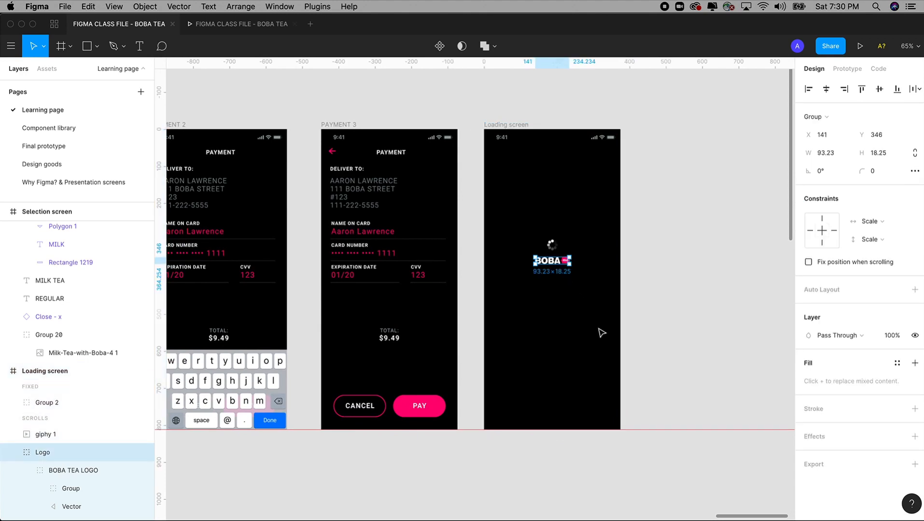
pyautogui.press('Delete')
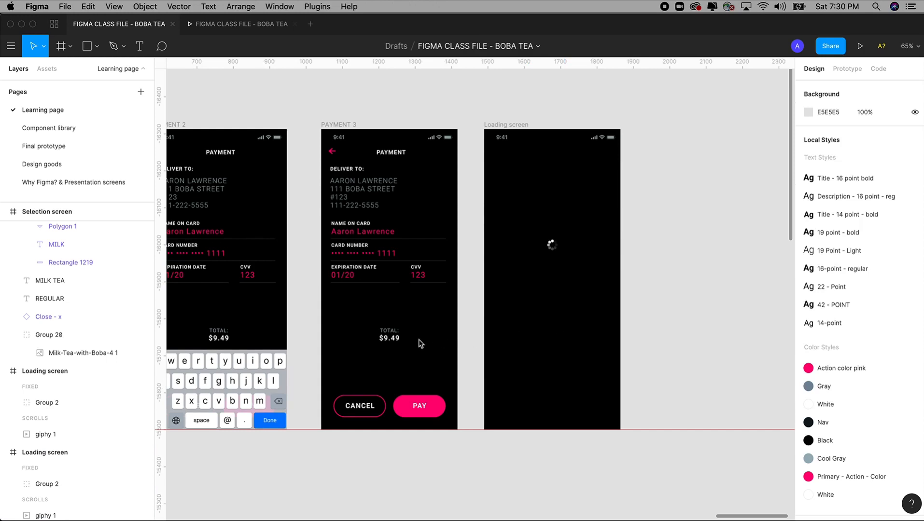
pyautogui.click(393, 338)
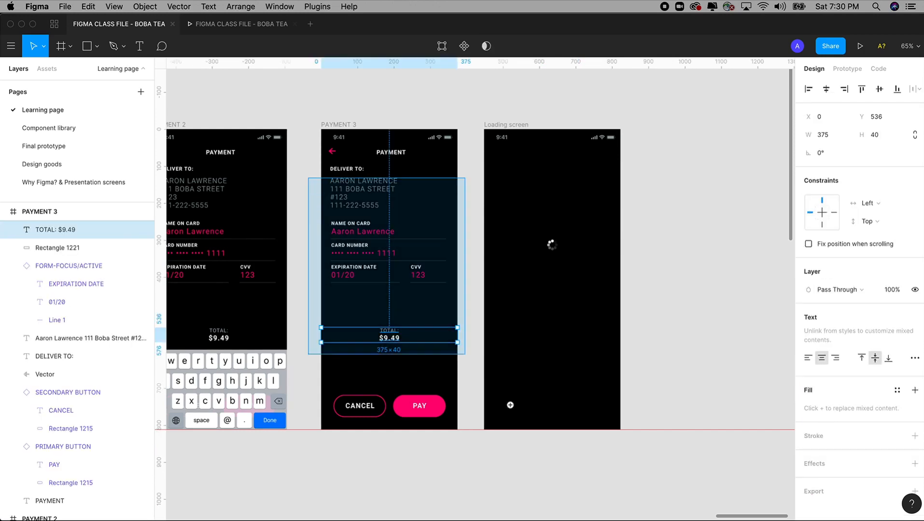
pyautogui.scroll(5, 391, 338)
pyautogui.moveTo(490, 427); pyautogui.dragTo(494, 439)
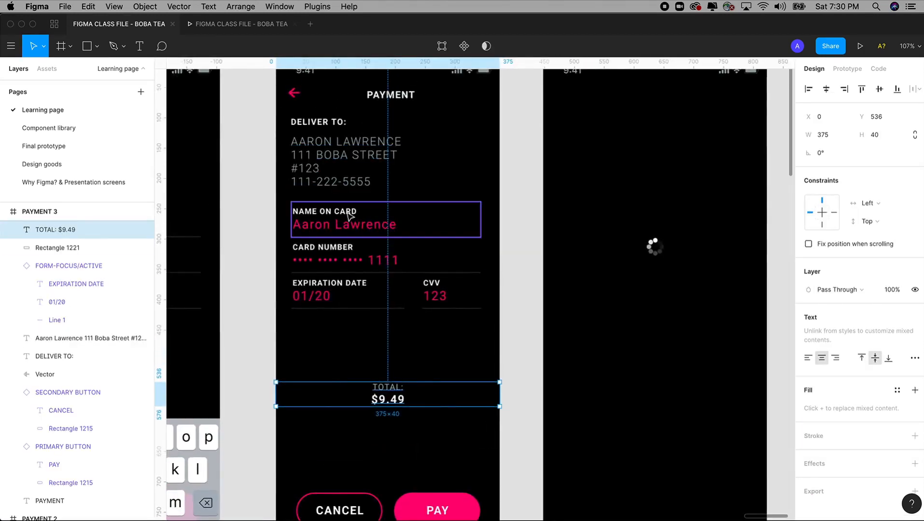
pyautogui.click(325, 124)
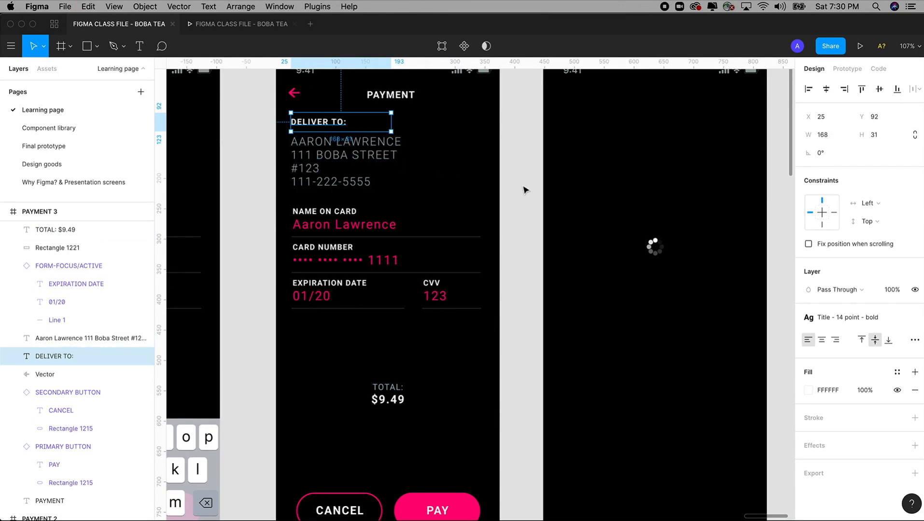
pyautogui.moveTo(524, 188); pyautogui.dragTo(421, 223)
pyautogui.click(466, 92)
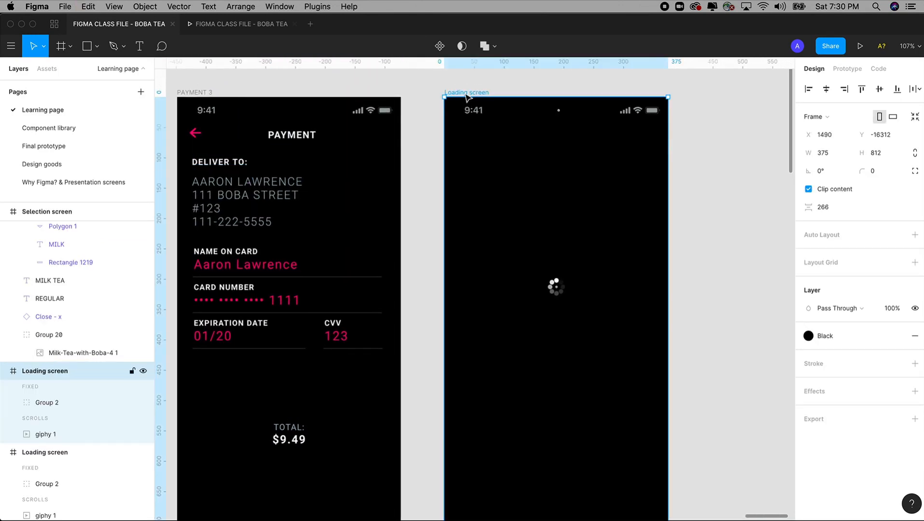
pyautogui.press('super+v')
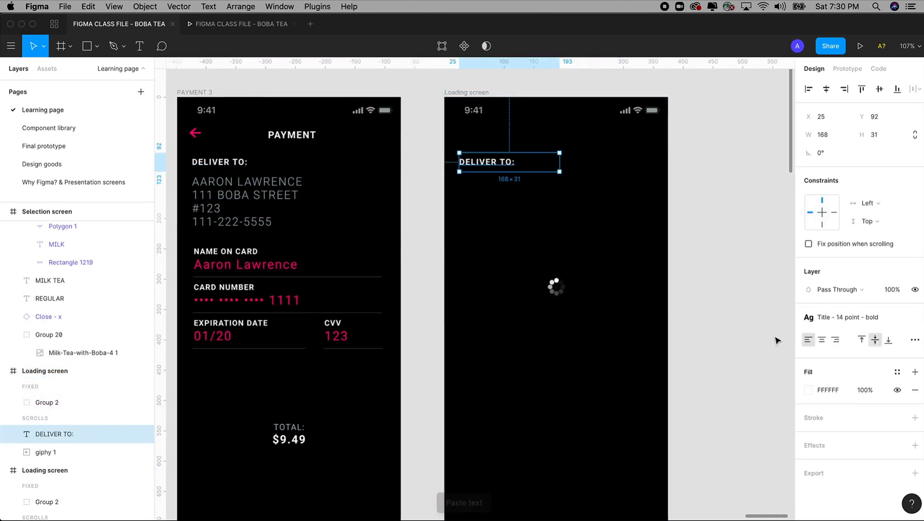
pyautogui.click(822, 340)
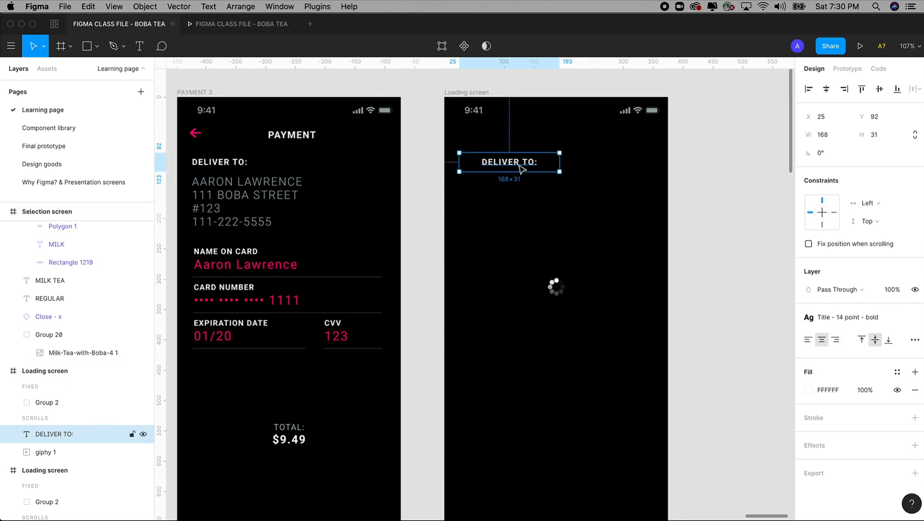
pyautogui.moveTo(521, 169); pyautogui.dragTo(668, 311)
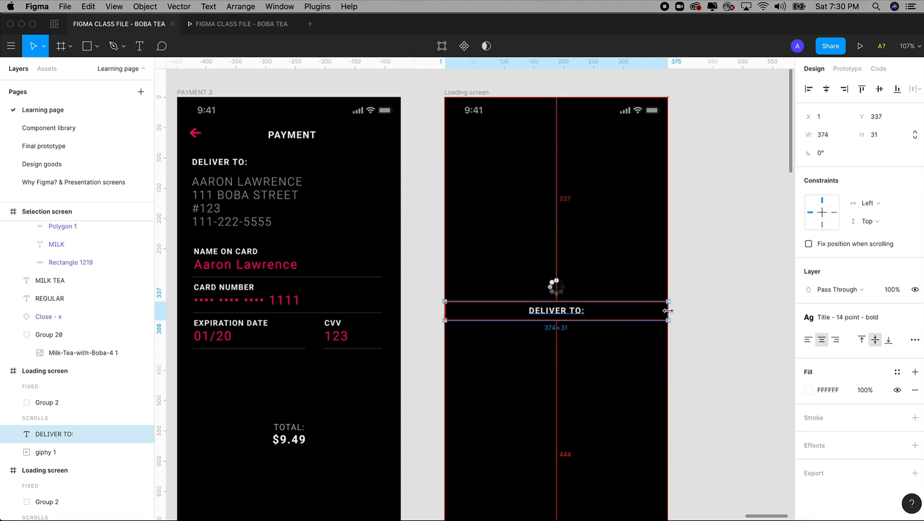
# Step: Remove the heading's trailing colon and stretch its box to the full frame width
pyautogui.doubleClick(573, 314)
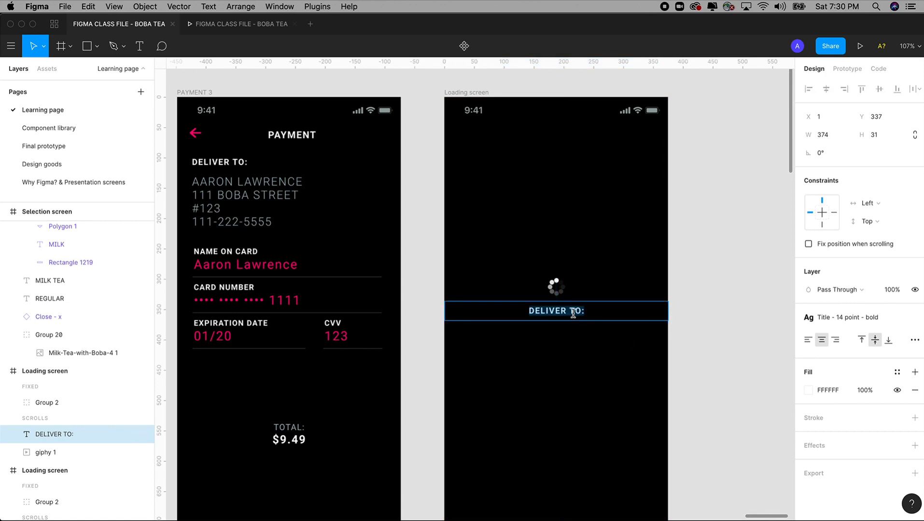
pyautogui.click(580, 311)
pyautogui.press('BackSpace')
pyautogui.press('Escape')
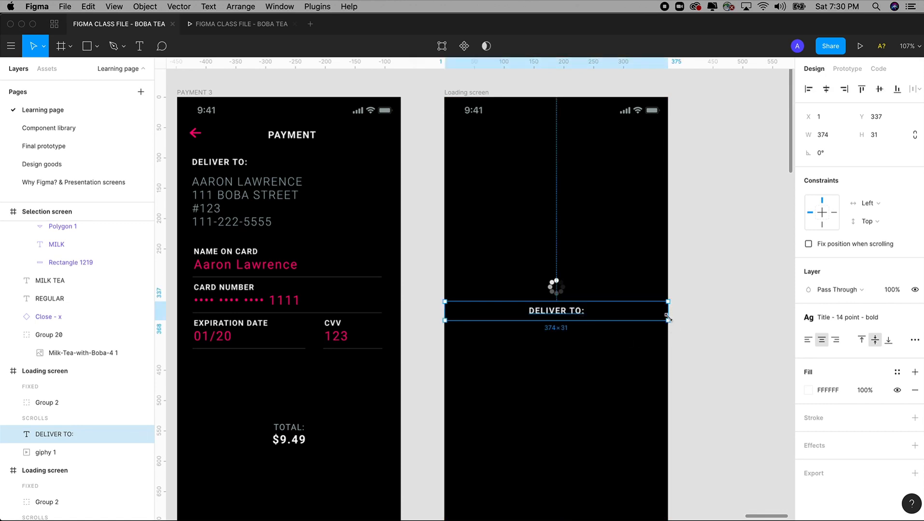
pyautogui.moveTo(667, 310)
pyautogui.mouseDown()
pyautogui.moveTo(560, 312)
pyautogui.moveTo(667, 311)
pyautogui.mouseUp()
pyautogui.moveTo(443, 307)
pyautogui.mouseDown()
pyautogui.moveTo(505, 309)
pyautogui.moveTo(447, 305)
pyautogui.mouseUp()
# Step: Replace the heading text with 'Submitting Payment...'
pyautogui.doubleClick(601, 314)
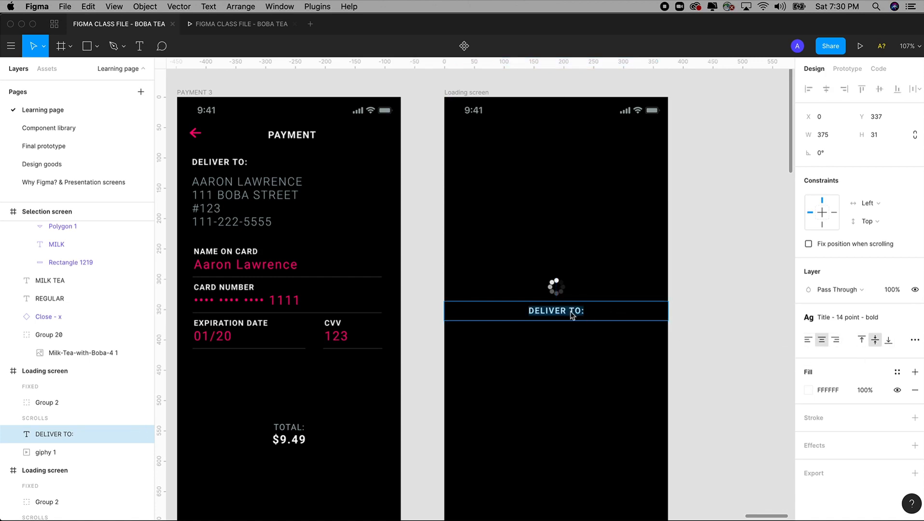
pyautogui.click(600, 315)
pyautogui.press('super+a')
pyautogui.write('S')
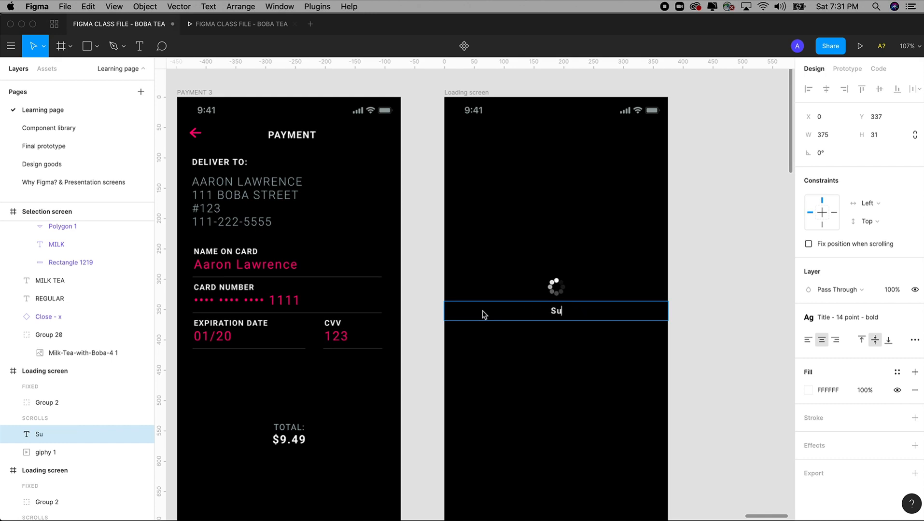
pyautogui.write('ubmitting Paymit')
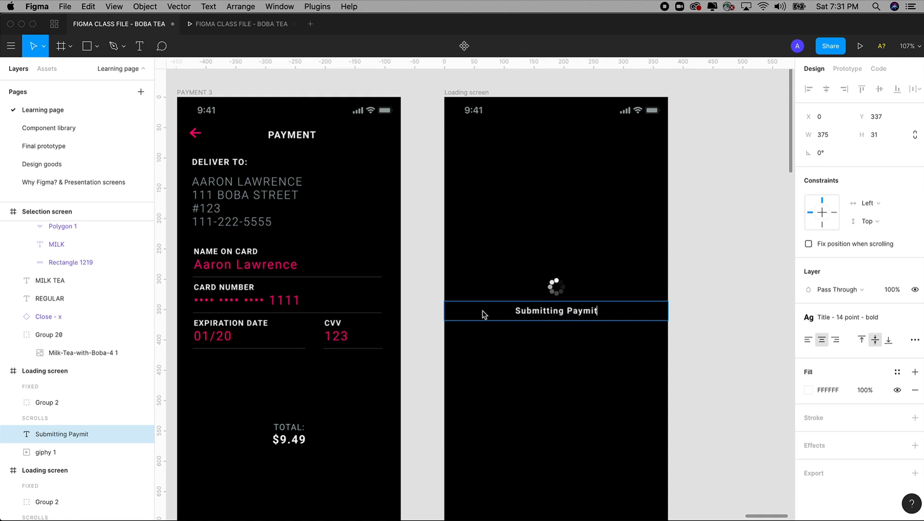
pyautogui.press('BackSpace')
pyautogui.press('BackSpace')
pyautogui.press('BackSpace')
pyautogui.write('ent.')
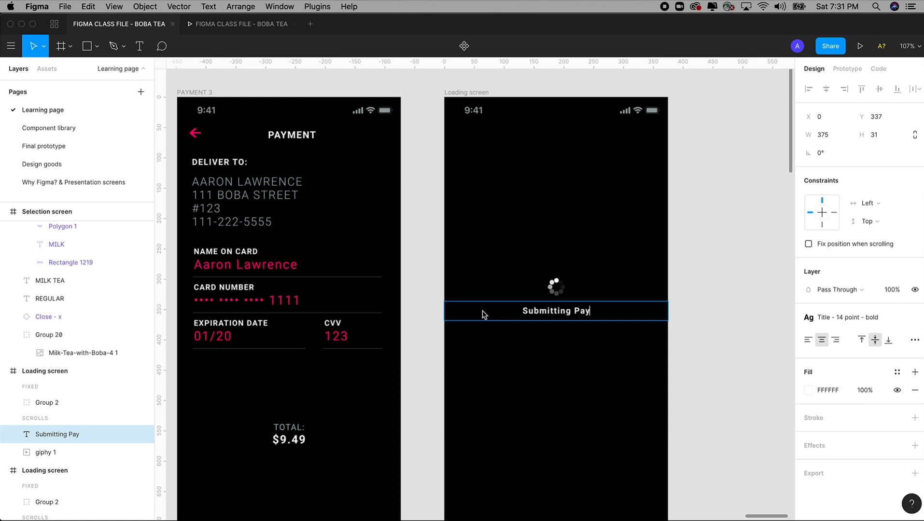
pyautogui.write('..')
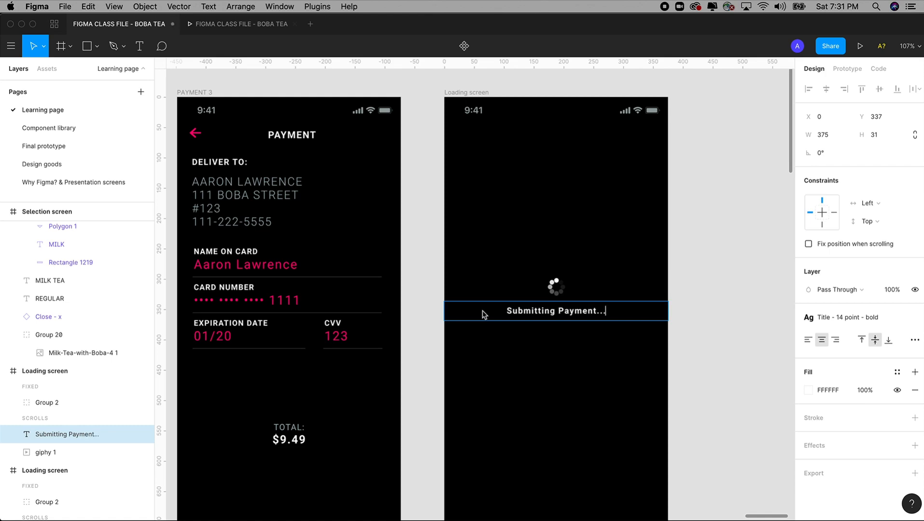
pyautogui.click(726, 352)
# Step: Zoom in on PAYMENT 3 and the Loading screen to review the caption
pyautogui.moveTo(723, 352); pyautogui.dragTo(659, 346)
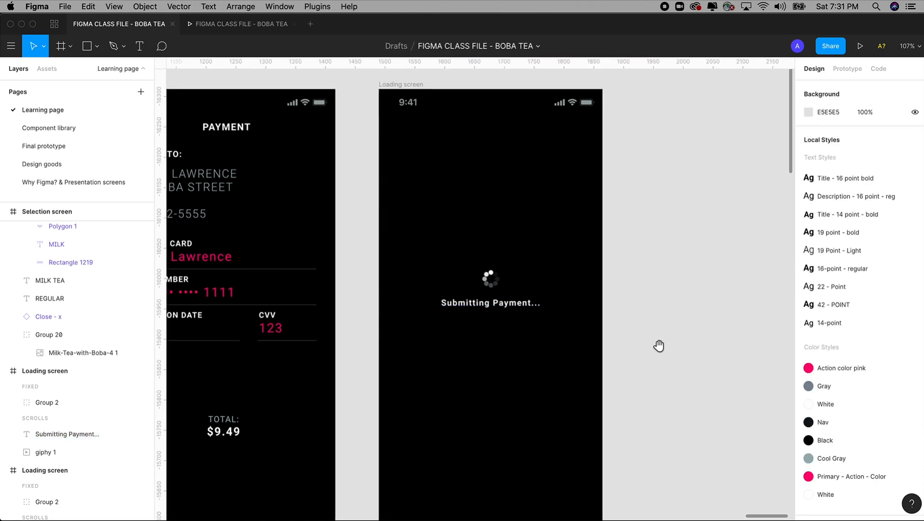
pyautogui.click(511, 311)
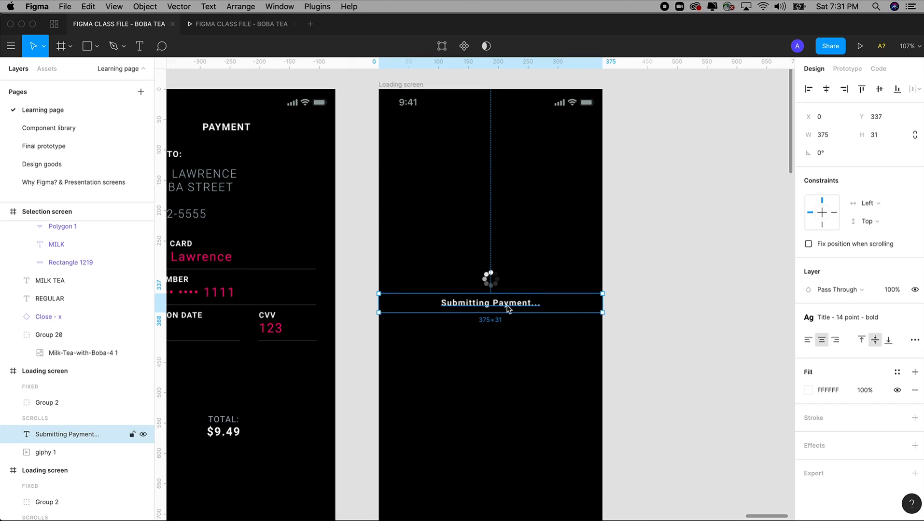
pyautogui.press('-')
pyautogui.hscroll(-2, 641, 293)
pyautogui.press('z')
pyautogui.moveTo(299, 146); pyautogui.dragTo(516, 437)
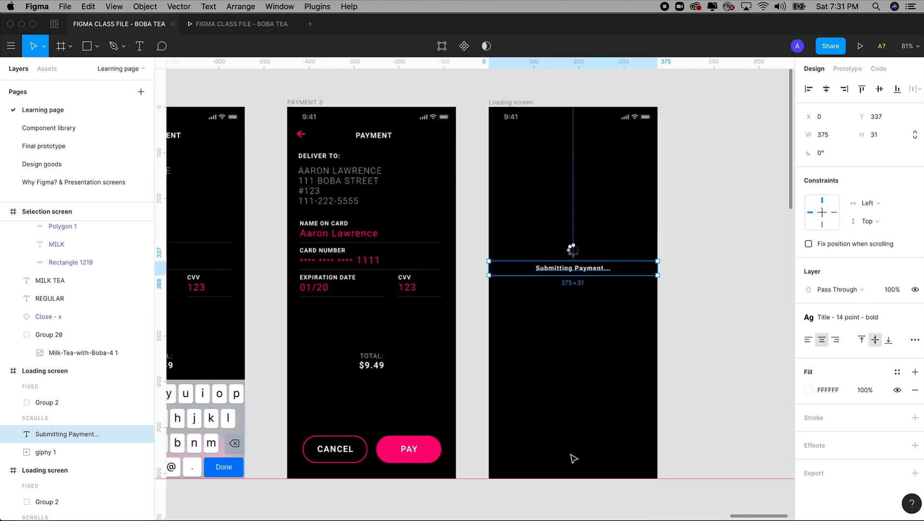
pyautogui.click(472, 347)
pyautogui.scroll(-1, 468, 341)
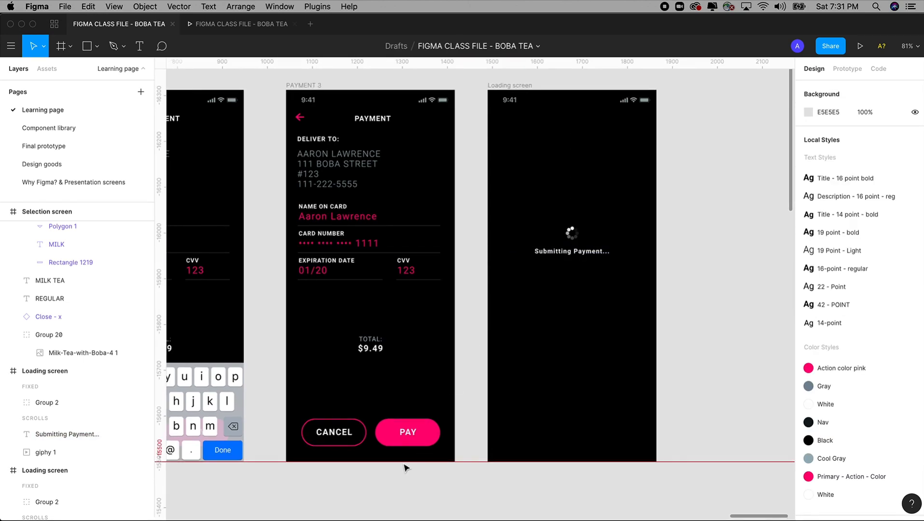
# Step: Link the PAY button to the Loading screen On Tap with an Instant transition
pyautogui.click(423, 433)
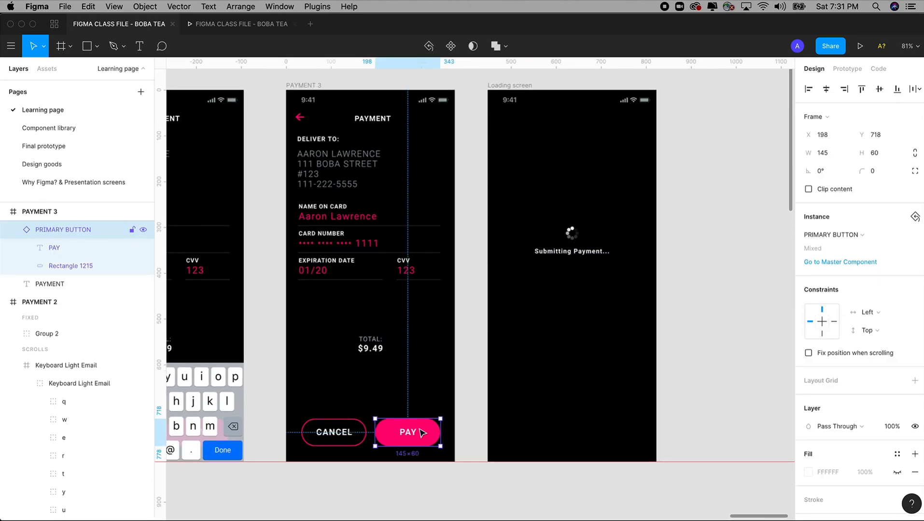
pyautogui.click(846, 68)
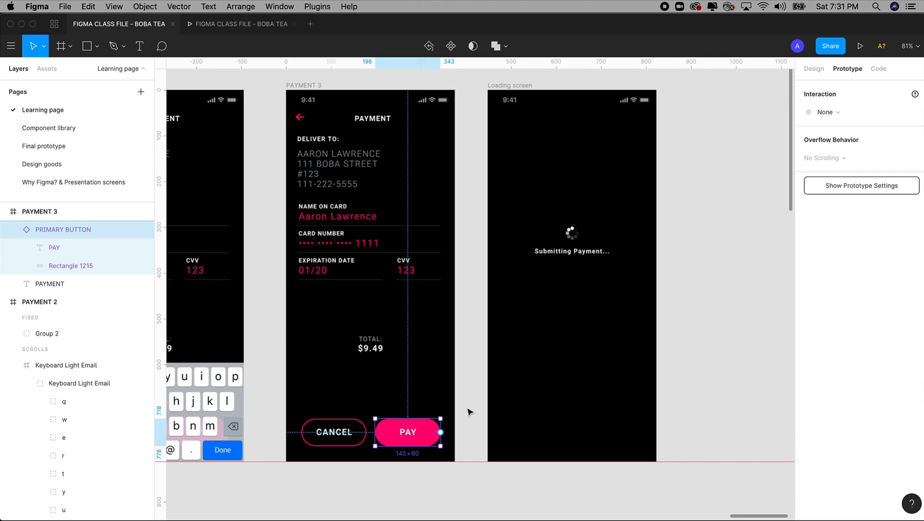
pyautogui.moveTo(440, 432); pyautogui.dragTo(566, 414)
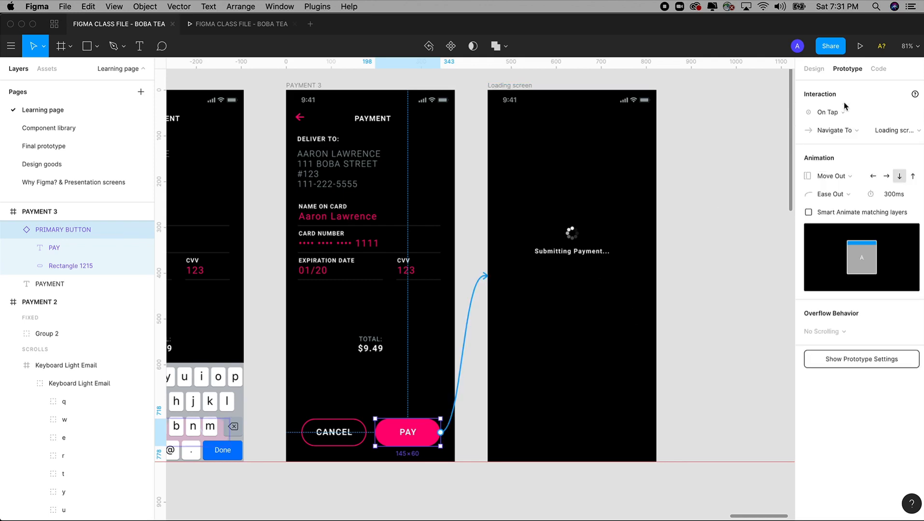
pyautogui.click(839, 114)
pyautogui.click(835, 111)
pyautogui.click(840, 180)
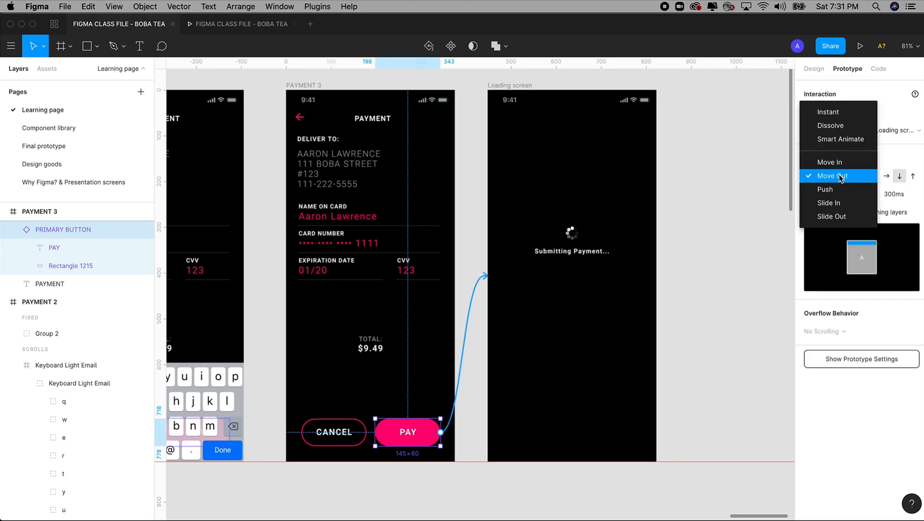
pyautogui.click(834, 114)
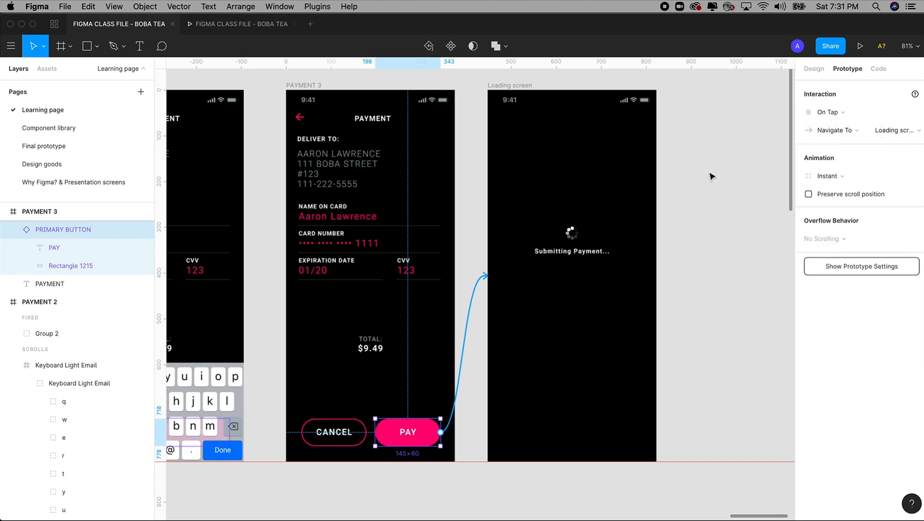
pyautogui.click(704, 251)
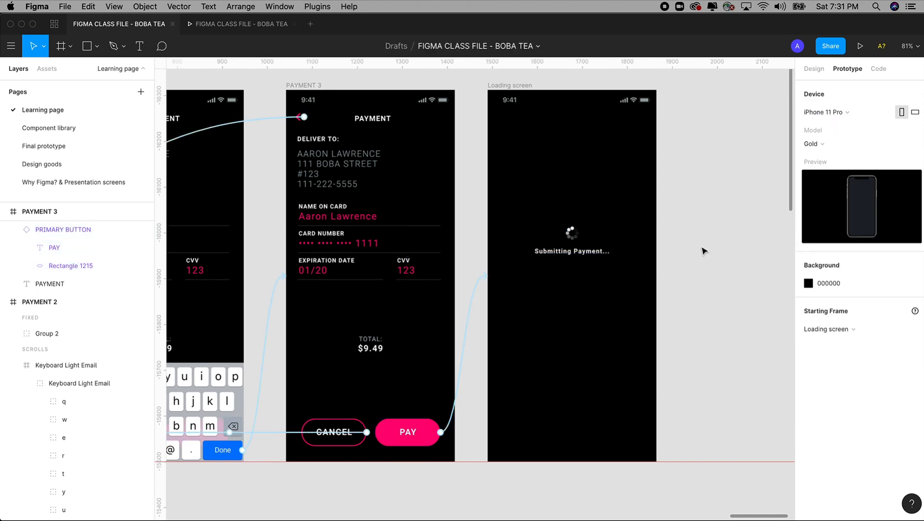
# Step: Test tapping PAY in the prototype preview, then go to the Final prototype page
pyautogui.hscroll(-2, 497, 356)
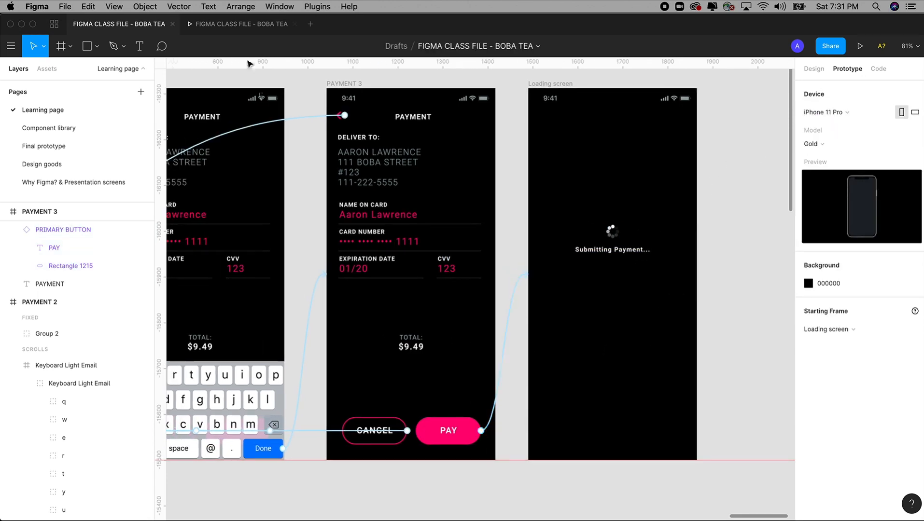
pyautogui.click(246, 29)
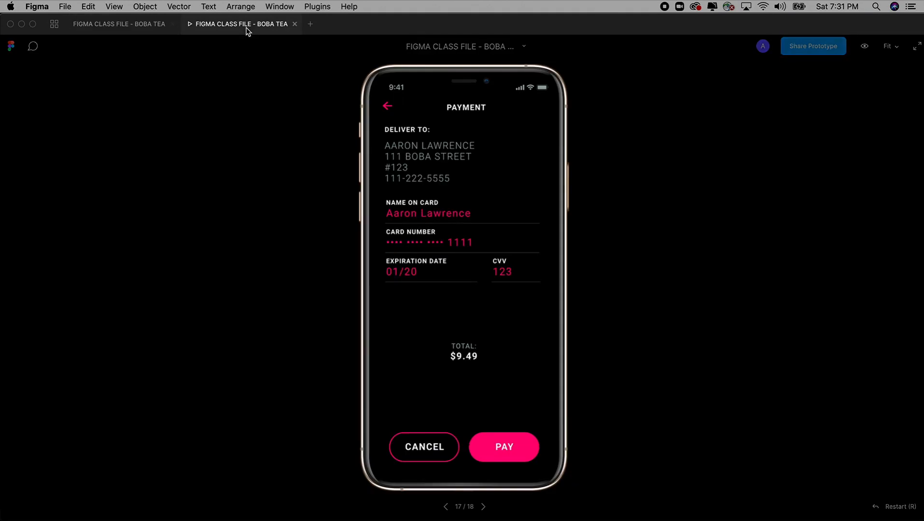
pyautogui.click(505, 448)
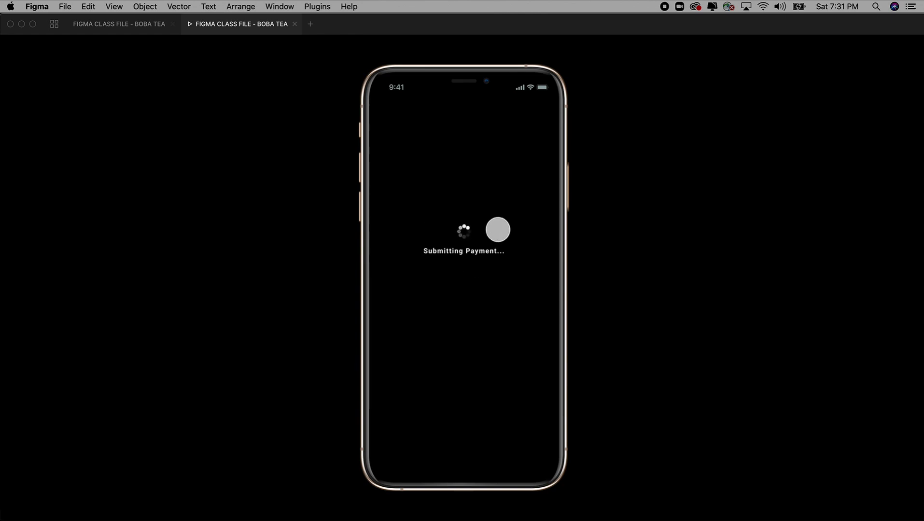
pyautogui.click(146, 25)
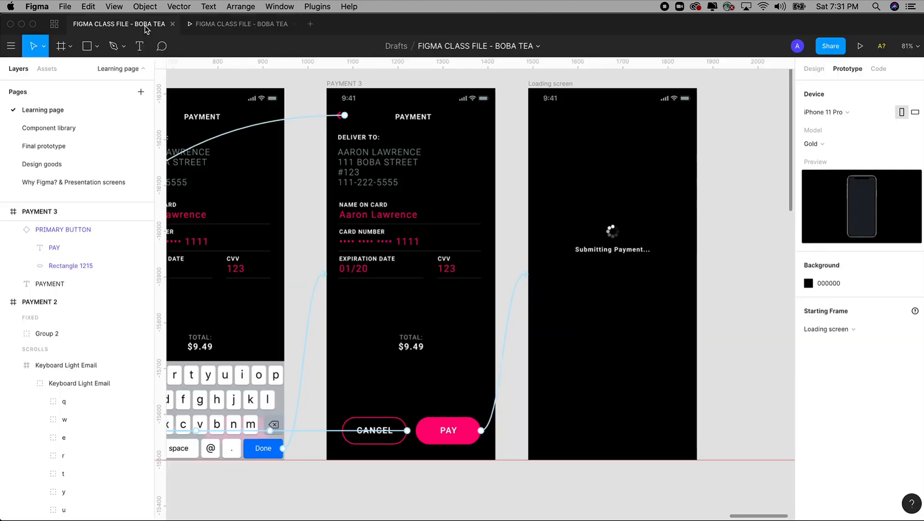
pyautogui.click(41, 146)
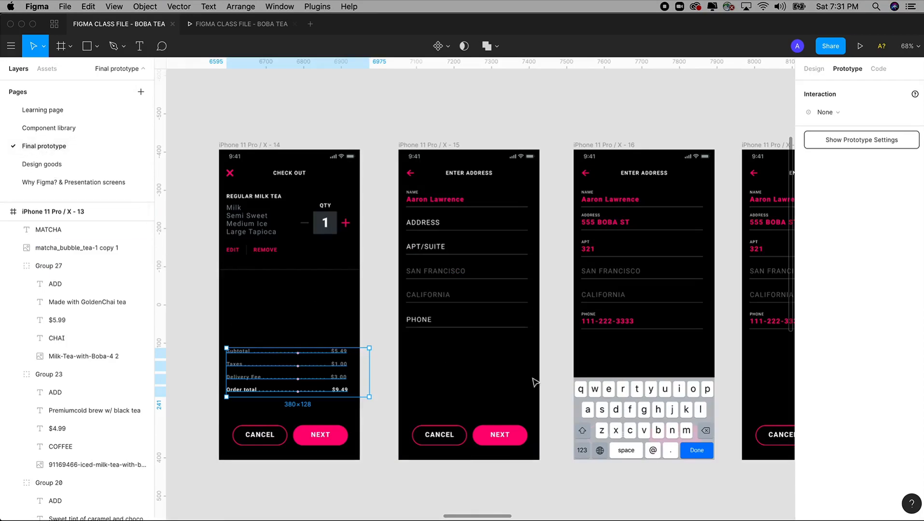
pyautogui.hscroll(15, 697, 347)
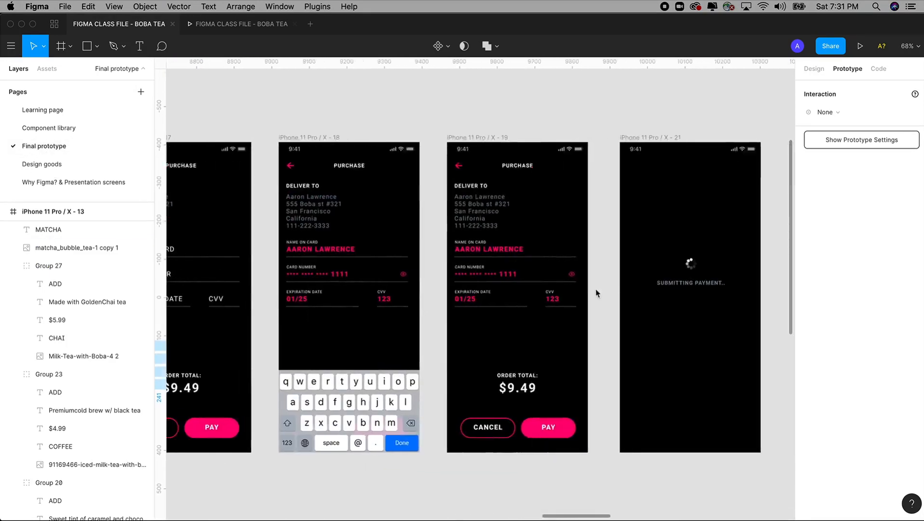
pyautogui.hscroll(5, 638, 273)
pyautogui.moveTo(388, 124); pyautogui.dragTo(549, 455)
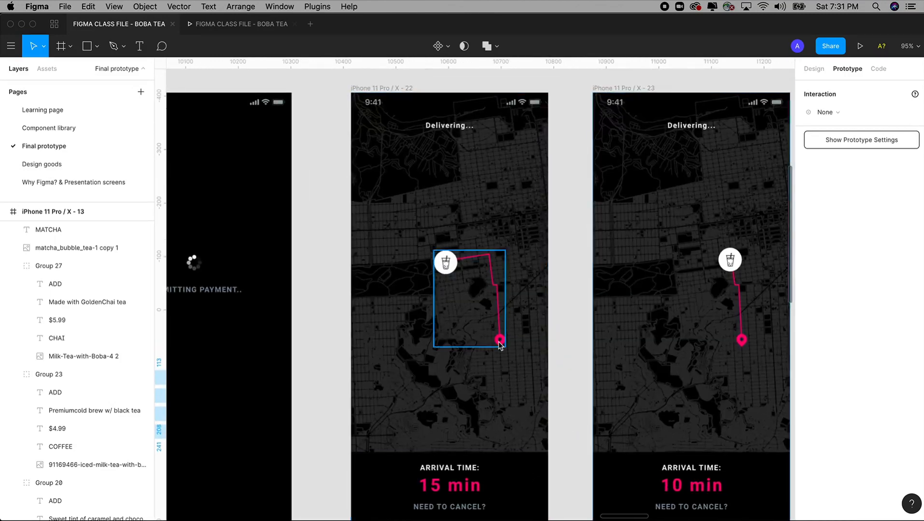
pyautogui.hscroll(10, 499, 342)
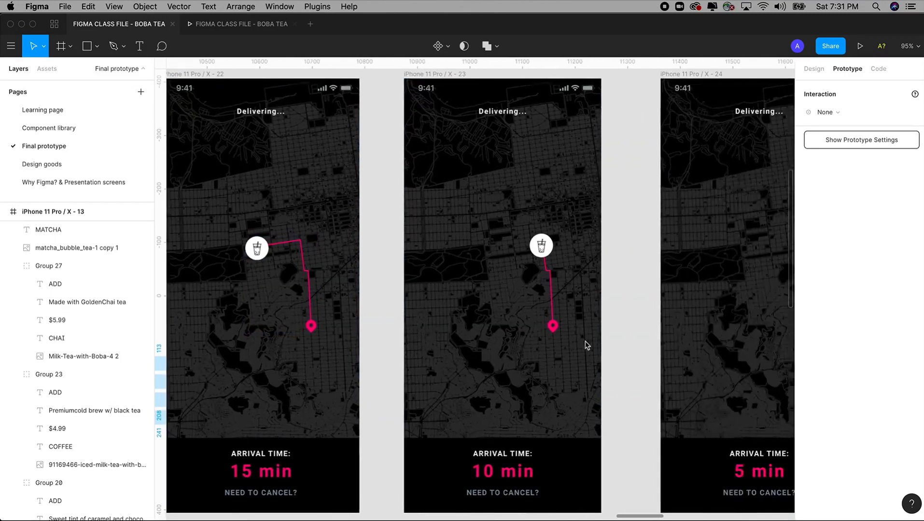
pyautogui.hscroll(6, 485, 331)
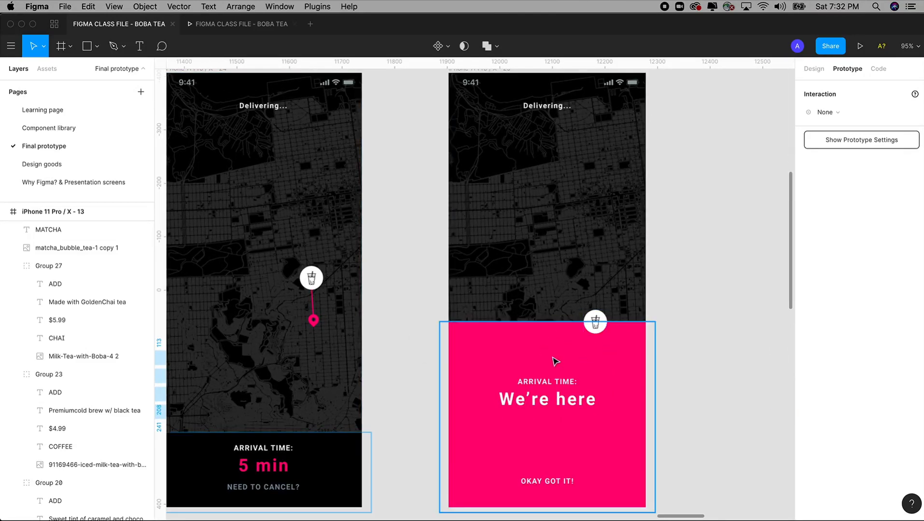
pyautogui.hscroll(-8, 489, 380)
pyautogui.hscroll(-4, 546, 371)
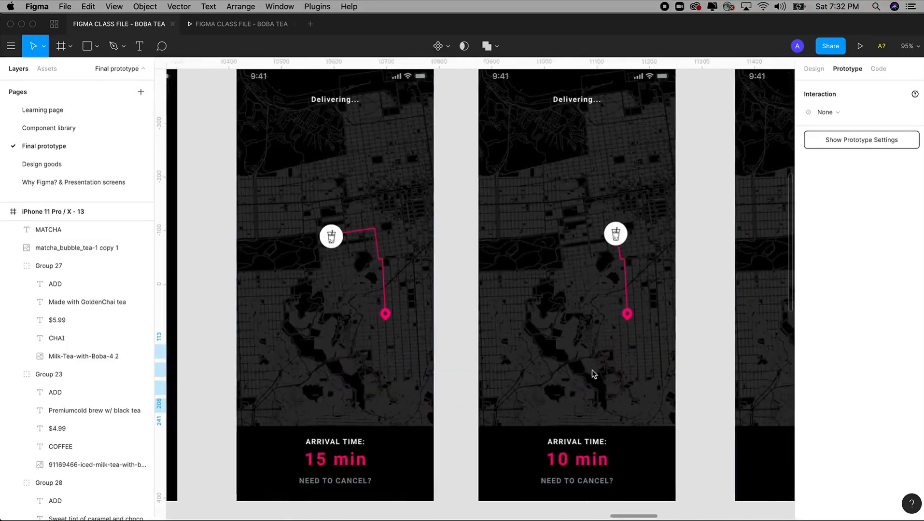
pyautogui.press('super+minus')
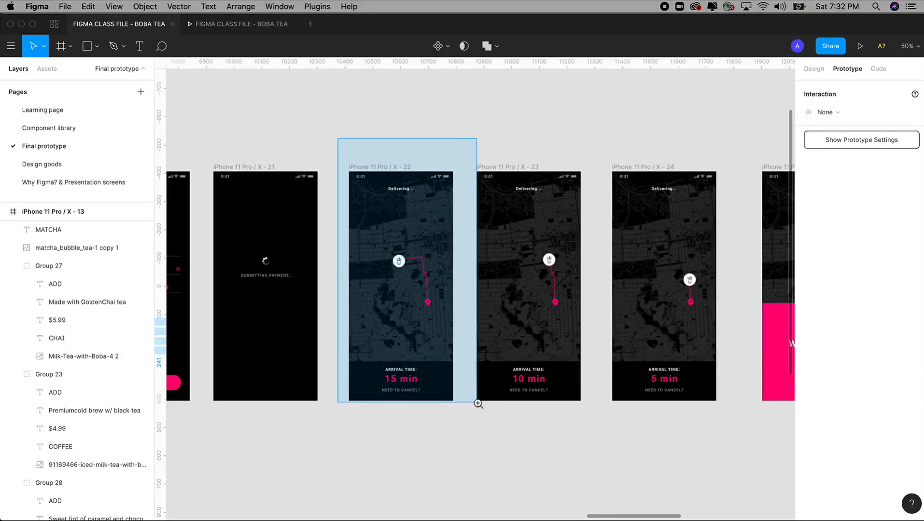
pyautogui.scroll(5, 478, 404)
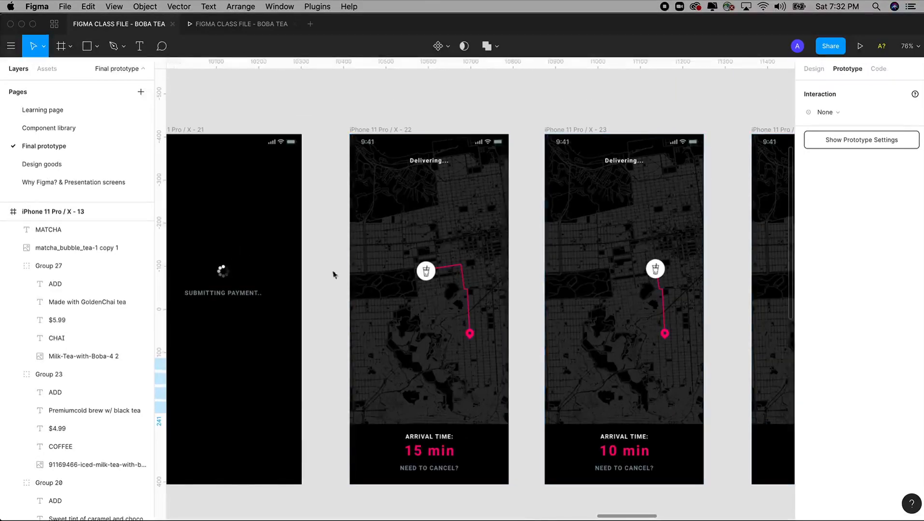
pyautogui.hscroll(-1, 334, 272)
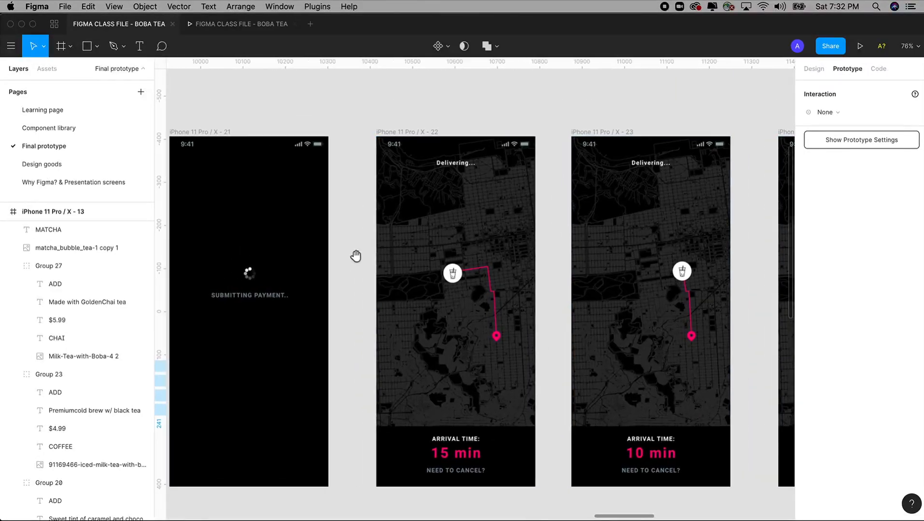
# Step: On the Learning page, Alt-drag a duplicate of the Loading screen beside the original
pyautogui.click(52, 113)
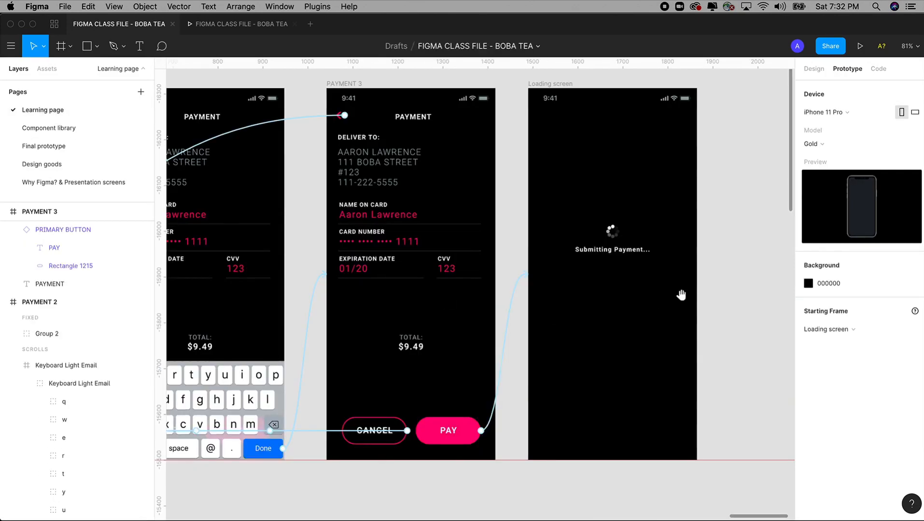
pyautogui.moveTo(680, 295); pyautogui.dragTo(460, 308)
pyautogui.scroll(2, 459, 308)
pyautogui.click(317, 120)
pyautogui.moveTo(318, 119); pyautogui.dragTo(539, 118)
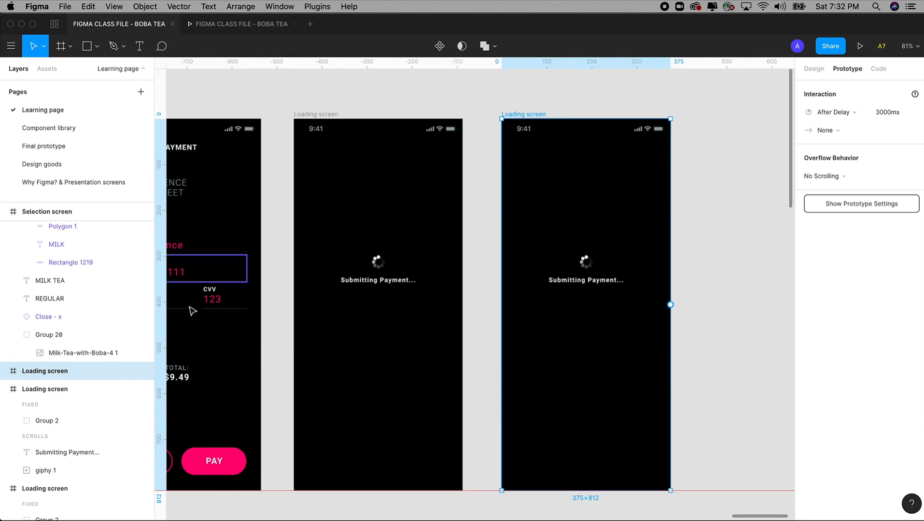
# Step: Rename the copy 'Delivery 1' and clear out its spinner and caption
pyautogui.doubleClick(66, 373)
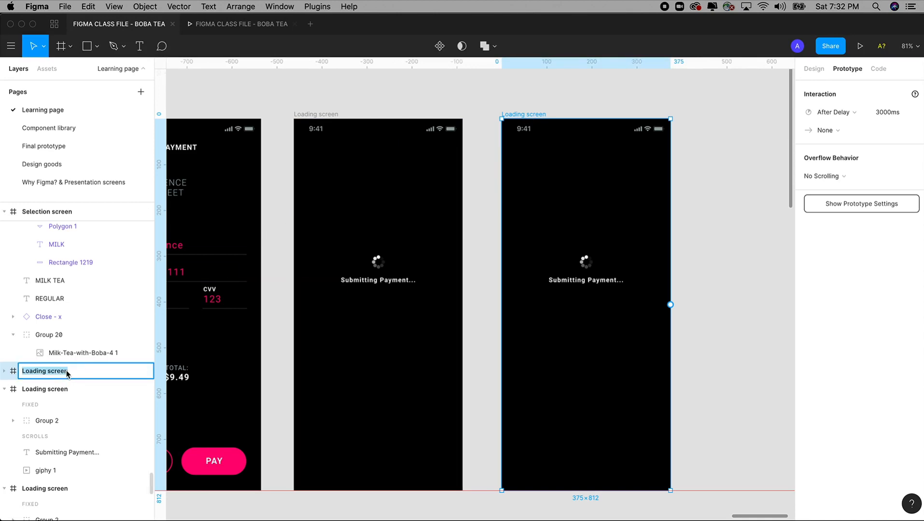
pyautogui.write('Delivery 1')
pyautogui.click(706, 241)
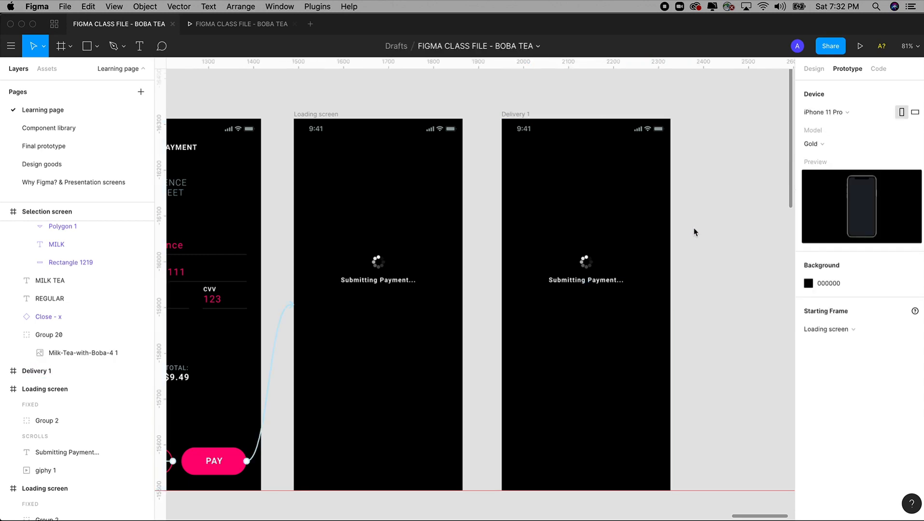
pyautogui.moveTo(695, 214); pyautogui.dragTo(543, 329)
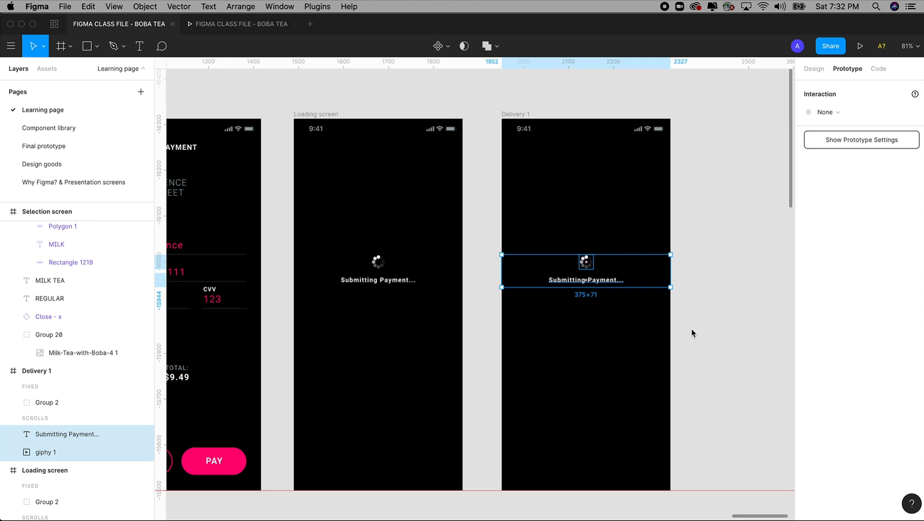
pyautogui.click(692, 333)
pyautogui.hotkey('shift', '1')
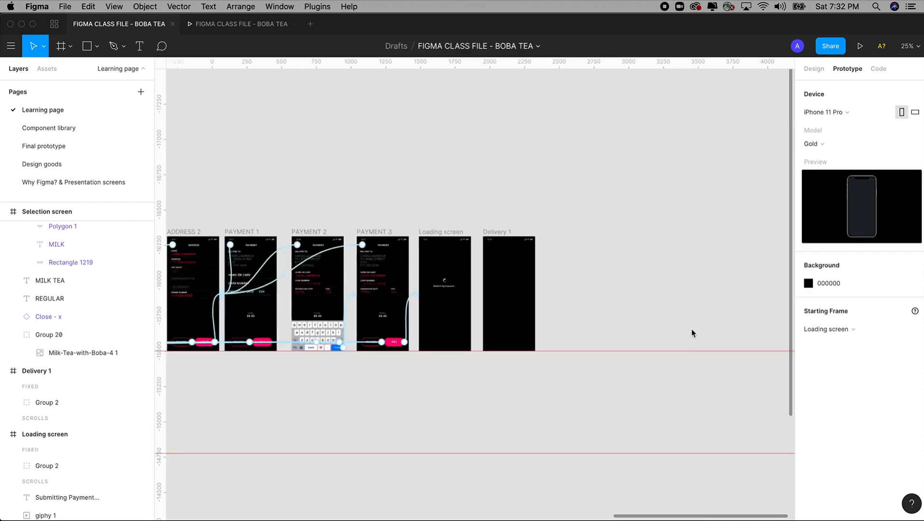
# Step: Select and copy the dark Map 2 image on the Loading screen
pyautogui.hscroll(-10, 565, 195)
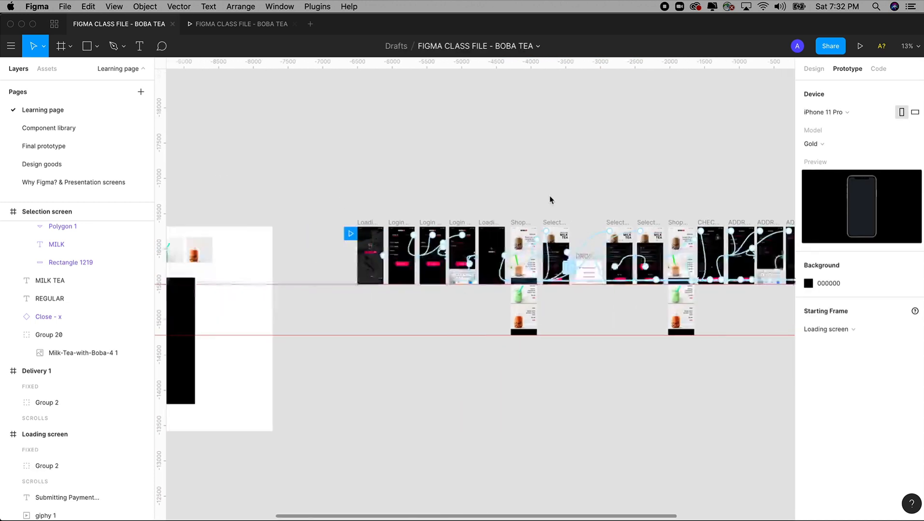
pyautogui.press('z')
pyautogui.moveTo(383, 195); pyautogui.dragTo(460, 311)
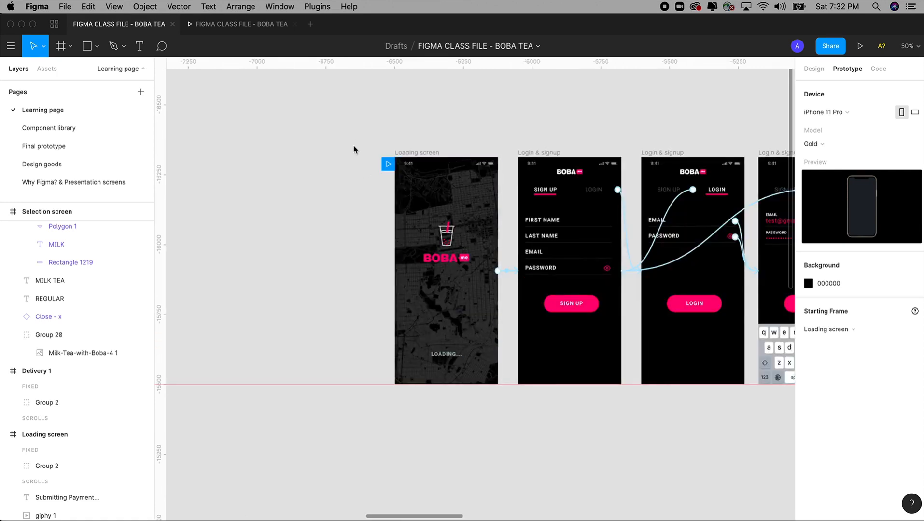
pyautogui.moveTo(342, 126); pyautogui.dragTo(541, 406)
pyautogui.hscroll(2, 541, 411)
pyautogui.click(418, 175)
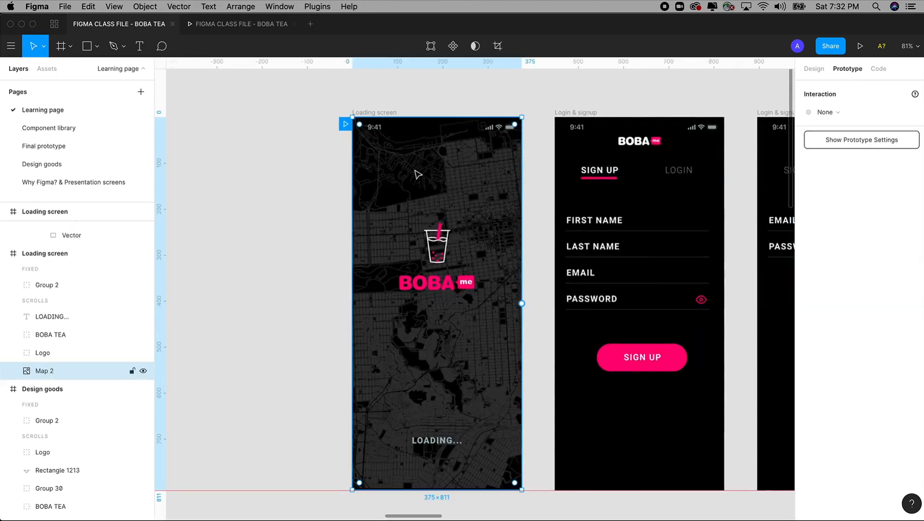
pyautogui.doubleClick(417, 177)
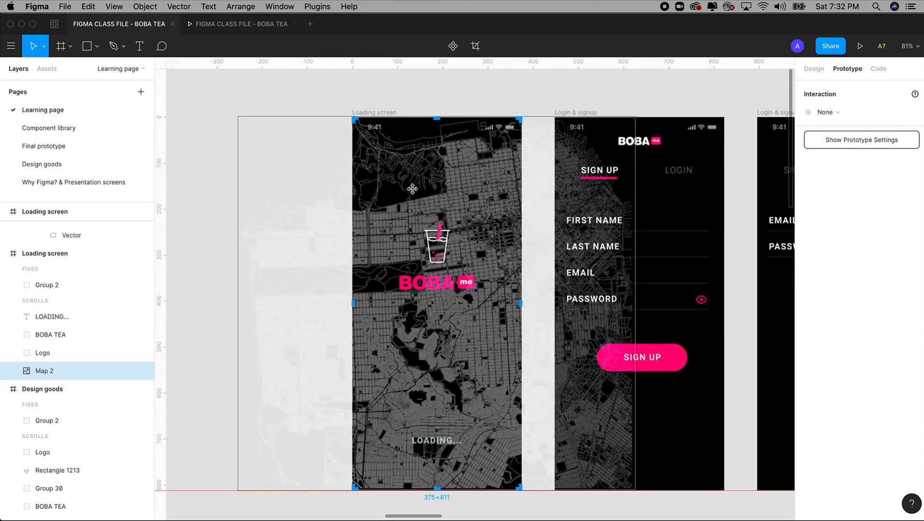
pyautogui.press('Escape')
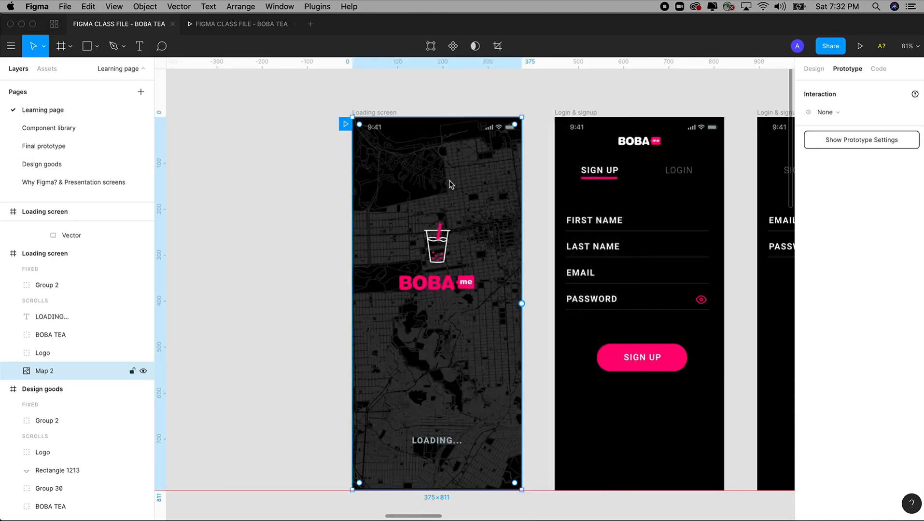
# Step: Paste the map image into the Delivery 1 frame
pyautogui.press('-')
pyautogui.press('-')
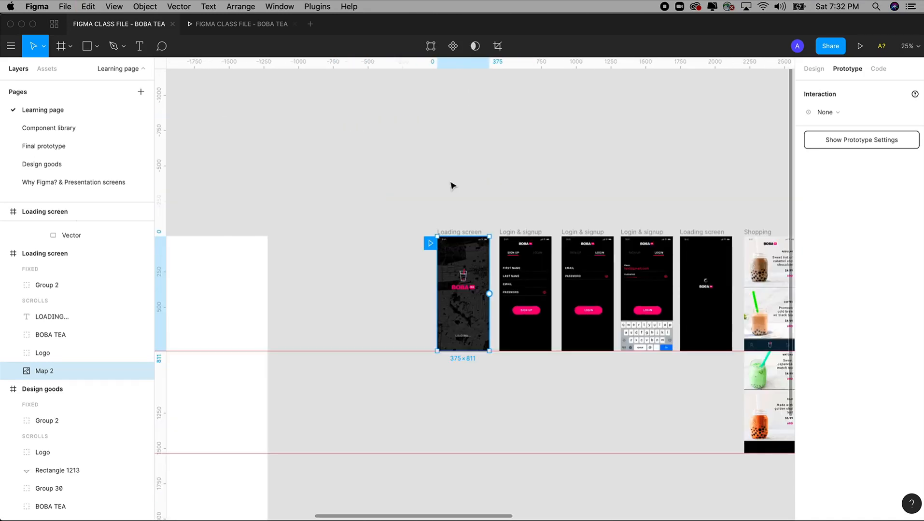
pyautogui.hscroll(20, 484, 193)
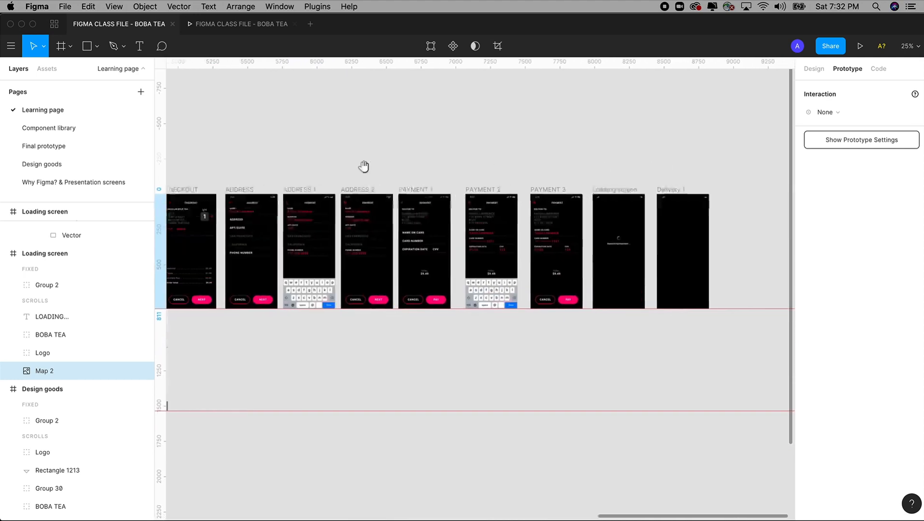
pyautogui.hscroll(2, 649, 170)
pyautogui.press('z')
pyautogui.moveTo(573, 146); pyautogui.dragTo(701, 340)
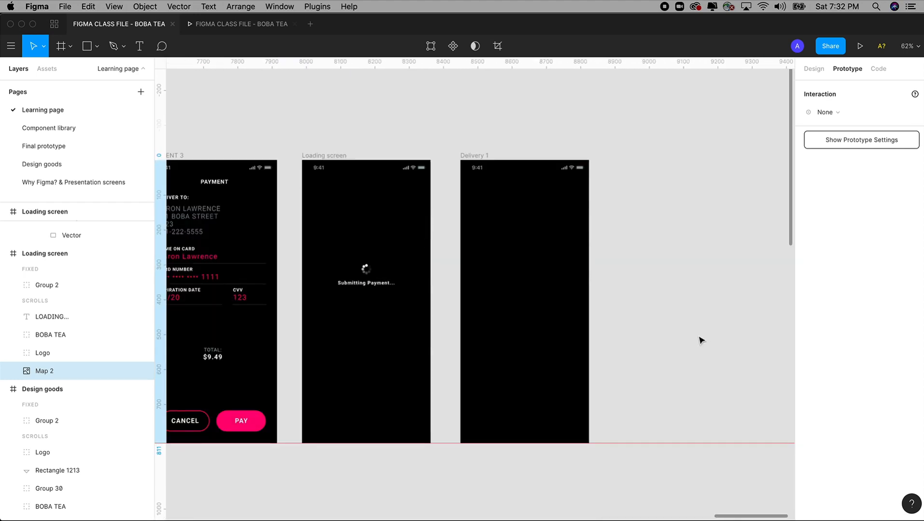
pyautogui.moveTo(449, 140); pyautogui.dragTo(663, 483)
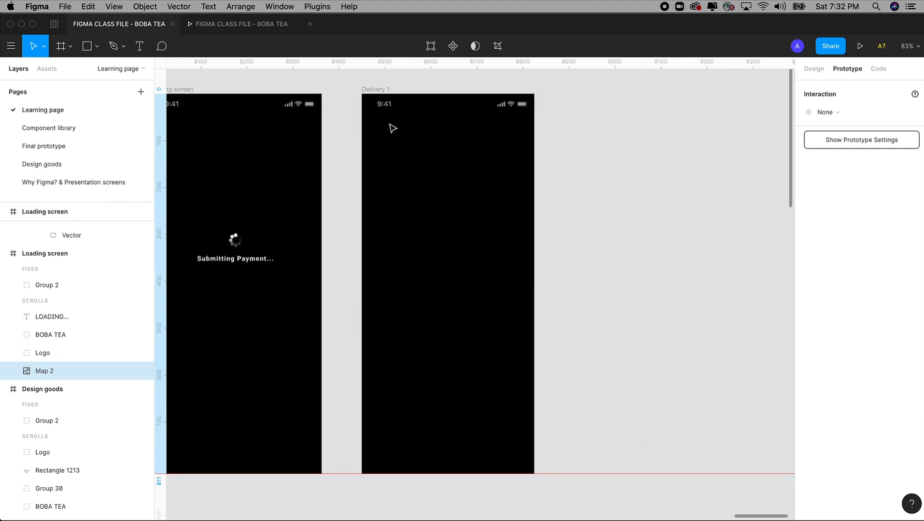
pyautogui.click(377, 91)
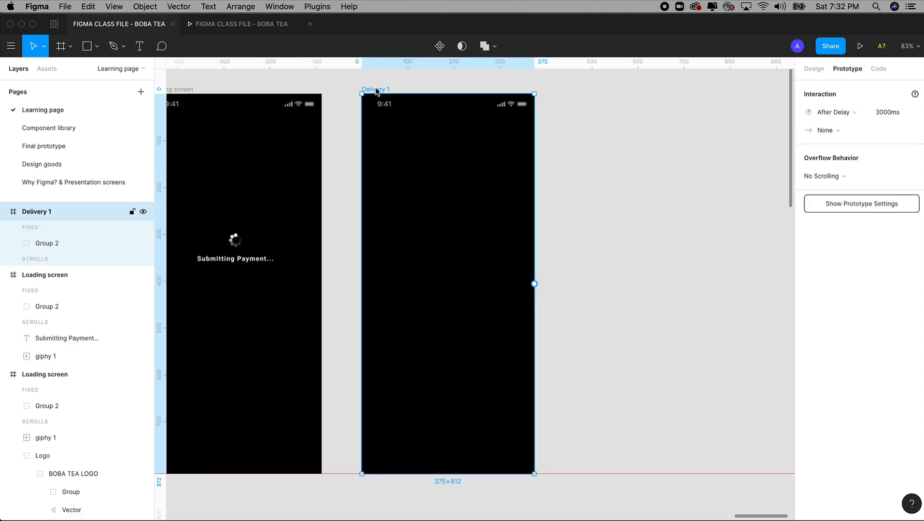
pyautogui.hotkey('ctrl', 'v')
pyautogui.click(588, 211)
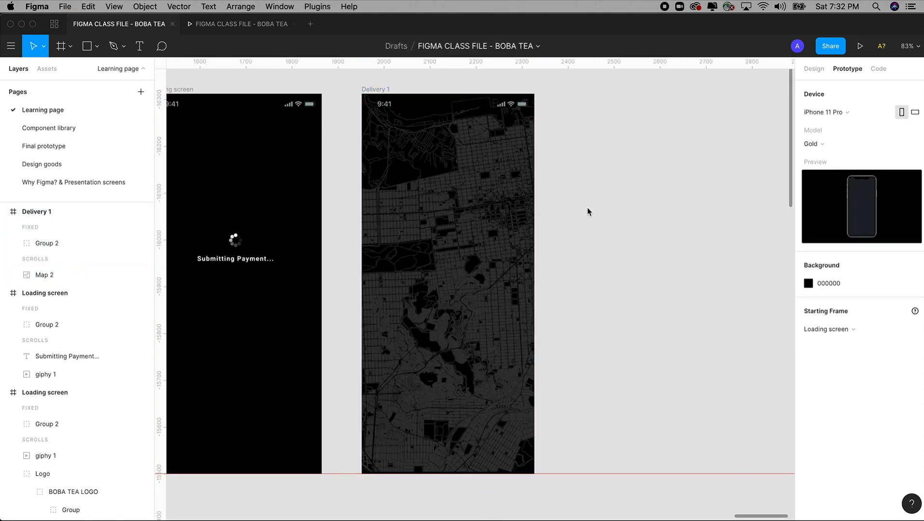
pyautogui.hotkey('shift', '1')
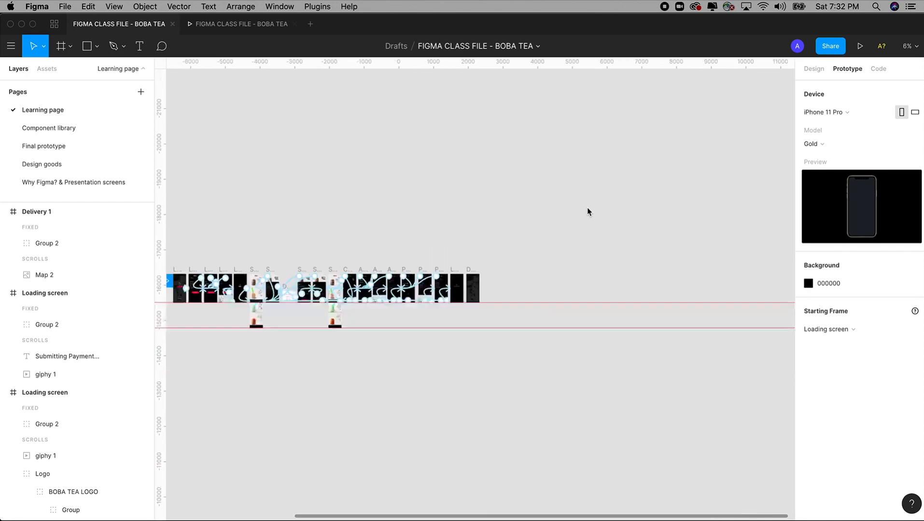
# Step: Zoom into the icon sheet and group the boba cup's white circle and cup drawing, leaving out the black background
pyautogui.hscroll(-10, 587, 208)
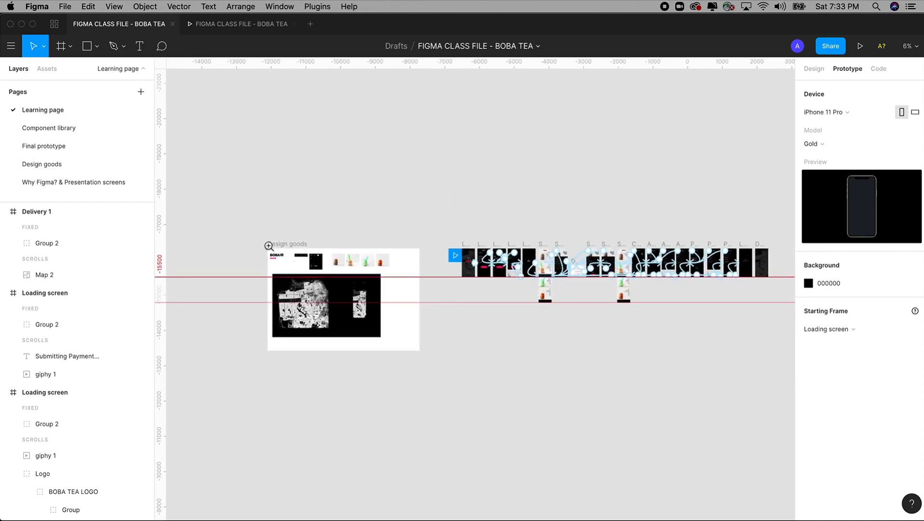
pyautogui.scroll(10, 386, 304)
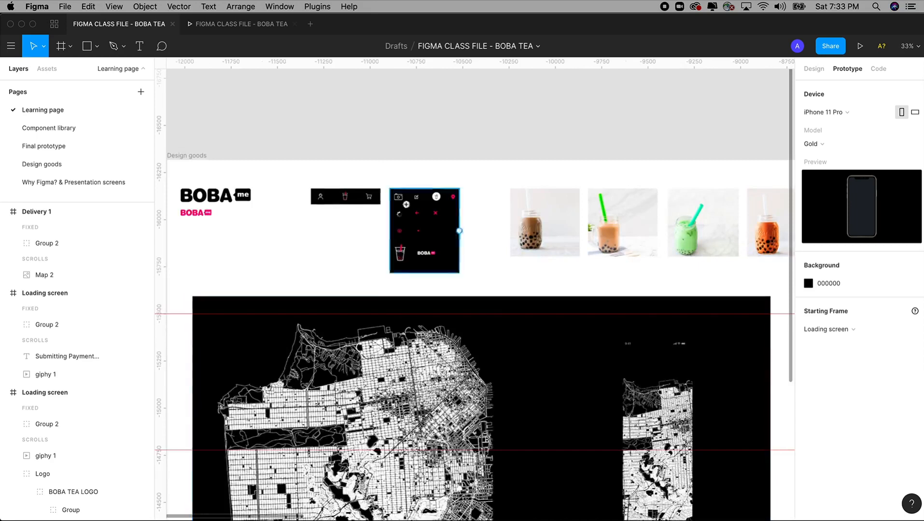
pyautogui.moveTo(481, 300); pyautogui.dragTo(490, 306)
pyautogui.moveTo(346, 119); pyautogui.dragTo(677, 418)
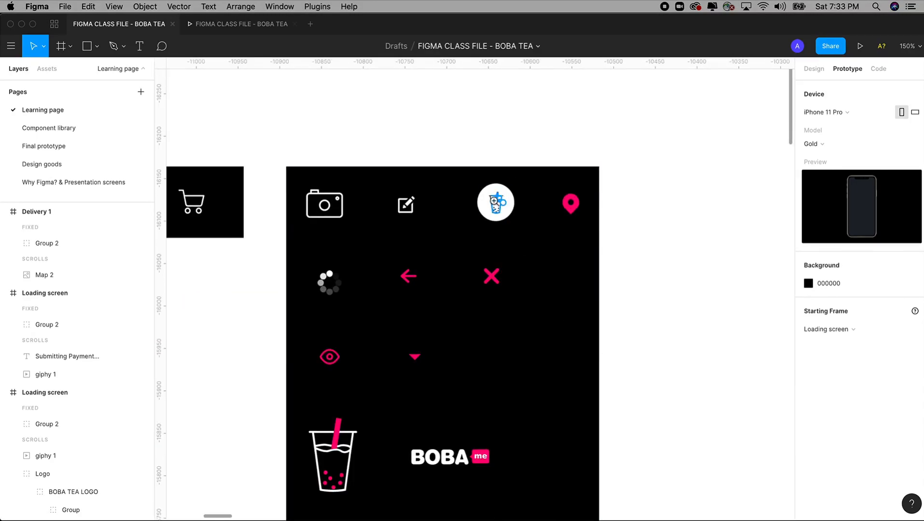
pyautogui.moveTo(450, 122); pyautogui.dragTo(586, 361)
pyautogui.click(814, 68)
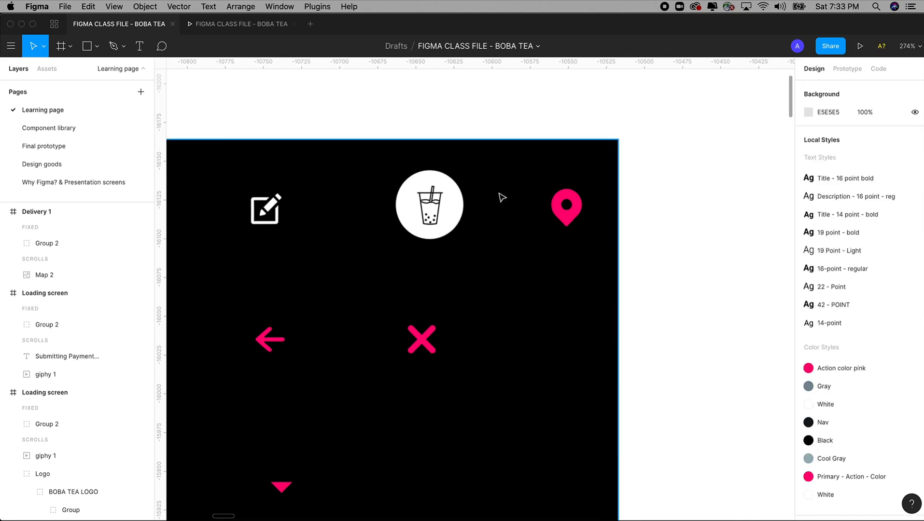
pyautogui.click(464, 206)
pyautogui.keyDown('shift'); pyautogui.click(435, 200); pyautogui.keyUp('shift')
pyautogui.click(466, 257)
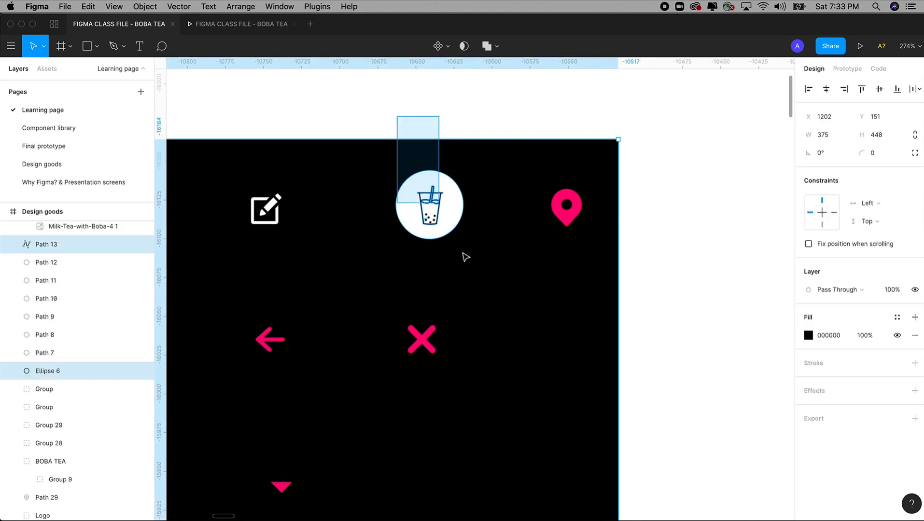
pyautogui.moveTo(463, 254); pyautogui.dragTo(463, 255)
pyautogui.moveTo(481, 112); pyautogui.dragTo(500, 174)
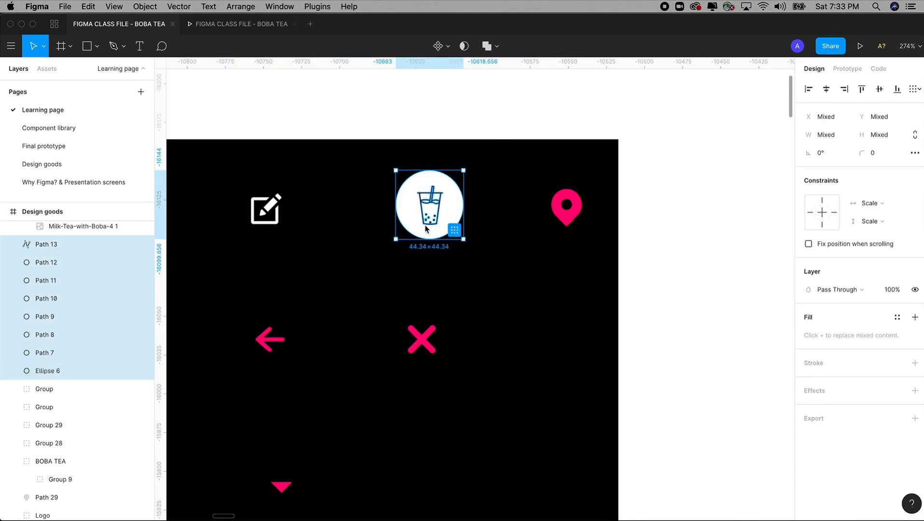
pyautogui.press('super+g')
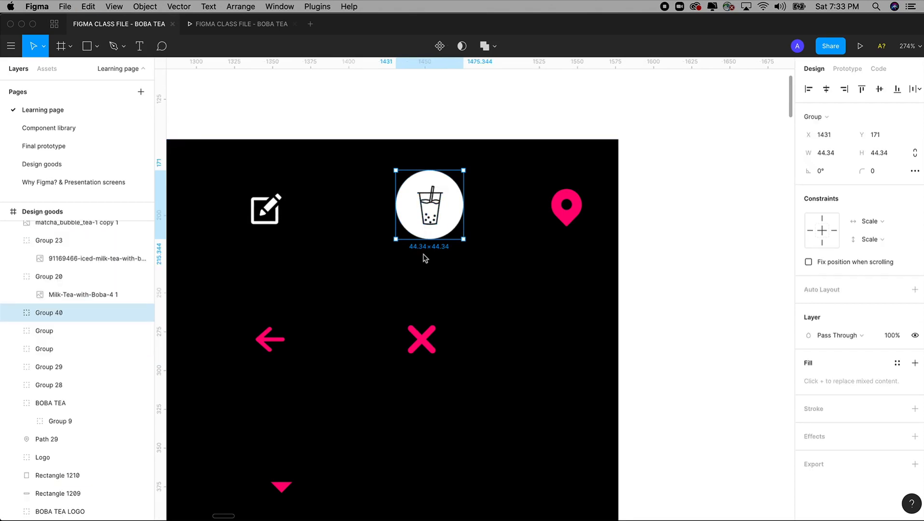
# Step: Paste the grouped boba cup icon into the Delivery 1 screen
pyautogui.hotkey('shift', '0')
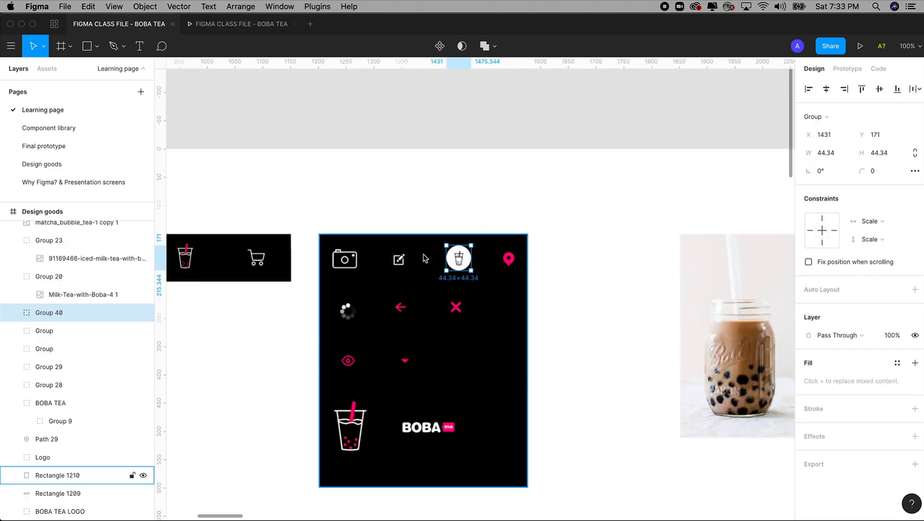
pyautogui.scroll(-10, 425, 259)
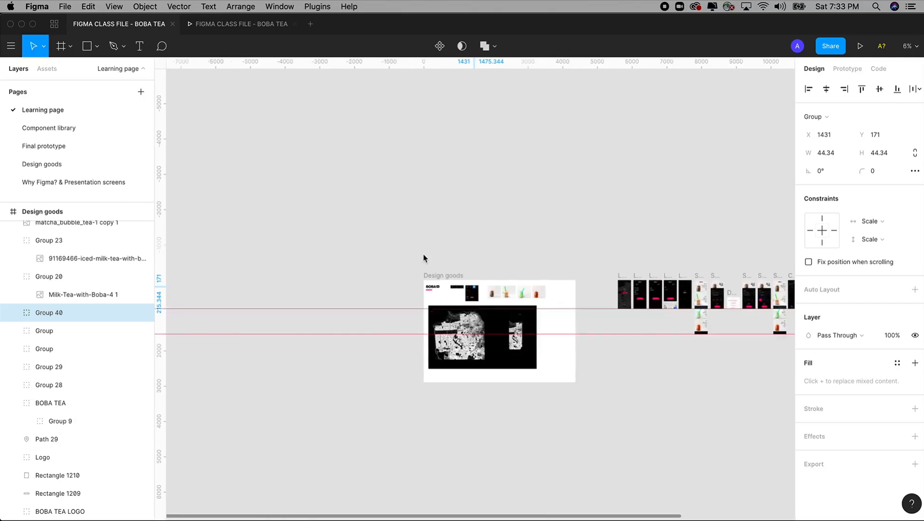
pyautogui.hscroll(5, 444, 259)
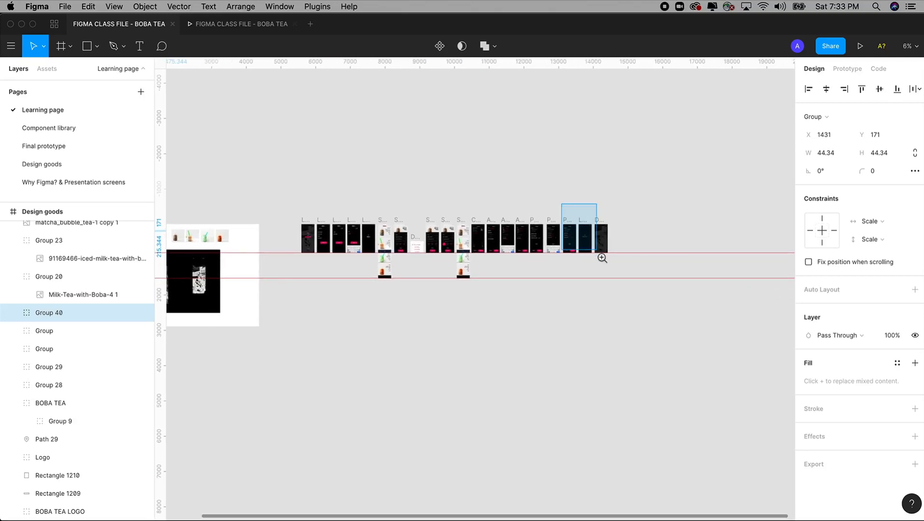
pyautogui.scroll(10, 600, 256)
pyautogui.moveTo(502, 175); pyautogui.dragTo(645, 417)
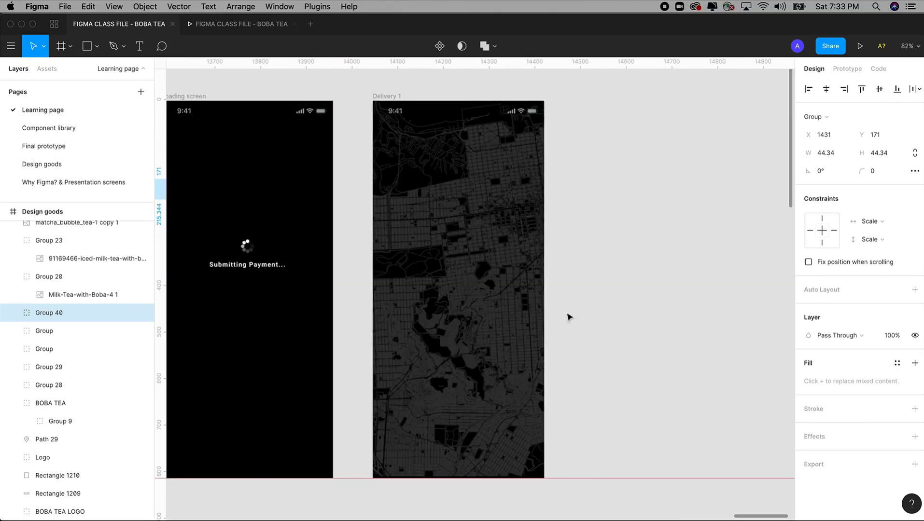
pyautogui.click(391, 97)
pyautogui.press('super+v')
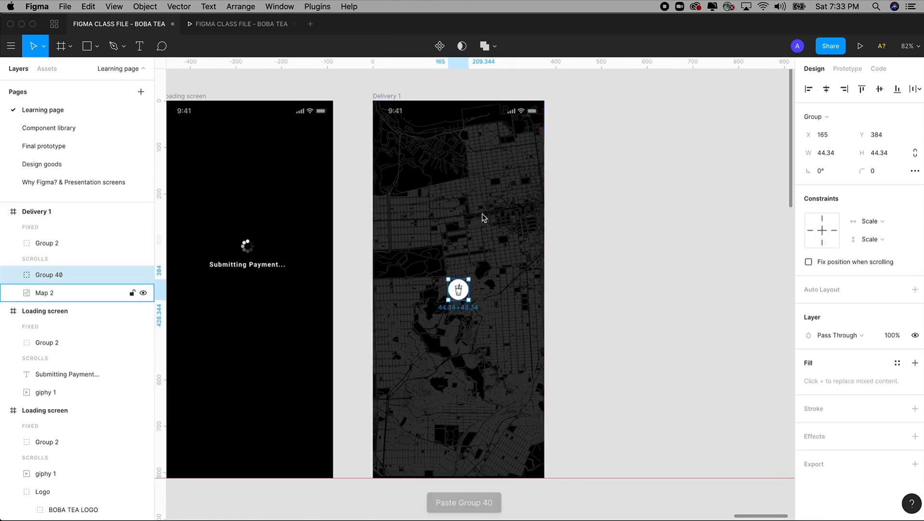
# Step: Move the boba cup icon up to the upper middle of the Delivery 1 map
pyautogui.moveTo(371, 93); pyautogui.dragTo(640, 408)
pyautogui.hscroll(-2, 570, 347)
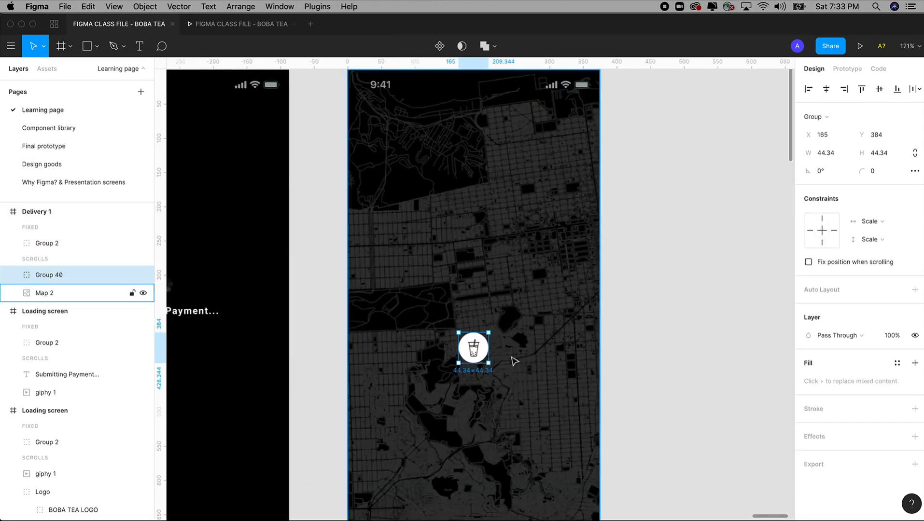
pyautogui.moveTo(478, 353); pyautogui.dragTo(487, 217)
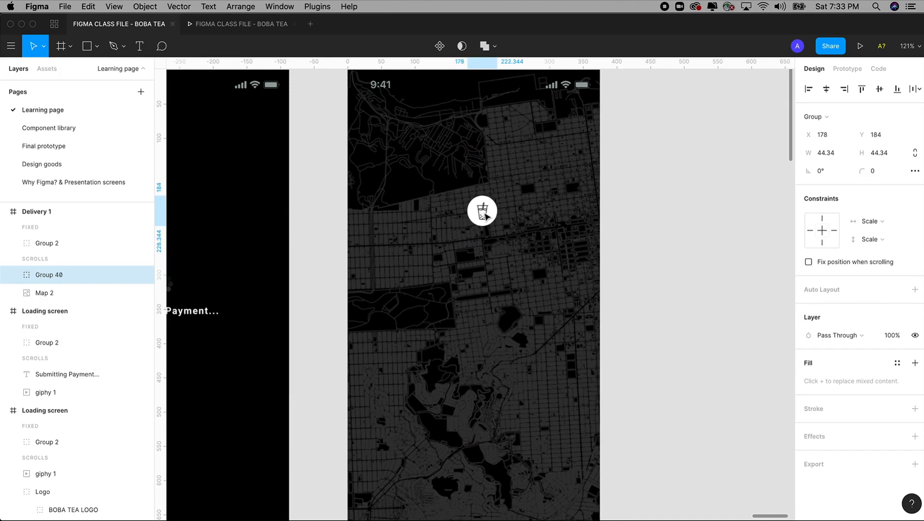
pyautogui.click(674, 274)
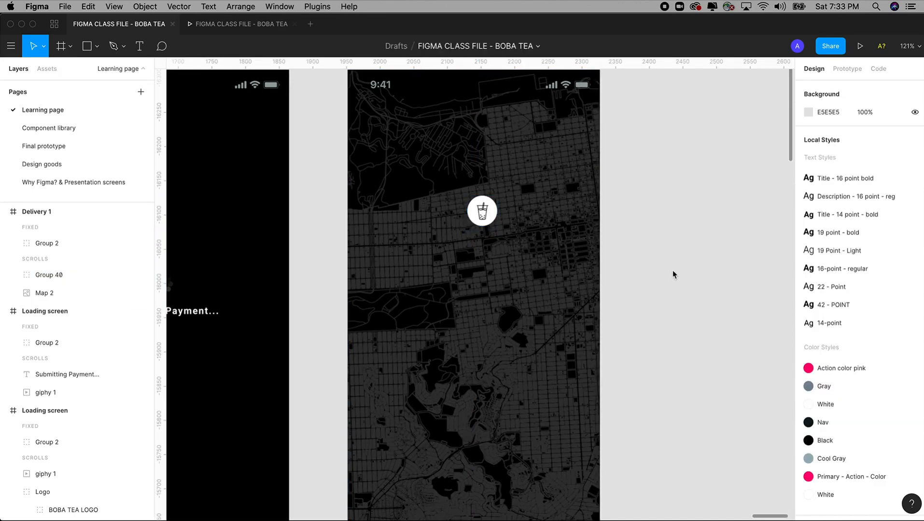
pyautogui.scroll(-10, 673, 270)
pyautogui.moveTo(316, 229); pyautogui.dragTo(395, 225)
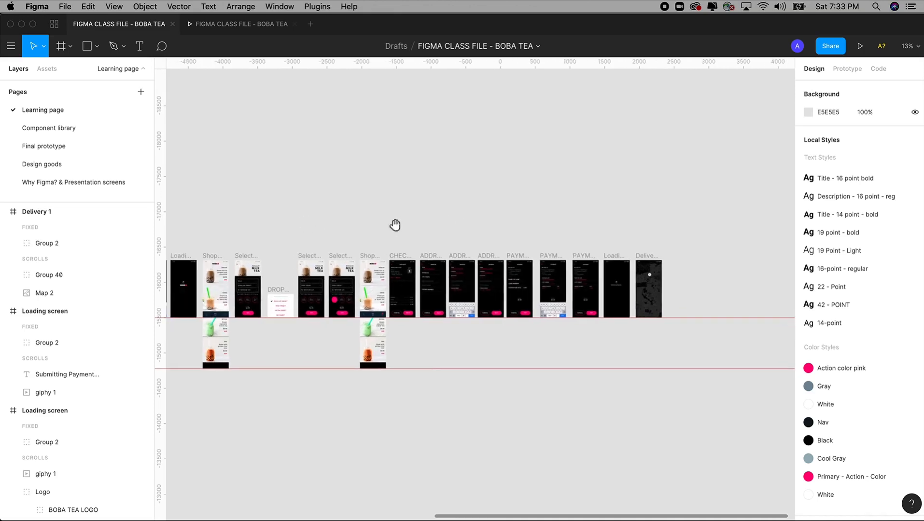
pyautogui.hscroll(-5, 395, 224)
pyautogui.scroll(10, 466, 239)
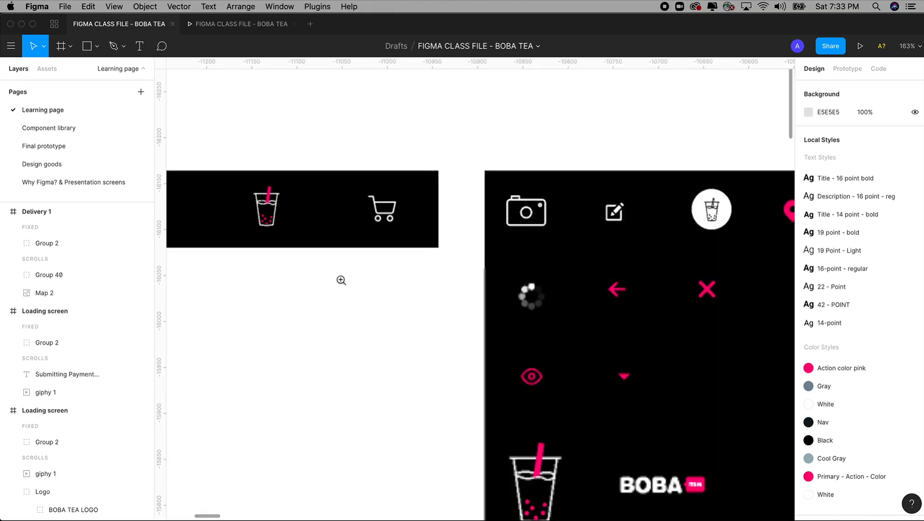
# Step: Replace the Noun Project ice cream search with 'Map icon' and scroll the results
pyautogui.press('super+Tab')
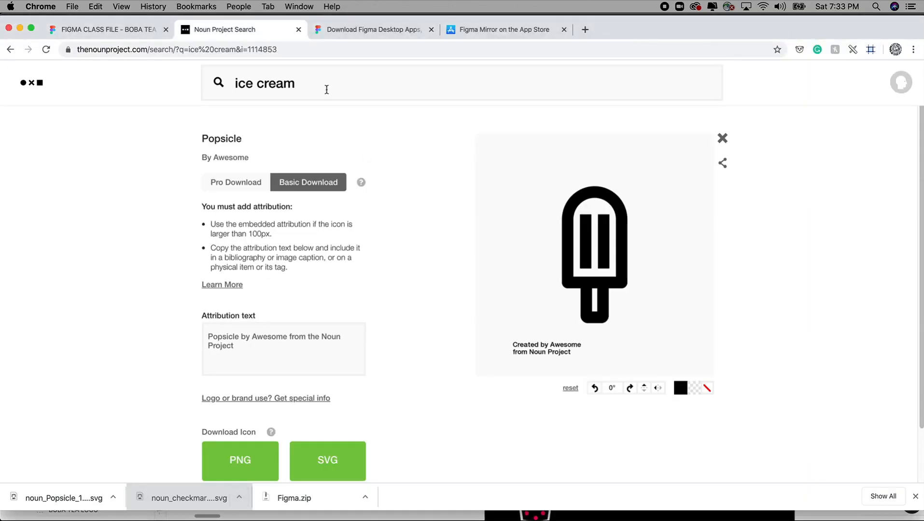
pyautogui.moveTo(325, 89); pyautogui.dragTo(221, 89)
pyautogui.write('Map i')
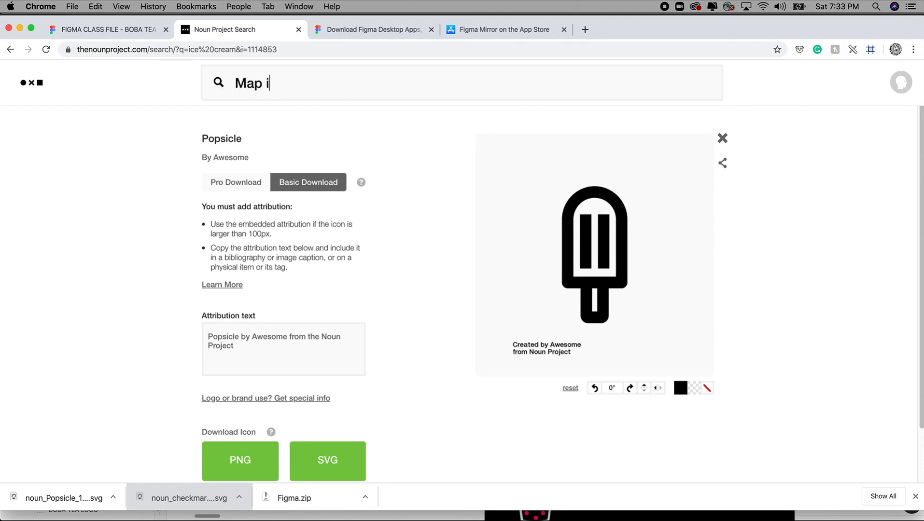
pyautogui.write('con')
pyautogui.press('Return')
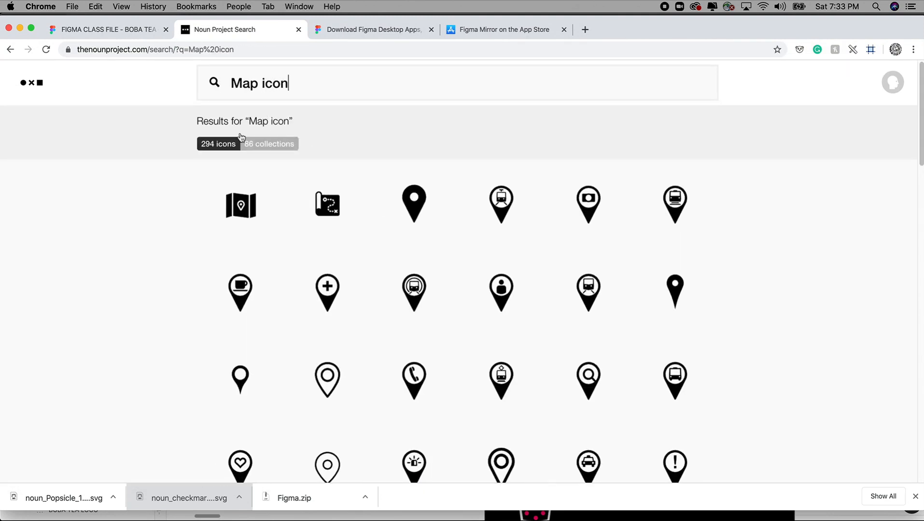
pyautogui.scroll(-7, 441, 262)
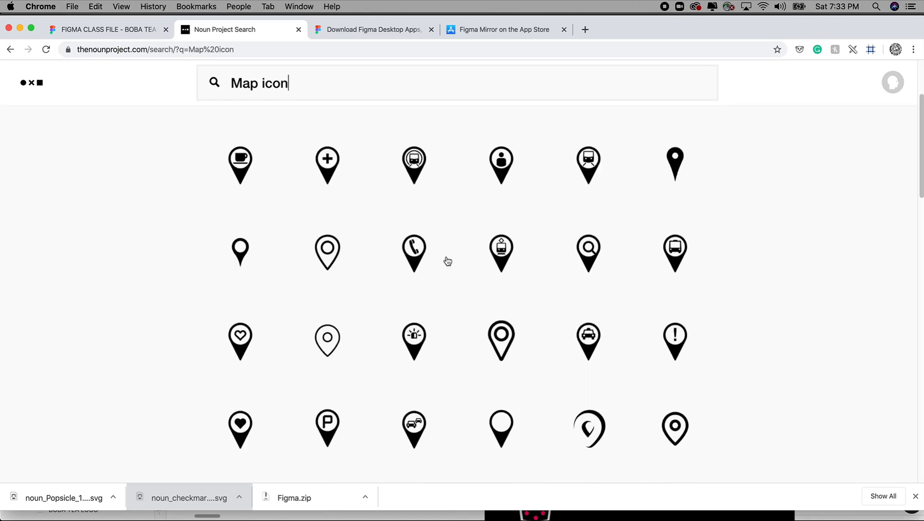
pyautogui.scroll(7, 449, 261)
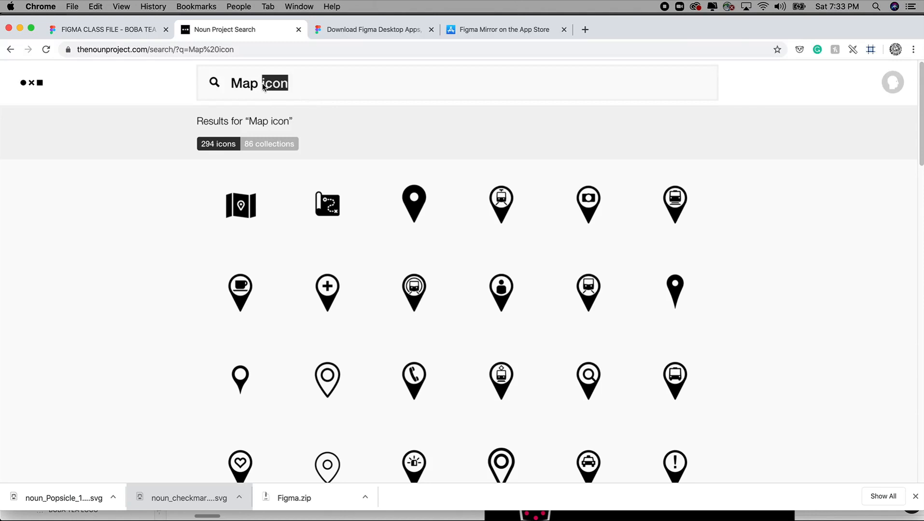
# Step: Refine the search to 'Map pin' and browse the pin results before returning to Figma
pyautogui.write('pin')
pyautogui.press('Return')
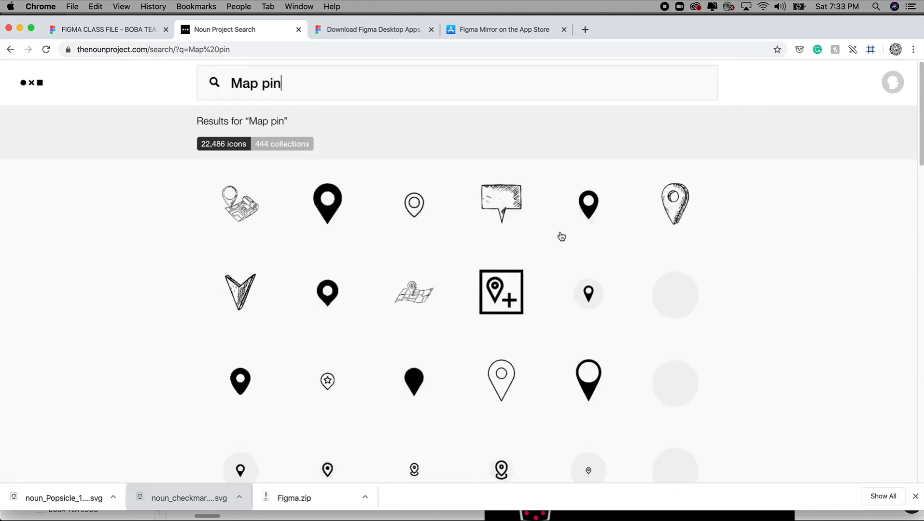
pyautogui.scroll(-10, 562, 237)
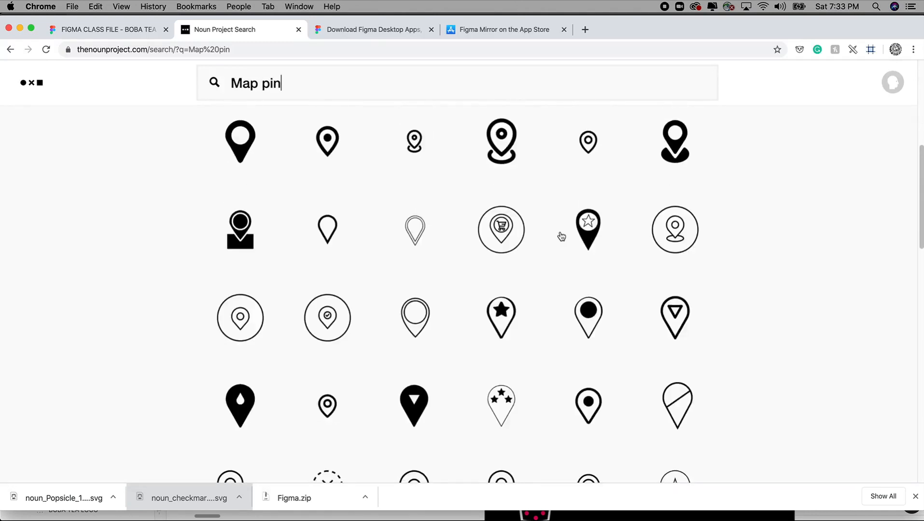
pyautogui.scroll(-2, 561, 237)
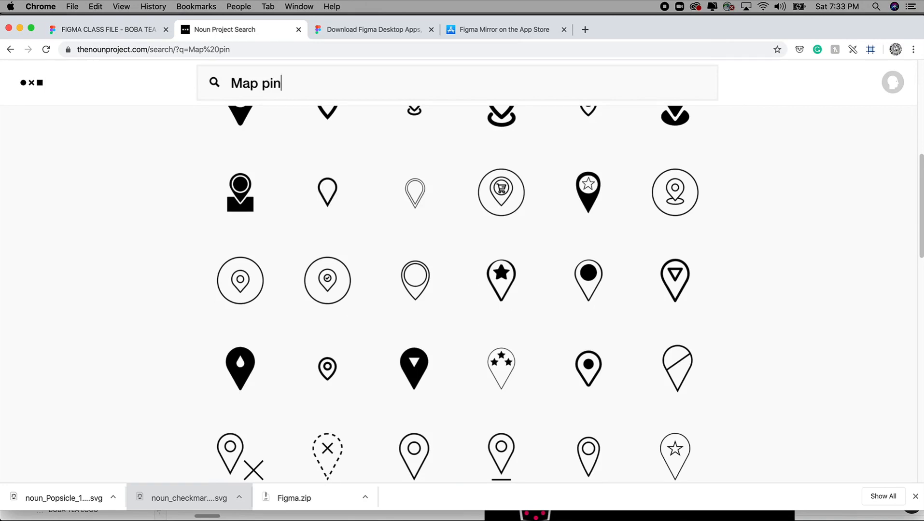
pyautogui.press('super+Tab')
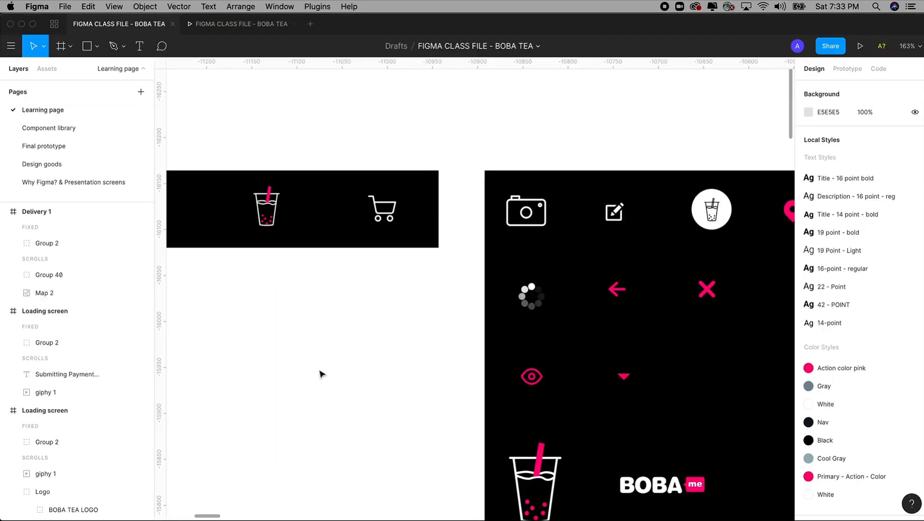
# Step: Select the pink map pin (Path 29) on the icon sheet and zoom to the Delivery 1 screen
pyautogui.moveTo(454, 362); pyautogui.dragTo(261, 338)
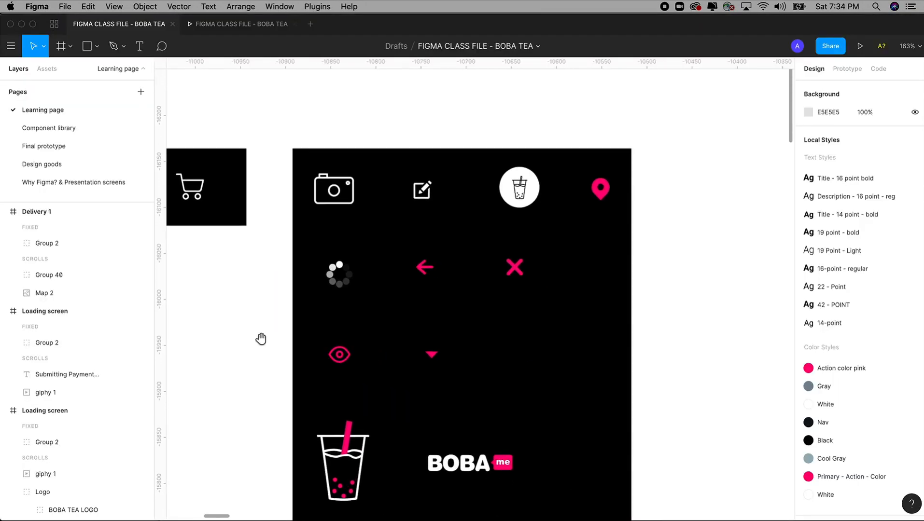
pyautogui.click(601, 195)
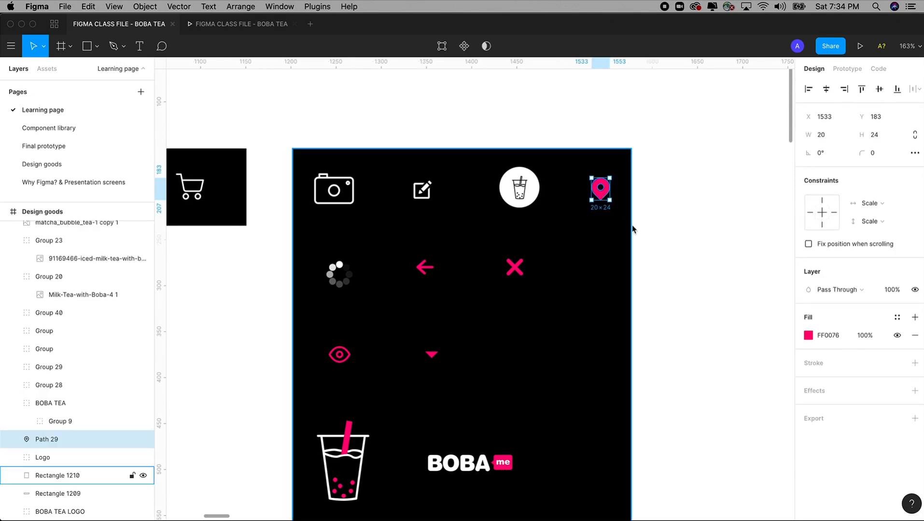
pyautogui.press('super+minus')
pyautogui.press('super+minus')
pyautogui.press('super+minus')
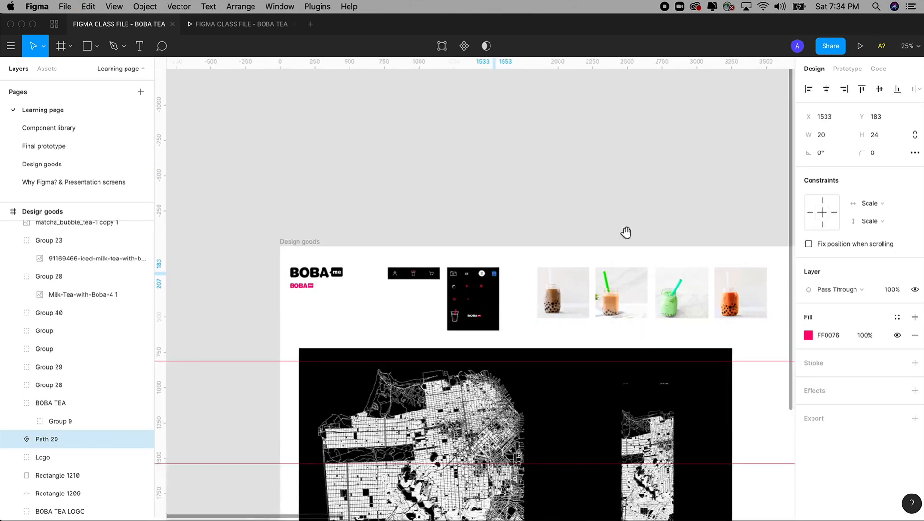
pyautogui.moveTo(624, 232)
pyautogui.mouseDown()
pyautogui.moveTo(367, 215)
pyautogui.moveTo(375, 212)
pyautogui.mouseUp()
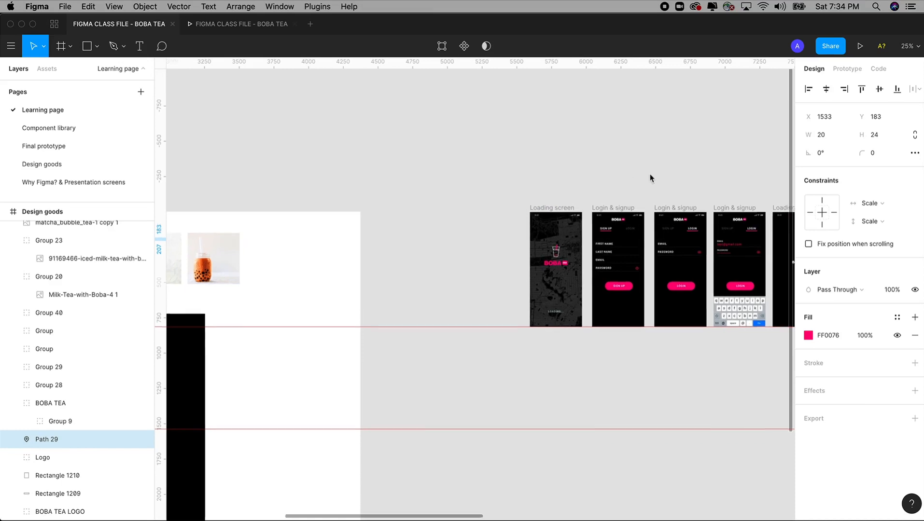
pyautogui.moveTo(650, 177); pyautogui.dragTo(502, 168)
pyautogui.moveTo(642, 160)
pyautogui.mouseDown()
pyautogui.moveTo(412, 155)
pyautogui.moveTo(572, 157)
pyautogui.moveTo(625, 330)
pyautogui.mouseUp()
pyautogui.press('z')
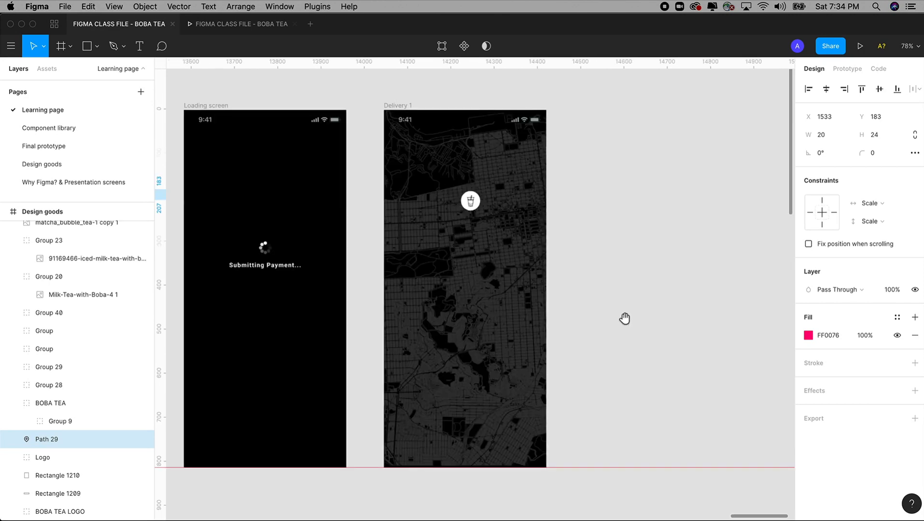
pyautogui.moveTo(341, 83); pyautogui.dragTo(574, 391)
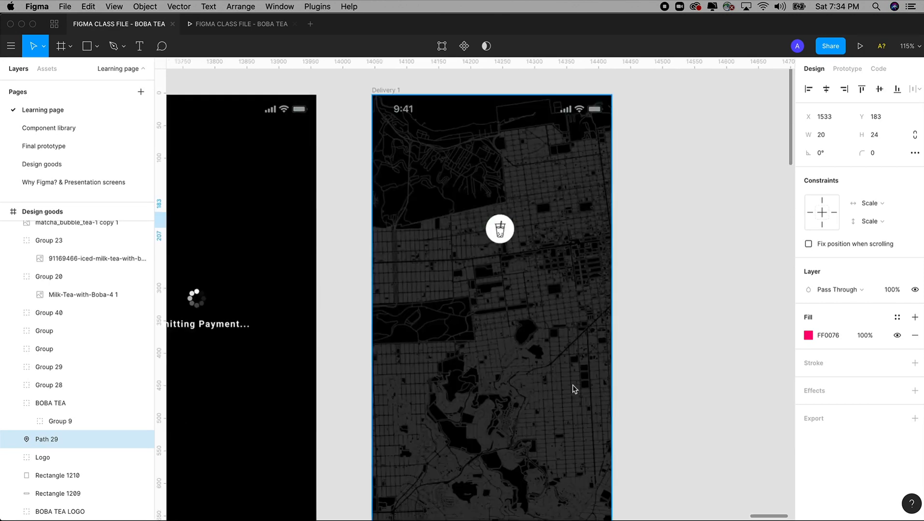
# Step: Paste the pink pin into Delivery 1 and drag it onto the map below and right of the boba marker
pyautogui.hotkey('ctrl', 'v')
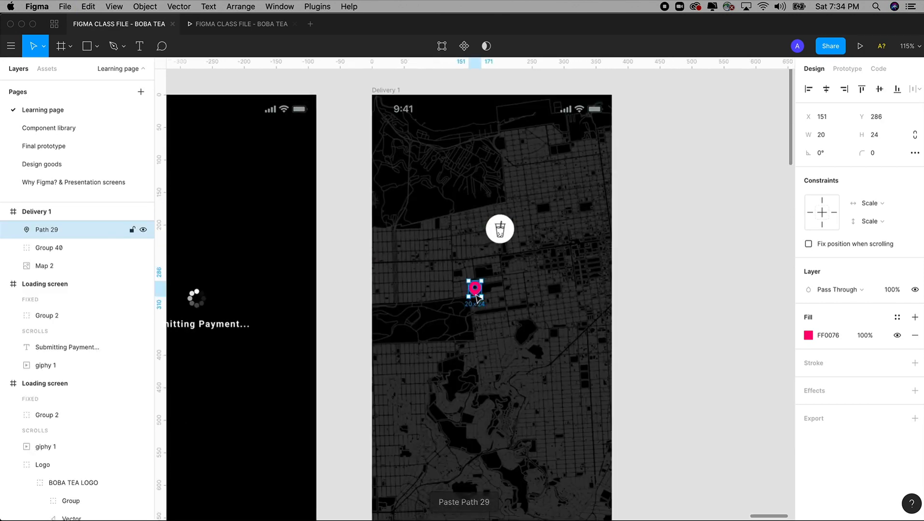
pyautogui.moveTo(499, 324); pyautogui.dragTo(553, 371)
pyautogui.click(652, 354)
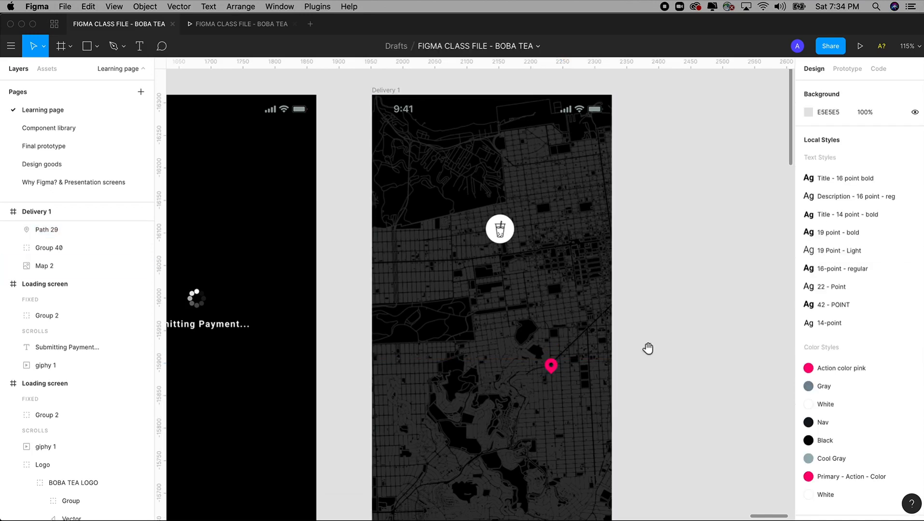
pyautogui.moveTo(647, 350)
pyautogui.mouseDown()
pyautogui.moveTo(664, 349)
pyautogui.moveTo(659, 311)
pyautogui.moveTo(642, 304)
pyautogui.moveTo(633, 350)
pyautogui.mouseUp()
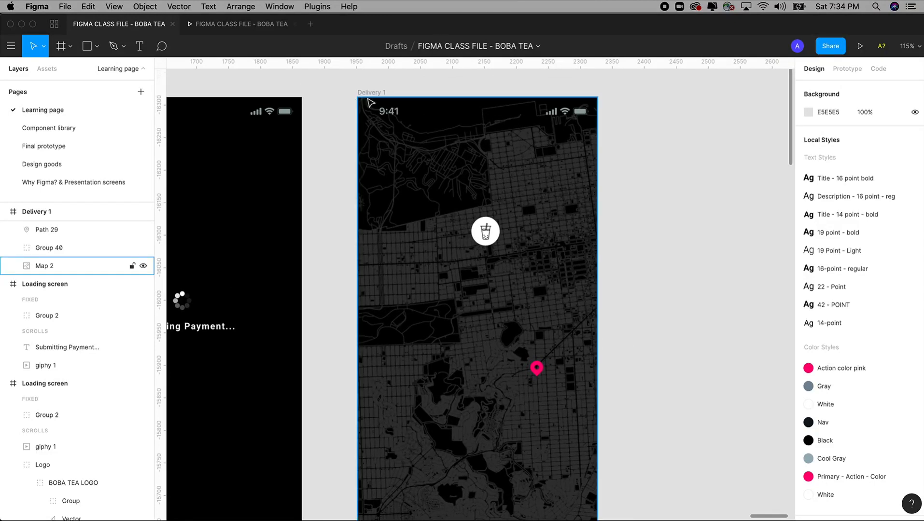
pyautogui.click(120, 50)
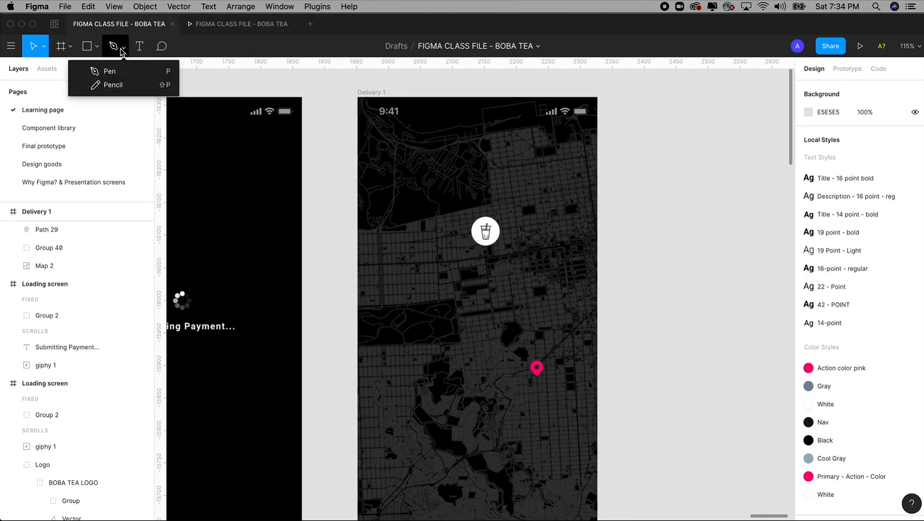
pyautogui.click(114, 72)
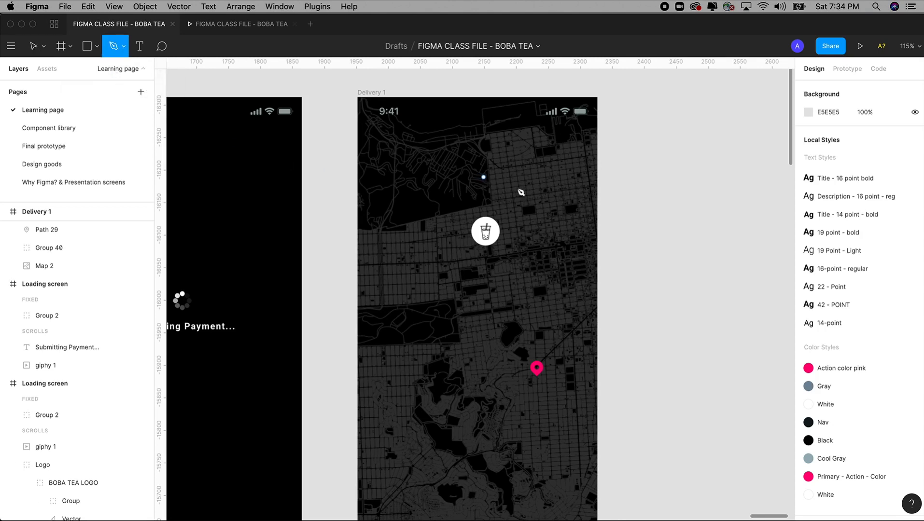
pyautogui.click(523, 215)
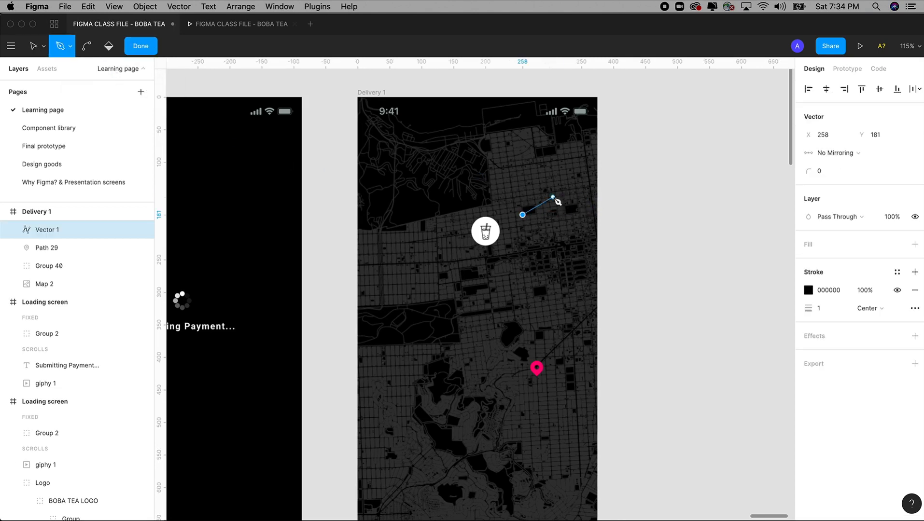
pyautogui.click(552, 197)
pyautogui.click(559, 224)
pyautogui.click(588, 253)
pyautogui.click(560, 283)
pyautogui.click(506, 306)
pyautogui.click(514, 278)
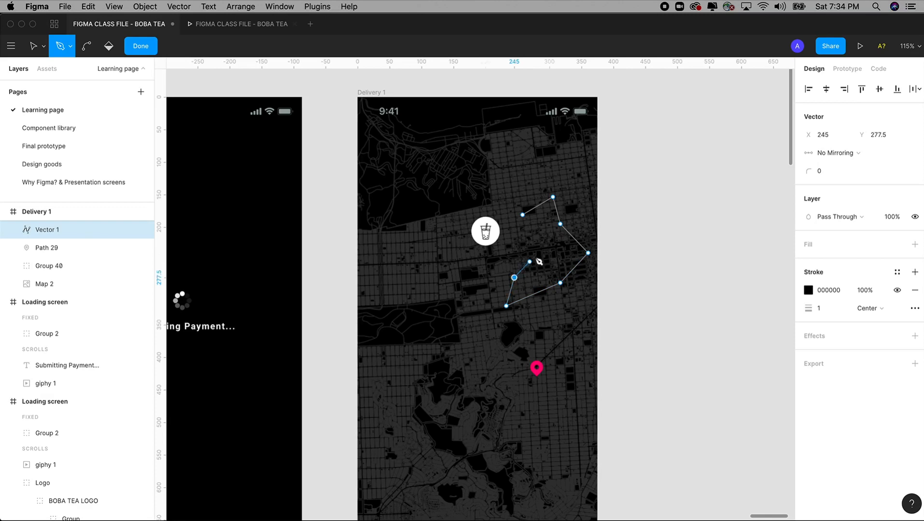
pyautogui.click(536, 253)
pyautogui.click(522, 244)
pyautogui.click(514, 230)
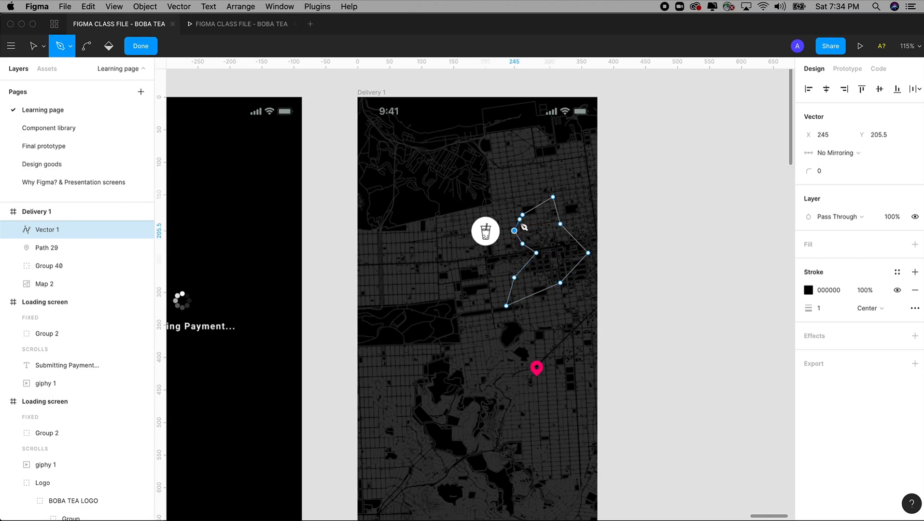
pyautogui.click(523, 215)
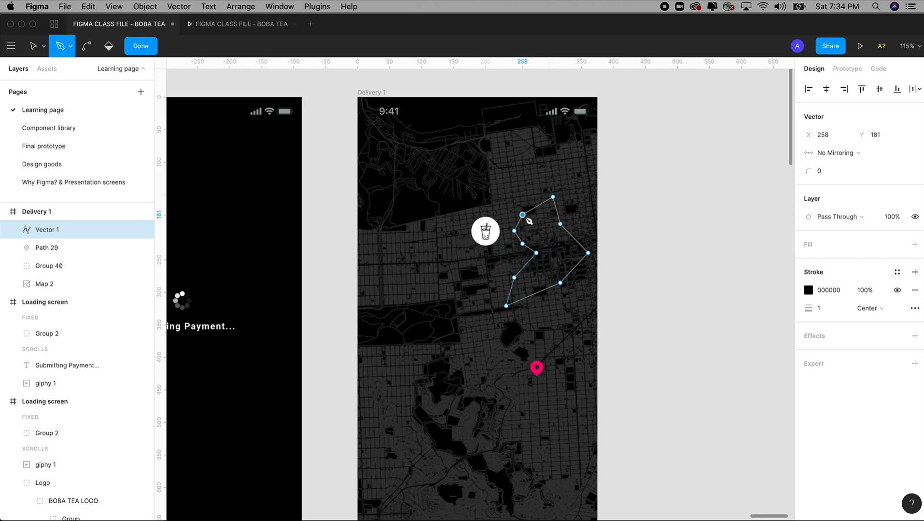
pyautogui.click(914, 244)
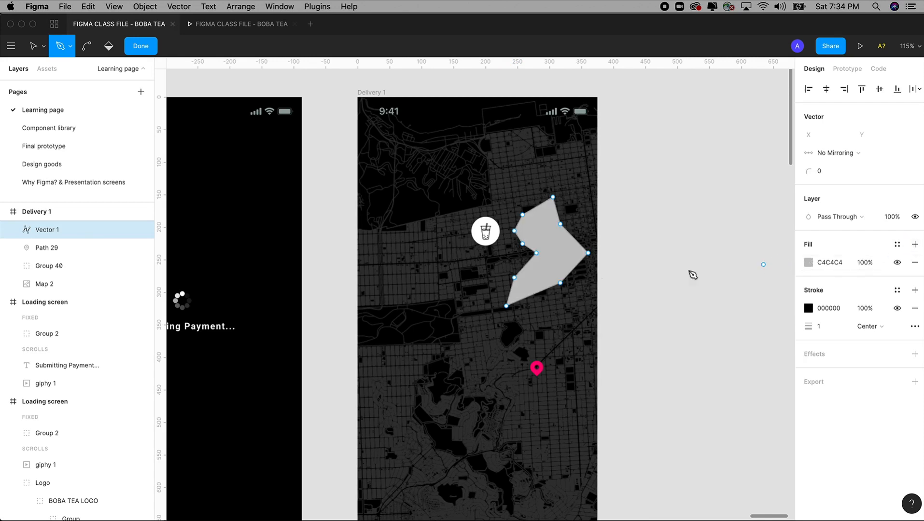
pyautogui.click(556, 253)
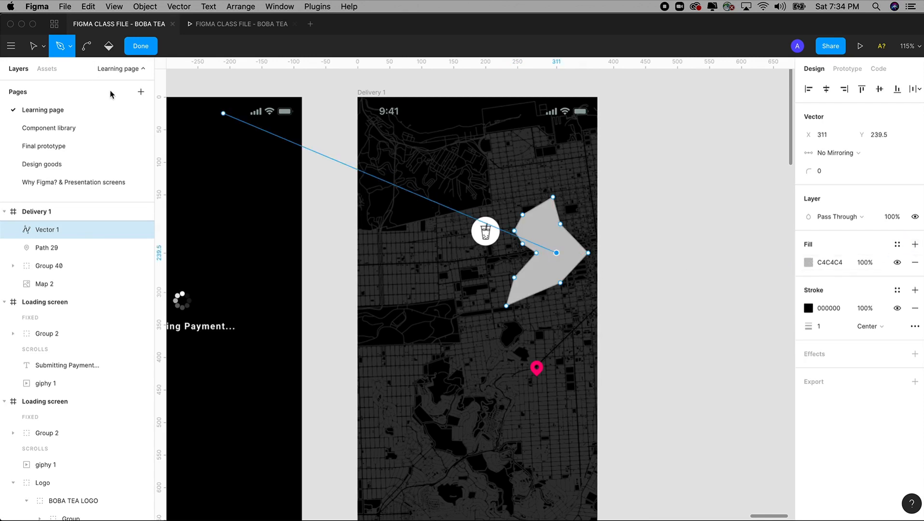
pyautogui.press('Escape')
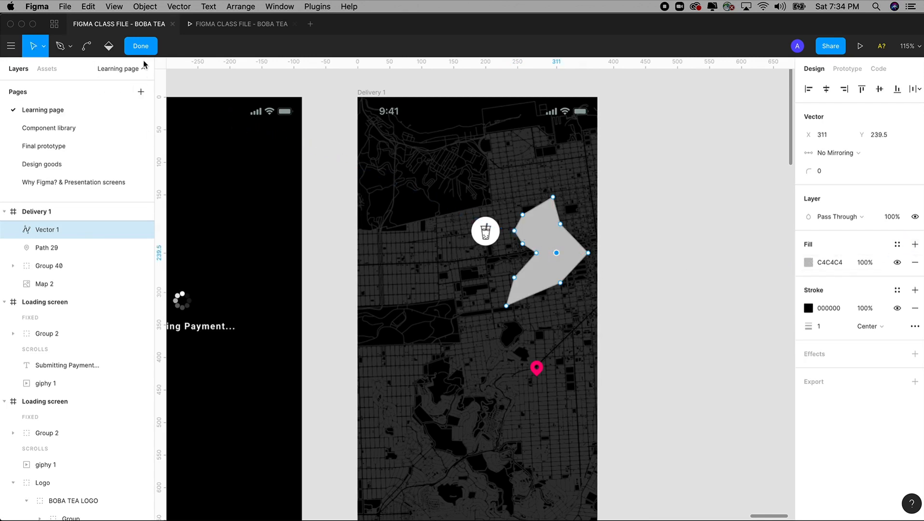
pyautogui.click(545, 223)
pyautogui.press('Escape')
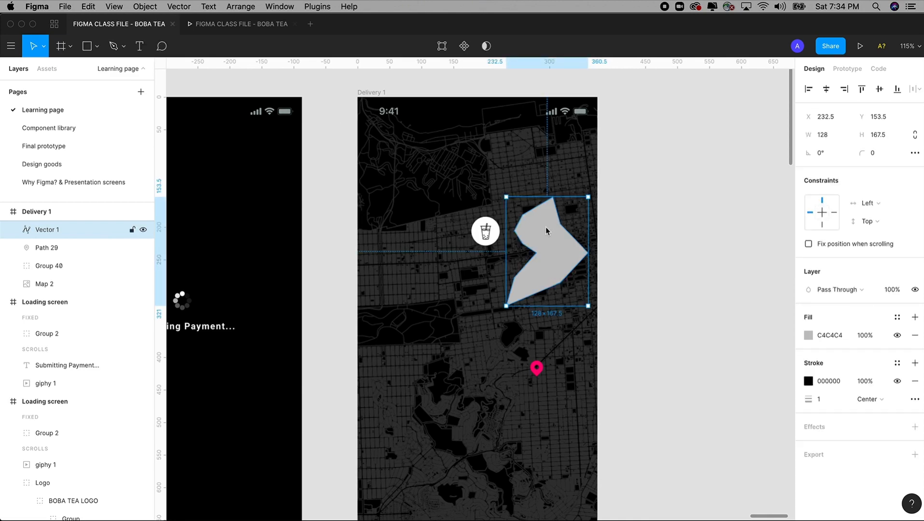
pyautogui.press('Delete')
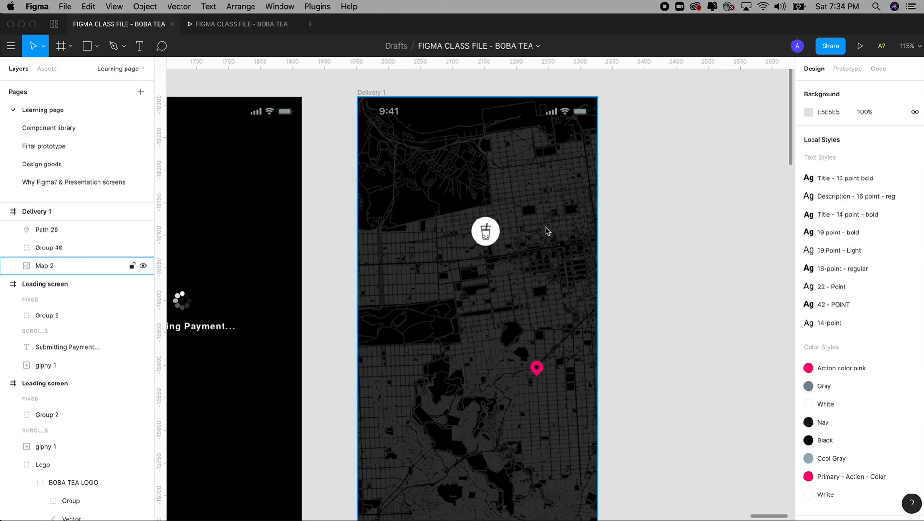
# Step: Zoom onto the upper map and switch to the Pen tool for point-by-point paths
pyautogui.moveTo(366, 138); pyautogui.dragTo(657, 458)
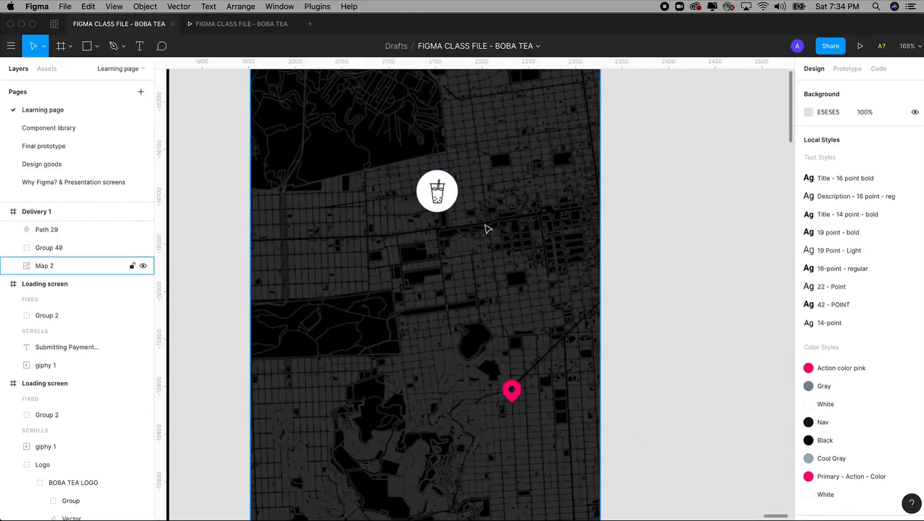
pyautogui.click(512, 392)
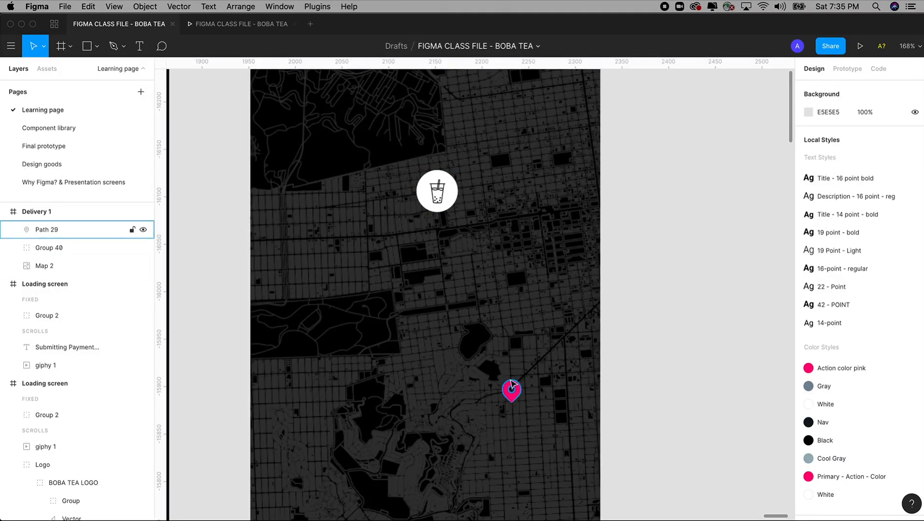
pyautogui.click(458, 228)
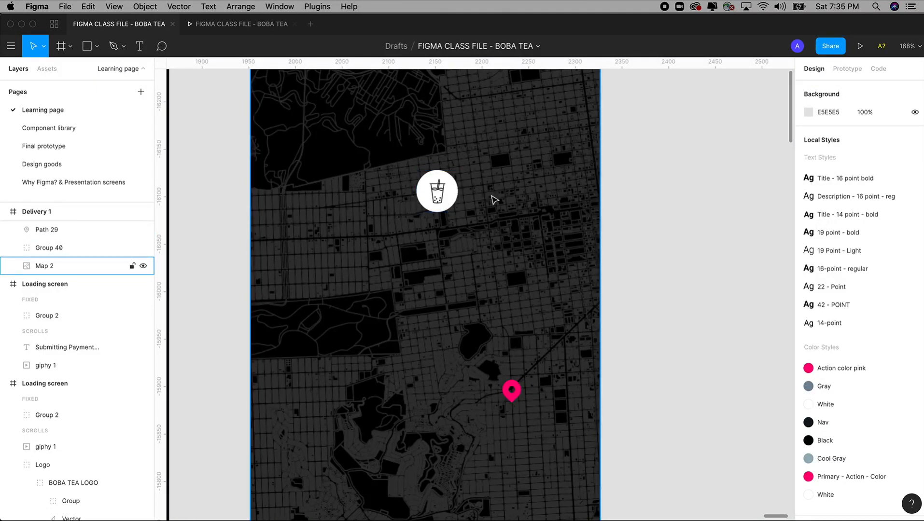
pyautogui.click(514, 395)
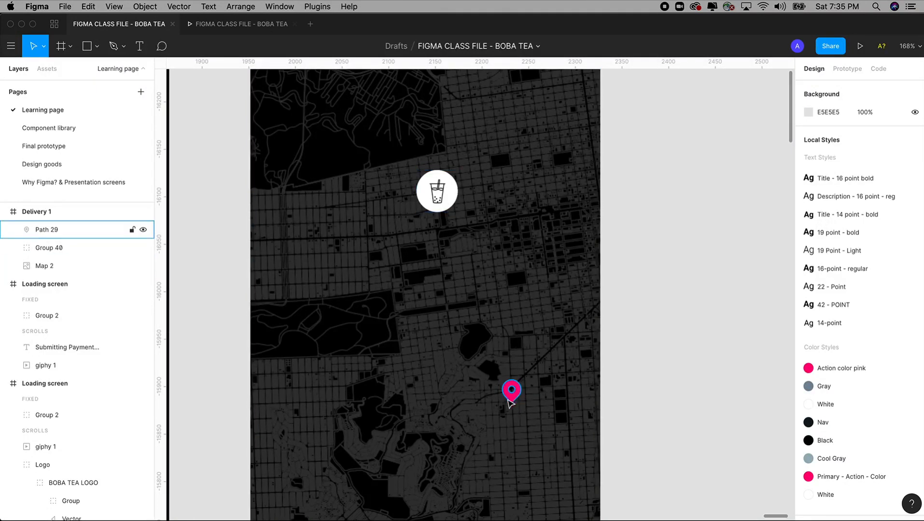
pyautogui.click(381, 263)
pyautogui.click(207, 140)
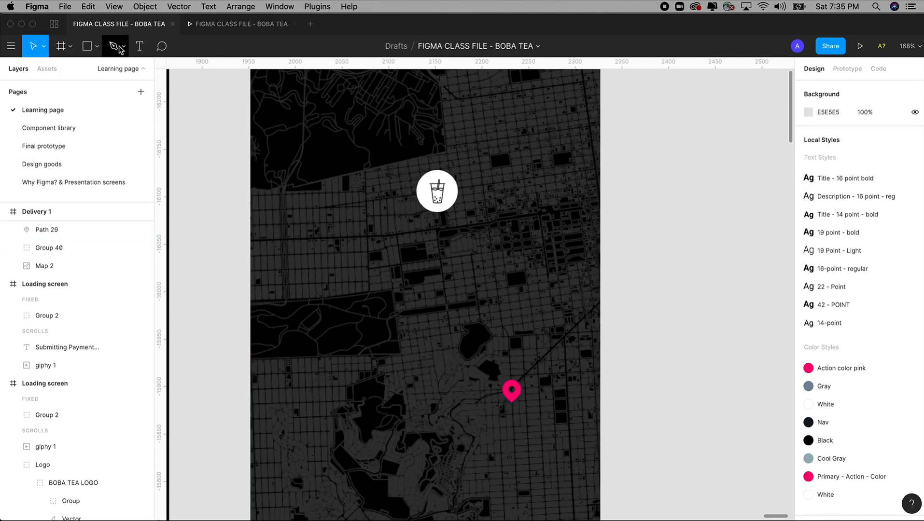
pyautogui.click(121, 48)
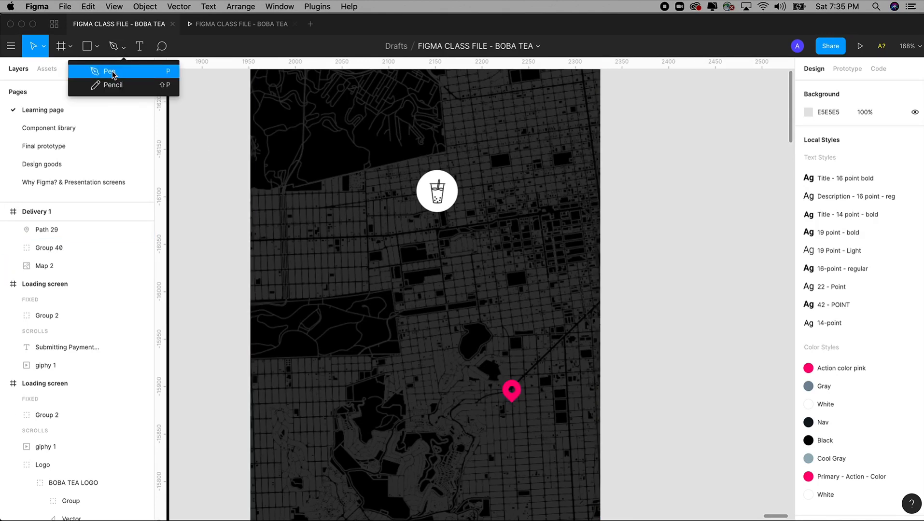
pyautogui.click(111, 73)
pyautogui.click(119, 48)
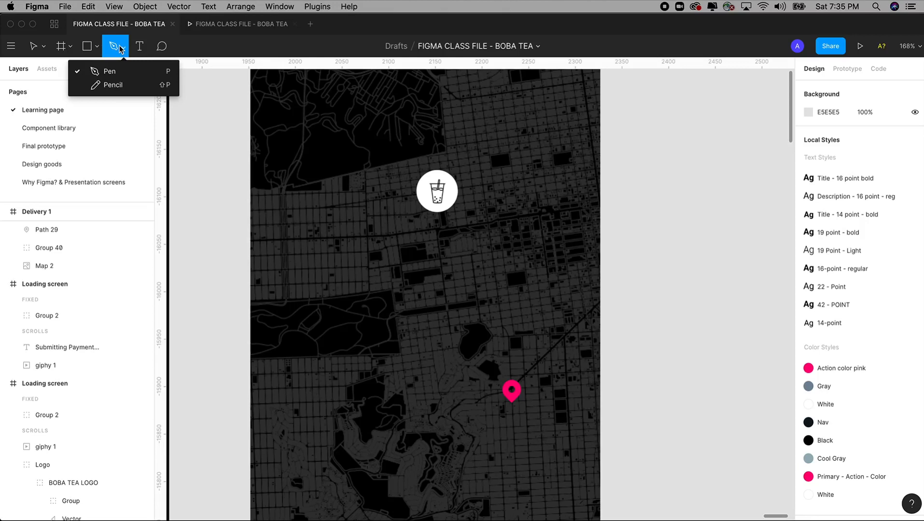
pyautogui.click(97, 72)
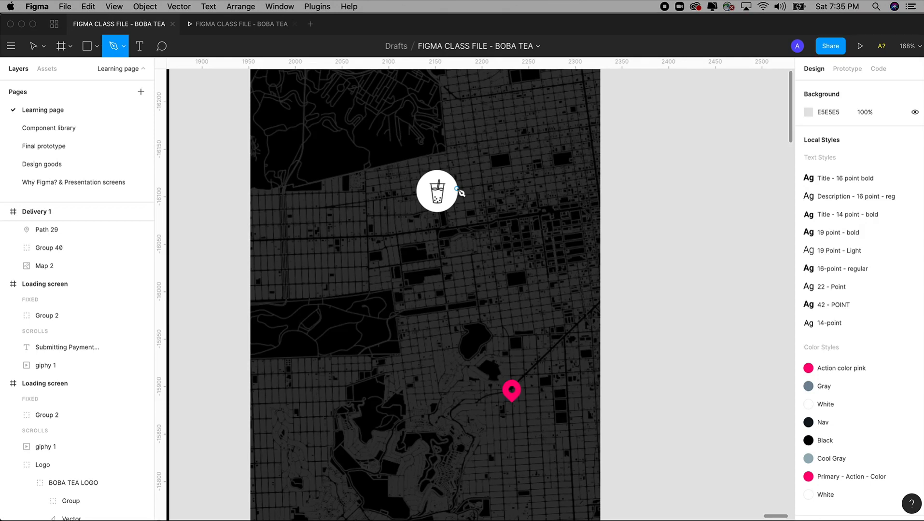
# Step: Draw the route from the cup marker's edge, right, down toward the lake, and onto the pink pin
pyautogui.click(456, 189)
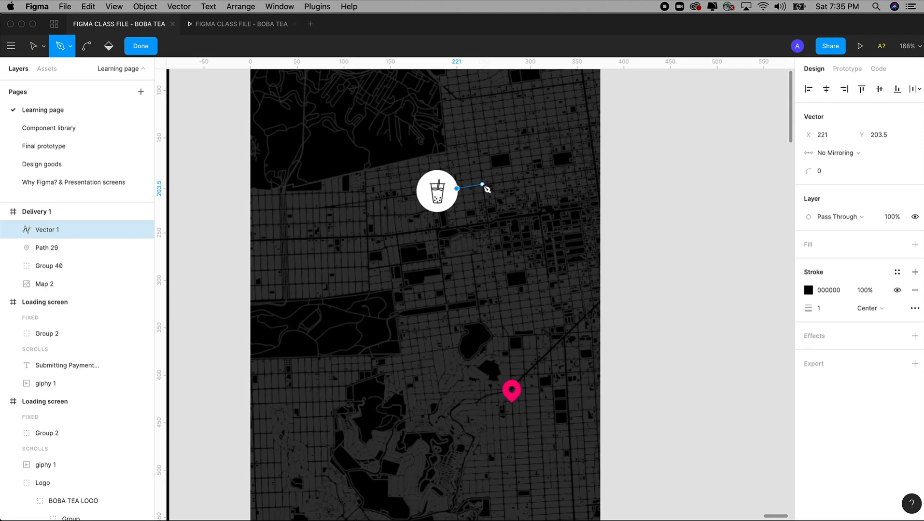
pyautogui.click(482, 184)
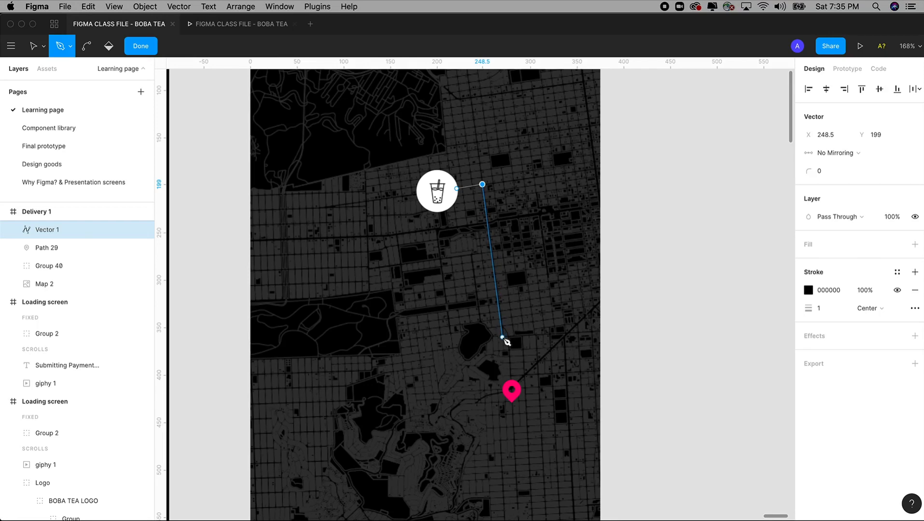
pyautogui.click(502, 337)
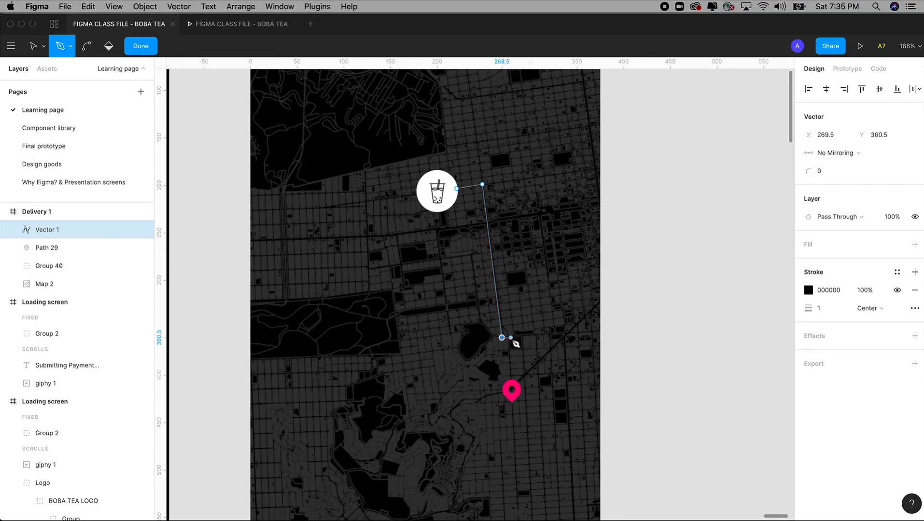
pyautogui.click(510, 338)
pyautogui.click(510, 381)
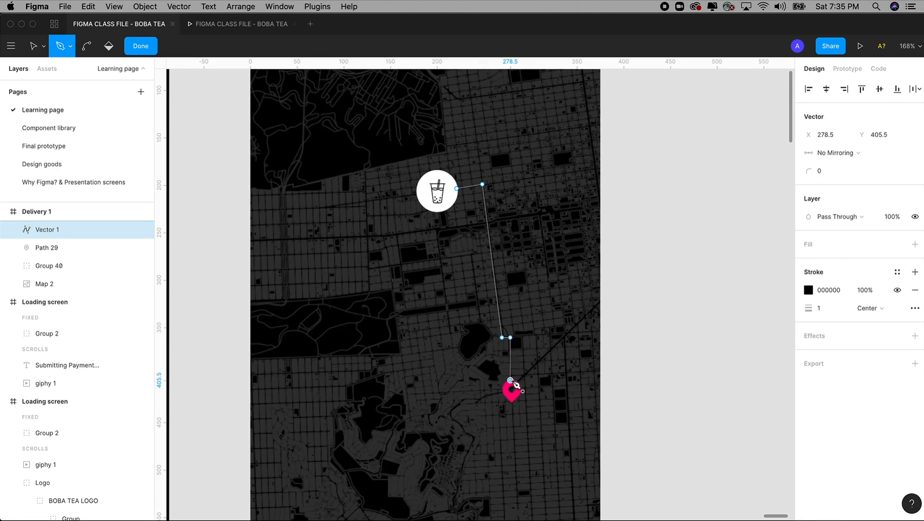
# Step: Give the route stroke the Primary - Action - Color style with a weight of 2
pyautogui.press('Escape')
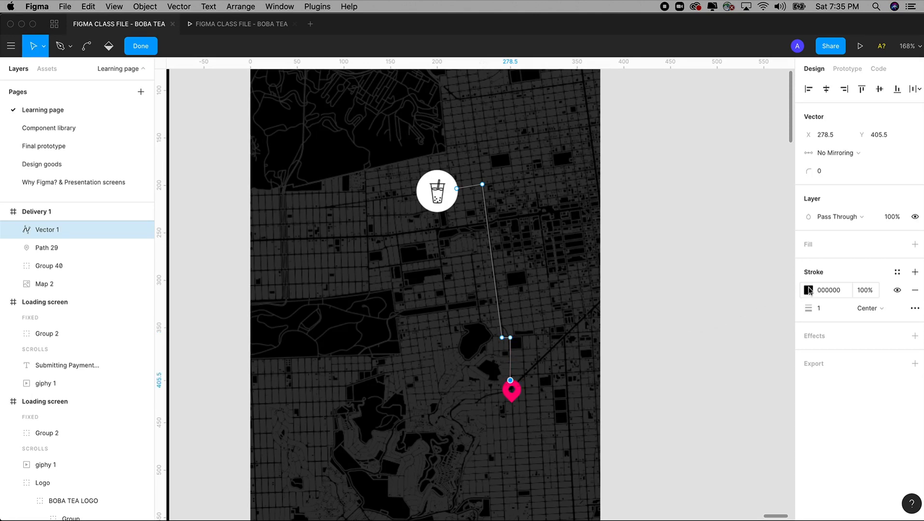
pyautogui.click(896, 272)
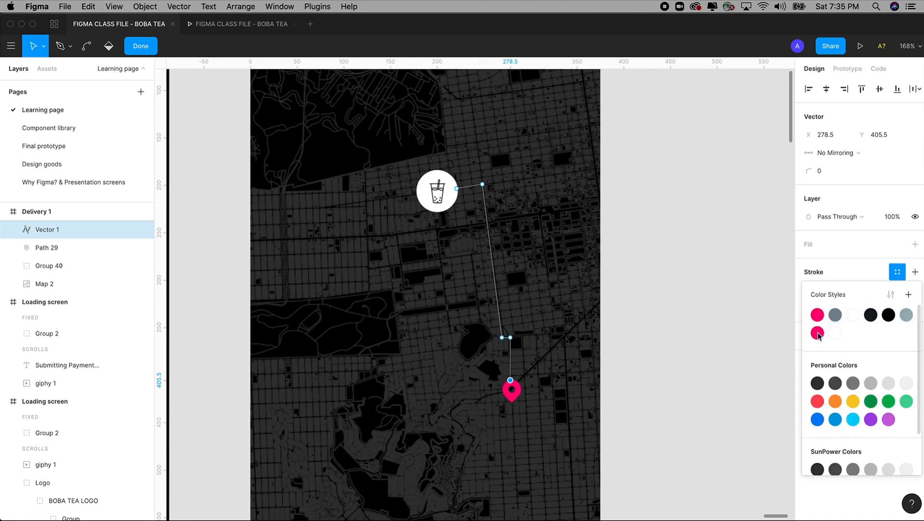
pyautogui.click(817, 333)
pyautogui.click(819, 293)
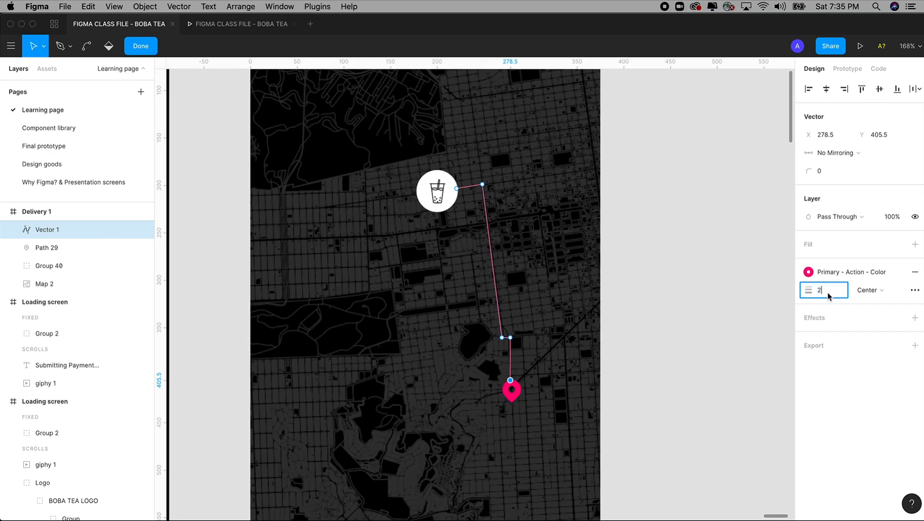
pyautogui.write('2')
pyautogui.press('Tab')
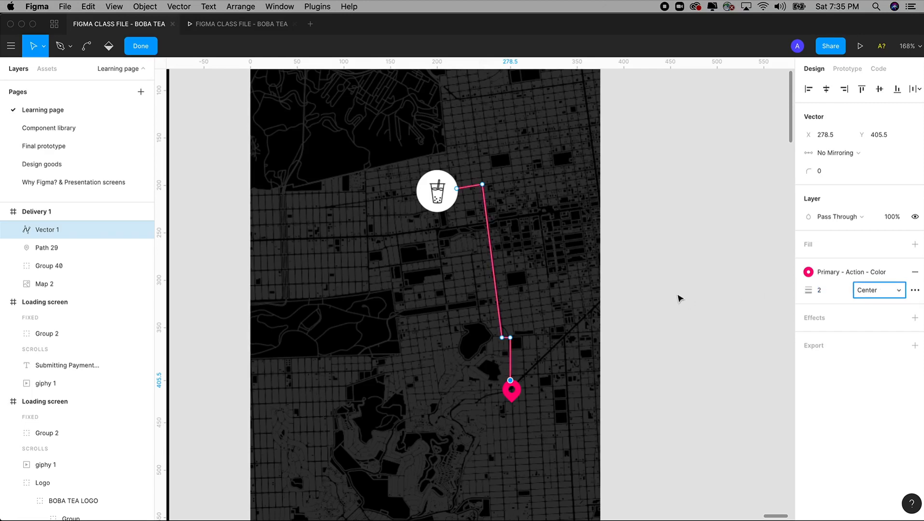
# Step: Try moving the route's bend point near the lake further left, then undo it
pyautogui.click(677, 296)
pyautogui.press('Escape')
pyautogui.click(678, 297)
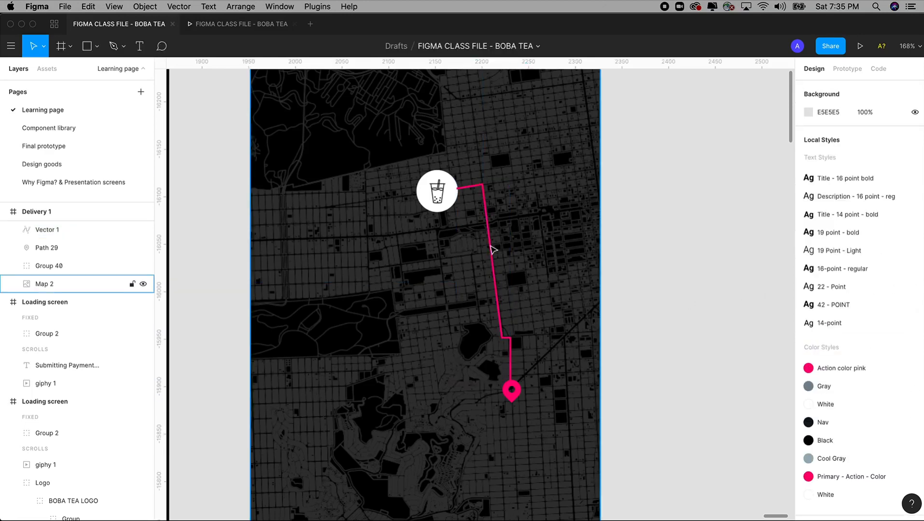
pyautogui.click(491, 248)
pyautogui.doubleClick(493, 247)
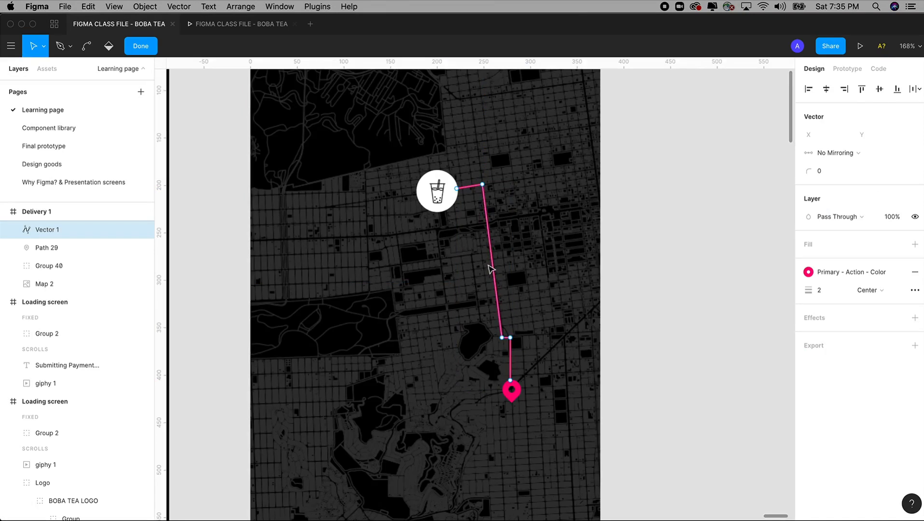
pyautogui.click(502, 337)
pyautogui.moveTo(502, 337); pyautogui.dragTo(454, 338)
pyautogui.press('super')
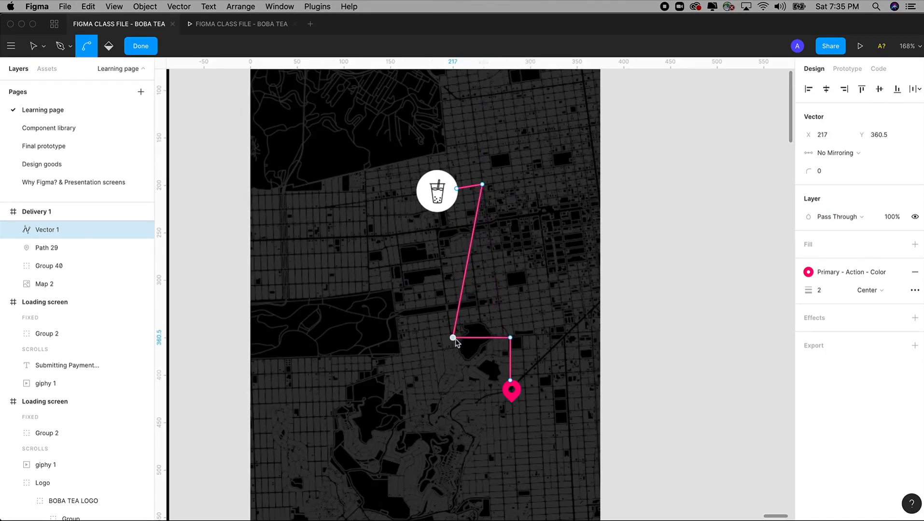
pyautogui.press('super')
pyautogui.press('super+z')
# Step: Try deleting the route's last corner and segment to the pin, then restore it
pyautogui.click(510, 338)
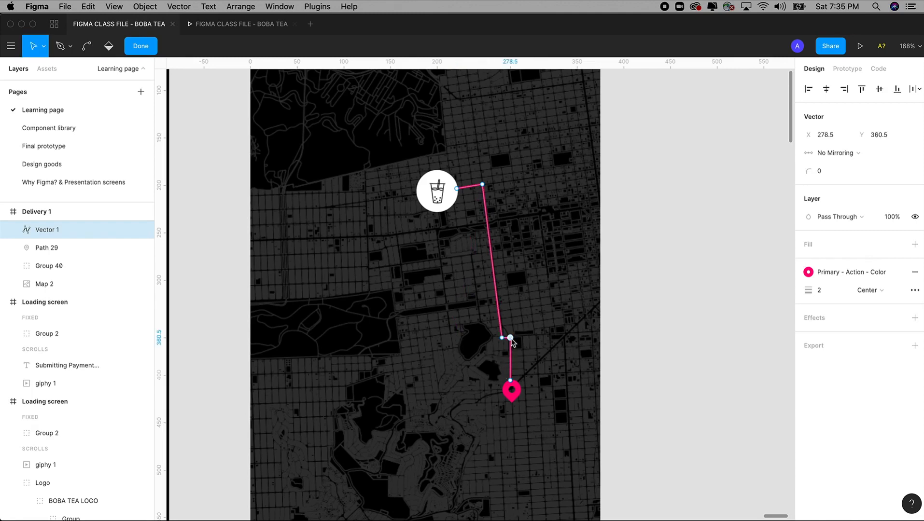
pyautogui.press('BackSpace')
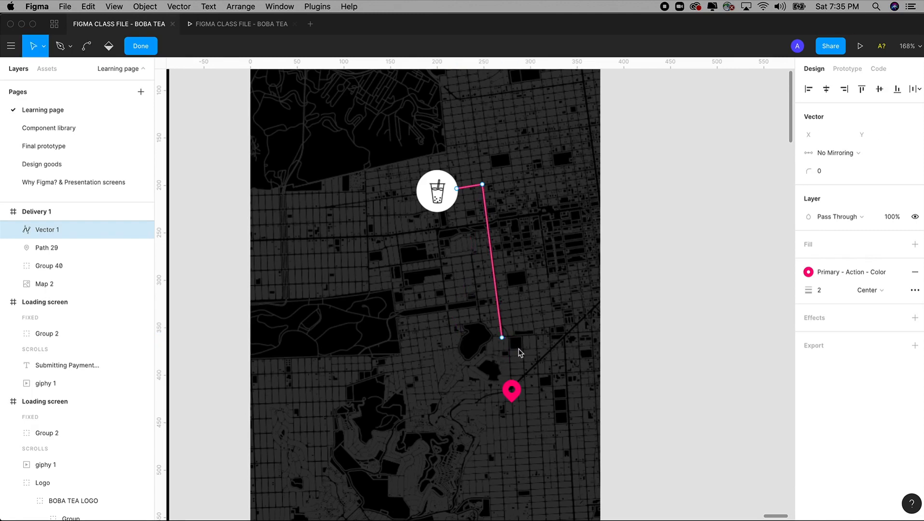
pyautogui.press('super+z')
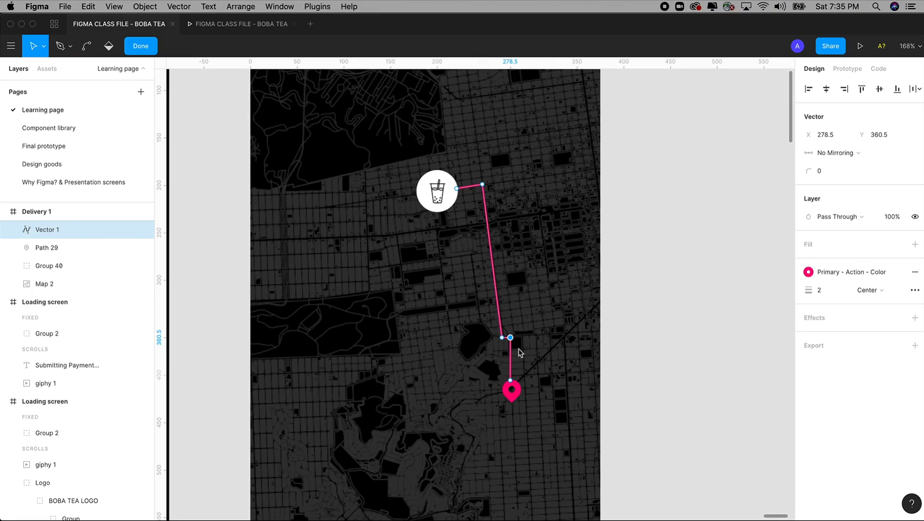
pyautogui.click(626, 348)
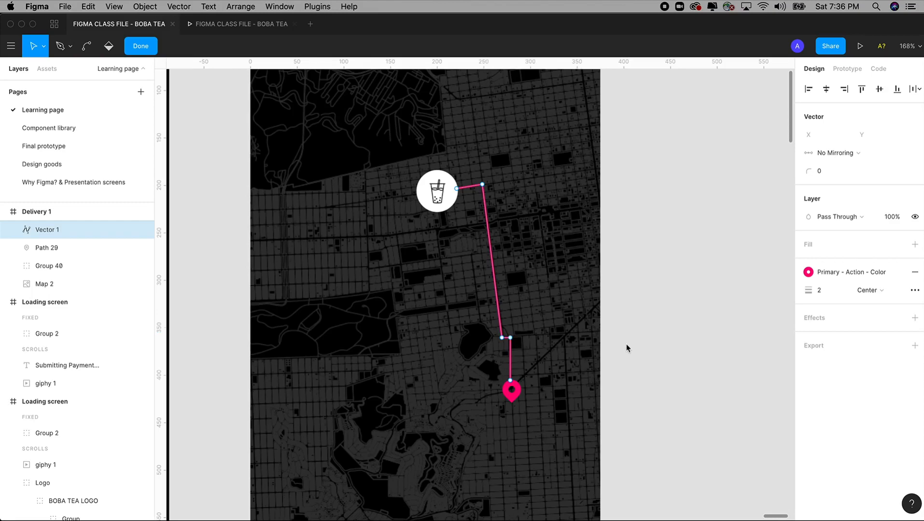
pyautogui.click(627, 347)
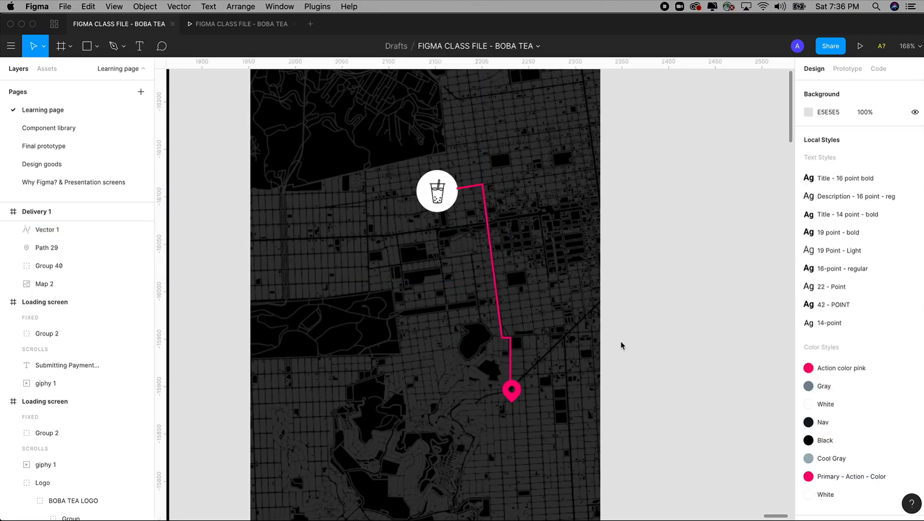
pyautogui.press('-')
pyautogui.press('-')
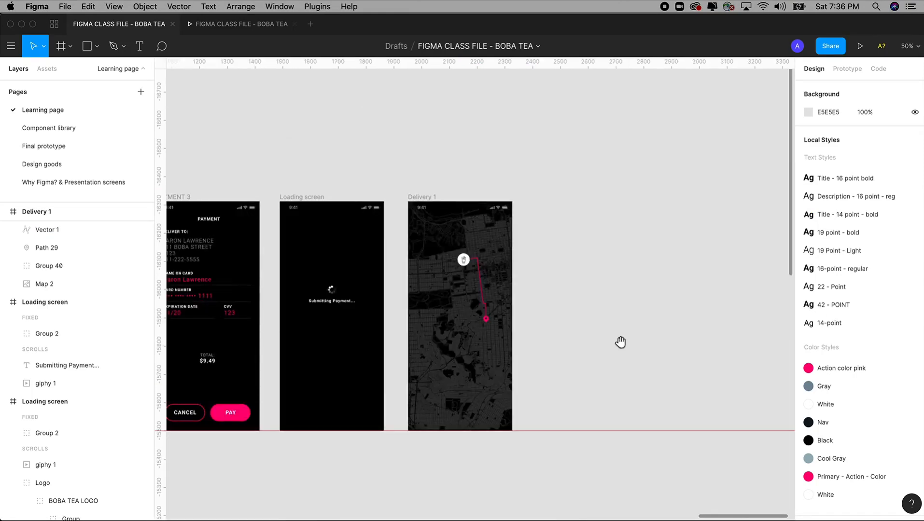
# Step: Paste the copied PAYMENT header text layer into the Delivery 1 screen
pyautogui.press('z')
pyautogui.moveTo(393, 162); pyautogui.dragTo(532, 373)
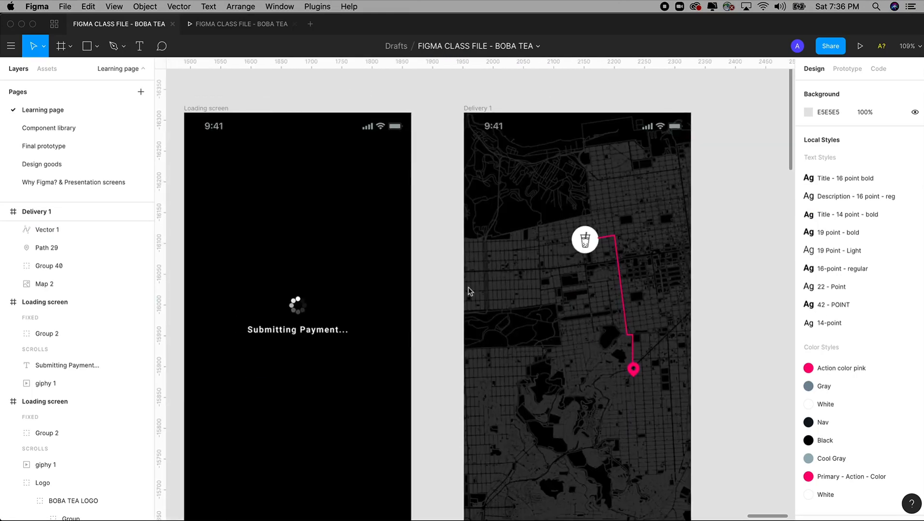
pyautogui.hscroll(-10, 588, 155)
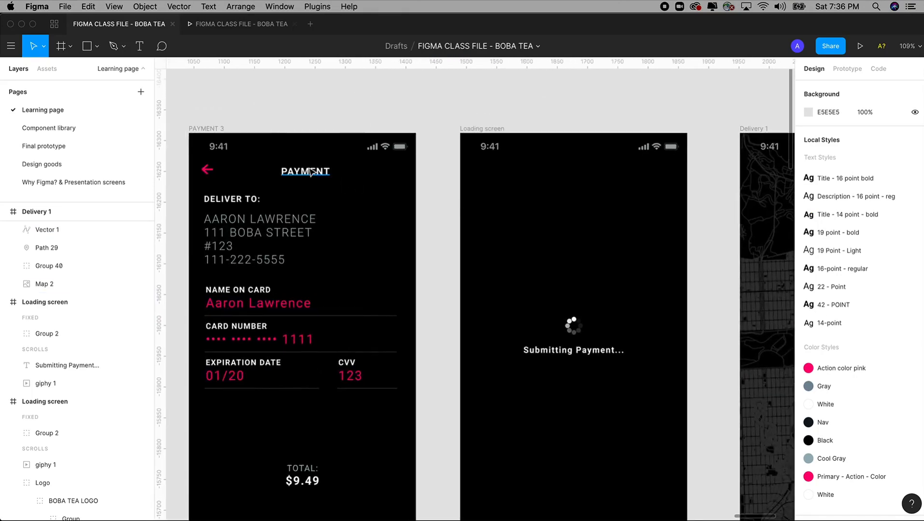
pyautogui.click(306, 172)
pyautogui.hscroll(2, 603, 125)
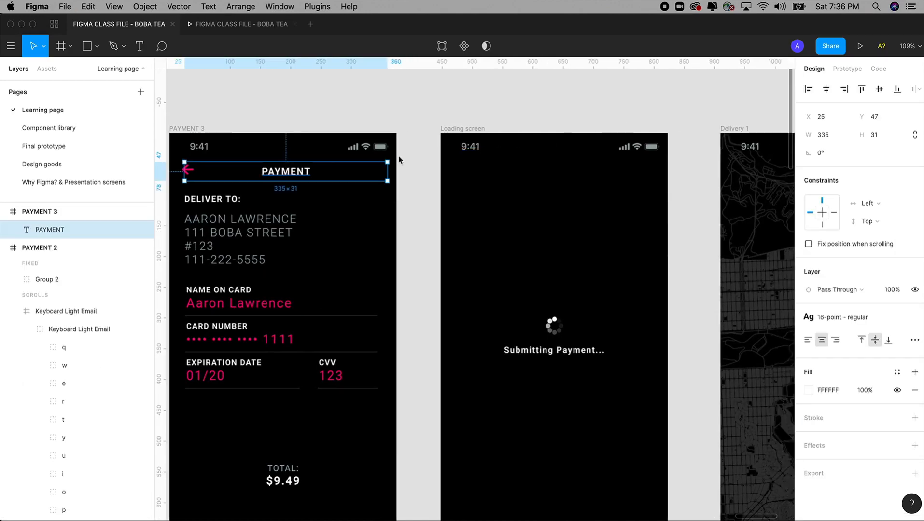
pyautogui.hscroll(15, 477, 172)
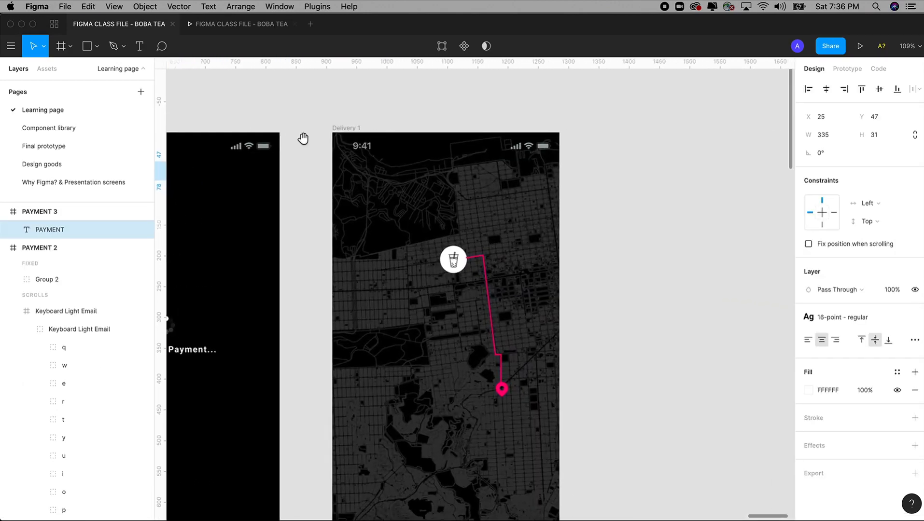
pyautogui.click(343, 129)
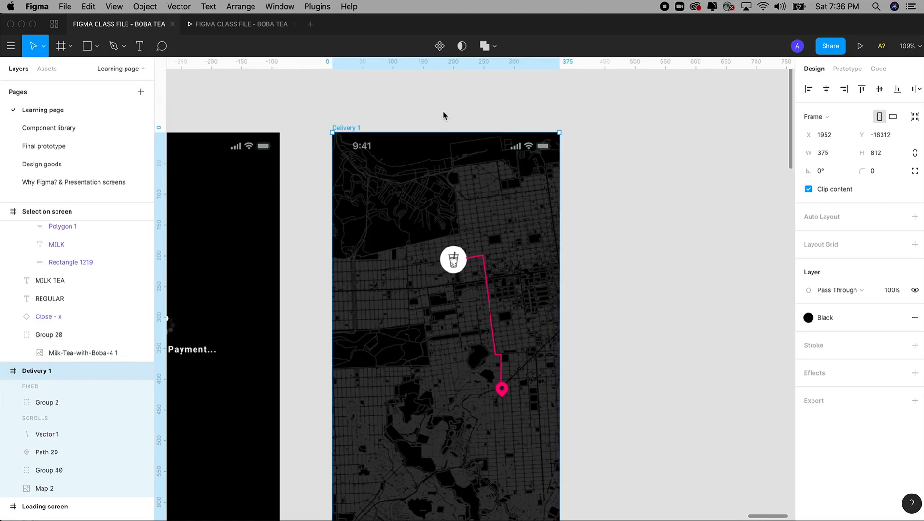
pyautogui.press('super+v')
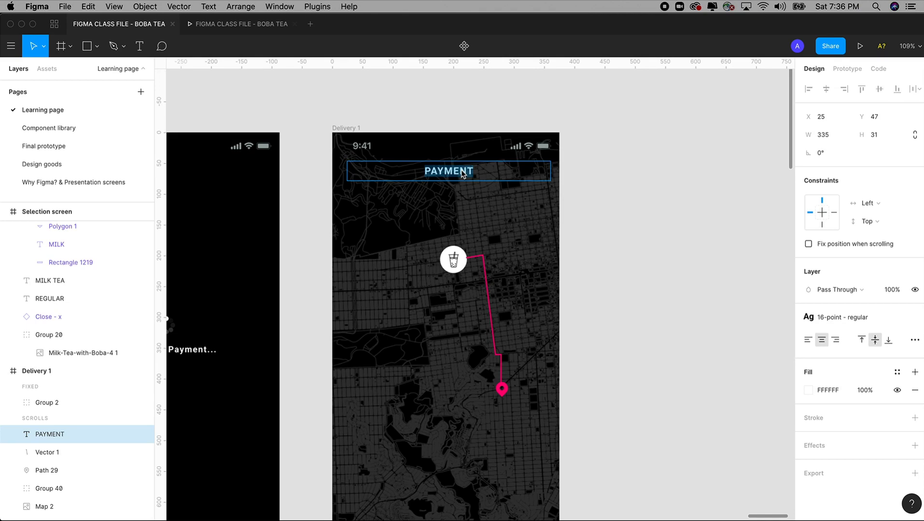
# Step: Retype the header as 'DELIVERING...', correcting the misspelled letters
pyautogui.write('DELIEVR')
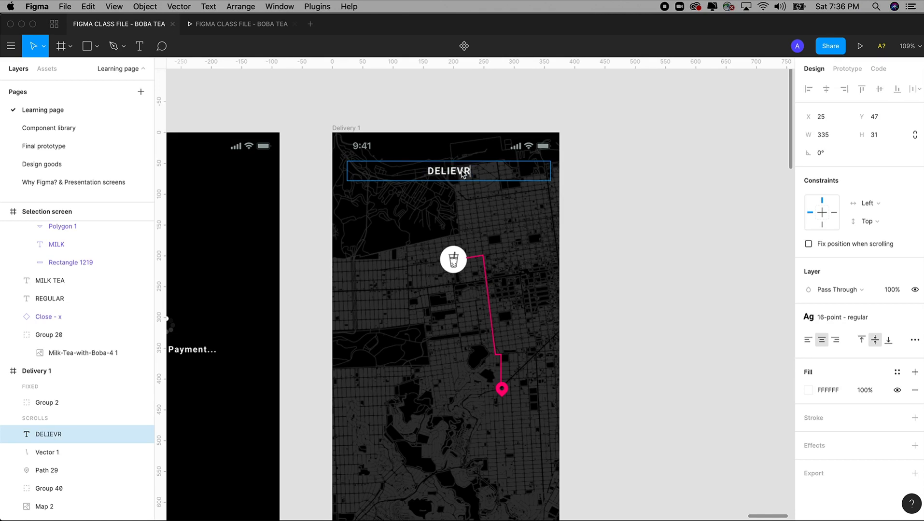
pyautogui.press('BackSpace')
pyautogui.write('ERY...')
pyautogui.press('Escape')
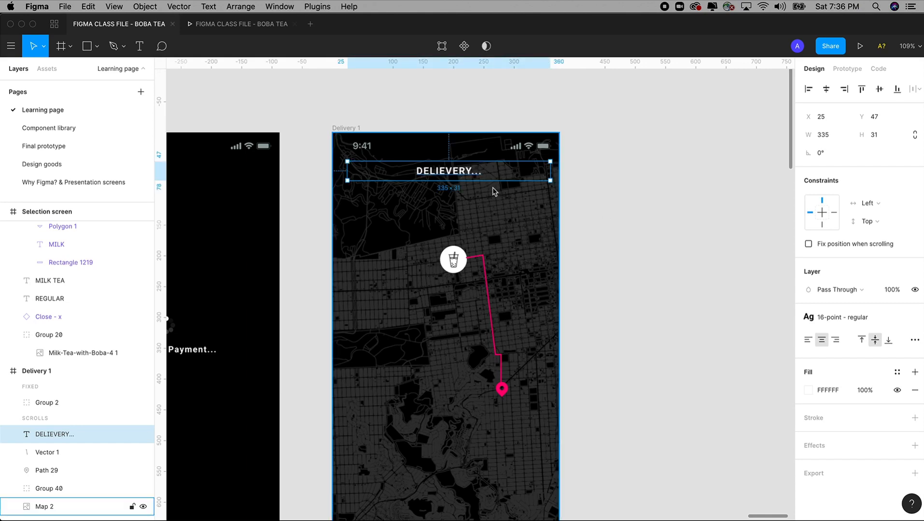
pyautogui.doubleClick(461, 175)
pyautogui.click(466, 171)
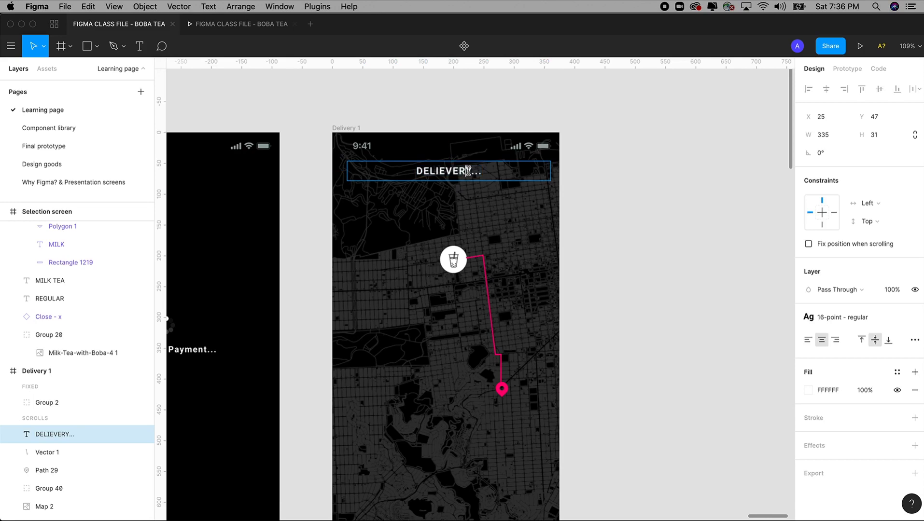
pyautogui.moveTo(469, 171); pyautogui.dragTo(436, 171)
pyautogui.press('BackSpace')
pyautogui.write('VERI')
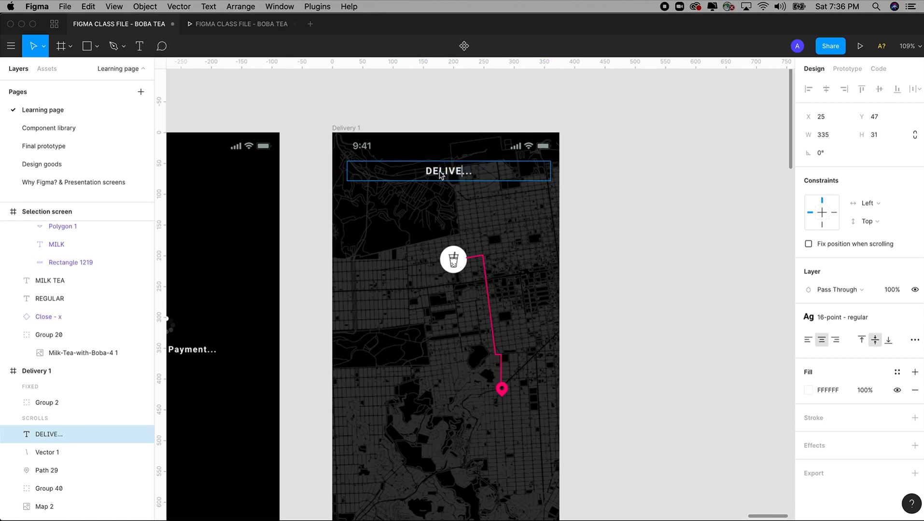
pyautogui.write('NG')
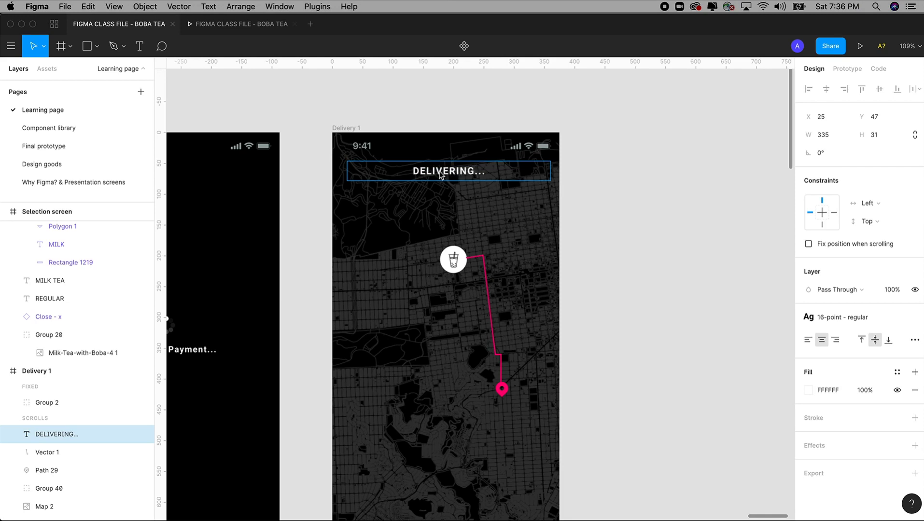
pyautogui.press('Escape')
# Step: Reselect the DELIVERING... header and zoom out to the neighbouring screens
pyautogui.click(628, 188)
pyautogui.scroll(-1, 624, 206)
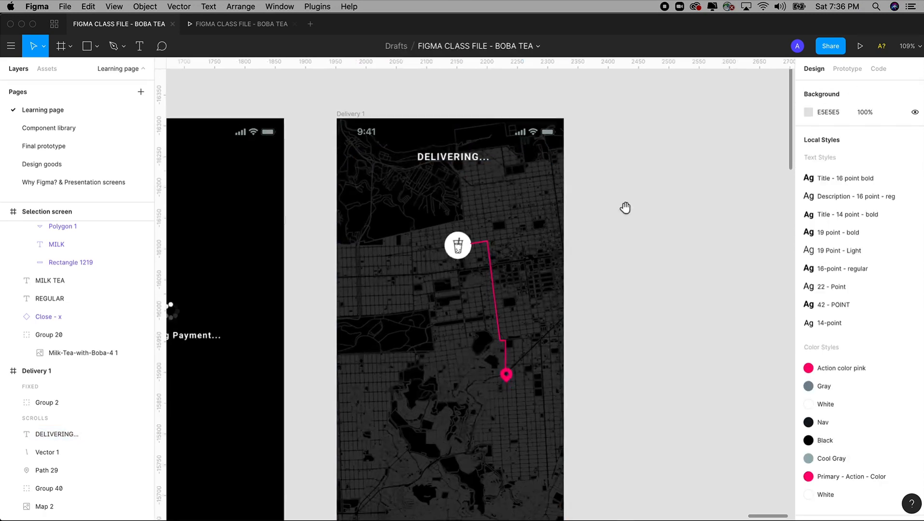
pyautogui.click(479, 166)
pyautogui.press('-')
# Step: Draw a 375×160 rectangle across the bottom of the Delivery 1 screen
pyautogui.press('z')
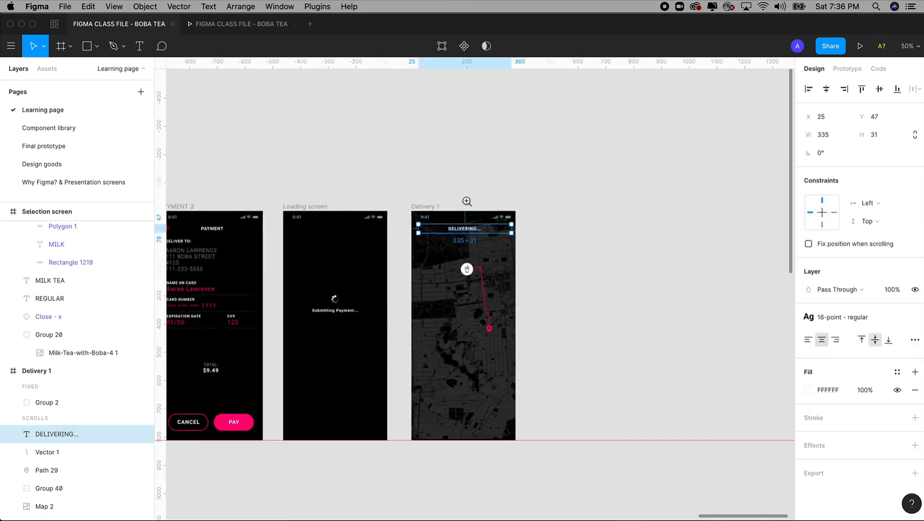
pyautogui.moveTo(382, 169); pyautogui.dragTo(544, 465)
pyautogui.scroll(-1, 583, 360)
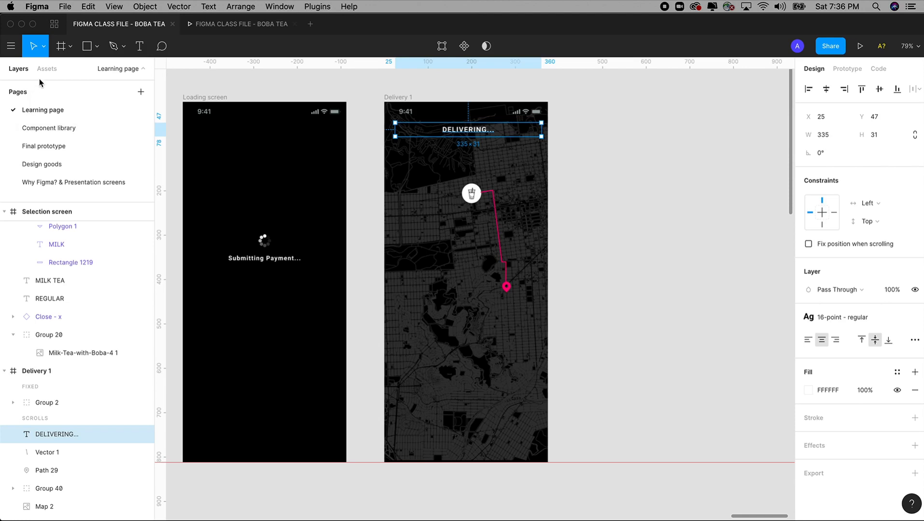
pyautogui.click(90, 51)
pyautogui.click(96, 46)
pyautogui.click(103, 71)
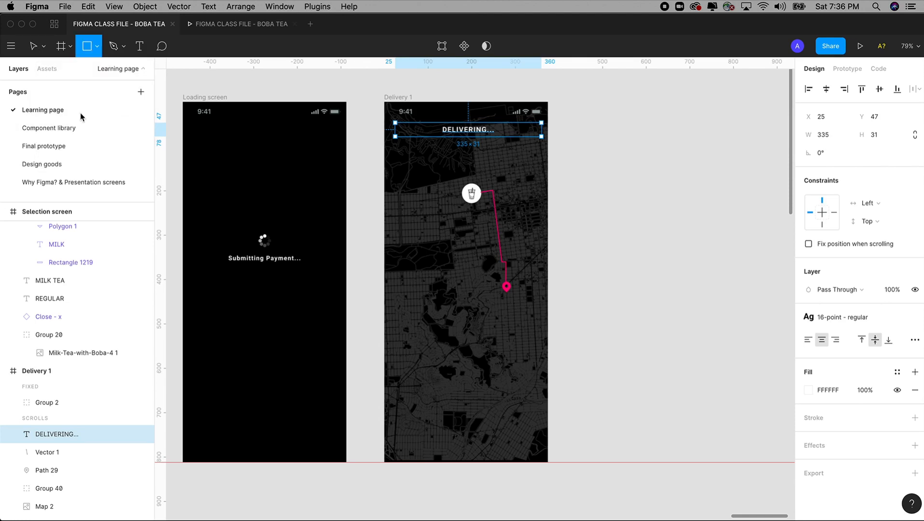
pyautogui.click(96, 47)
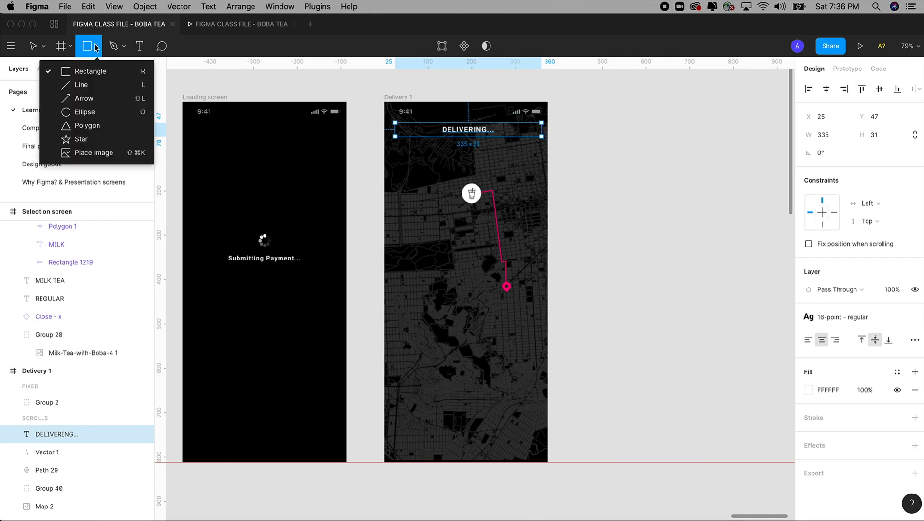
pyautogui.click(94, 71)
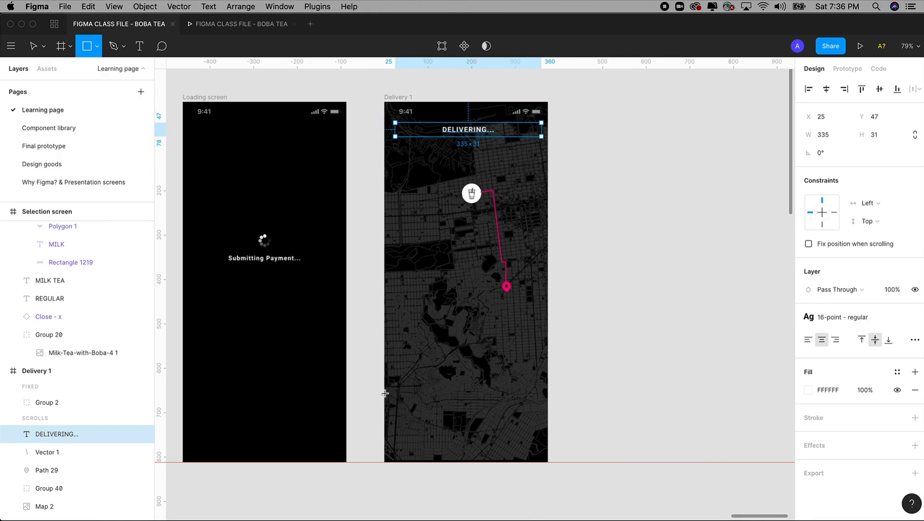
pyautogui.moveTo(385, 392)
pyautogui.mouseDown()
pyautogui.moveTo(441, 449)
pyautogui.moveTo(550, 463)
pyautogui.mouseUp()
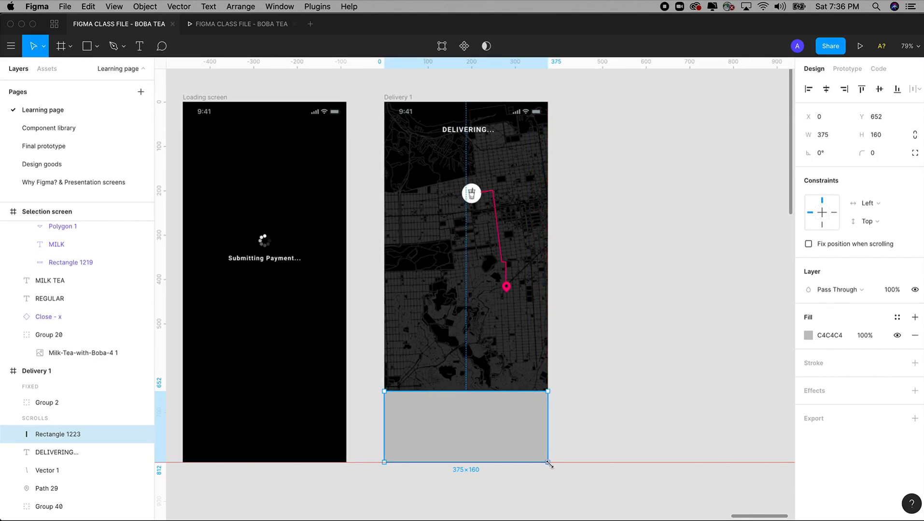
# Step: Fill the bottom panel with 000000 and apply the Black colour style
pyautogui.click(594, 410)
pyautogui.click(493, 426)
pyautogui.click(808, 337)
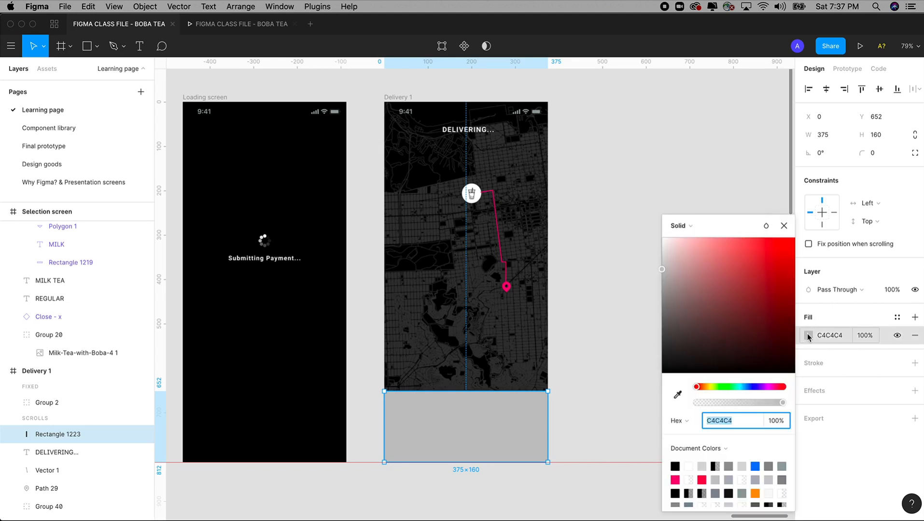
pyautogui.moveTo(789, 357); pyautogui.dragTo(843, 433)
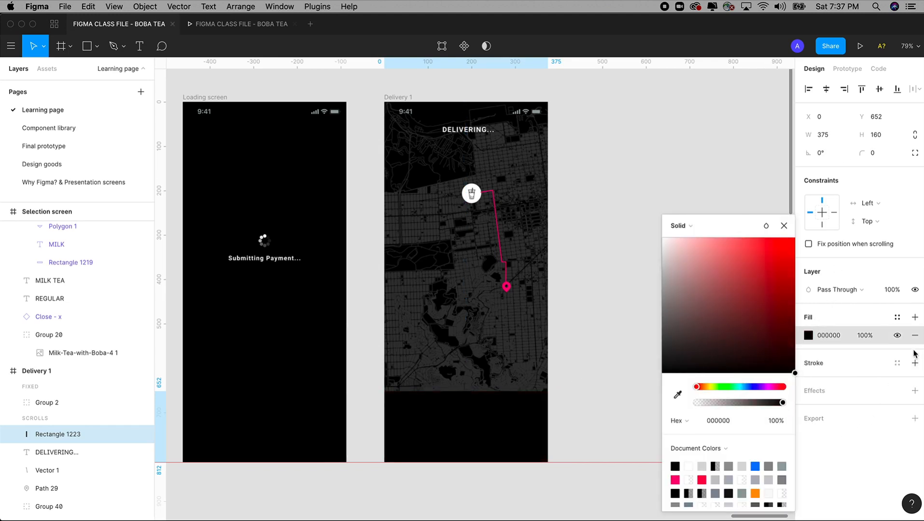
pyautogui.click(897, 317)
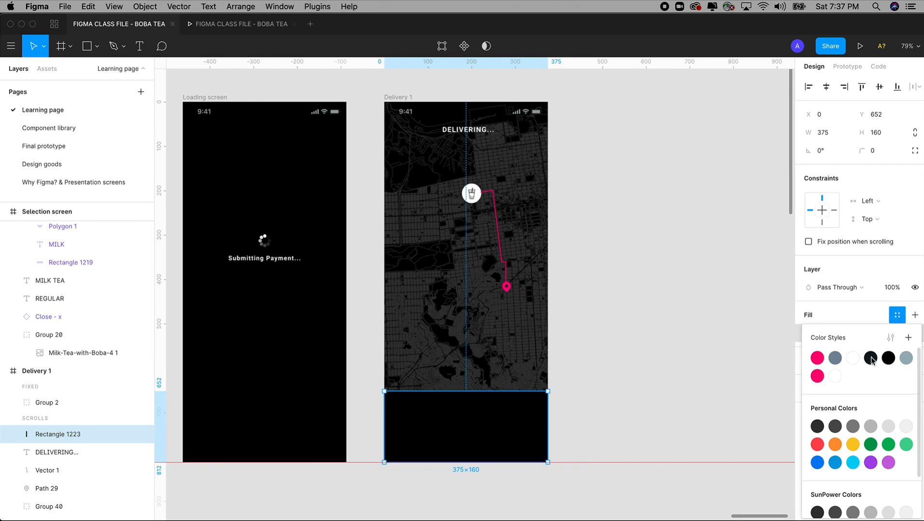
pyautogui.click(887, 359)
pyautogui.click(647, 365)
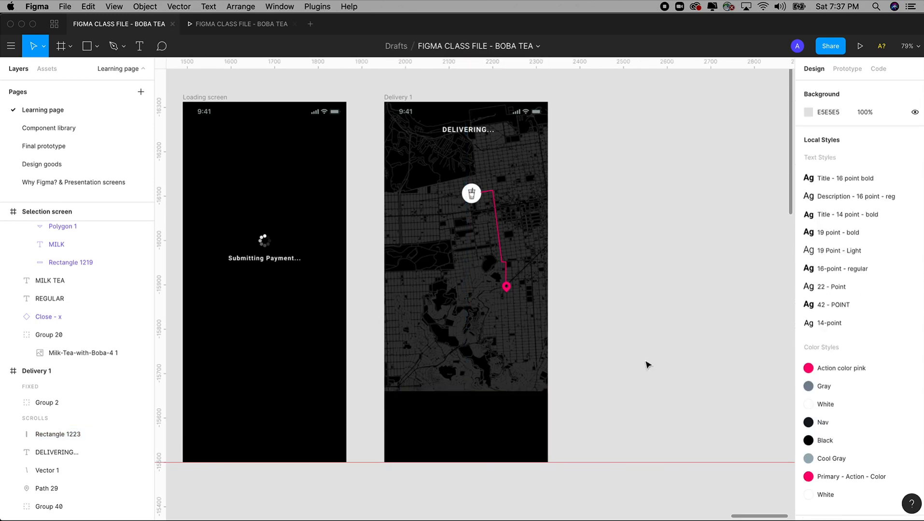
# Step: Inspect the REGULAR title's text style on the Selection and Shopping screens
pyautogui.hscroll(-10, 501, 344)
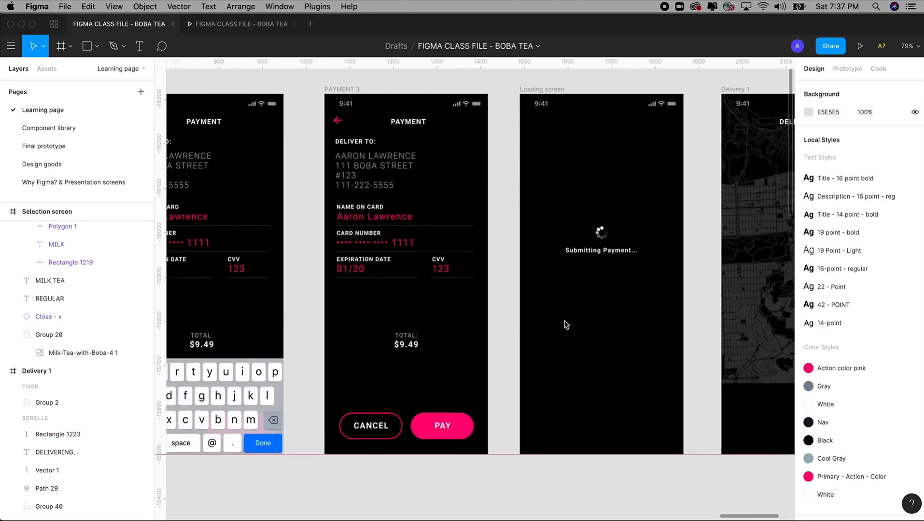
pyautogui.hscroll(-10, 338, 309)
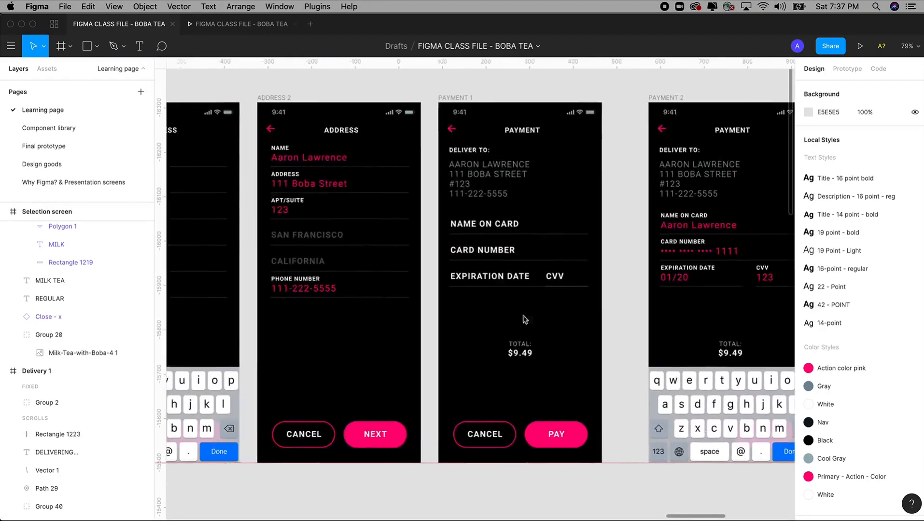
pyautogui.hscroll(-3, 594, 323)
pyautogui.press('super+minus')
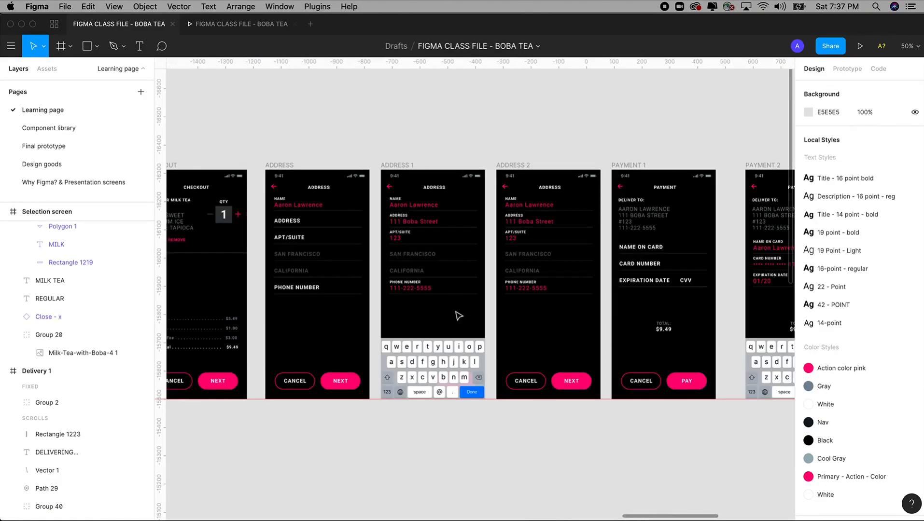
pyautogui.moveTo(181, 268); pyautogui.dragTo(529, 258)
pyautogui.moveTo(287, 120); pyautogui.dragTo(421, 416)
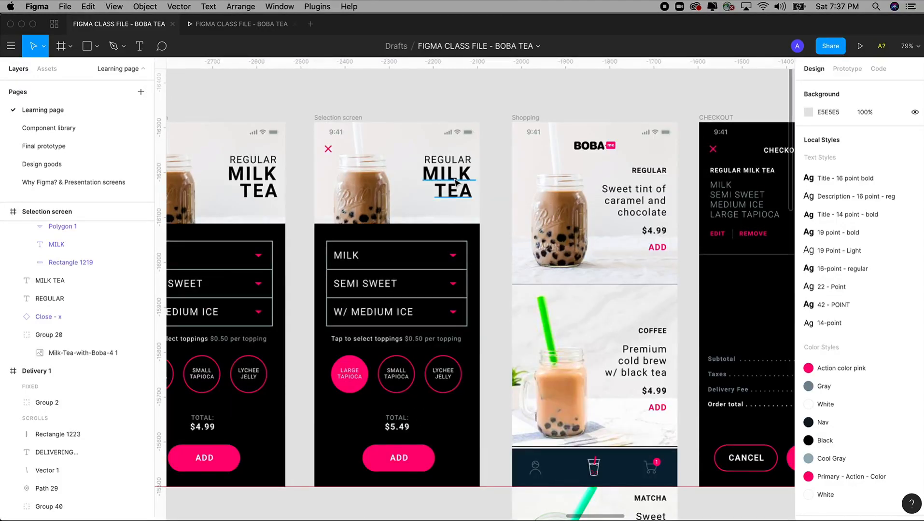
pyautogui.click(462, 165)
pyautogui.click(453, 183)
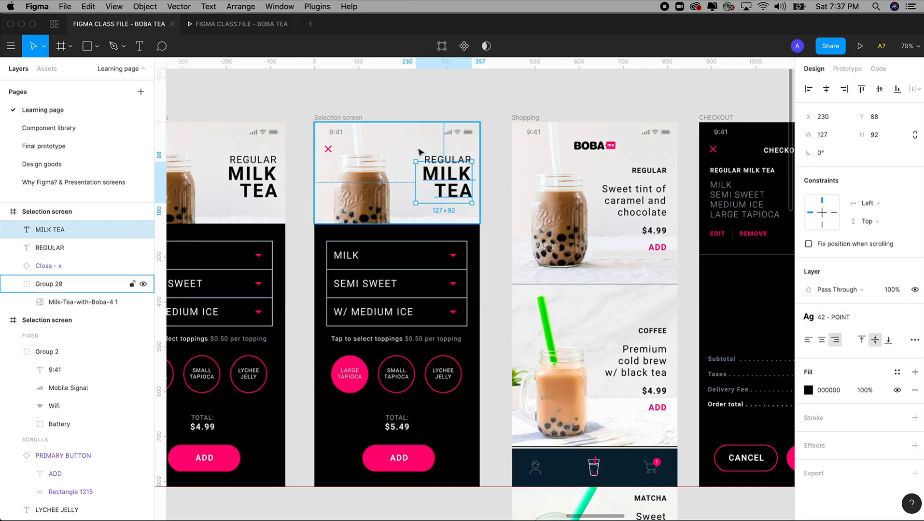
pyautogui.click(445, 160)
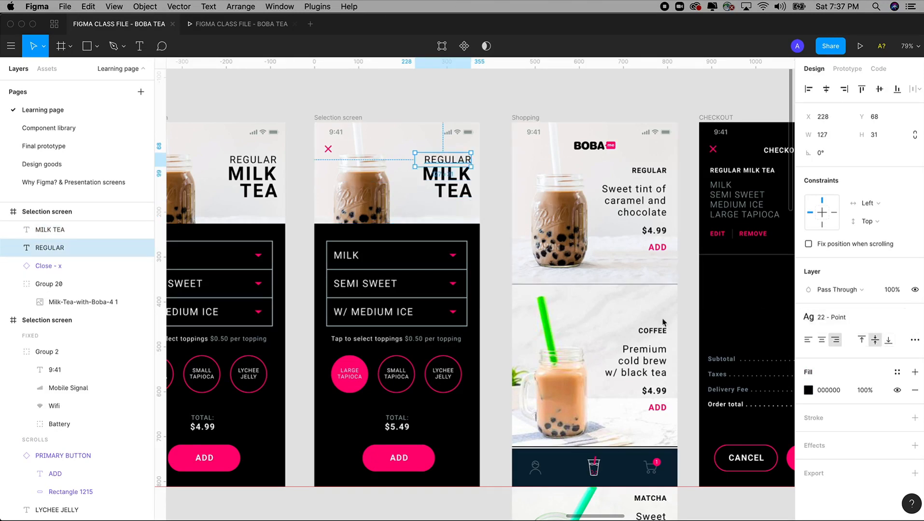
# Step: Draw a 375×53 text box across the top of Delivery 1's black bottom panel
pyautogui.hscroll(15, 627, 280)
pyautogui.hscroll(20, 586, 306)
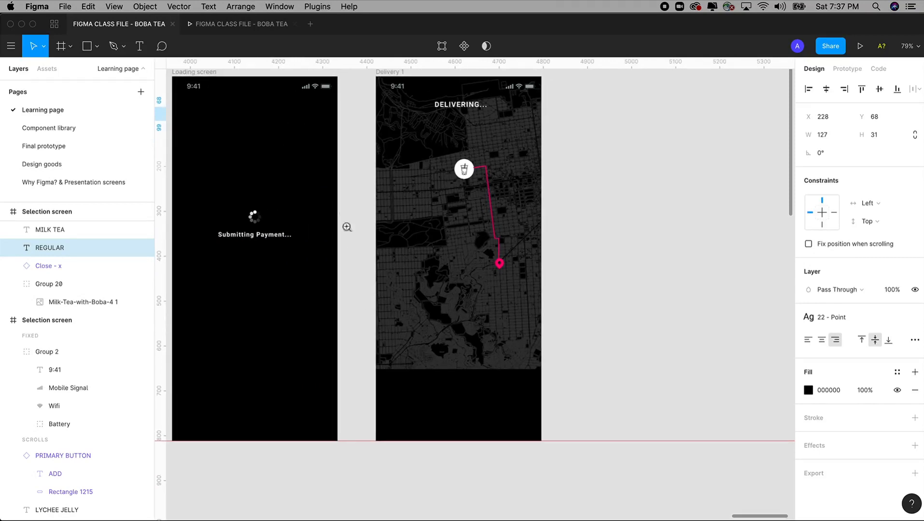
pyautogui.moveTo(342, 210); pyautogui.dragTo(615, 508)
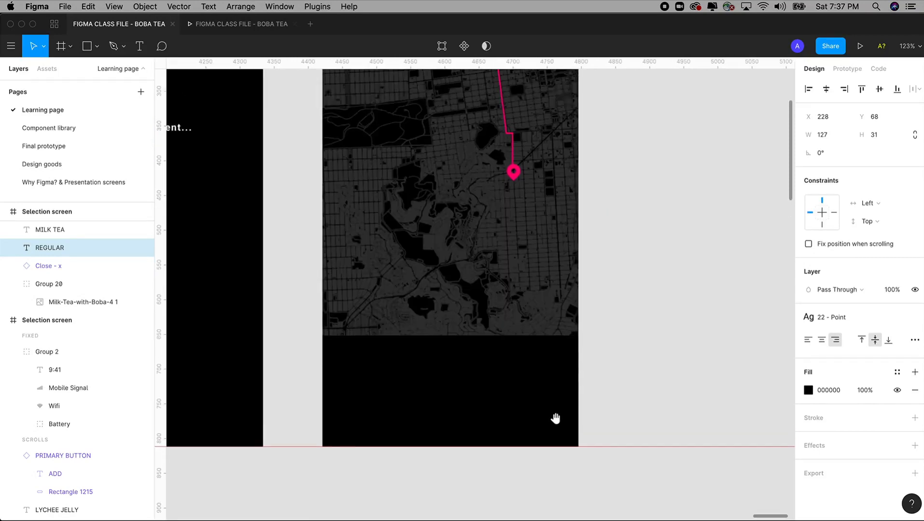
pyautogui.click(136, 47)
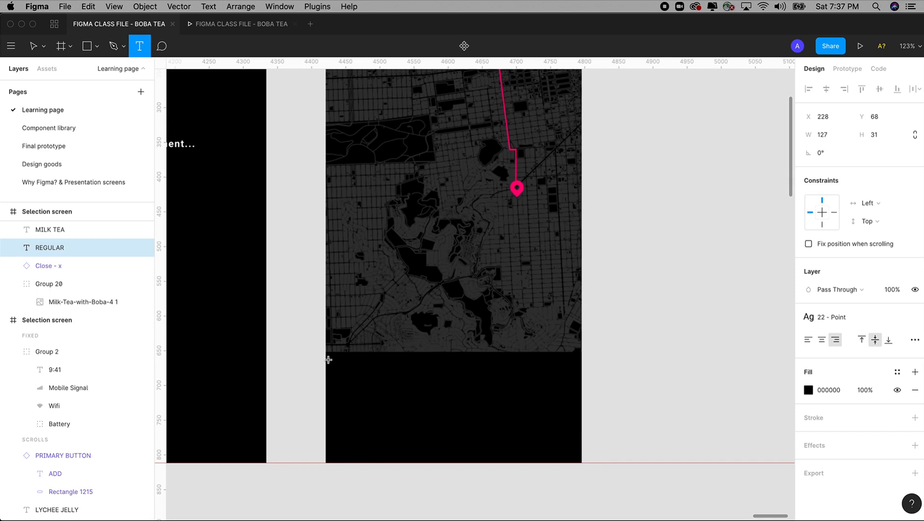
pyautogui.moveTo(330, 360); pyautogui.dragTo(583, 395)
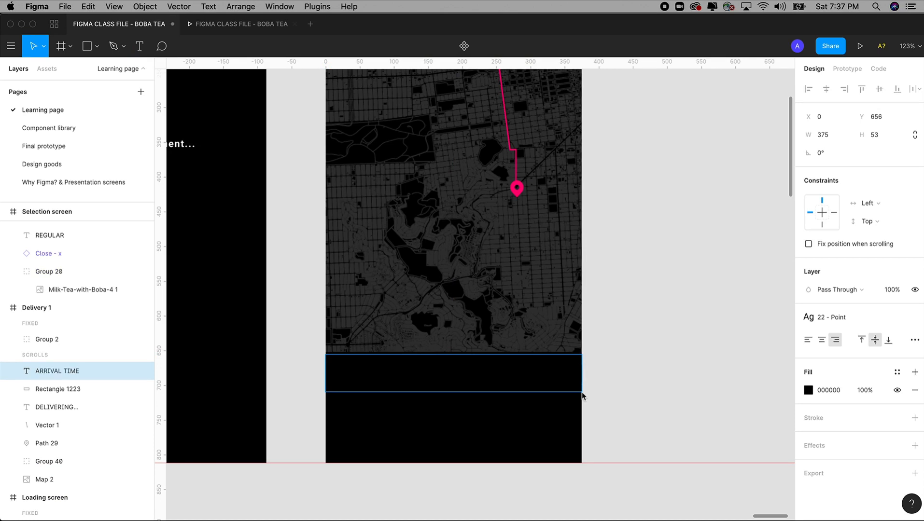
# Step: Make the ARRIVAL TIME text white and centre it in its box
pyautogui.press('Return')
pyautogui.scroll(-1, 563, 383)
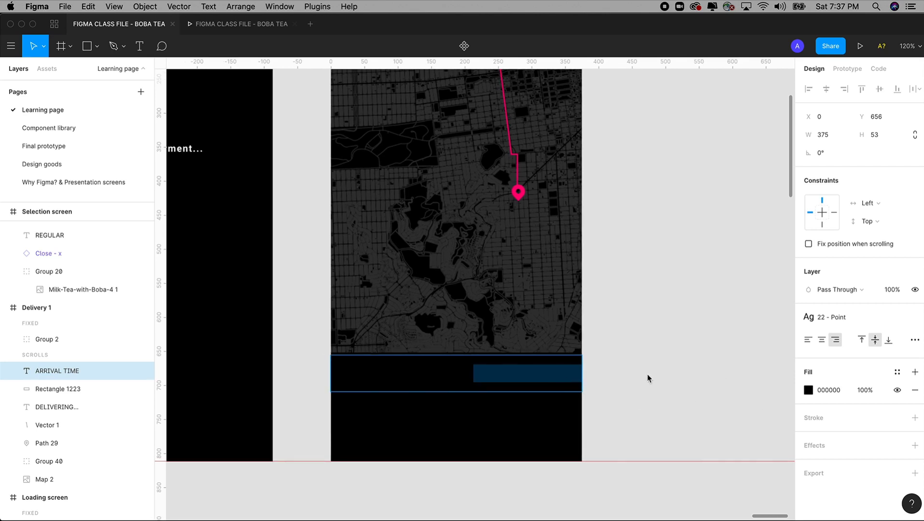
pyautogui.click(807, 390)
pyautogui.moveTo(678, 274); pyautogui.dragTo(621, 188)
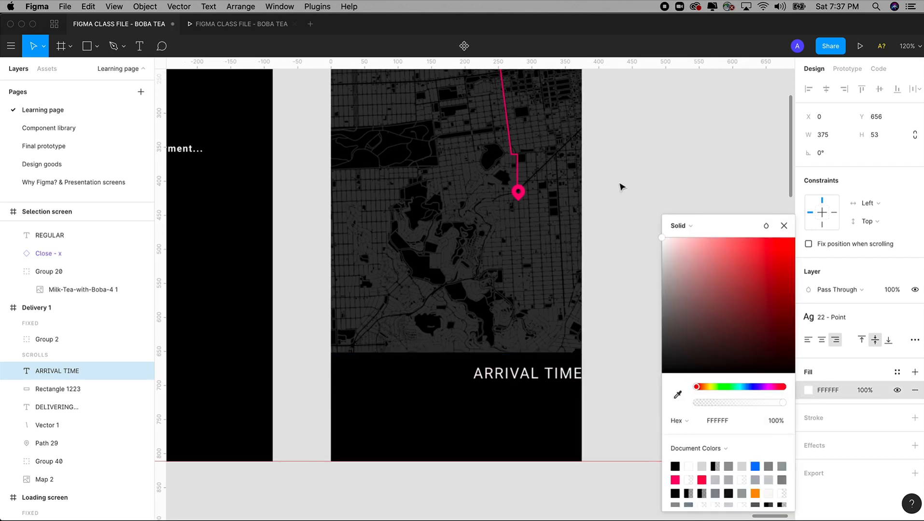
pyautogui.click(813, 337)
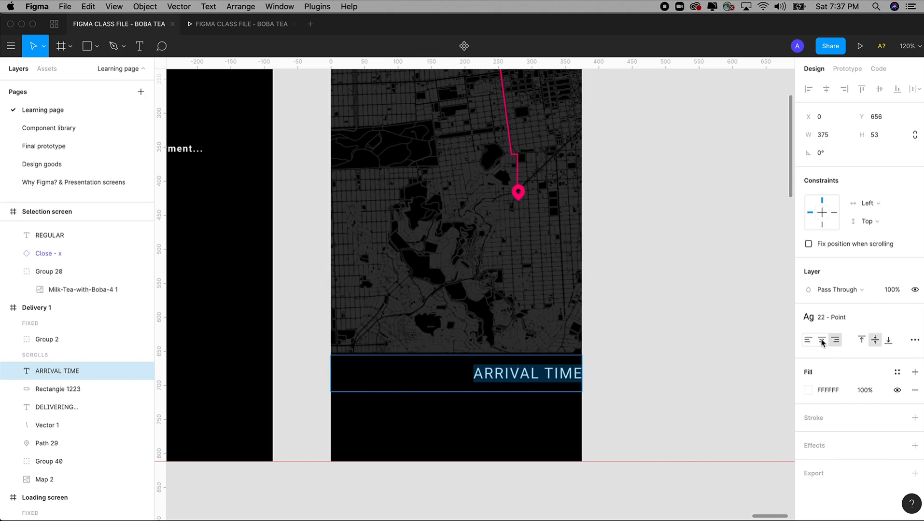
pyautogui.click(821, 341)
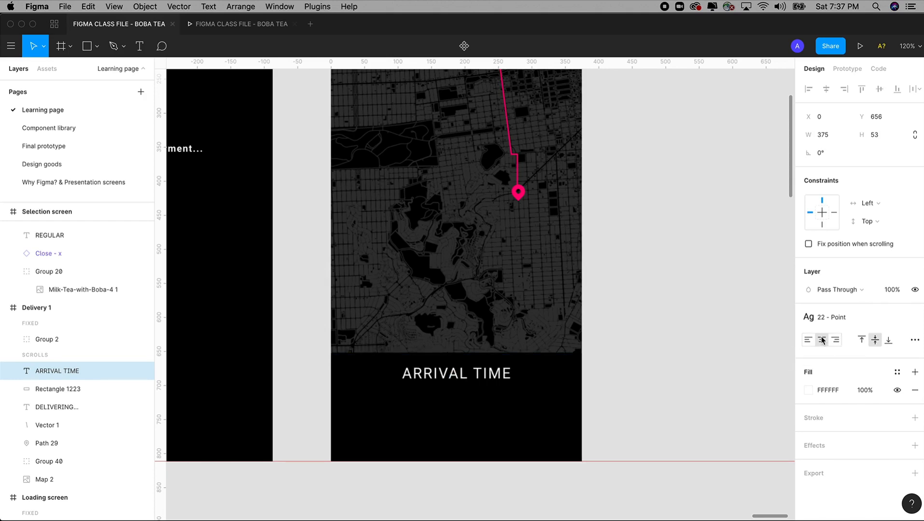
pyautogui.press('Escape')
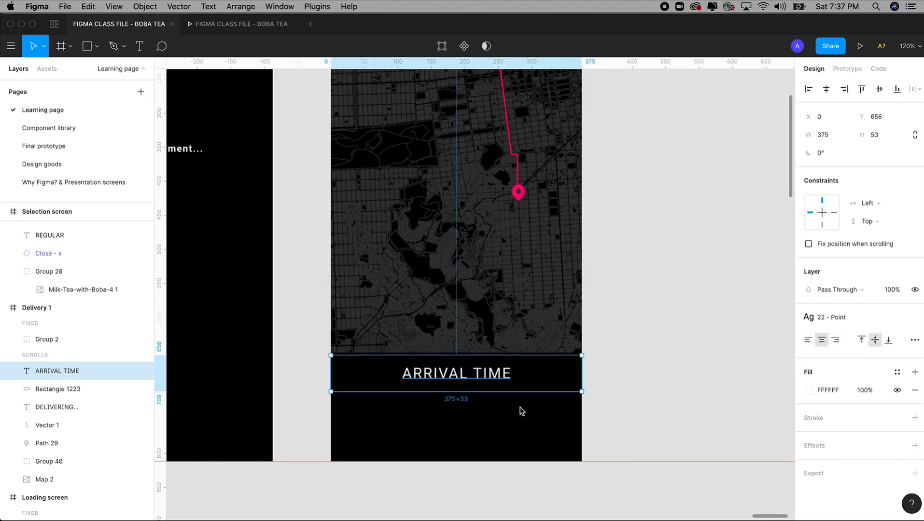
# Step: Give ARRIVAL TIME the Title - 14 point - bold text style and Cool Gray colour style
pyautogui.click(834, 319)
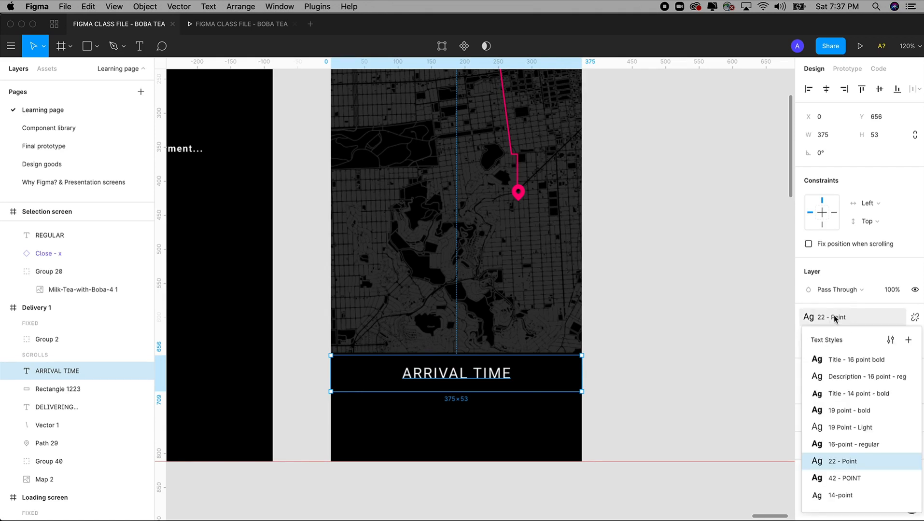
pyautogui.click(844, 394)
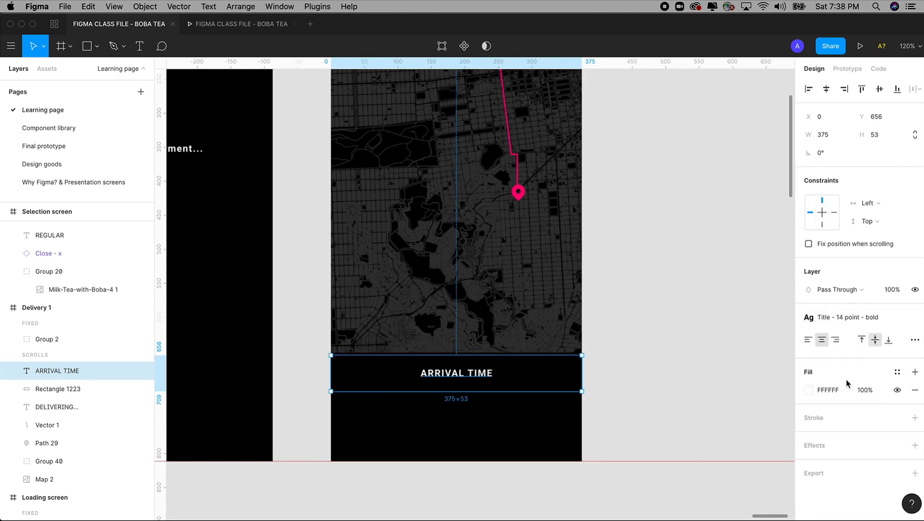
pyautogui.click(896, 374)
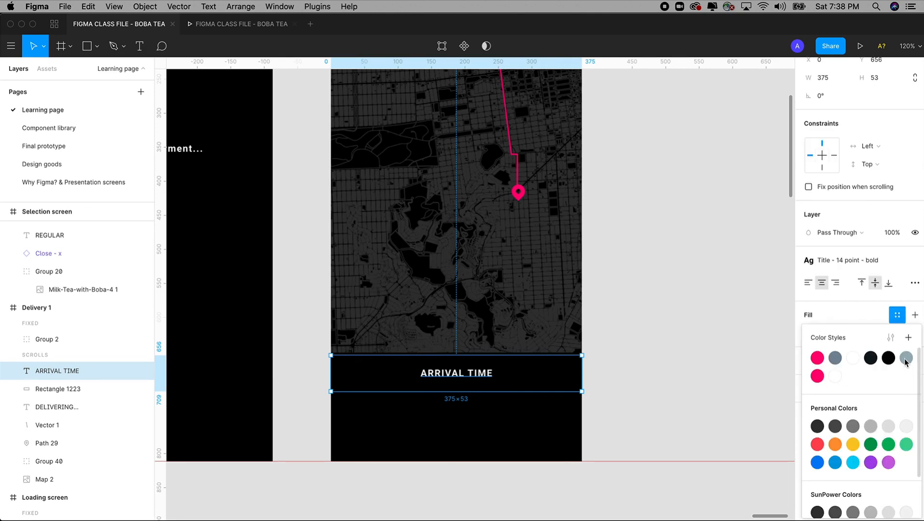
pyautogui.click(905, 359)
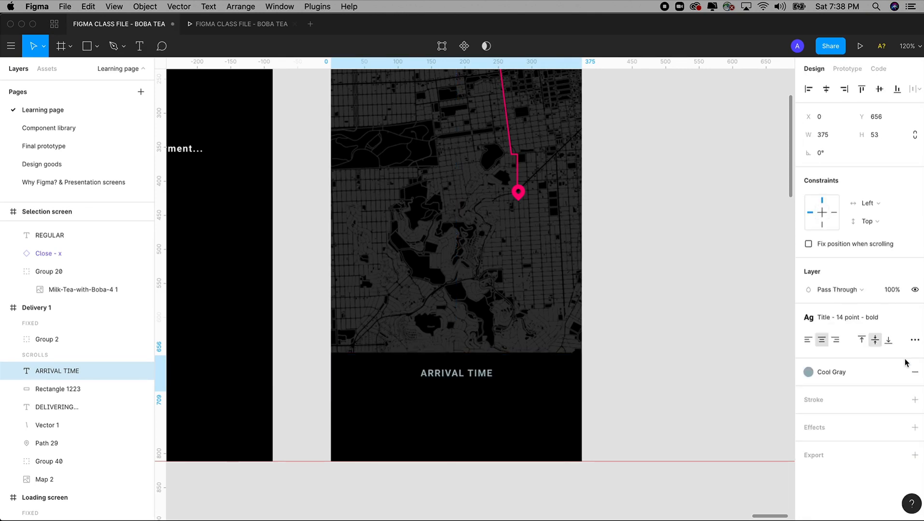
pyautogui.click(682, 381)
pyautogui.click(480, 376)
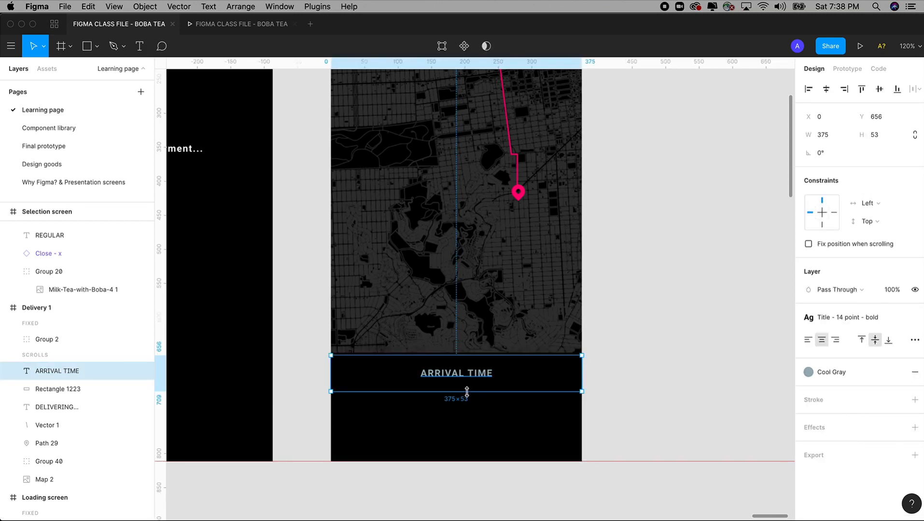
# Step: Shorten the ARRIVAL TIME box to 41 high and duplicate it below as '15 Mins'
pyautogui.moveTo(467, 391); pyautogui.dragTo(468, 384)
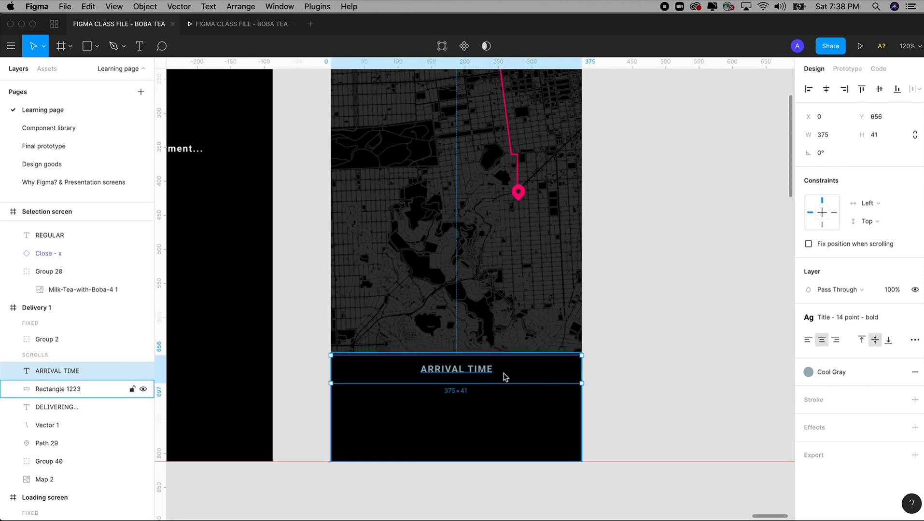
pyautogui.keyDown('alt'); pyautogui.moveTo(490, 377); pyautogui.dragTo(484, 400); pyautogui.keyUp('alt')
pyautogui.doubleClick(483, 398)
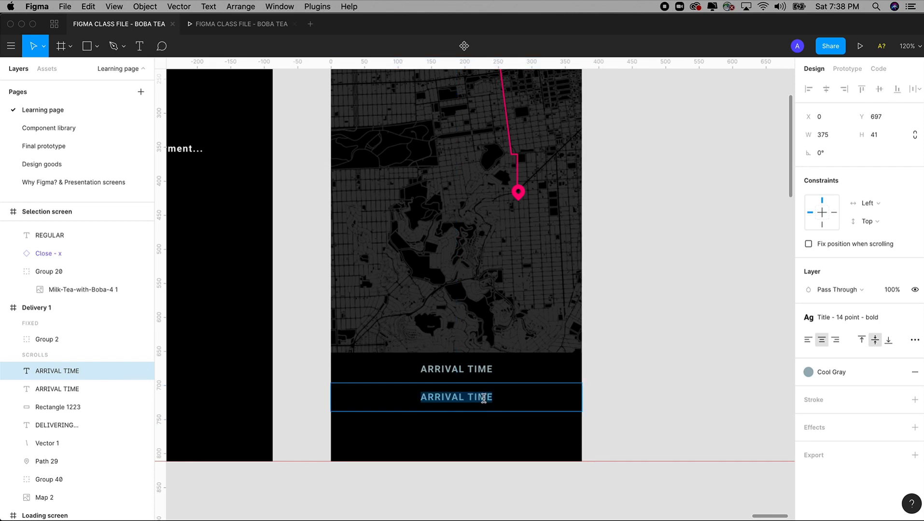
pyautogui.write('15 Min')
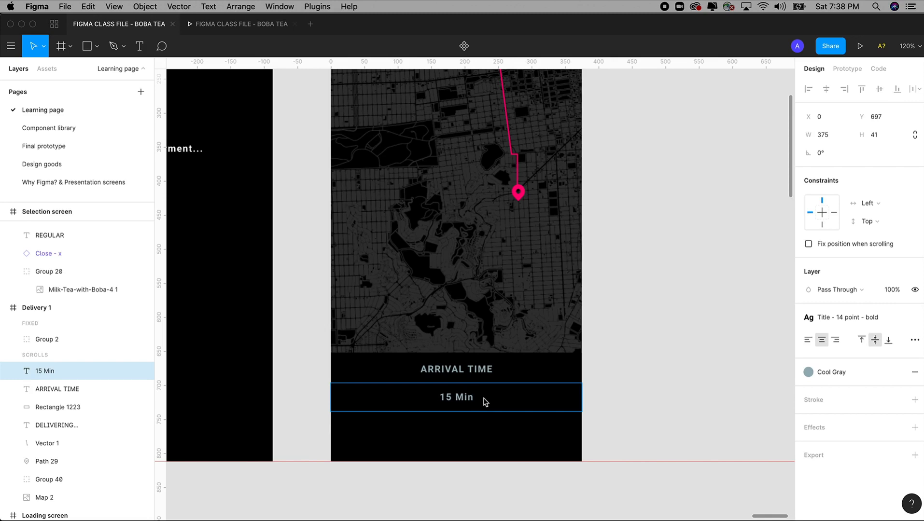
pyautogui.write('s')
# Step: Make the 15 Mins text White with the 42 - POINT text style
pyautogui.moveTo(489, 401); pyautogui.dragTo(416, 397)
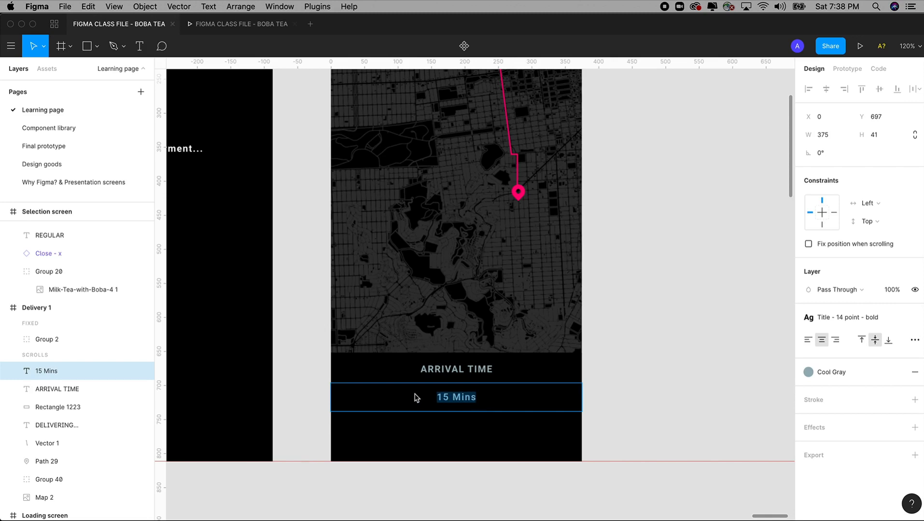
pyautogui.click(808, 372)
pyautogui.click(854, 360)
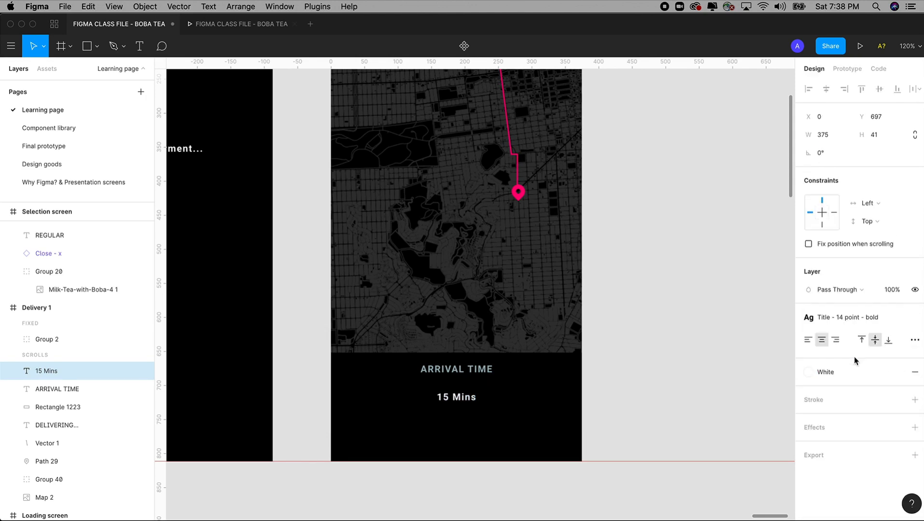
pyautogui.click(848, 318)
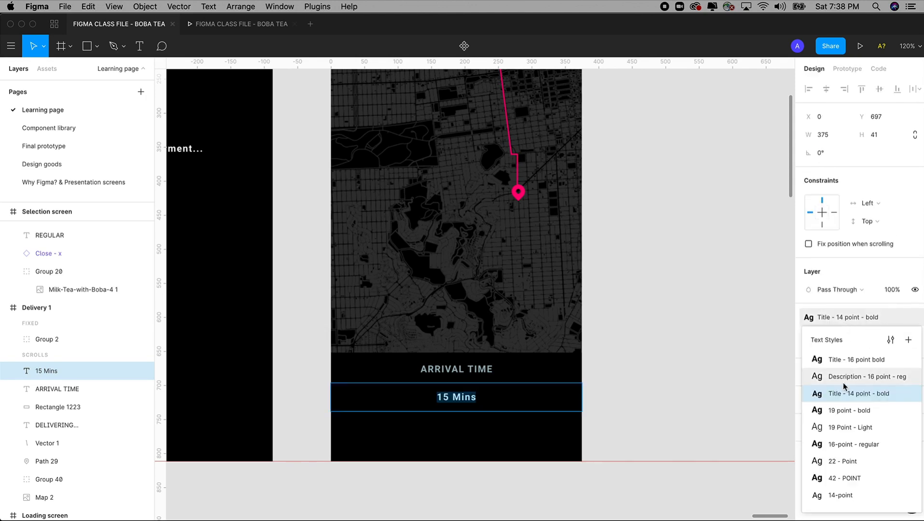
pyautogui.click(844, 477)
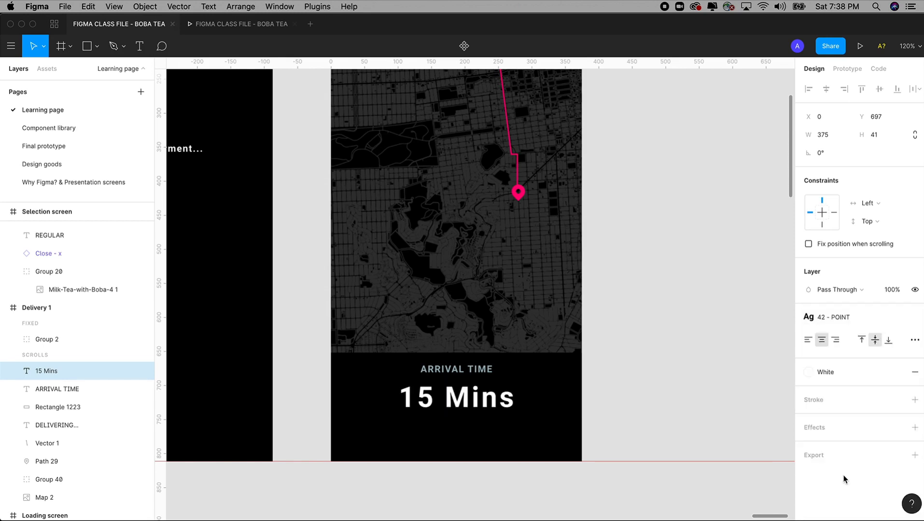
pyautogui.click(659, 410)
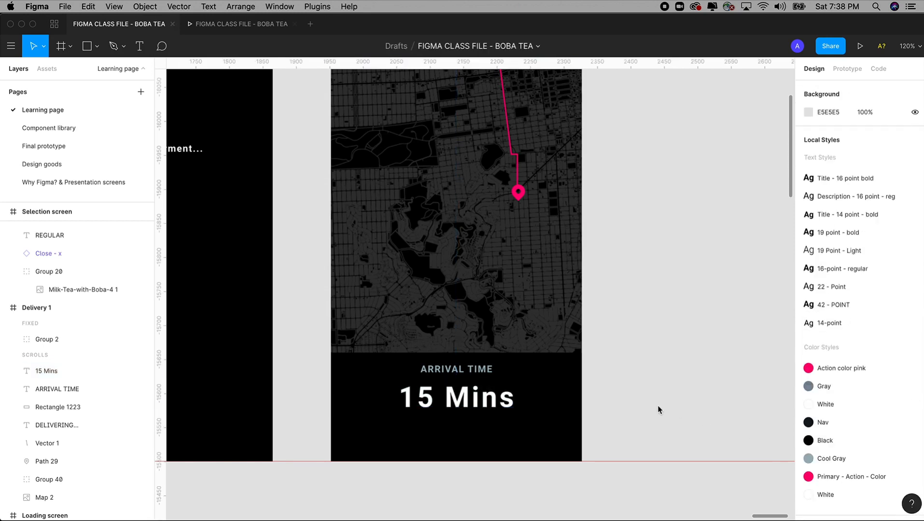
pyautogui.hscroll(-5, 666, 386)
# Step: Duplicate ARRIVAL TIME below 15 Mins and retype it as 'NEED TO CANCEL?'
pyautogui.click(528, 366)
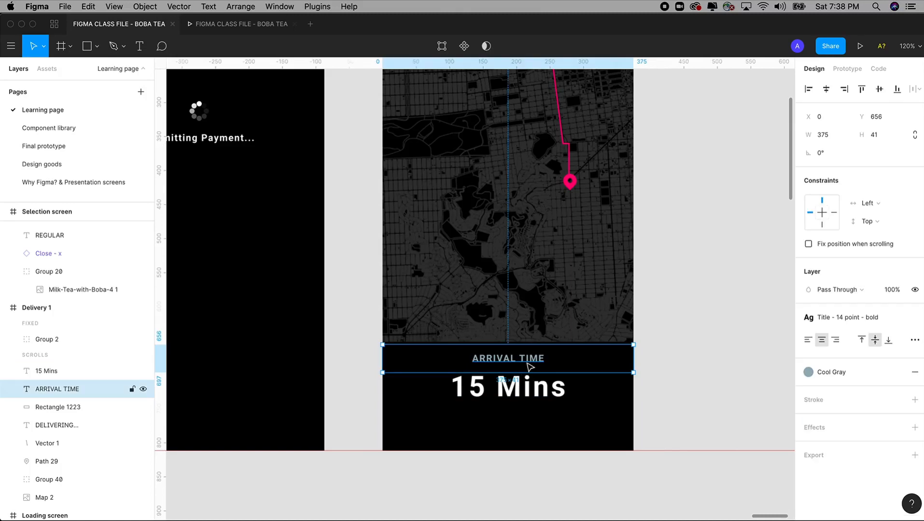
pyautogui.moveTo(531, 367); pyautogui.dragTo(534, 428)
pyautogui.doubleClick(531, 423)
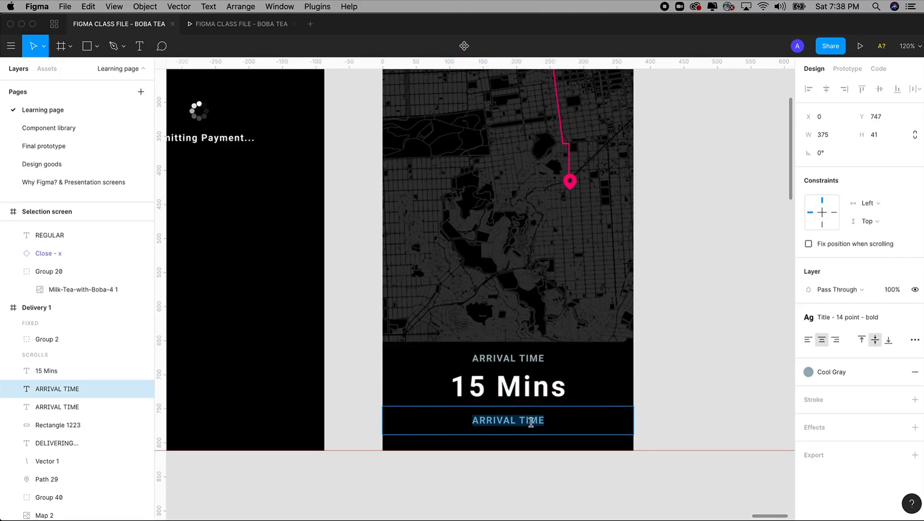
pyautogui.write('NEED TO ')
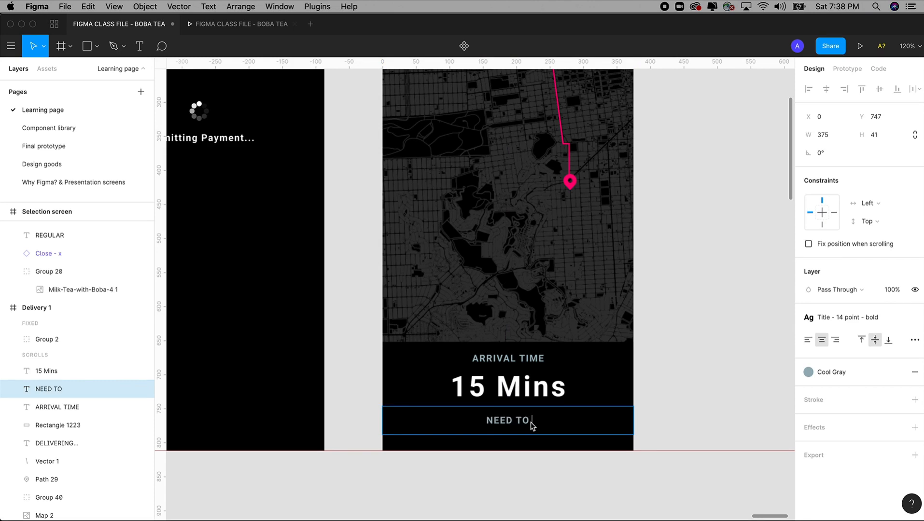
pyautogui.write('CANCEL')
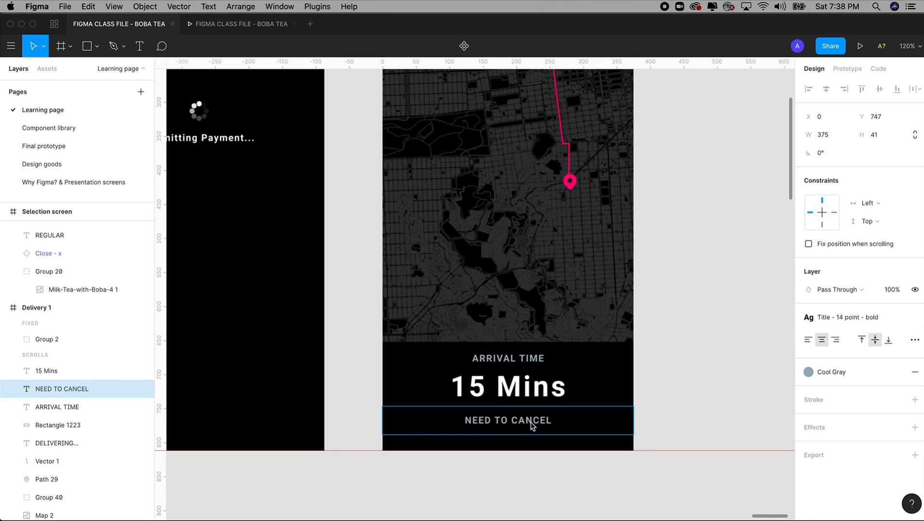
pyautogui.write('?')
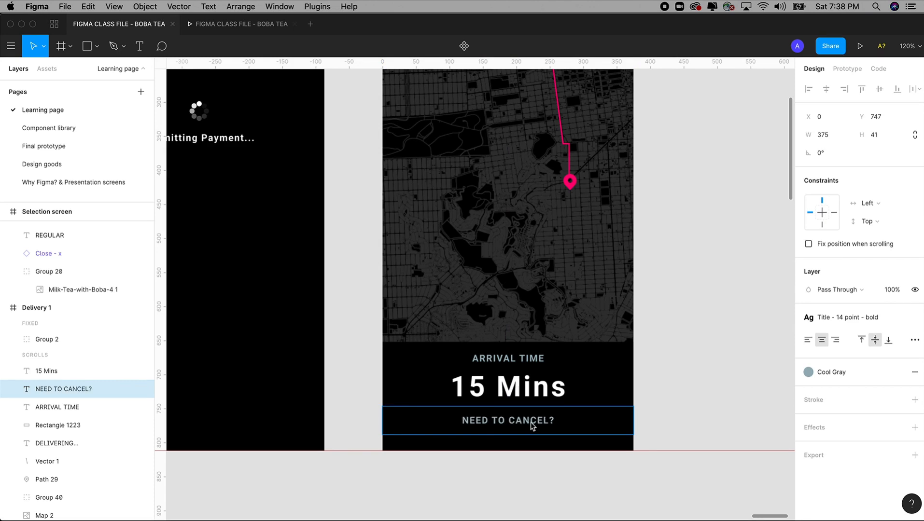
pyautogui.press('Escape')
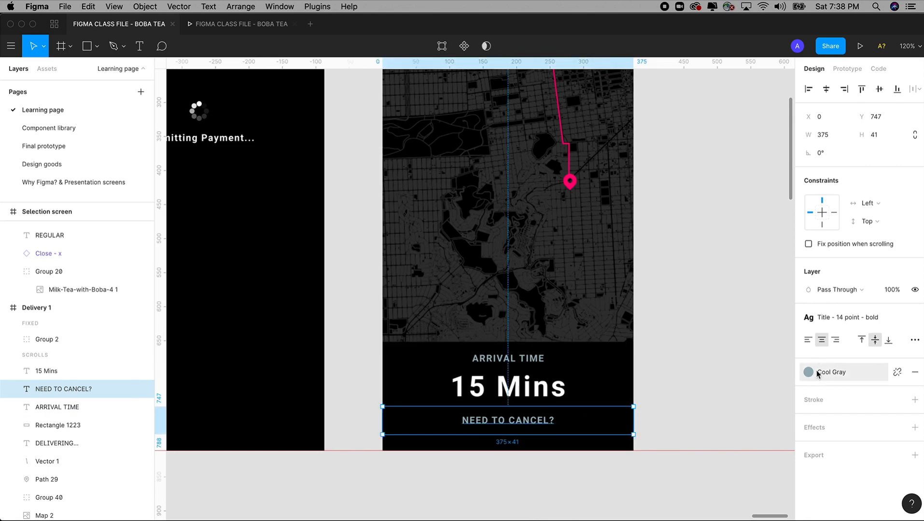
# Step: Give NEED TO CANCEL? the 14-point text style and 50% opacity
pyautogui.click(846, 318)
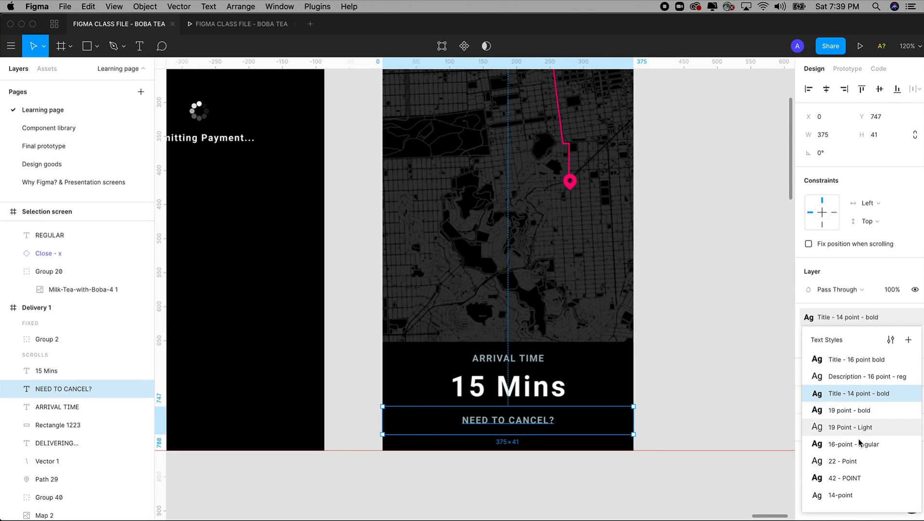
pyautogui.click(850, 498)
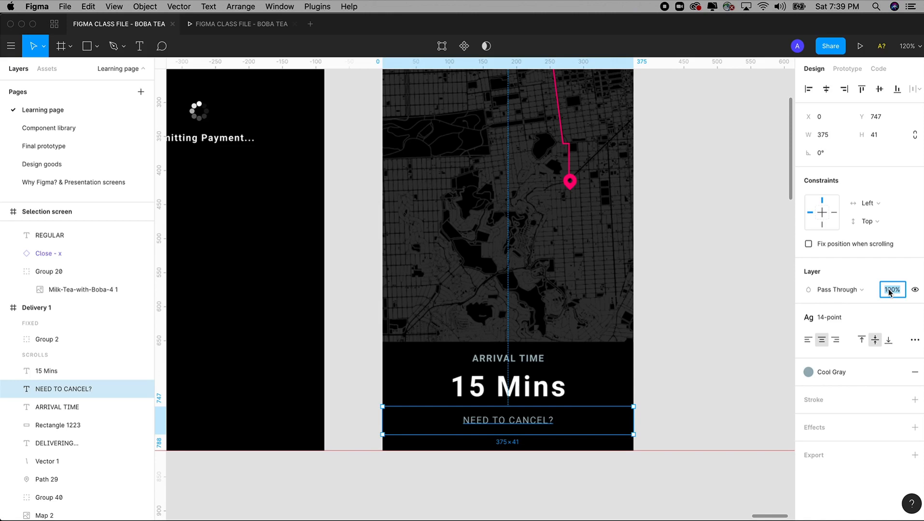
pyautogui.write('0')
pyautogui.press('Tab')
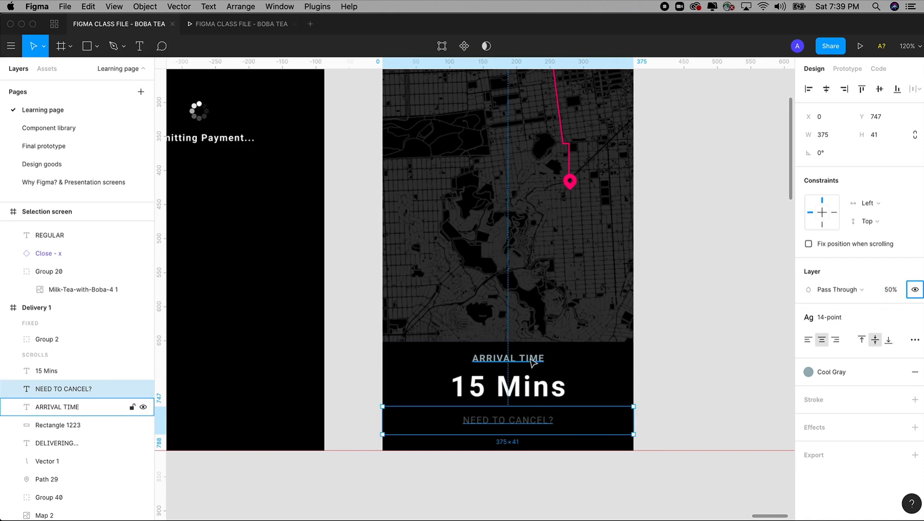
# Step: Move ARRIVAL TIME and 15 Mins down slightly
pyautogui.click(511, 359)
pyautogui.keyDown('shift'); pyautogui.click(528, 392); pyautogui.keyUp('shift')
pyautogui.moveTo(528, 392); pyautogui.dragTo(531, 398)
pyautogui.click(694, 349)
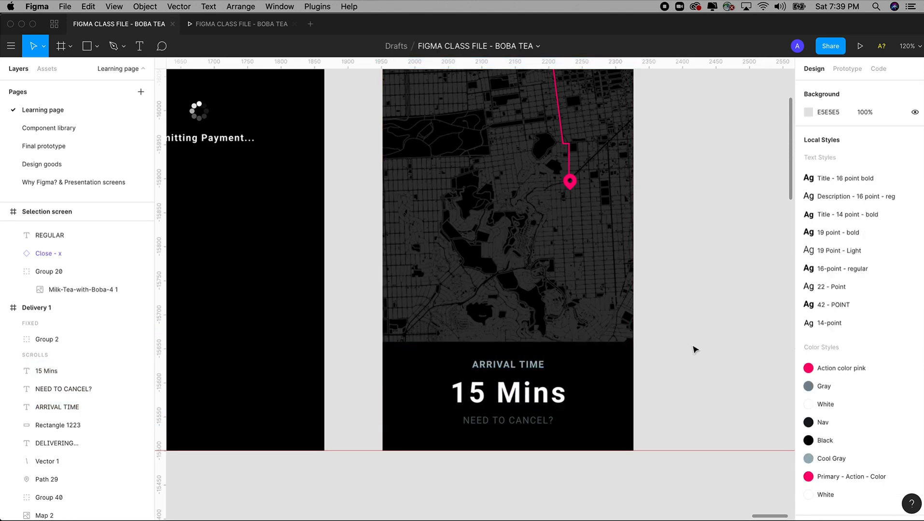
# Step: Link the Loading screen frame to Delivery 1 in the prototype
pyautogui.press('super+minus')
pyautogui.press('z')
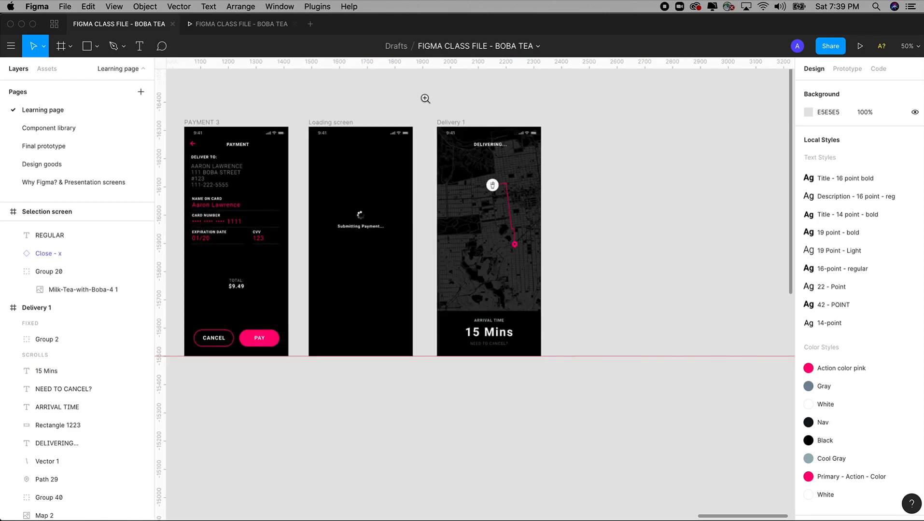
pyautogui.moveTo(424, 97); pyautogui.dragTo(585, 436)
pyautogui.press('space')
pyautogui.moveTo(655, 295); pyautogui.dragTo(719, 314)
pyautogui.click(312, 115)
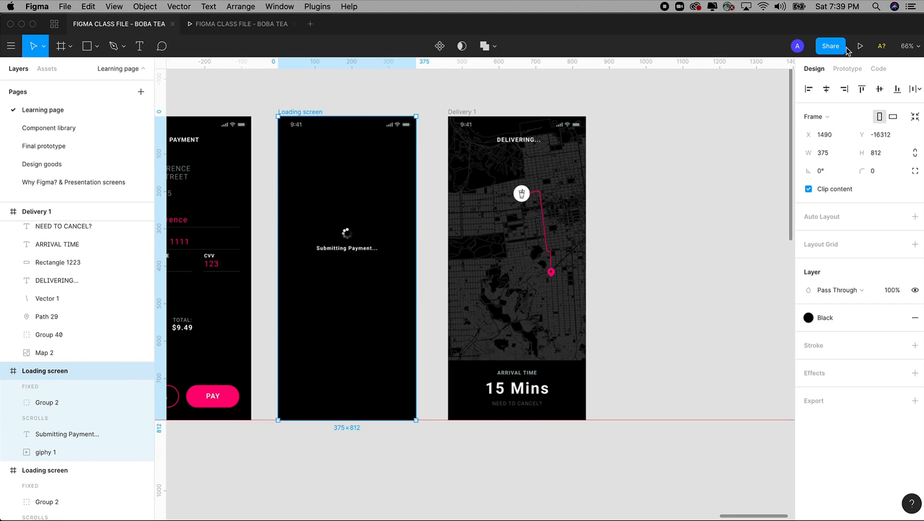
pyautogui.click(847, 68)
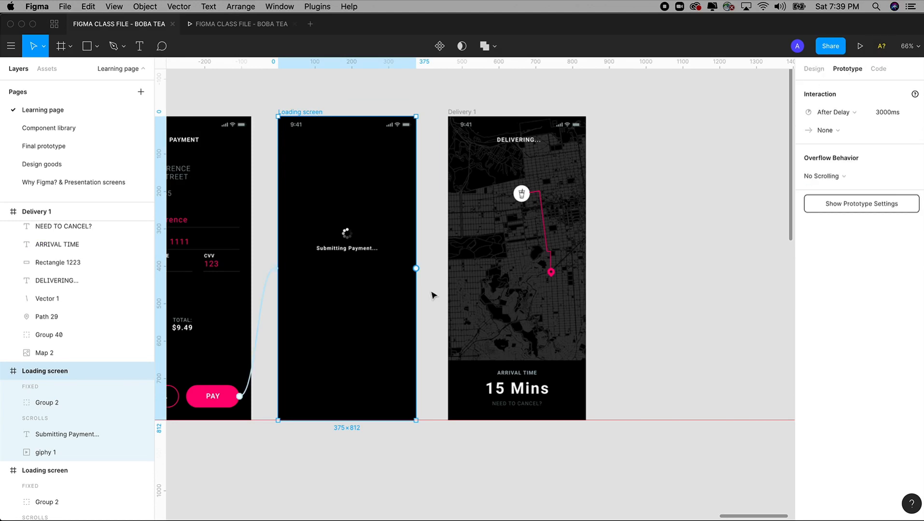
pyautogui.click(421, 205)
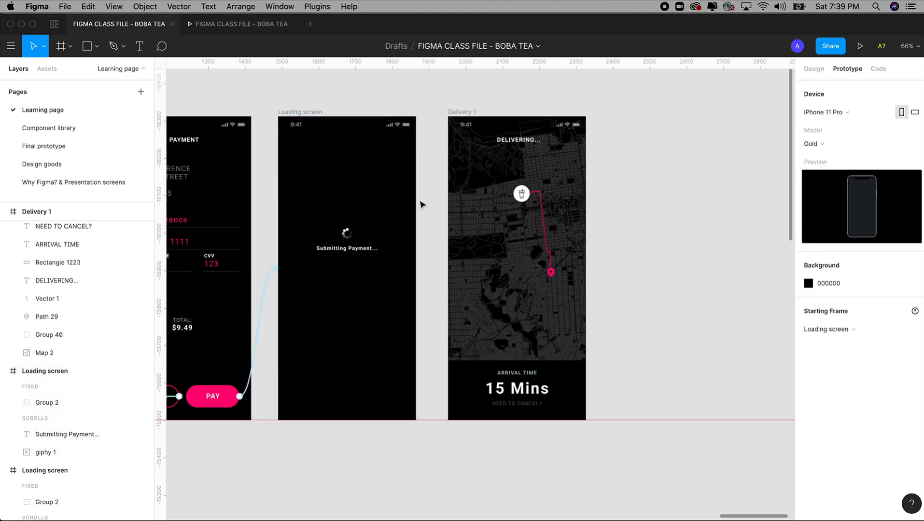
pyautogui.click(305, 112)
pyautogui.moveTo(414, 271); pyautogui.dragTo(512, 270)
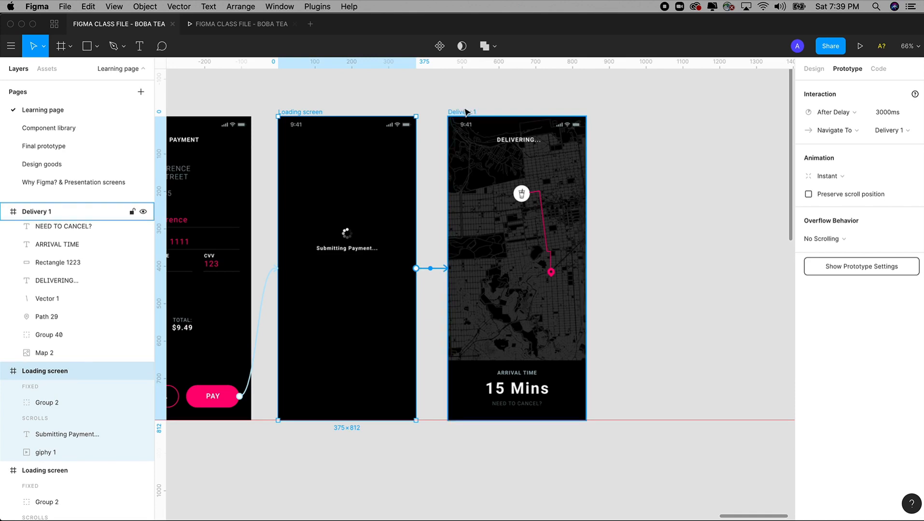
# Step: Keep the After Delay 3000ms trigger and start presenting the prototype
pyautogui.click(827, 112)
pyautogui.scroll(3, 828, 115)
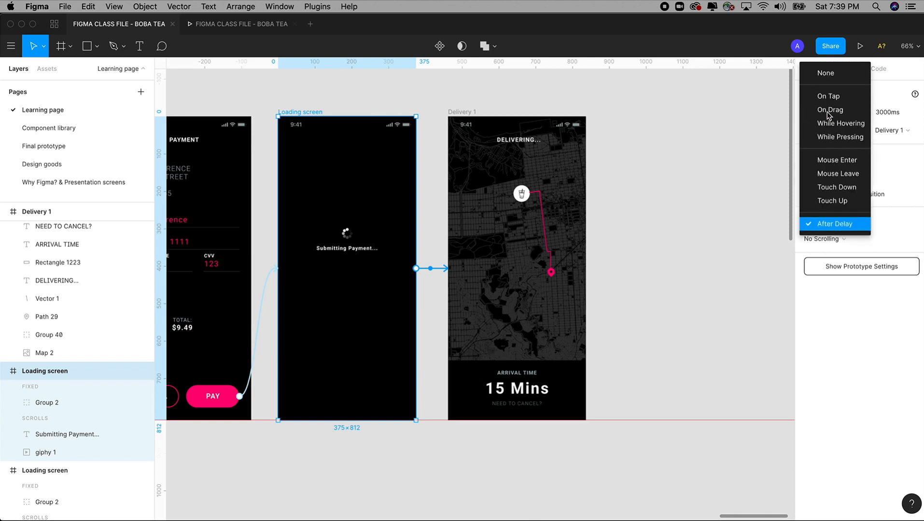
pyautogui.click(839, 225)
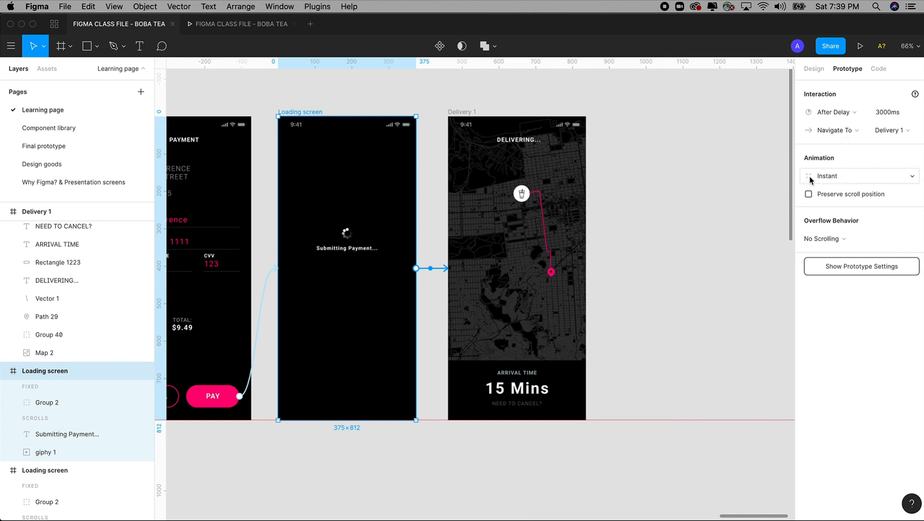
pyautogui.click(680, 222)
pyautogui.hscroll(-1, 678, 221)
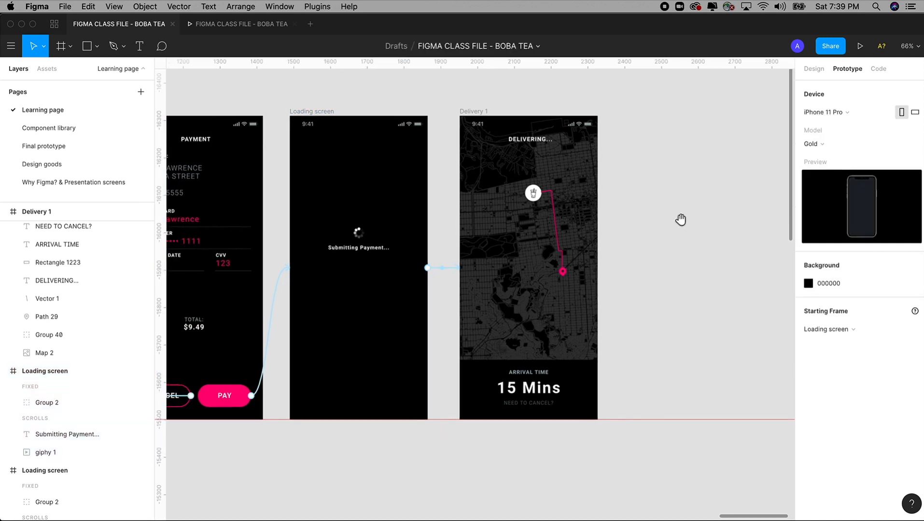
pyautogui.click(265, 27)
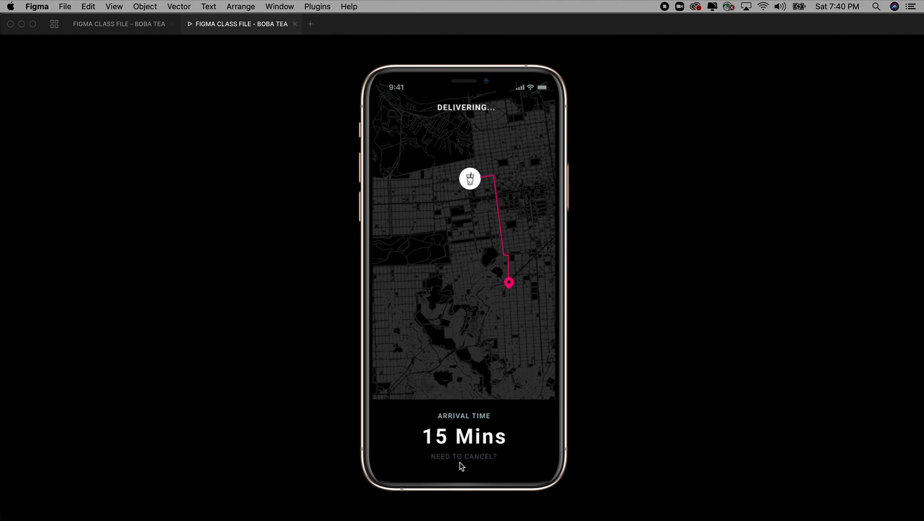
# Step: Go back from the presentation to the design editor
pyautogui.click(142, 28)
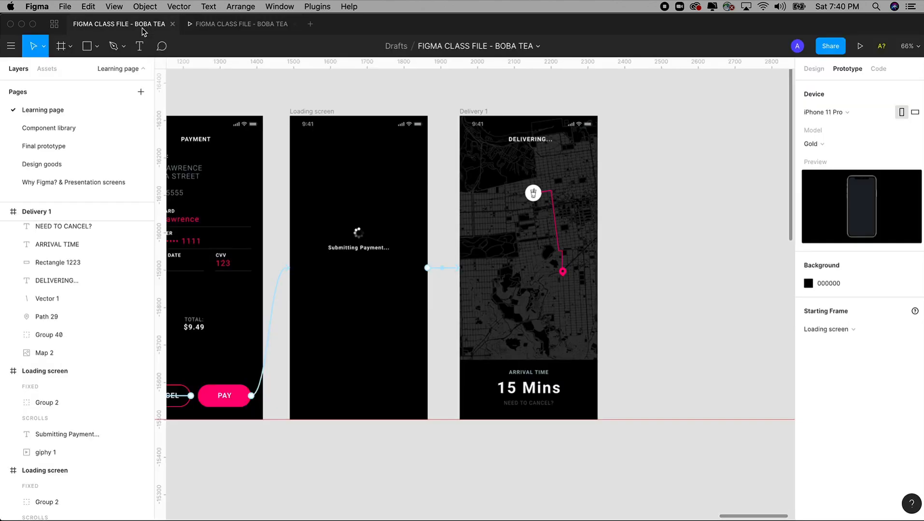
# Step: Select the Delivery 1 frame and copy it with Edit > Copy
pyautogui.hscroll(5, 552, 305)
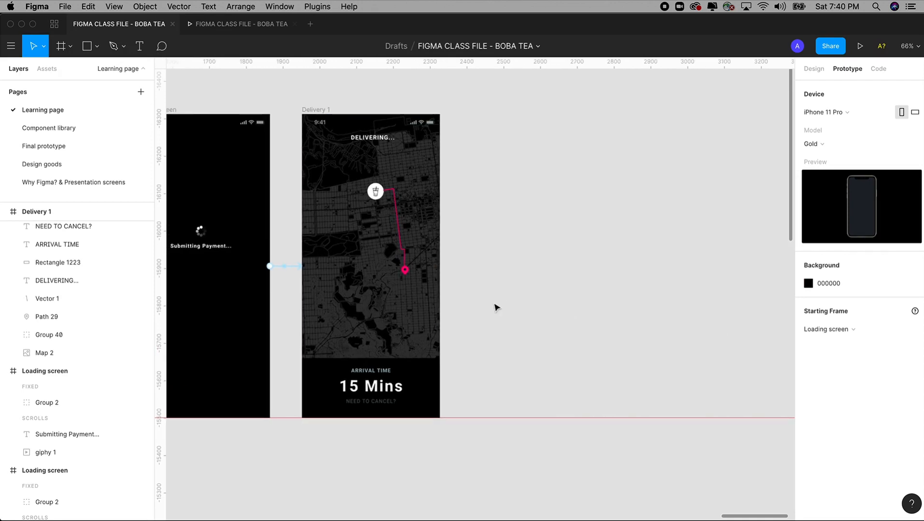
pyautogui.click(320, 113)
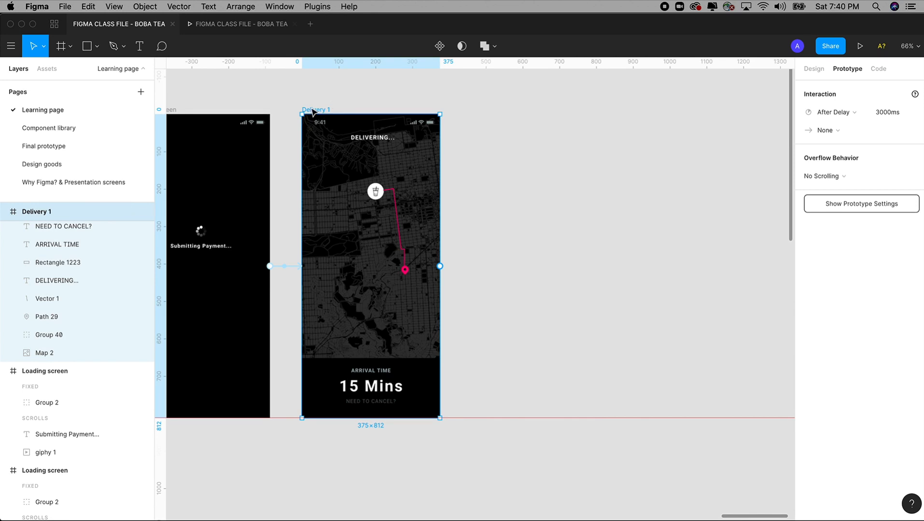
pyautogui.click(100, 5)
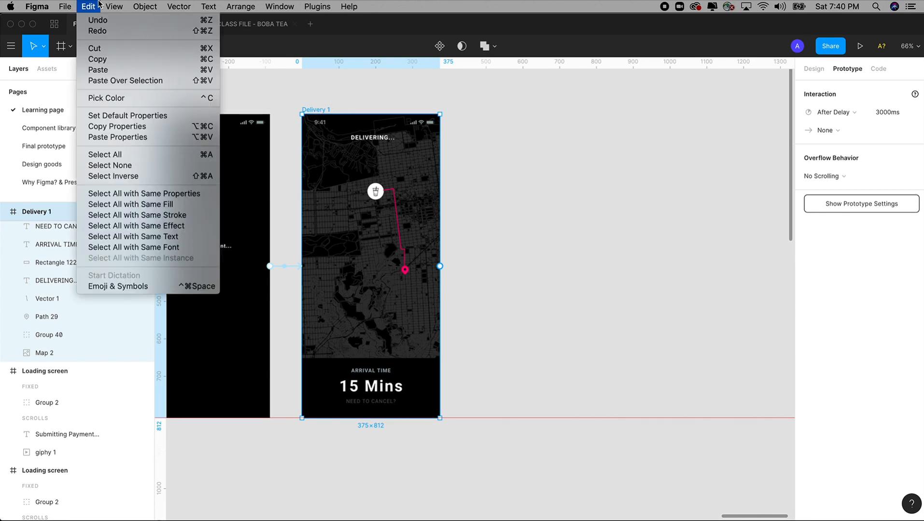
pyautogui.click(177, 64)
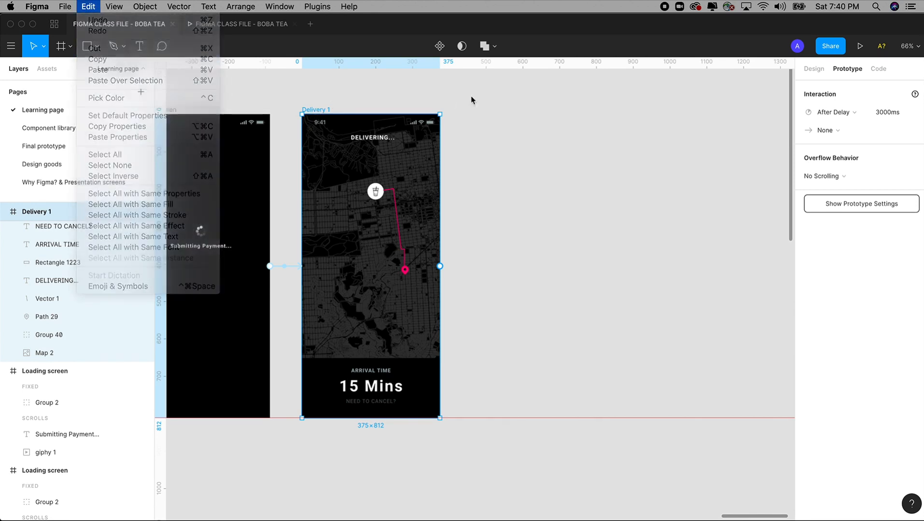
# Step: Paste the copy as Delivery 2 and change its arrival time to 10 Mins
pyautogui.press('super+v')
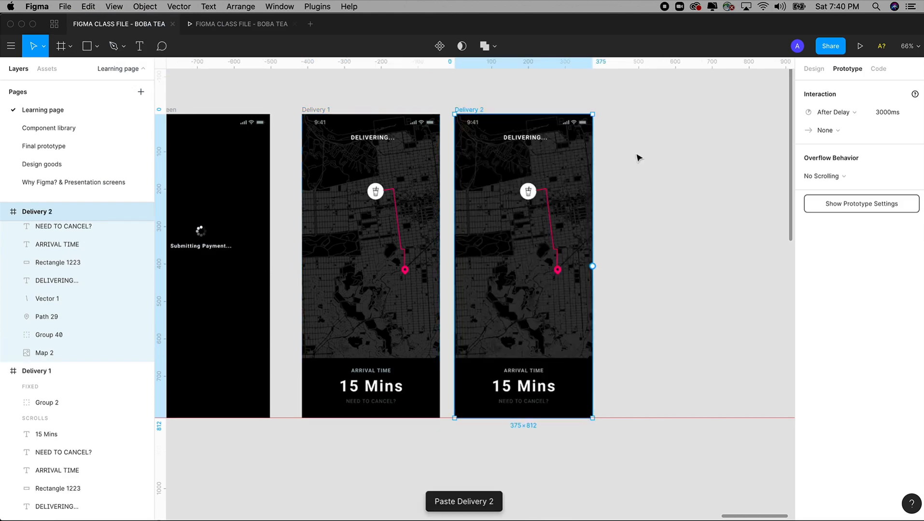
pyautogui.moveTo(447, 123); pyautogui.dragTo(610, 308)
pyautogui.doubleClick(445, 423)
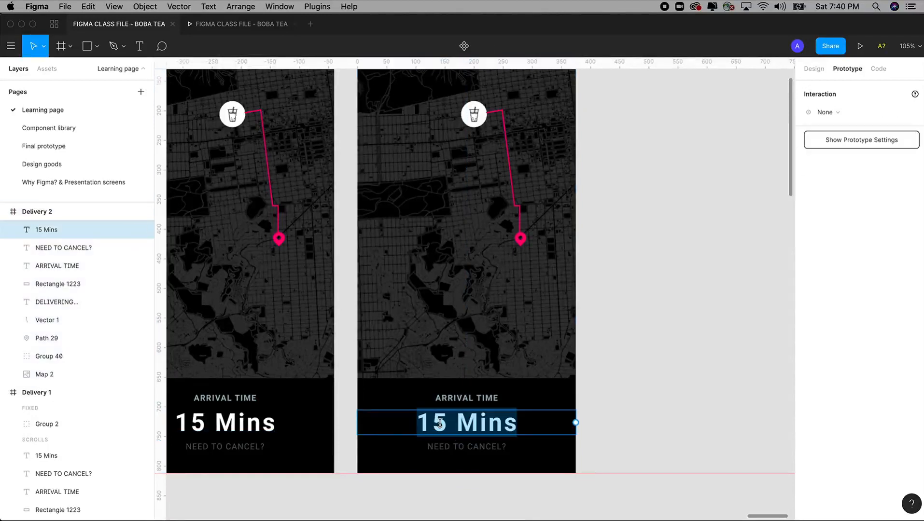
pyautogui.click(444, 424)
pyautogui.moveTo(444, 423); pyautogui.dragTo(420, 424)
pyautogui.write('10')
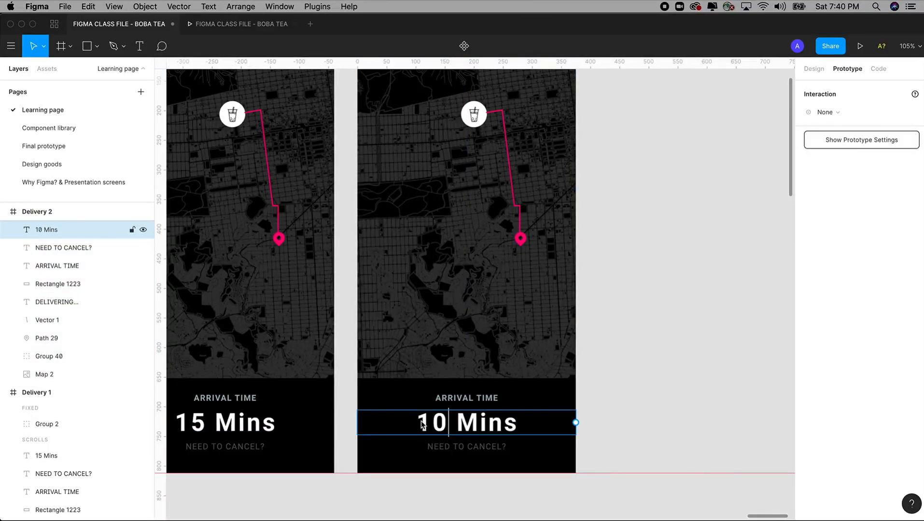
pyautogui.press('Escape')
# Step: Remove a point from the pink delivery route on Delivery 2
pyautogui.scroll(4, 633, 252)
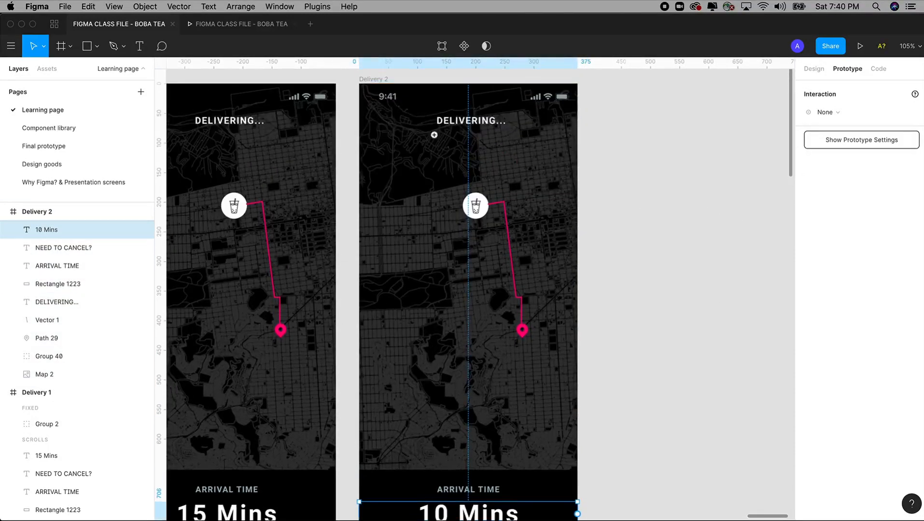
pyautogui.moveTo(434, 135); pyautogui.dragTo(614, 366)
pyautogui.doubleClick(446, 226)
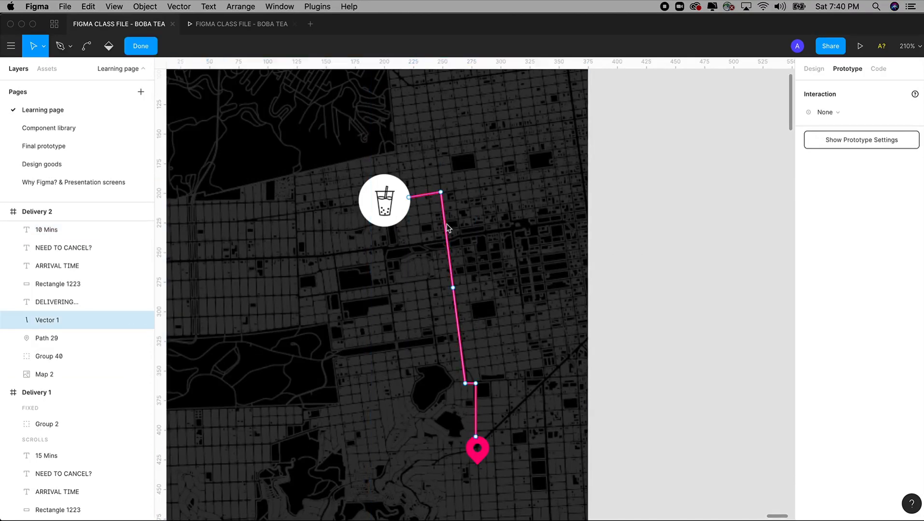
pyautogui.press('BackSpace')
pyautogui.press('Escape')
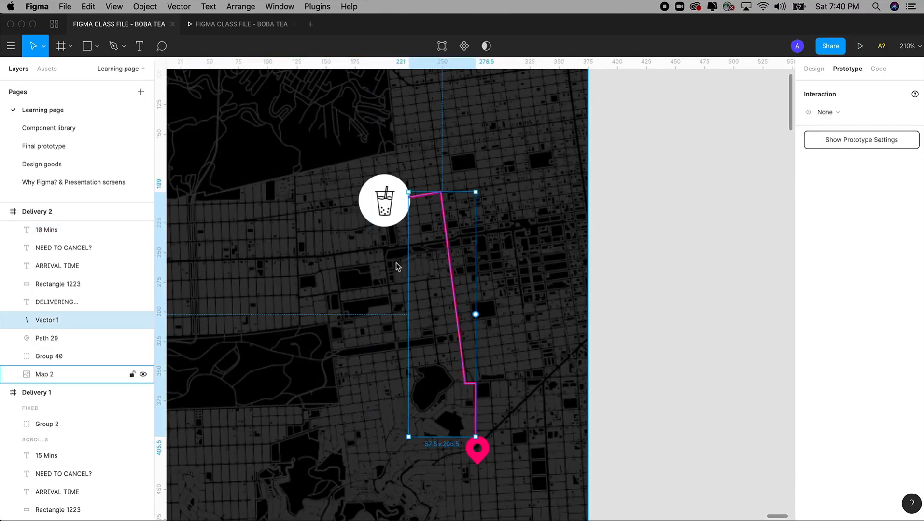
pyautogui.click(688, 237)
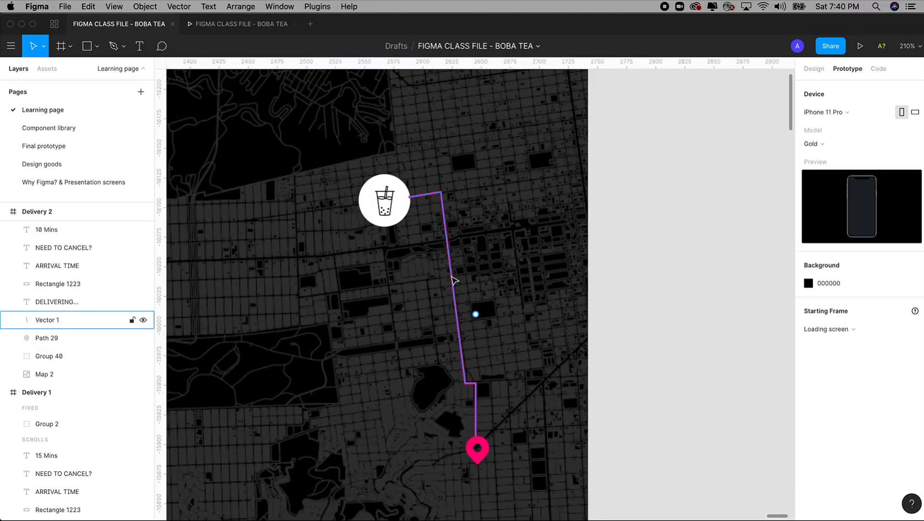
pyautogui.click(454, 280)
pyautogui.press('Escape')
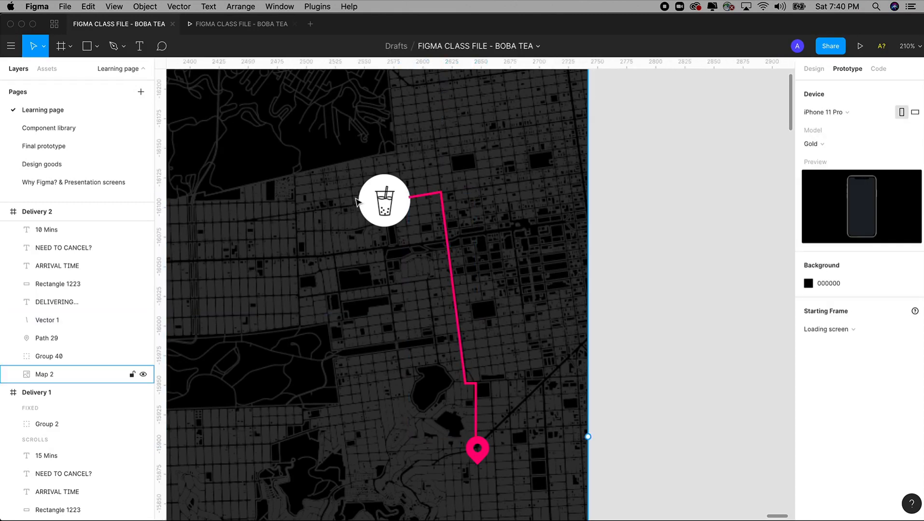
# Step: Shorten the route from the cup end and move the cup marker to its new start
pyautogui.click(43, 48)
pyautogui.click(29, 67)
pyautogui.click(446, 220)
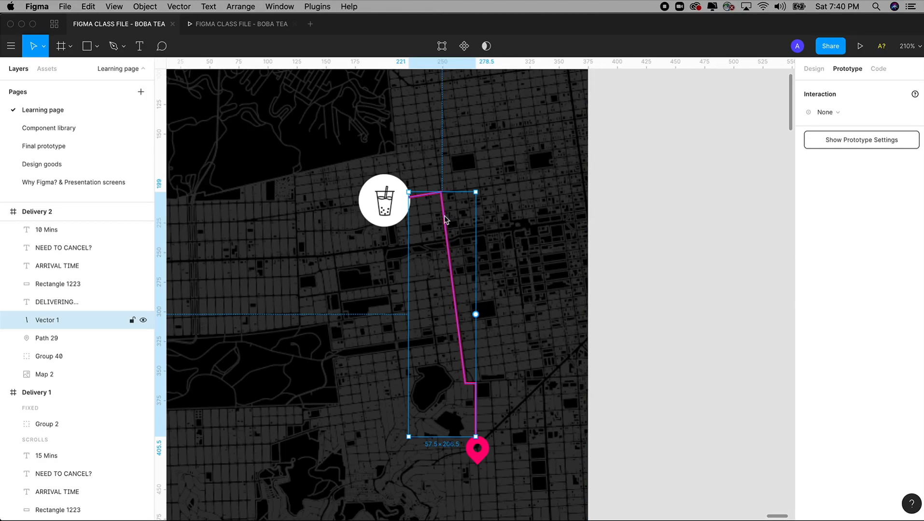
pyautogui.doubleClick(446, 219)
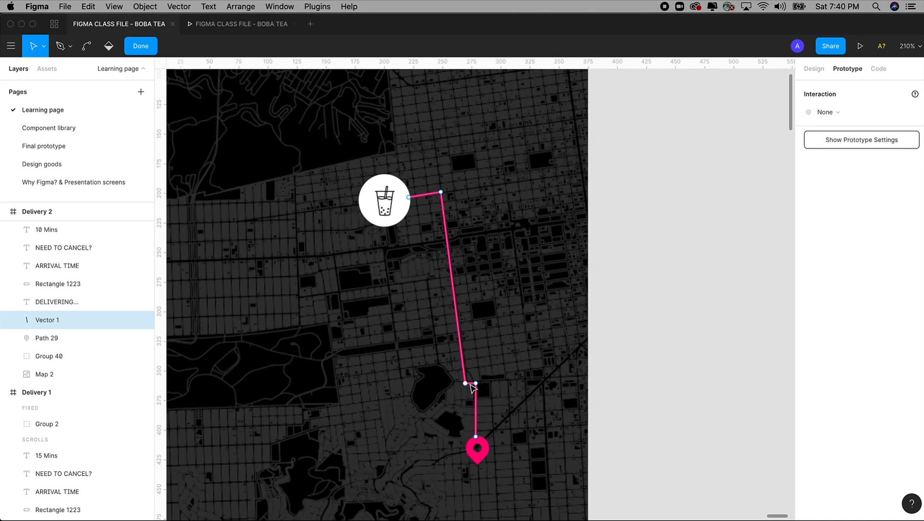
pyautogui.click(408, 197)
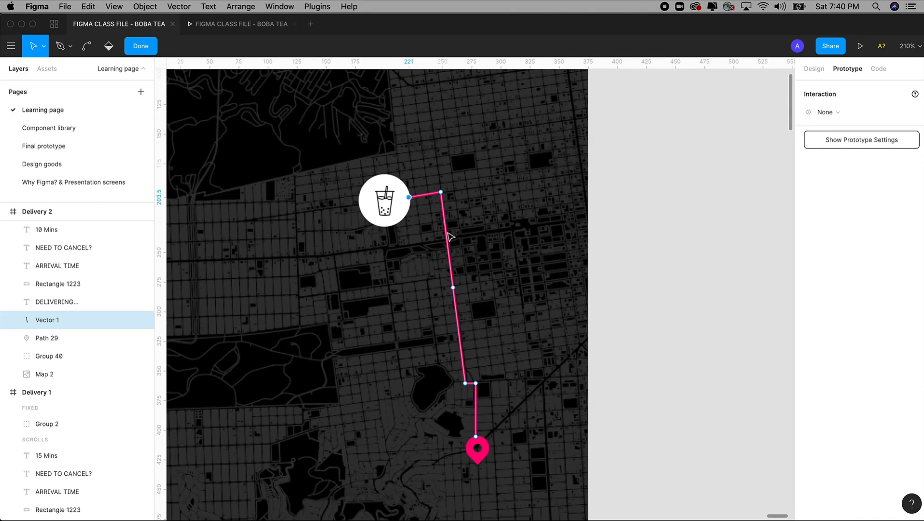
pyautogui.press('BackSpace')
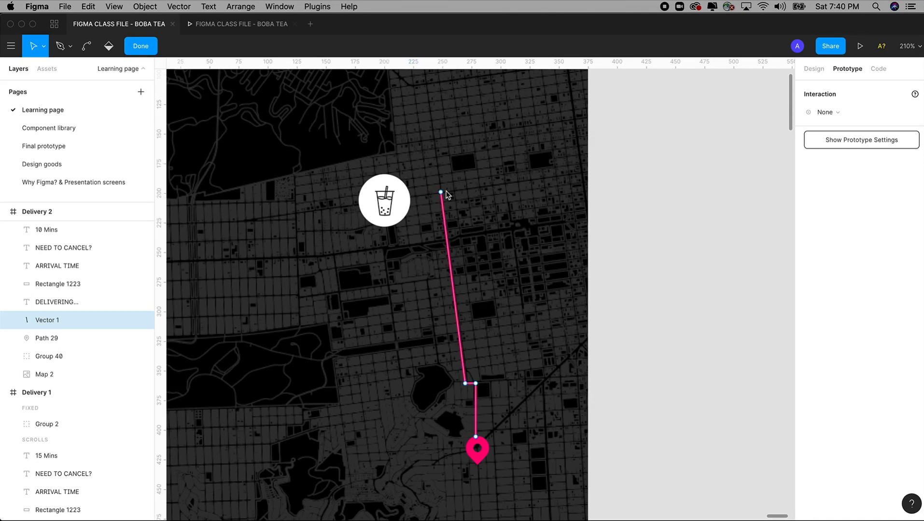
pyautogui.moveTo(440, 192); pyautogui.dragTo(450, 244)
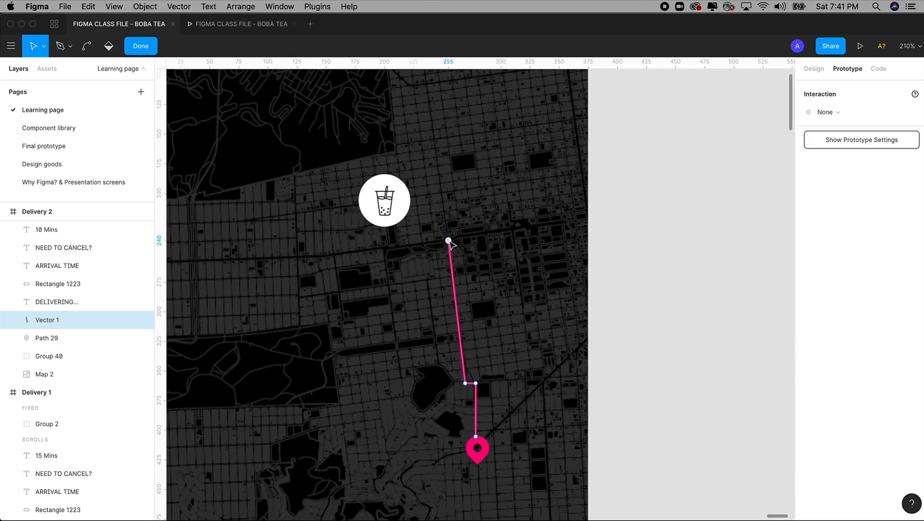
pyautogui.click(390, 209)
pyautogui.press('Escape')
pyautogui.click(612, 242)
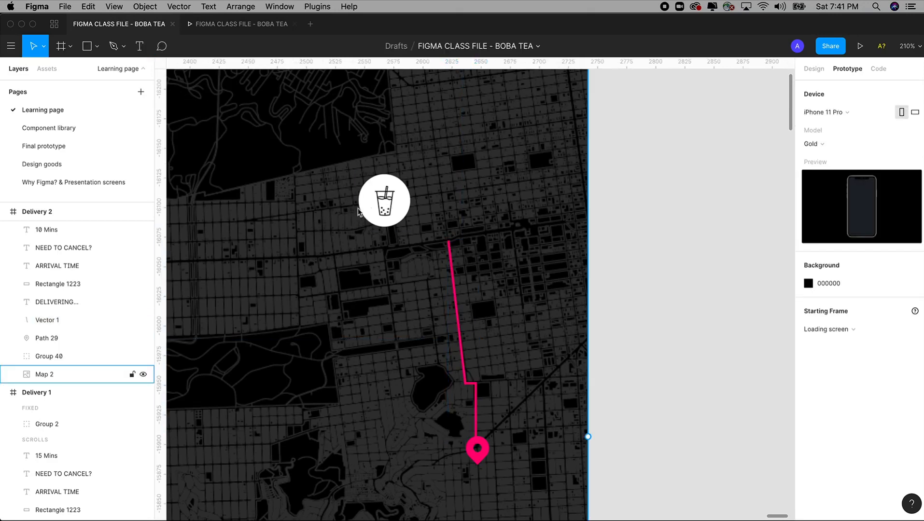
pyautogui.moveTo(385, 205); pyautogui.dragTo(447, 219)
pyautogui.press('Left')
pyautogui.press('Left')
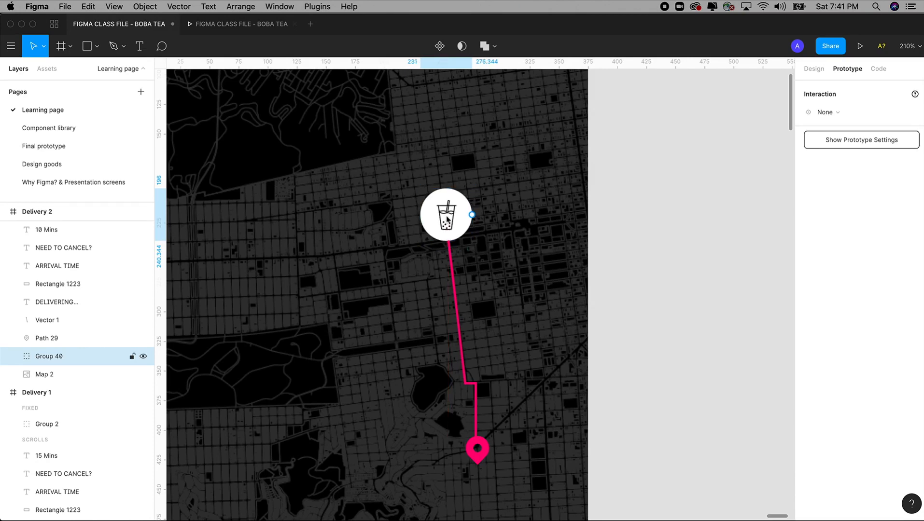
# Step: Space Delivery 1 evenly, 64 apart from its neighbouring frames
pyautogui.press('-')
pyautogui.press('-')
pyautogui.press('z')
pyautogui.moveTo(243, 132); pyautogui.dragTo(511, 453)
pyautogui.moveTo(354, 155); pyautogui.dragTo(340, 158)
# Step: Connect Delivery 1 to Delivery 2: After Delay 3000ms, Smart Animate, Ease Out 300ms
pyautogui.click(342, 124)
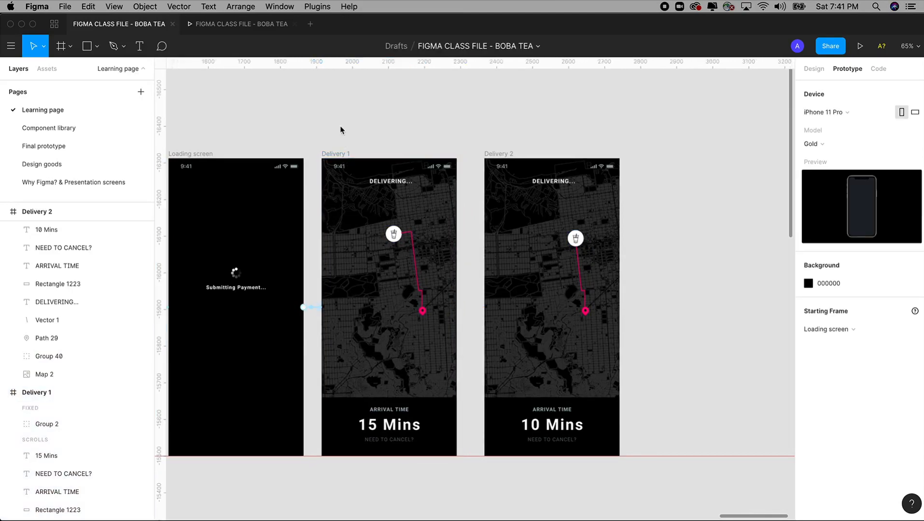
pyautogui.click(338, 155)
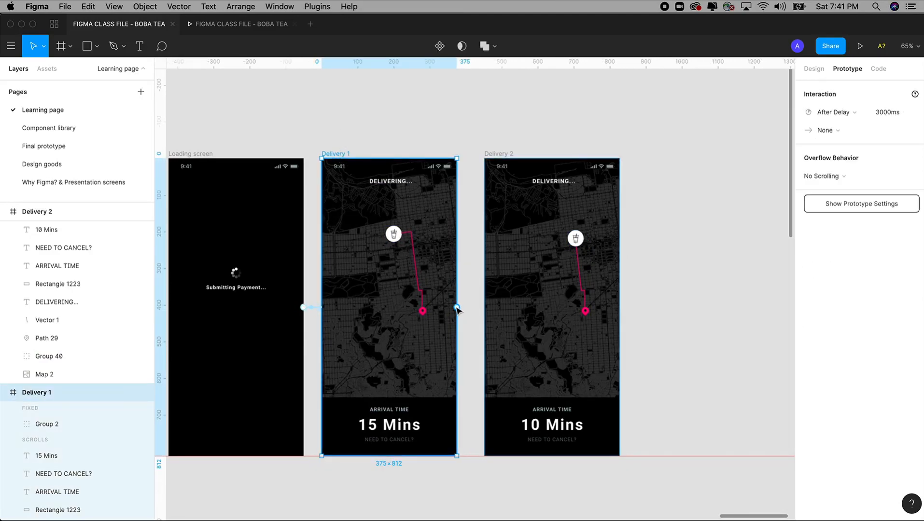
pyautogui.moveTo(457, 307); pyautogui.dragTo(515, 311)
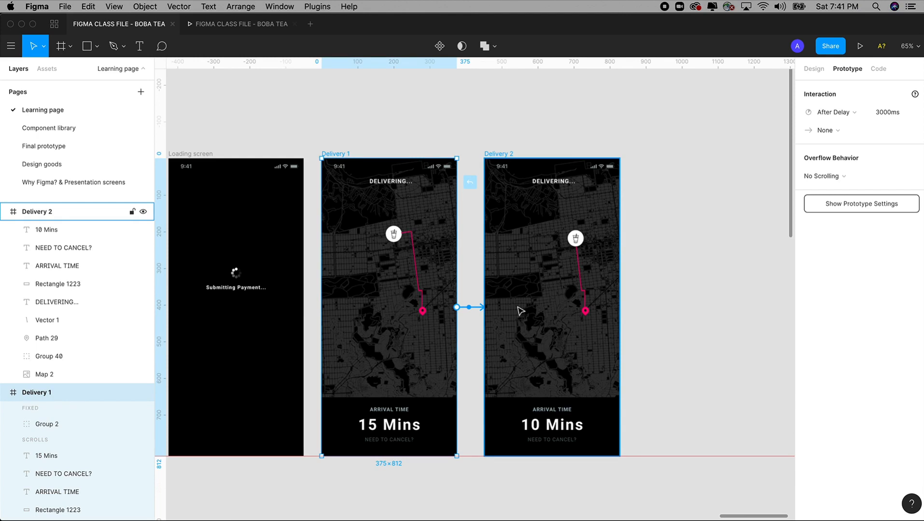
pyautogui.moveTo(521, 311)
pyautogui.mouseDown()
pyautogui.moveTo(463, 311)
pyautogui.moveTo(516, 308)
pyautogui.mouseUp()
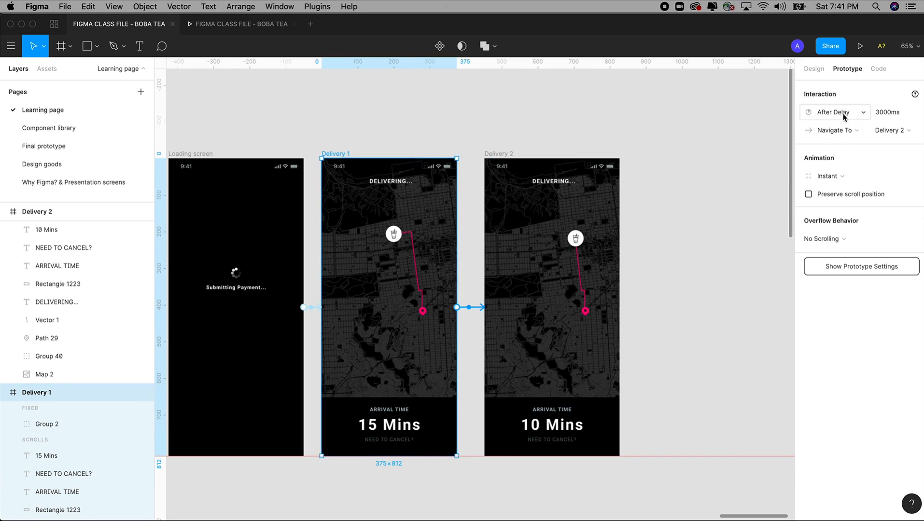
pyautogui.click(882, 113)
pyautogui.click(875, 115)
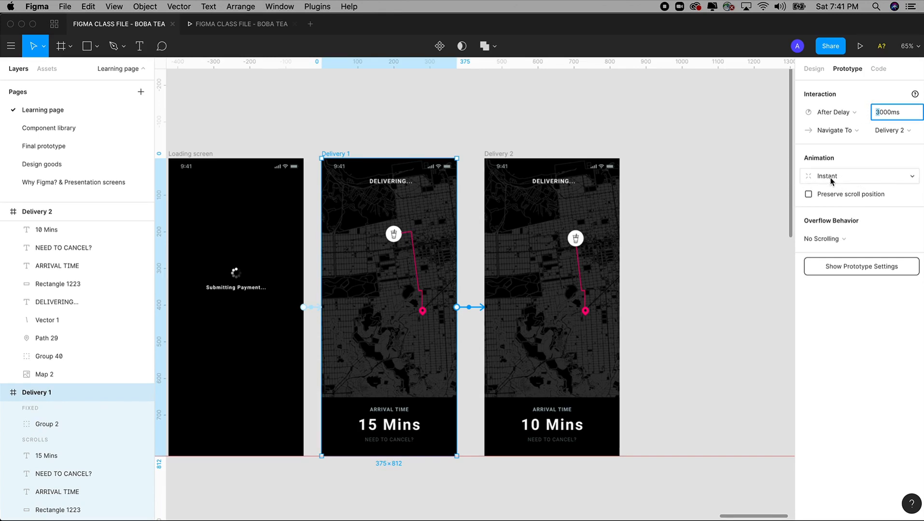
pyautogui.click(830, 181)
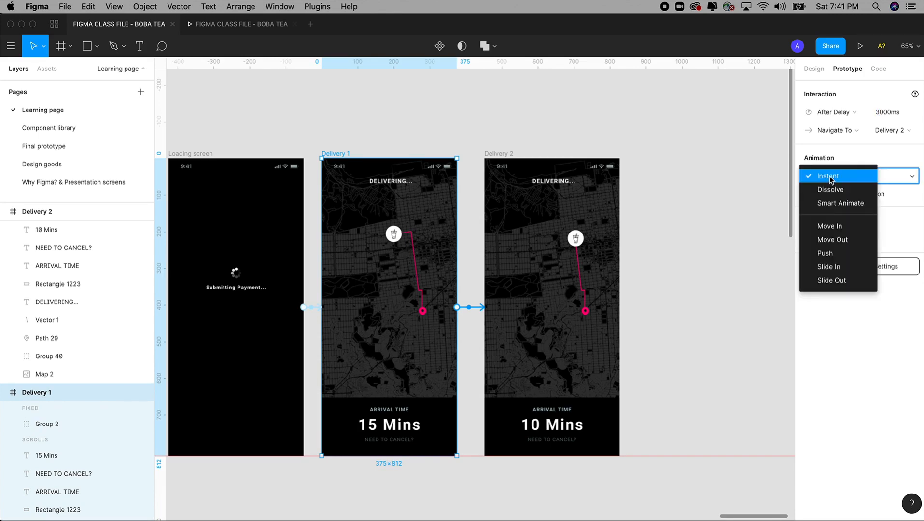
pyautogui.click(830, 207)
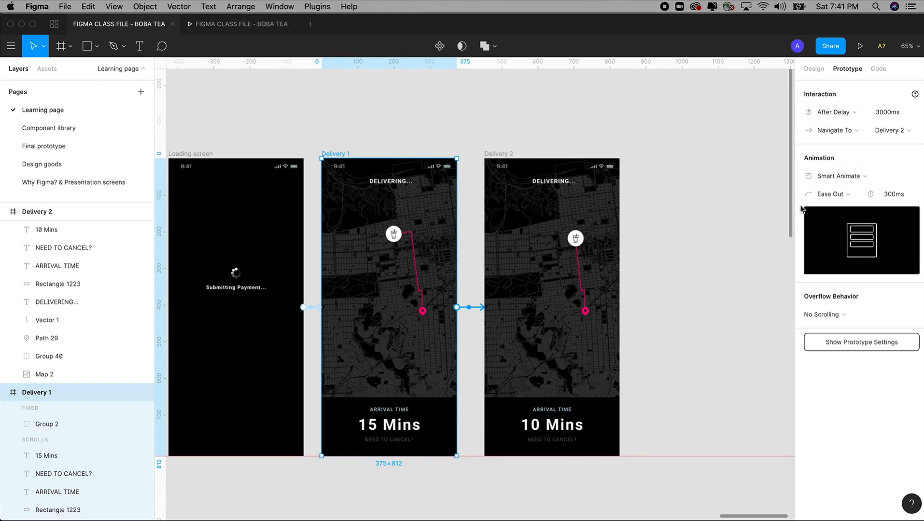
pyautogui.click(716, 203)
pyautogui.hscroll(5, 709, 195)
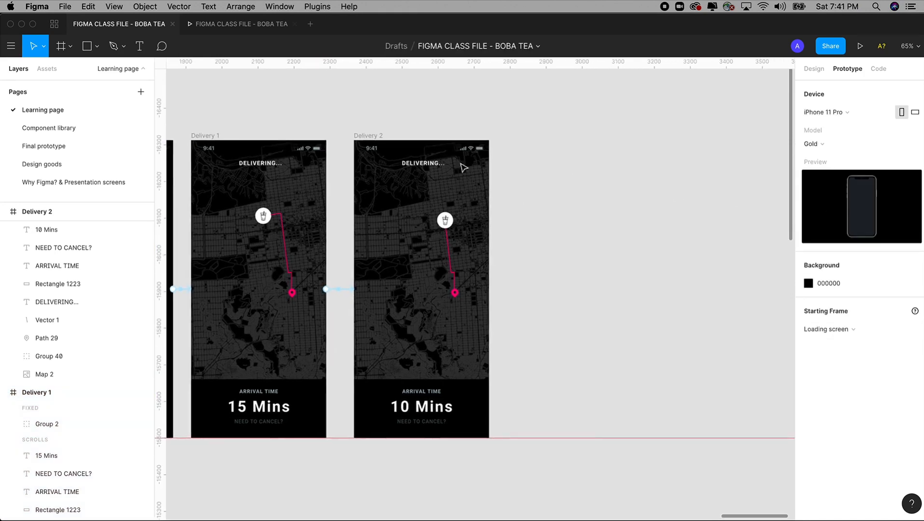
# Step: Duplicate Delivery 2 as Delivery 3 and shorten its route by lowering the top end
pyautogui.moveTo(371, 137); pyautogui.dragTo(525, 141)
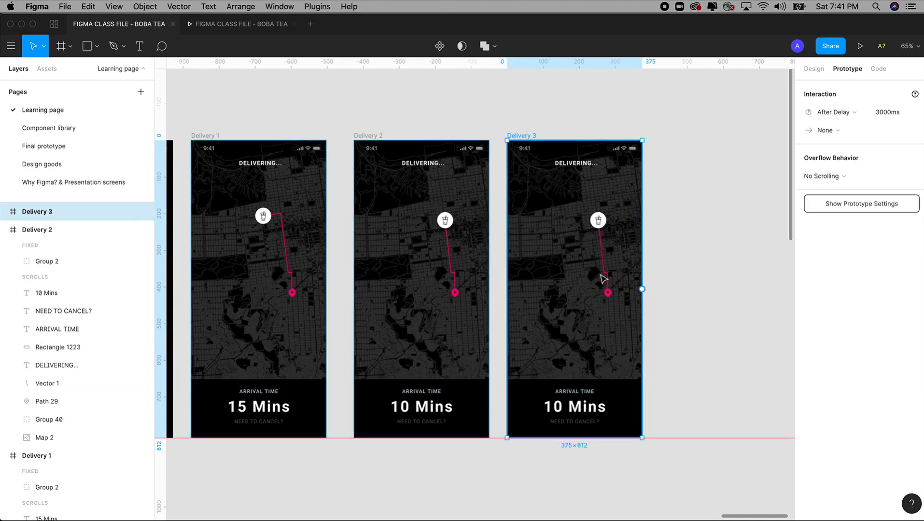
pyautogui.moveTo(480, 118); pyautogui.dragTo(669, 361)
pyautogui.moveTo(428, 164); pyautogui.dragTo(603, 444)
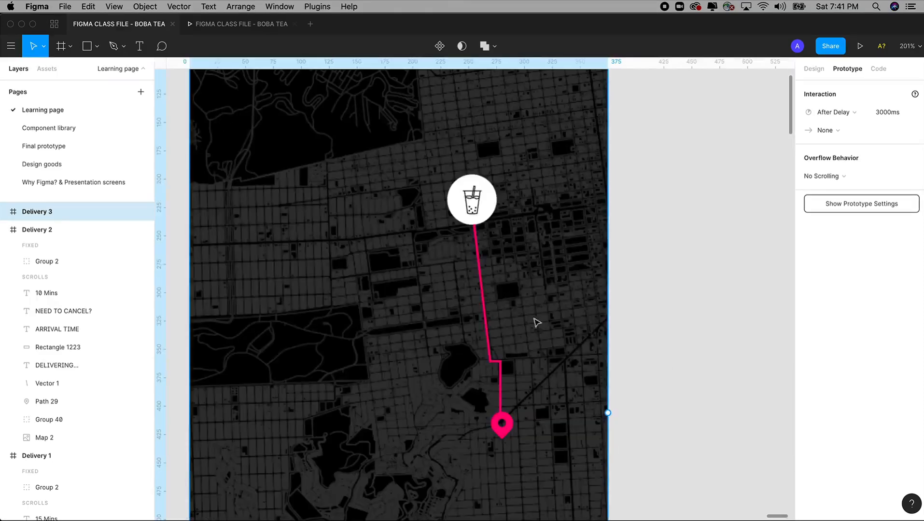
pyautogui.click(483, 269)
pyautogui.doubleClick(484, 272)
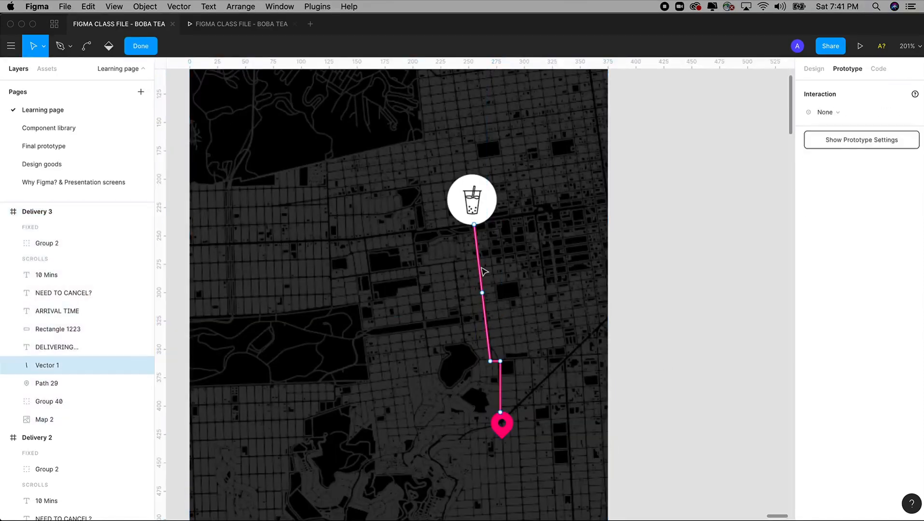
pyautogui.moveTo(474, 225); pyautogui.dragTo(485, 328)
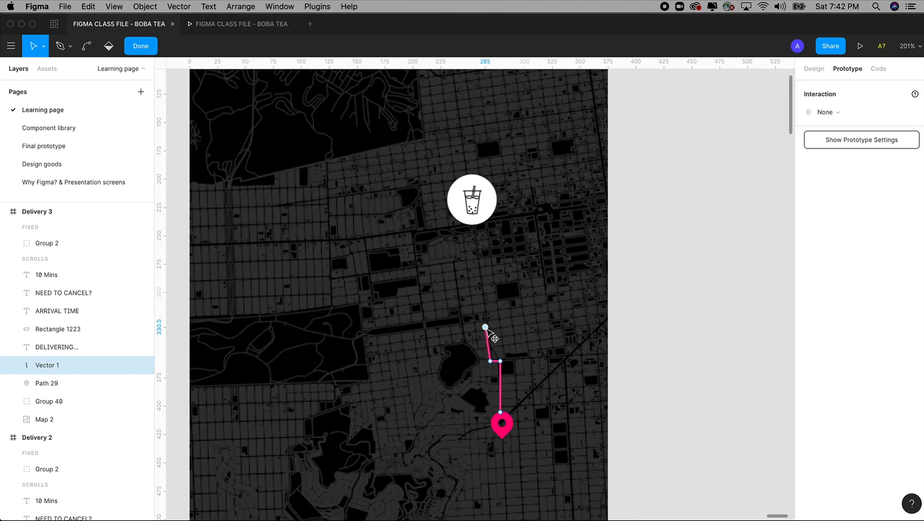
pyautogui.click(481, 210)
# Step: Move the cup marker onto the route's new end and space Delivery 3 evenly
pyautogui.doubleClick(481, 210)
pyautogui.moveTo(481, 210); pyautogui.dragTo(481, 323)
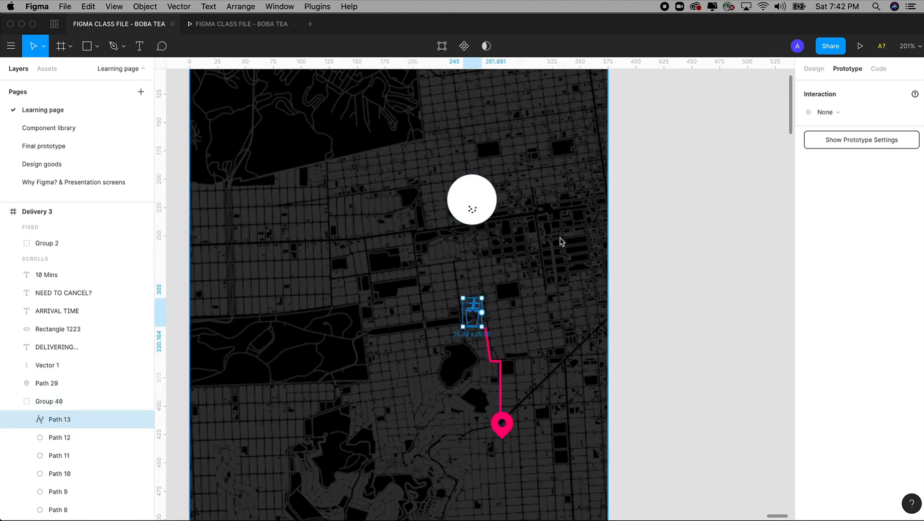
pyautogui.hotkey('ctrl', 'z')
pyautogui.click(486, 208)
pyautogui.moveTo(486, 208); pyautogui.dragTo(482, 302)
pyautogui.press('Right')
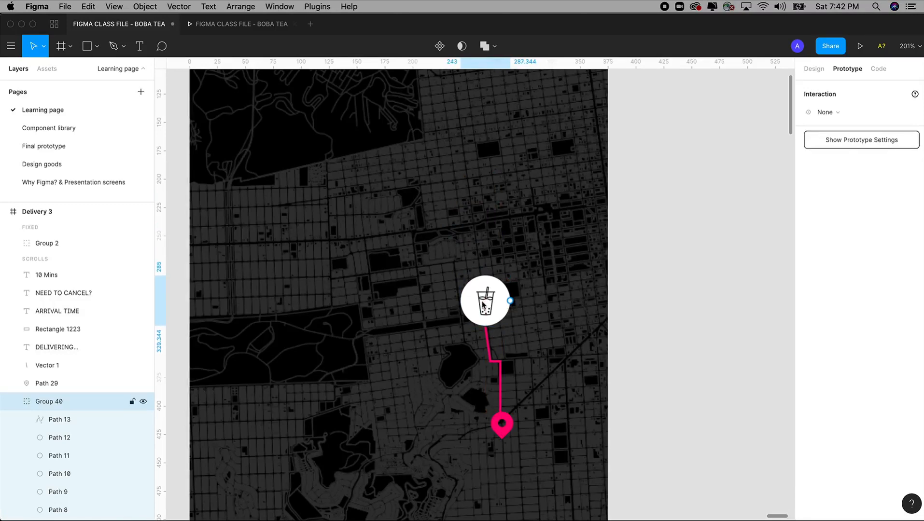
pyautogui.press('Left')
pyautogui.press('Left')
pyautogui.press('-')
pyautogui.press('-')
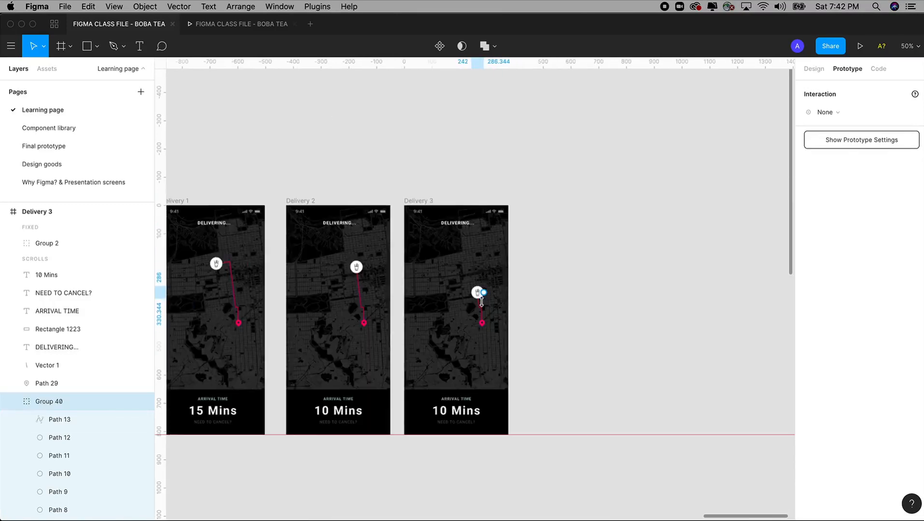
pyautogui.press('Escape')
pyautogui.moveTo(432, 203); pyautogui.dragTo(439, 203)
# Step: Change Delivery 3's arrival time from 10 to 5 Mins
pyautogui.click(450, 412)
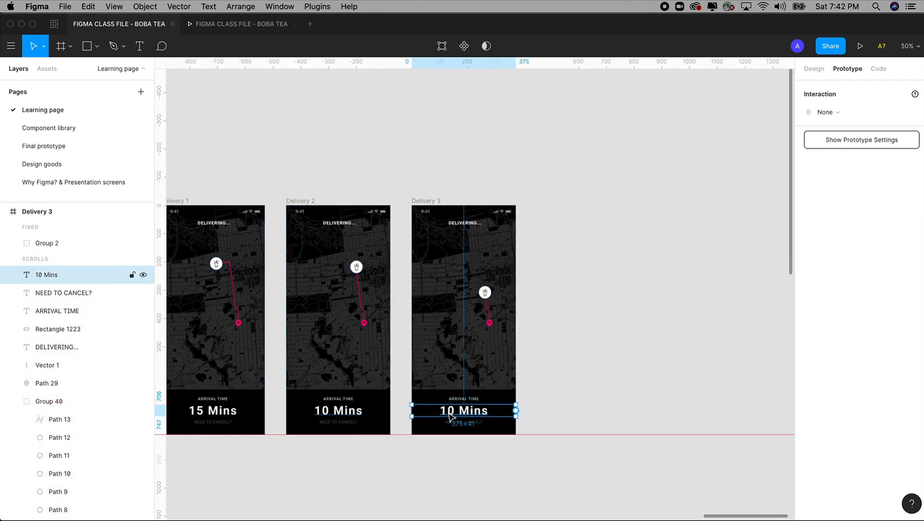
pyautogui.doubleClick(450, 414)
pyautogui.moveTo(457, 408); pyautogui.dragTo(428, 408)
pyautogui.write('5')
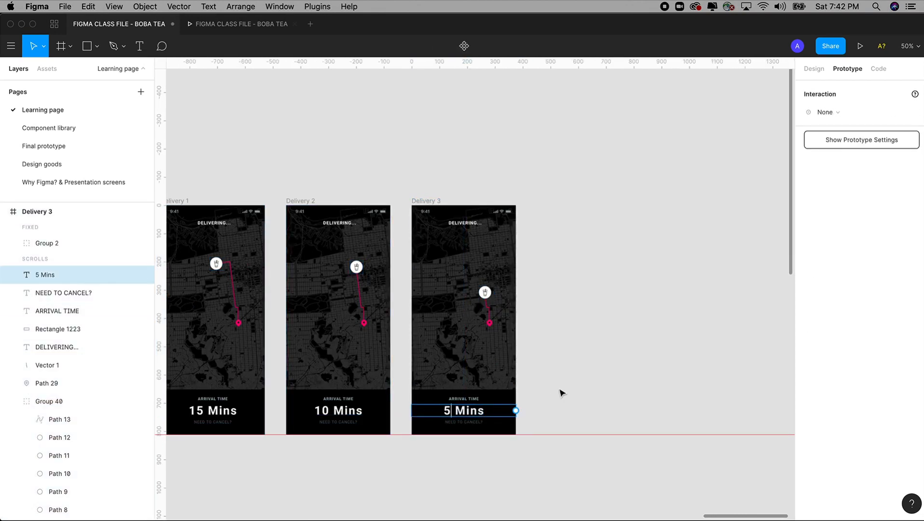
pyautogui.click(285, 150)
pyautogui.scroll(2, 293, 400)
pyautogui.scroll(-1, 483, 396)
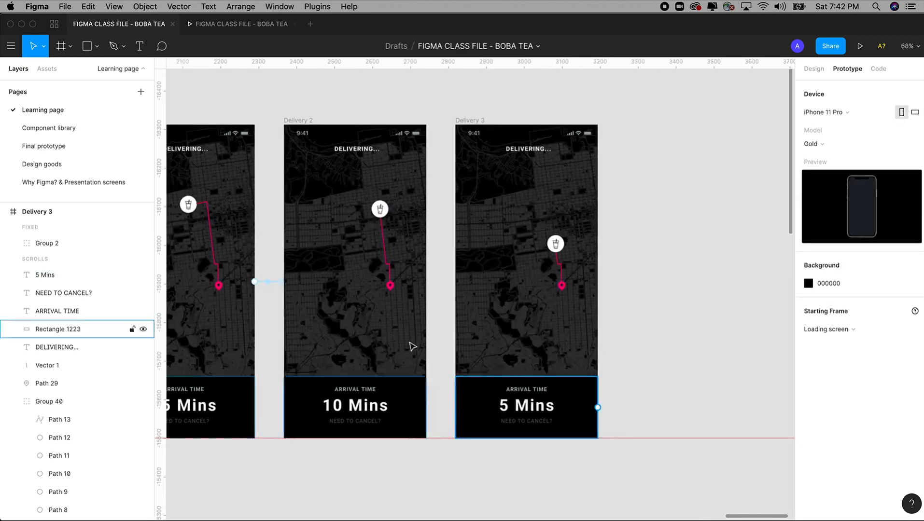
# Step: Connect Delivery 2 to Delivery 3: After Delay 3000ms, Smart Animate, Ease Out 300ms
pyautogui.click(298, 121)
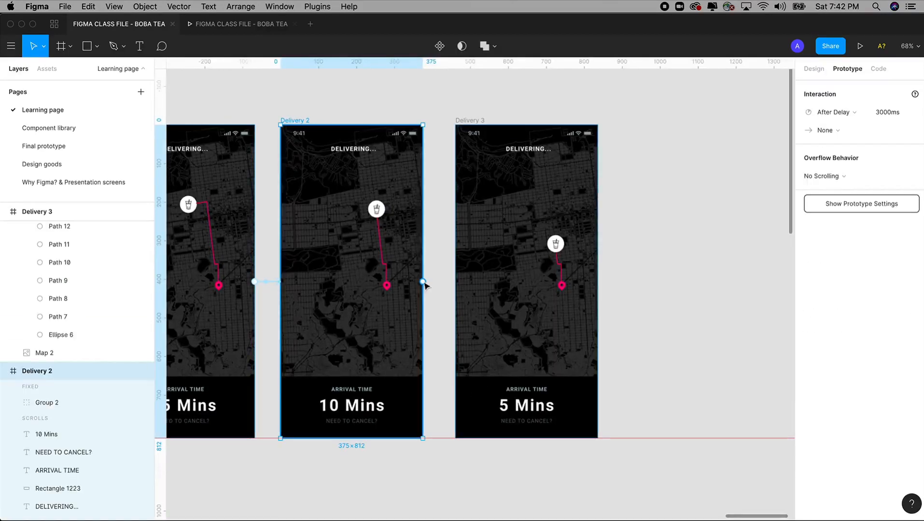
pyautogui.moveTo(422, 282); pyautogui.dragTo(477, 287)
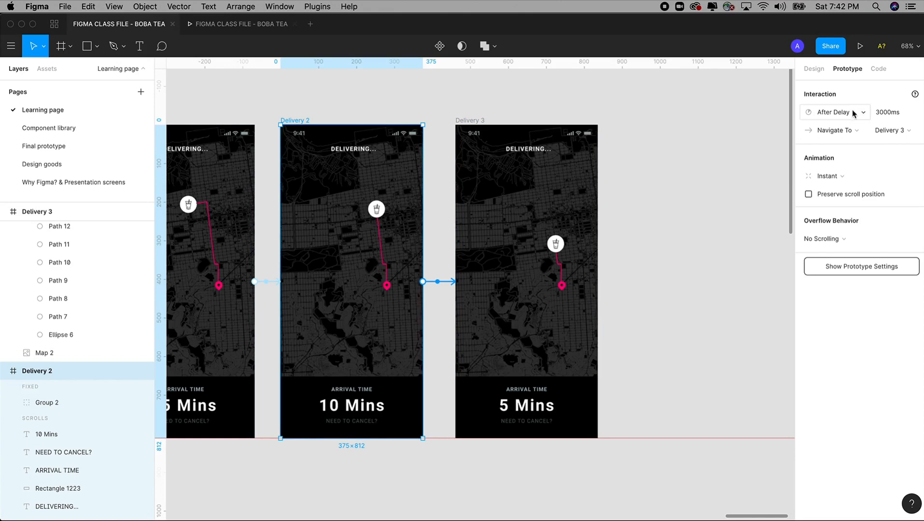
pyautogui.click(833, 180)
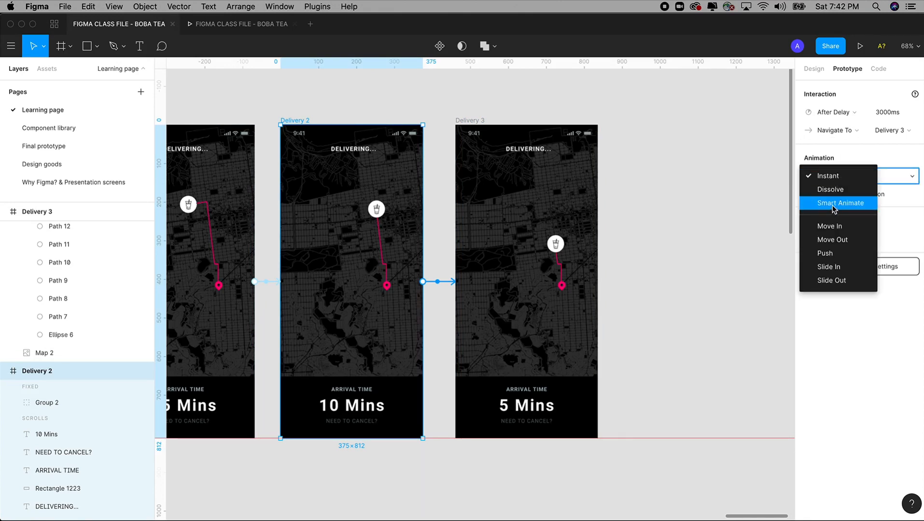
pyautogui.click(834, 203)
pyautogui.click(835, 113)
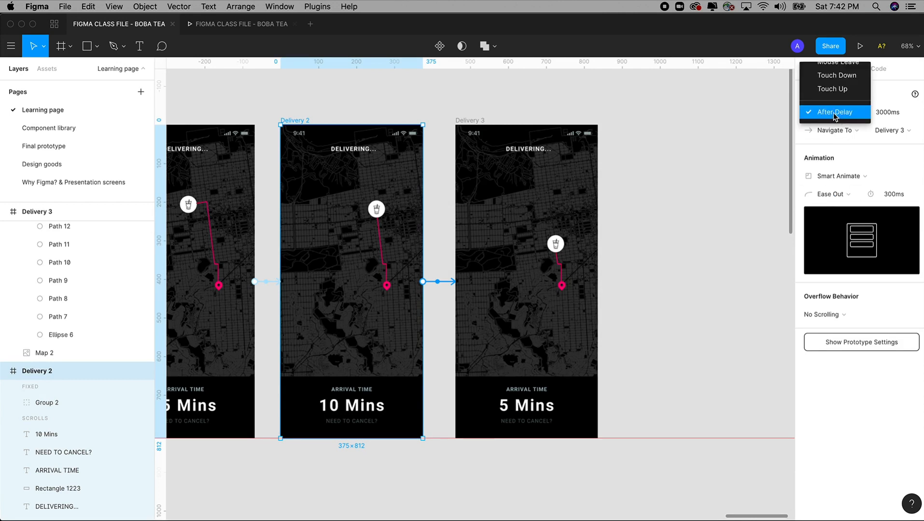
pyautogui.click(838, 113)
pyautogui.click(886, 115)
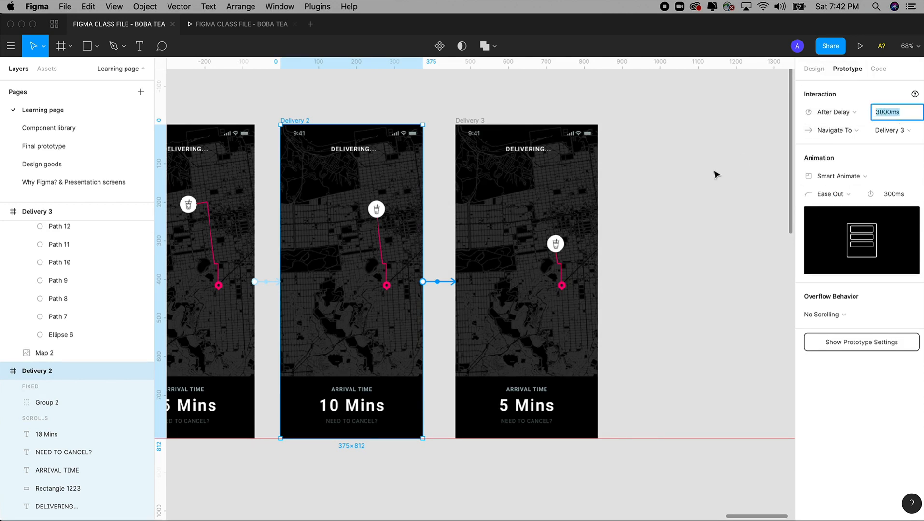
pyautogui.click(695, 195)
pyautogui.hscroll(5, 674, 194)
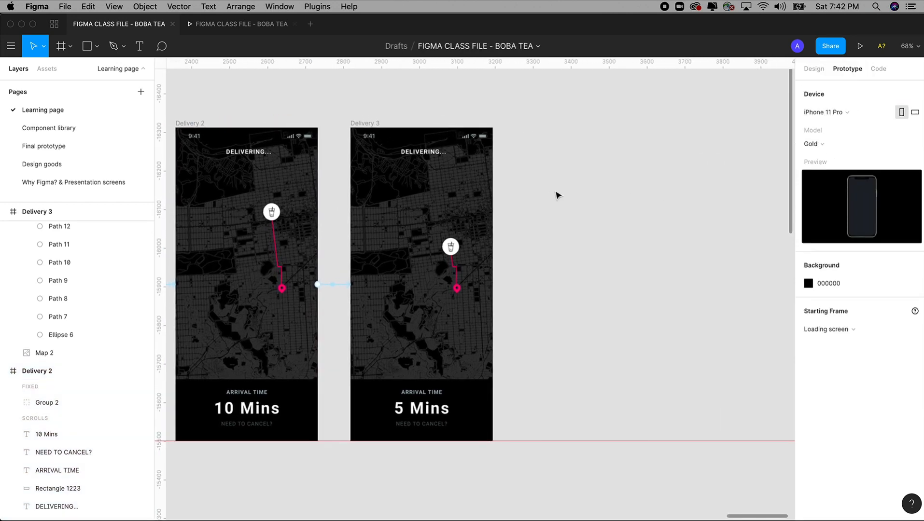
# Step: Alt-drag Delivery 3 to its right to create Delivery 4, then zoom in on the copy
pyautogui.moveTo(541, 197); pyautogui.dragTo(504, 198)
pyautogui.click(355, 132)
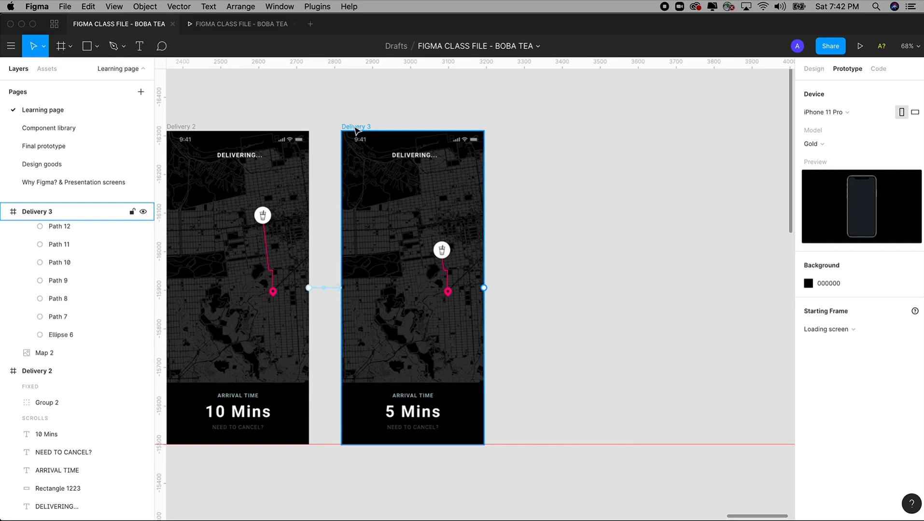
pyautogui.moveTo(355, 130); pyautogui.dragTo(535, 124)
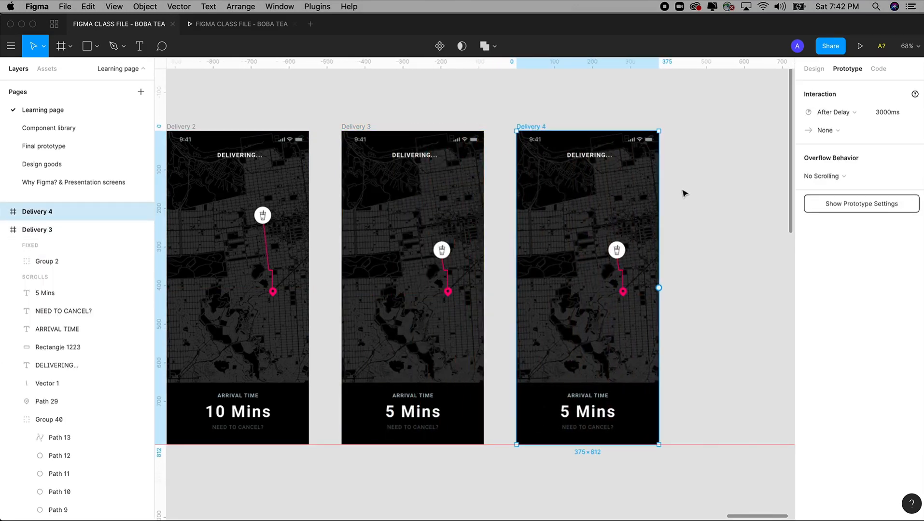
pyautogui.press('z')
pyautogui.moveTo(491, 89)
pyautogui.mouseDown()
pyautogui.moveTo(720, 455)
pyautogui.moveTo(720, 469)
pyautogui.mouseUp()
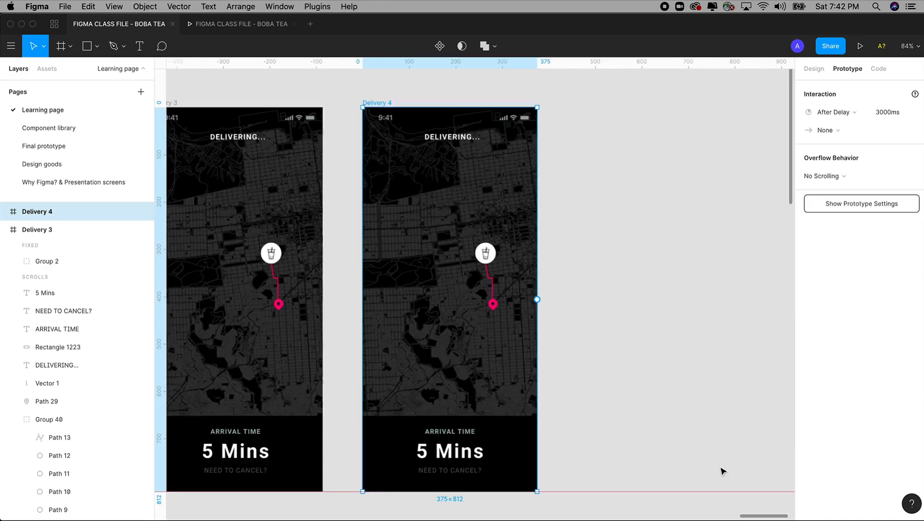
pyautogui.moveTo(627, 317); pyautogui.dragTo(645, 300)
# Step: Move the boba cup icon (Group 40) down onto the pink destination pin in Delivery 4
pyautogui.press('Escape')
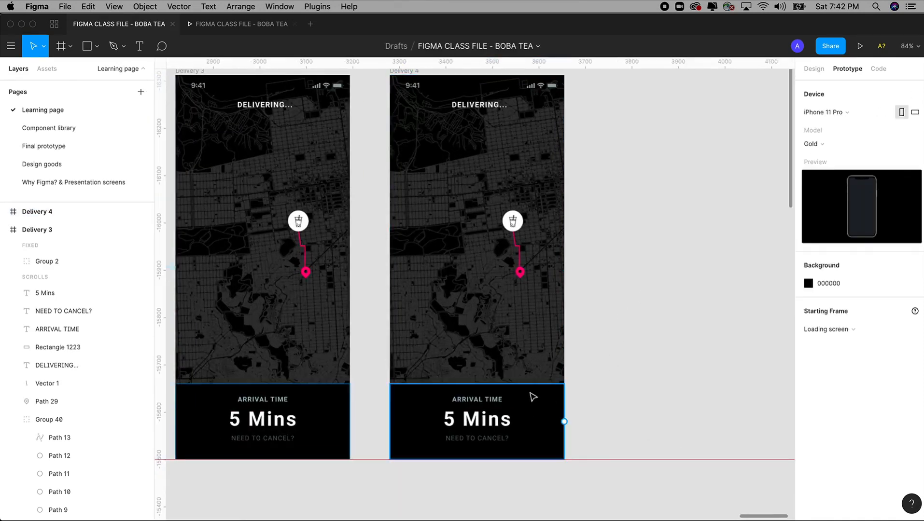
pyautogui.click(523, 274)
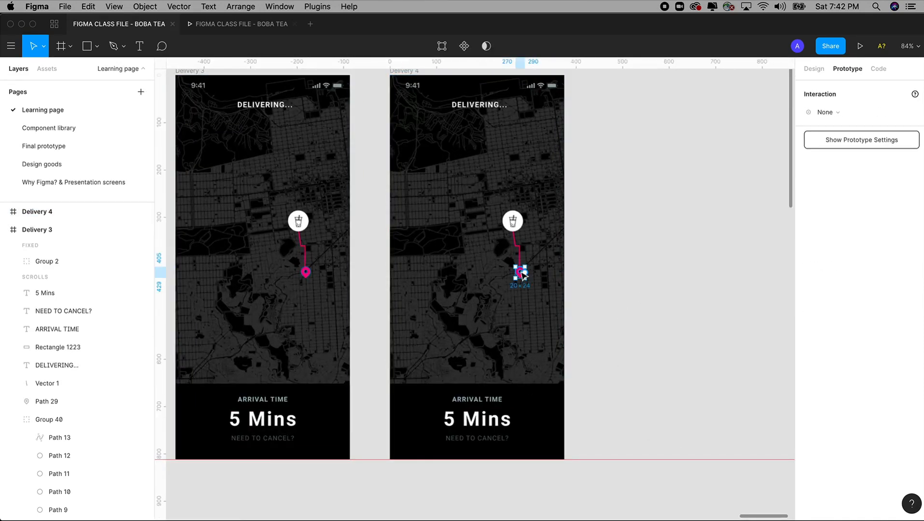
pyautogui.press('Escape')
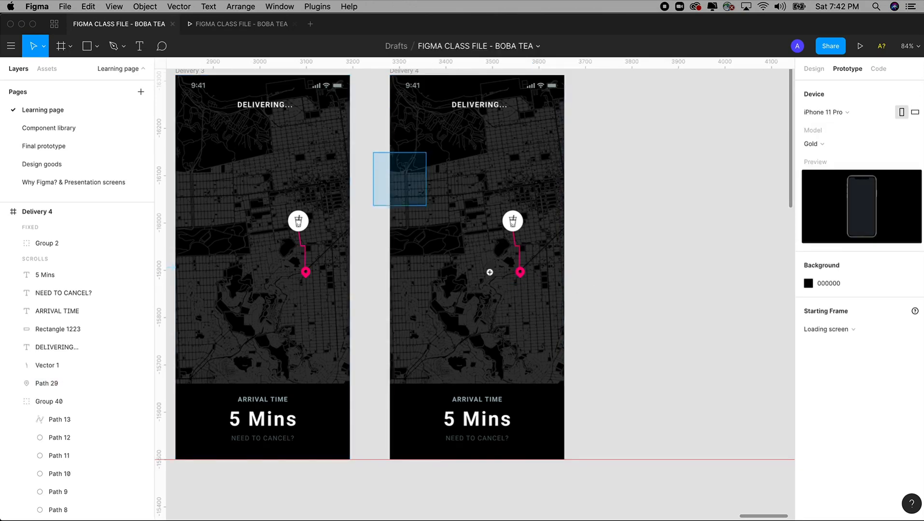
pyautogui.scroll(5, 488, 268)
pyautogui.click(501, 184)
pyautogui.moveTo(501, 184); pyautogui.dragTo(514, 269)
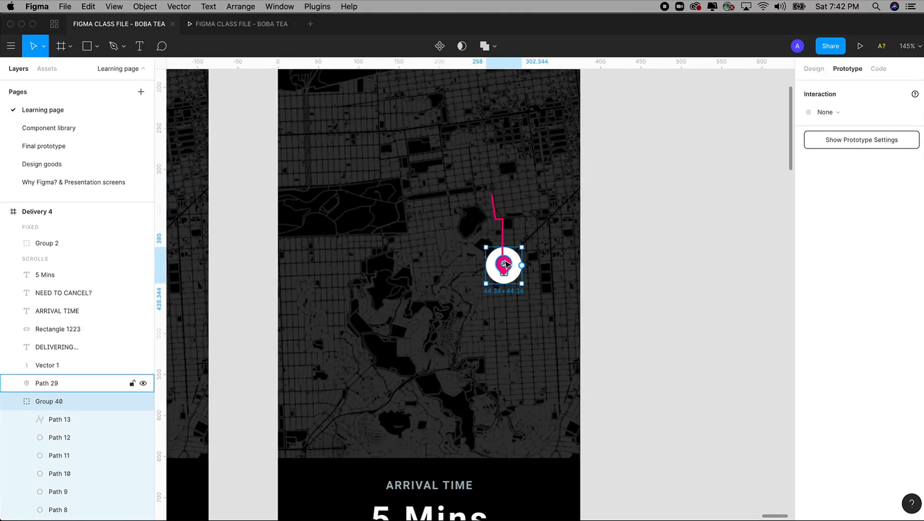
# Step: Delete the pink destination pin and the pink route line from Delivery 4
pyautogui.click(504, 263)
pyautogui.press('Delete')
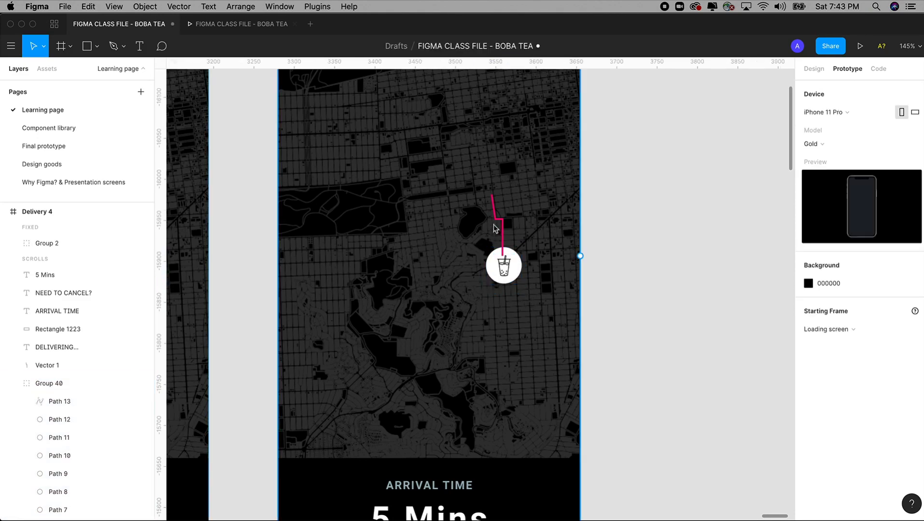
pyautogui.click(502, 226)
pyautogui.press('Delete')
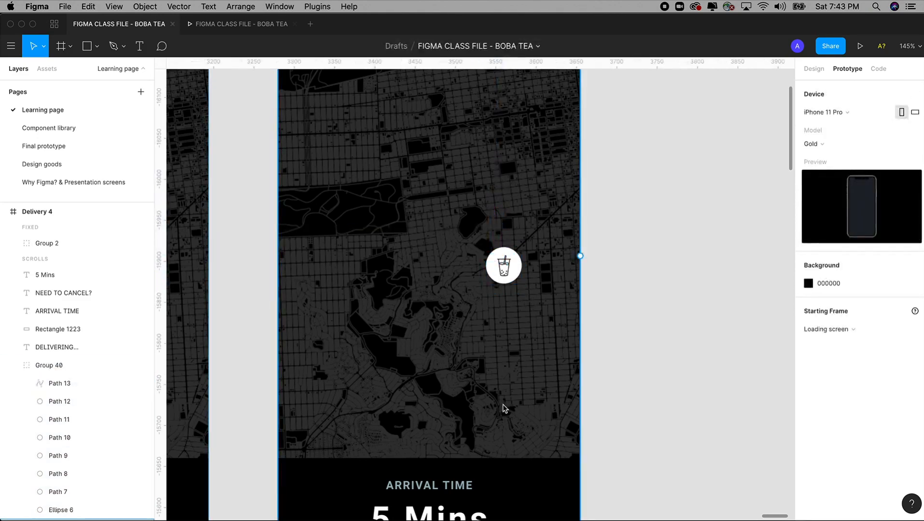
pyautogui.hotkey('shift', '0')
pyautogui.click(501, 420)
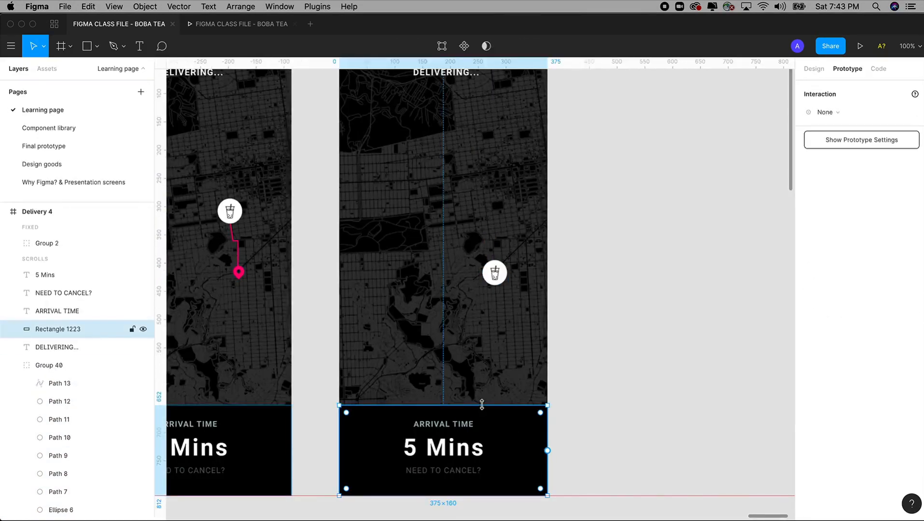
# Step: Stretch the bottom panel up to the cup and bring the cup in front of it
pyautogui.moveTo(482, 404); pyautogui.dragTo(497, 272)
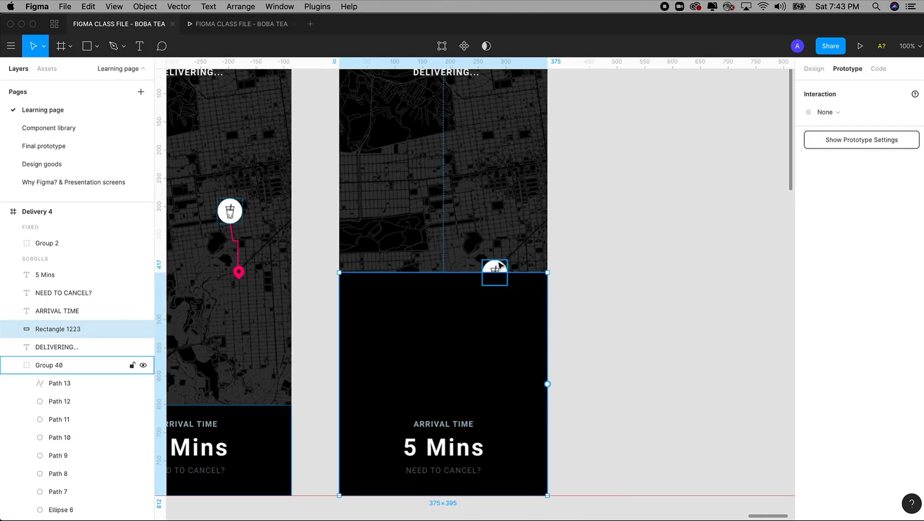
pyautogui.click(498, 267)
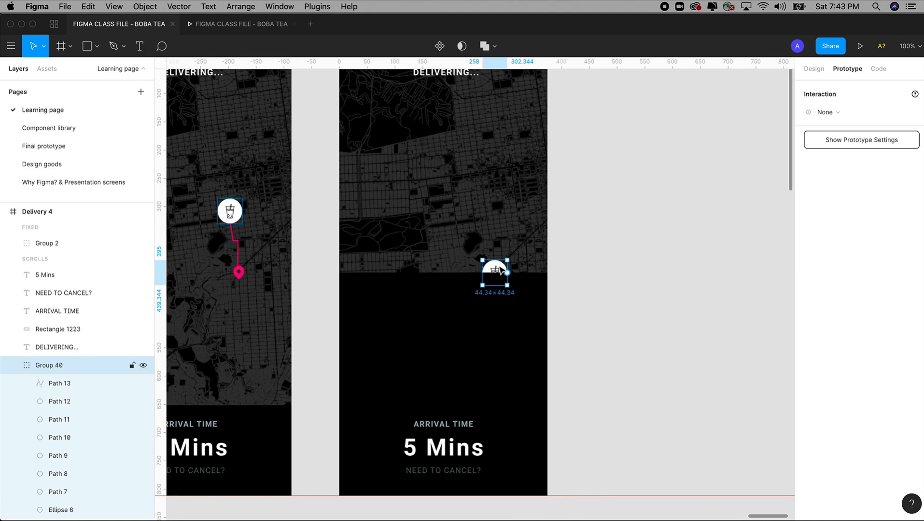
pyautogui.rightClick(501, 269)
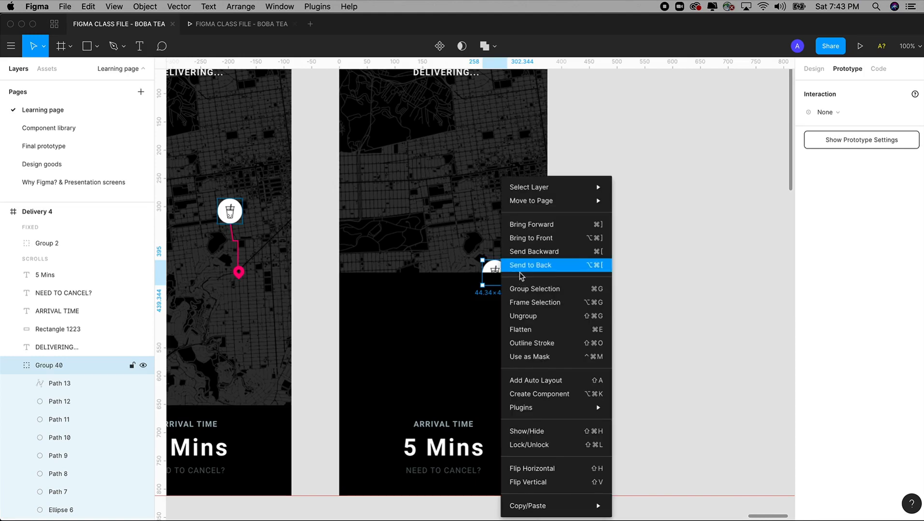
pyautogui.click(520, 265)
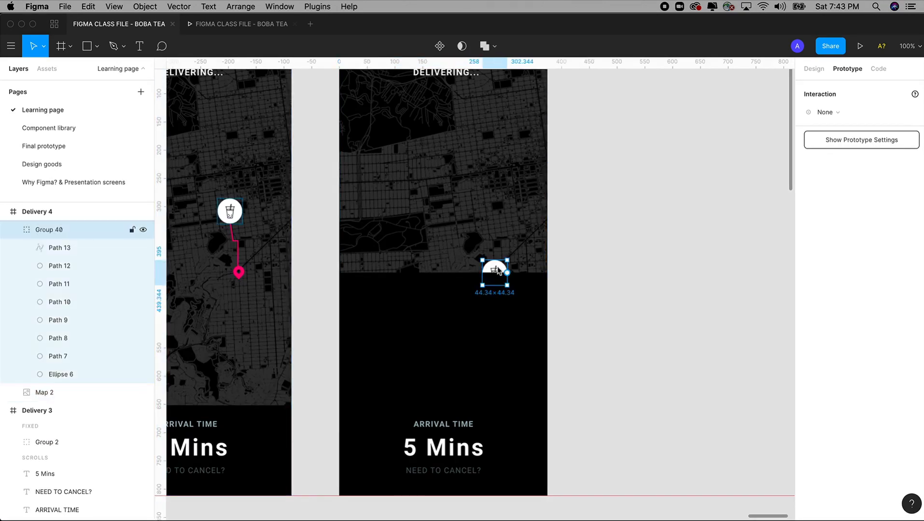
pyautogui.rightClick(499, 270)
pyautogui.click(538, 239)
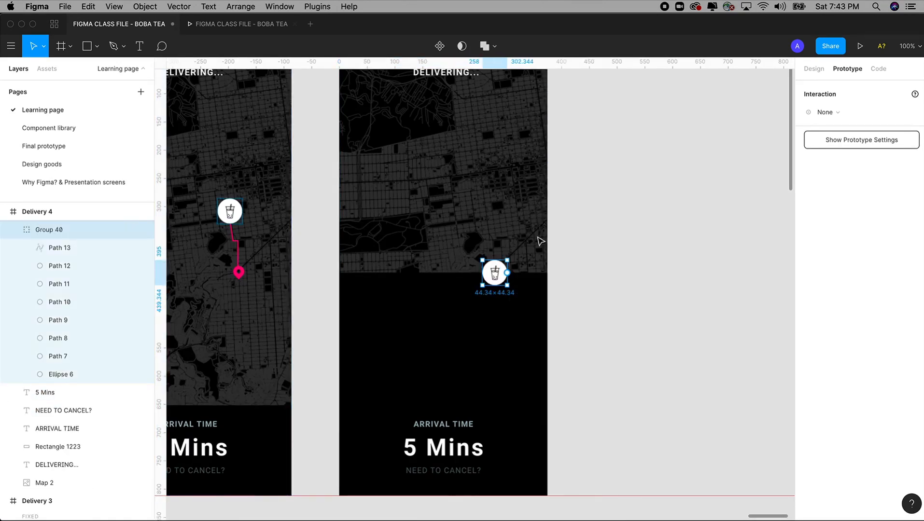
pyautogui.click(627, 267)
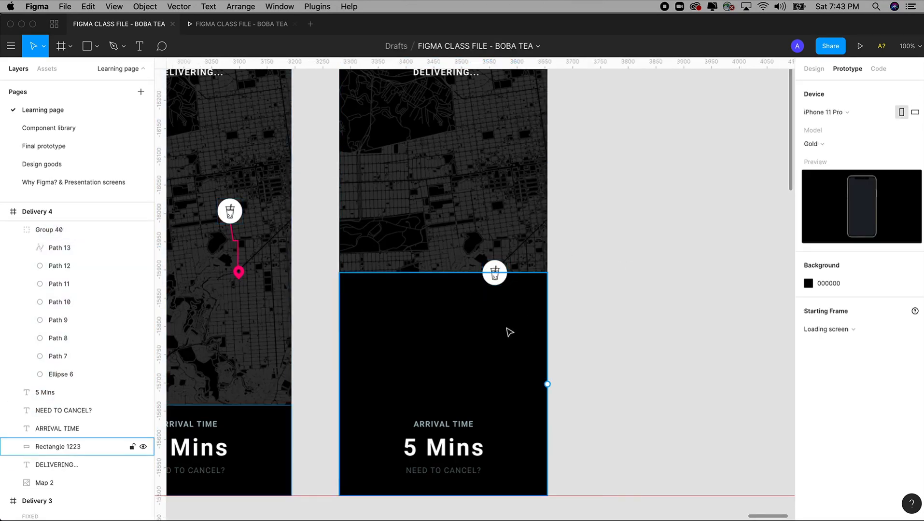
# Step: Fill the enlarged bottom panel with the pink Primary - Action - Color style
pyautogui.click(509, 332)
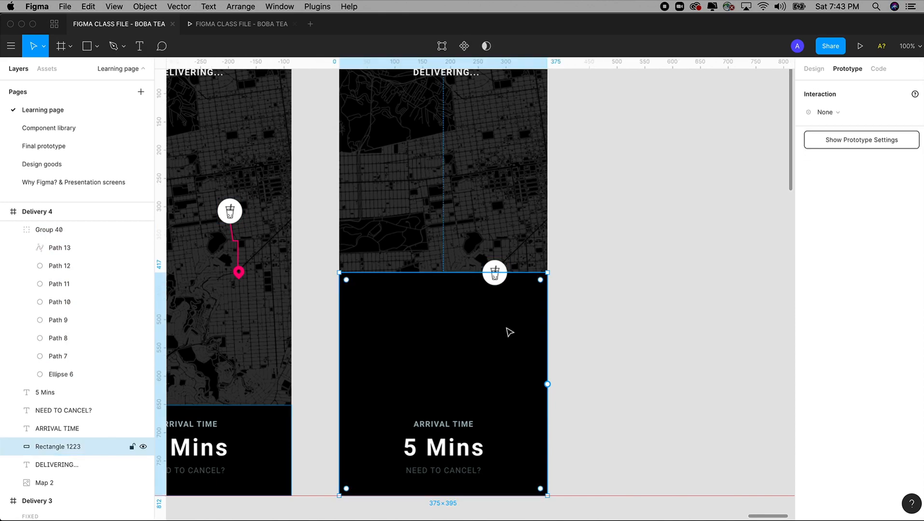
pyautogui.click(818, 71)
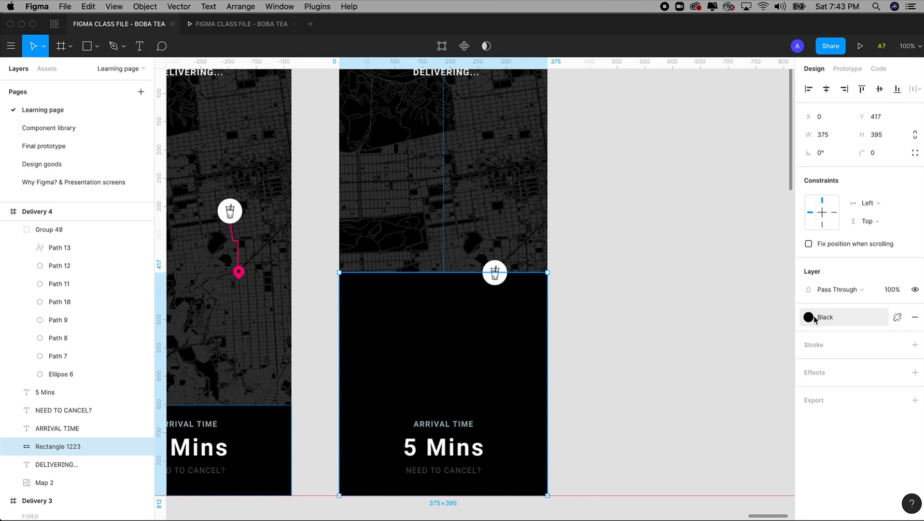
pyautogui.click(809, 318)
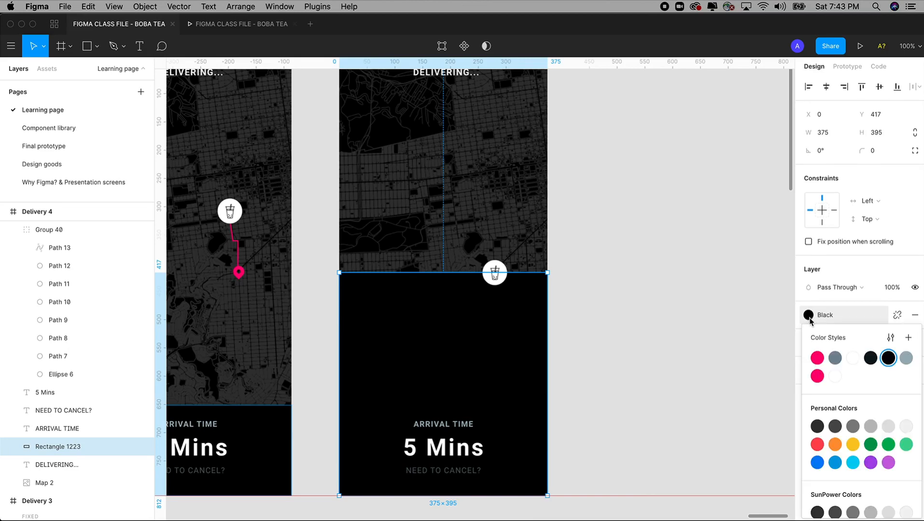
pyautogui.click(815, 377)
pyautogui.click(575, 327)
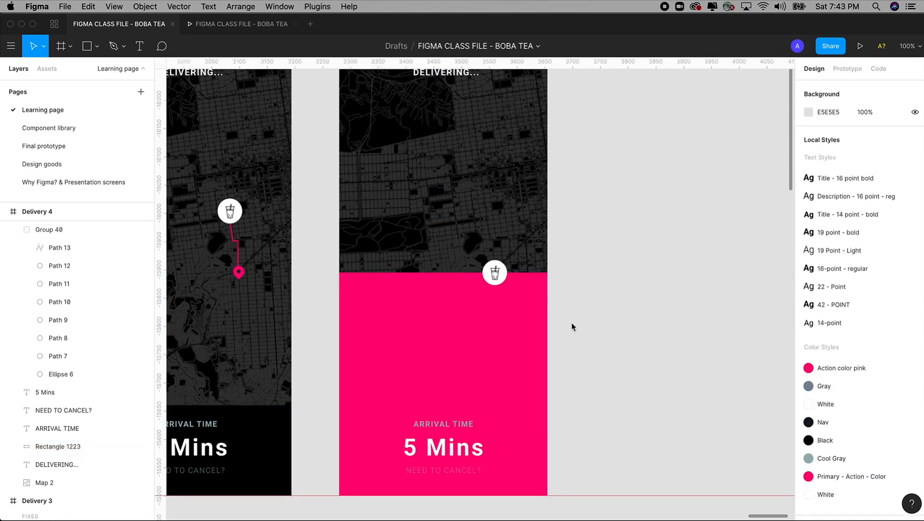
# Step: Move the 5 Mins, ARRIVAL TIME and NEED TO CANCEL? texts up, then delete ARRIVAL TIME
pyautogui.moveTo(574, 327); pyautogui.dragTo(686, 309)
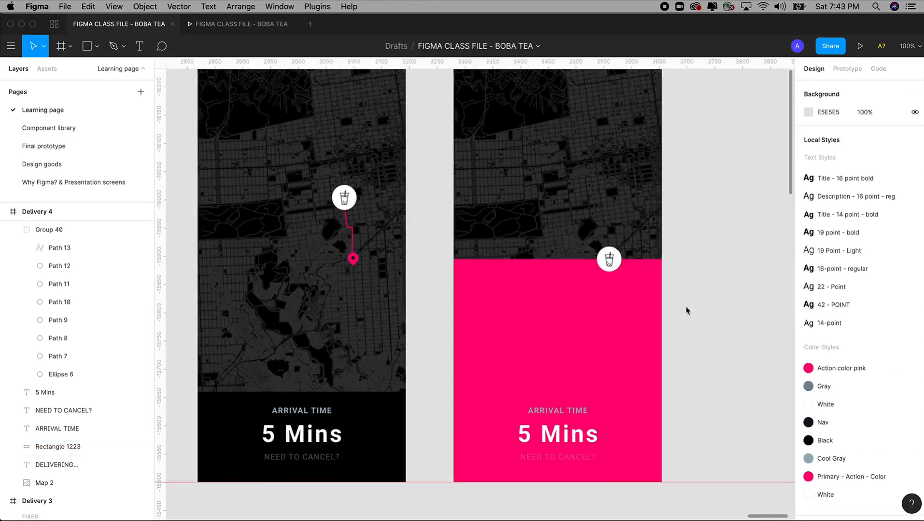
pyautogui.click(567, 433)
pyautogui.keyDown('shift'); pyautogui.click(567, 409); pyautogui.keyUp('shift')
pyautogui.keyDown('shift'); pyautogui.click(572, 457); pyautogui.keyUp('shift')
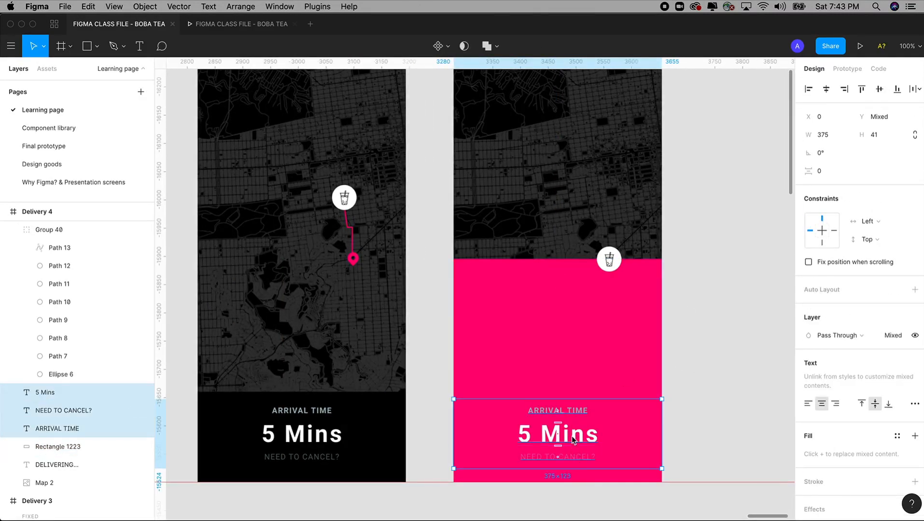
pyautogui.moveTo(573, 438); pyautogui.dragTo(587, 346)
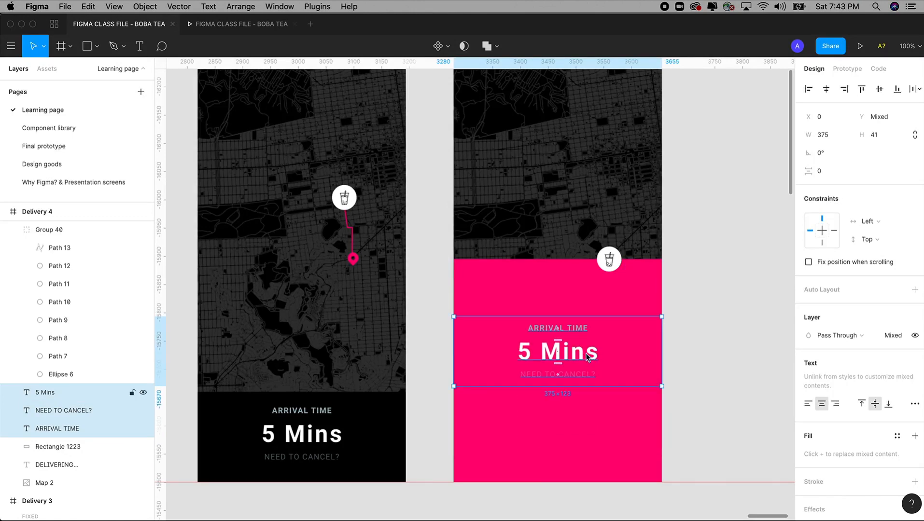
pyautogui.moveTo(470, 324); pyautogui.dragTo(484, 328)
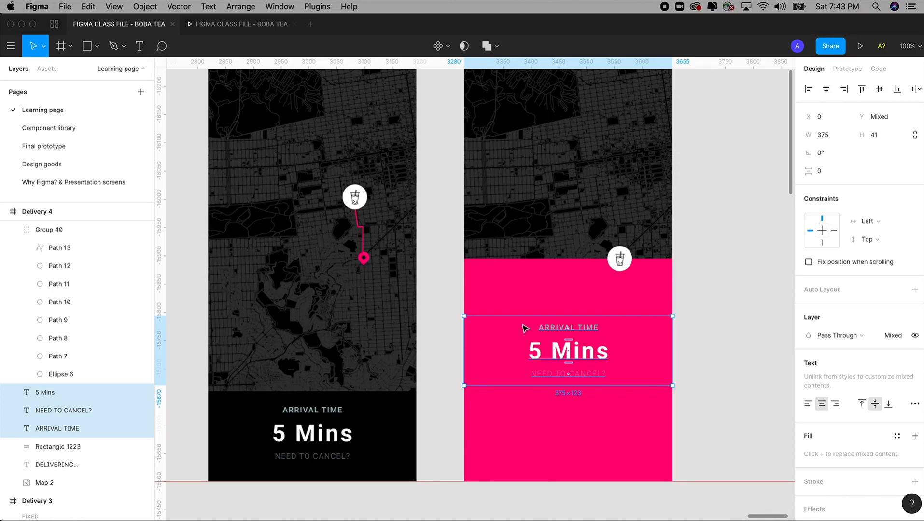
pyautogui.click(585, 330)
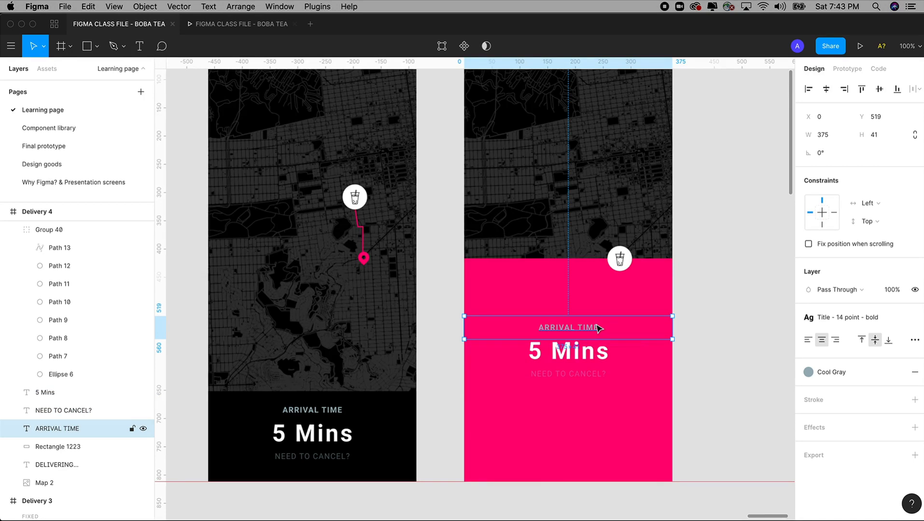
pyautogui.press('Delete')
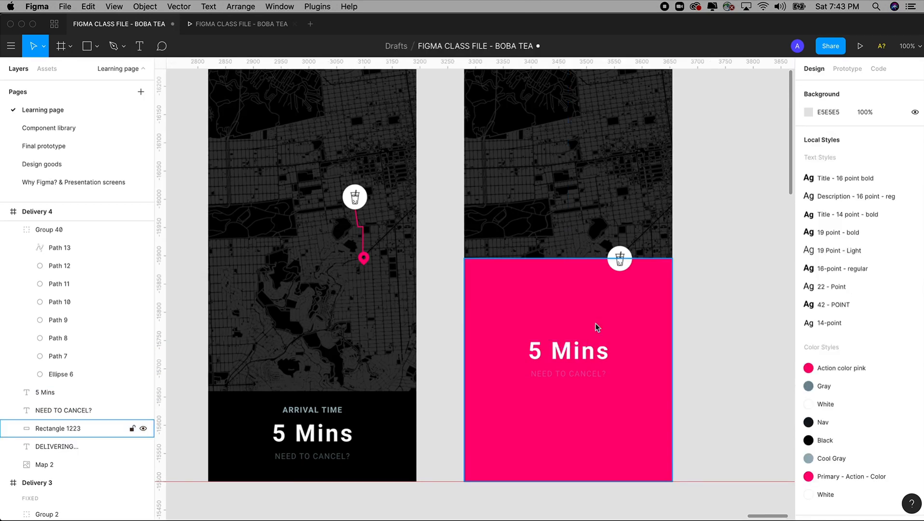
# Step: Turn NEED TO CANCEL? into a white, 100% opacity 'OKAY GOT IT!' label lower on the panel
pyautogui.click(583, 381)
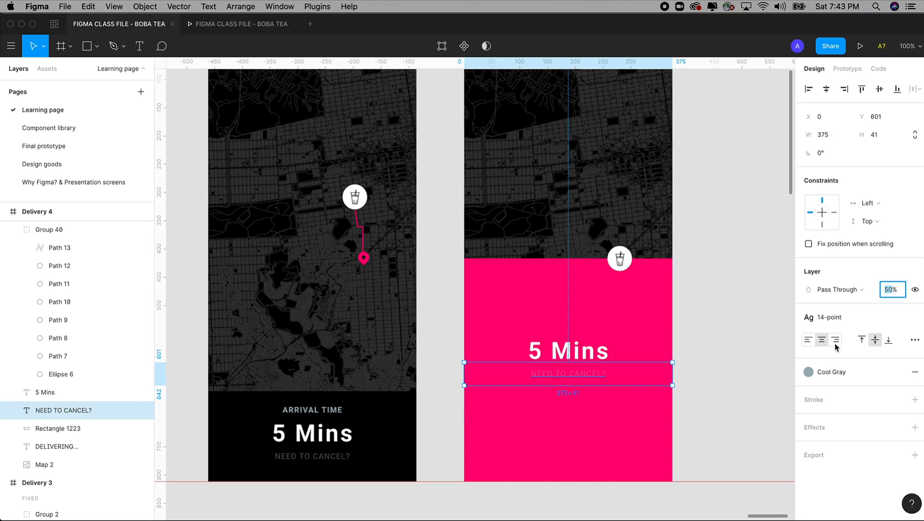
pyautogui.write('100')
pyautogui.press('Tab')
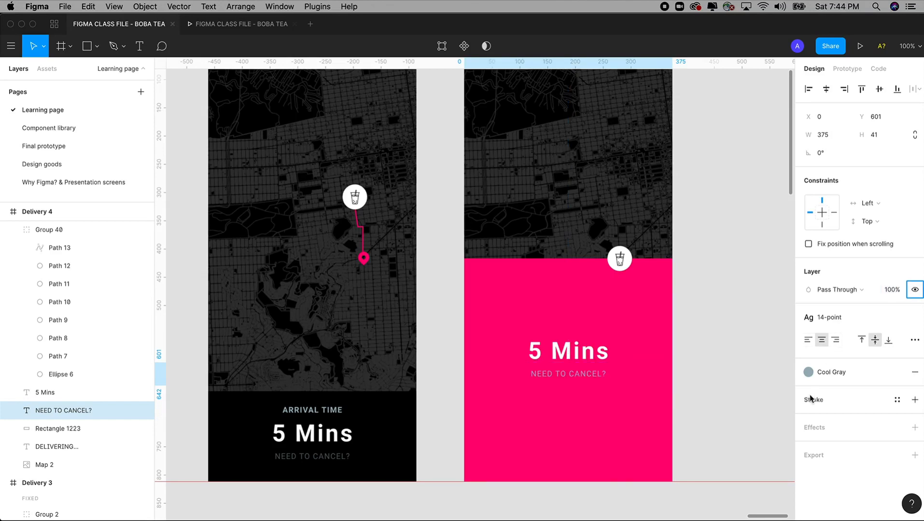
pyautogui.click(897, 372)
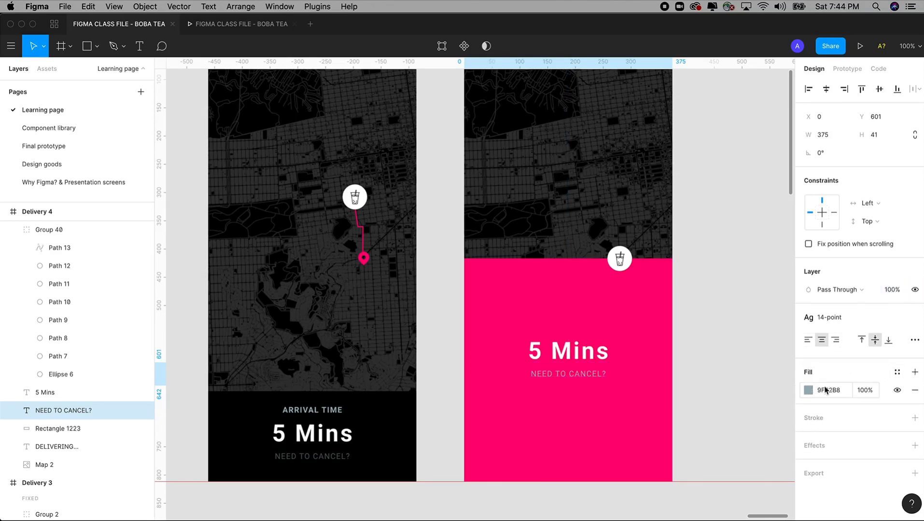
pyautogui.click(894, 373)
pyautogui.click(853, 358)
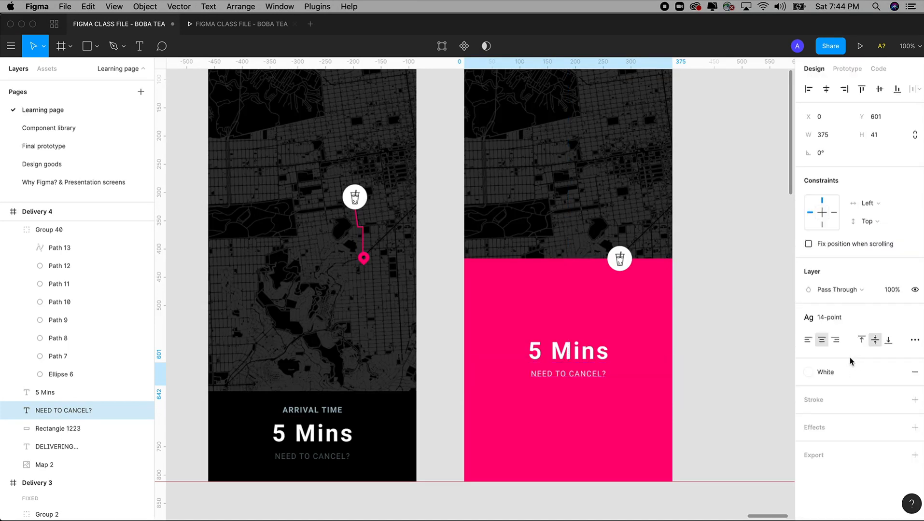
pyautogui.moveTo(579, 378); pyautogui.dragTo(578, 426)
pyautogui.write('OKAY')
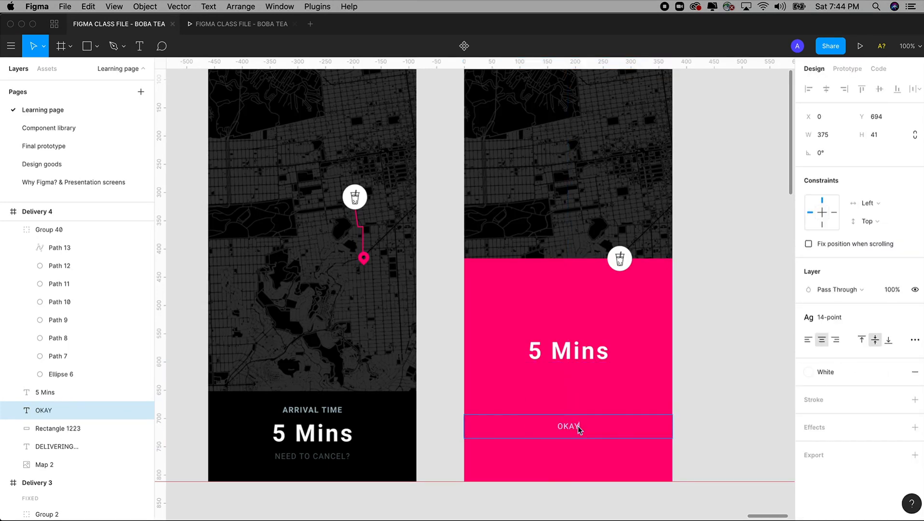
pyautogui.write(' GOT IT!')
pyautogui.press('Escape')
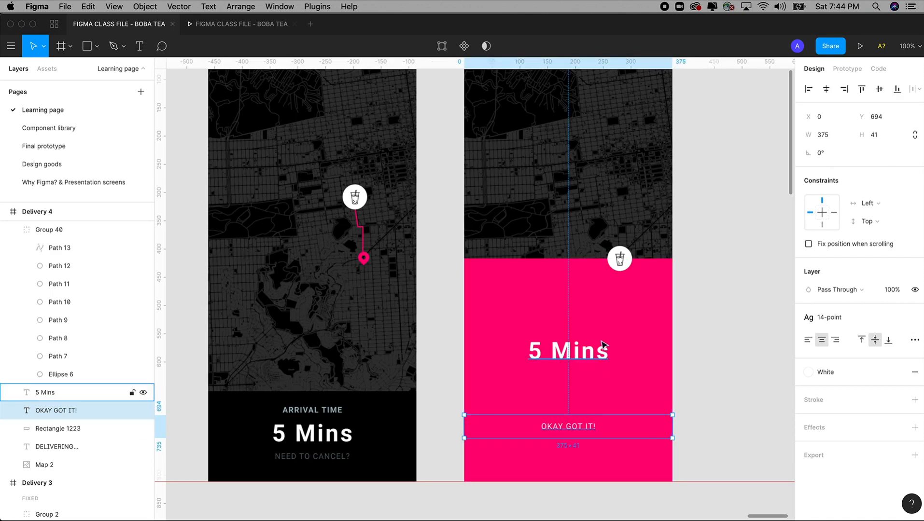
# Step: Rewrite the 5 Mins text as a two-line heading reading 'Boba has' / 'arrived'
pyautogui.doubleClick(585, 354)
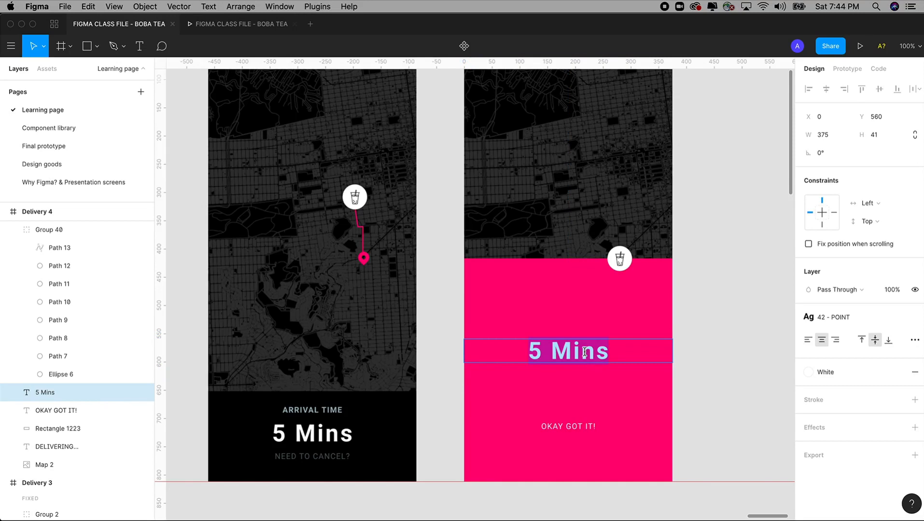
pyautogui.write('B')
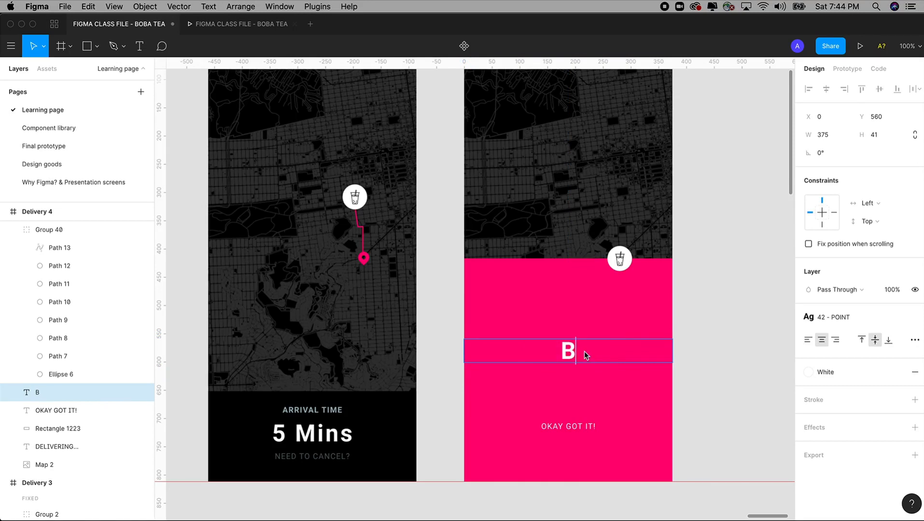
pyautogui.write('O')
pyautogui.press('BackSpace')
pyautogui.write('oba ')
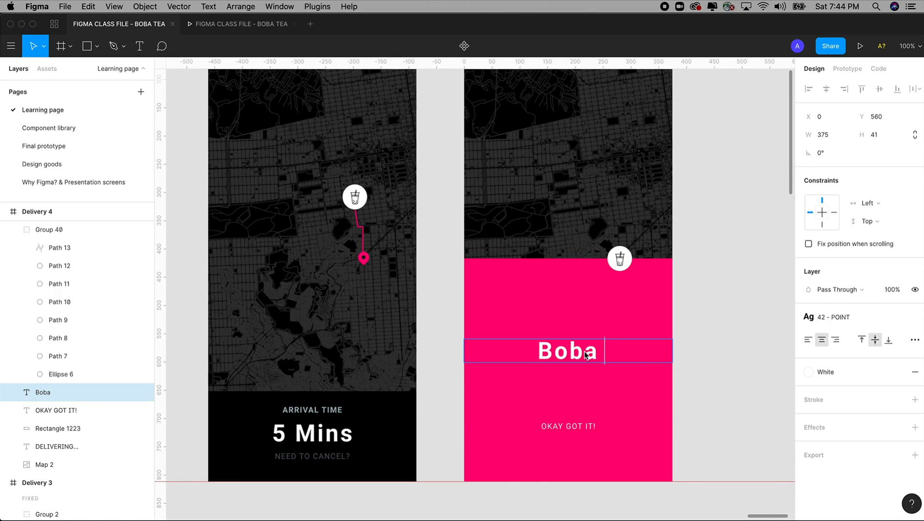
pyautogui.write('is')
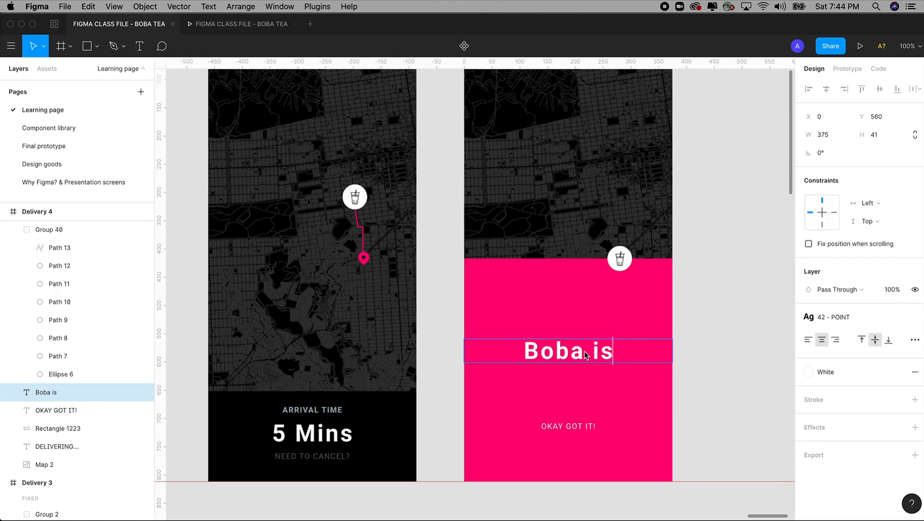
pyautogui.press('BackSpace')
pyautogui.press('BackSpace')
pyautogui.write('has')
pyautogui.press('Return')
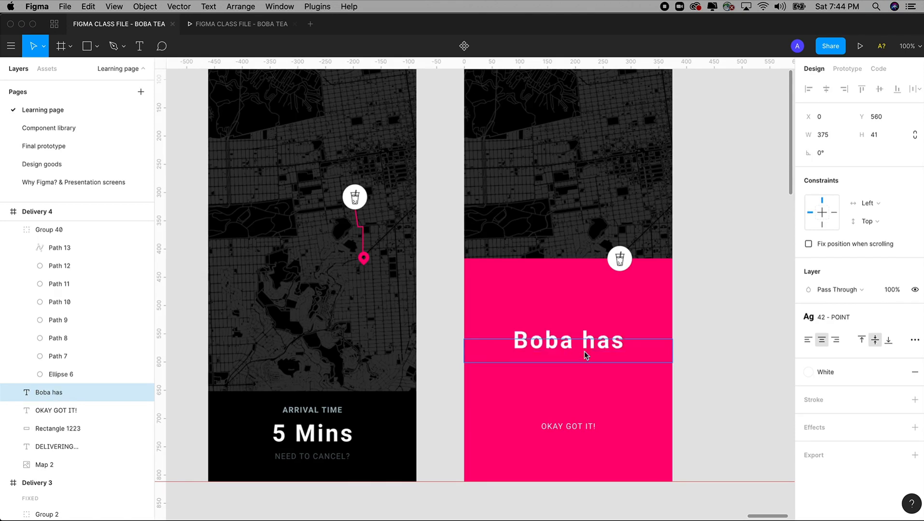
pyautogui.write('arrived')
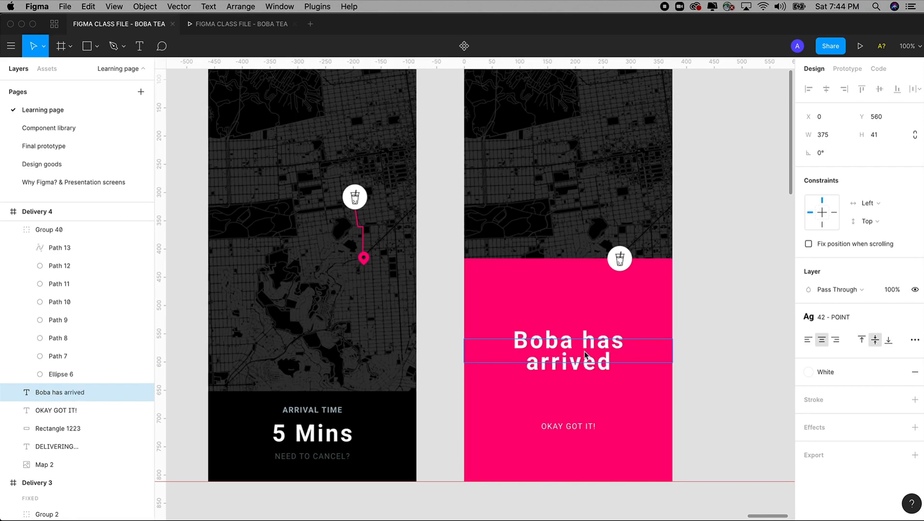
pyautogui.press('Escape')
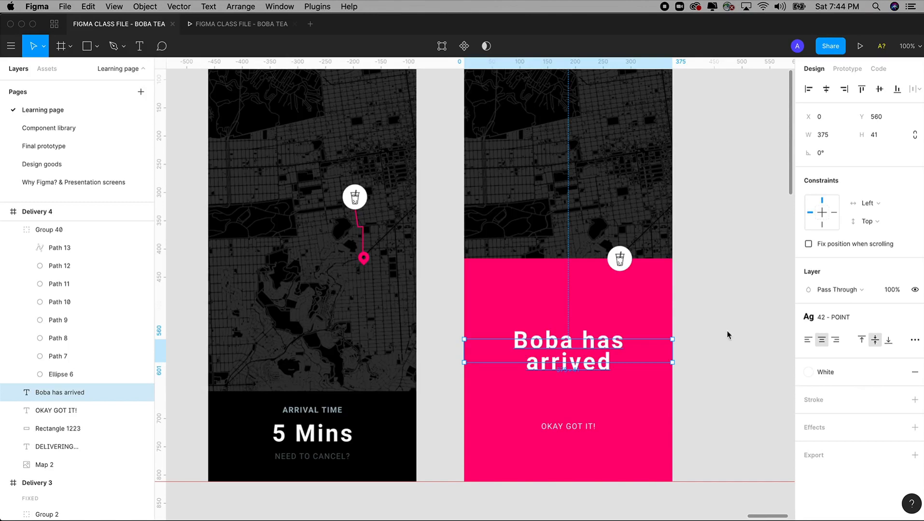
# Step: Append '!!!' so the heading reads 'Boba has arrived!!!'
pyautogui.doubleClick(599, 359)
pyautogui.click(616, 354)
pyautogui.write('!!!')
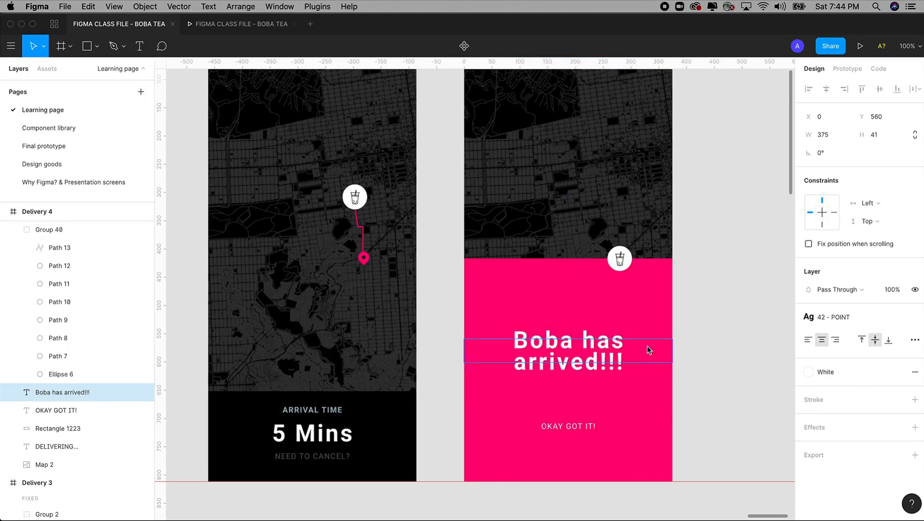
pyautogui.click(717, 355)
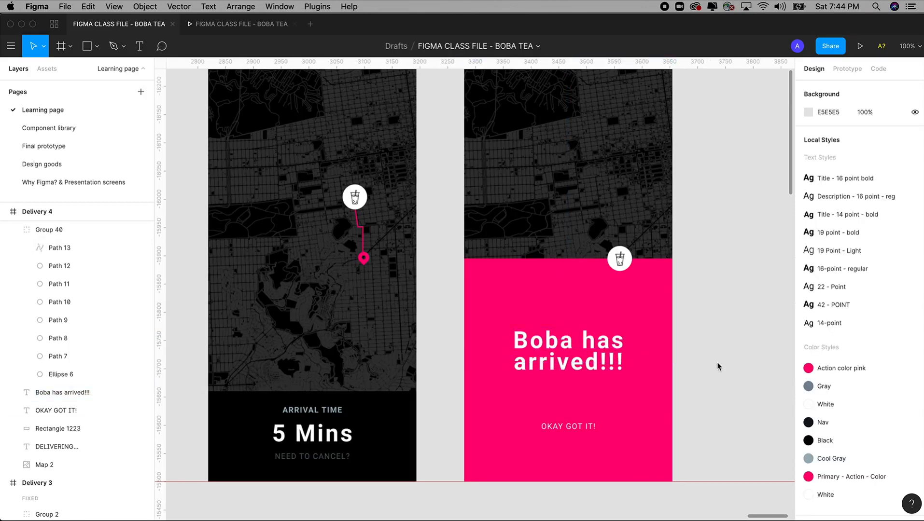
pyautogui.scroll(-1, 719, 367)
pyautogui.click(589, 404)
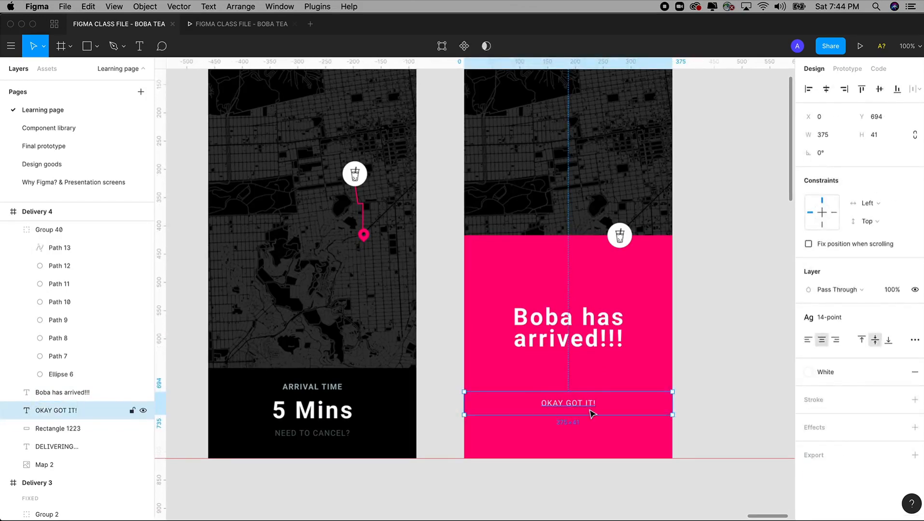
# Step: Link the OKAY GOT IT! text on tap to the Shopping screen with Smart Animate, Ease Out 300ms
pyautogui.press('-')
pyautogui.press('-')
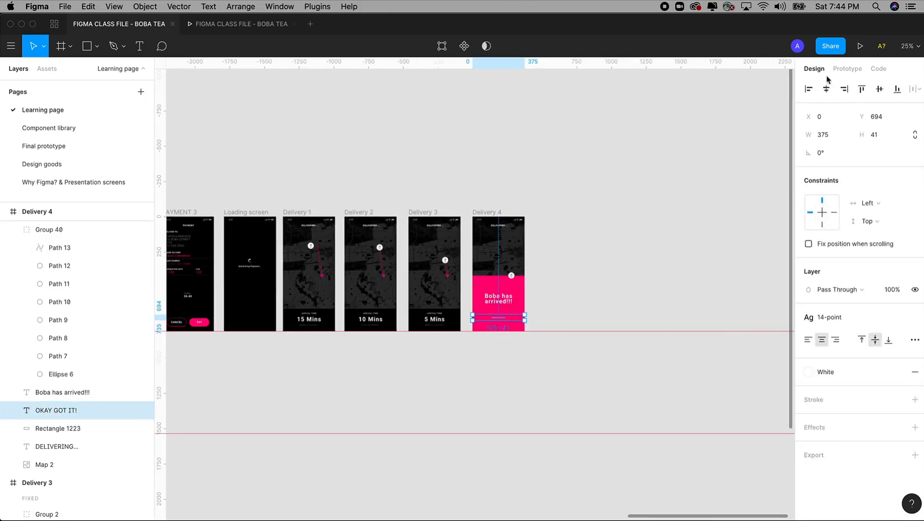
pyautogui.click(847, 69)
pyautogui.hscroll(-3, 614, 231)
pyautogui.scroll(-1, 614, 231)
pyautogui.moveTo(667, 281); pyautogui.dragTo(344, 257)
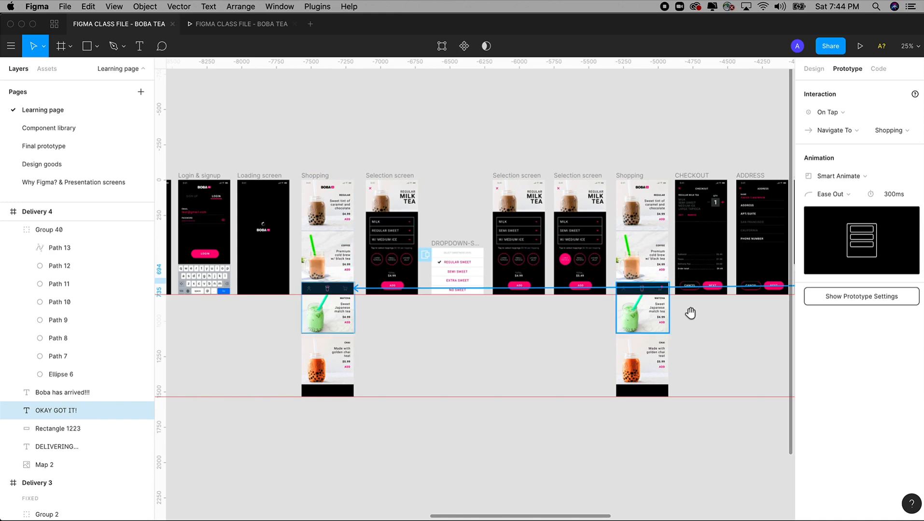
pyautogui.hscroll(5, 676, 316)
pyautogui.hscroll(10, 624, 326)
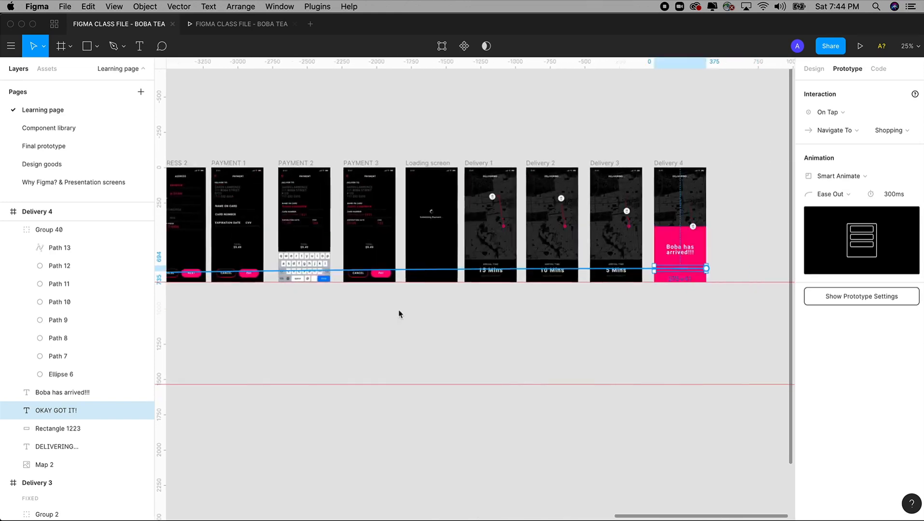
pyautogui.moveTo(614, 134); pyautogui.dragTo(700, 336)
pyautogui.hscroll(-3, 594, 320)
# Step: Connect Delivery 3 to Delivery 4 after 3000ms with a Smart Animate transition
pyautogui.click(354, 119)
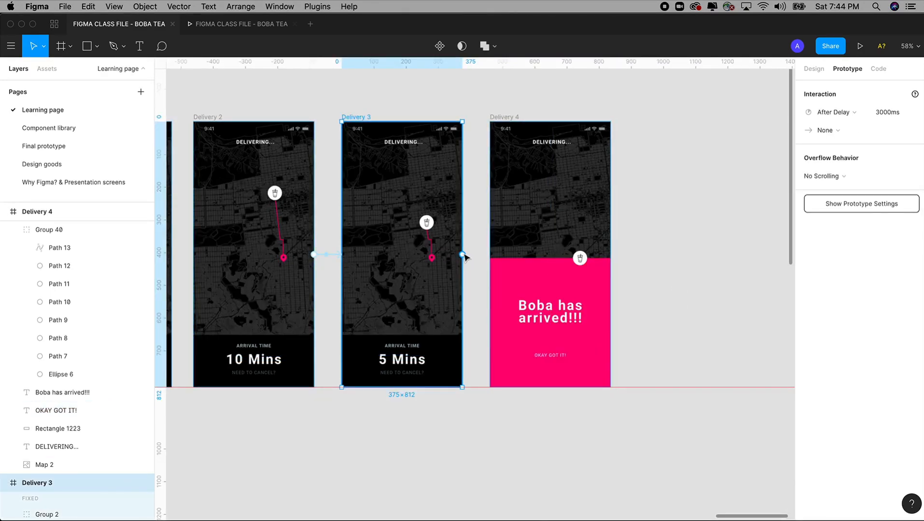
pyautogui.moveTo(330, 107); pyautogui.dragTo(604, 477)
pyautogui.scroll(1, 481, 365)
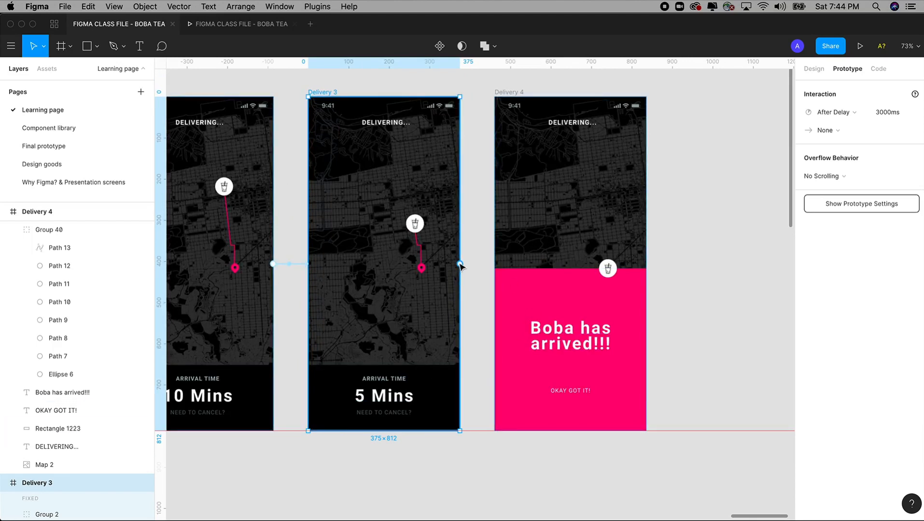
pyautogui.moveTo(459, 264); pyautogui.dragTo(522, 263)
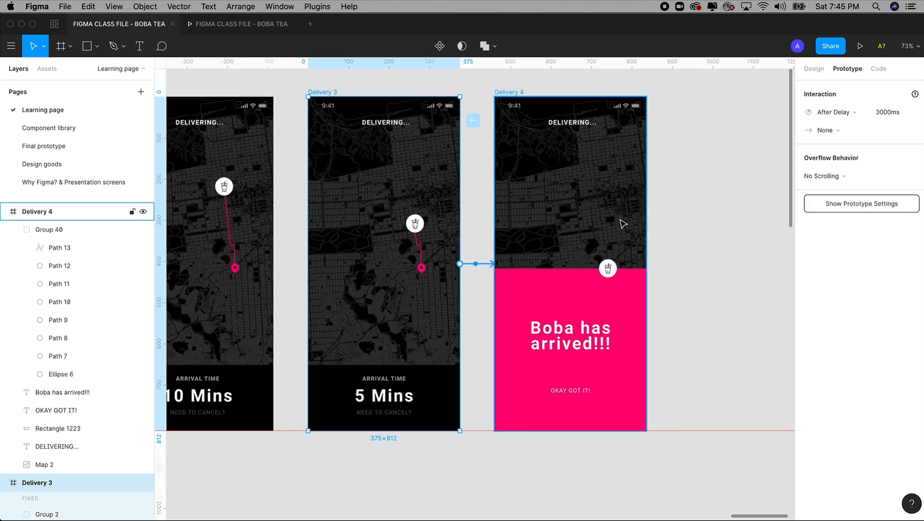
pyautogui.moveTo(622, 224); pyautogui.dragTo(623, 223)
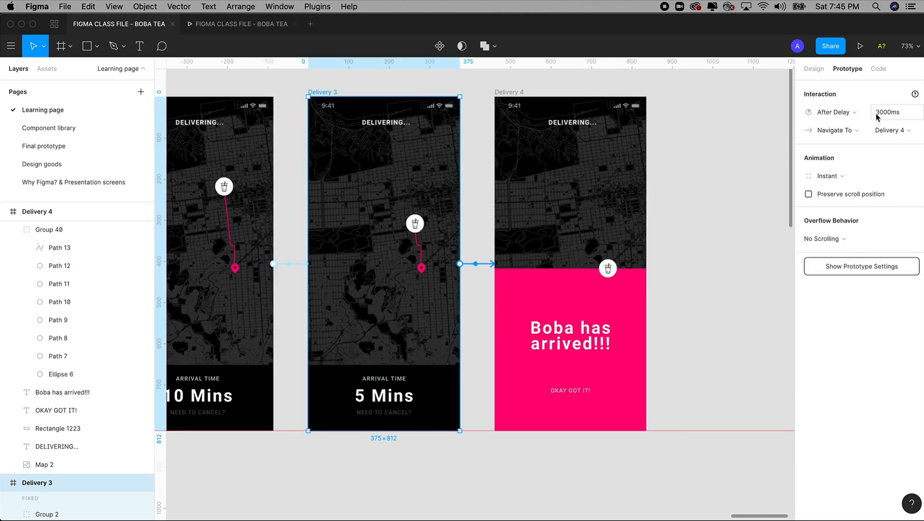
pyautogui.click(829, 176)
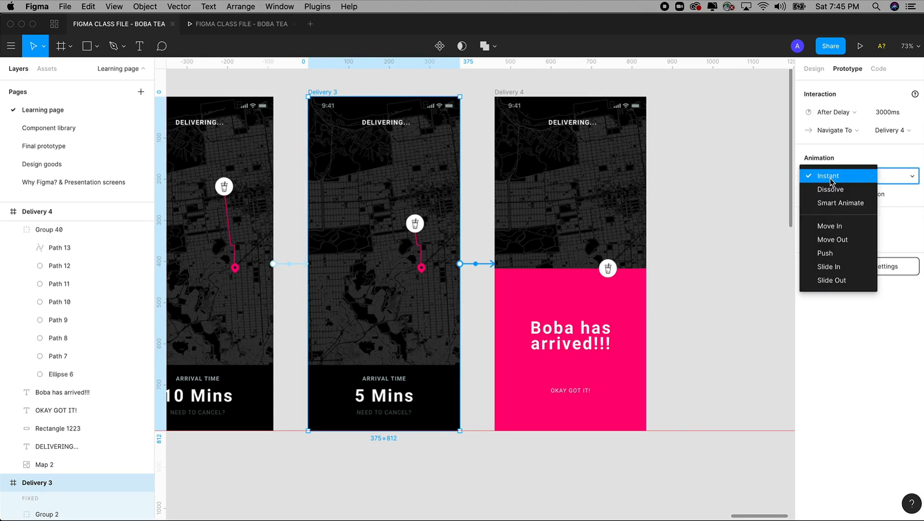
pyautogui.click(831, 207)
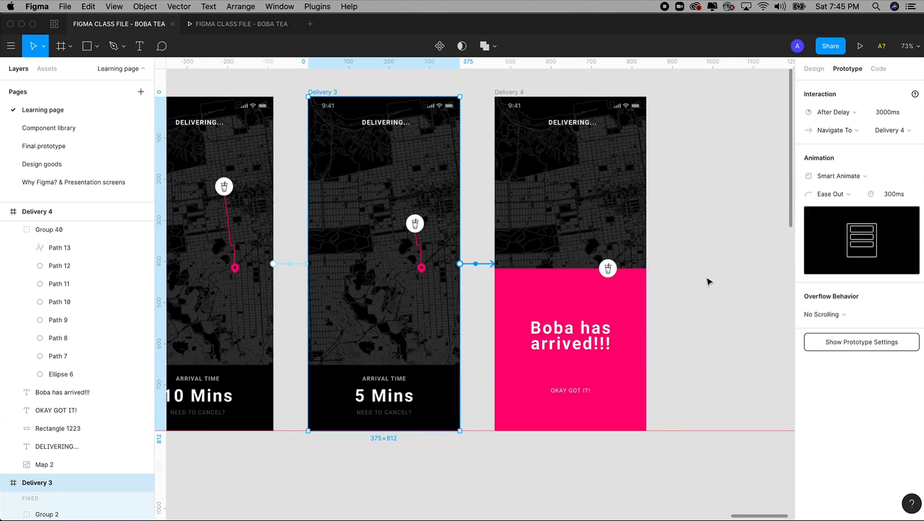
pyautogui.click(708, 282)
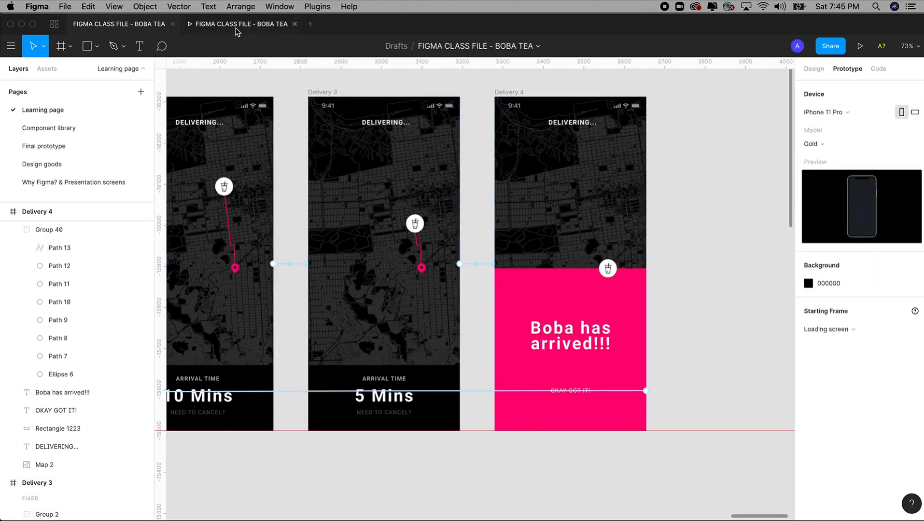
# Step: Play the prototype from Payment through the delivery screens, then tap OKAY GOT IT! to return to Shopping
pyautogui.click(237, 28)
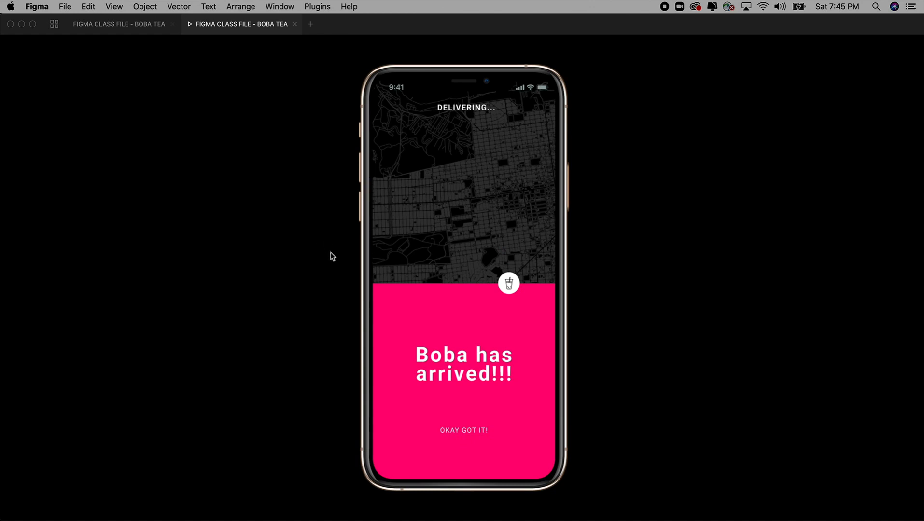
pyautogui.press('Left')
pyautogui.press('Left')
pyautogui.press('Left')
pyautogui.press('Left')
pyautogui.press('Left')
pyautogui.press('Left')
pyautogui.press('Left')
pyautogui.press('Left')
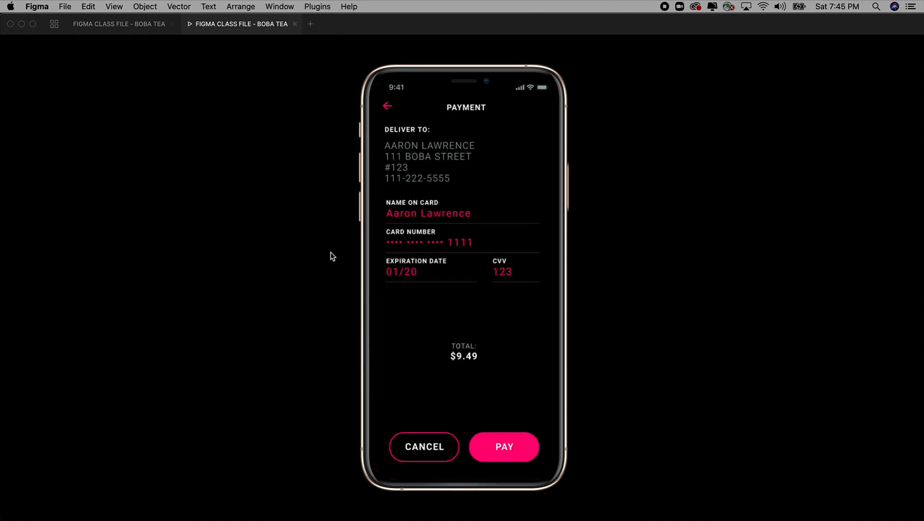
pyautogui.click(500, 440)
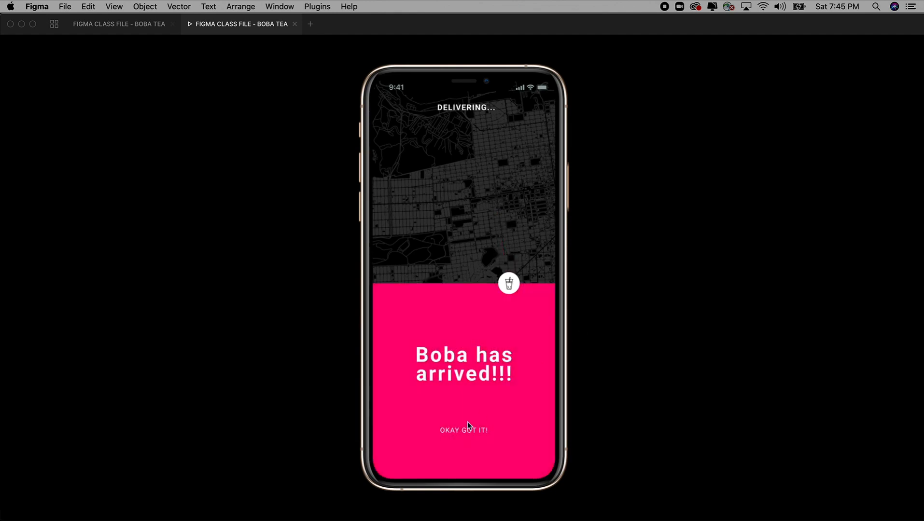
pyautogui.click(476, 433)
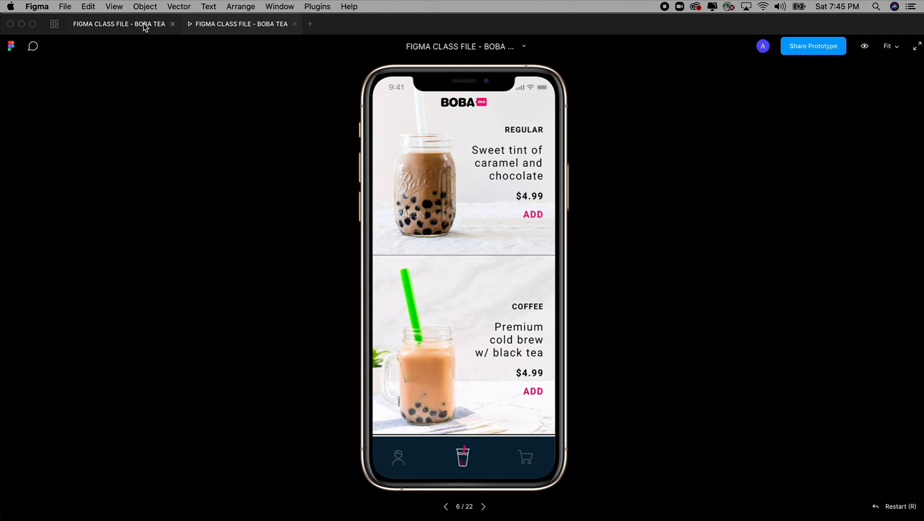
# Step: Scroll across the Learning page canvas to review the Payment 1 through Delivery 4 frames
pyautogui.click(120, 23)
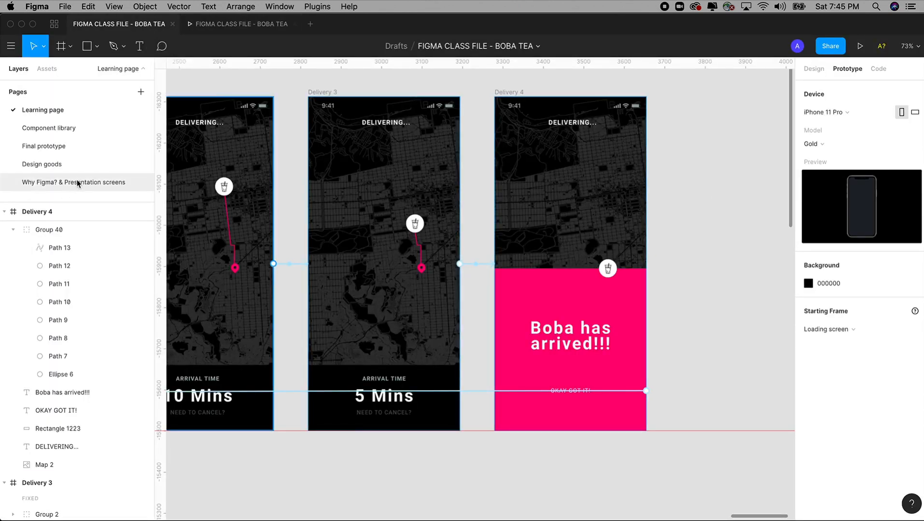
pyautogui.scroll(-10, 215, 166)
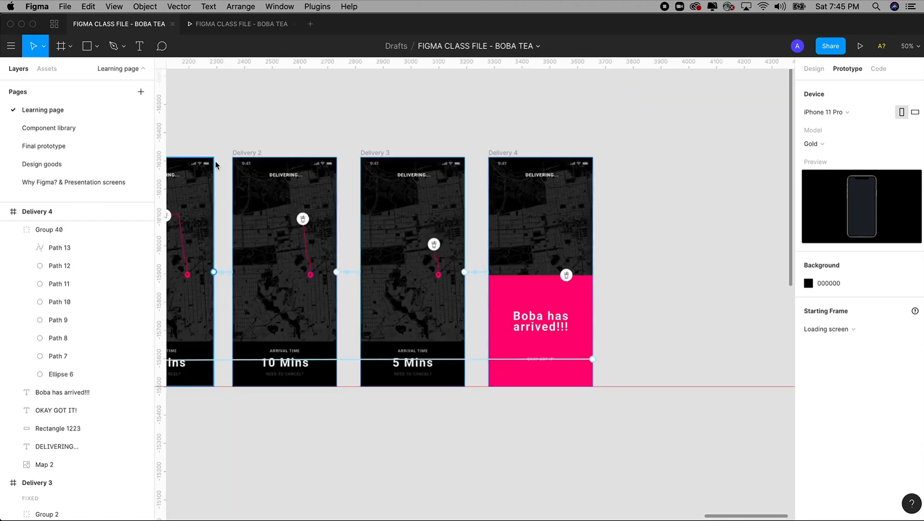
pyautogui.hscroll(-15, 355, 149)
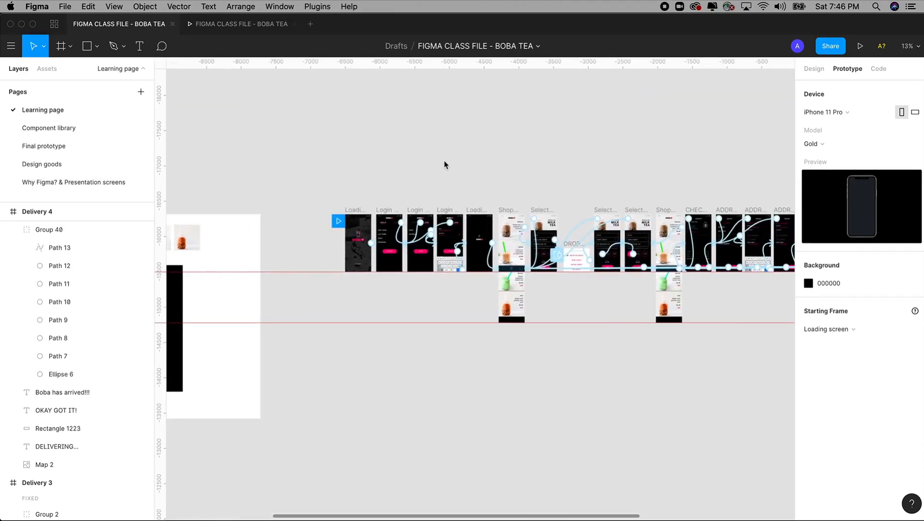
pyautogui.hscroll(5, 444, 165)
pyautogui.moveTo(202, 168); pyautogui.dragTo(445, 368)
pyautogui.hscroll(5, 412, 354)
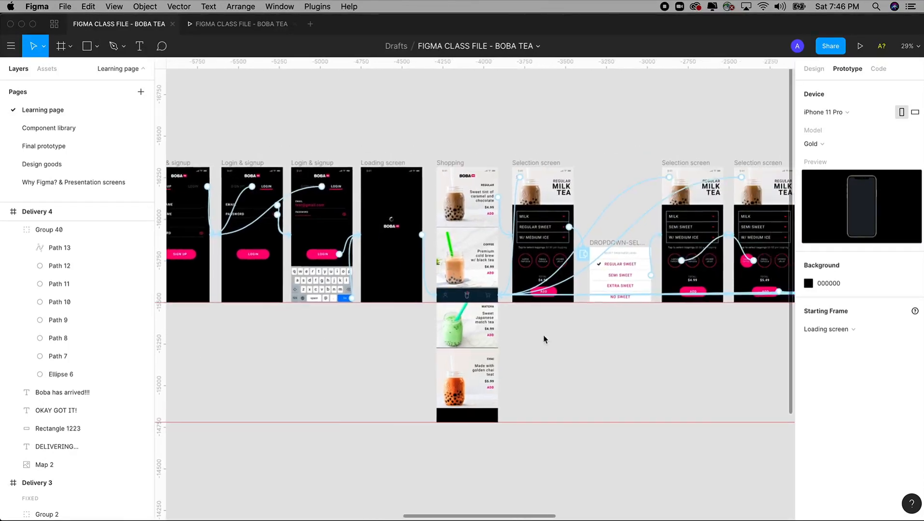
pyautogui.hscroll(10, 543, 339)
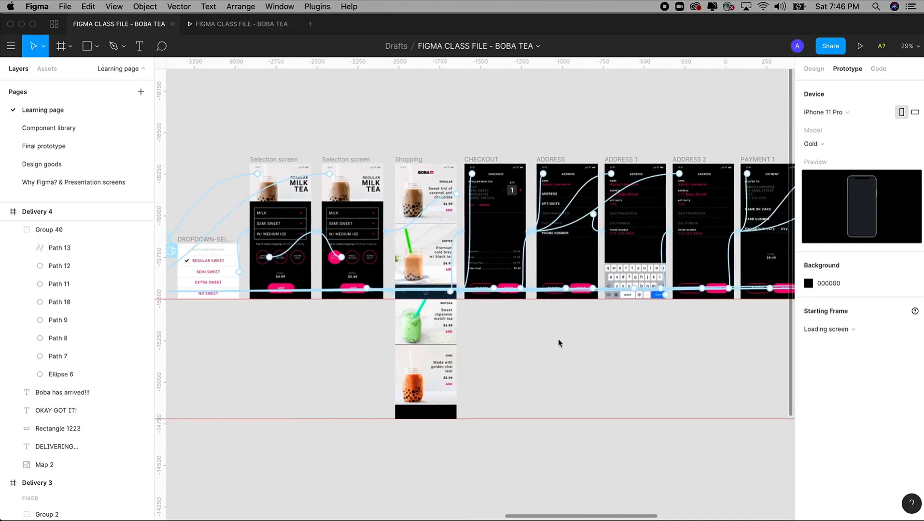
pyautogui.hscroll(5, 557, 339)
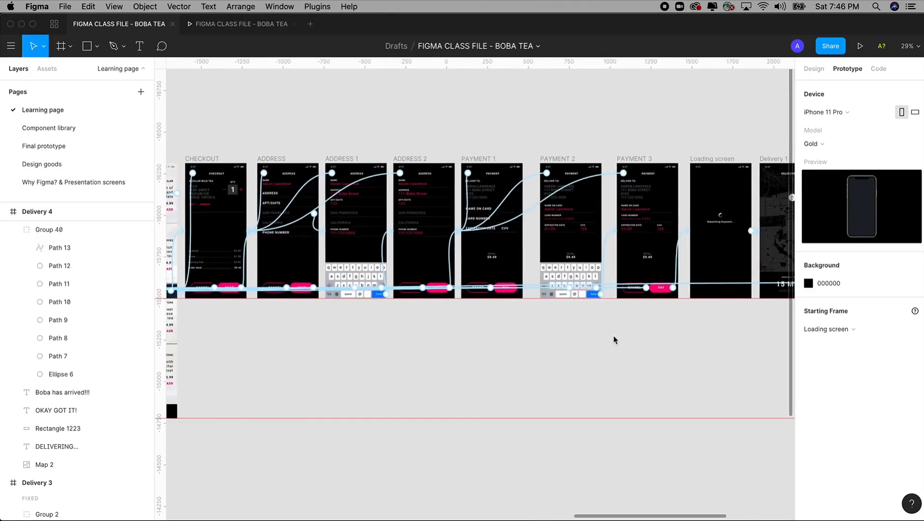
pyautogui.hscroll(8, 613, 339)
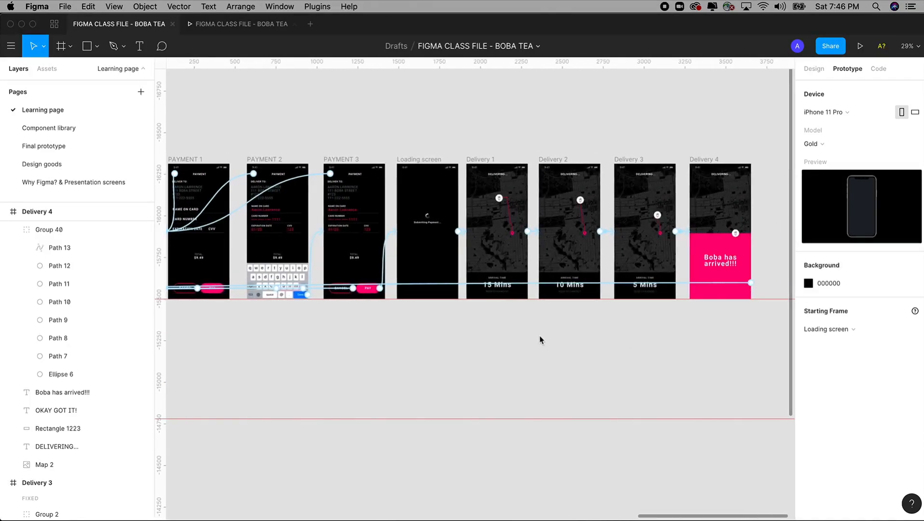
# Step: In the prototype preview, open Regular Milk Tea and its sweetness options, then return to the editor
pyautogui.click(239, 26)
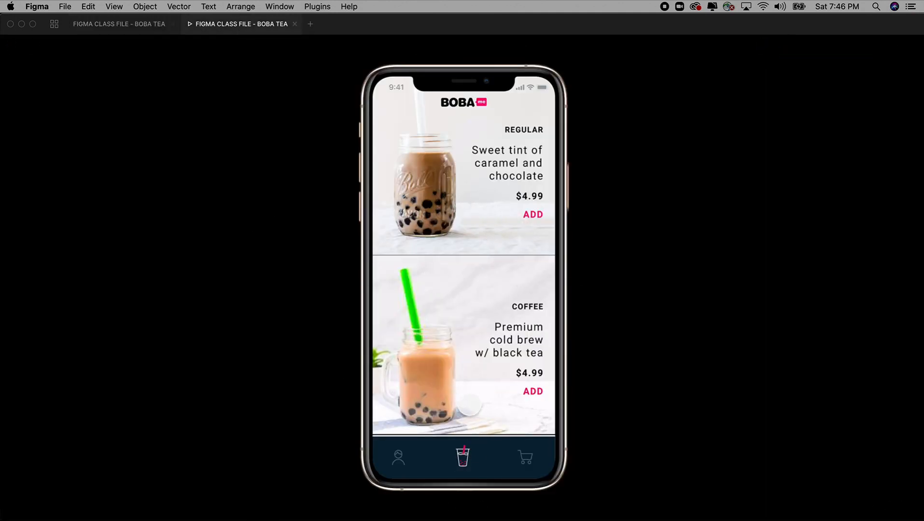
pyautogui.click(439, 199)
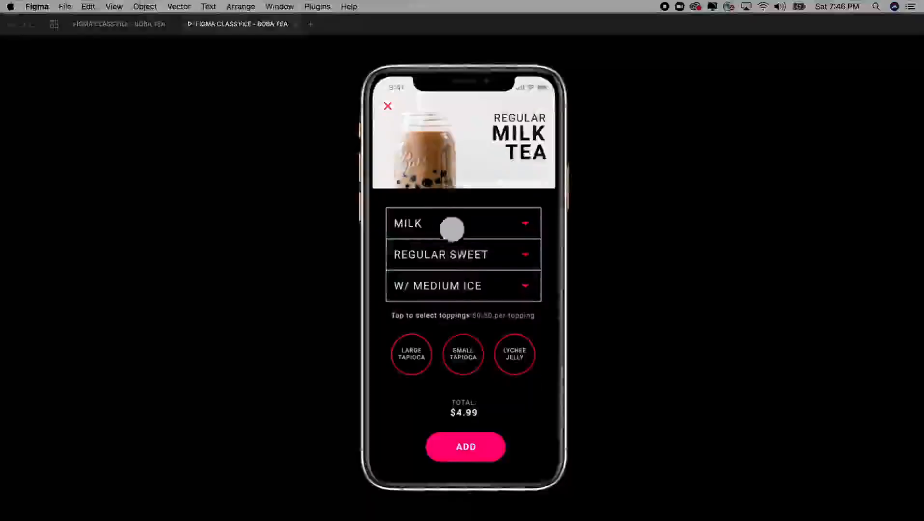
pyautogui.click(466, 263)
pyautogui.click(141, 24)
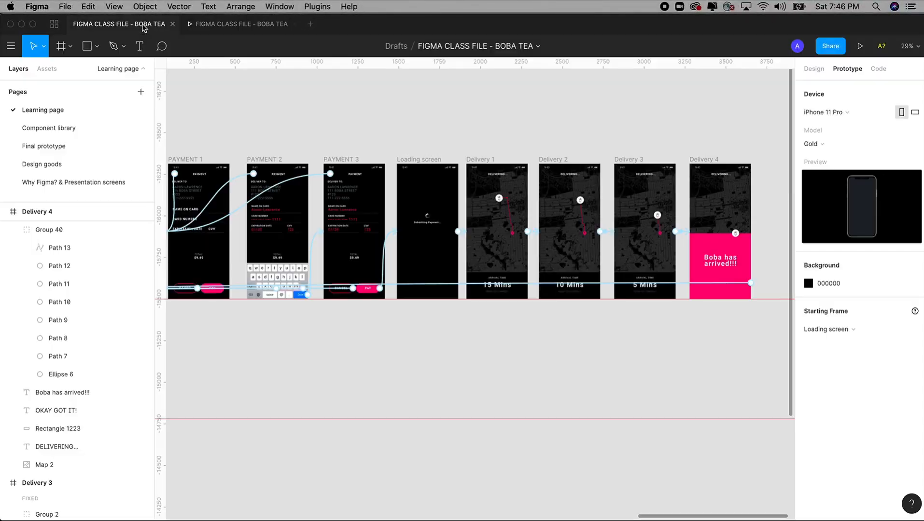
# Step: Go to the Final prototype page, zoom onto the Profile and Orders frames, and close the preview
pyautogui.click(51, 147)
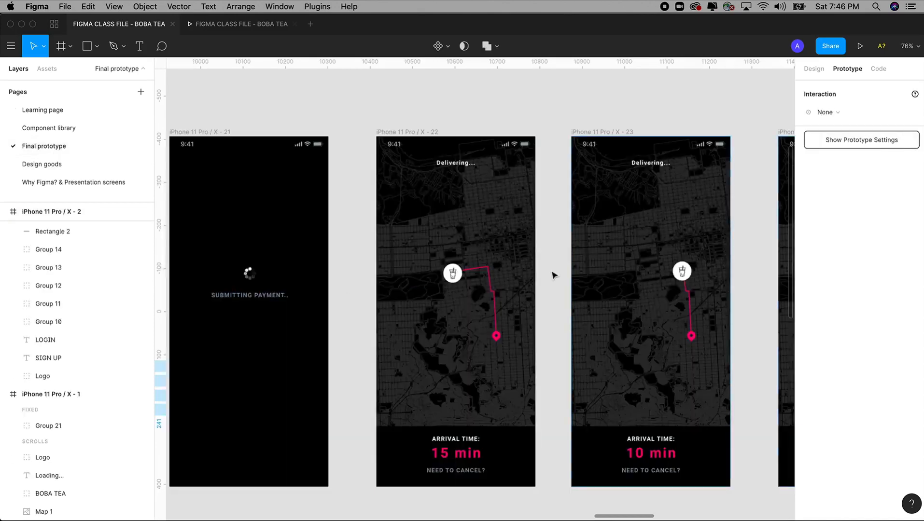
pyautogui.moveTo(554, 275); pyautogui.dragTo(362, 270)
pyautogui.moveTo(519, 282); pyautogui.dragTo(386, 280)
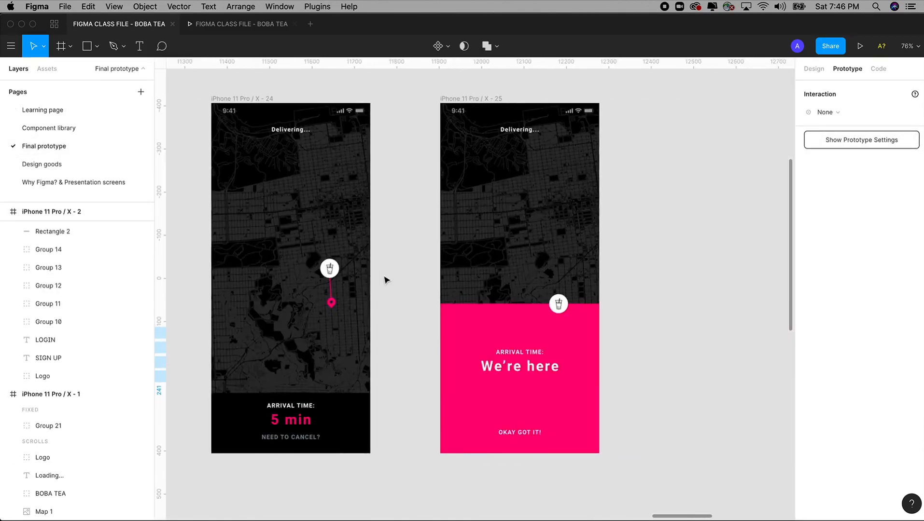
pyautogui.scroll(-10, 383, 278)
pyautogui.hscroll(2, 546, 239)
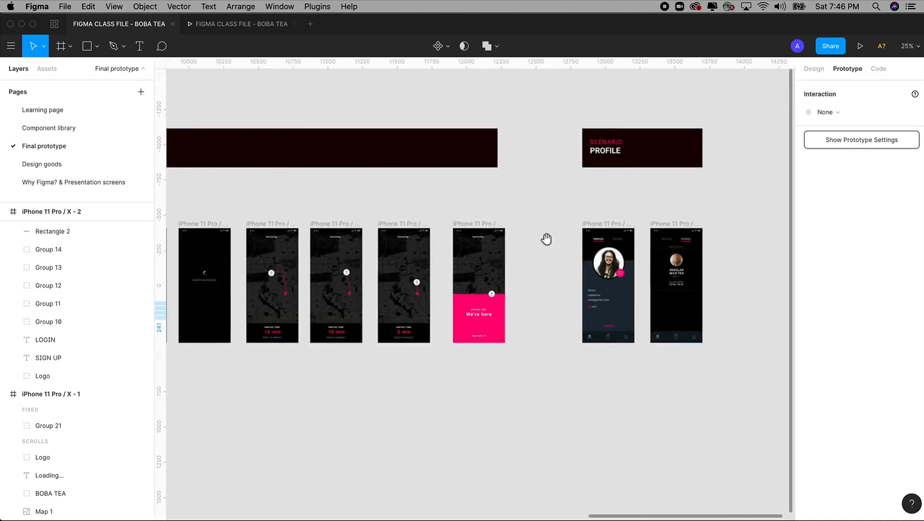
pyautogui.moveTo(488, 115); pyautogui.dragTo(649, 388)
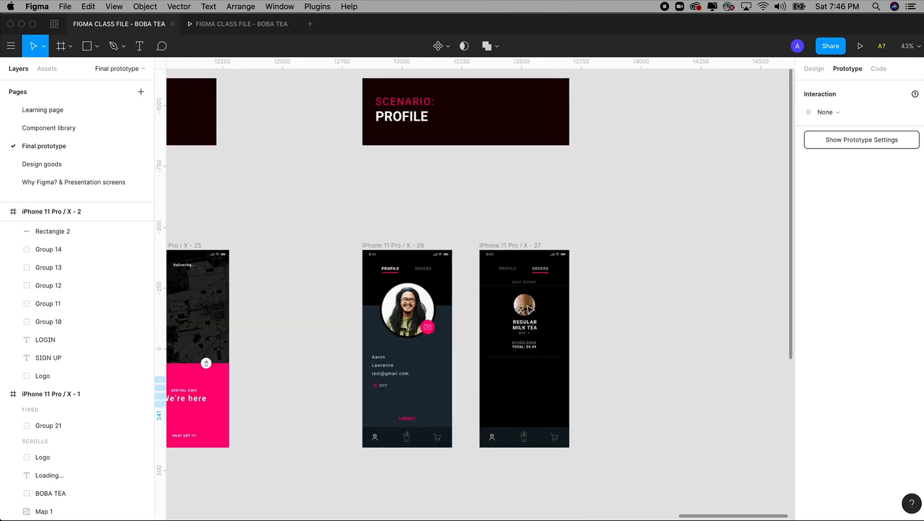
pyautogui.moveTo(309, 168); pyautogui.dragTo(638, 502)
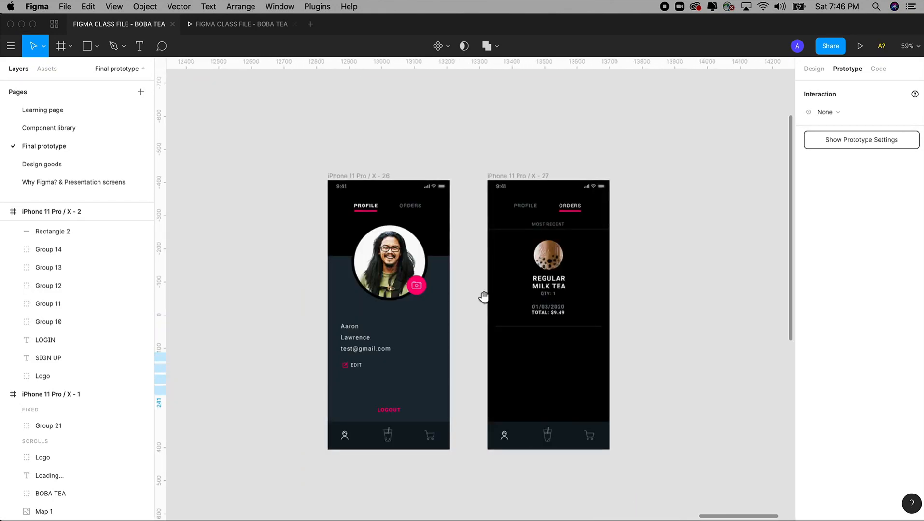
pyautogui.moveTo(483, 297); pyautogui.dragTo(500, 267)
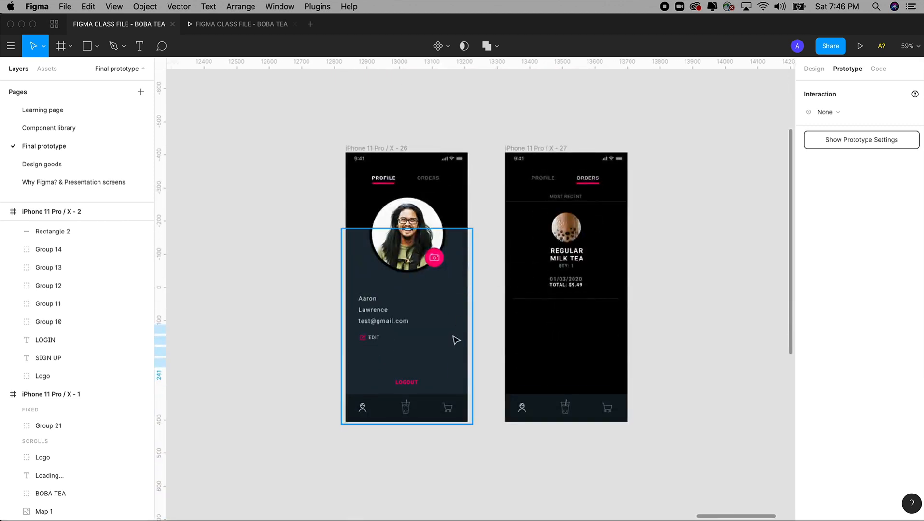
pyautogui.click(294, 24)
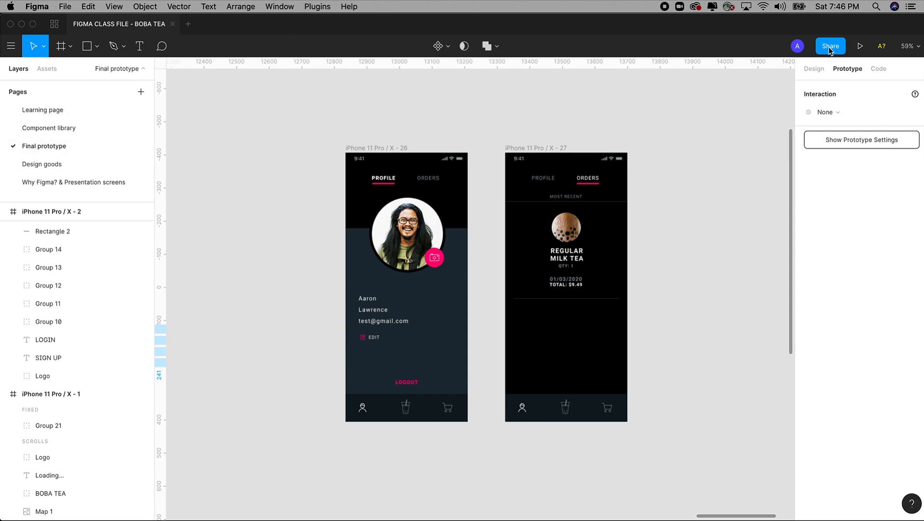
# Step: Present the final prototype and move from the menu through to the checkout screen
pyautogui.click(860, 47)
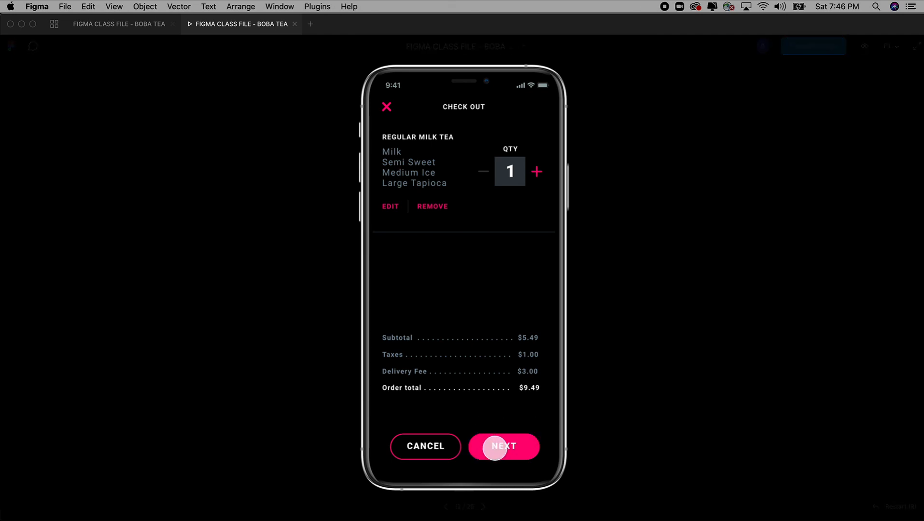
pyautogui.click(386, 109)
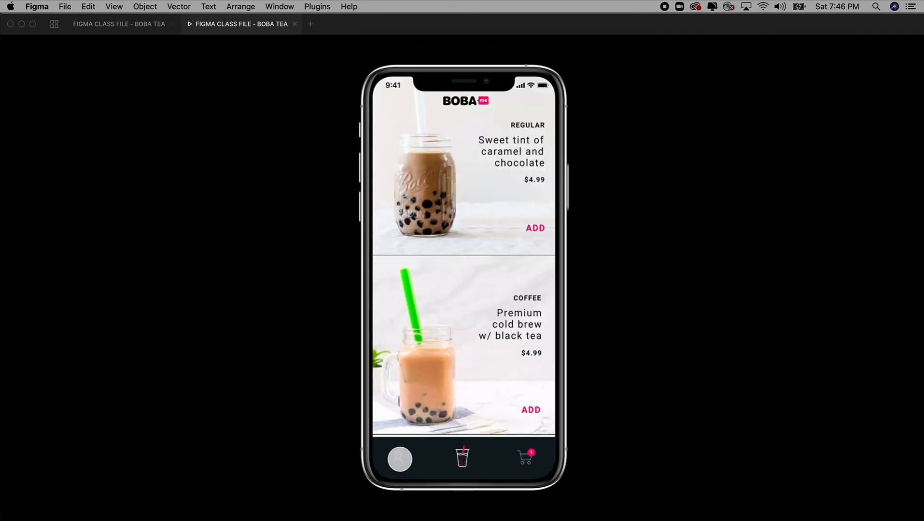
pyautogui.click(399, 459)
pyautogui.click(398, 458)
pyautogui.click(525, 459)
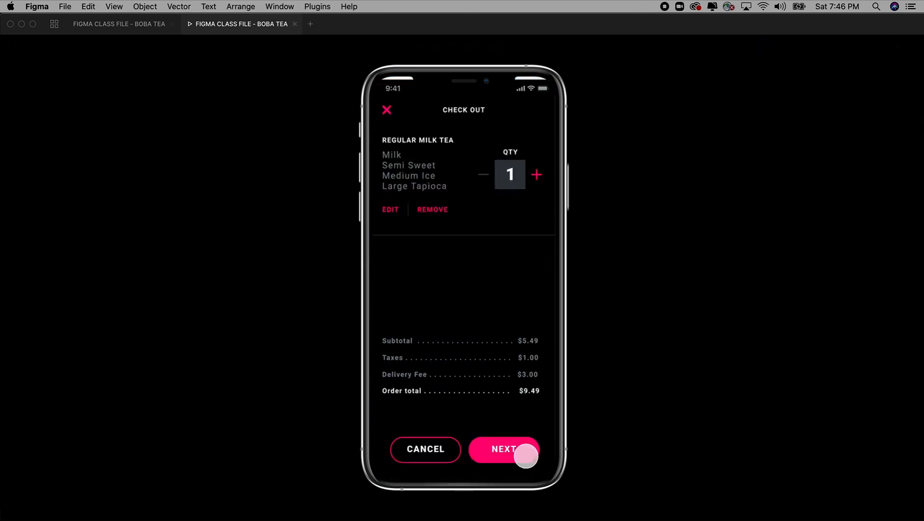
pyautogui.click(506, 446)
# Step: Fill in the delivery address and card details, then submit the payment
pyautogui.click(512, 449)
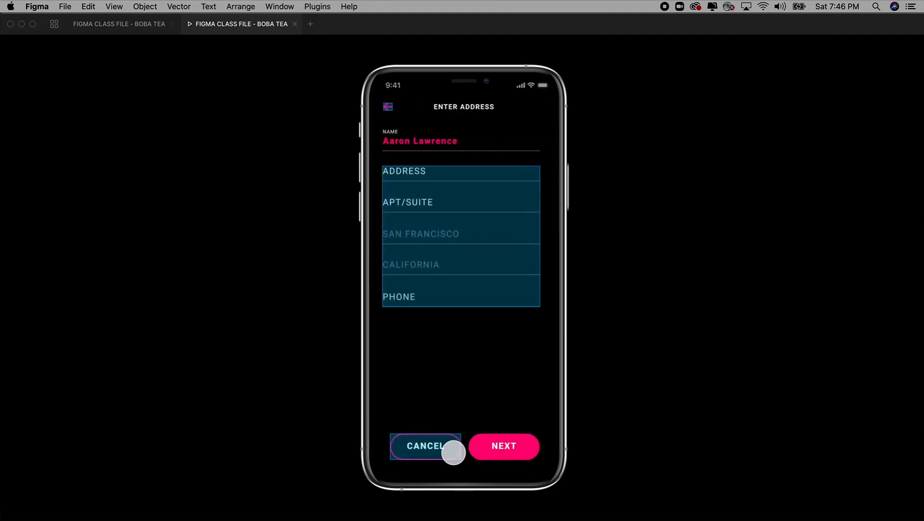
pyautogui.click(421, 203)
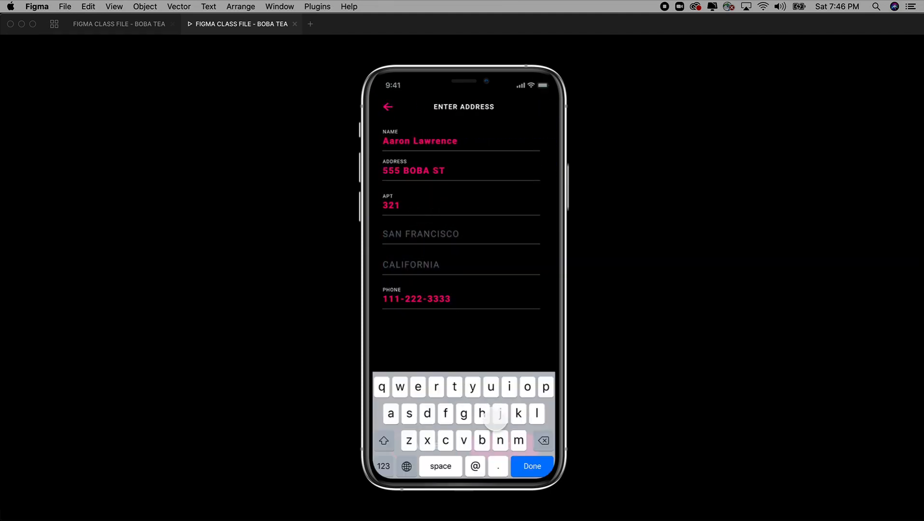
pyautogui.click(531, 465)
pyautogui.click(508, 445)
pyautogui.click(497, 436)
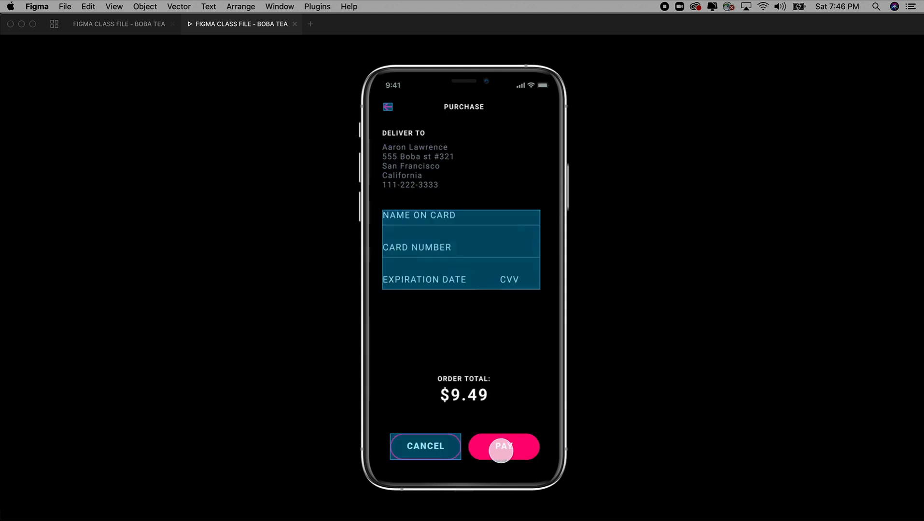
pyautogui.click(443, 255)
pyautogui.click(526, 465)
pyautogui.click(509, 443)
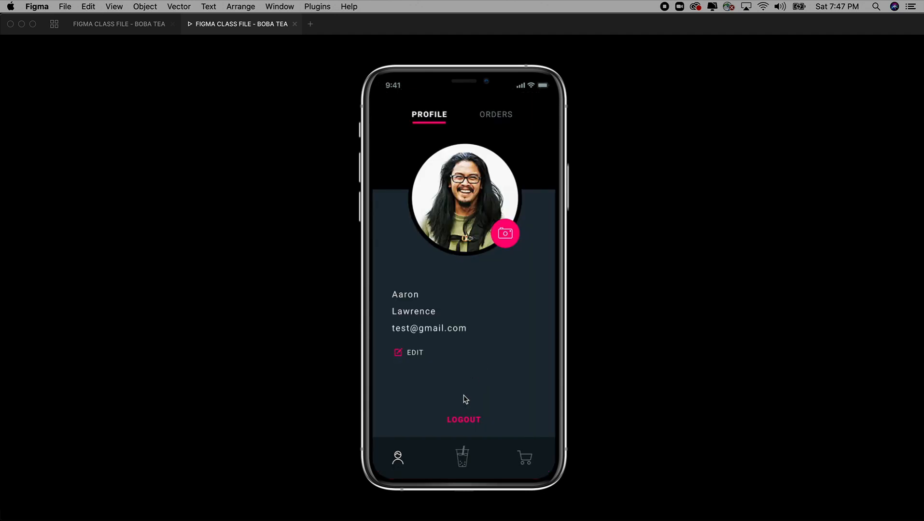
# Step: Switch between the Orders and Profile views, visit the menu, and log out to the Login screen
pyautogui.click(501, 116)
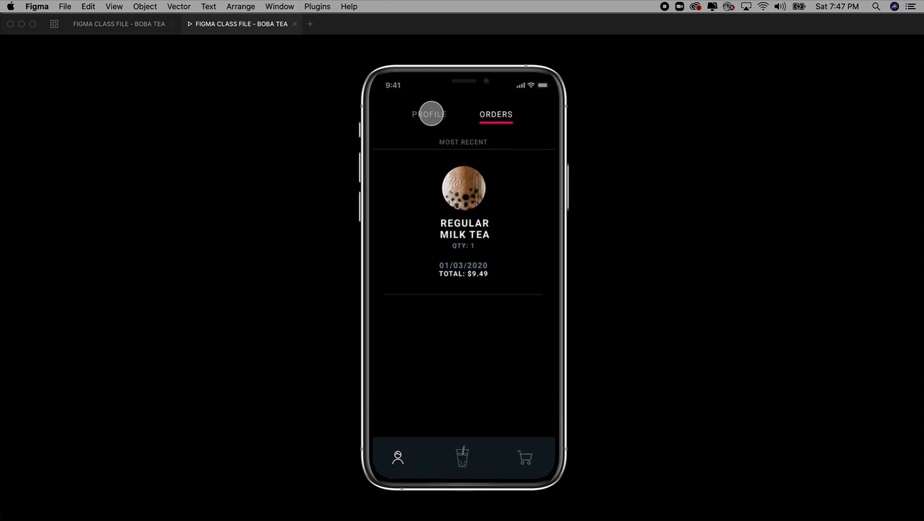
pyautogui.click(431, 114)
pyautogui.click(463, 457)
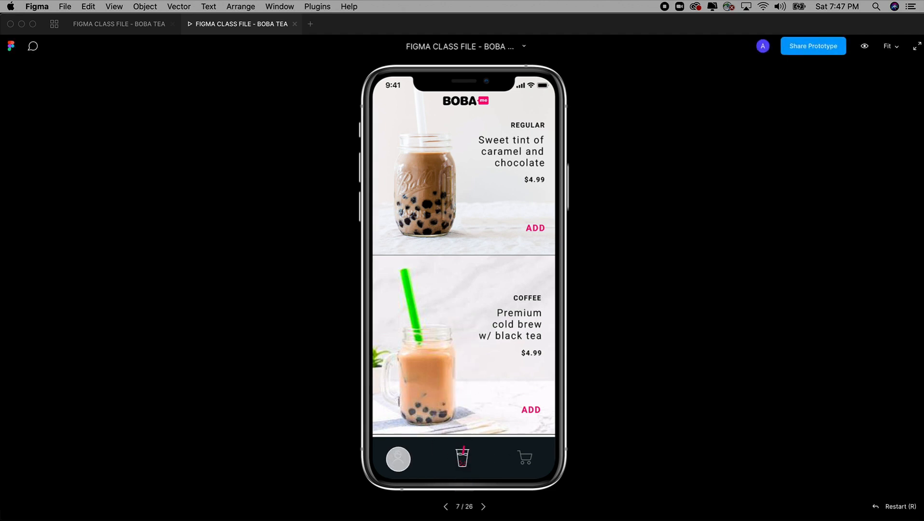
pyautogui.click(396, 457)
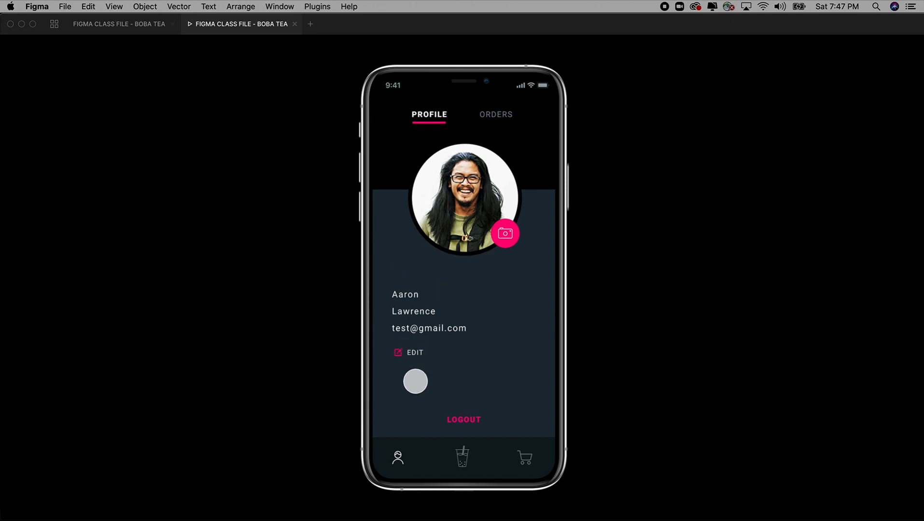
pyautogui.click(465, 421)
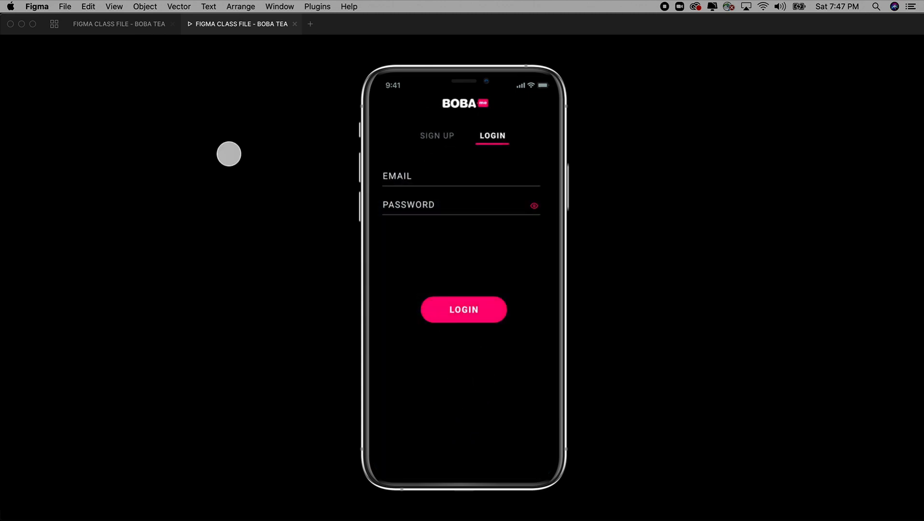
pyautogui.click(138, 25)
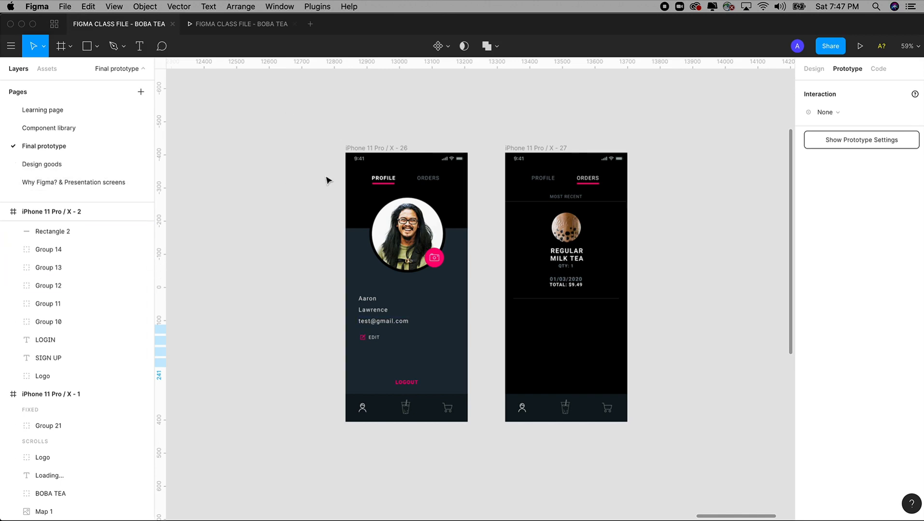
pyautogui.moveTo(350, 136); pyautogui.dragTo(319, 155)
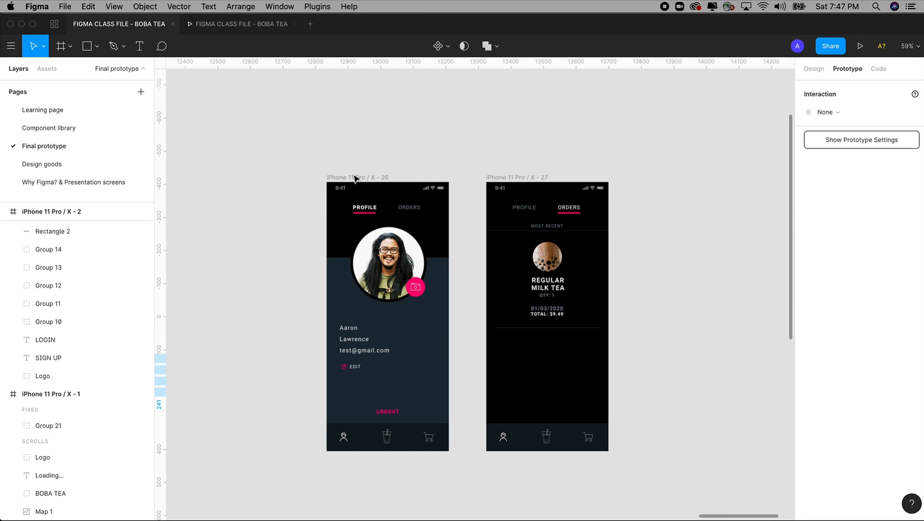